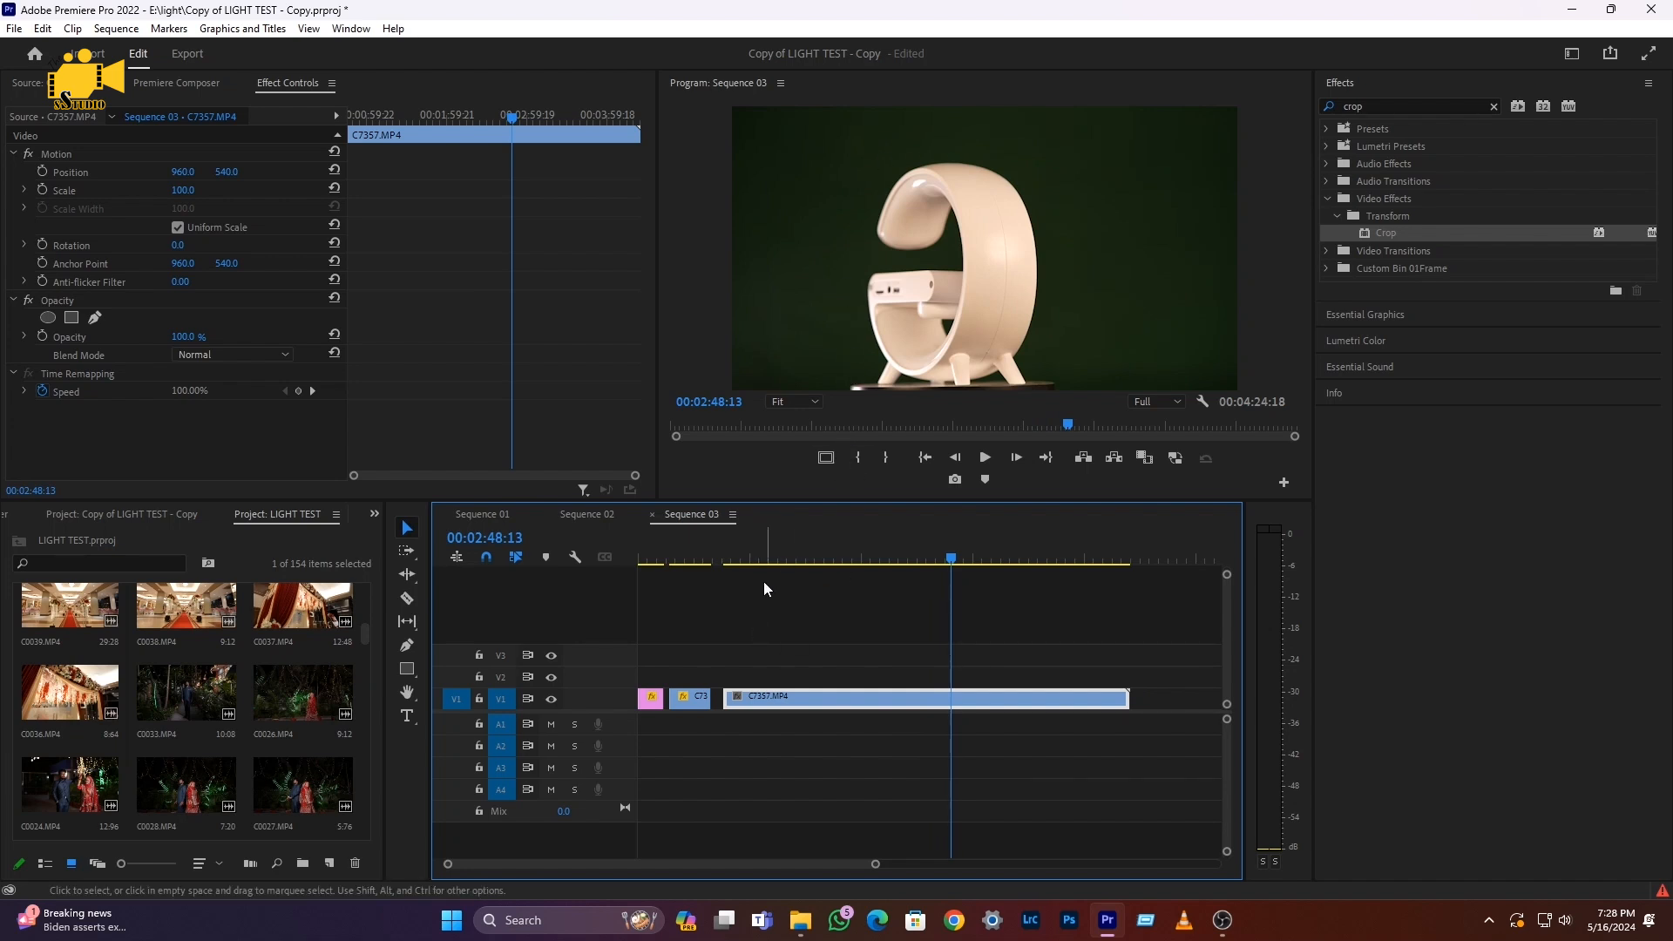
Review the clips in Sequence 01, Sequence 02 and Sequence 03, playing part of Sequence 02 and scrubbing through the C7357.MP4 clip
left_click(686, 549)
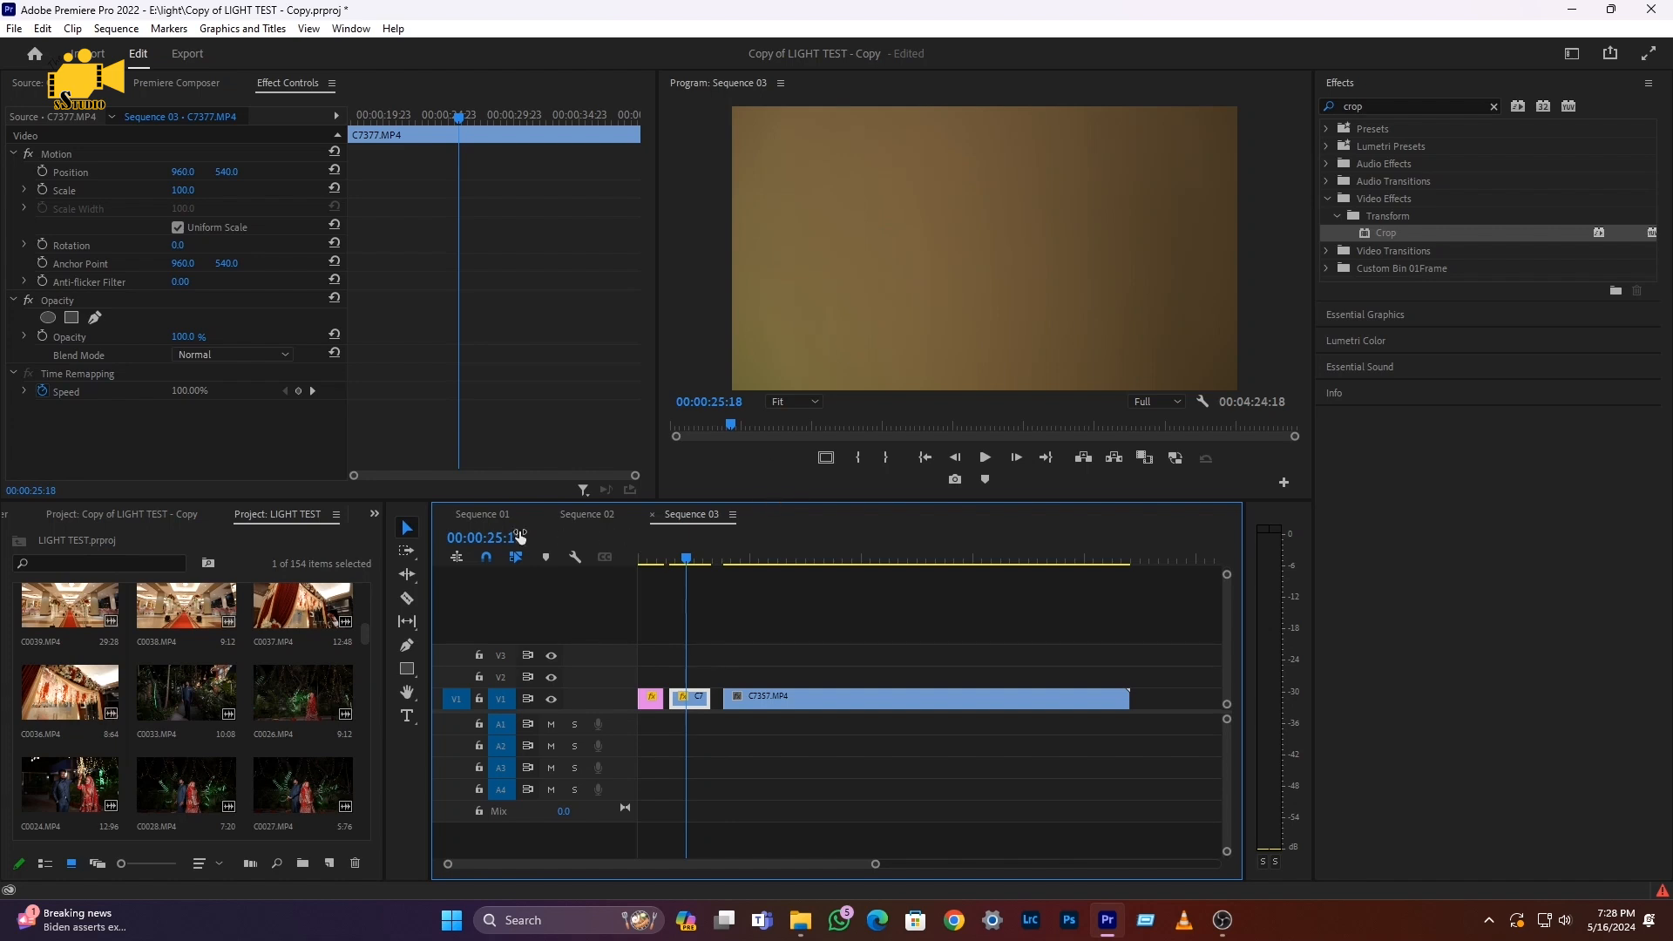
left_click(484, 514)
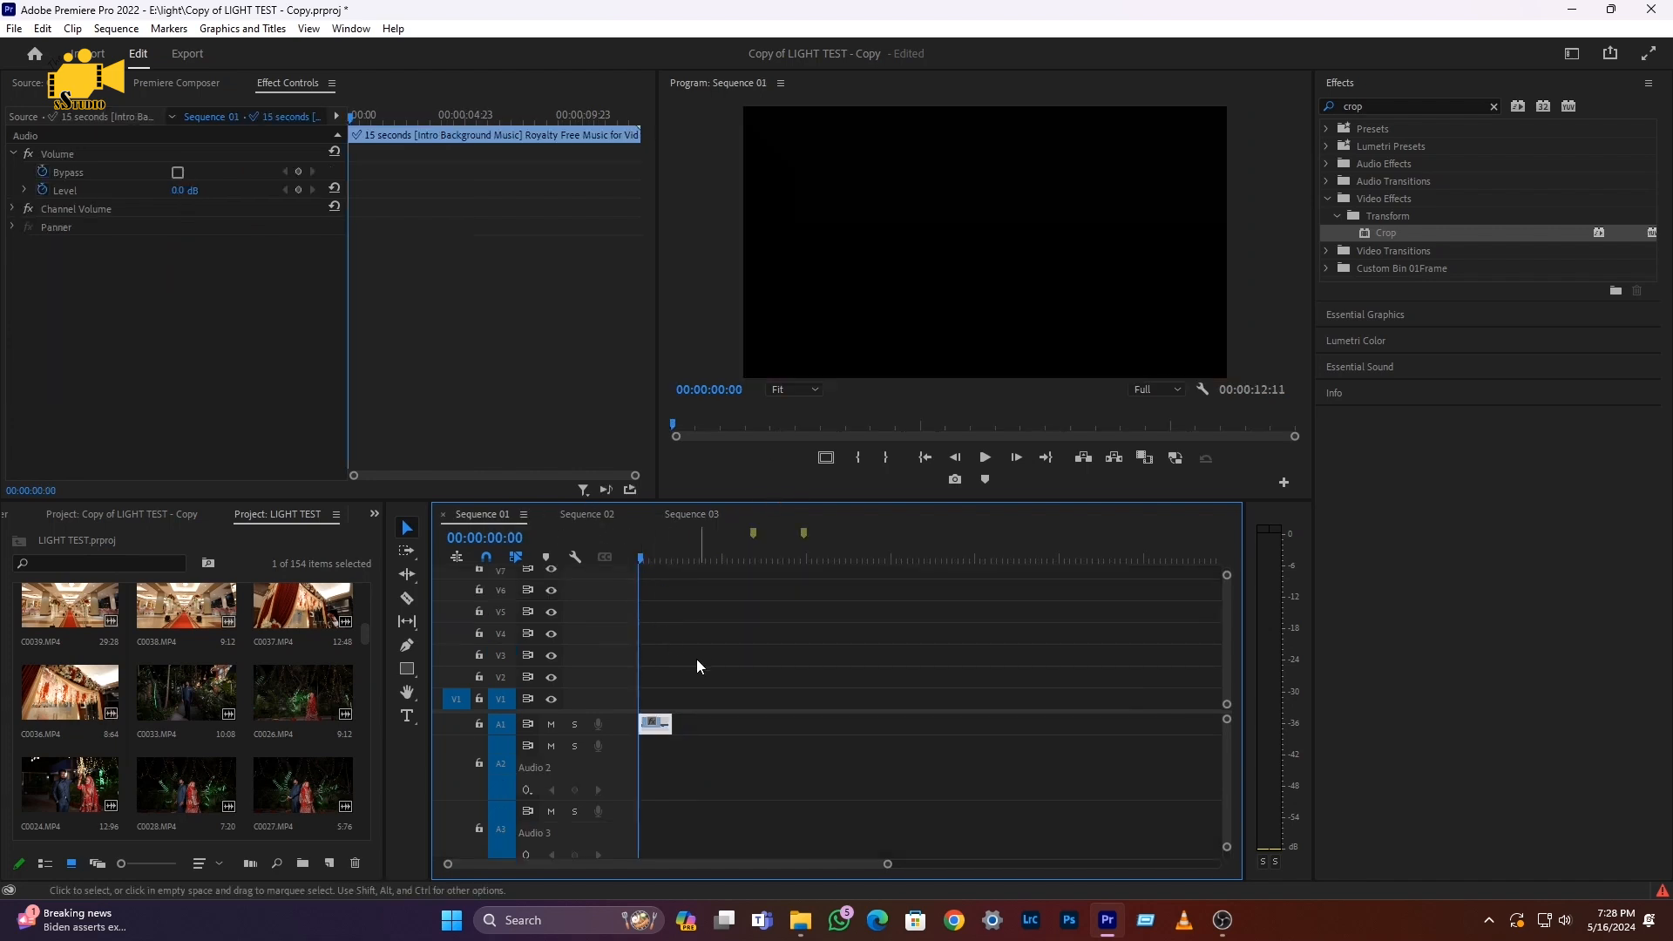
left_click(586, 514)
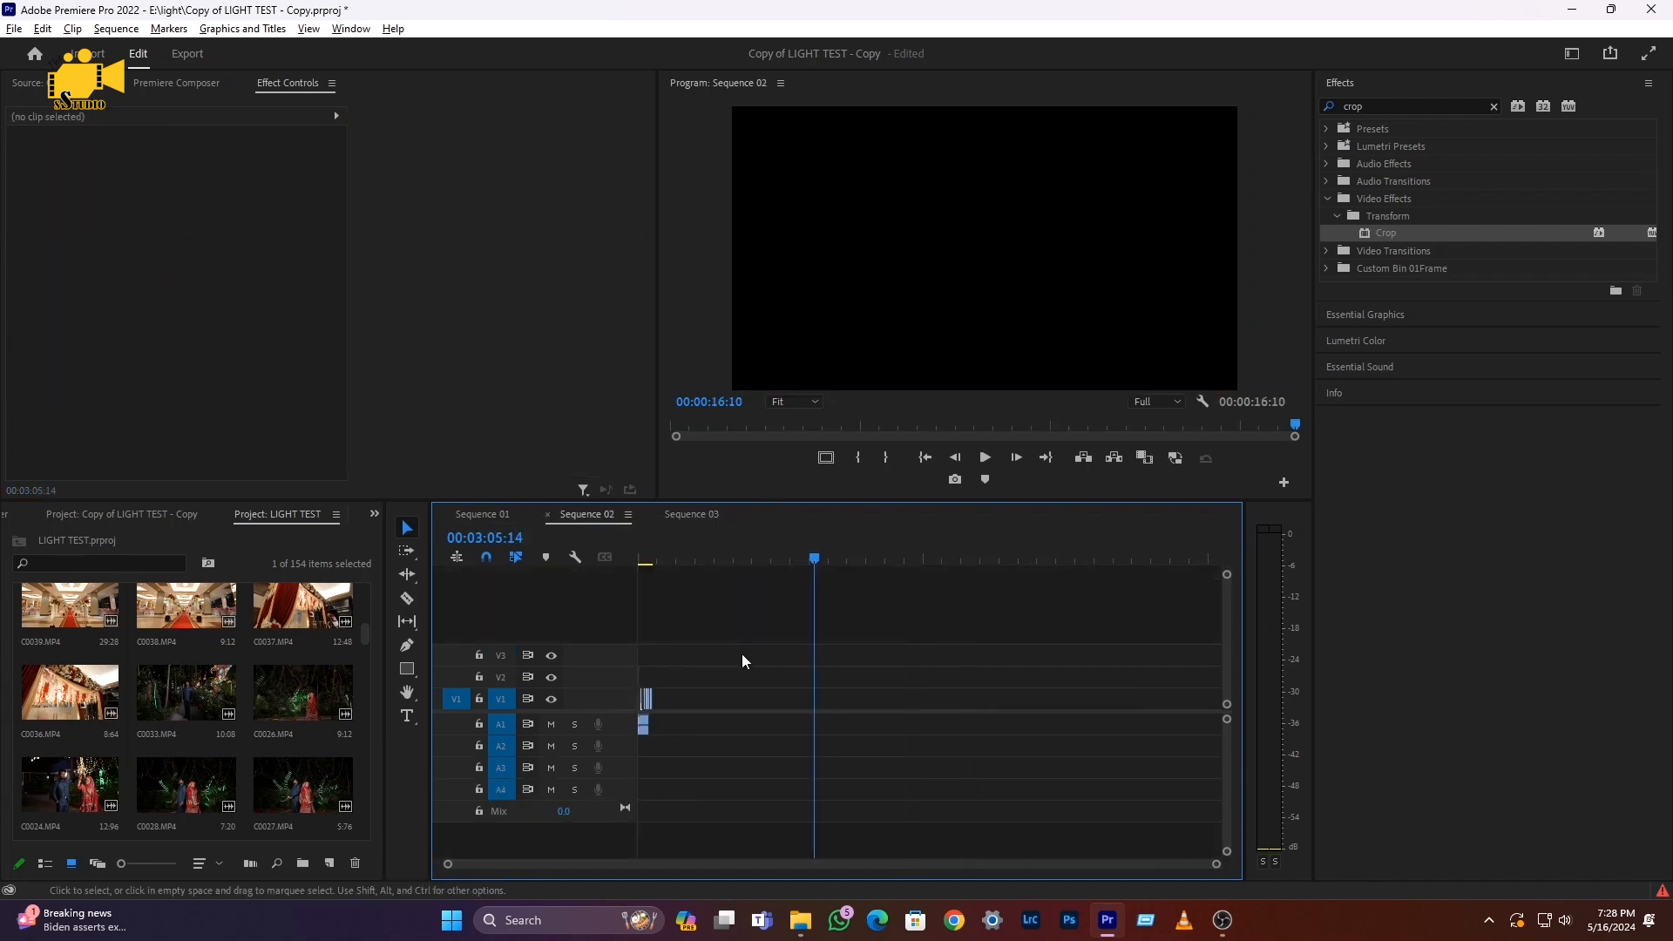
left_click(643, 556)
key("=")
key("space")
key("space")
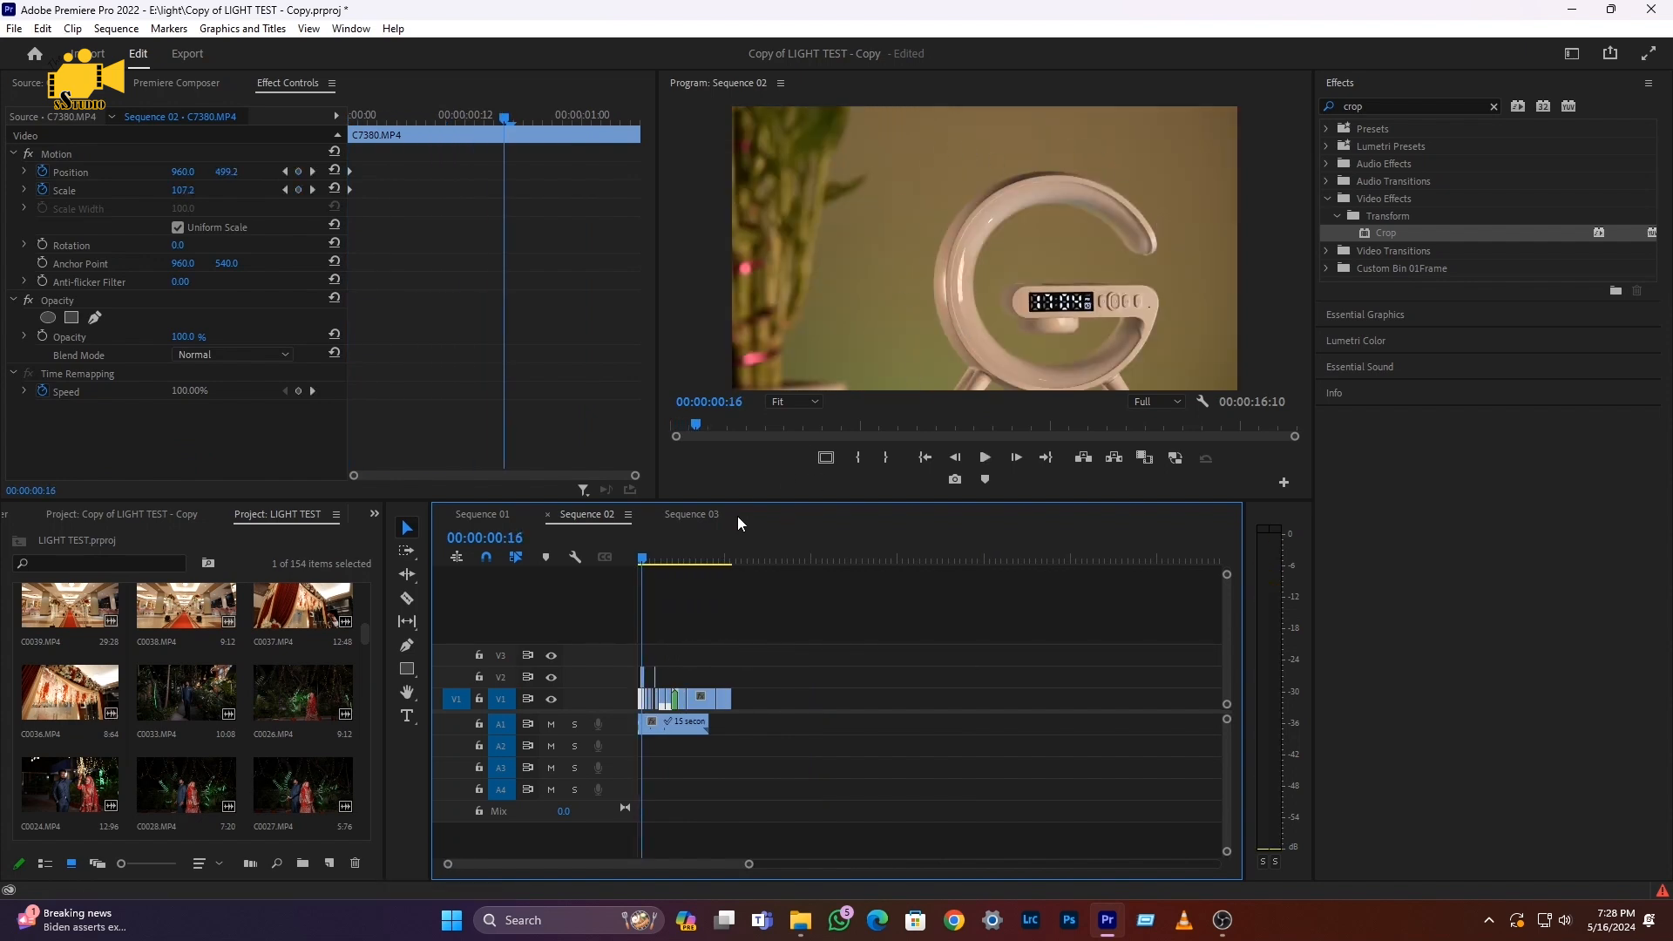
left_click(697, 514)
left_click_drag(684, 556, 844, 560)
left_click(584, 515)
left_click(701, 516)
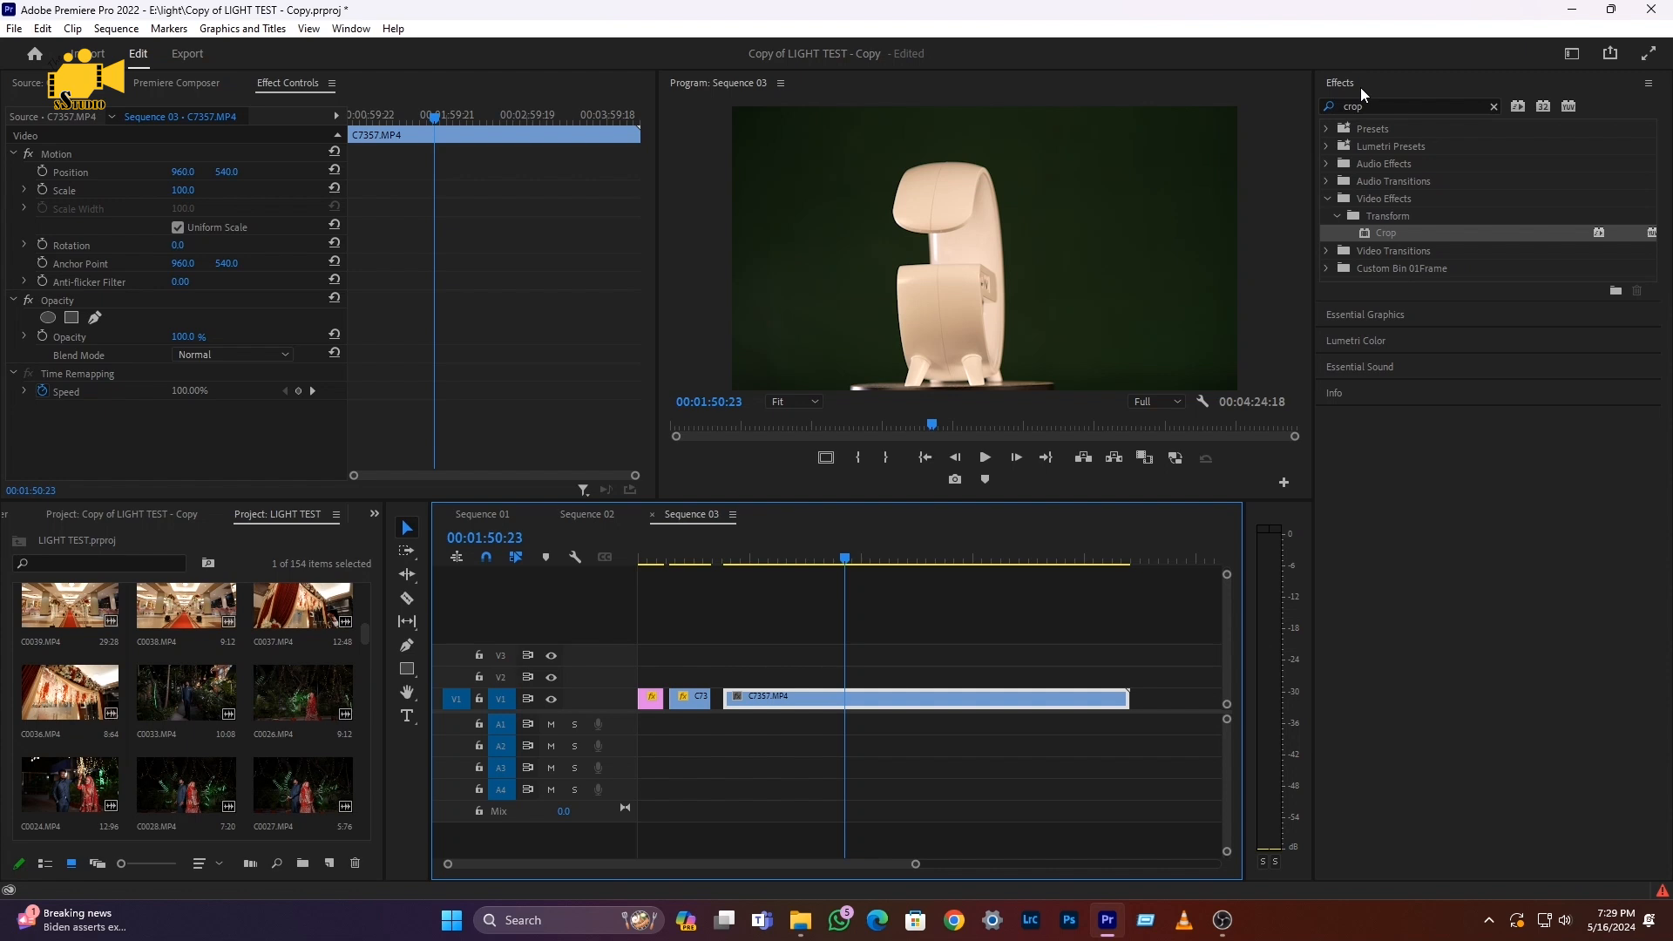
left_click(351, 28)
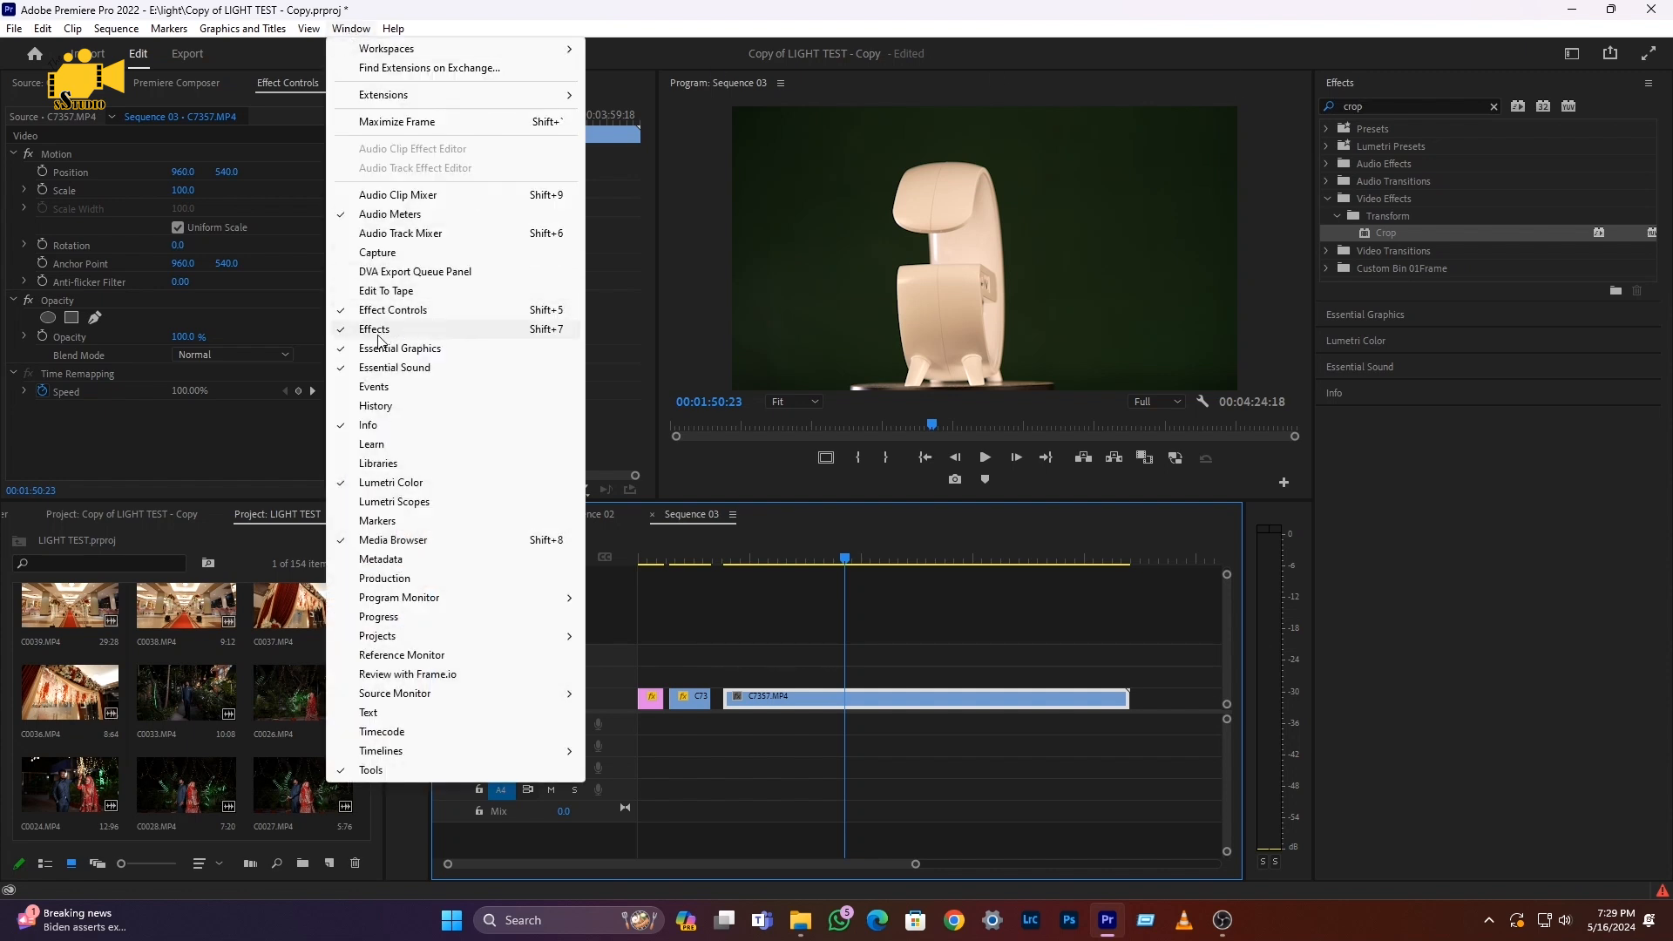
left_click(277, 469)
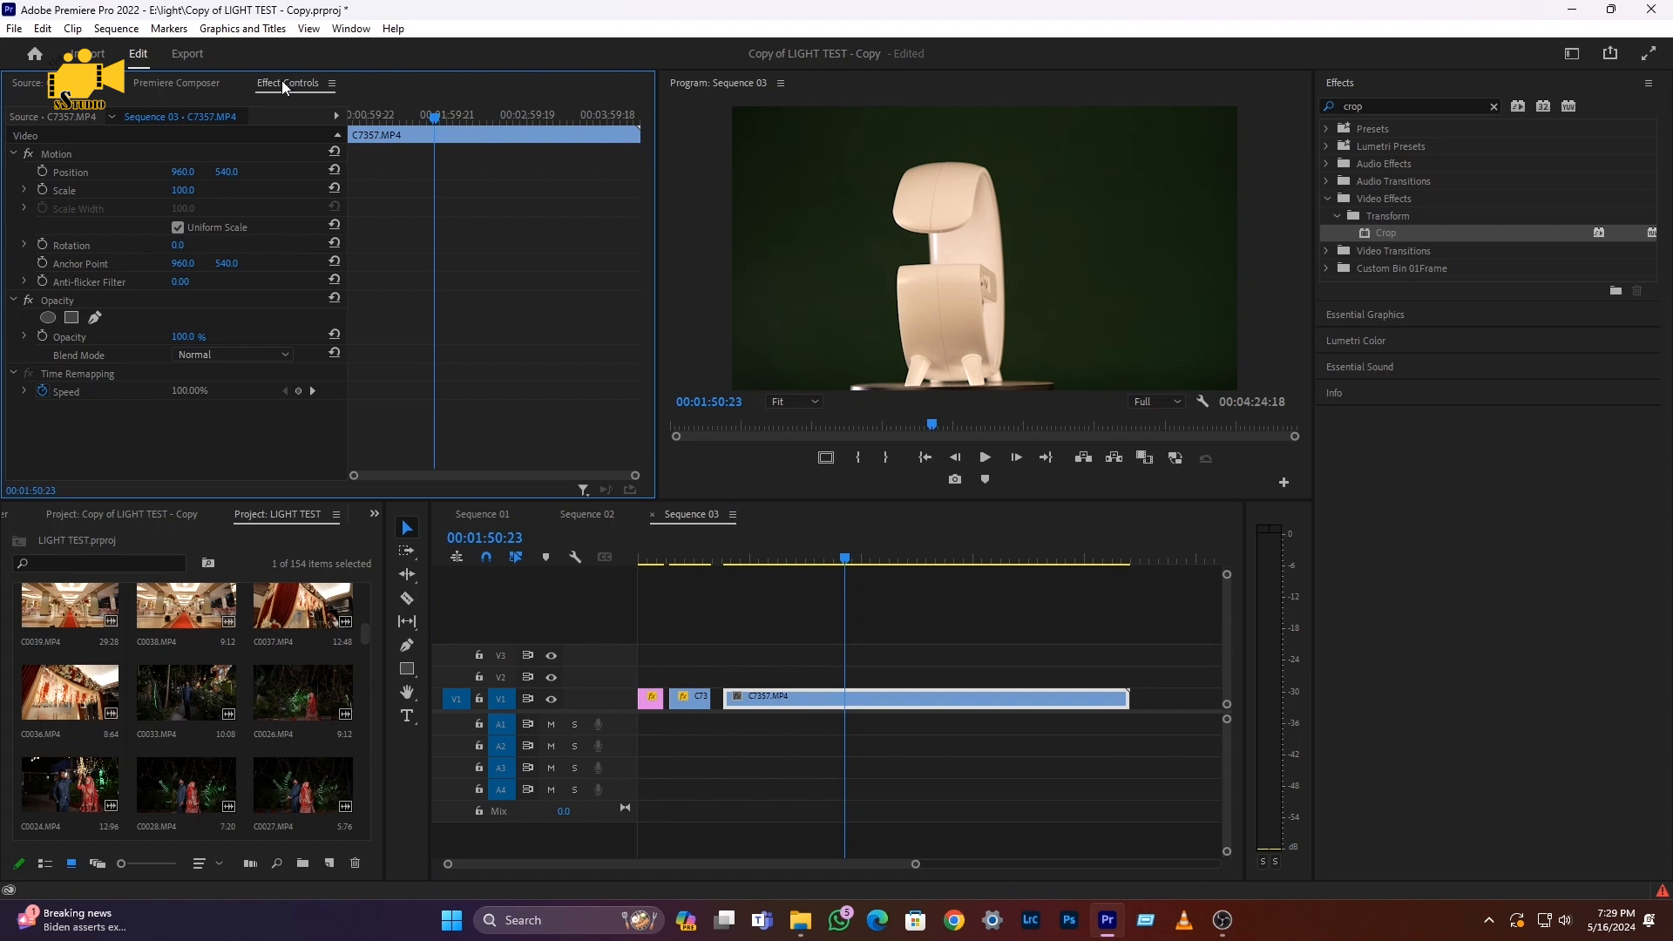
Draw a closed freeform Opacity mask around the rotating lamp on the C7357.MP4 clip at 00:02:41:12 and check it further along the clip
left_click(94, 317)
left_click_drag(833, 556, 860, 558)
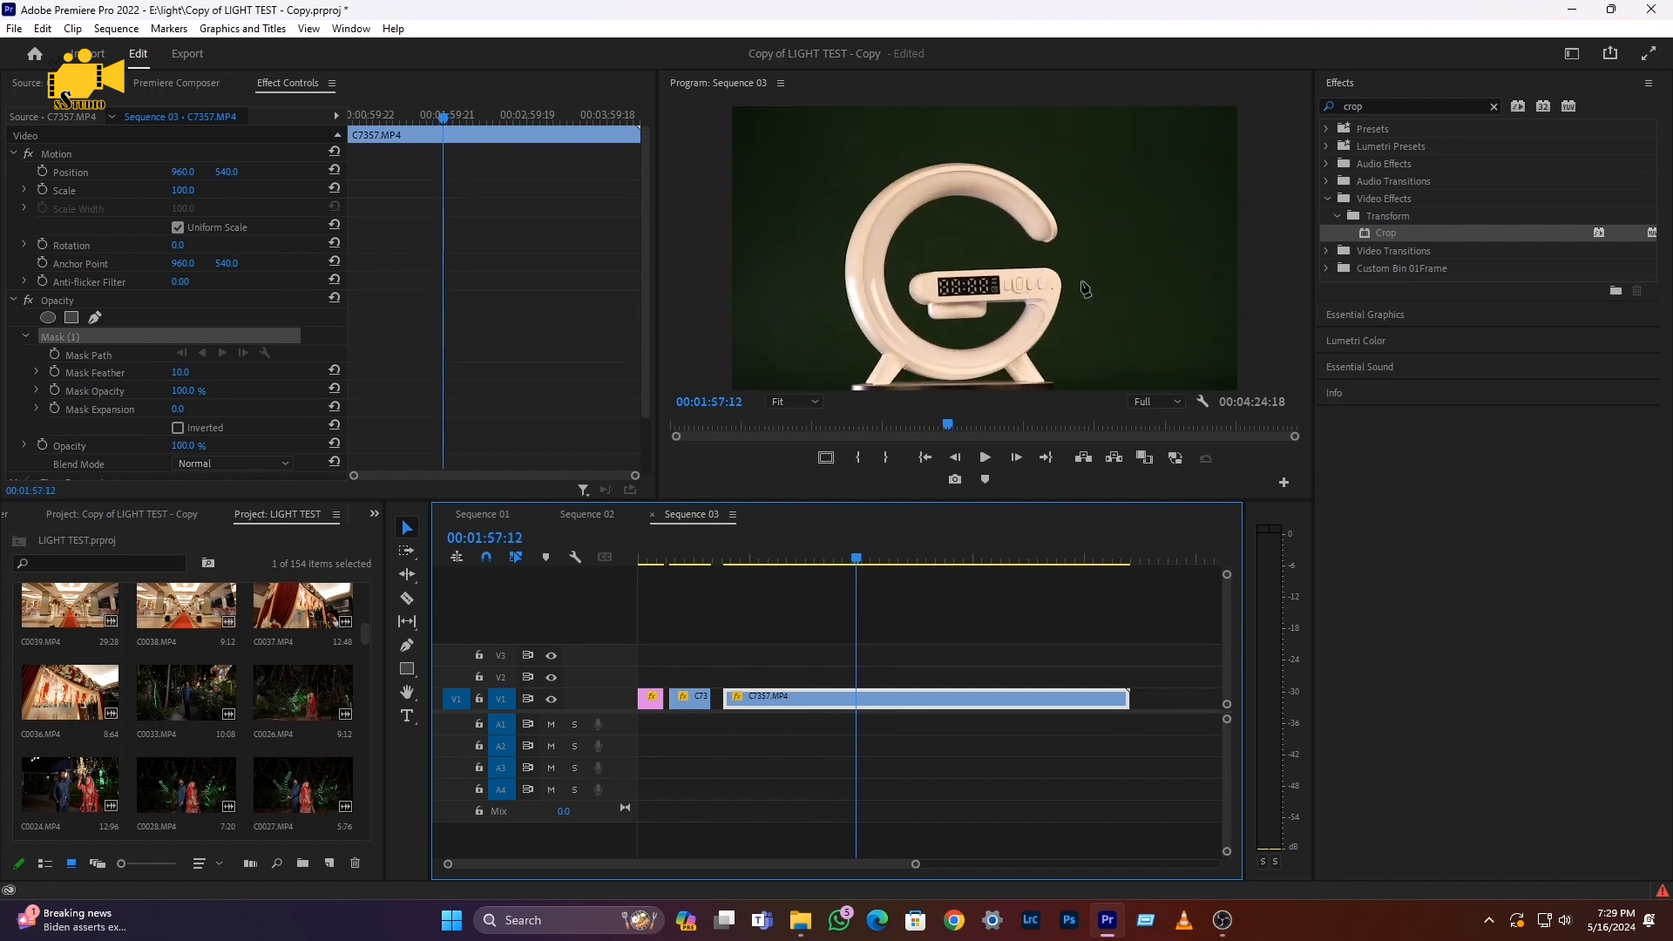
left_click_drag(855, 563, 929, 563)
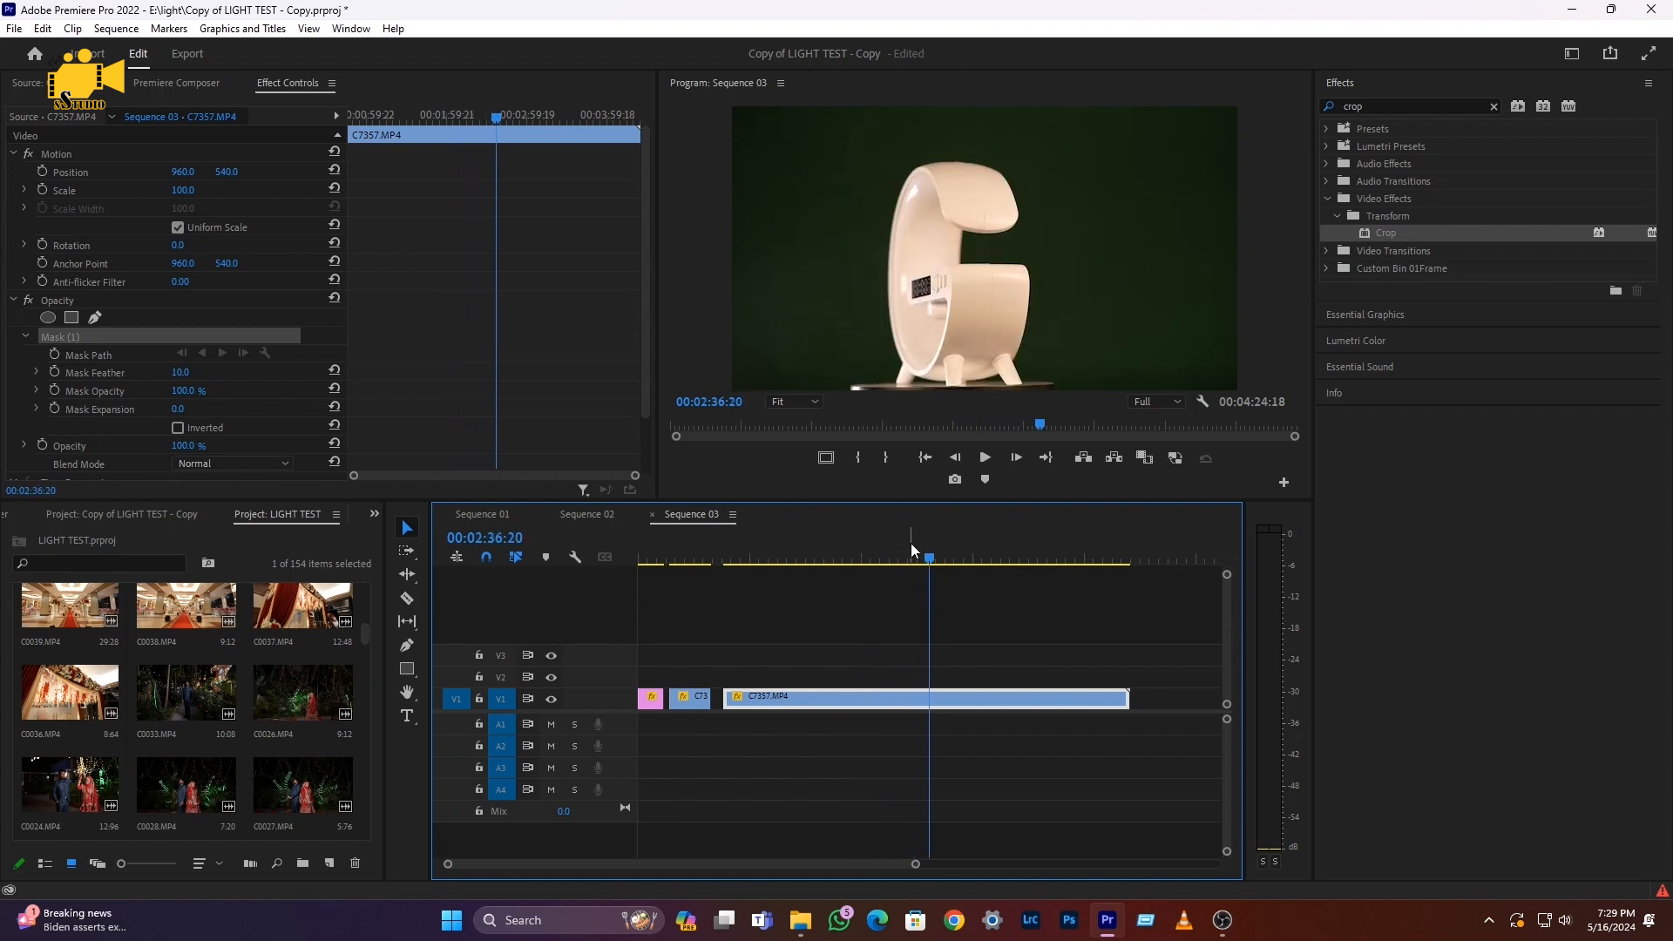
left_click_drag(931, 564, 938, 563)
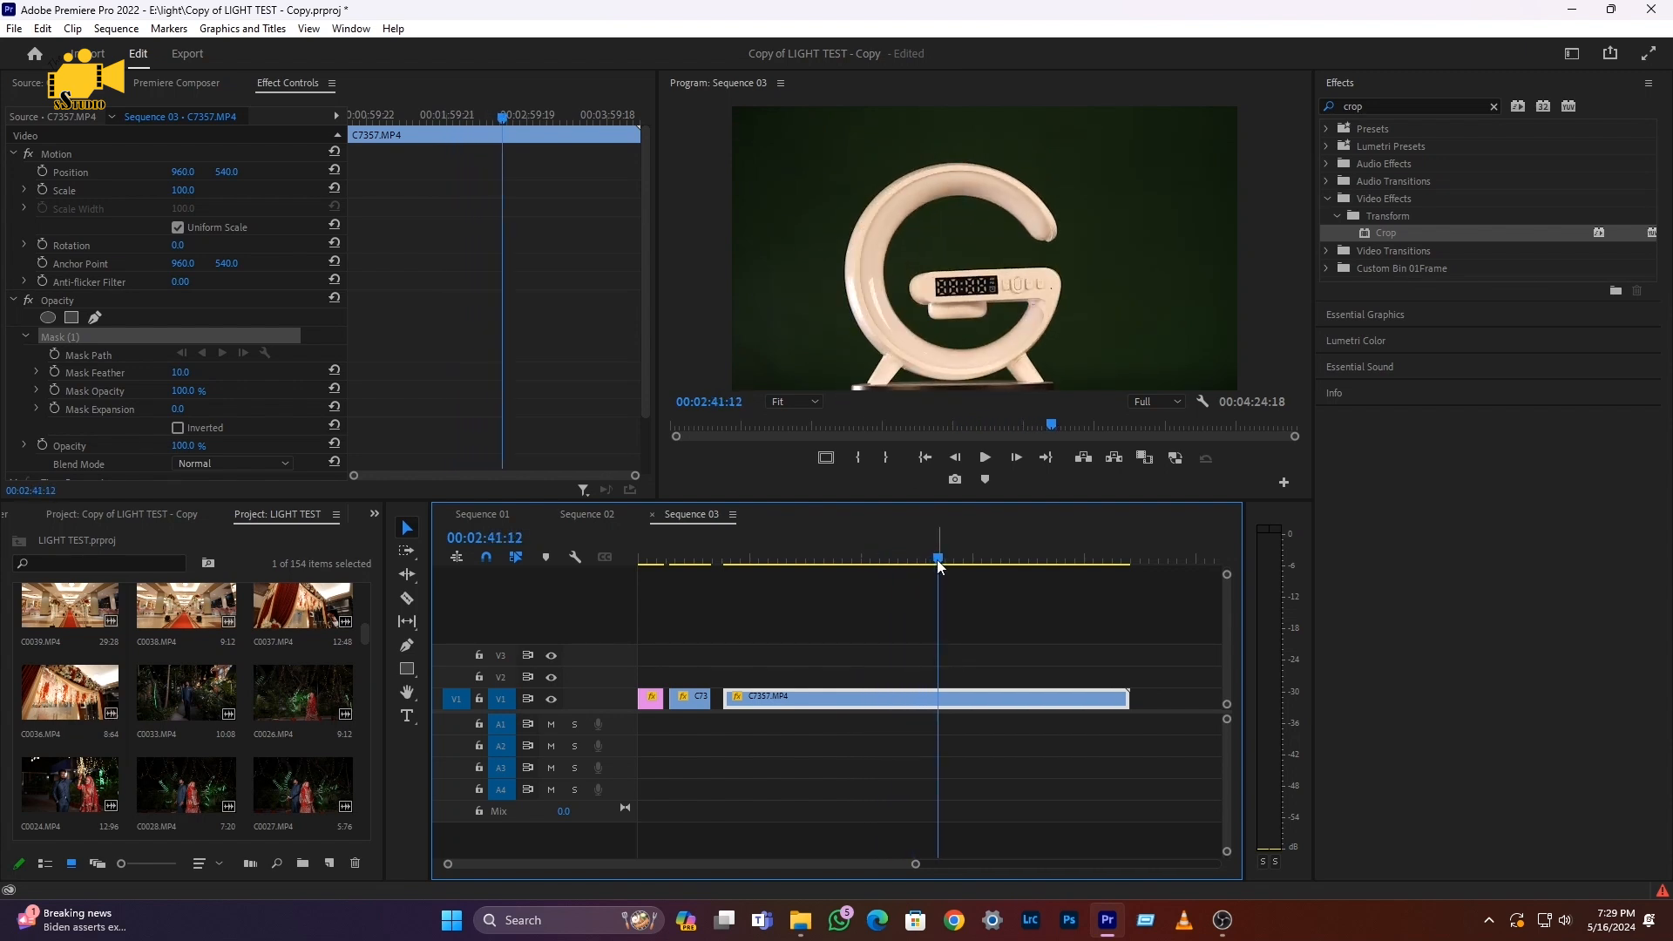
left_click(825, 141)
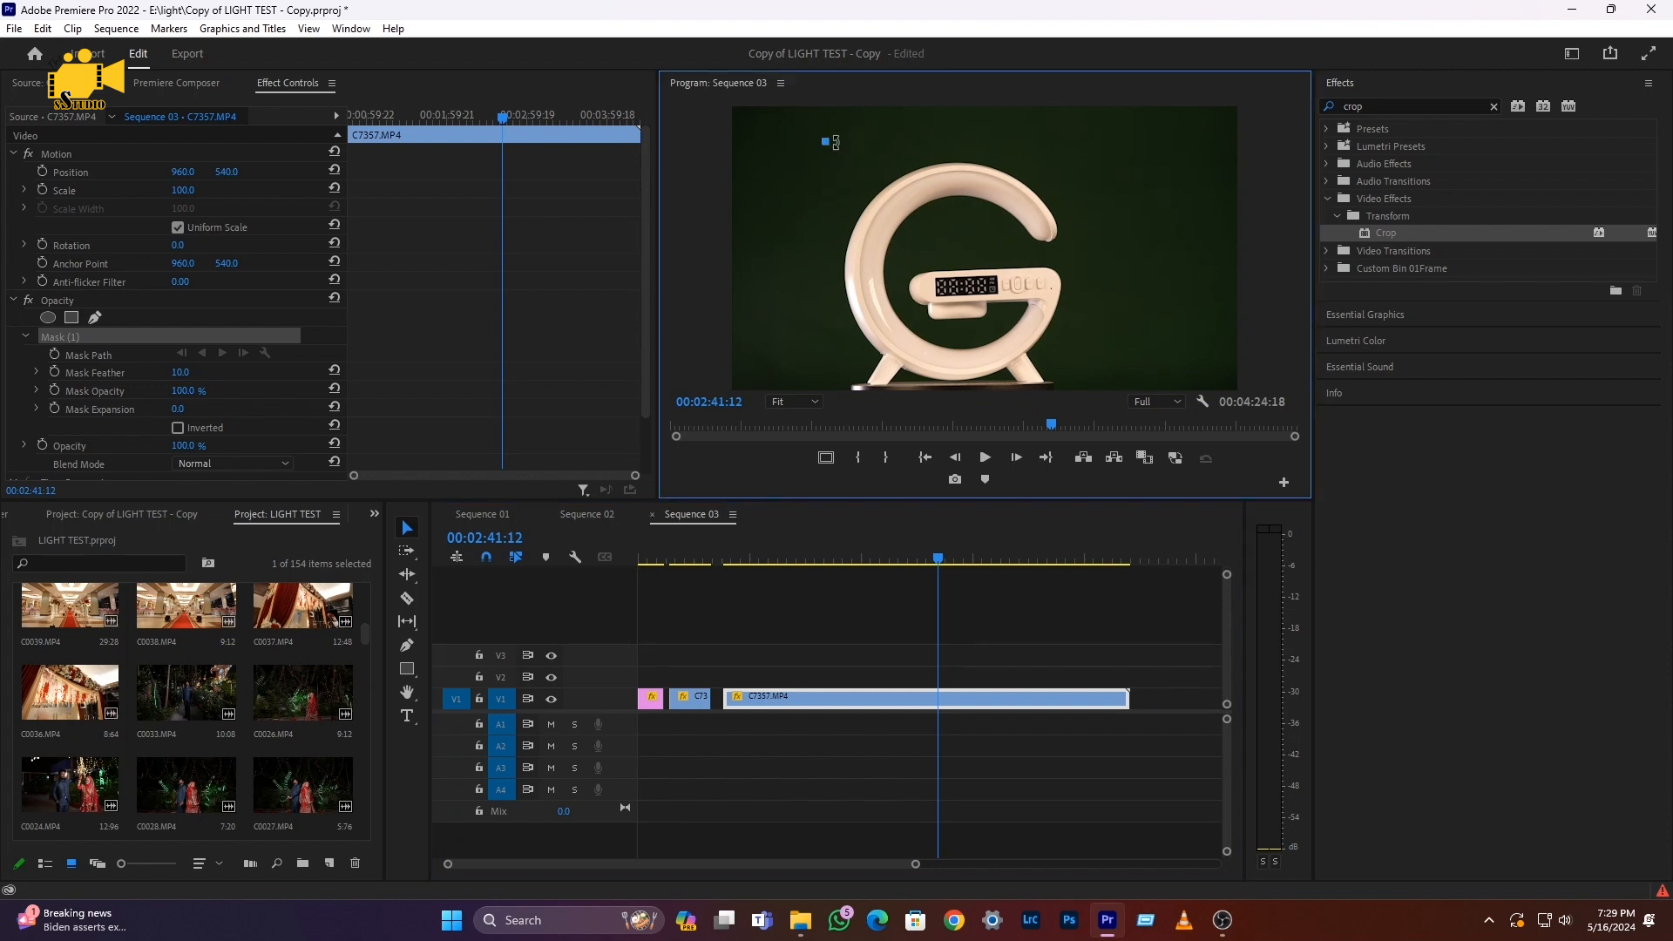
left_click(1073, 136)
left_click(1070, 380)
left_click(1007, 380)
left_click(948, 383)
left_click(898, 383)
left_click(854, 382)
left_click(829, 379)
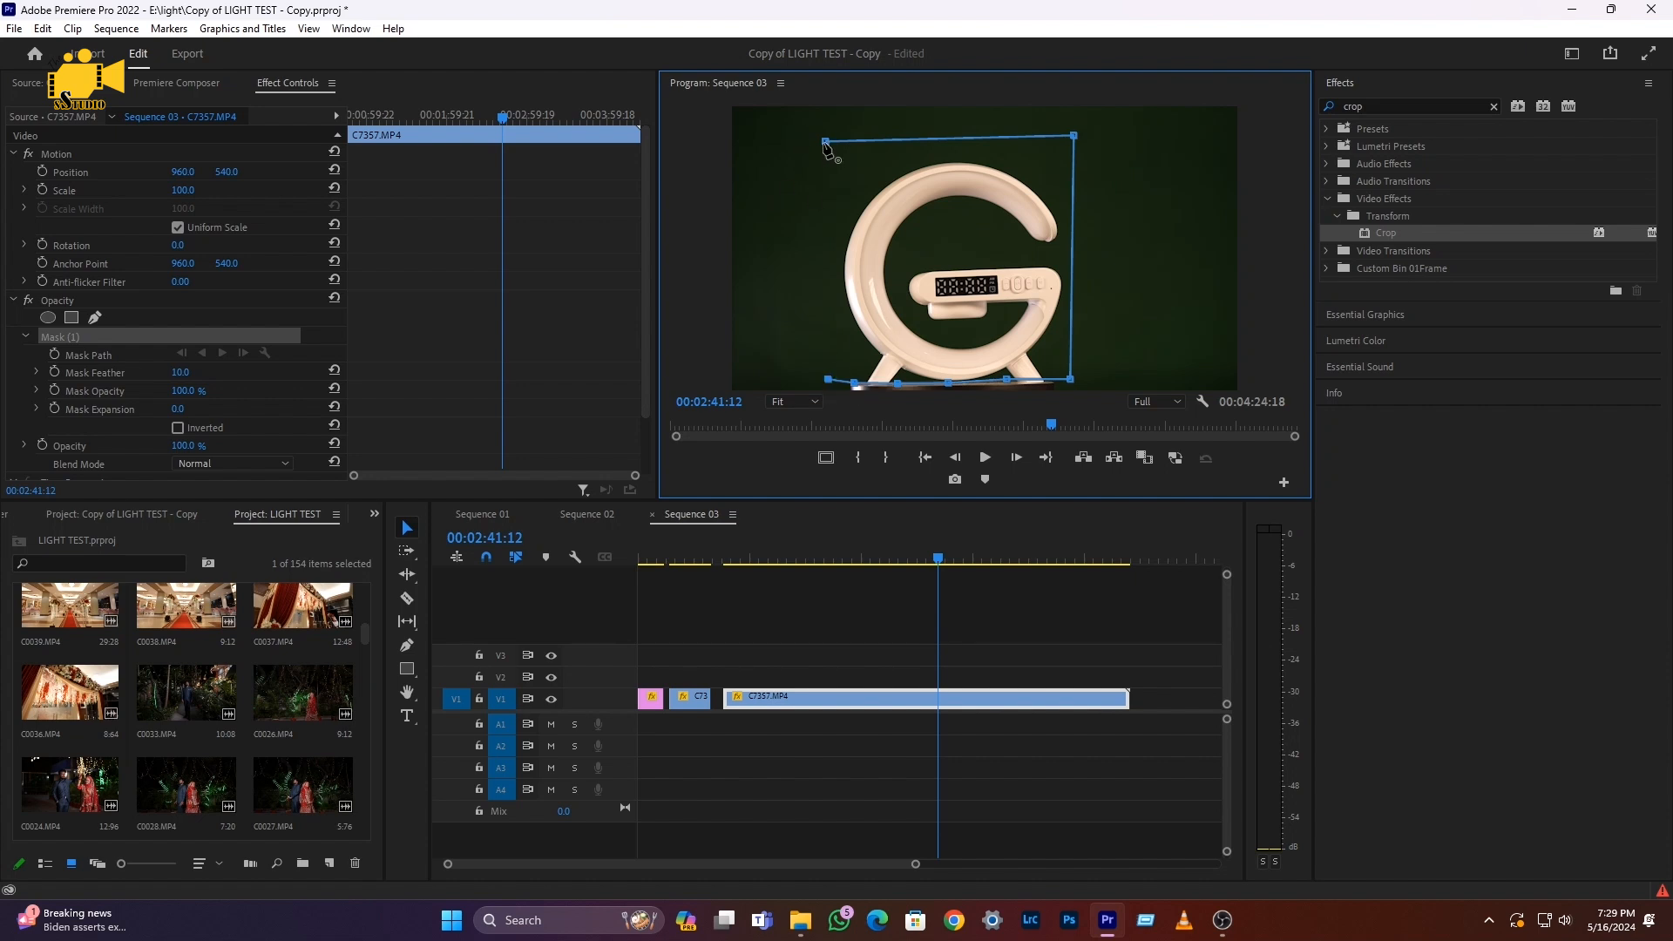
left_click(825, 142)
left_click_drag(938, 558, 1016, 573)
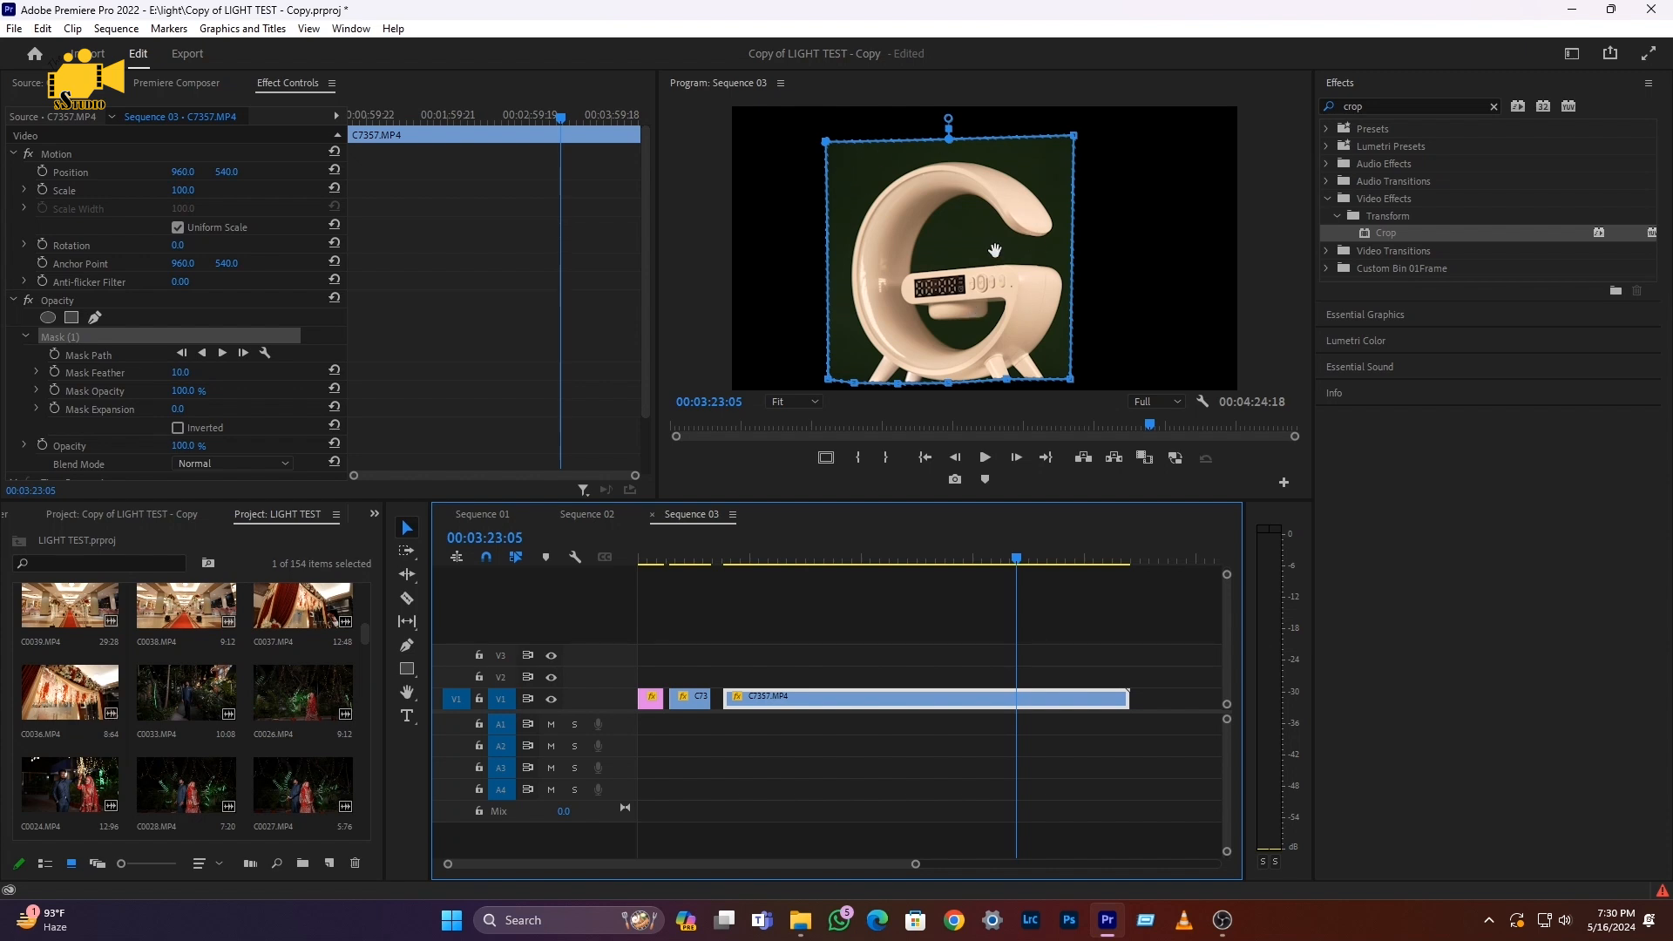
Search the effects for "key" and apply Ultra Key to the C7357.MP4 clip
left_click(1494, 106)
left_click(1372, 106)
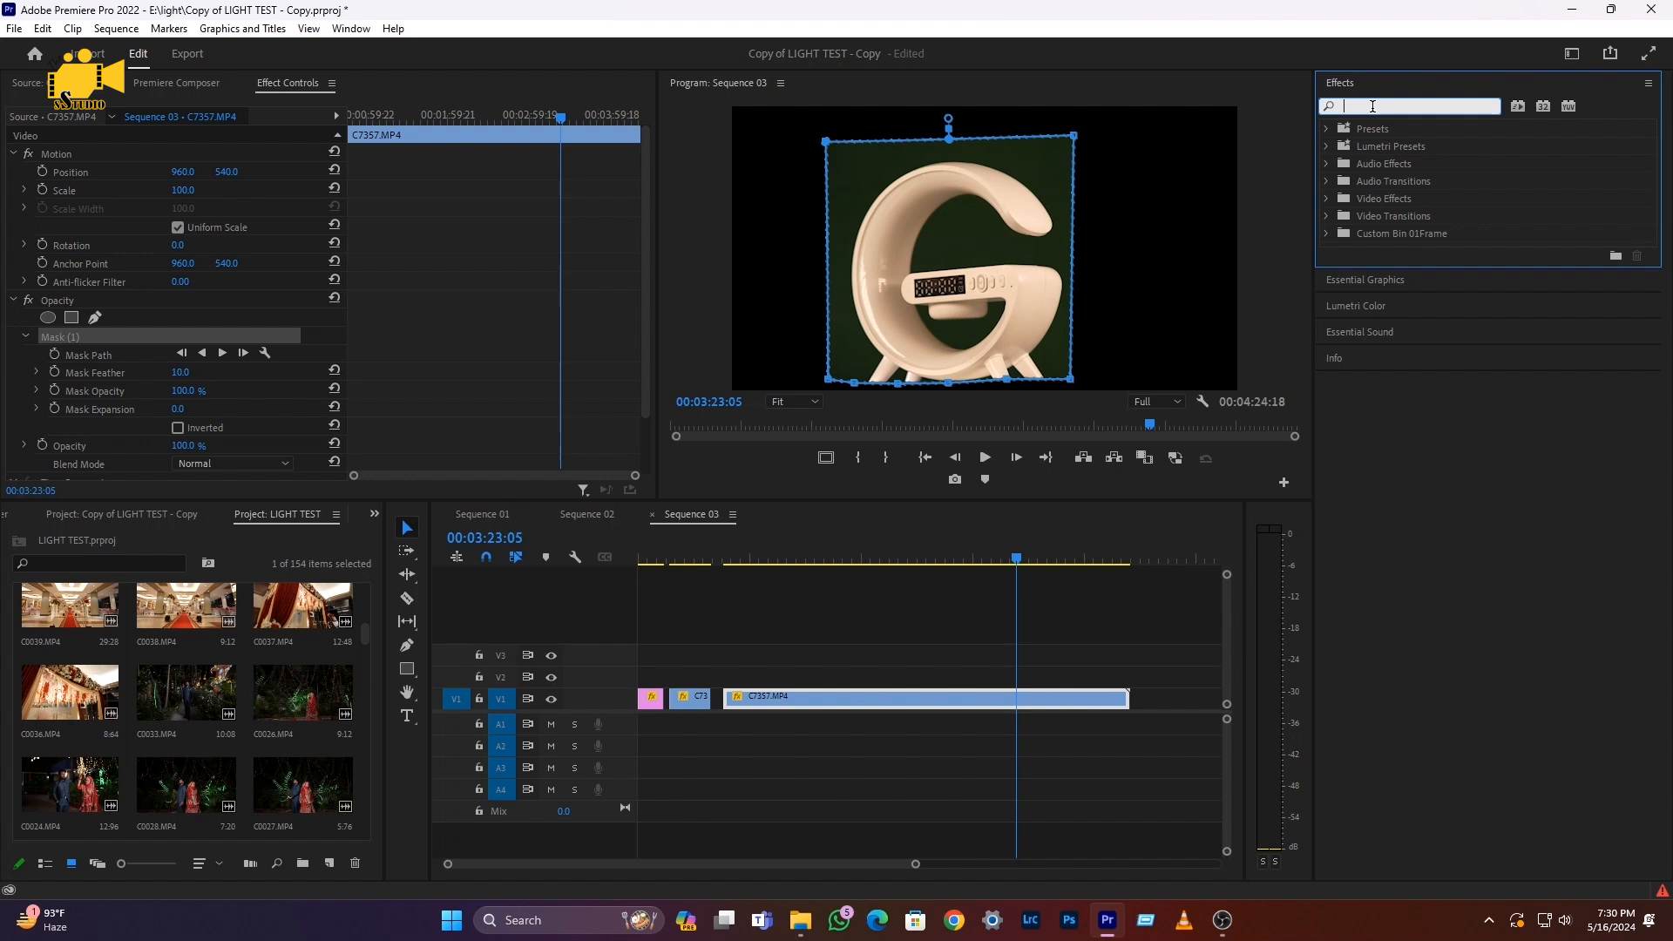
type("key")
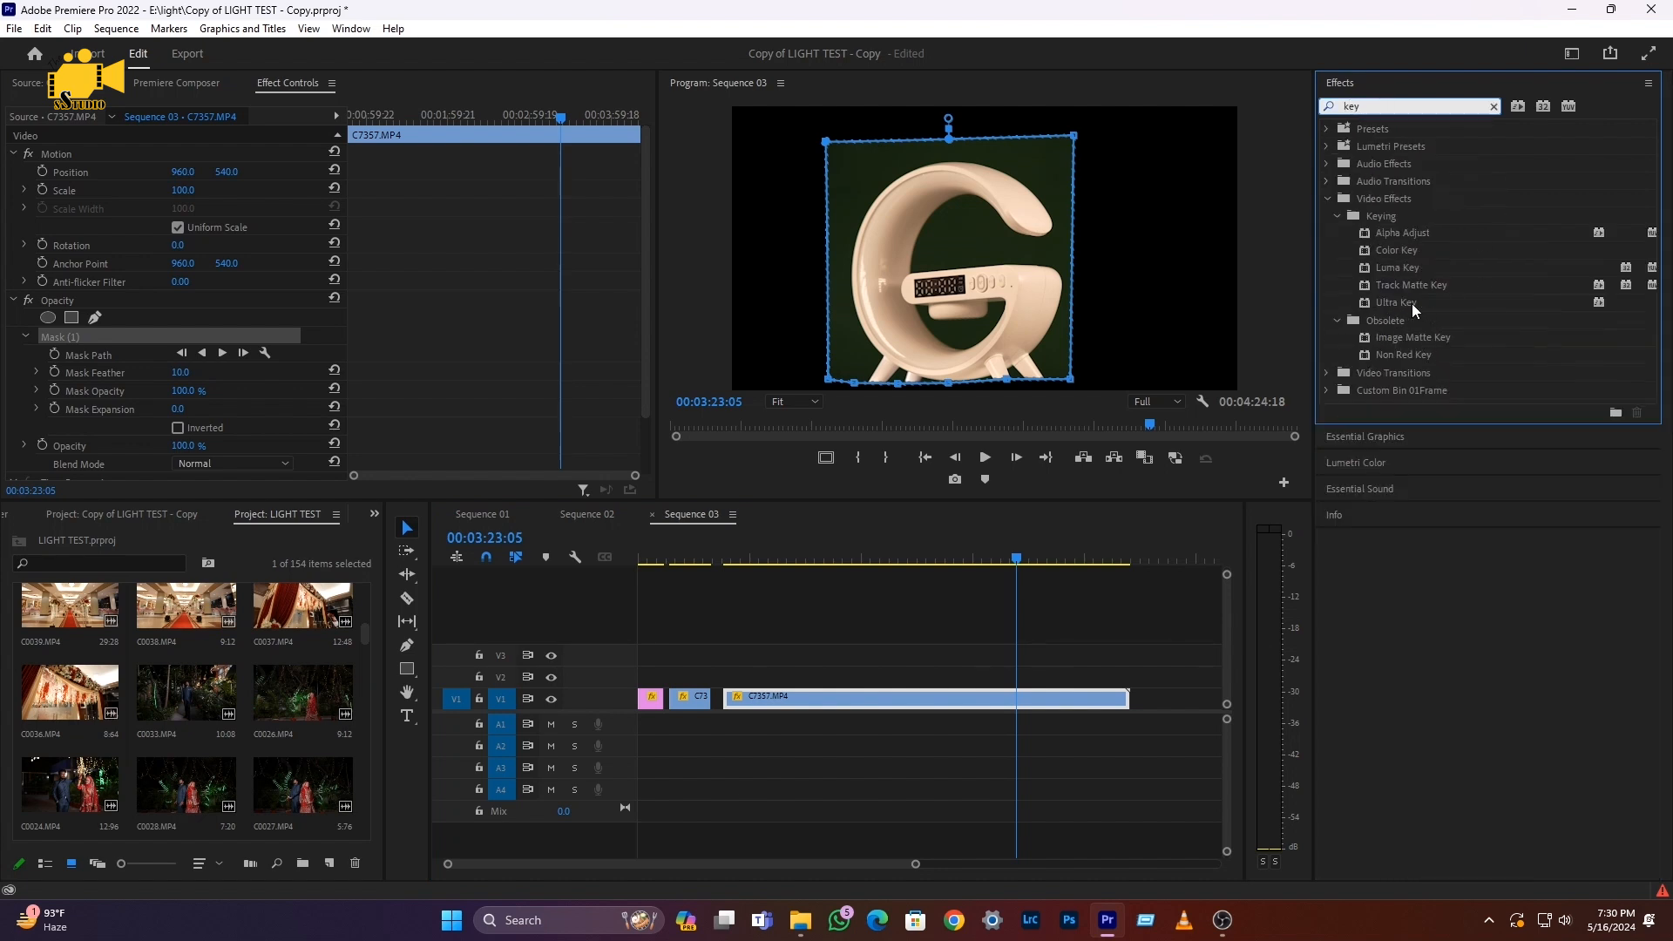
left_click_drag(1398, 303, 1006, 706)
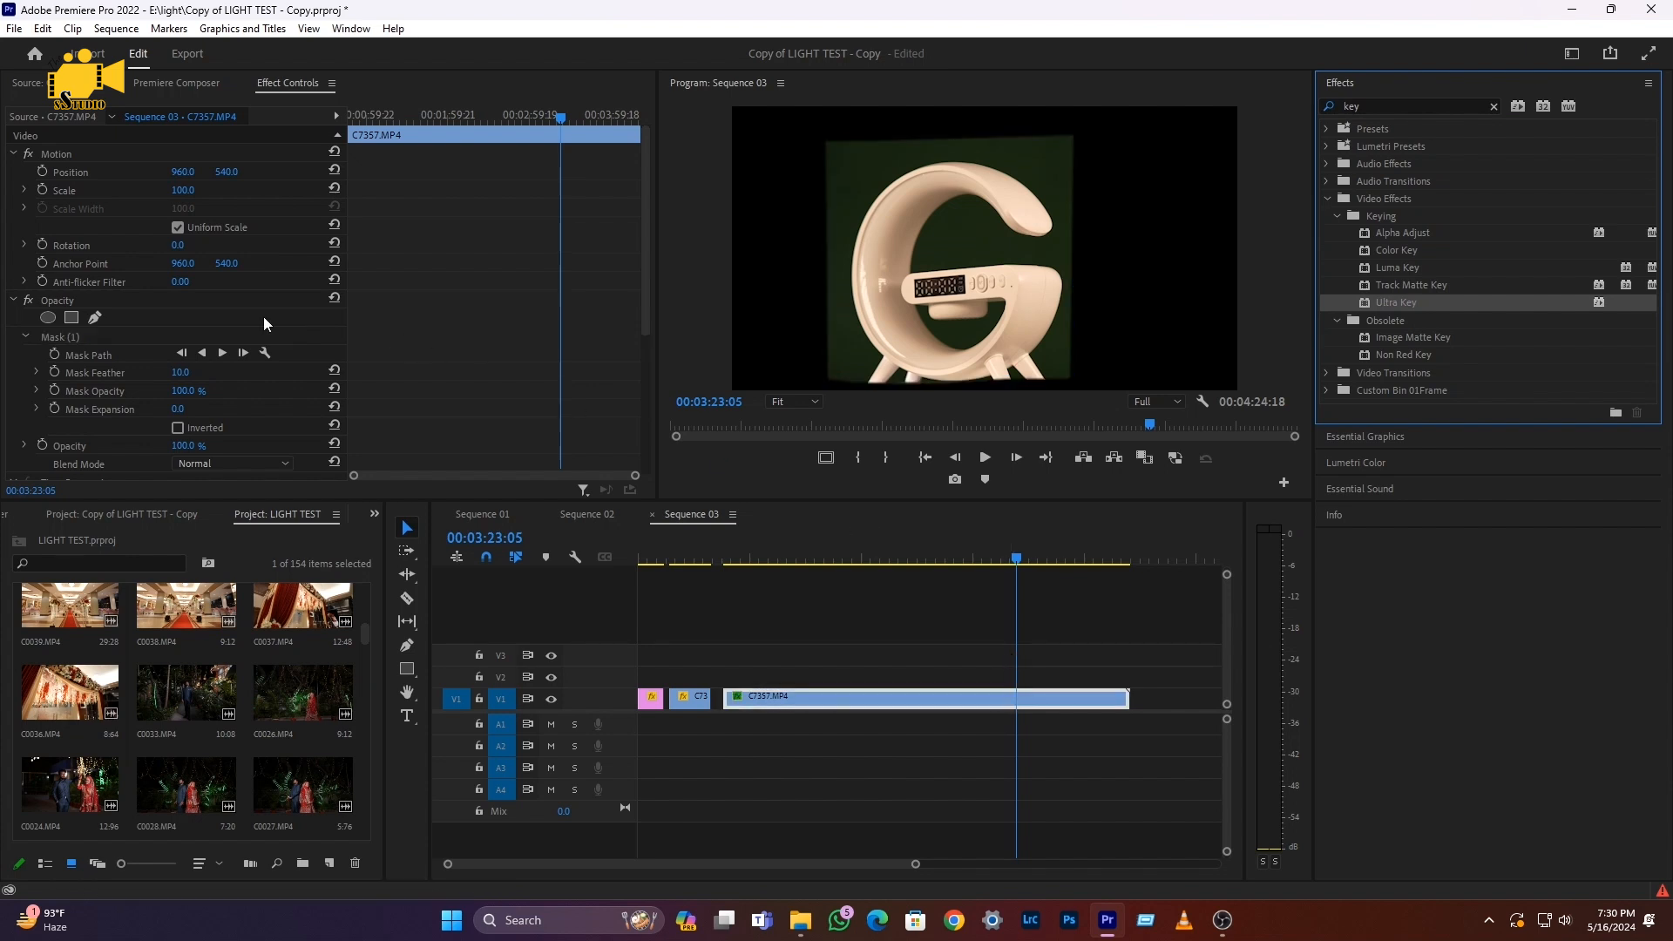
Sample the dark green background inside the lamp as the Ultra Key's Key Color
scroll(264, 316, "down", 2)
scroll(165, 394, "down", 2)
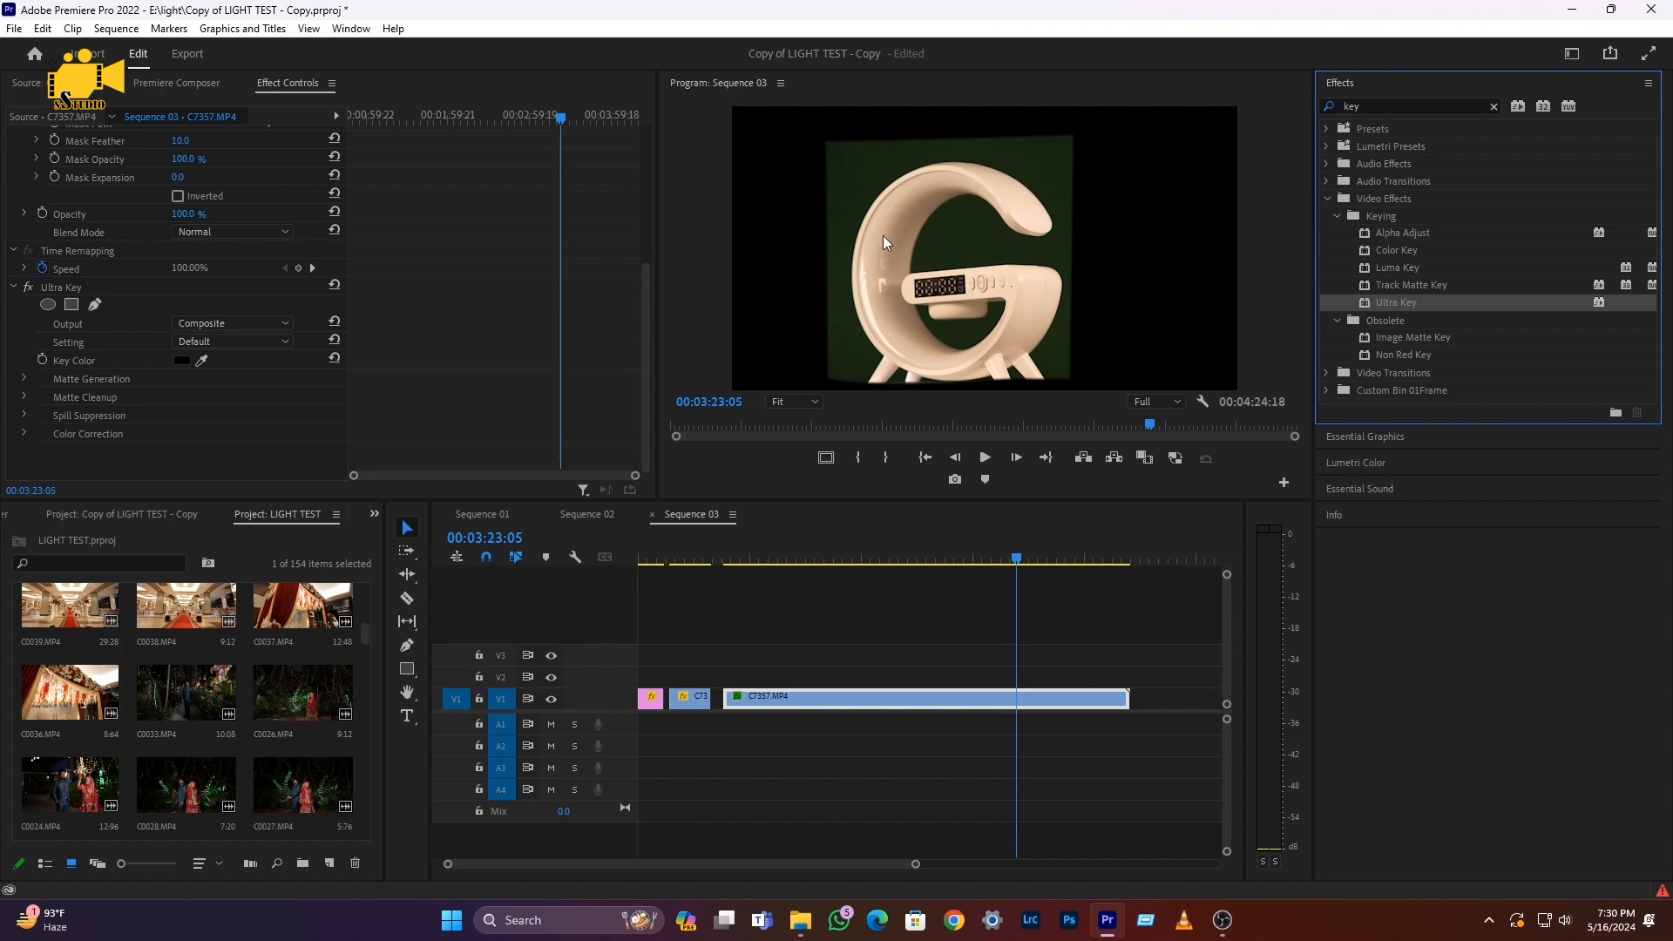
left_click(201, 360)
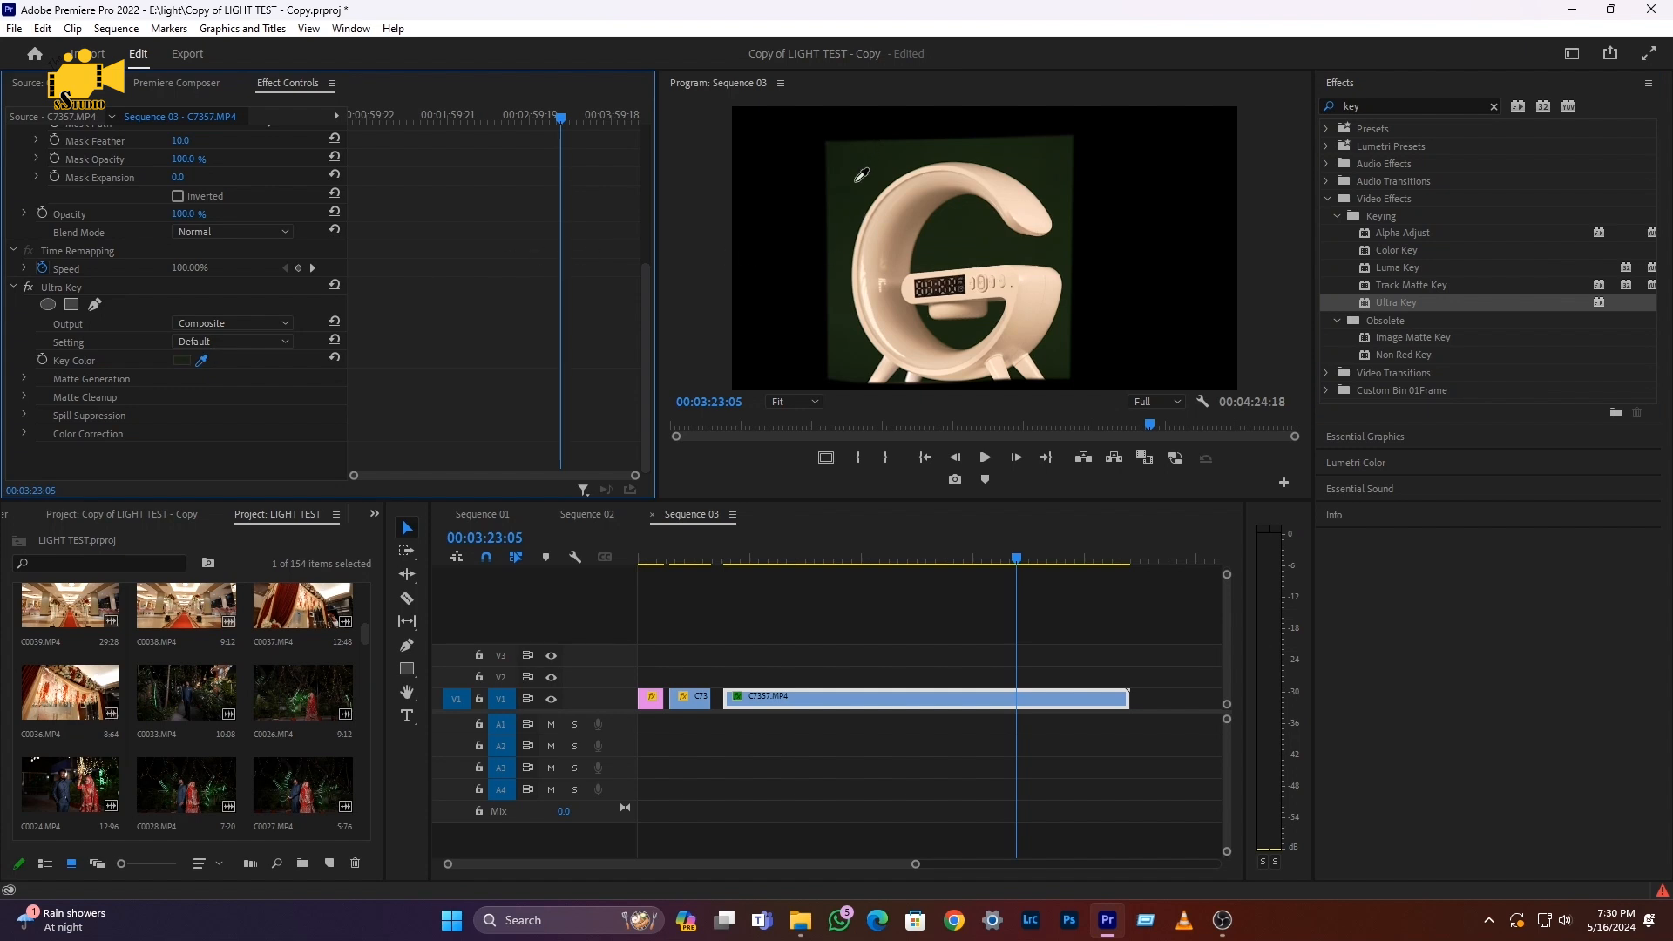
left_click(935, 245)
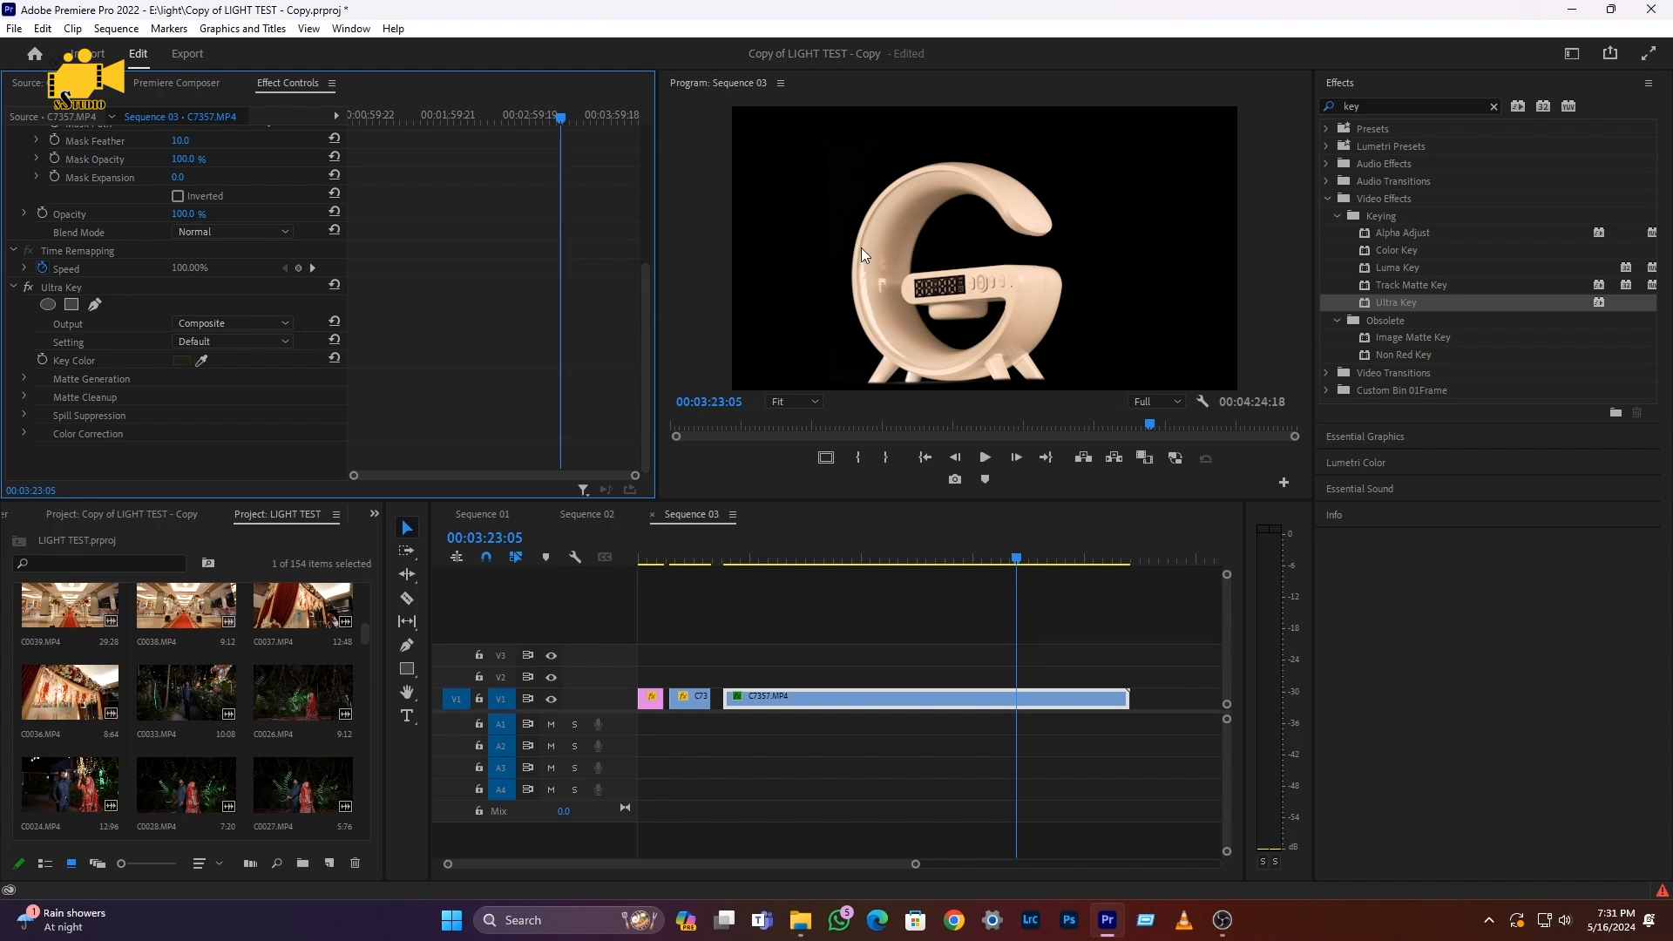
Raise the C7357.MP4 clip to track V2 and place the pink check-mark image clip beneath it on V1 as a white test background
mouse_move(1017, 554)
left_mouse_down()
mouse_move(1071, 561)
mouse_move(986, 560)
mouse_move(1001, 561)
left_mouse_up()
left_click_drag(840, 686, 872, 675)
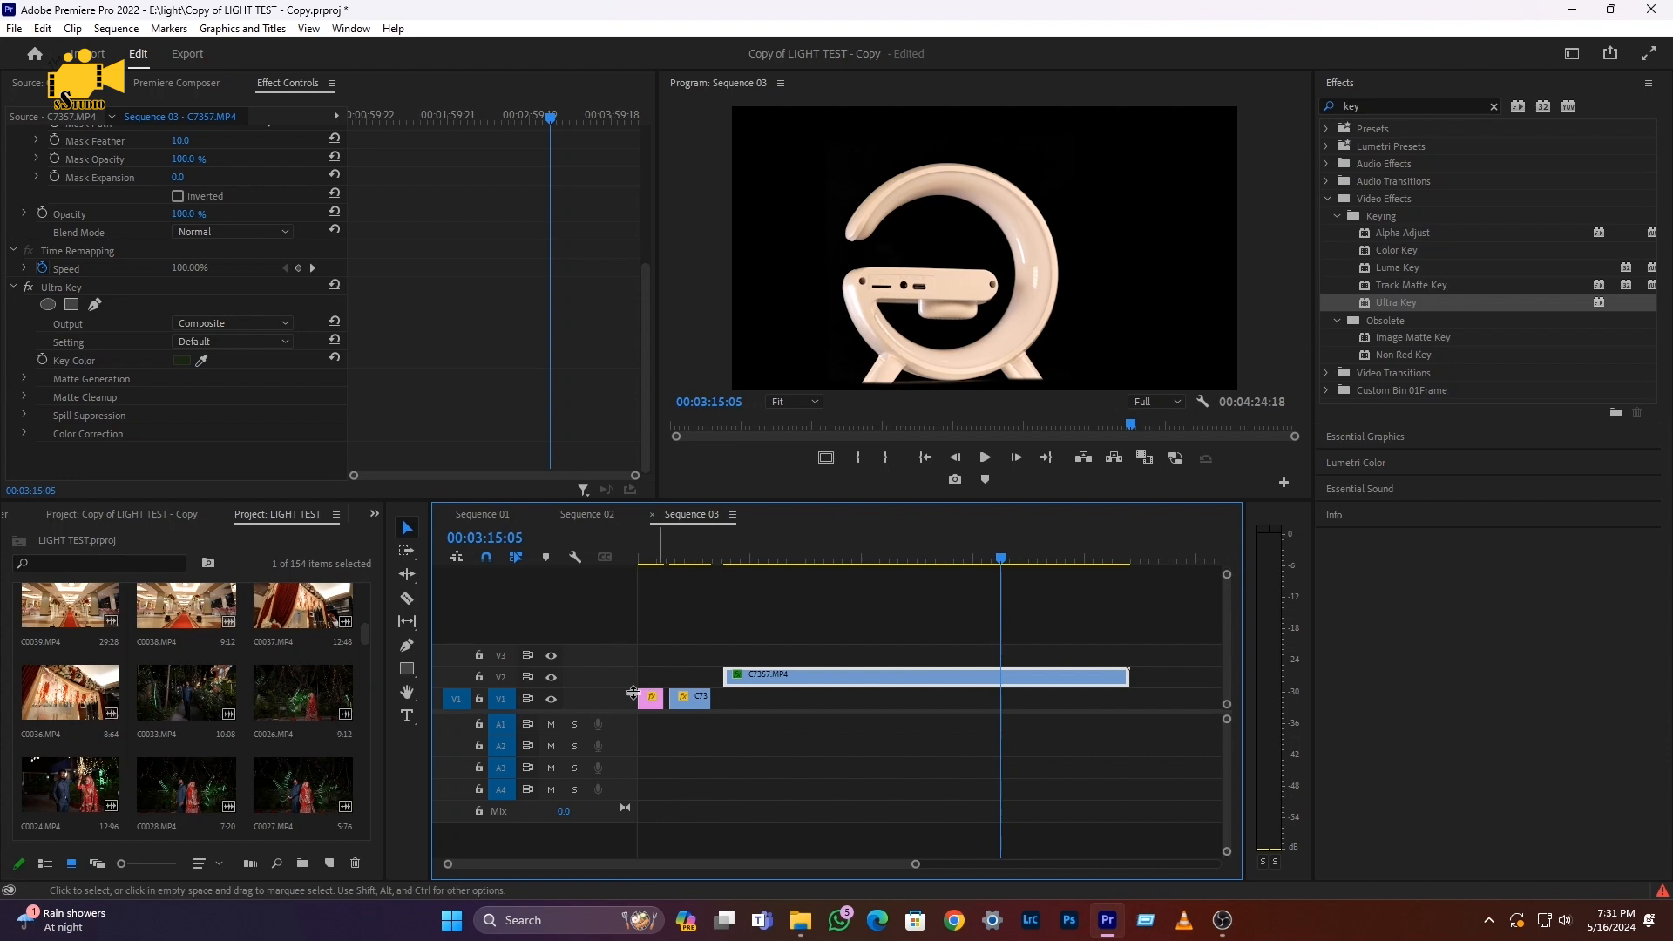
left_click_drag(650, 700, 973, 698)
left_click(1139, 558)
left_click(977, 555)
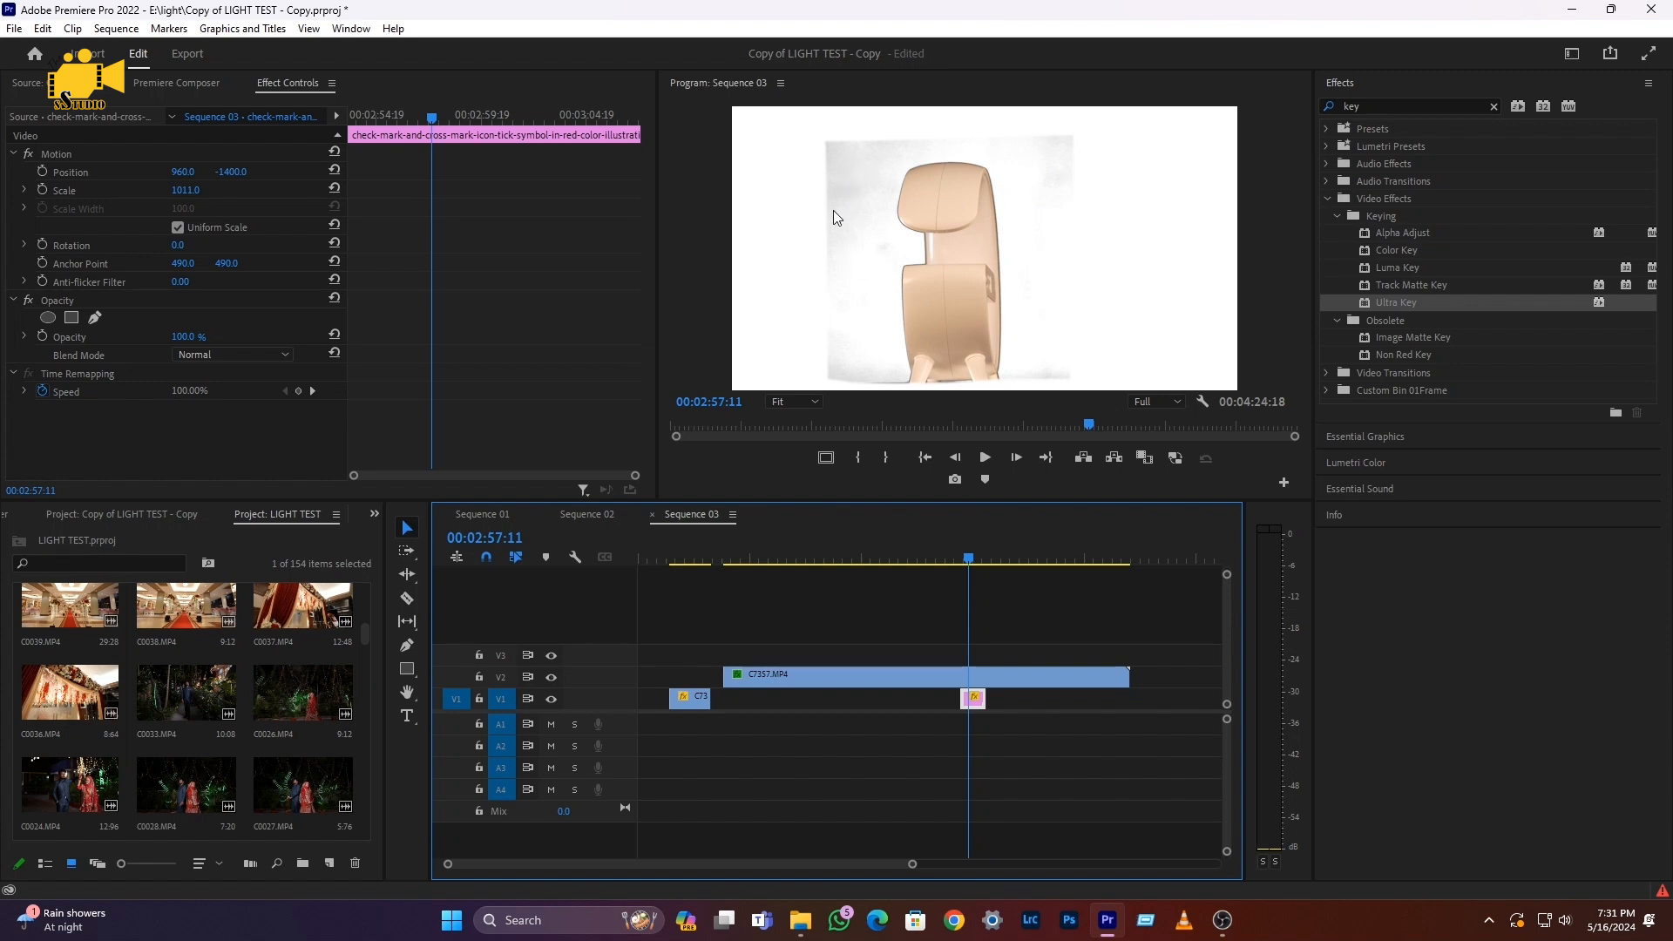
Set the Ultra Key's Matte Cleanup Choke to 98 on the C7357.MP4 clip
left_click(969, 678)
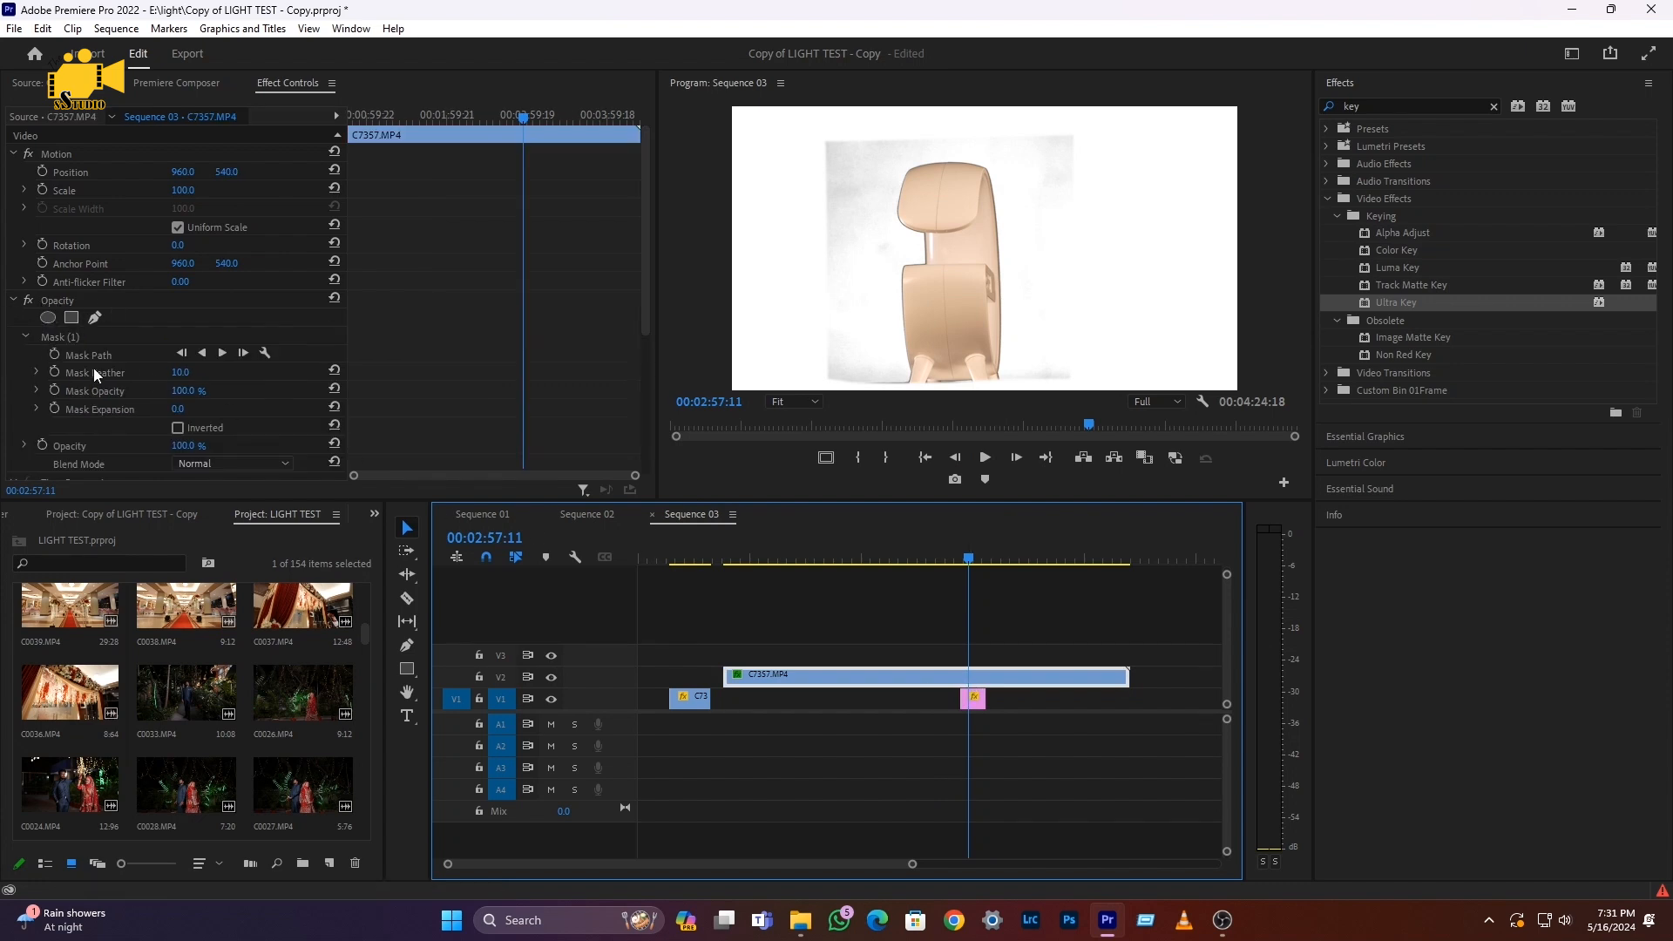
scroll(92, 367, "down", 4)
scroll(95, 366, "down", 2)
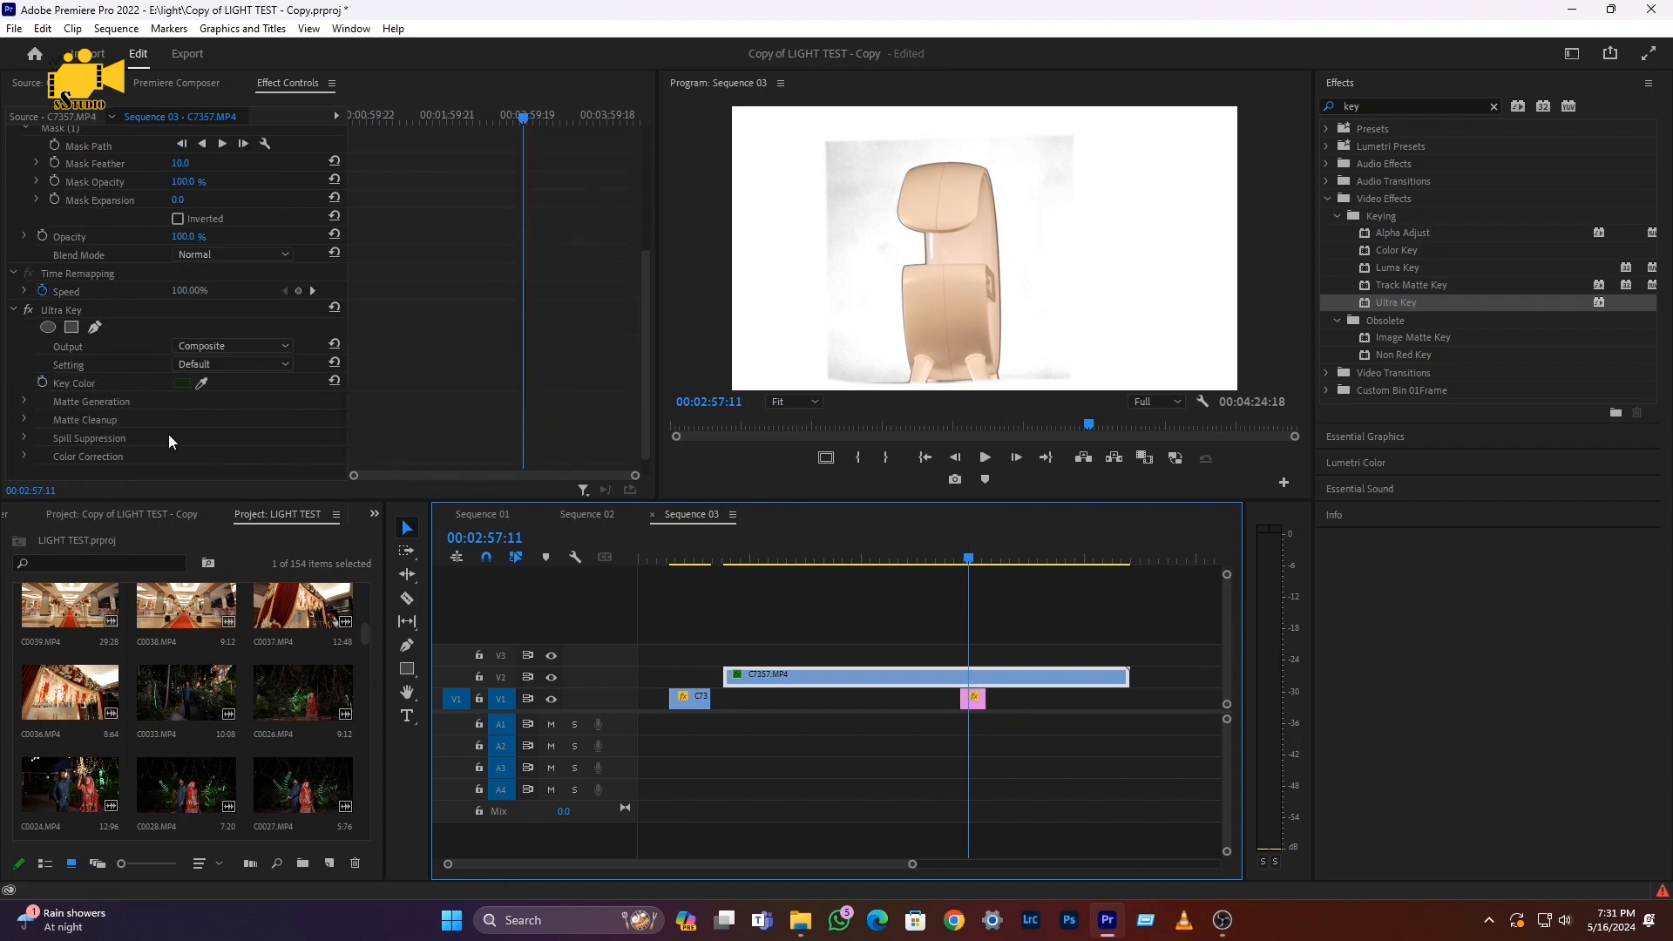
left_click(23, 384)
scroll(59, 412, "down", 1)
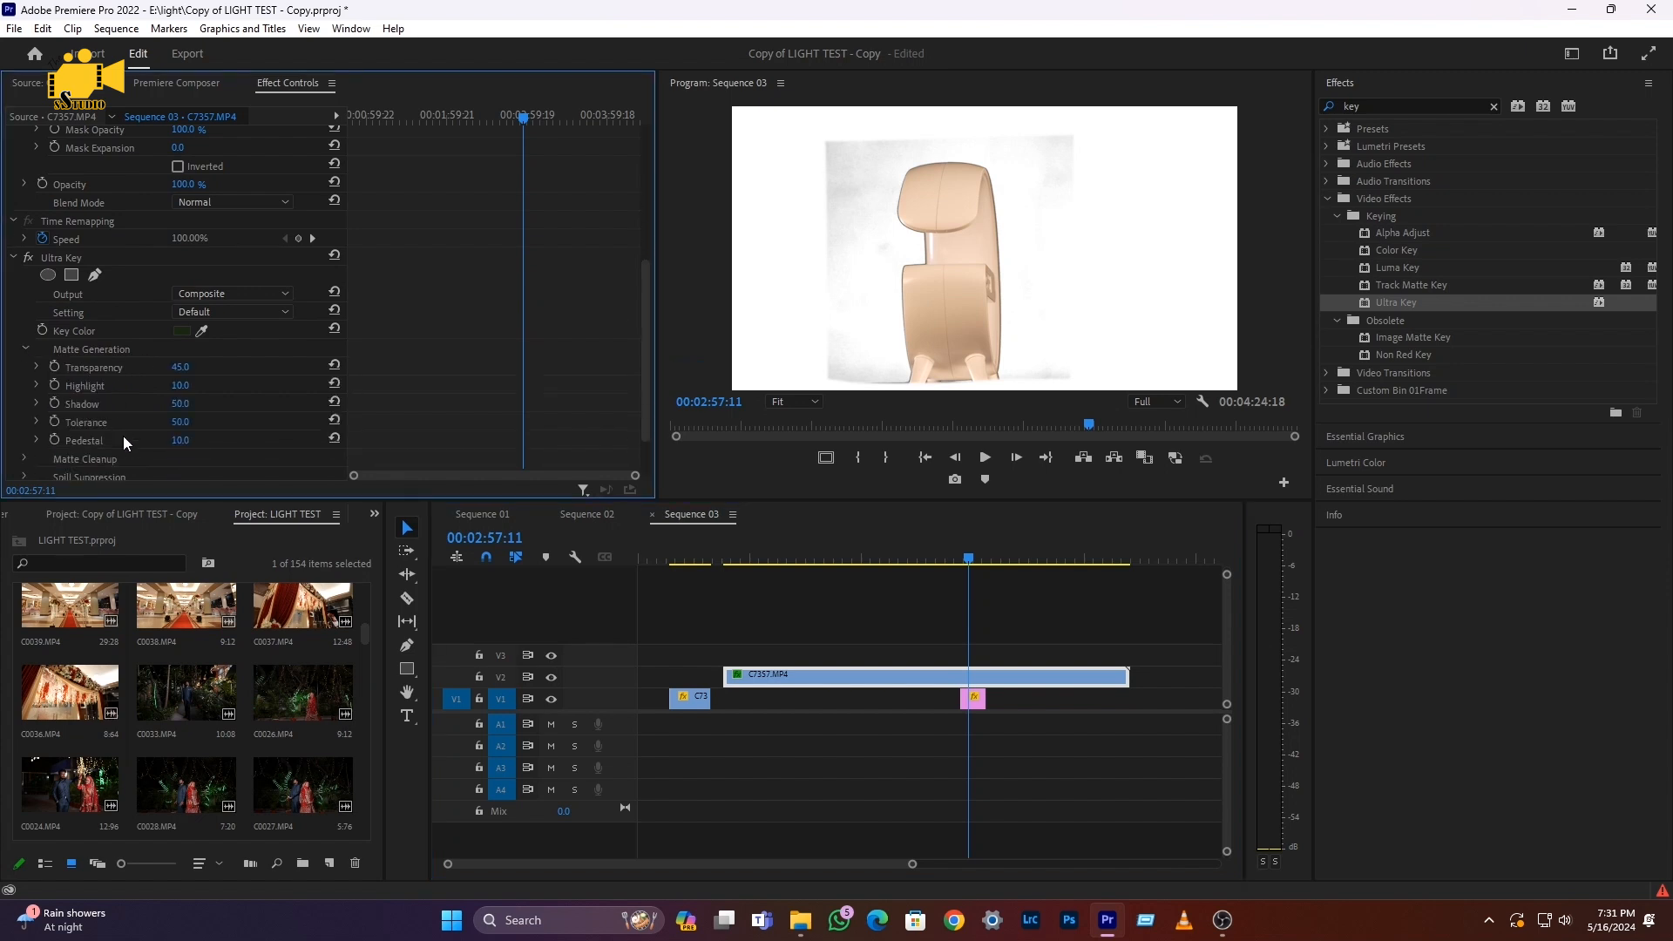
scroll(87, 427, "down", 1)
left_click(23, 406)
scroll(86, 405, "down", 1)
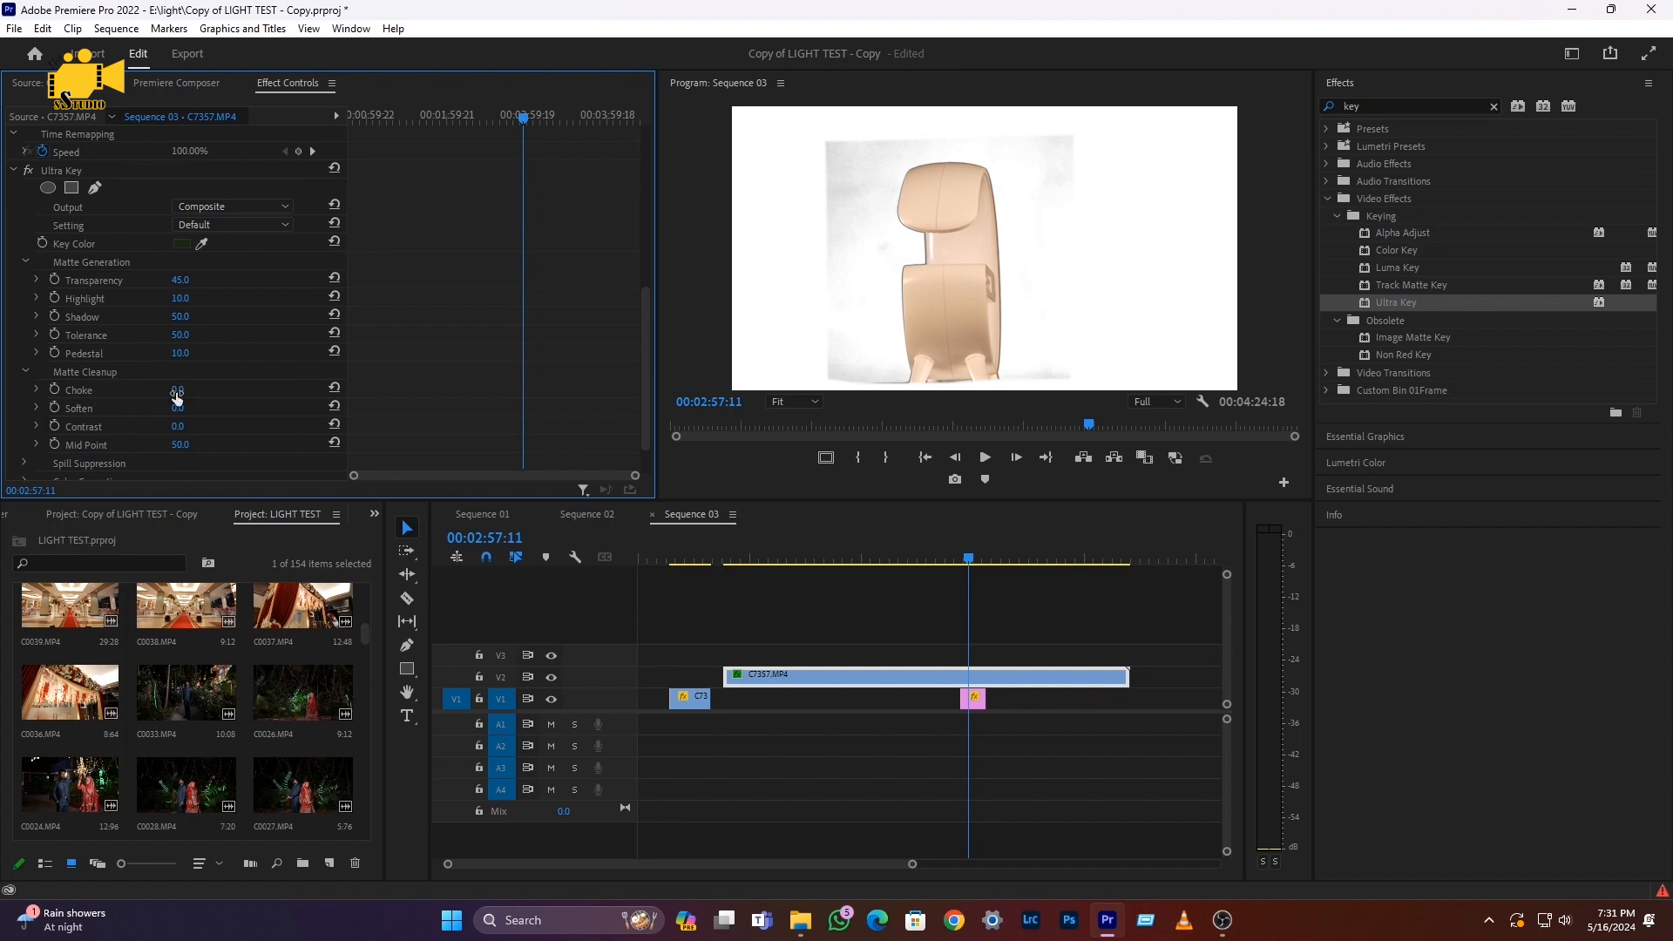
left_click_drag(177, 389, 261, 389)
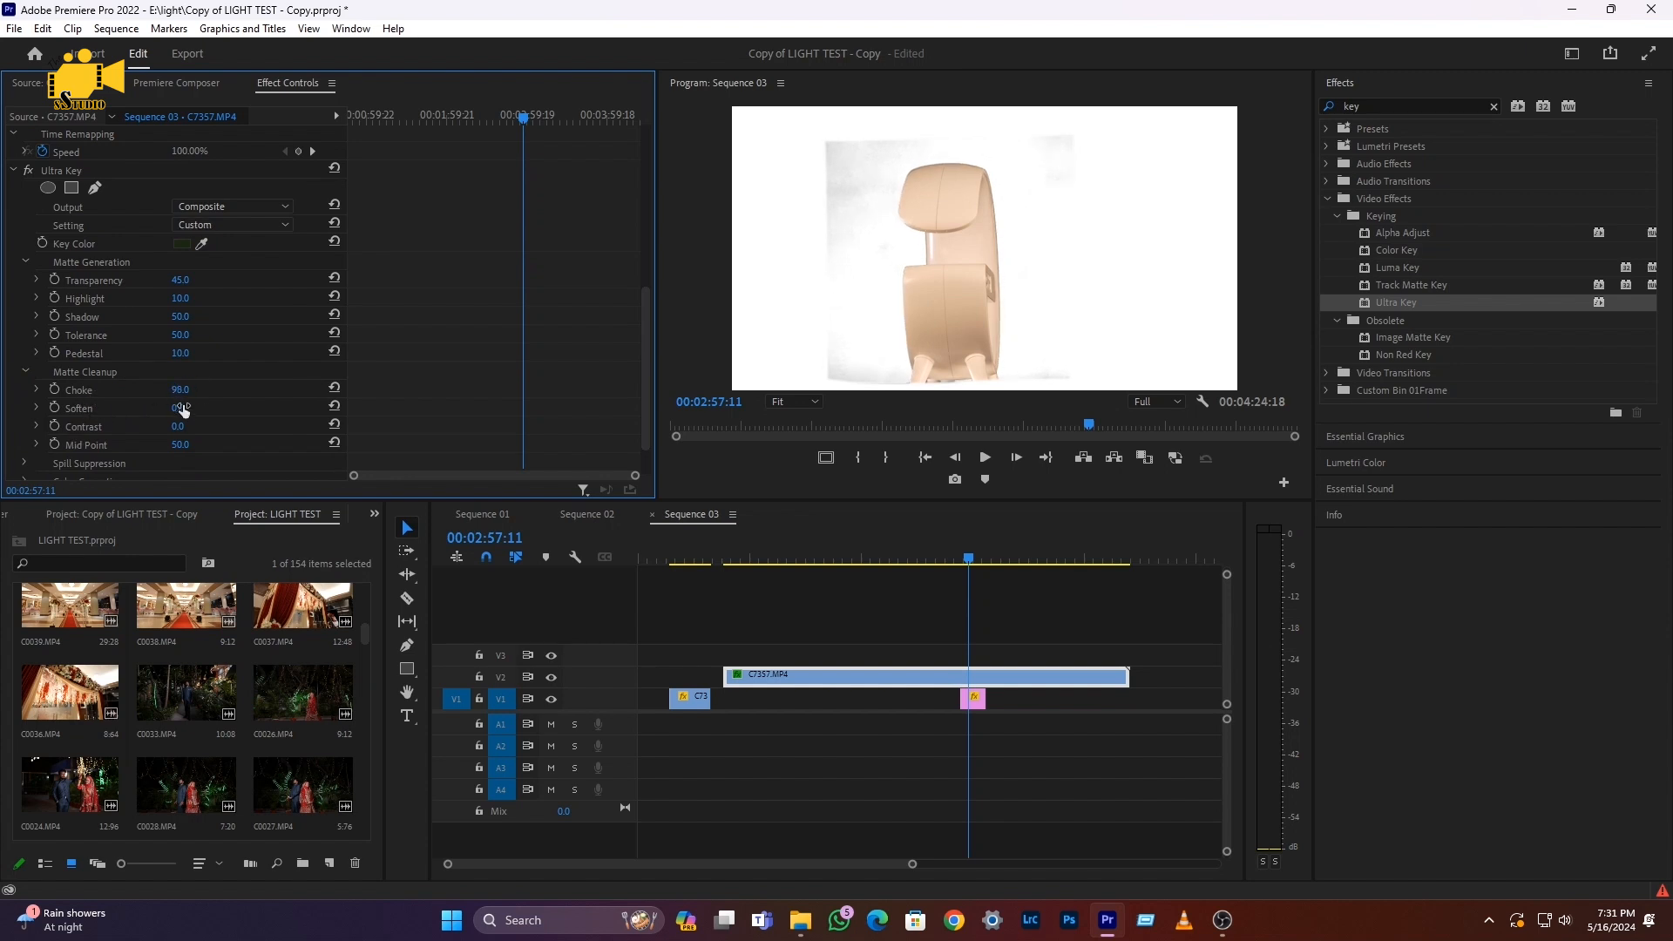
Set the Ultra Key's Matte Cleanup Contrast to 100 and check the keyed lamp over the white background
left_click_drag(177, 408, 266, 426)
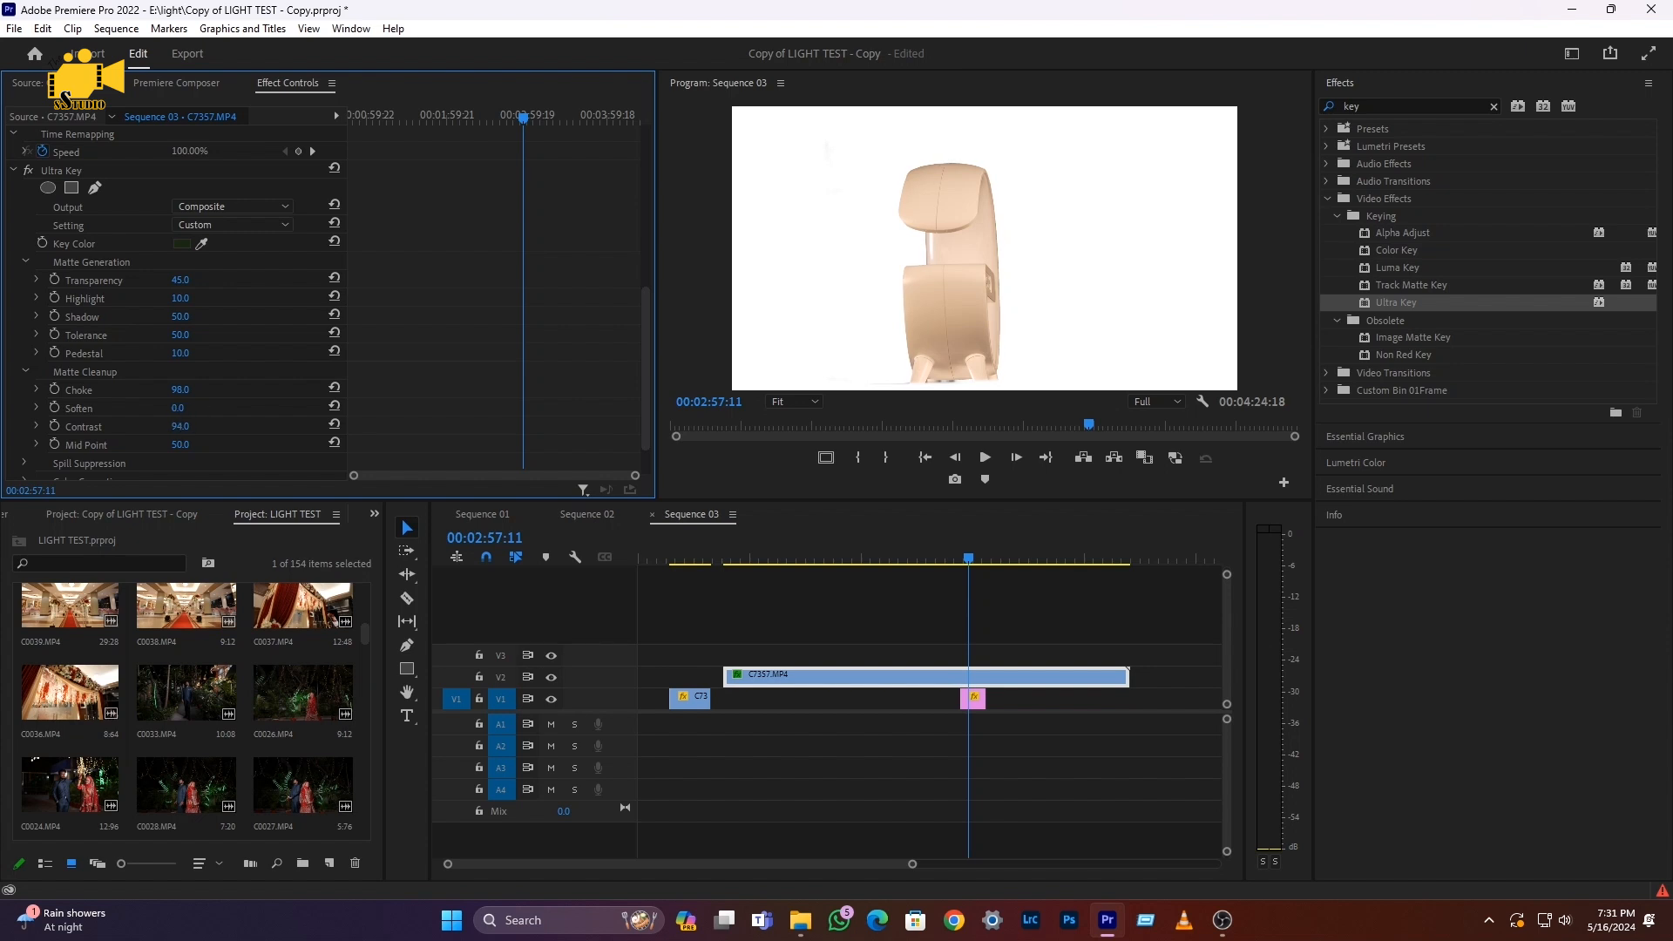
left_click_drag(179, 426, 218, 426)
left_click(972, 554)
left_click_drag(973, 549, 981, 545)
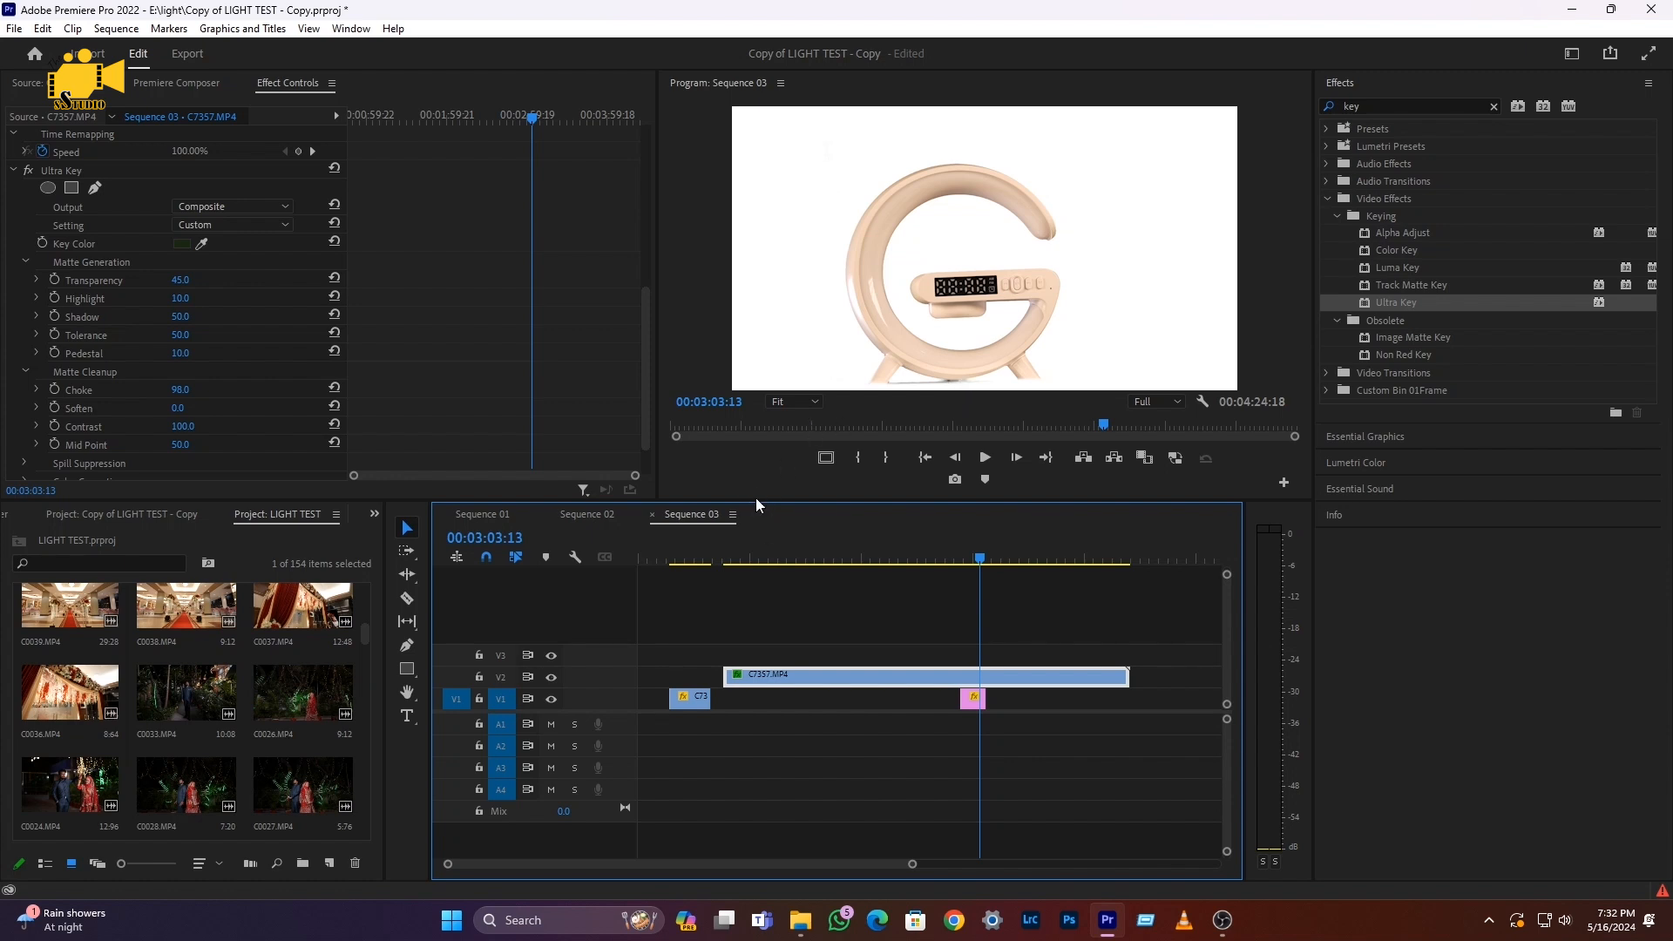
Enlarge the program preview, search the effects for "crop" and apply Crop to the C7357.MP4 clip
left_click_drag(756, 500, 716, 612)
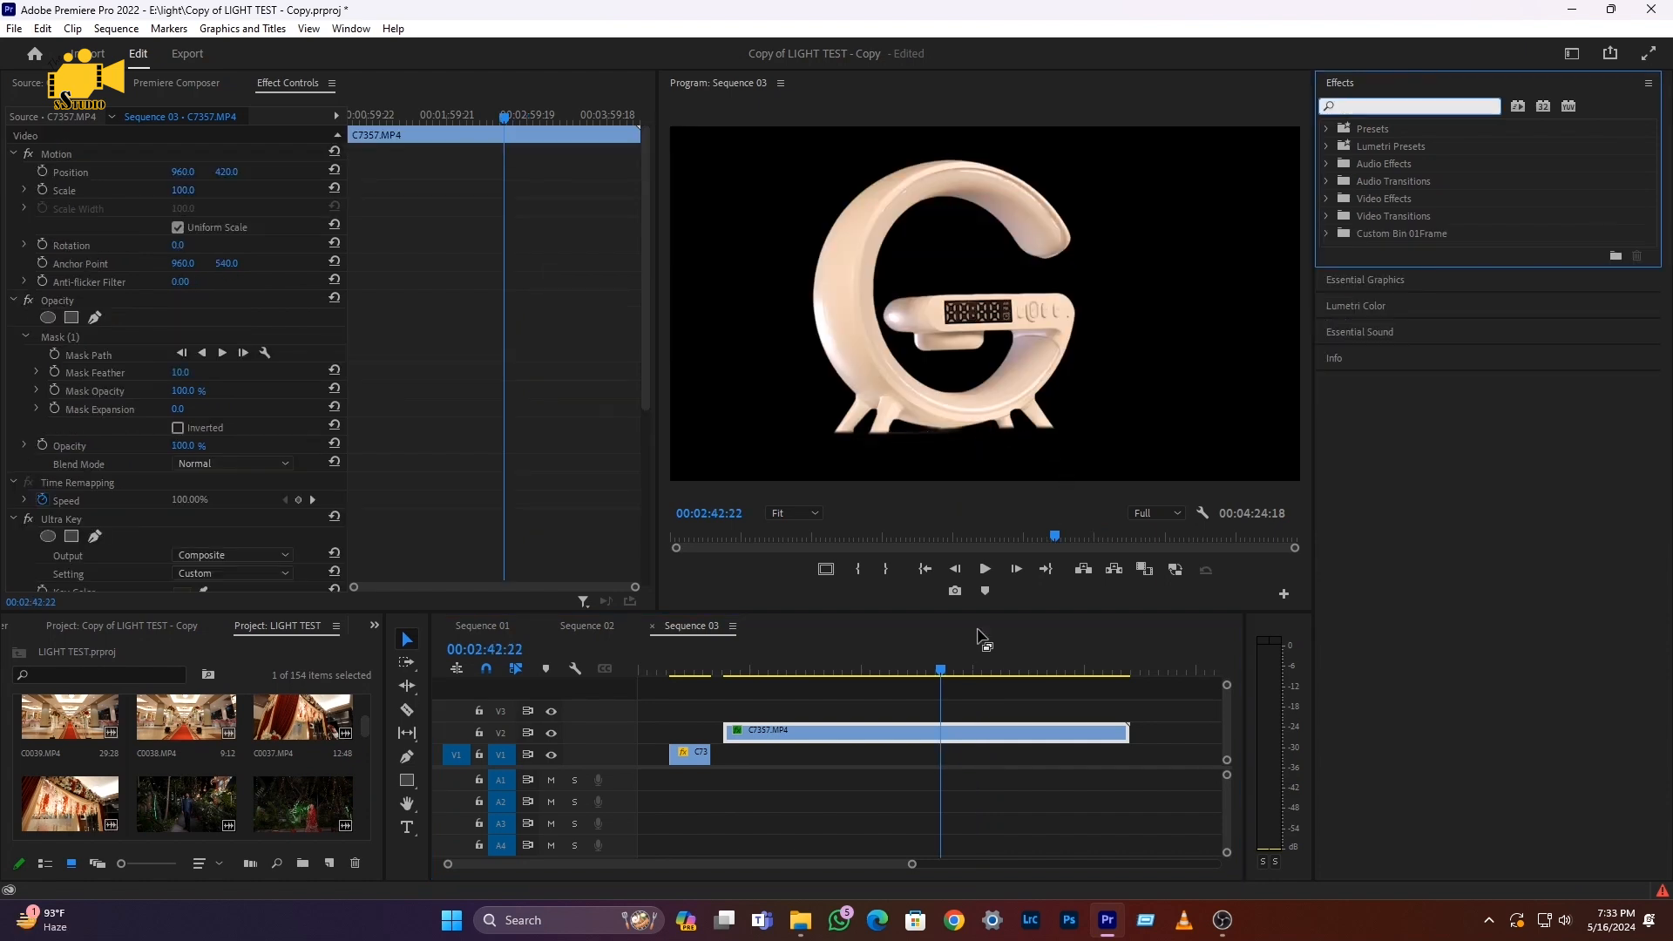
left_click_drag(947, 667, 960, 666)
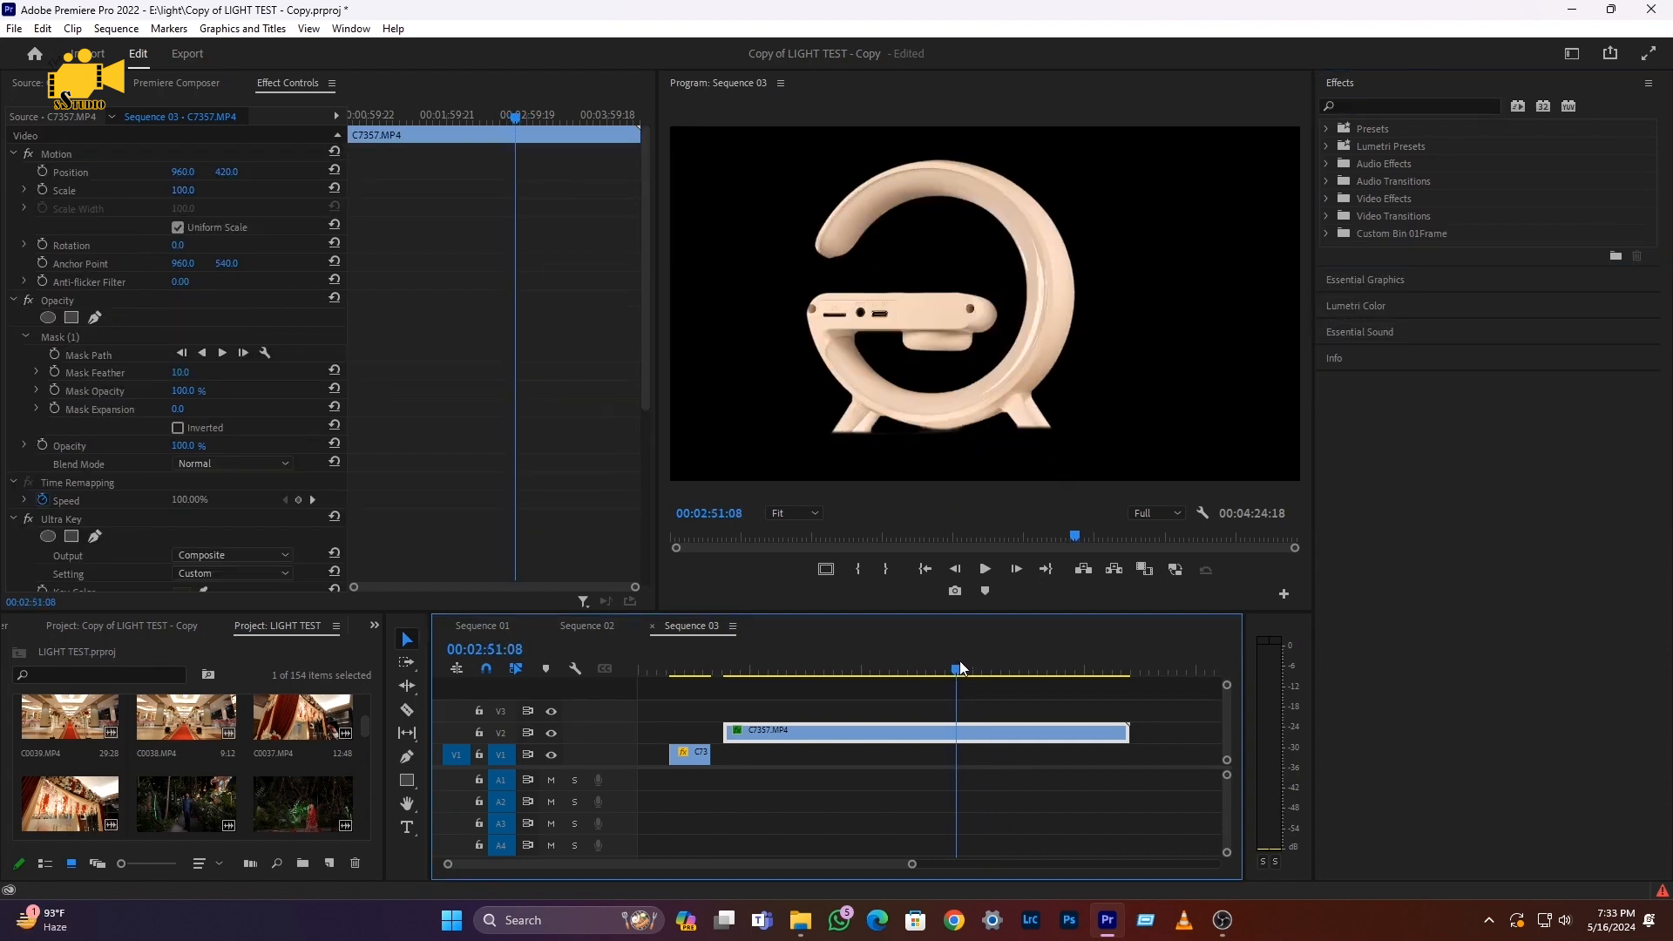
left_click(1364, 107)
type("crop")
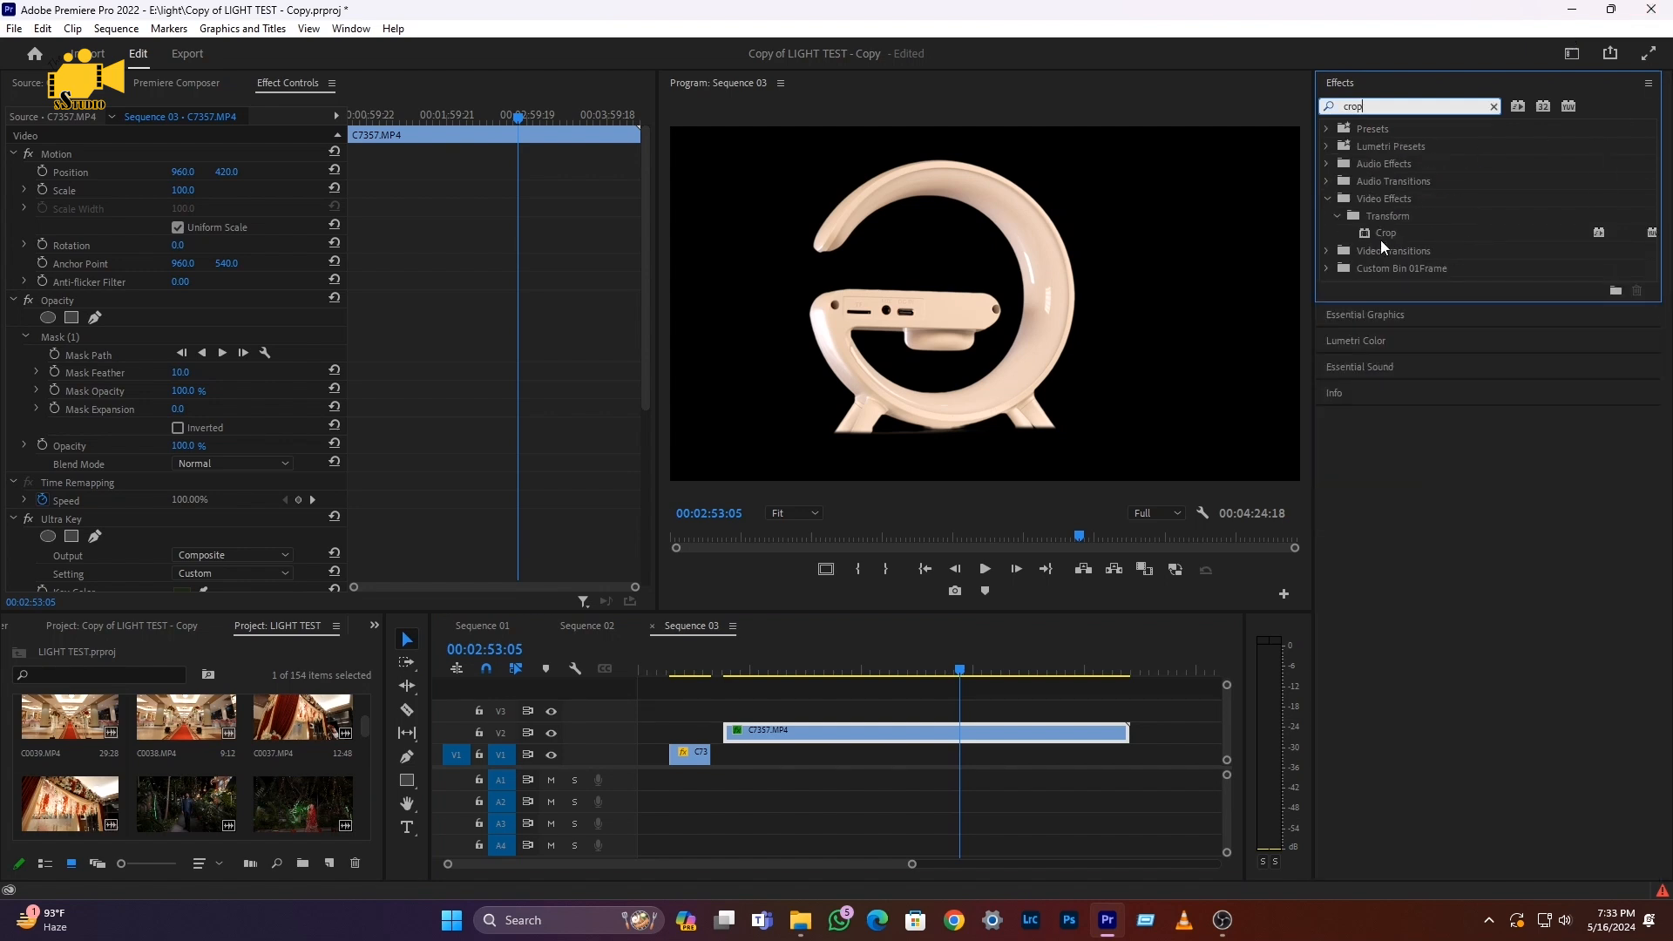
left_click_drag(1384, 234, 812, 723)
Crop the lower edge of the C7357.MP4 clip to the lamp's feet with a Bottom value of 3.9% and check another frame
scroll(59, 498, "down", 10)
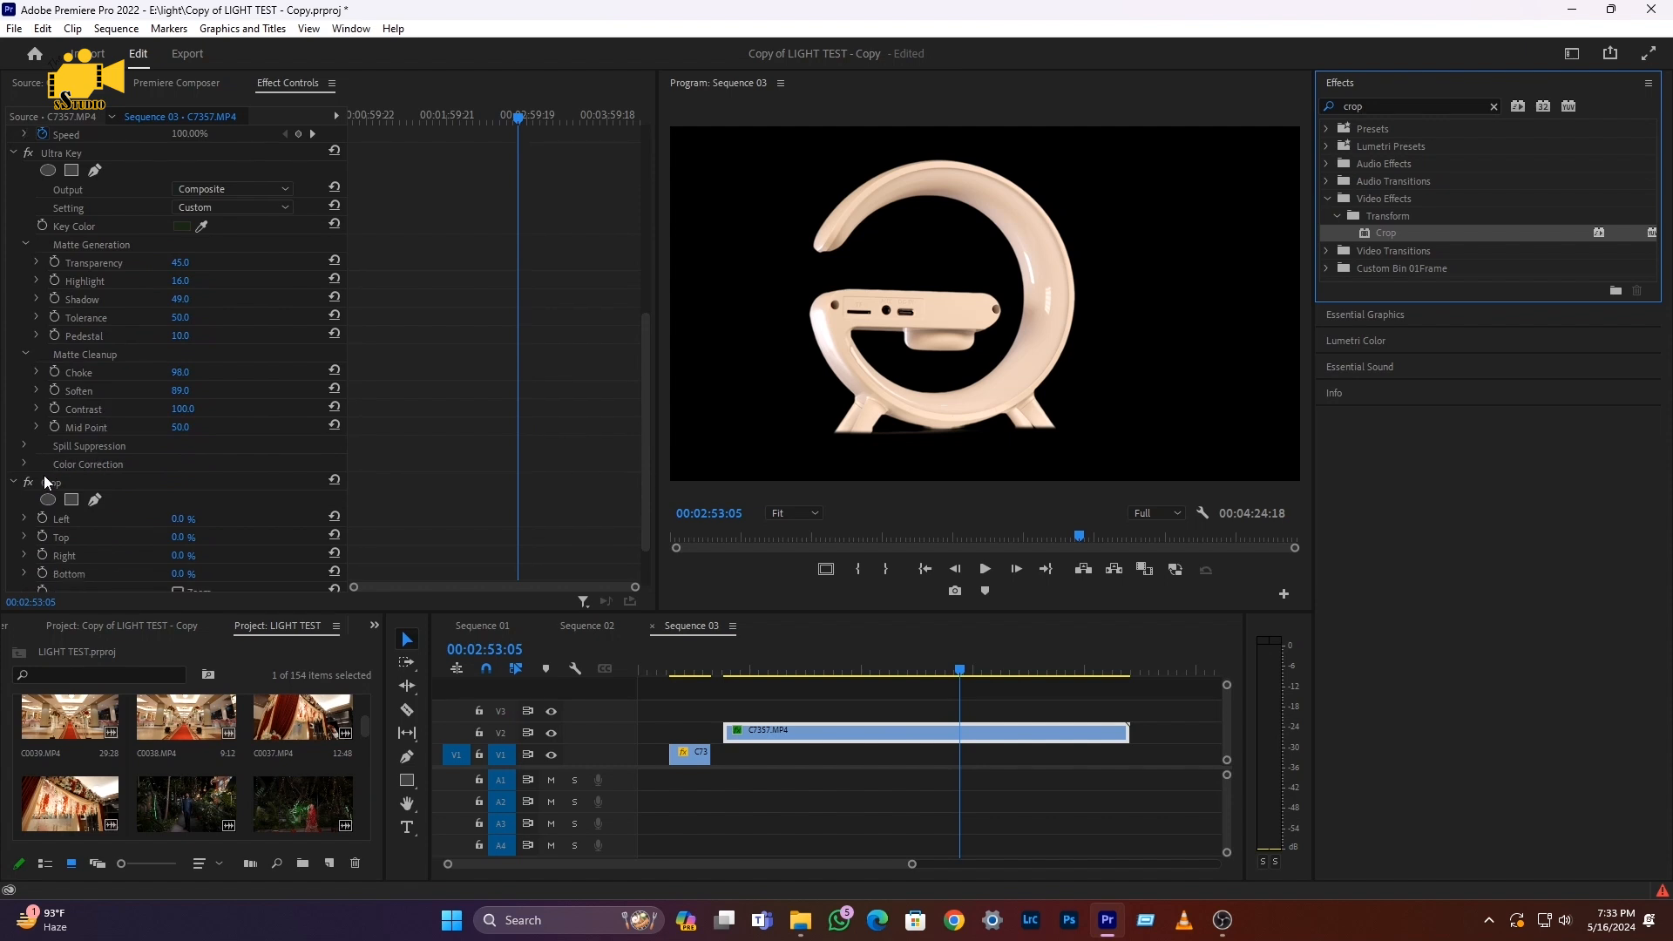
scroll(86, 575, "down", 1)
left_click(55, 464)
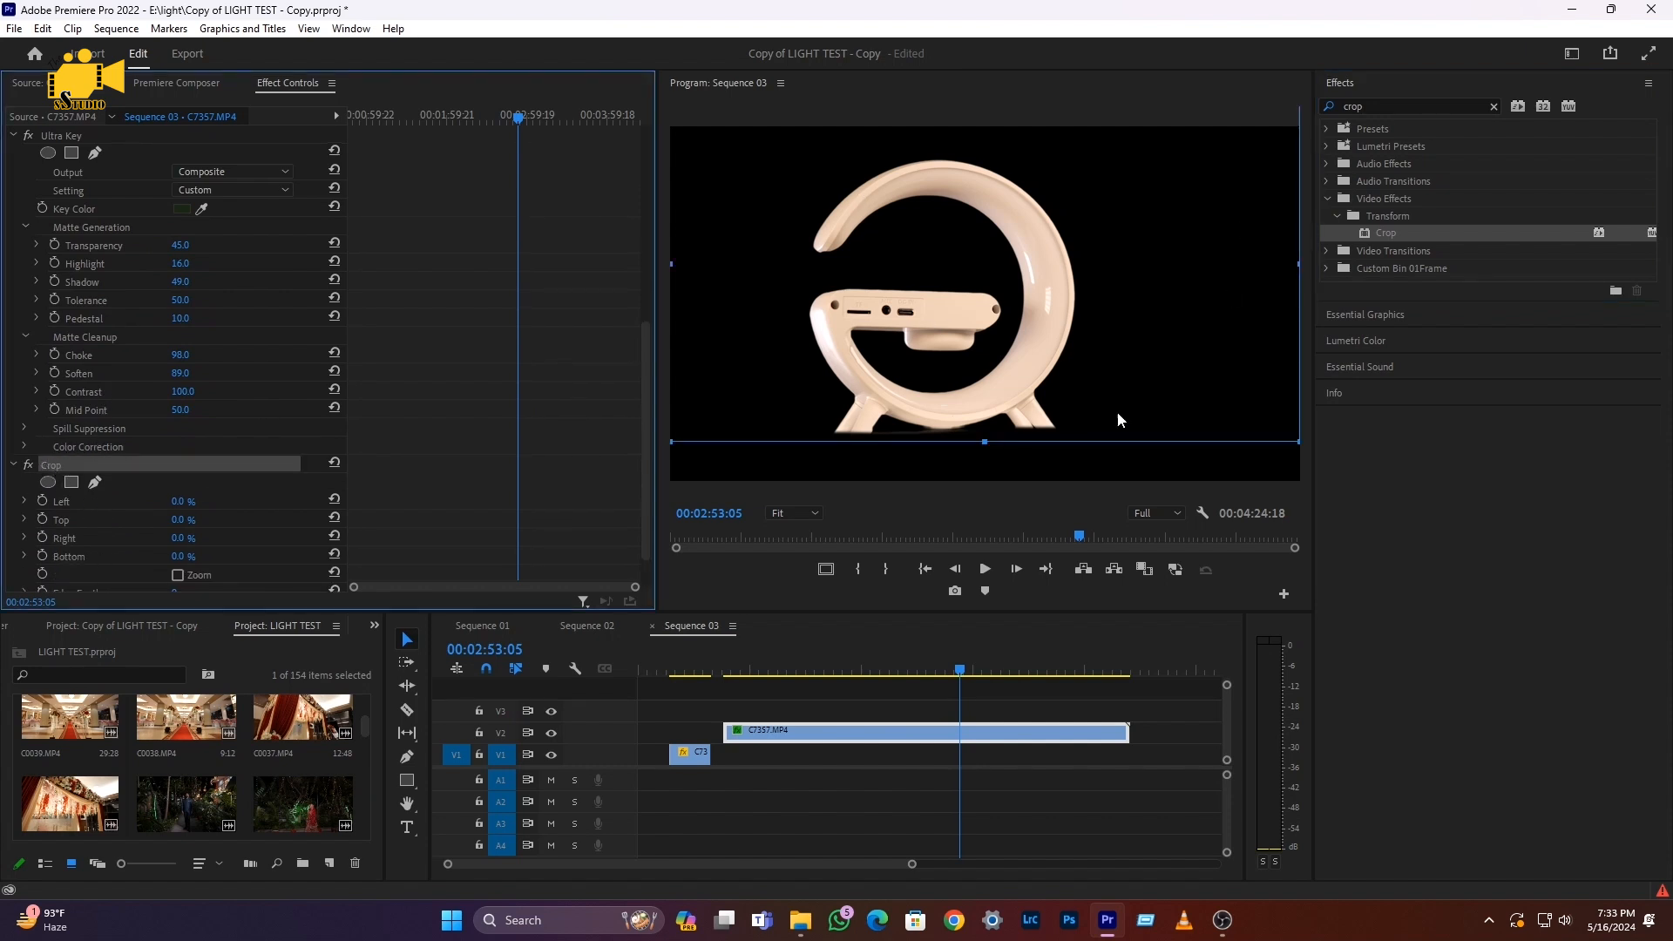
left_click_drag(987, 443, 984, 429)
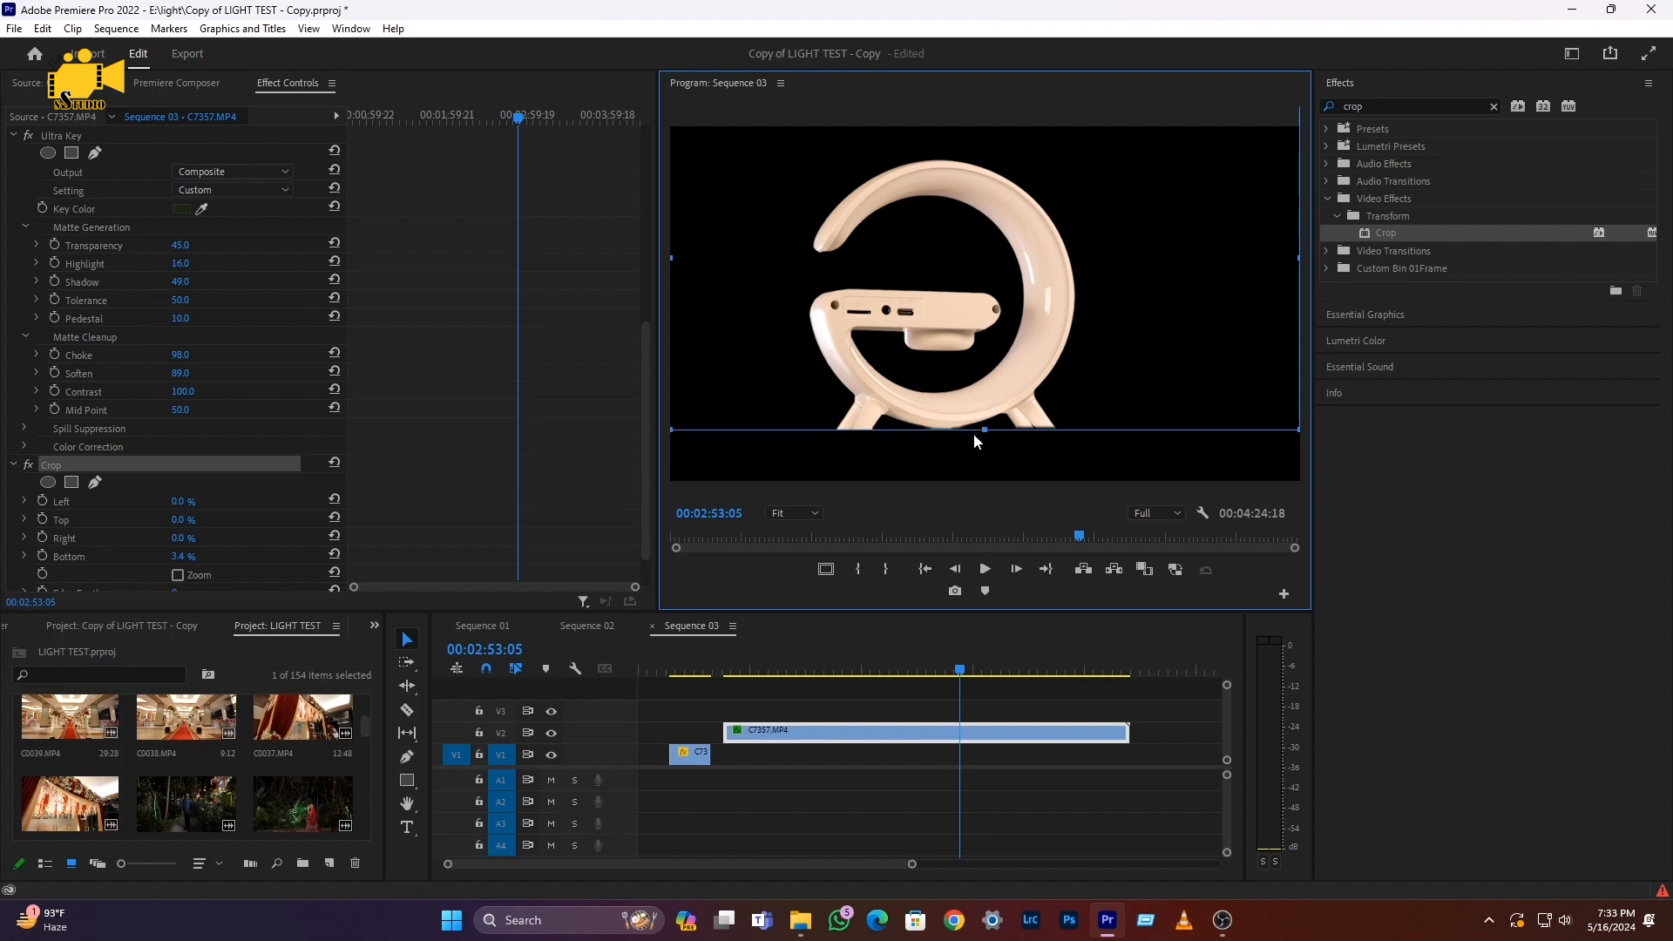
left_click_drag(984, 429, 984, 428)
left_click(927, 673)
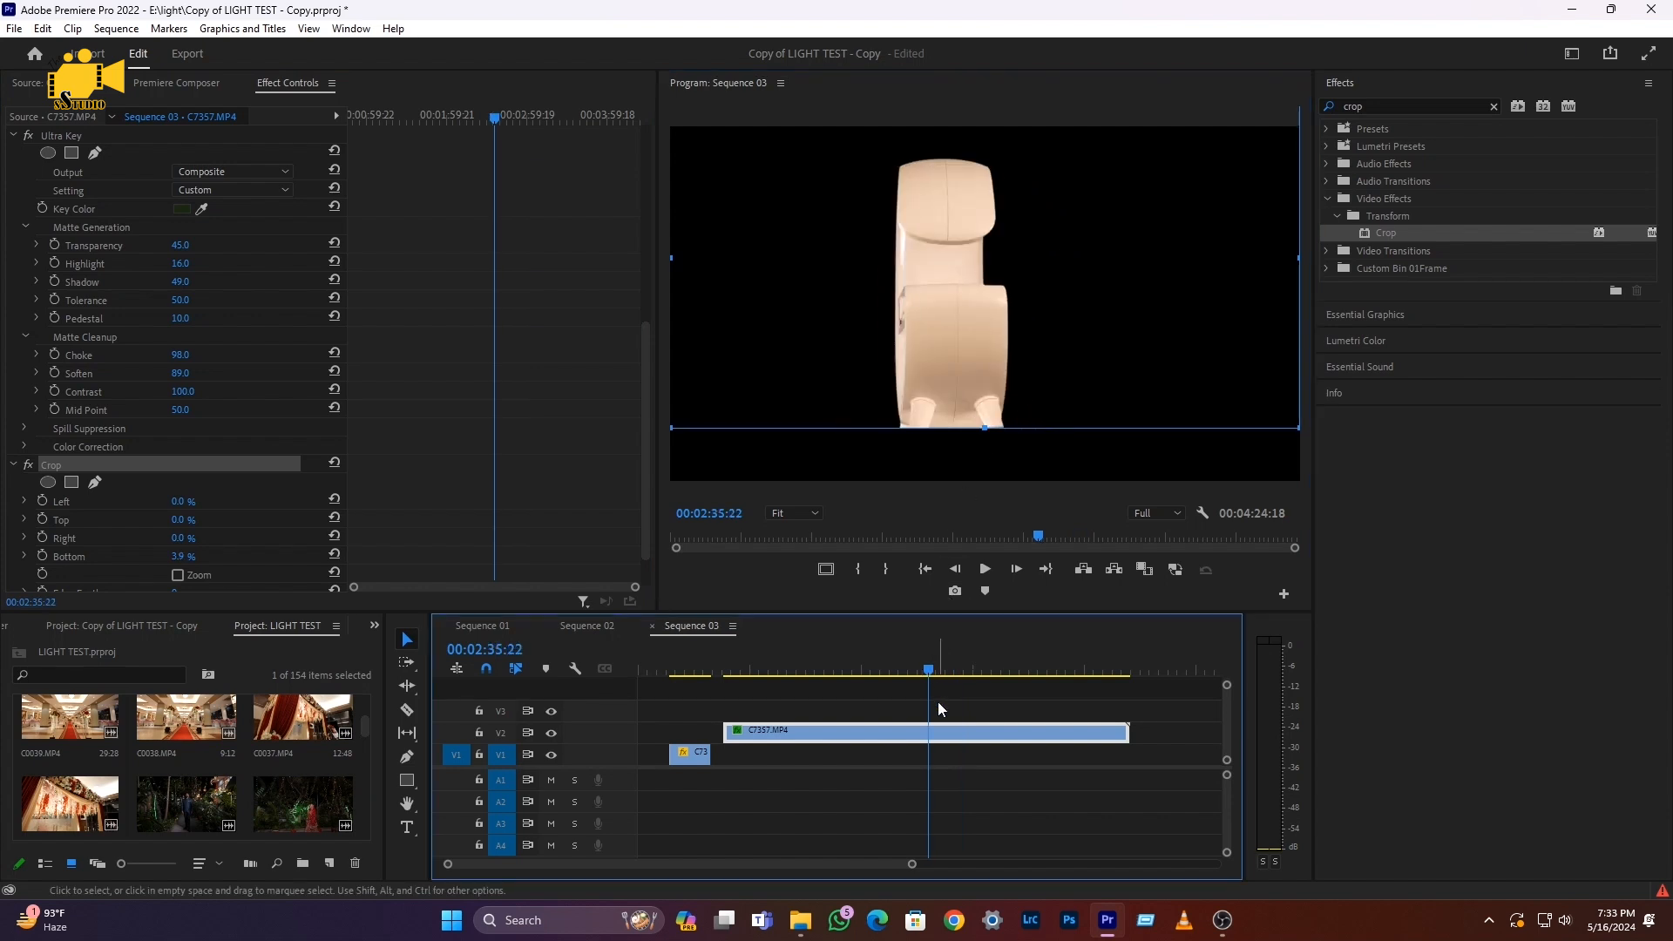
Play back and scrub through the keyed C7357.MP4 clip to check the lamp's edges at different angles
left_click(959, 739)
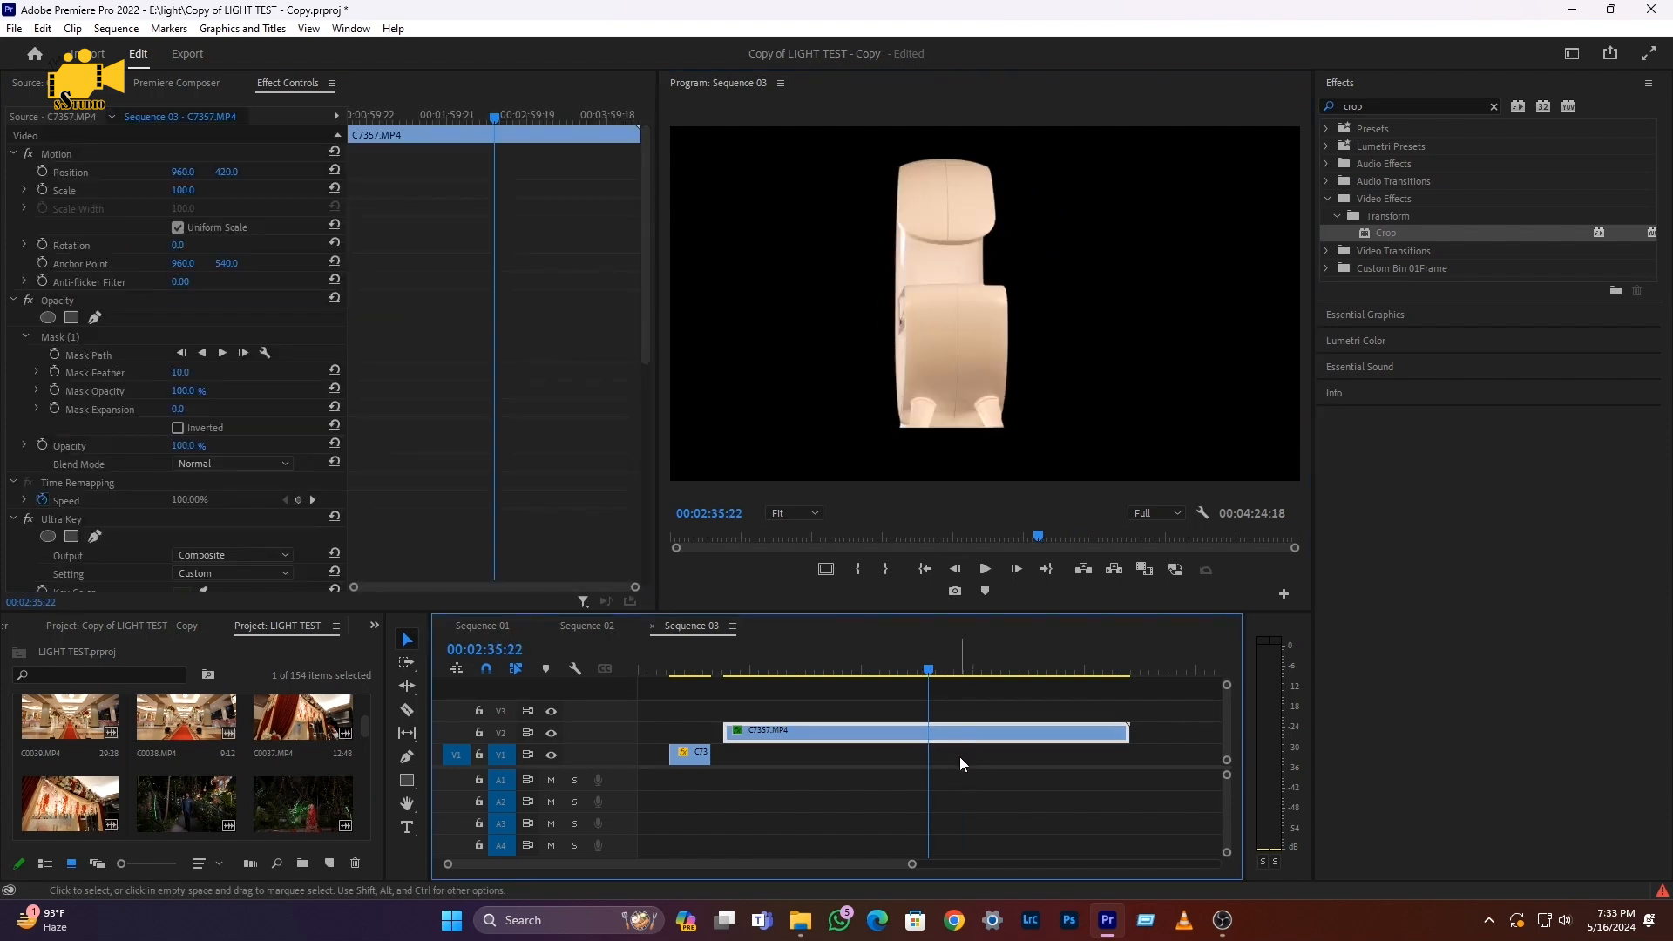
key("space")
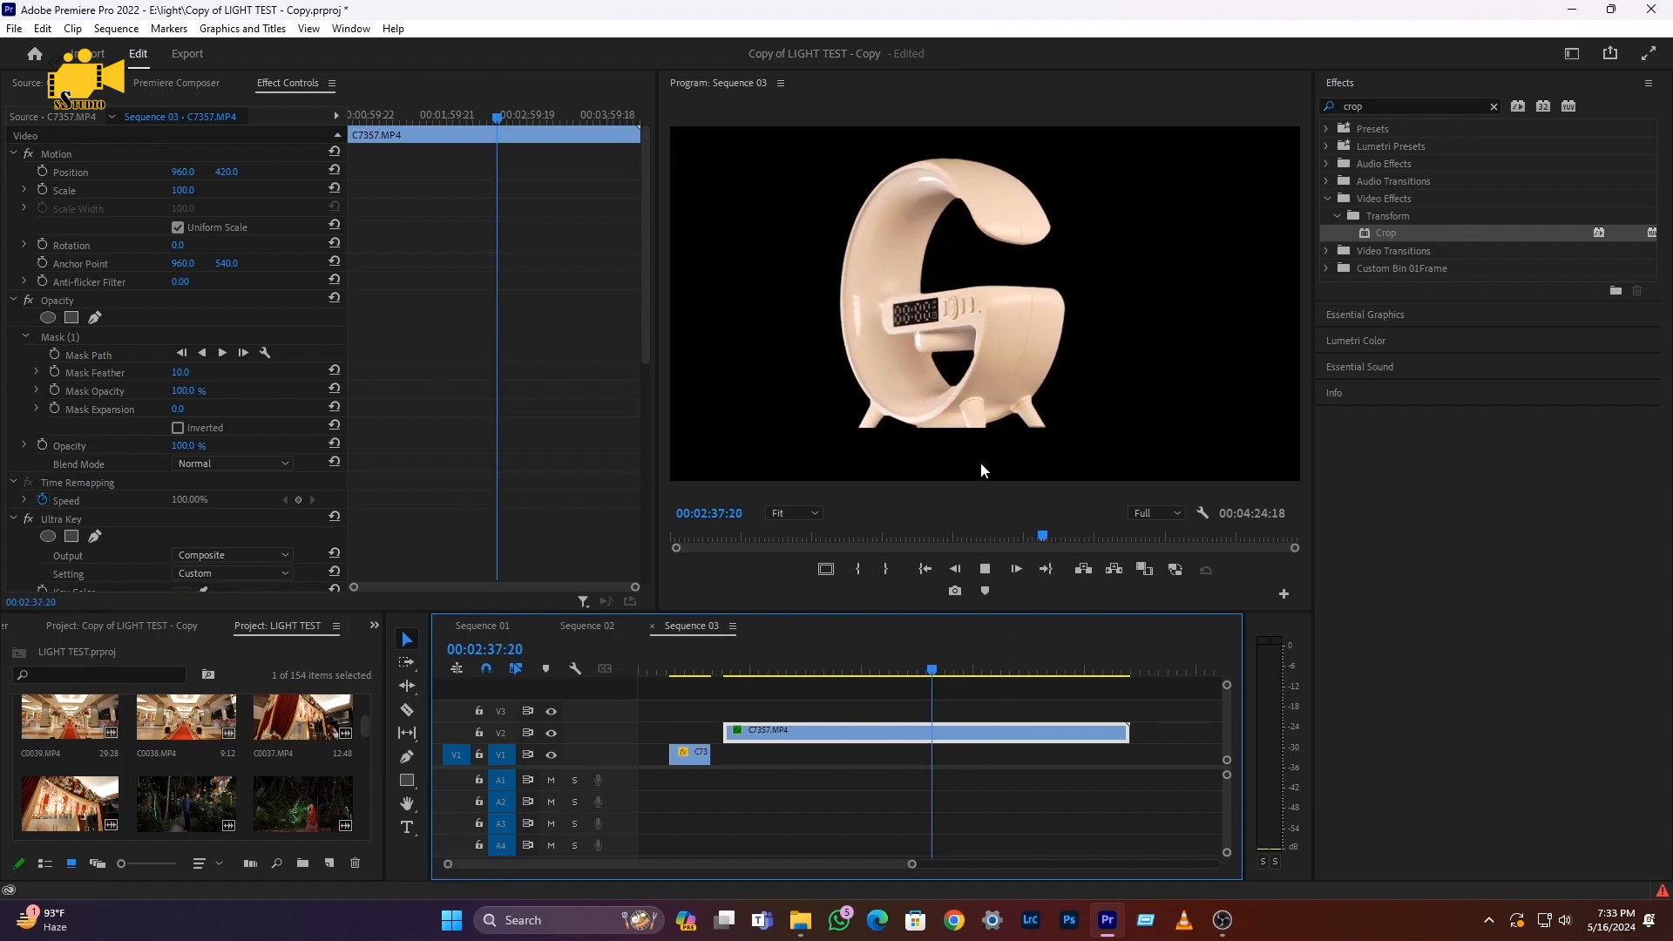
key("space")
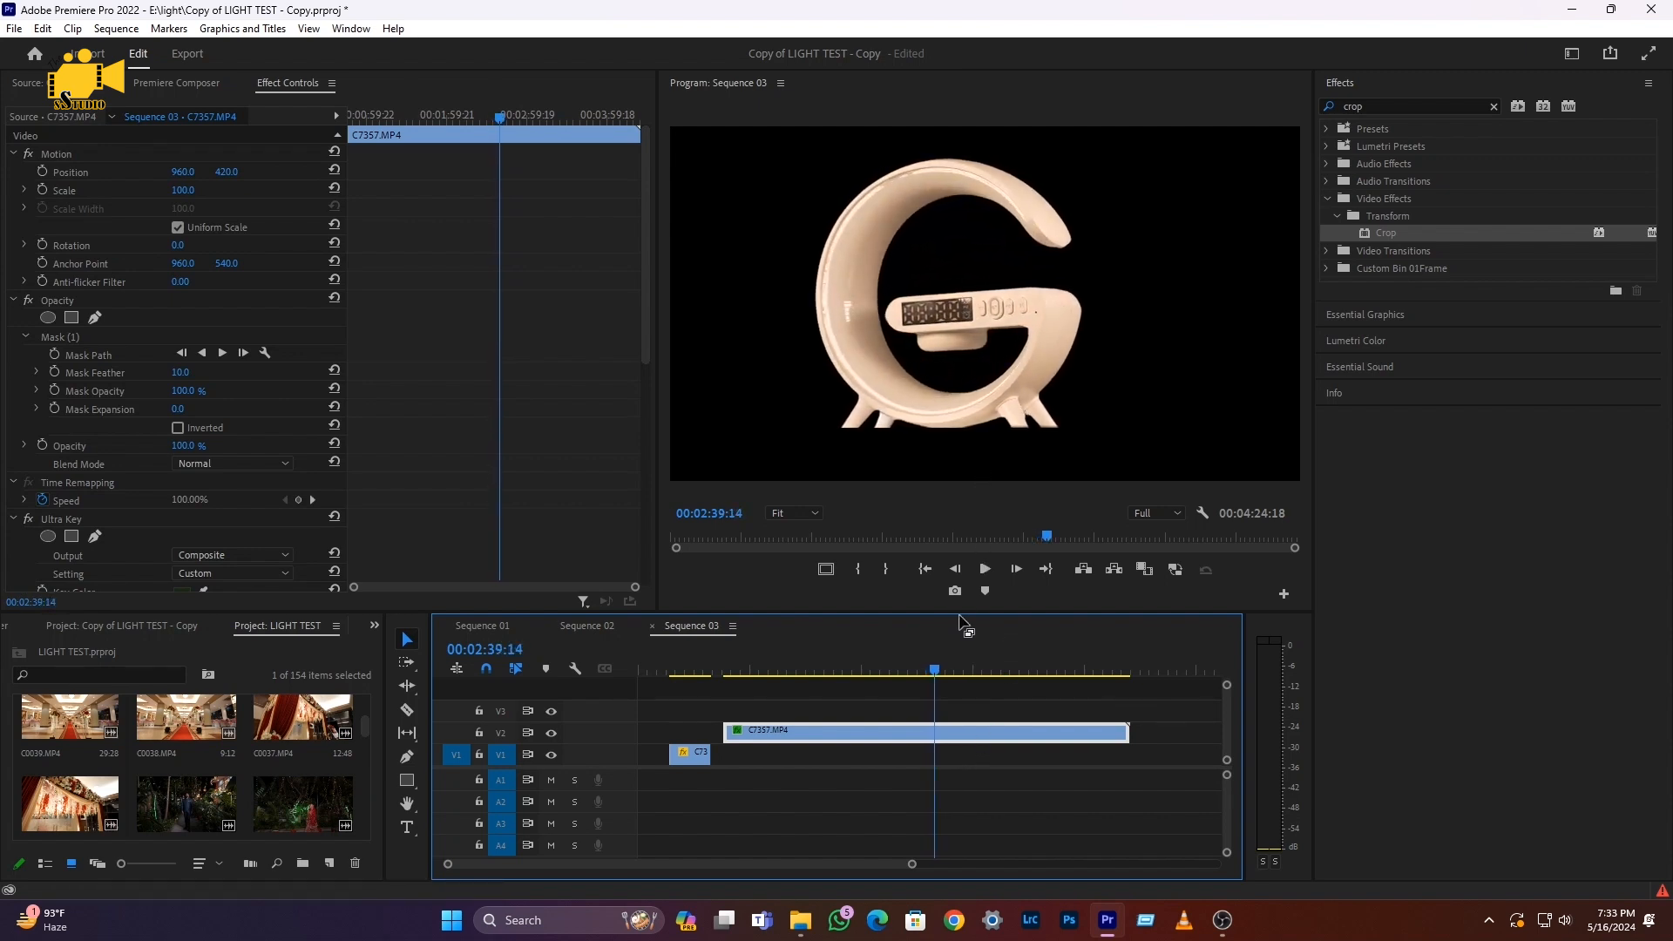
left_click_drag(818, 669, 903, 672)
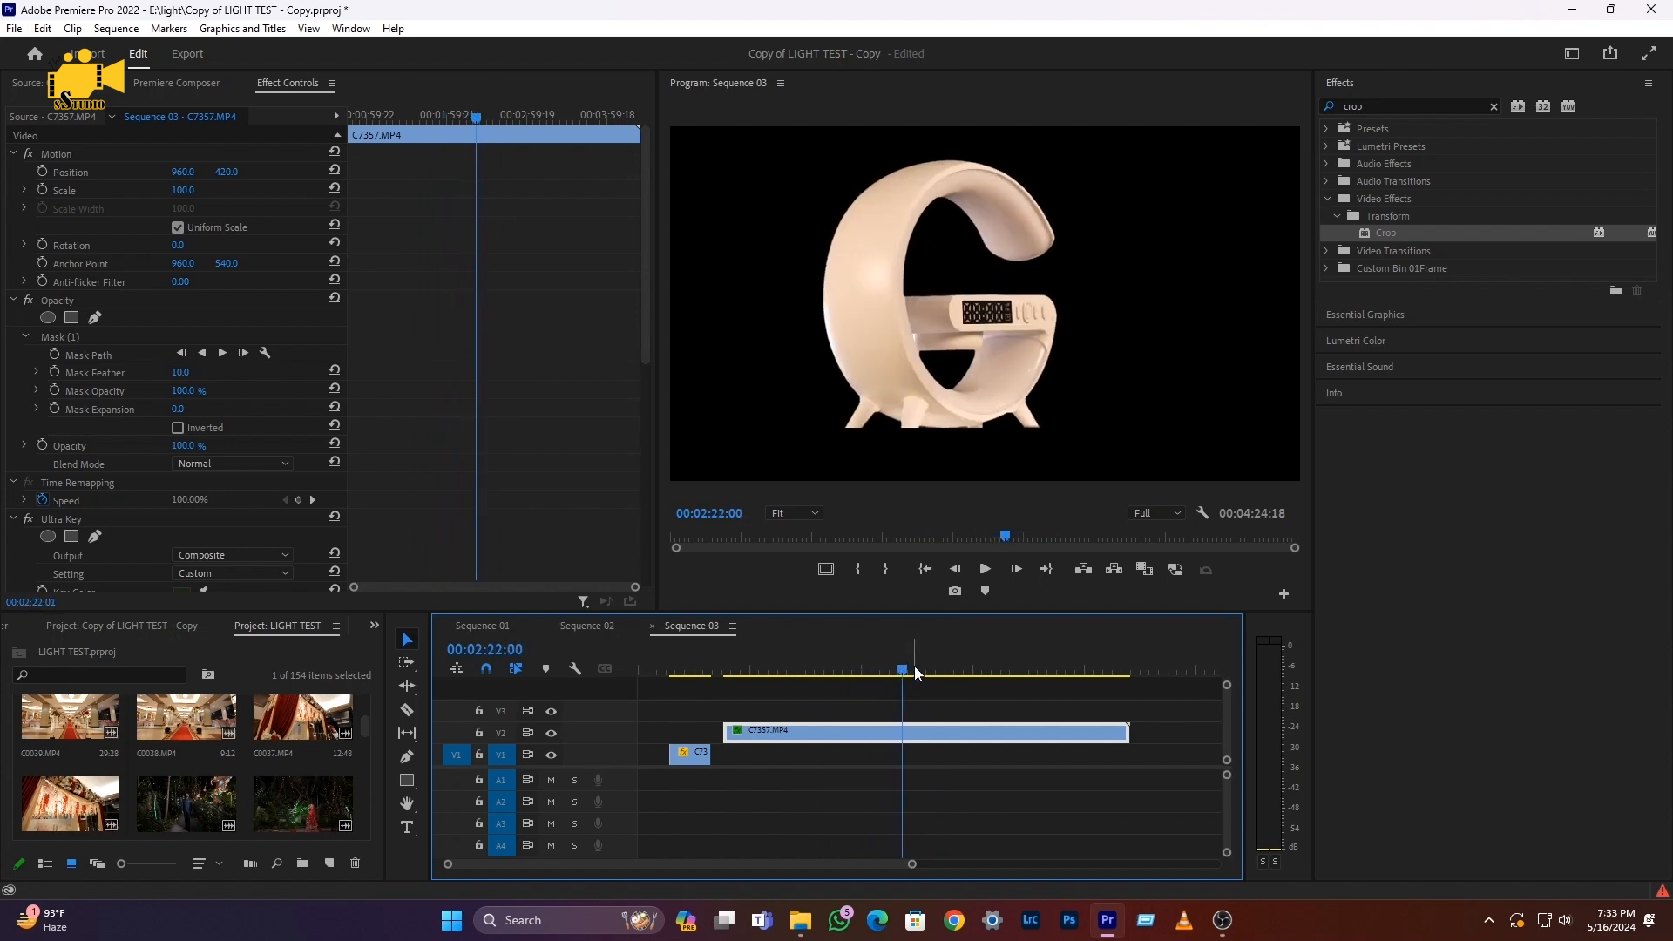
Move the C7357.MP4 clip to start together with the brown background clip C7377.MP4 below it and play the composite
left_click(698, 667)
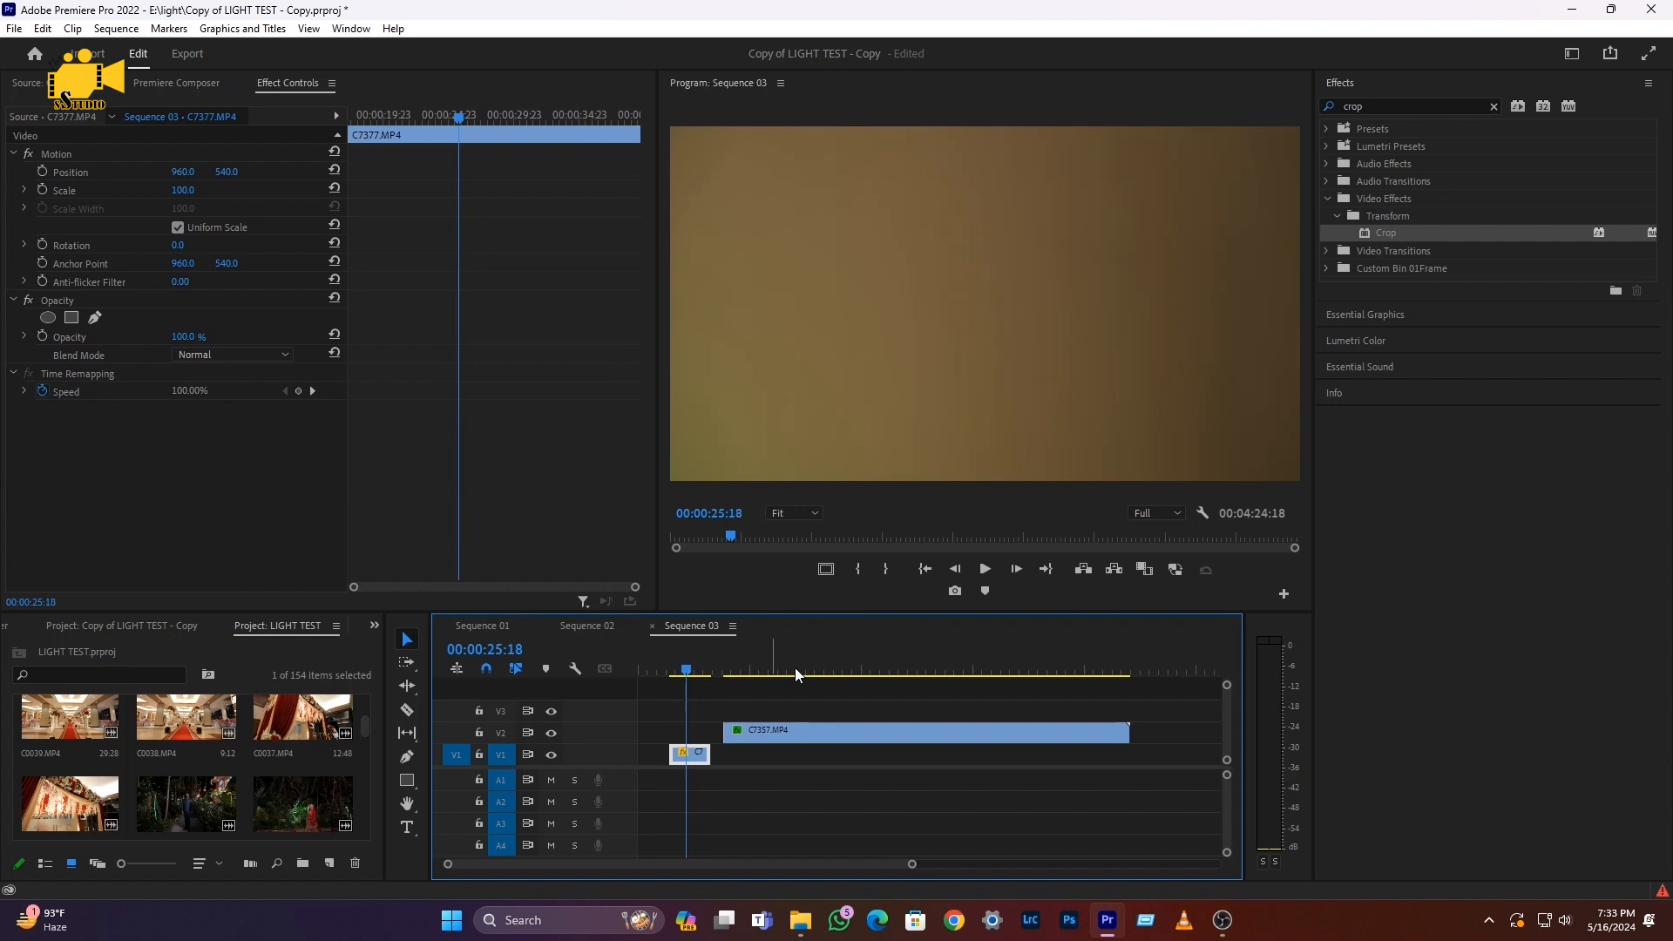
left_click(811, 669)
left_click_drag(819, 727, 769, 735)
left_click(679, 668)
key("space")
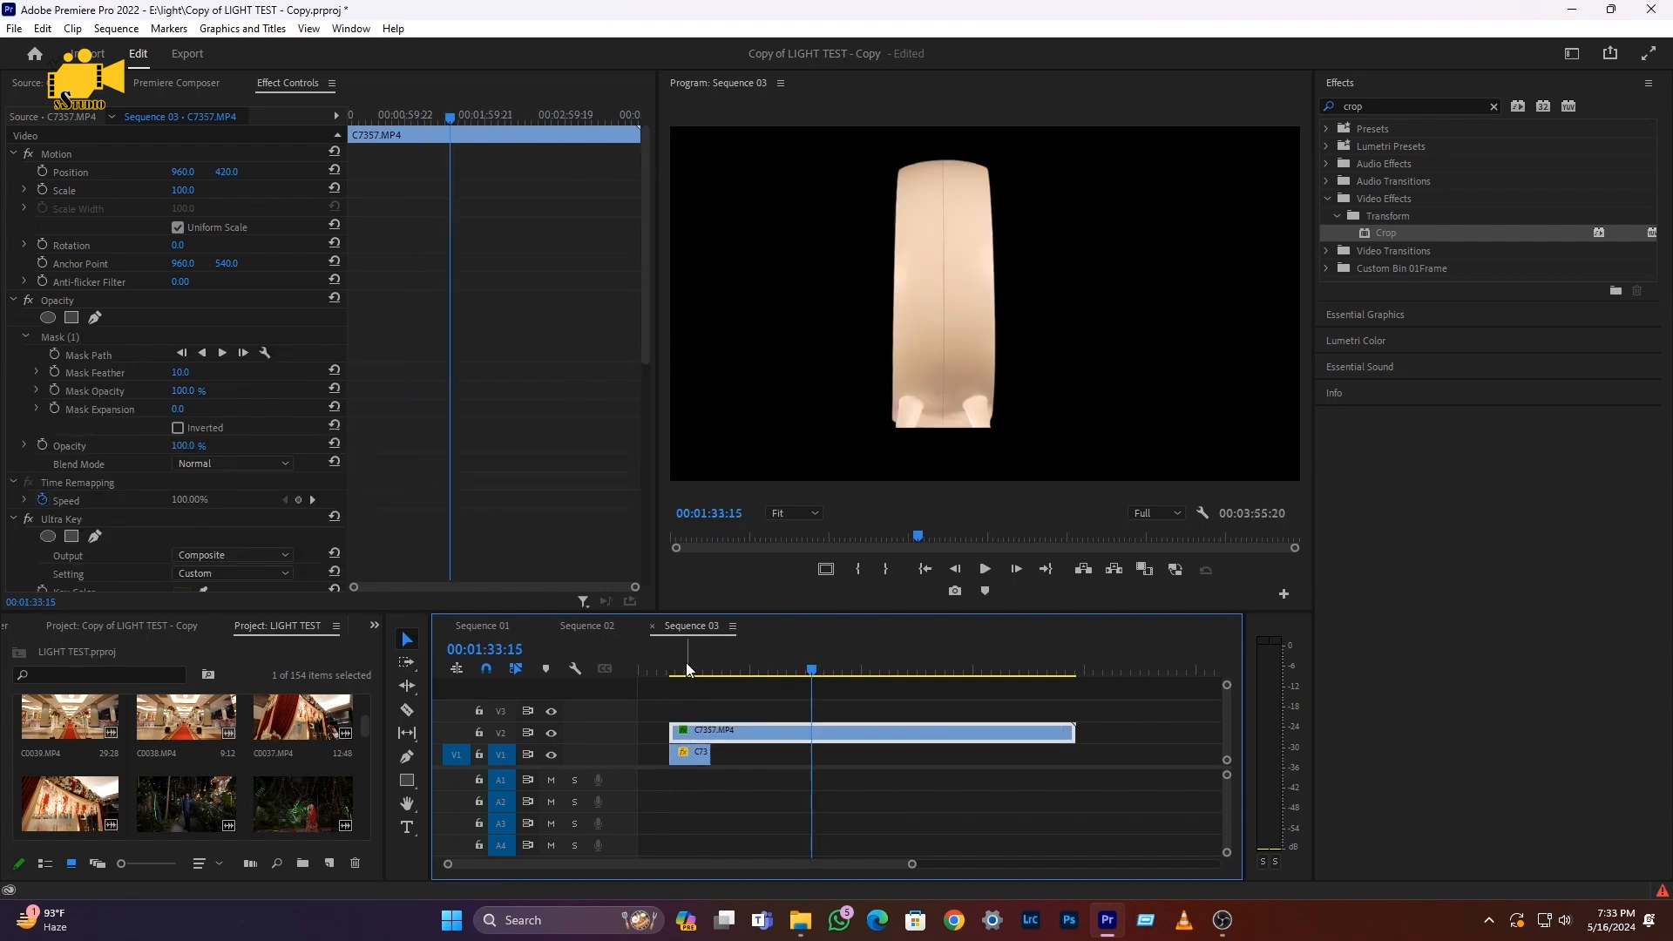
key("=")
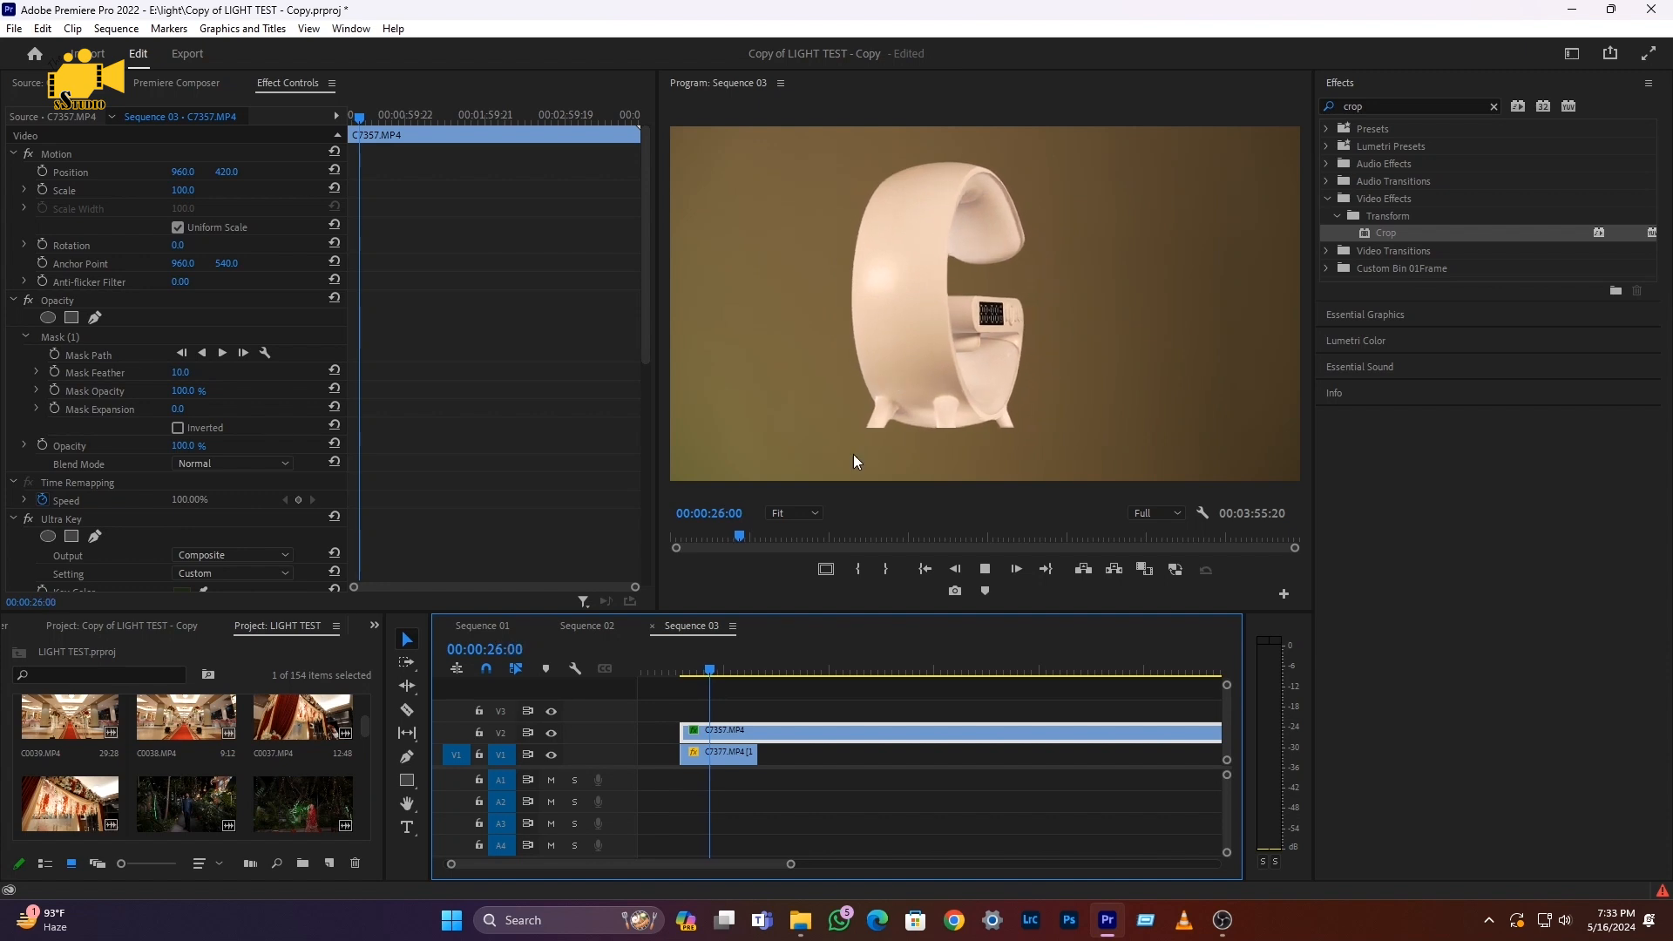
Duplicate the C7357.MP4 clip onto V3 and V4, spread the three lamps horizontally across the frame and play them
left_click(725, 676)
left_click_drag(725, 676, 722, 713)
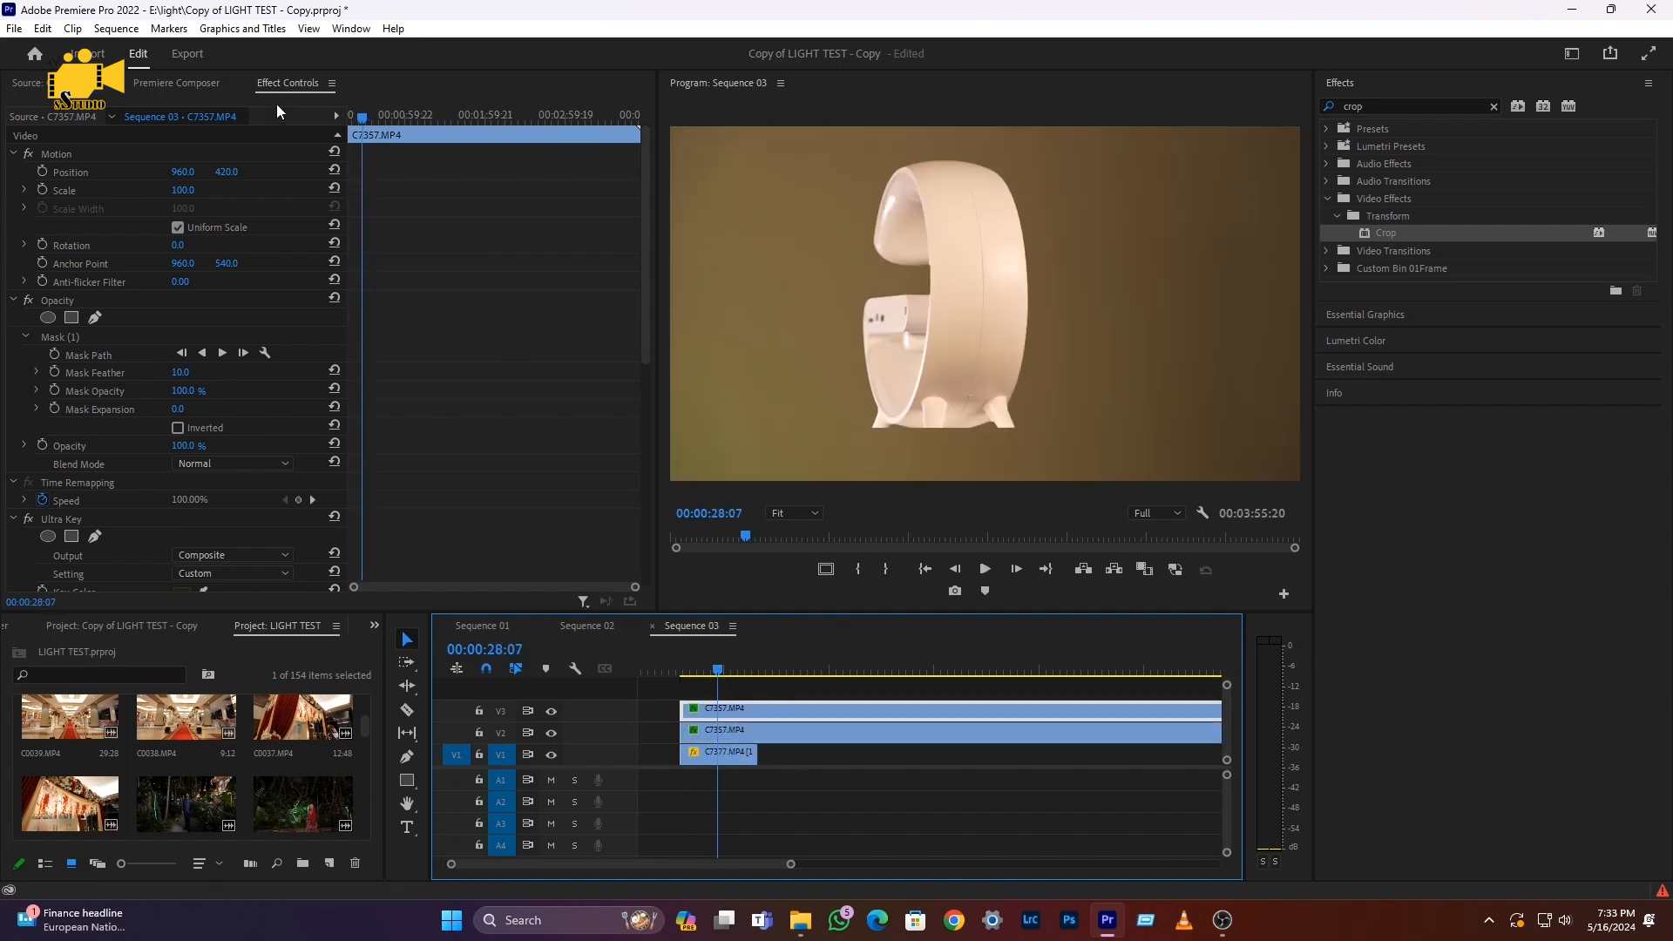
left_click_drag(185, 172, 713, 172)
left_click_drag(725, 710, 727, 694)
left_click_drag(185, 171, 0, 172)
left_click(682, 667)
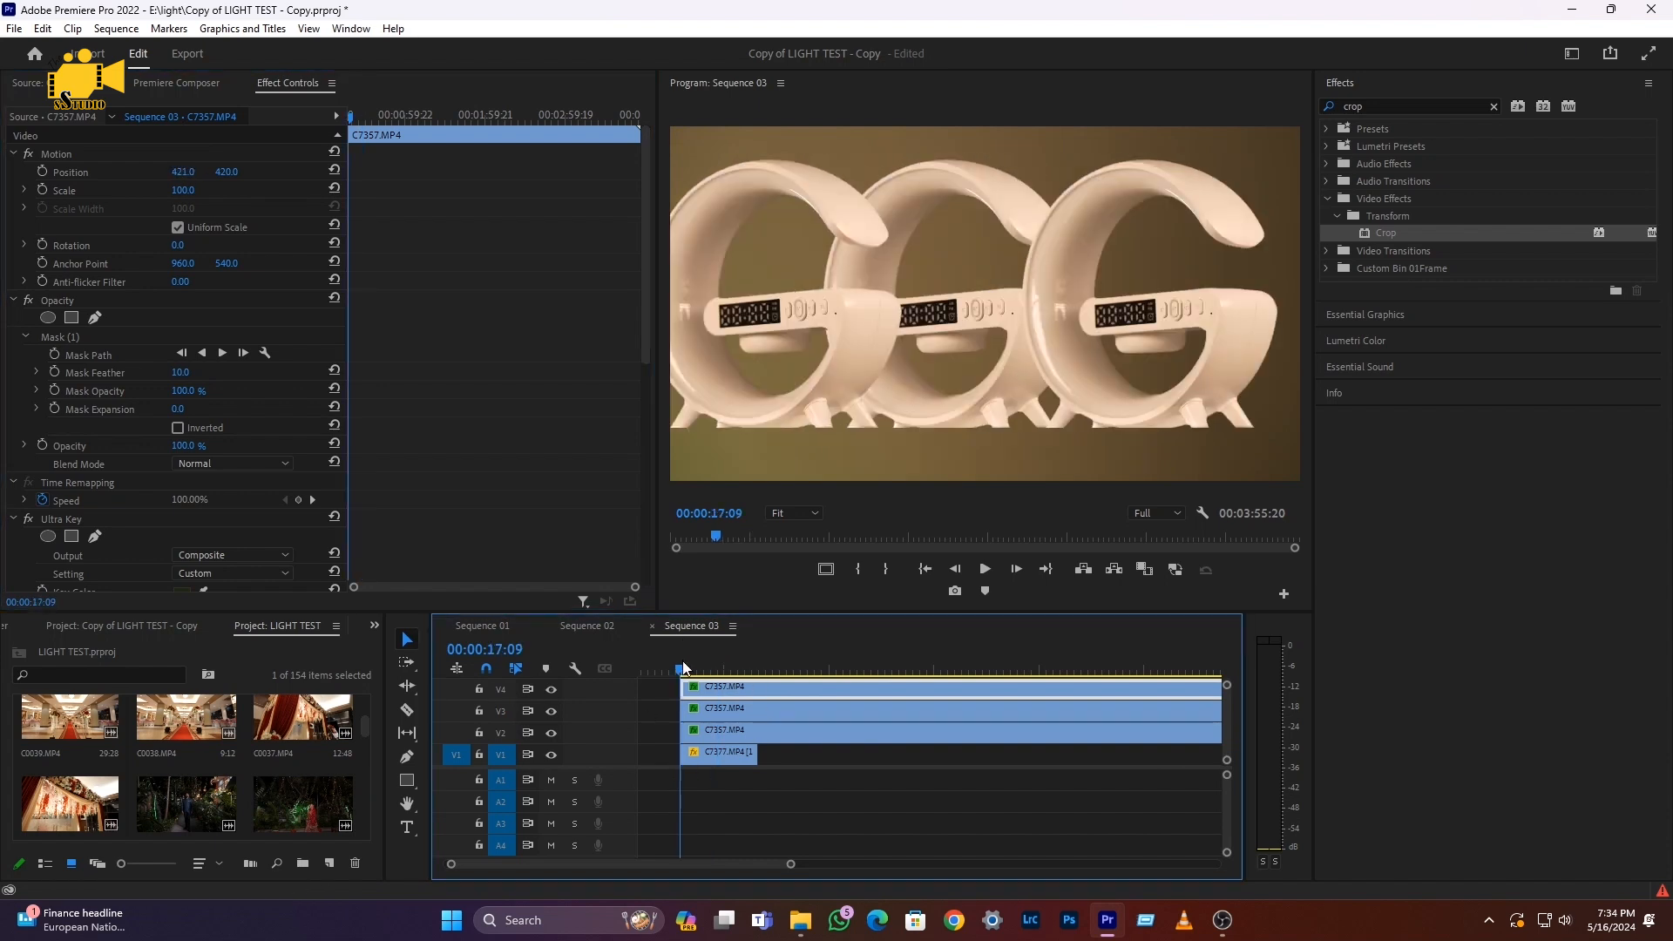
key("space")
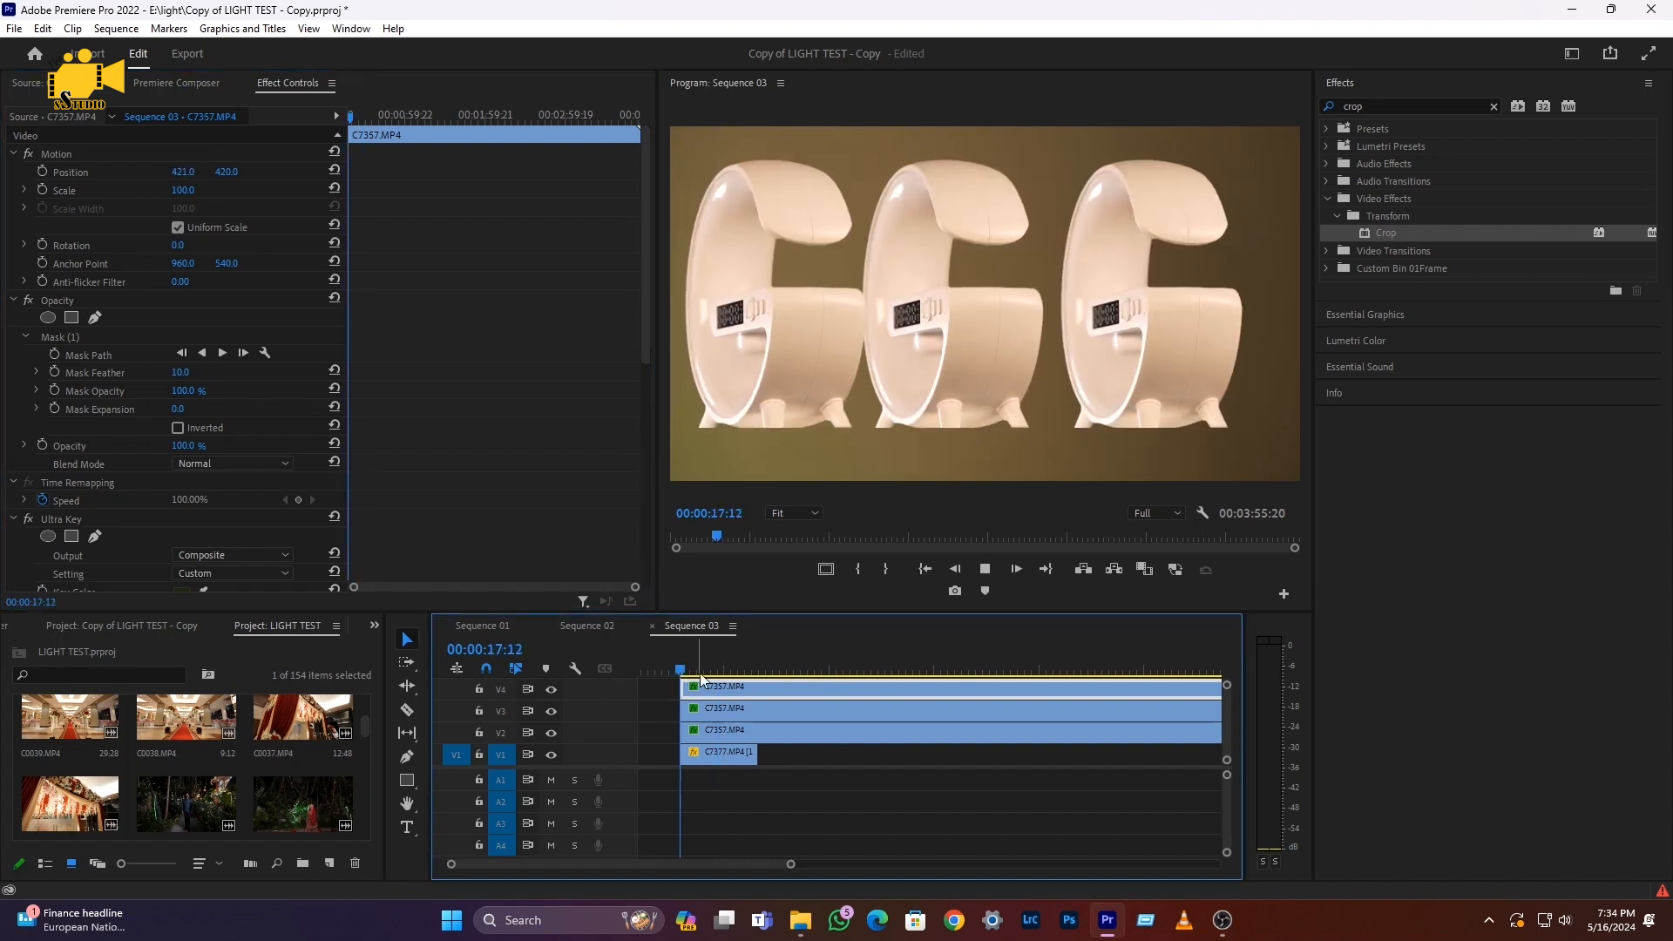
Delete the extra lamp copies and keep a single C7357.MP4 clip on V2
left_click(736, 711)
key("Delete")
left_click_drag(741, 687, 746, 735)
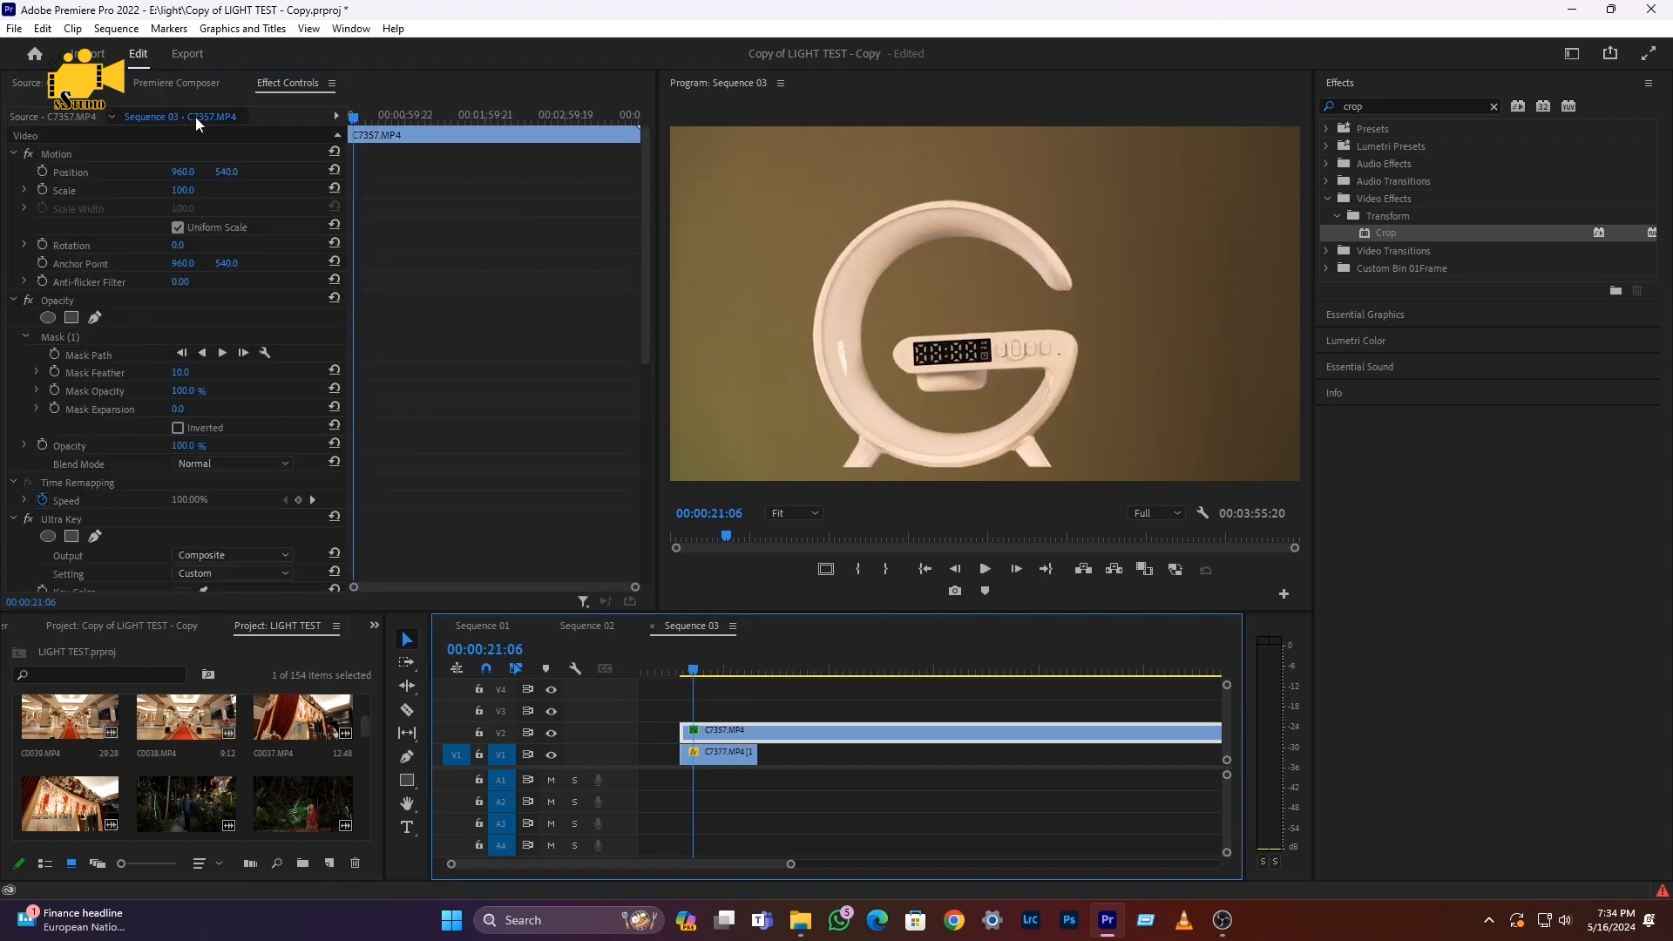
Place the lamp at Position 1004, 427 with Scale 79 and Rotation 1°, and check it over the background
left_click_drag(228, 173, 162, 194)
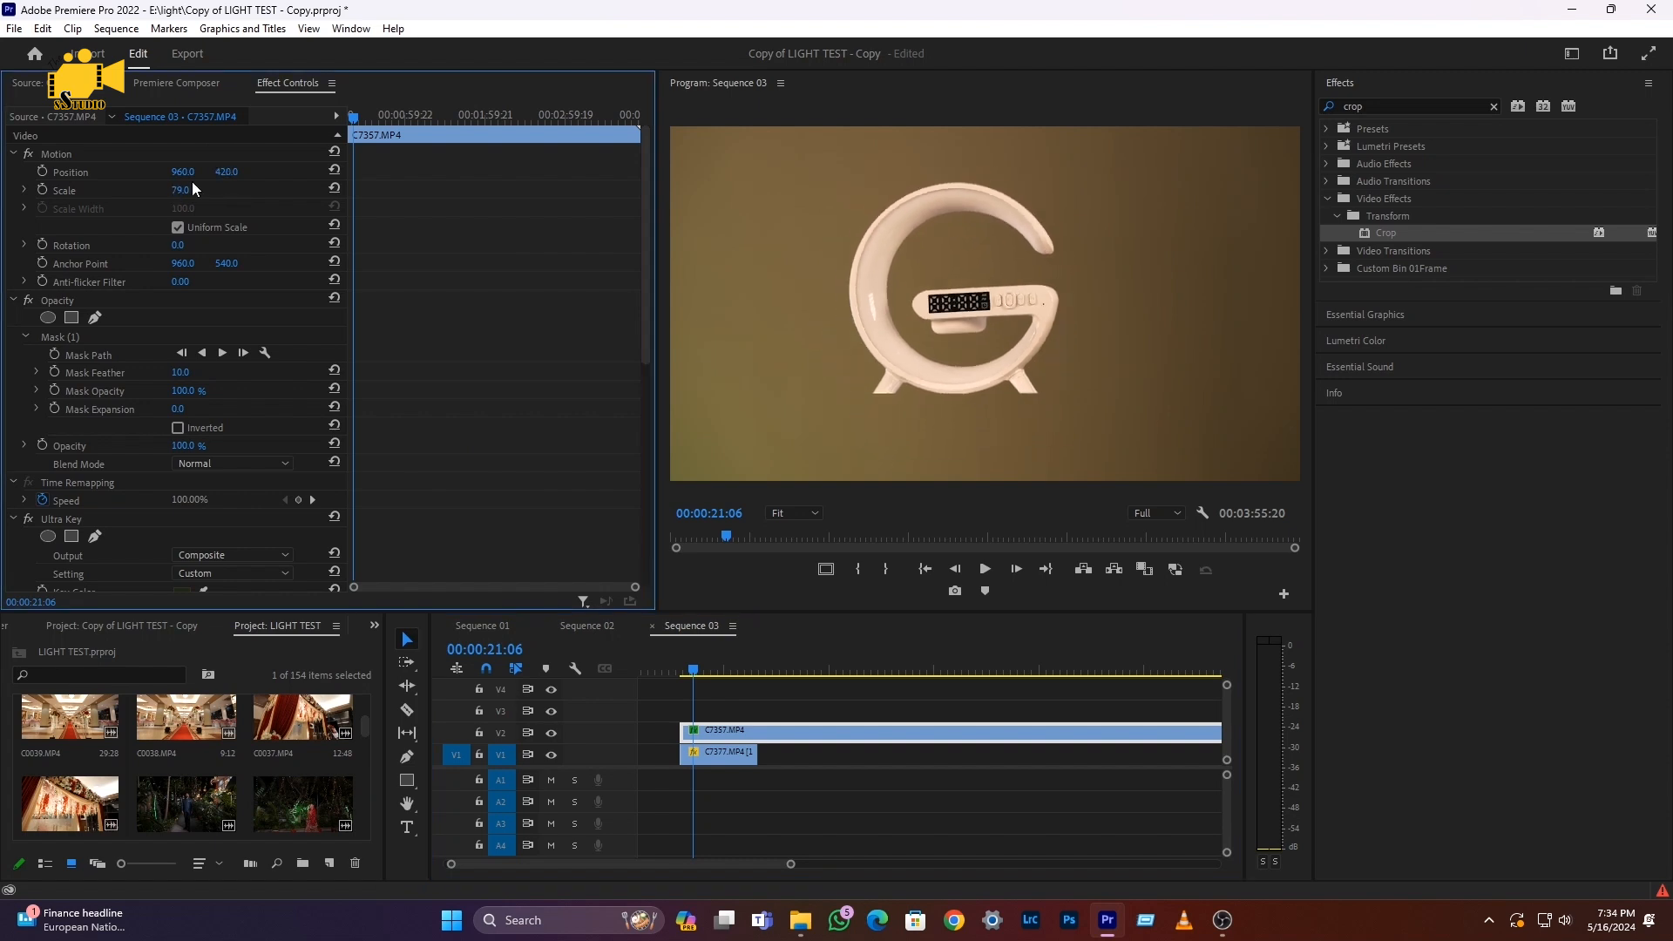
left_click(683, 664)
left_click_drag(683, 661, 698, 660)
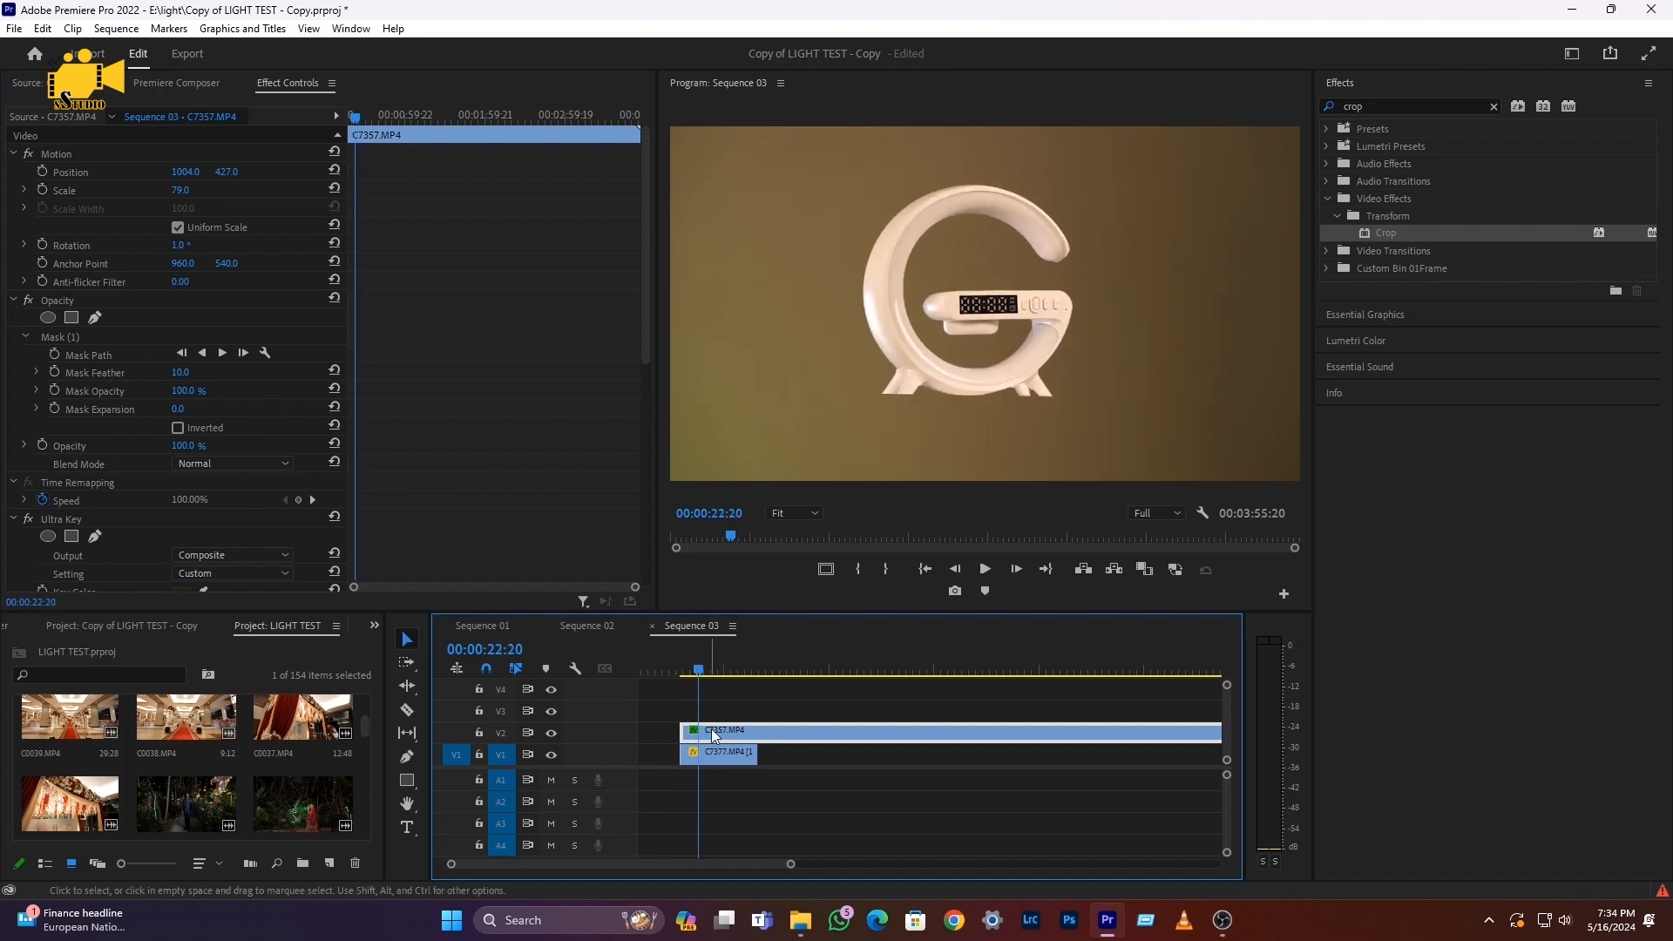
At the start of the C7357.MP4 clip, set Scale to 80 and enable keyframing for Position, Scale and Rotation
left_click_drag(362, 119, 48, 228)
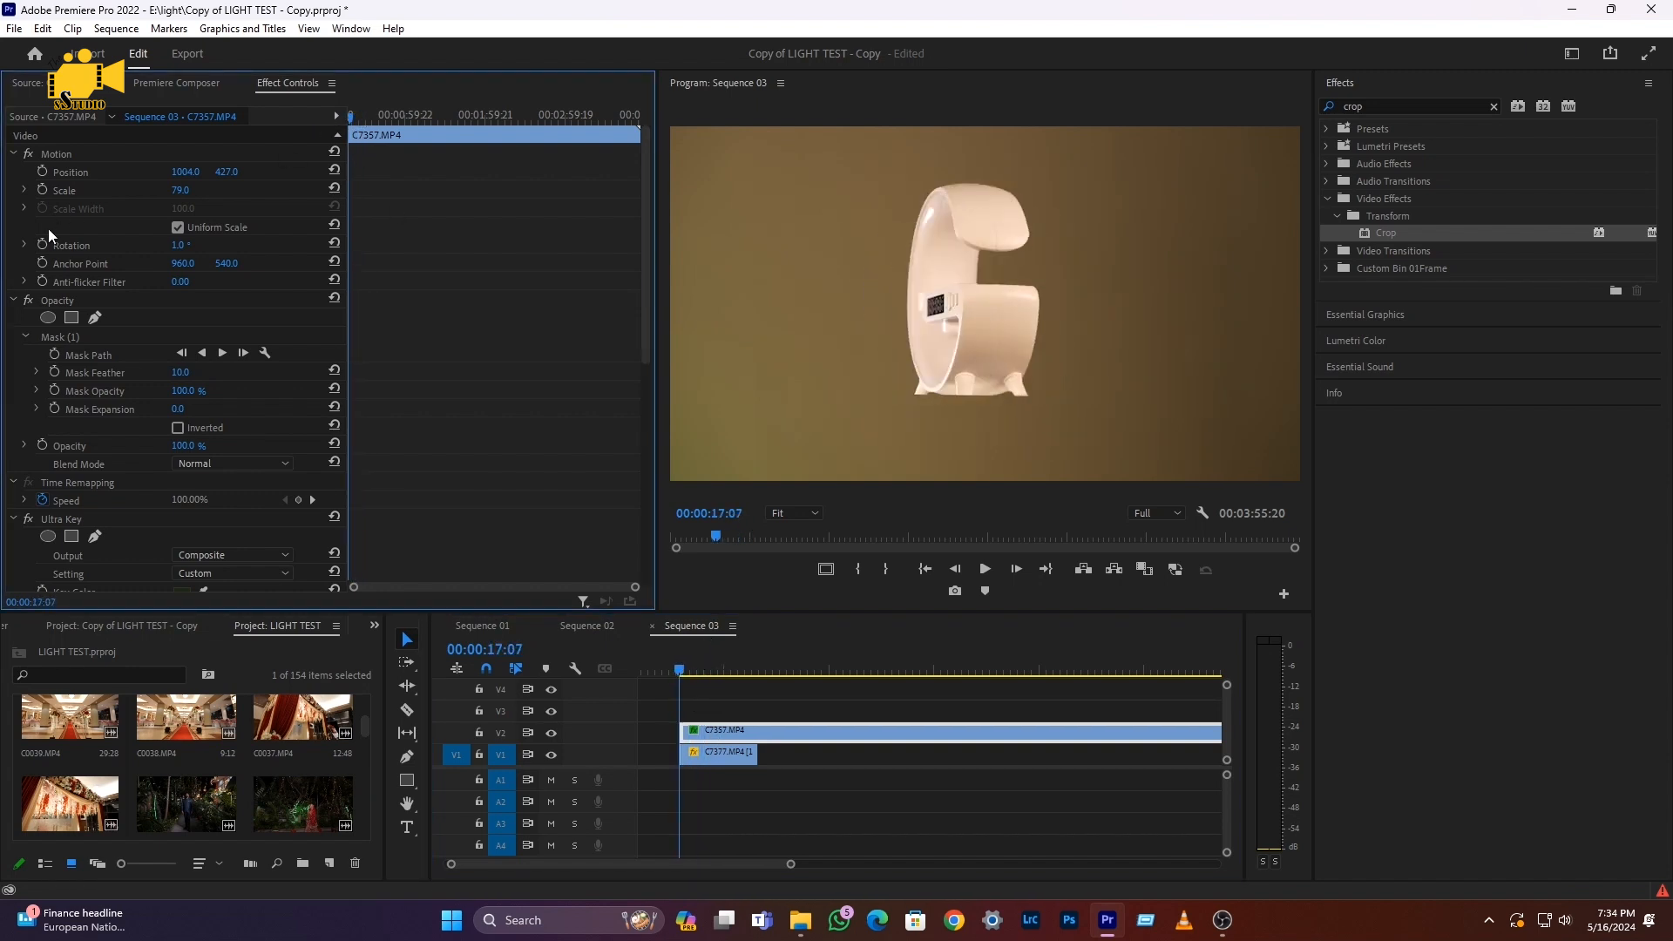
left_click(179, 189)
key("Return")
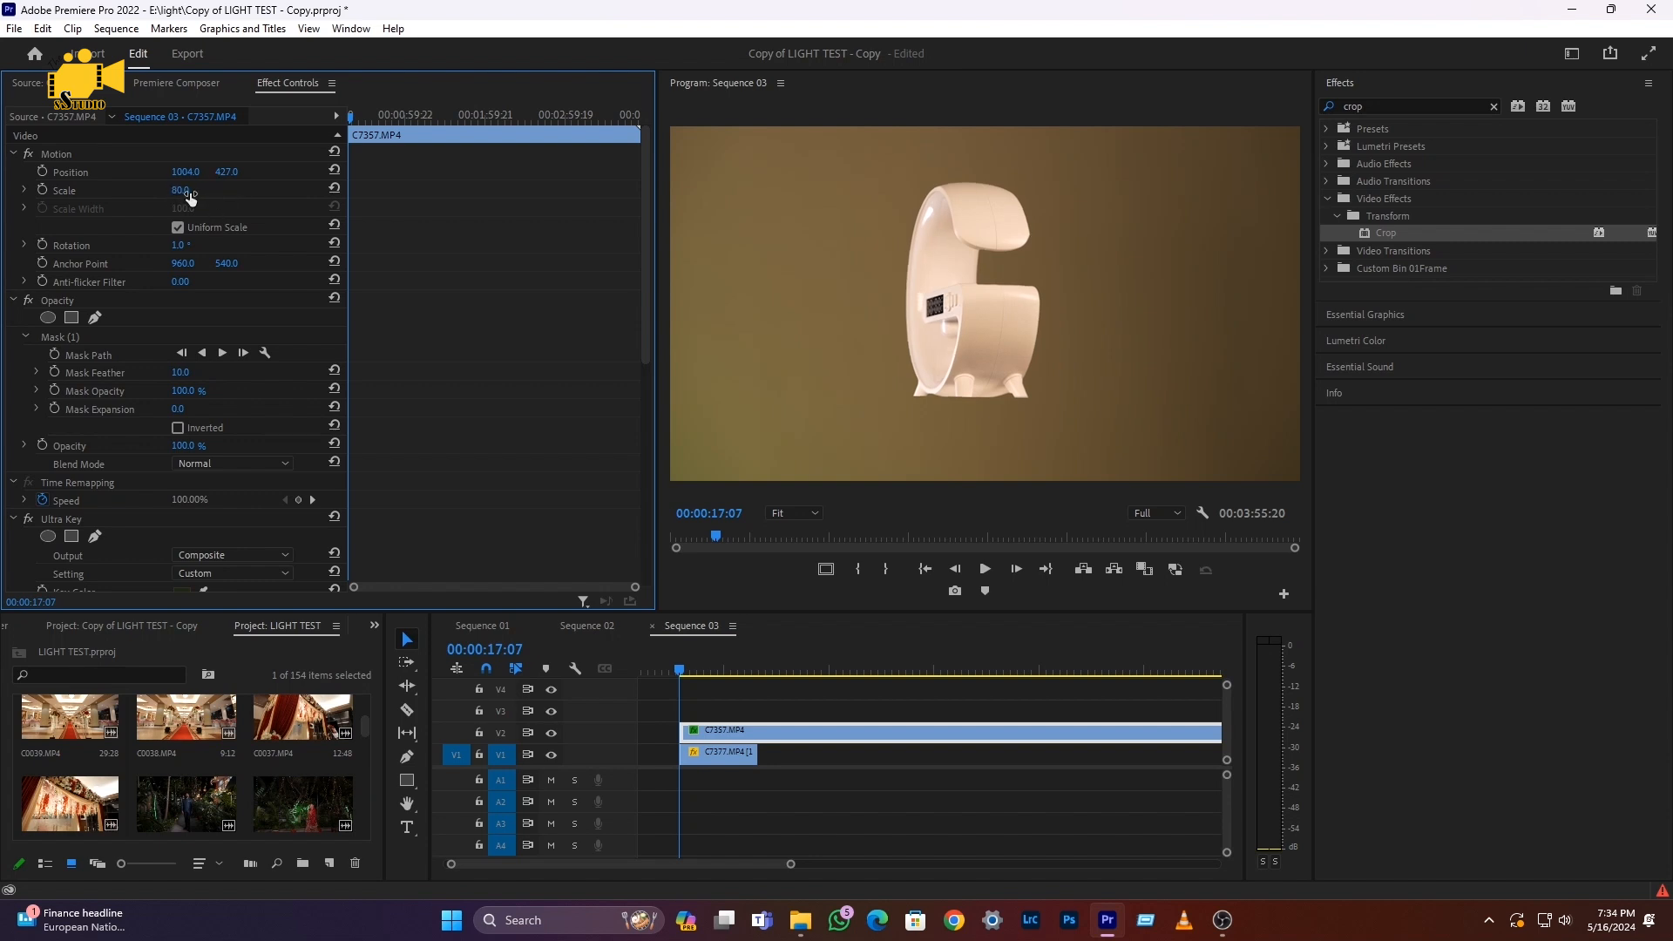
left_click(42, 189)
left_click(42, 172)
left_click(42, 245)
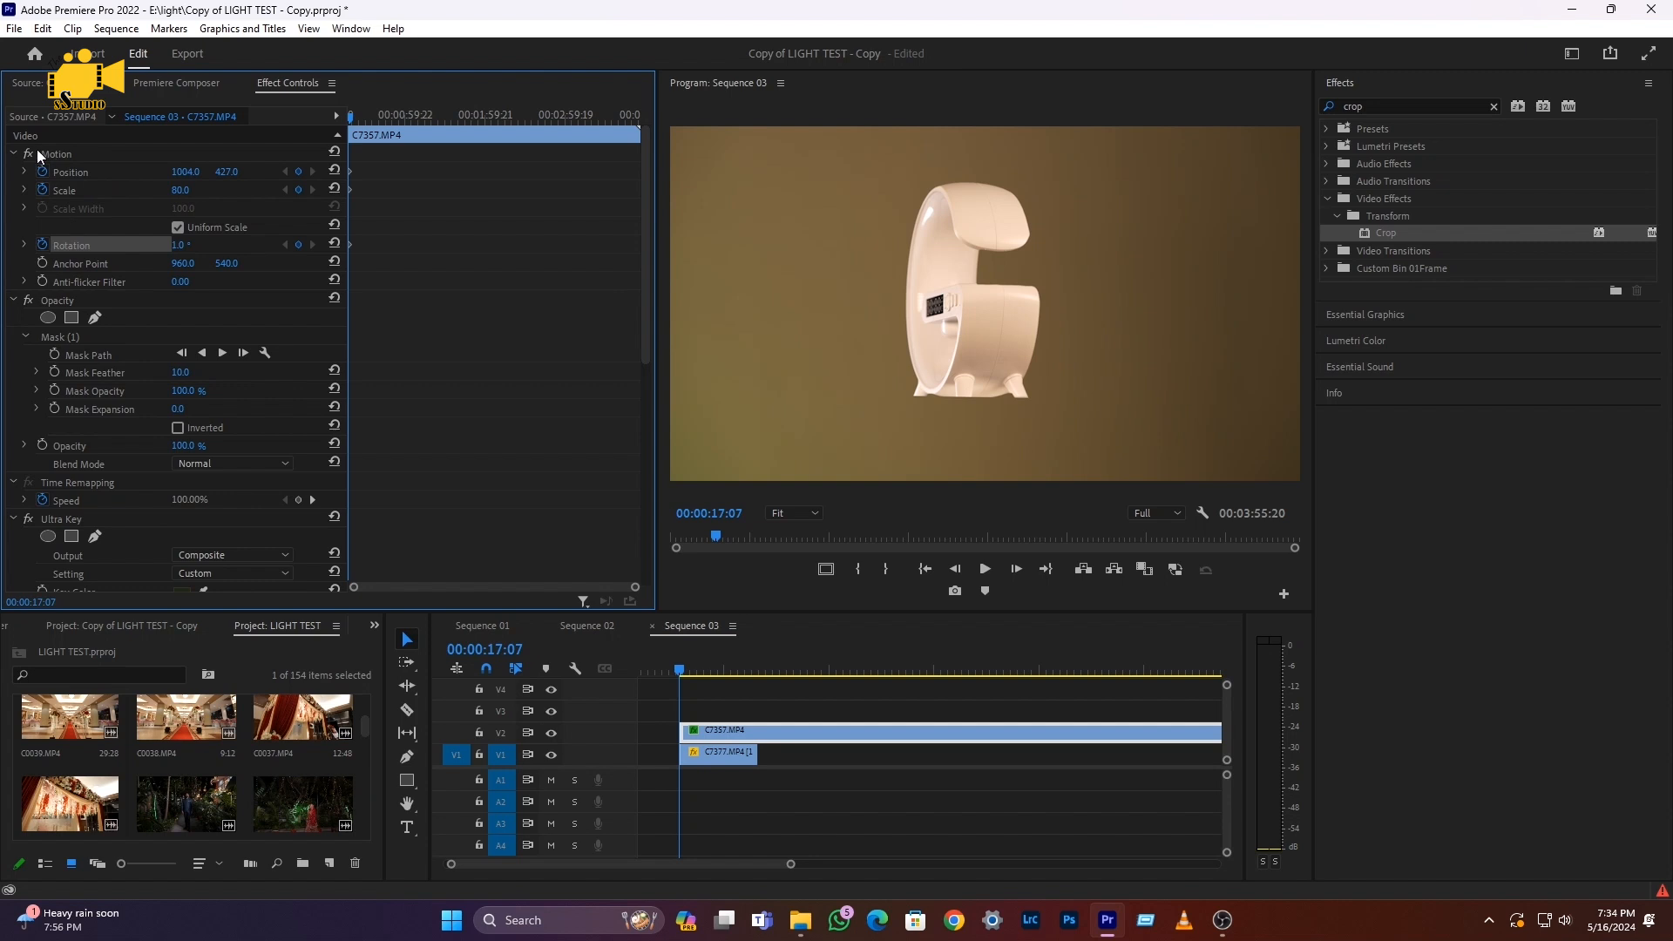
Set the starting Scale to 50, show the safe margins and move the lamp to Position 1021, 483
left_click(201, 187)
type("50")
key("Return")
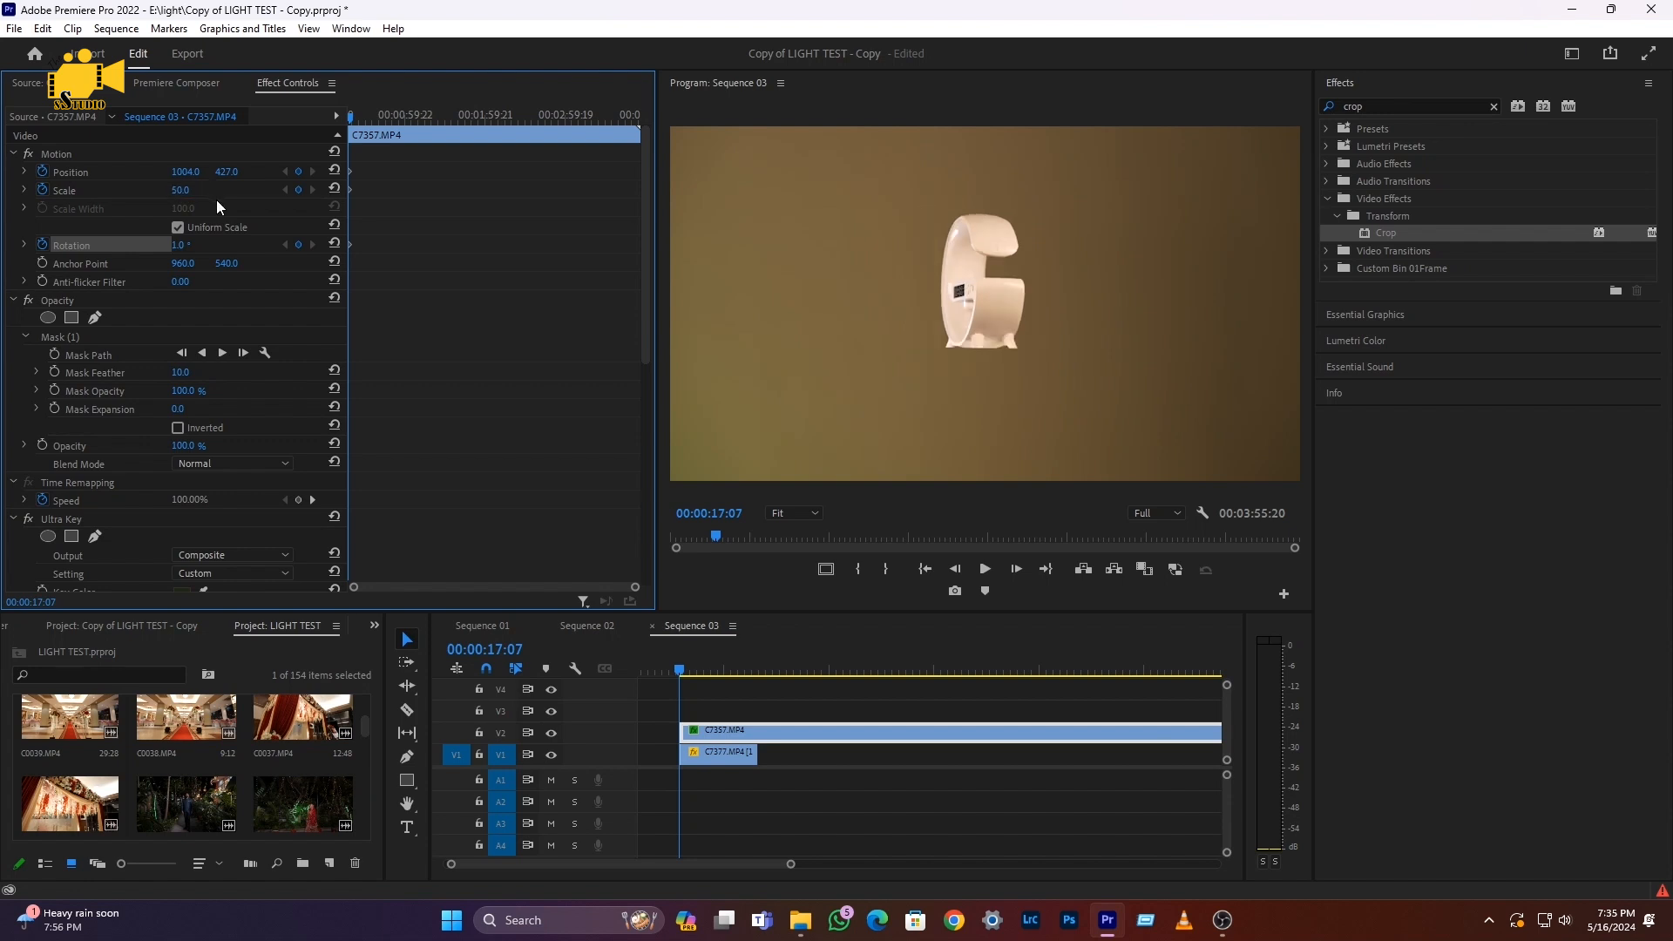
left_click_drag(212, 170, 174, 172)
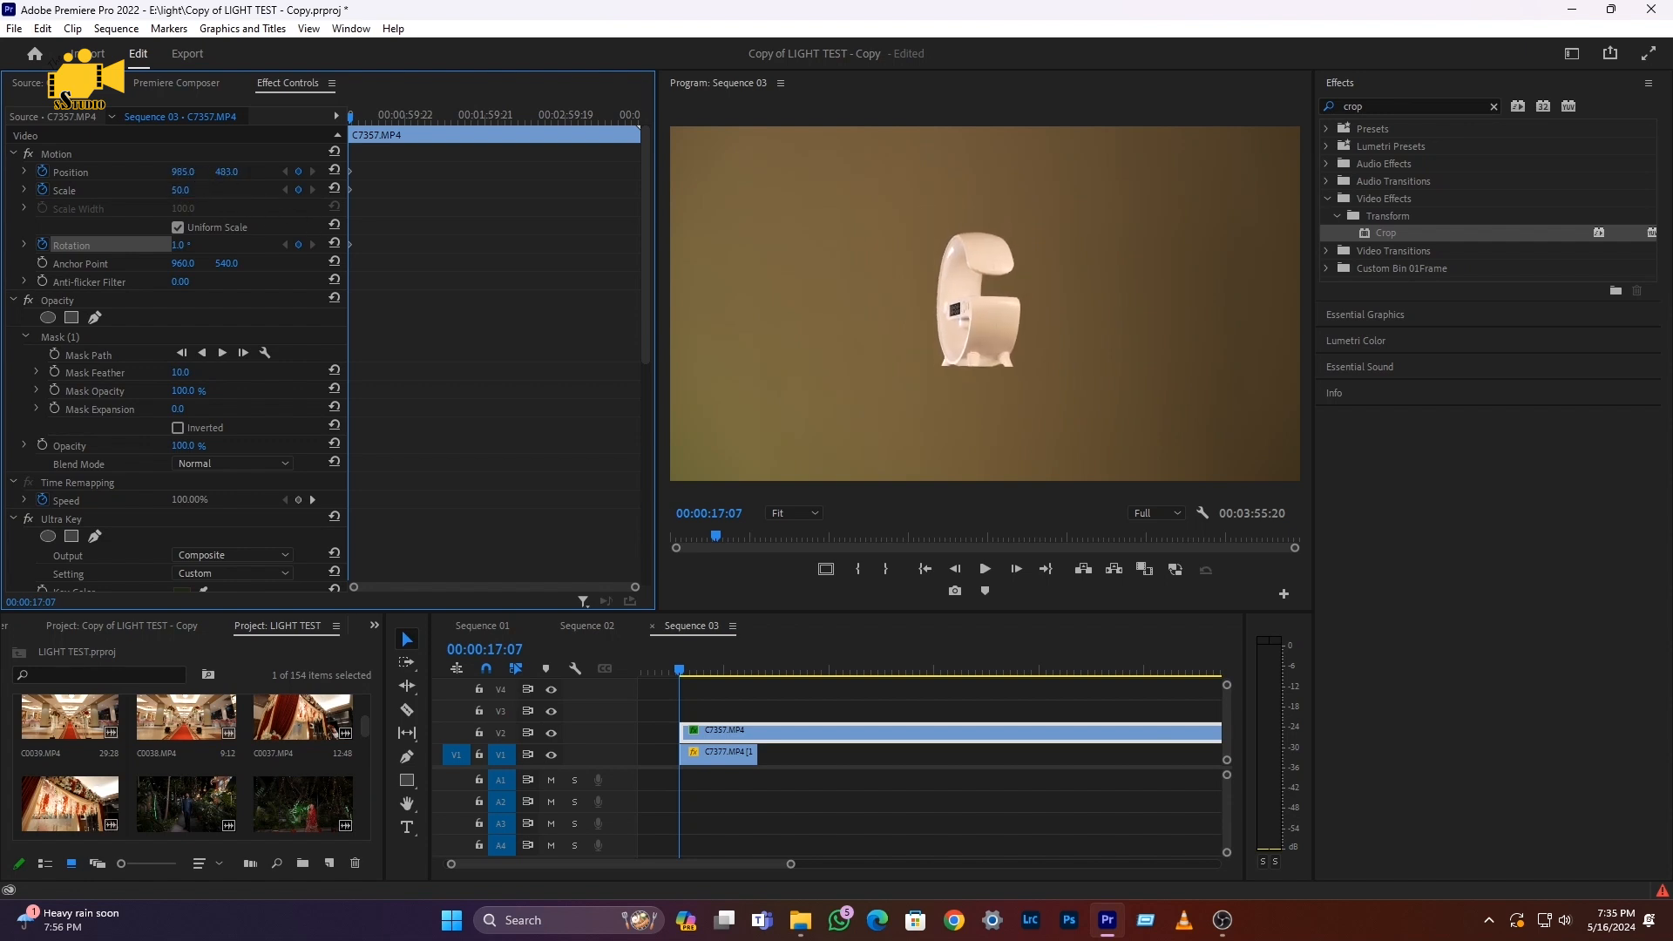
left_click(825, 569)
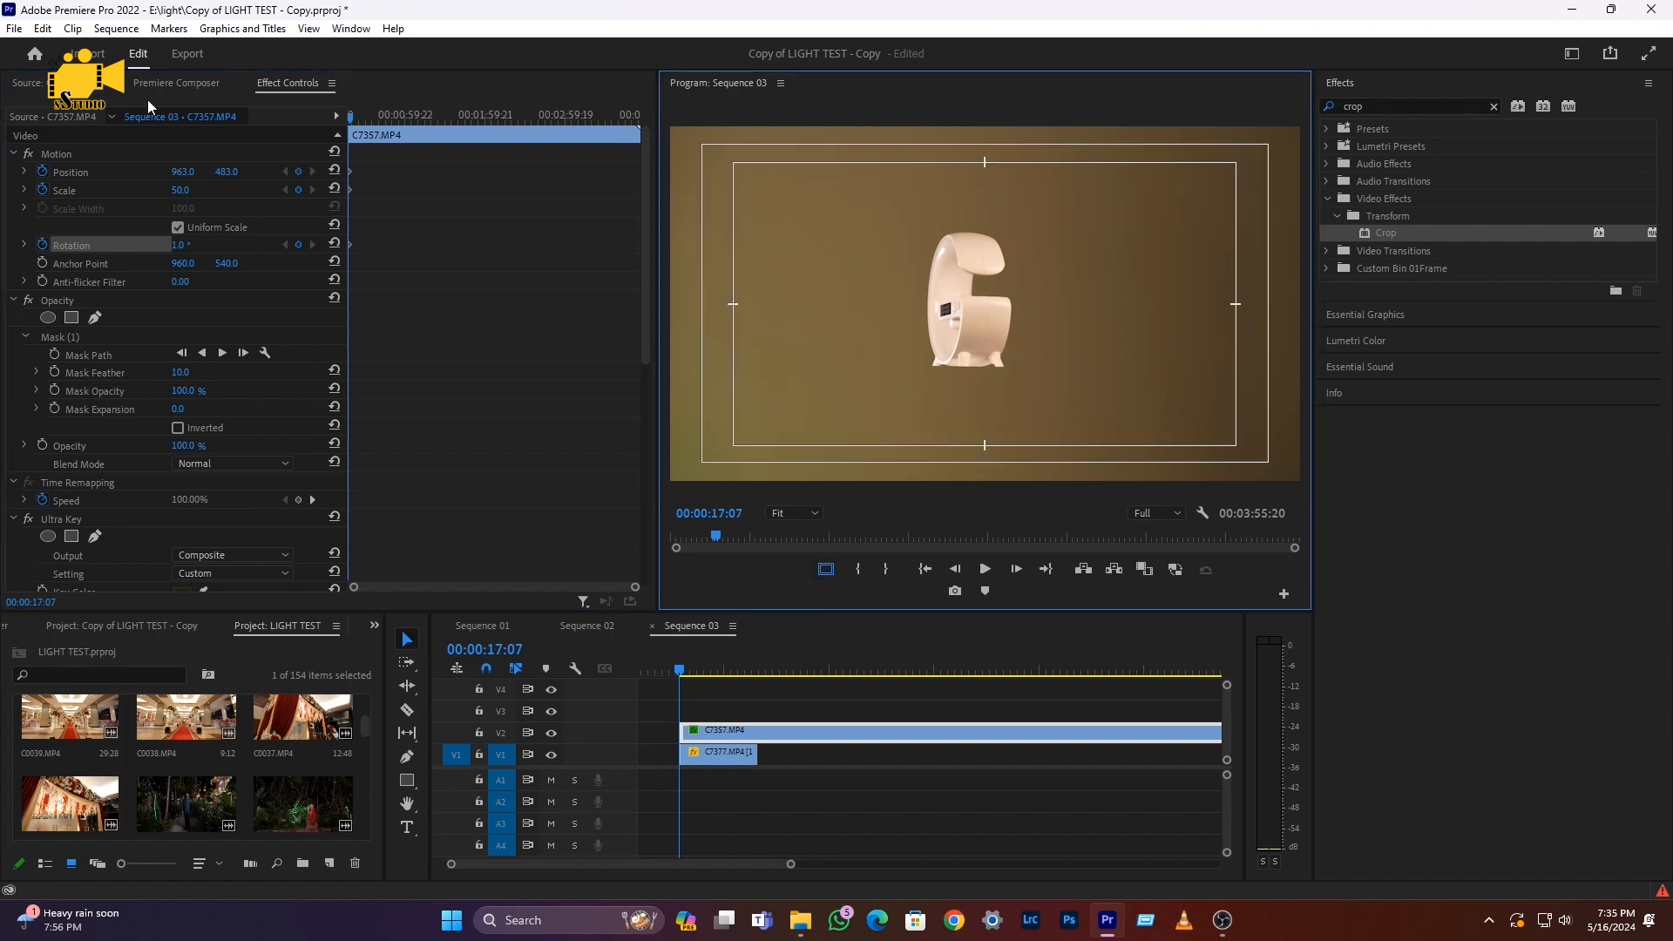
left_click_drag(181, 177, 357, 176)
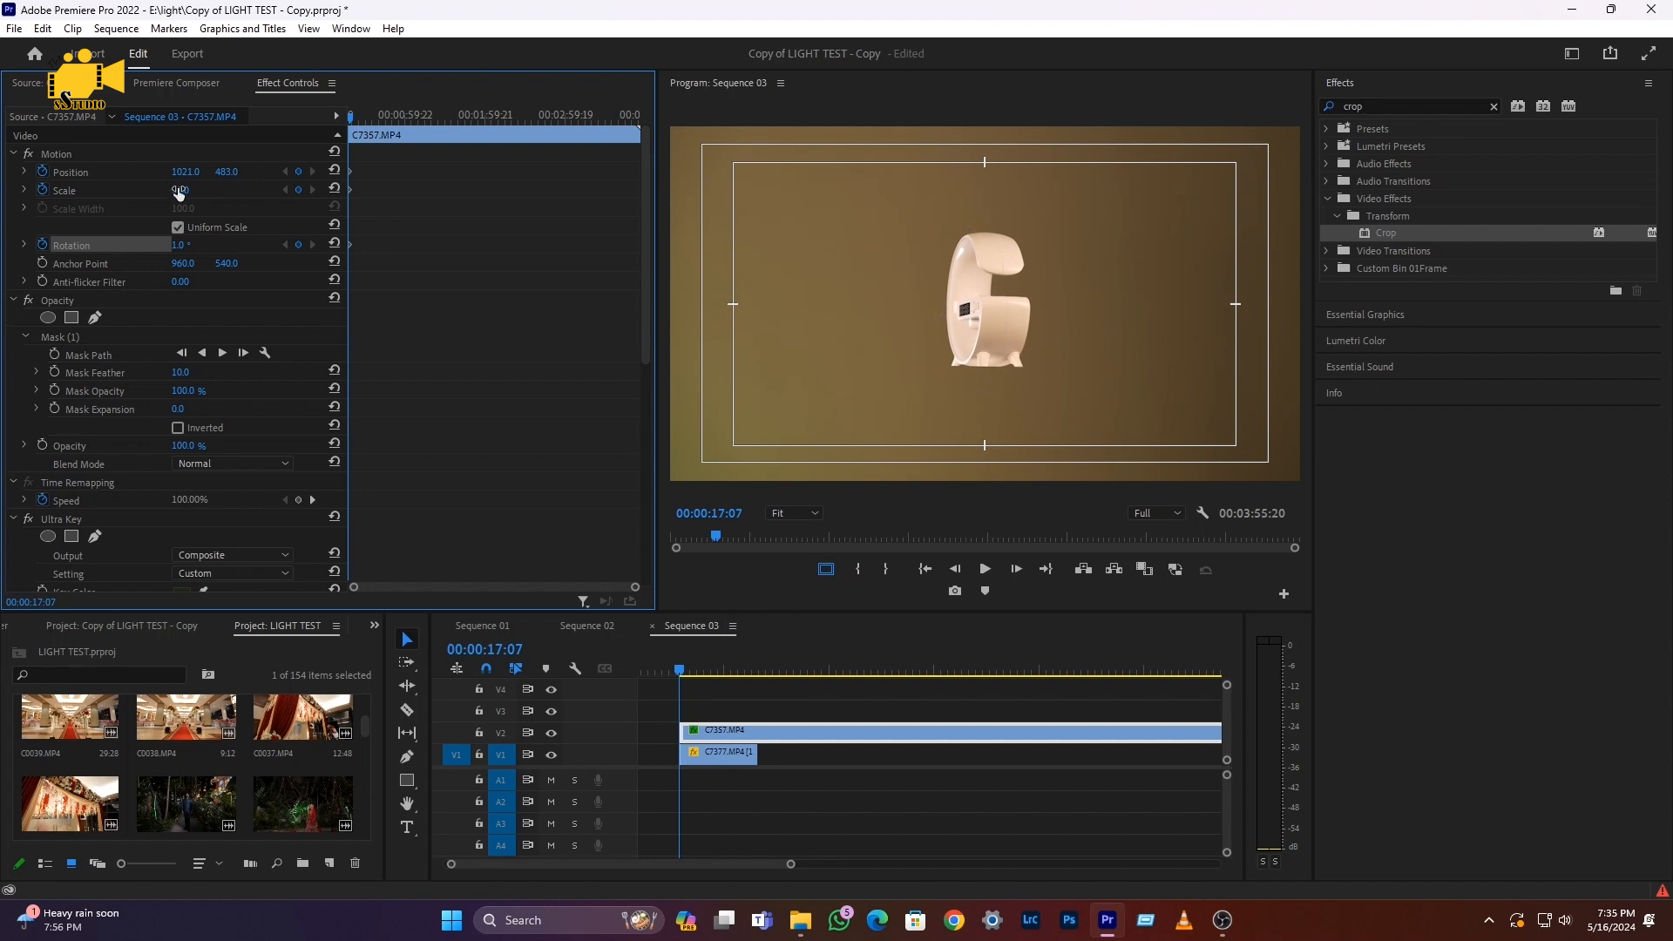
Rotate the lamp to 20° and move its anchor point onto the middle of the lamp
left_click(180, 245)
type("30")
key("Return")
mouse_move(180, 245)
left_mouse_down()
mouse_move(201, 245)
mouse_move(148, 245)
mouse_move(171, 245)
left_mouse_up()
left_click(102, 266)
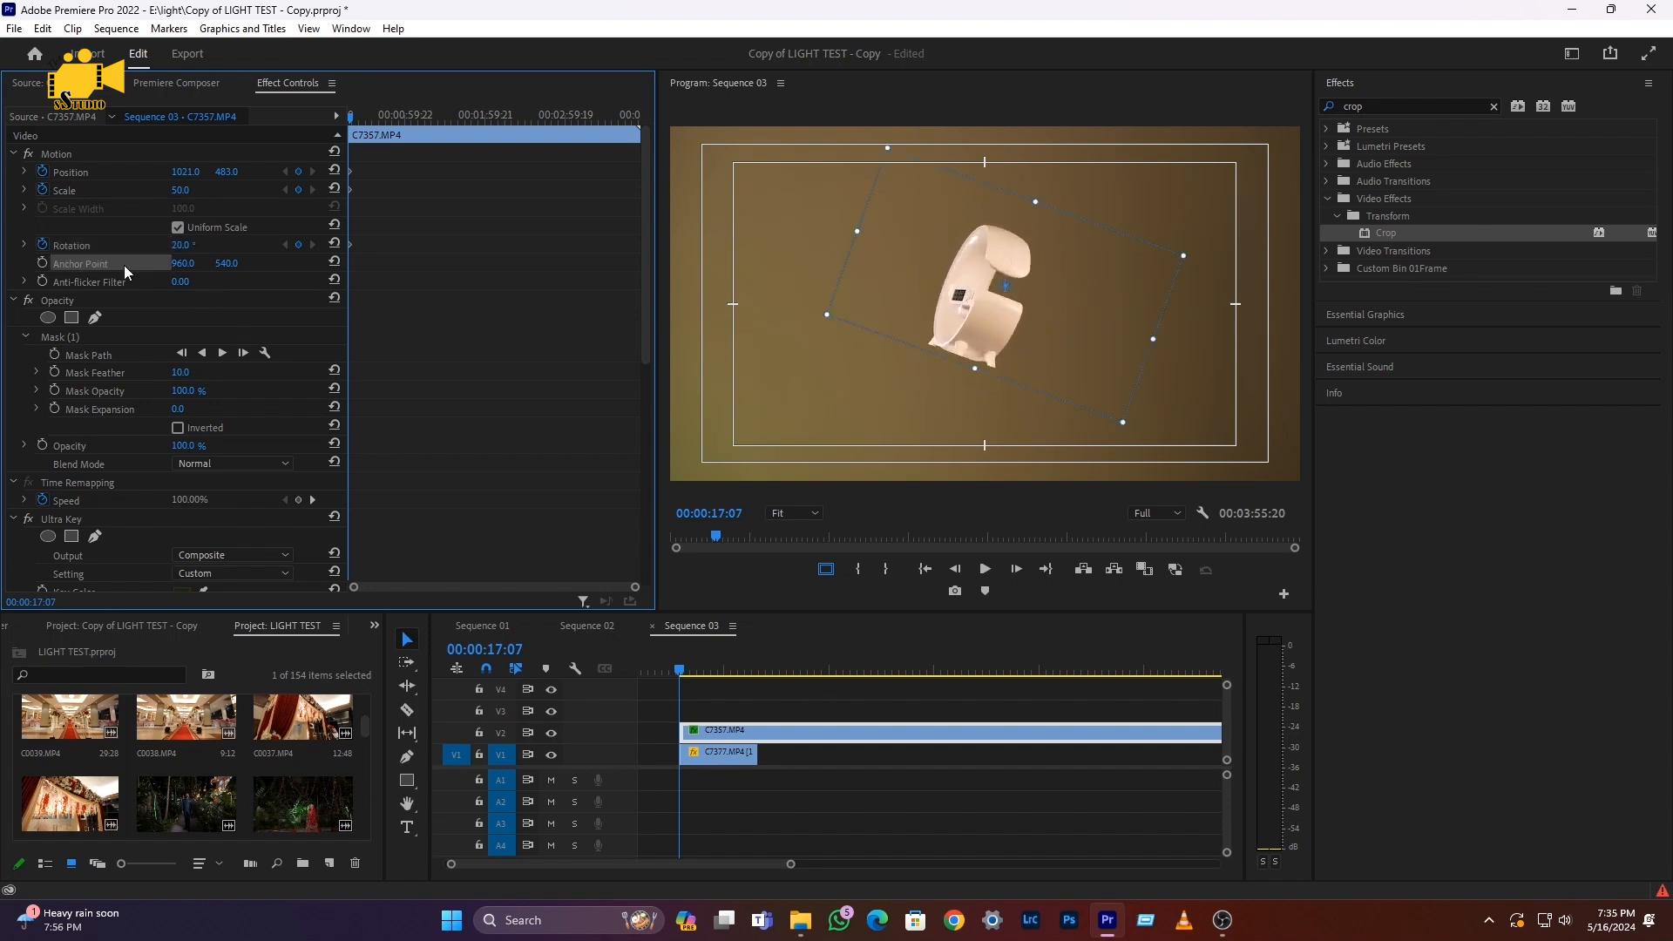
left_click_drag(1004, 285, 981, 287)
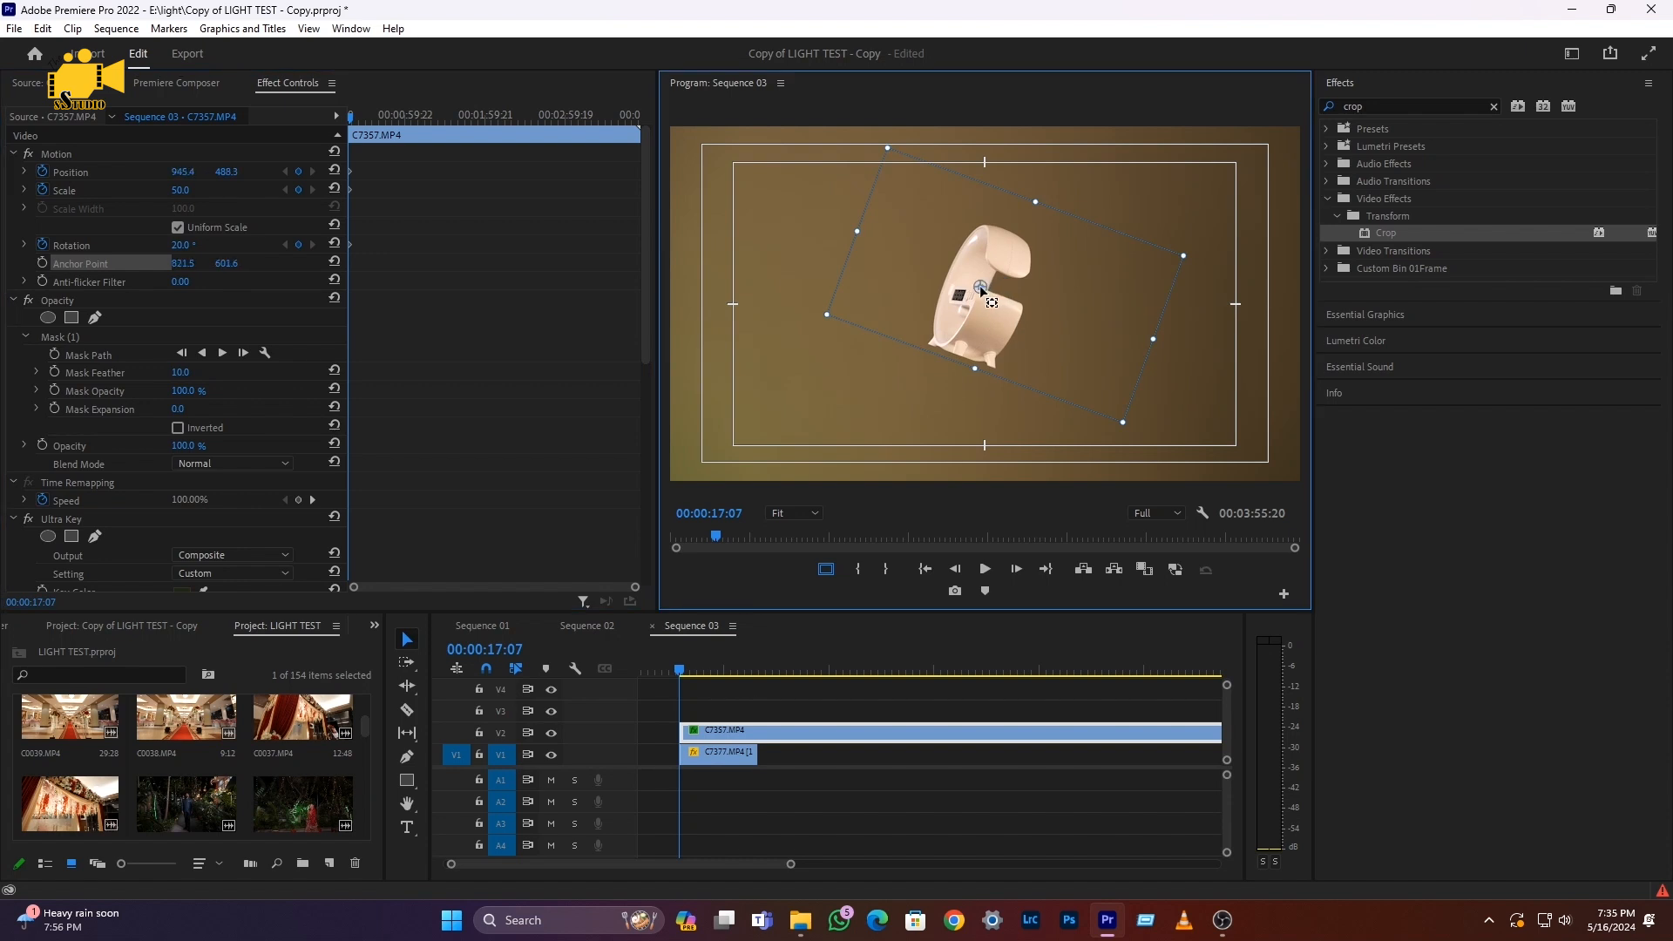
Adjust the lamp's anchor point to 836.2, 588.2 and its Position to 908.2, 506.8, with Rotation at 0°
mouse_move(182, 249)
left_mouse_down()
mouse_move(125, 249)
mouse_move(164, 249)
left_mouse_up()
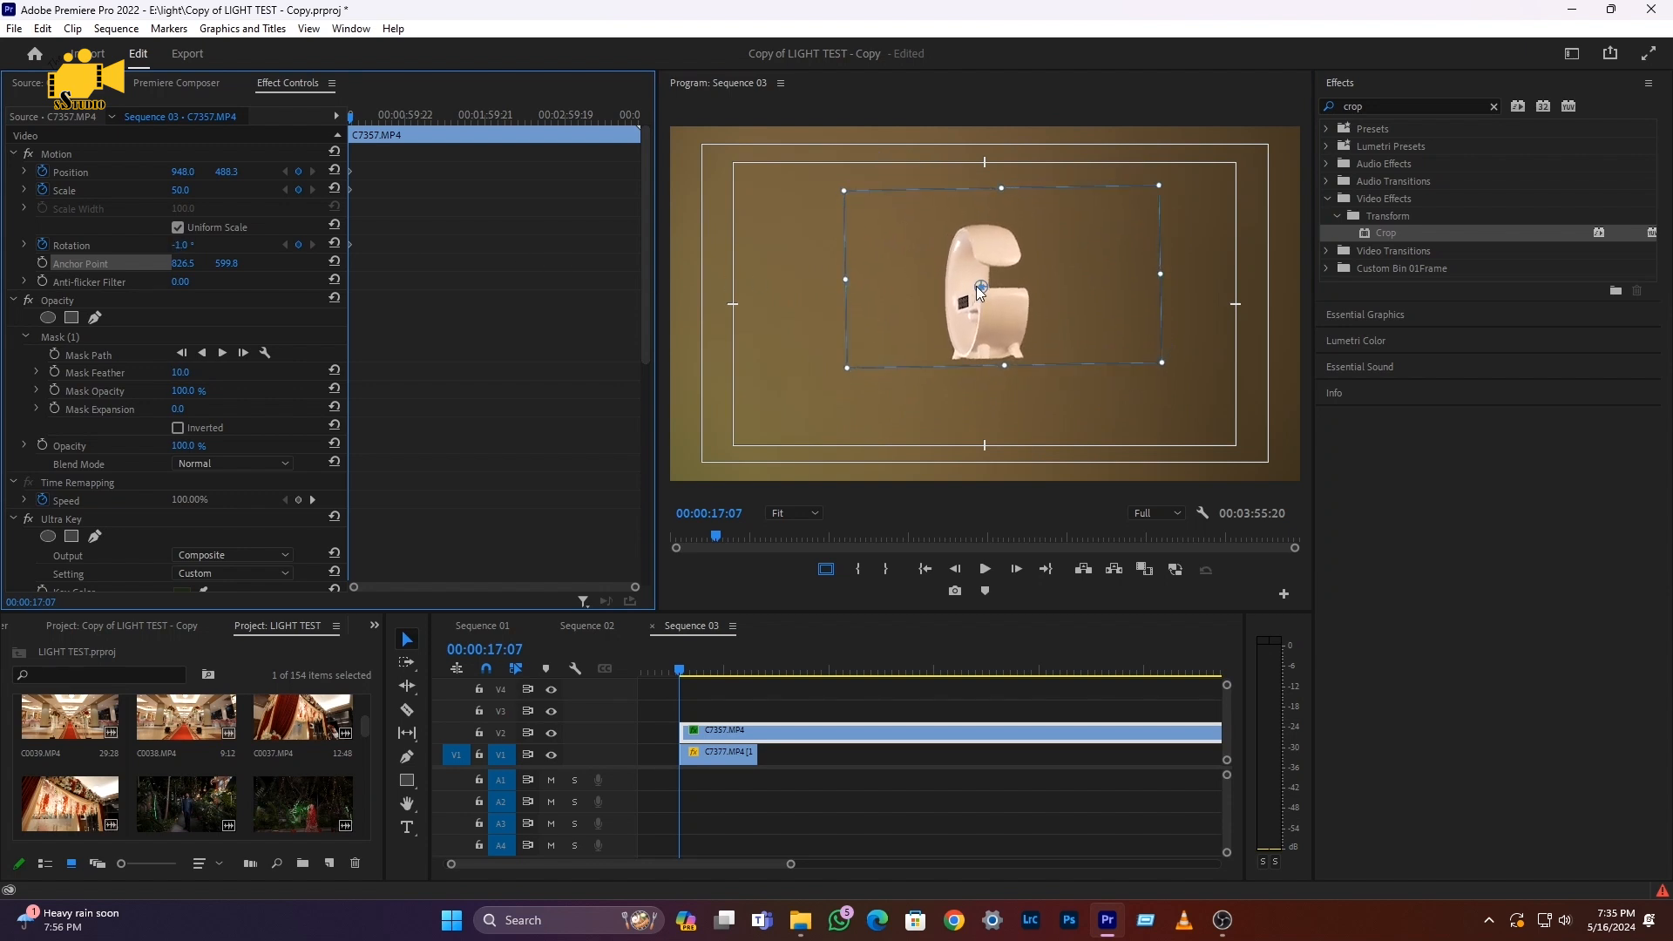
left_click_drag(980, 291, 865, 207)
mouse_move(179, 262)
left_mouse_down()
mouse_move(161, 250)
mouse_move(214, 250)
mouse_move(131, 250)
mouse_move(196, 250)
left_mouse_up()
left_click_drag(860, 210, 967, 296)
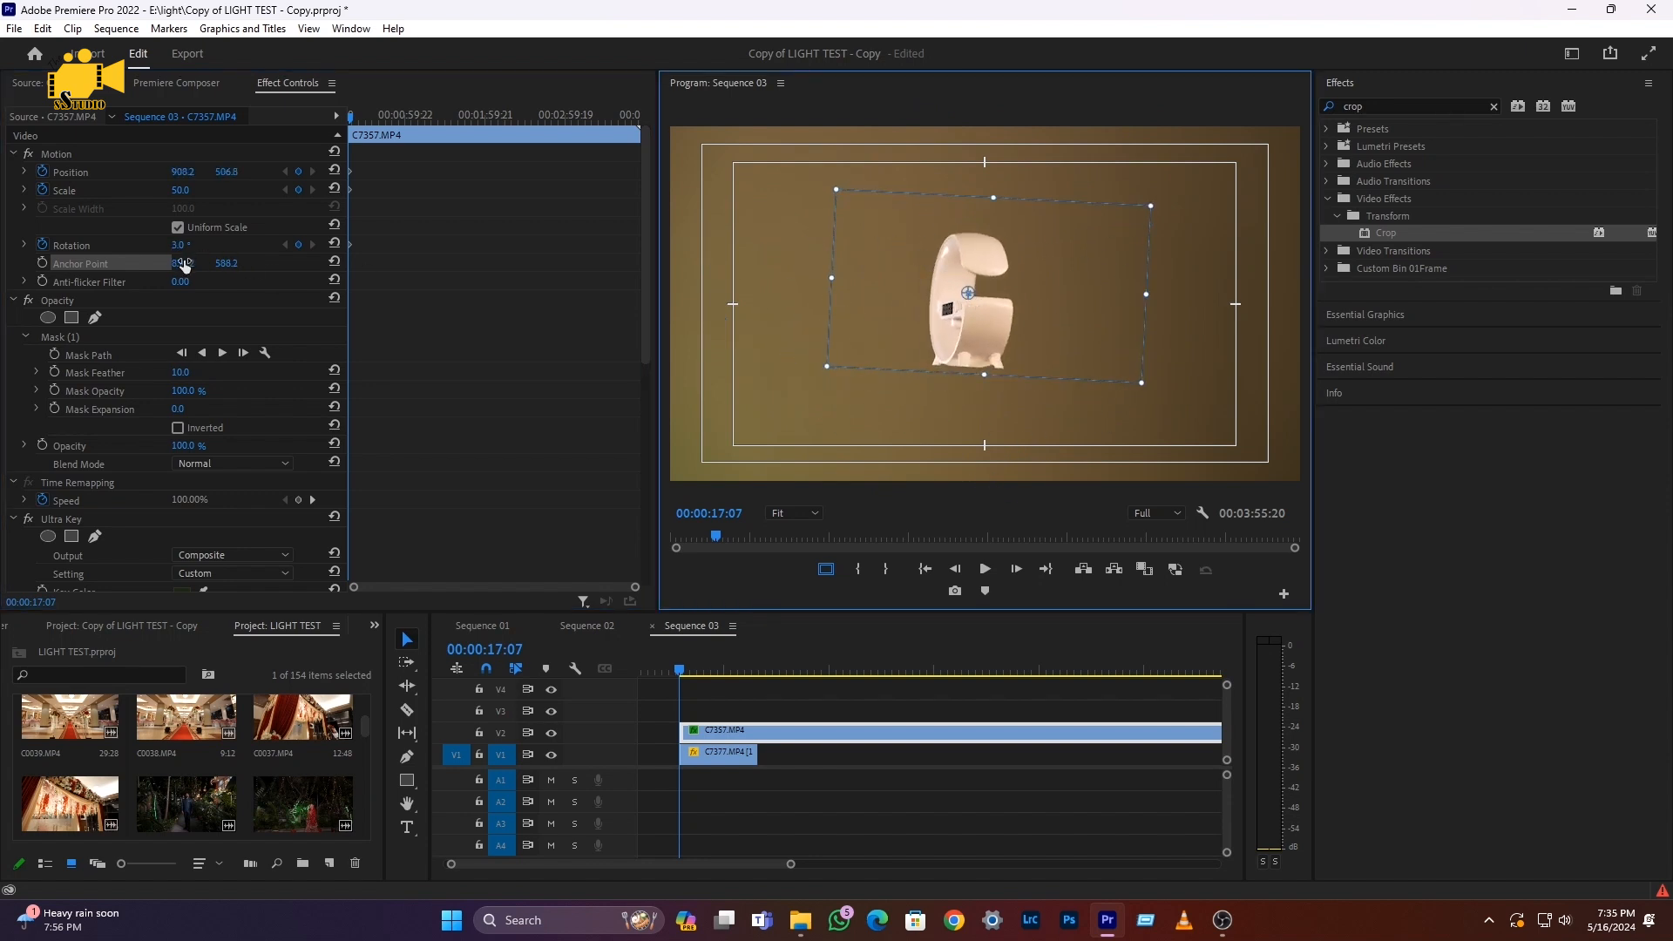
mouse_move(179, 245)
left_mouse_down()
mouse_move(253, 245)
mouse_move(173, 245)
left_mouse_up()
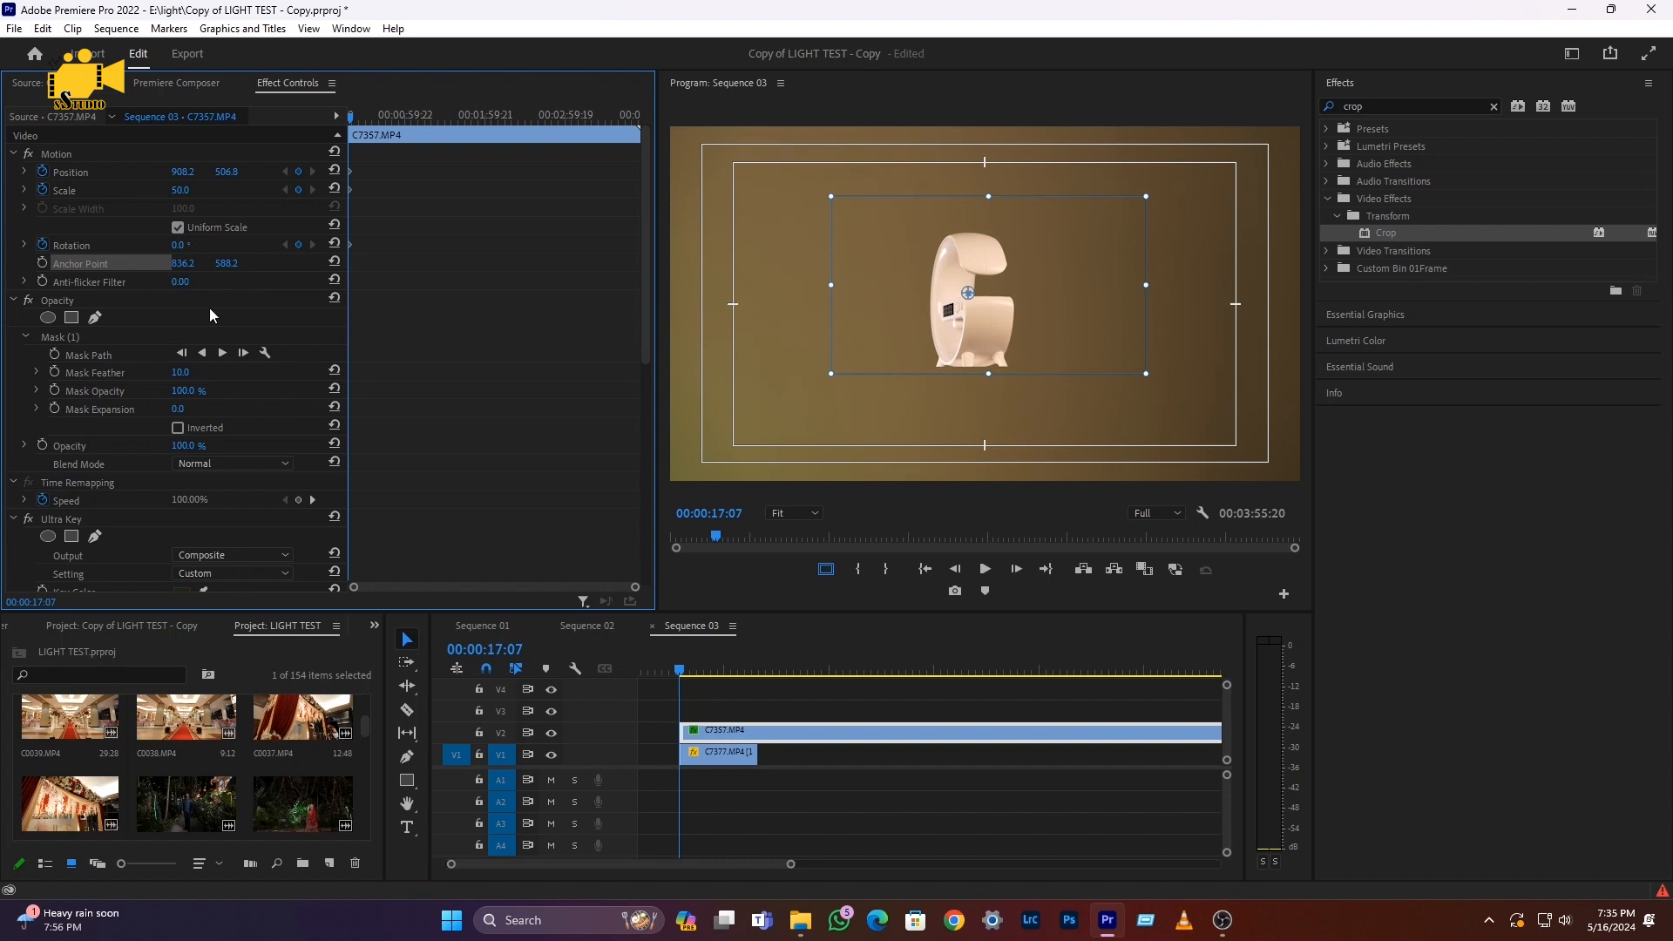
Set the starting Rotation to 158°, with the lamp's anchor point at 894.1, 614.7 and Position at 934.8, 554.7
left_click(705, 769)
left_click(708, 757)
left_click(416, 198)
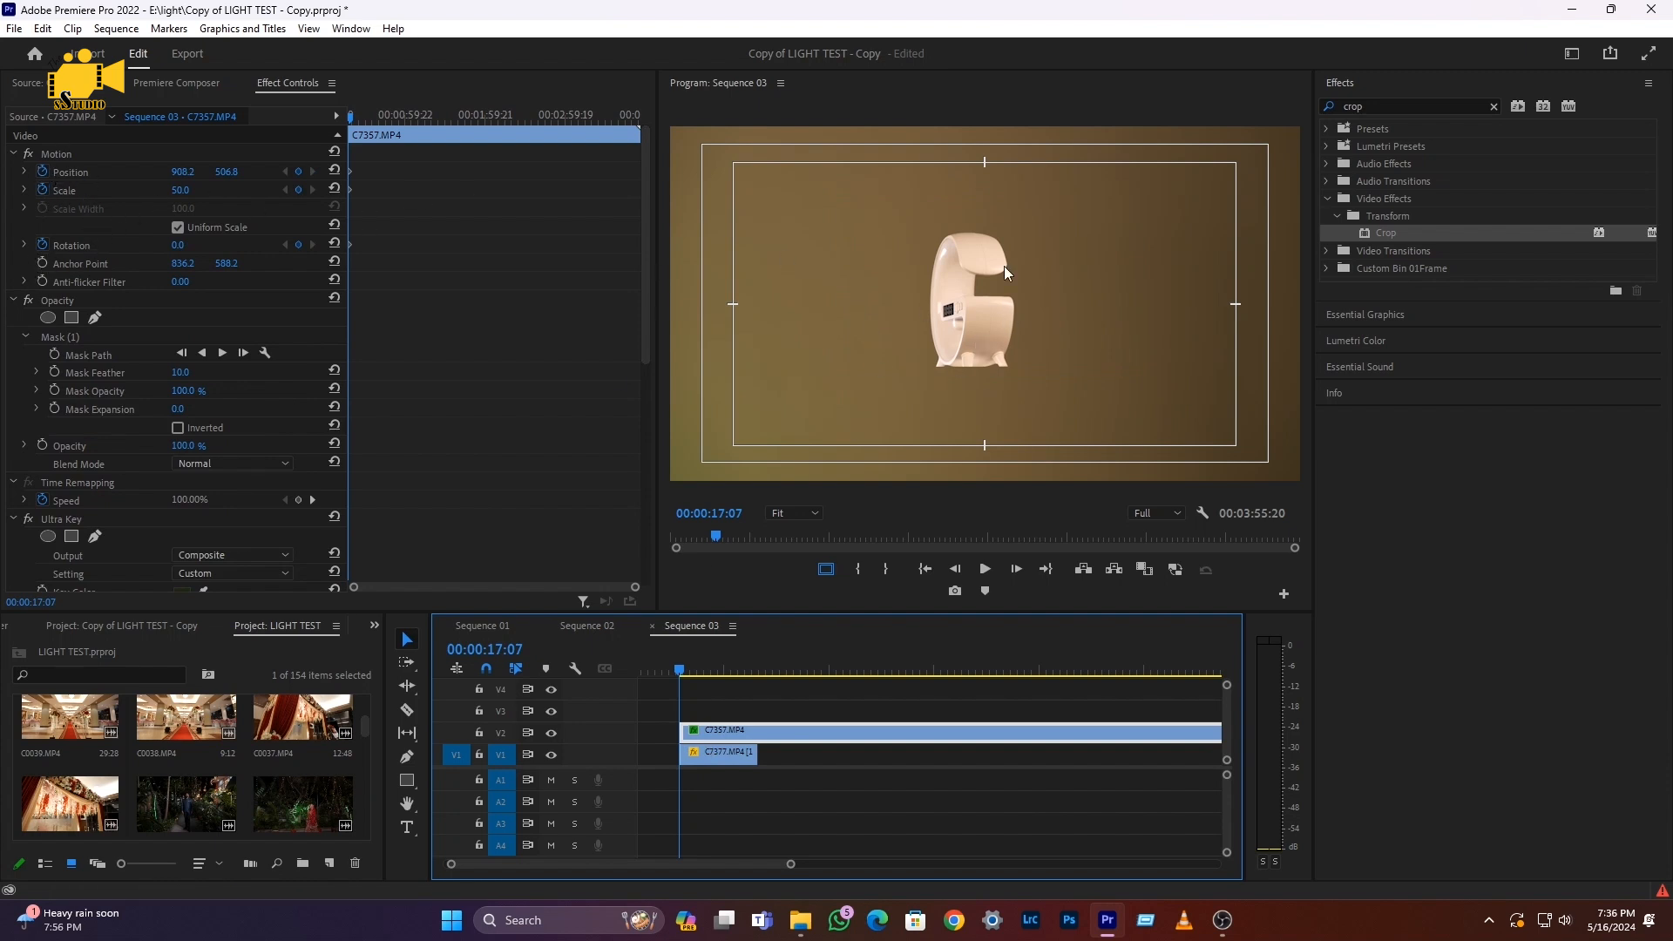
left_click_drag(174, 172, 199, 171)
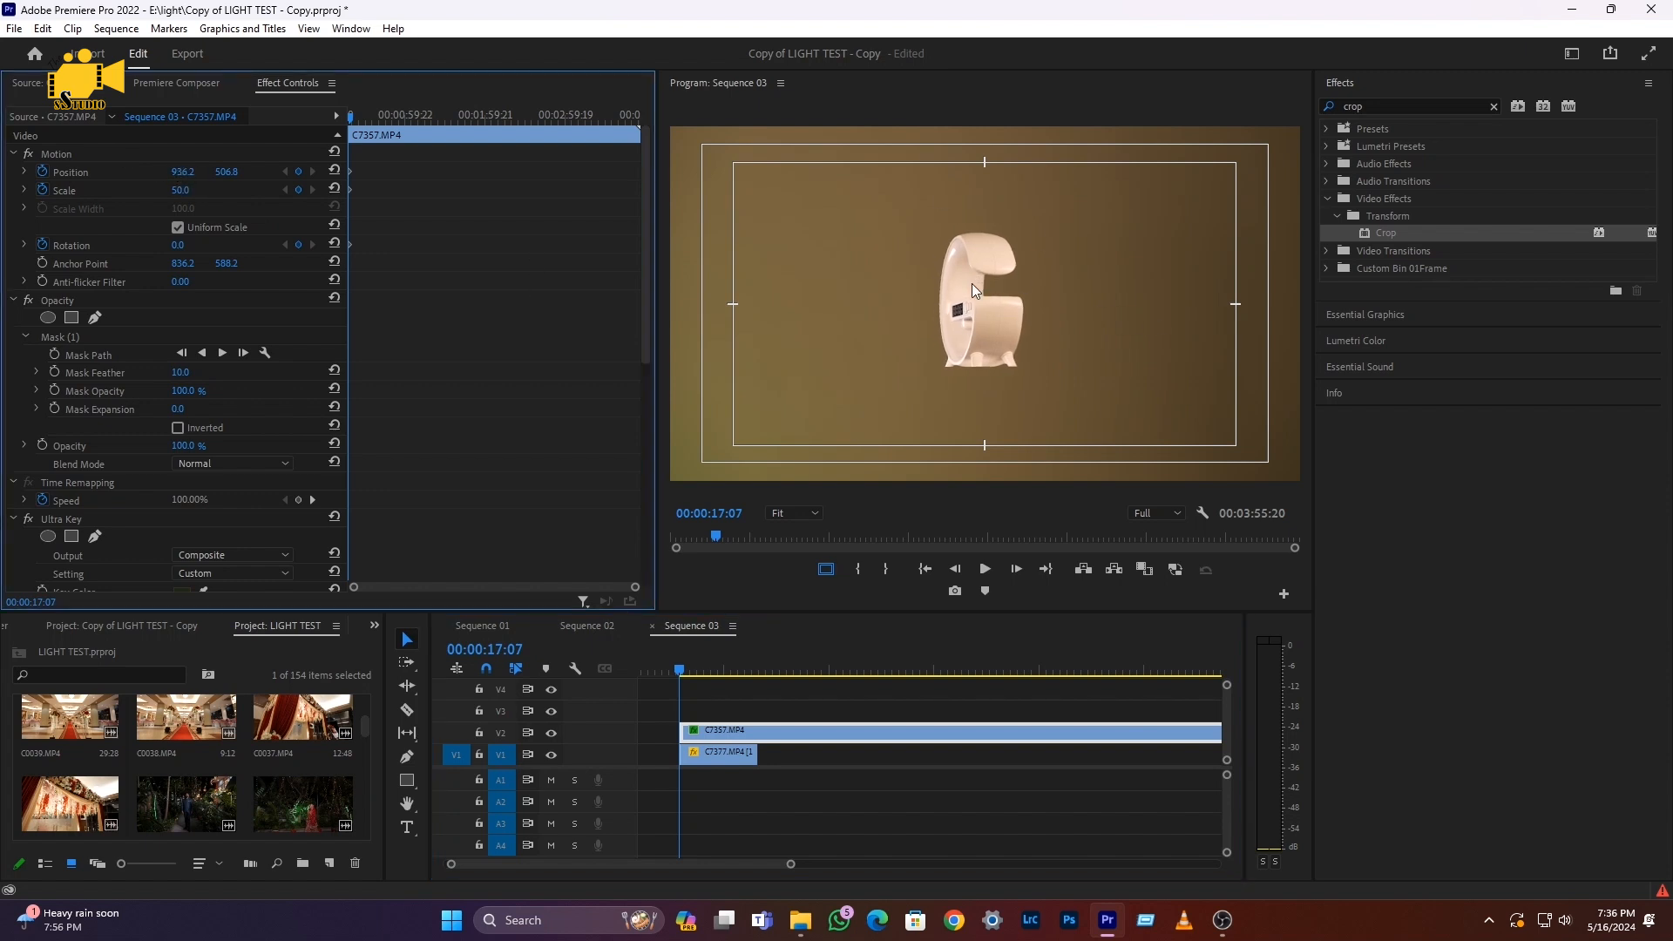
left_click_drag(173, 248, 231, 248)
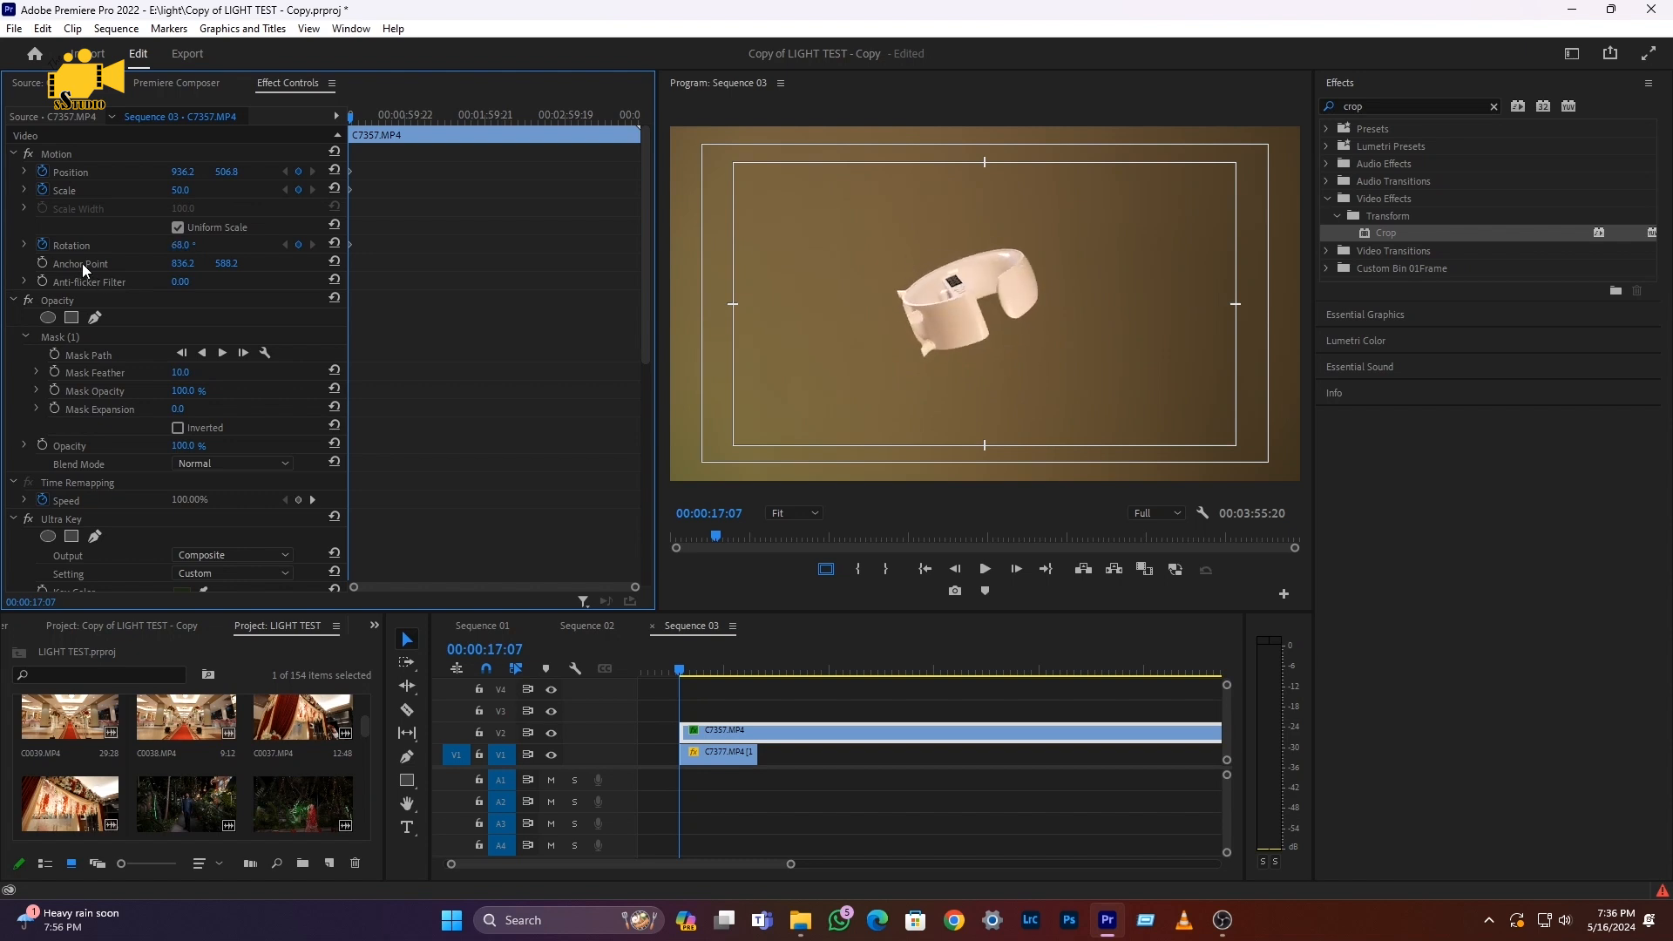
left_click(299, 270)
left_click_drag(985, 297, 983, 308)
left_click_drag(180, 245, 230, 245)
left_click_drag(226, 171, 233, 172)
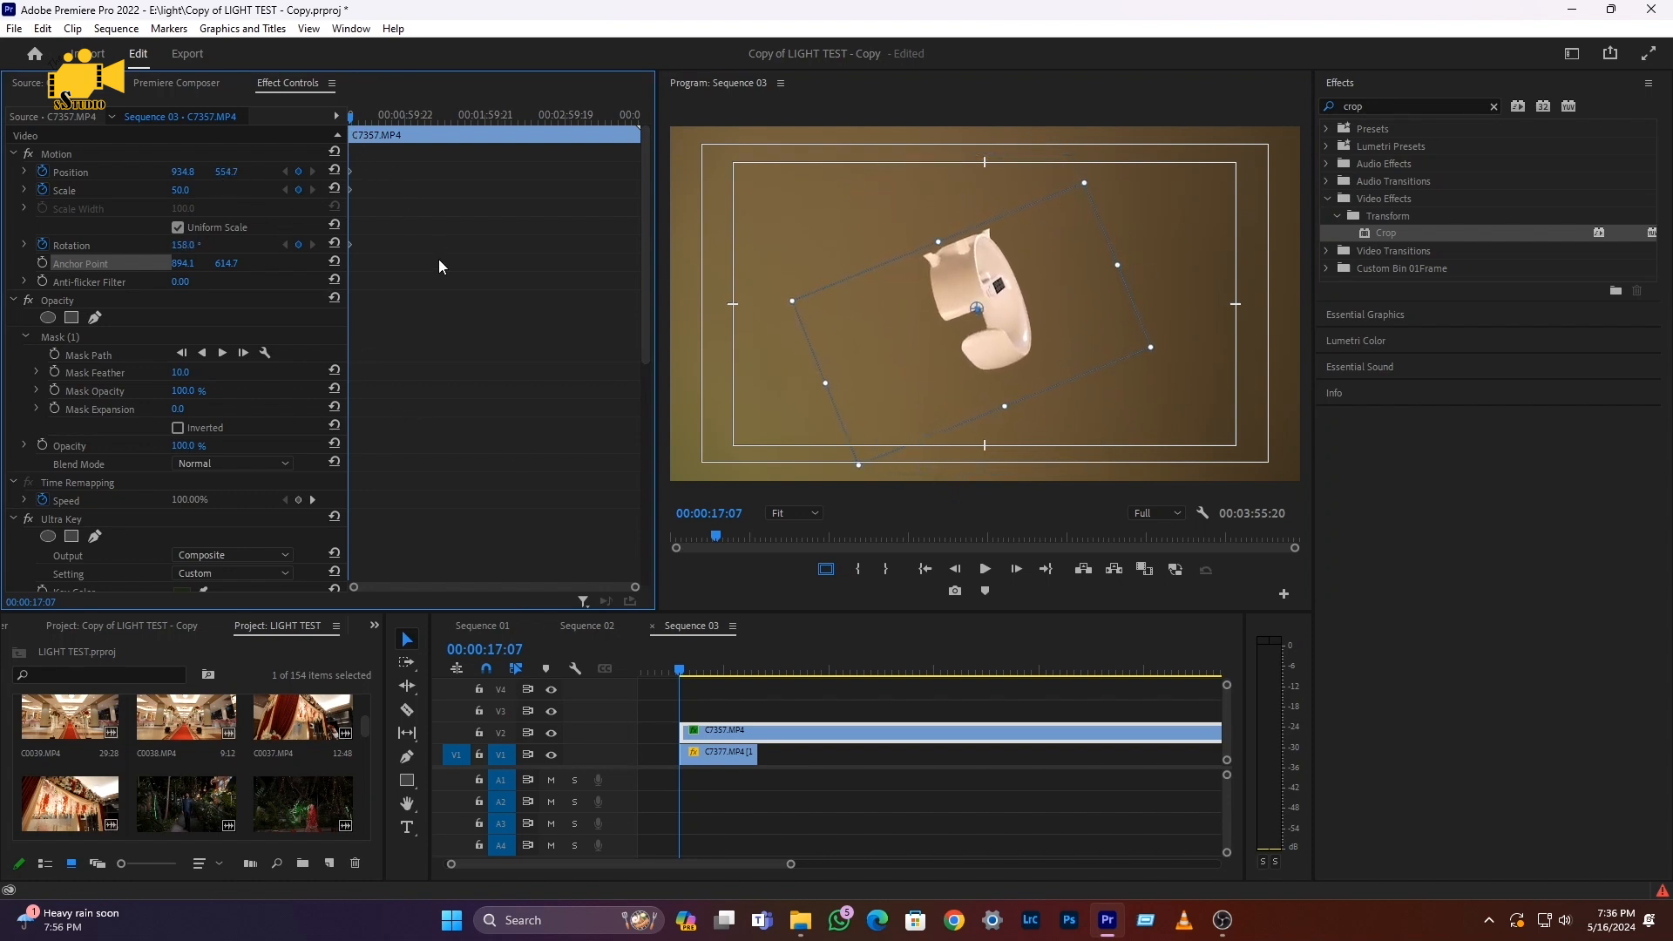
Advance playback to 00:00:19:13 and set the lamp's Scale to 80 there
key("space")
key("space")
key("space")
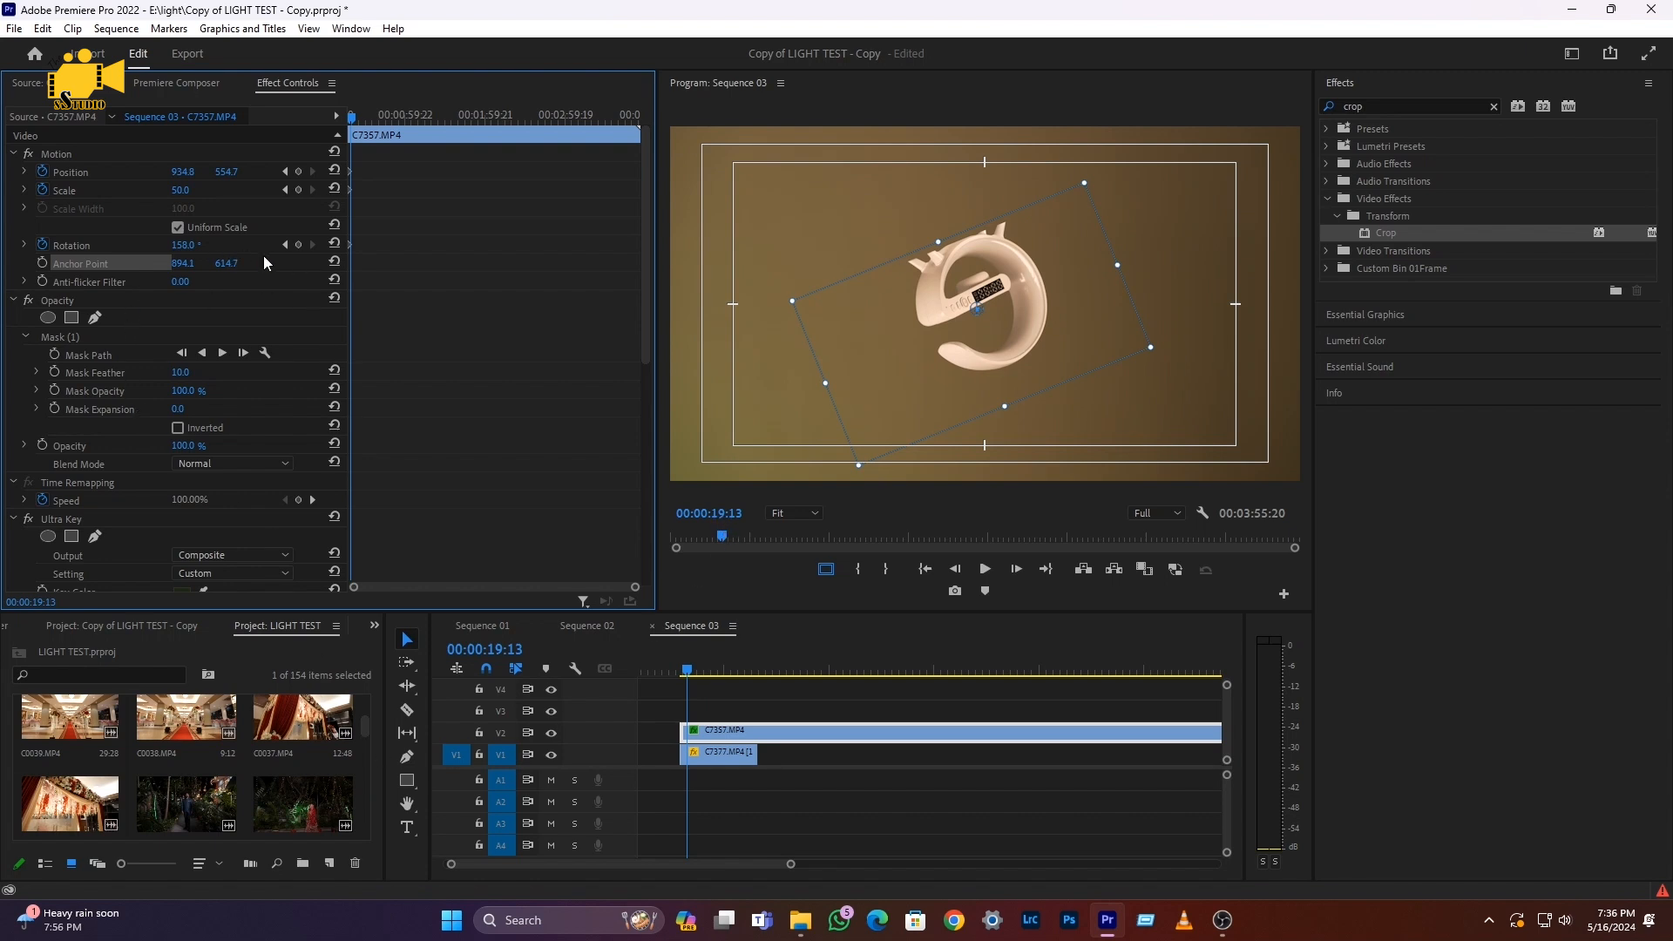
left_click(181, 190)
key("Return")
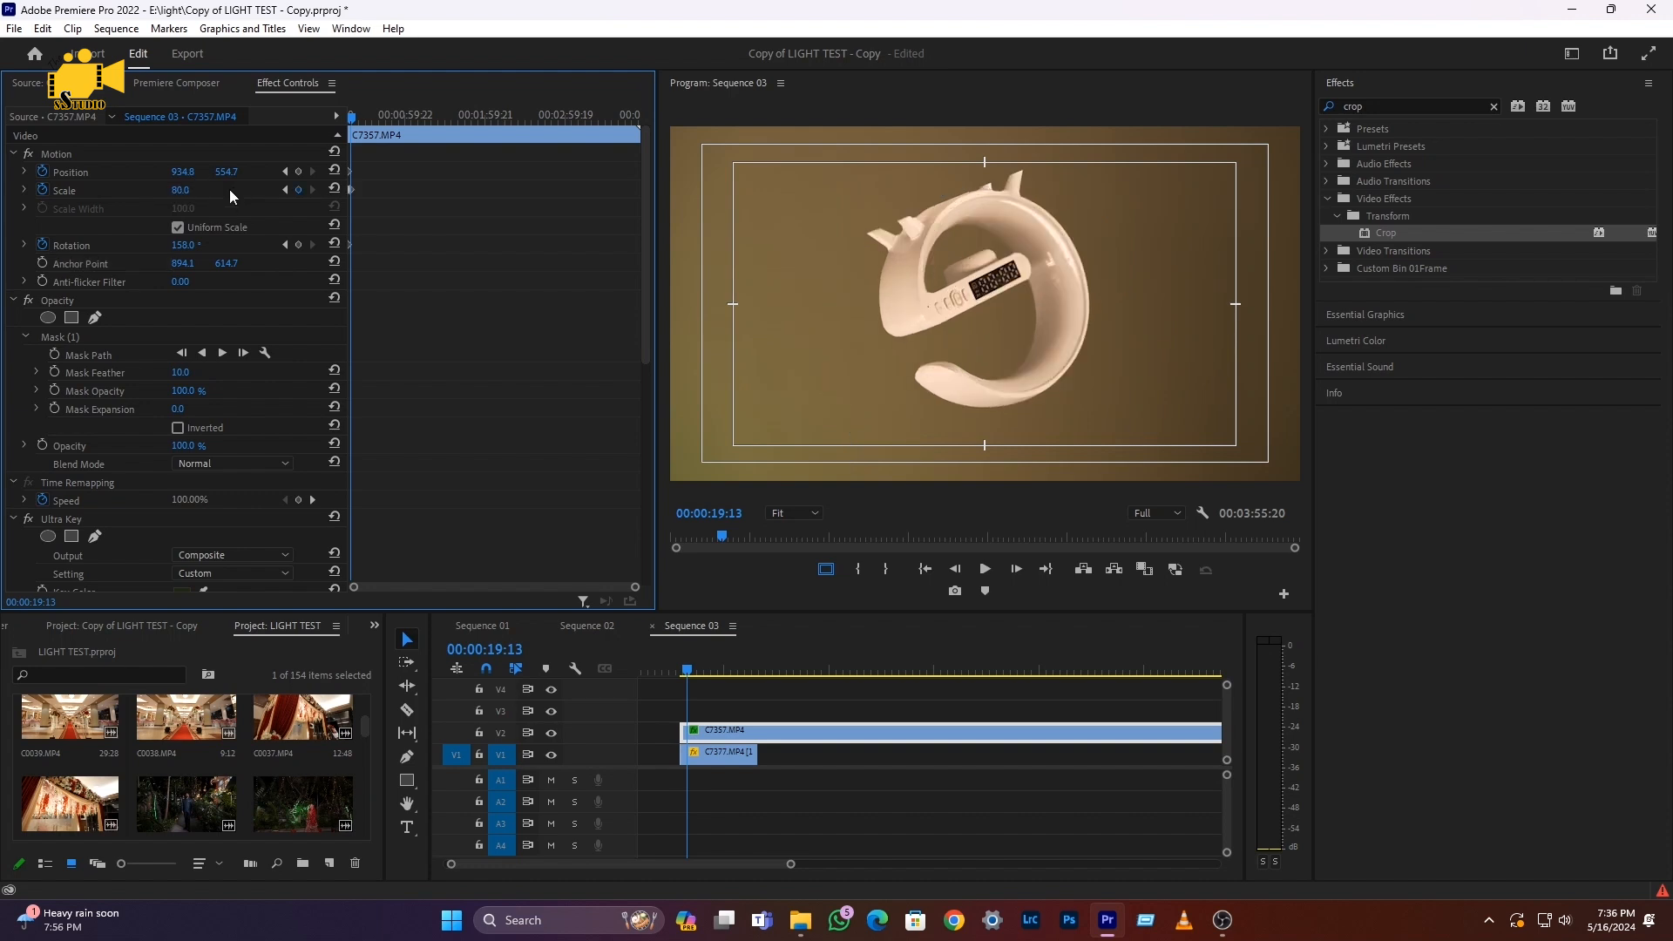
Shift the lamp to the right in the frame, reset its Rotation to 0° and play the animation from the clip's start
left_click_drag(181, 171, 199, 176)
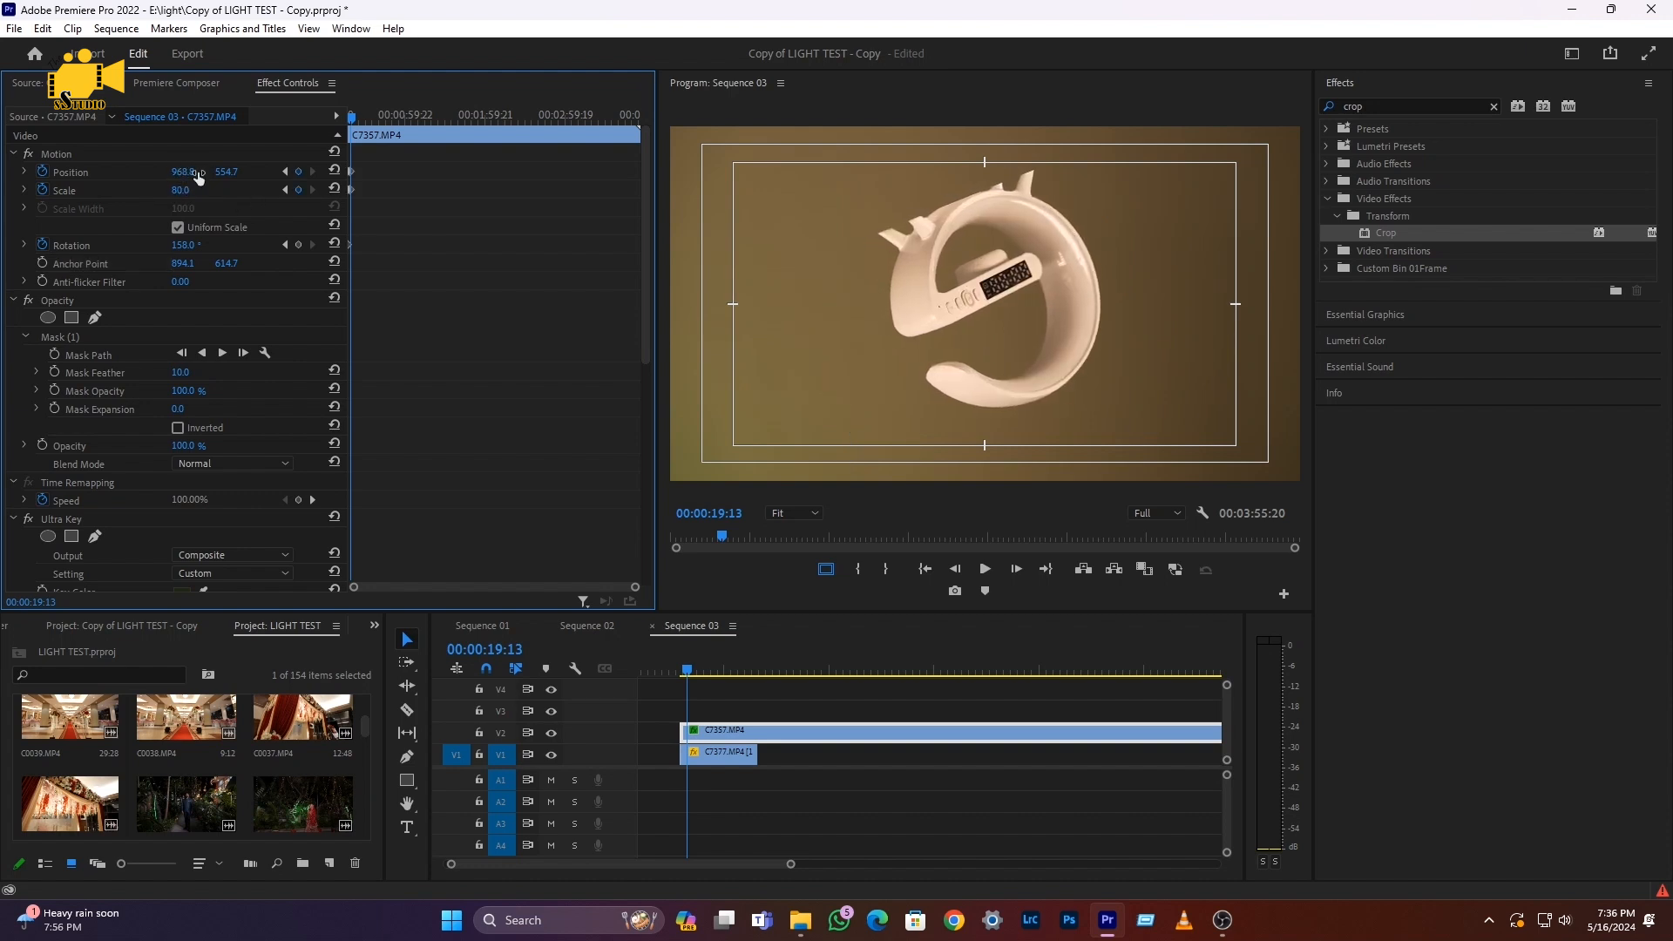
left_click(334, 244)
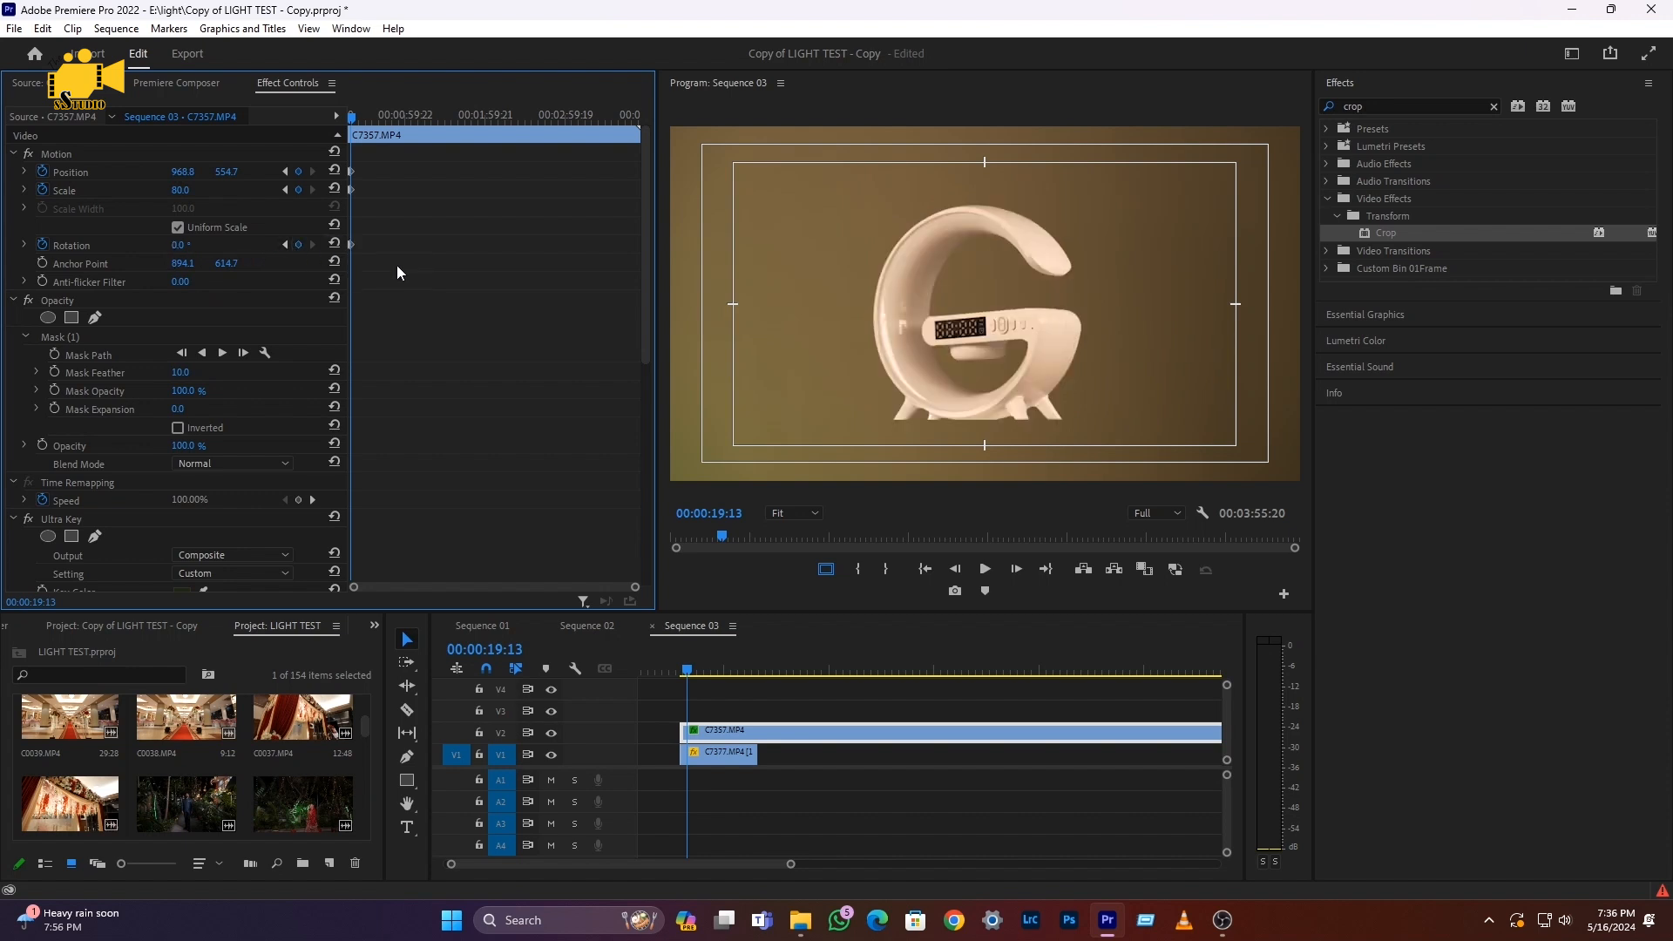
left_click_drag(183, 171, 204, 171)
left_click_drag(353, 125, 329, 123)
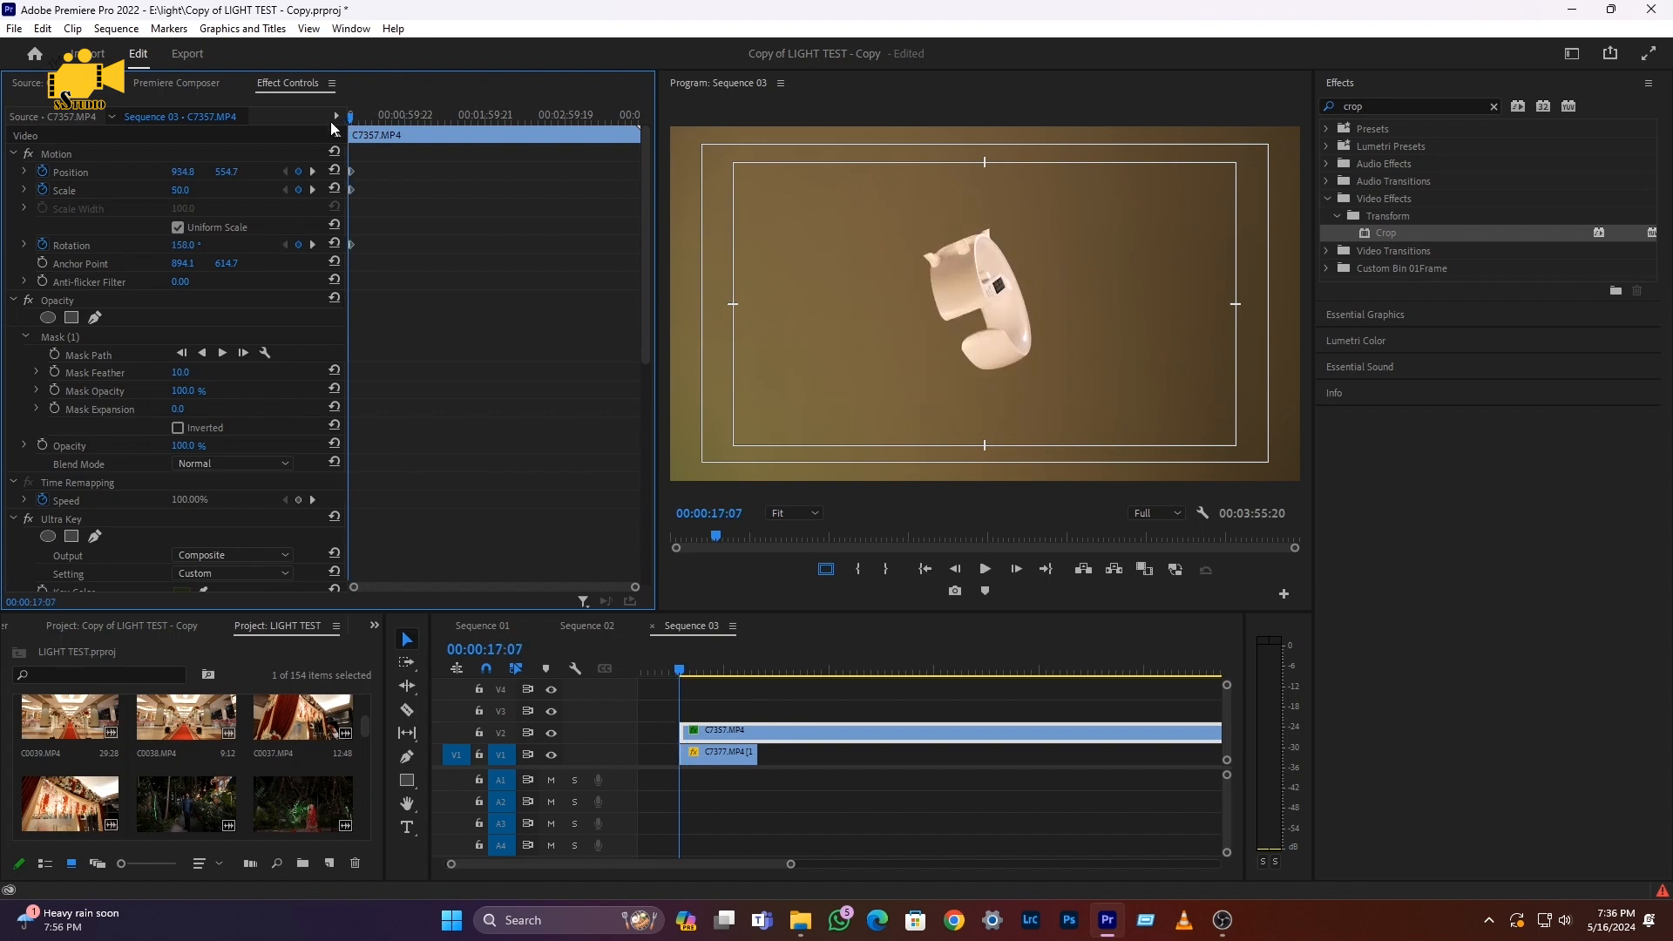
key("space")
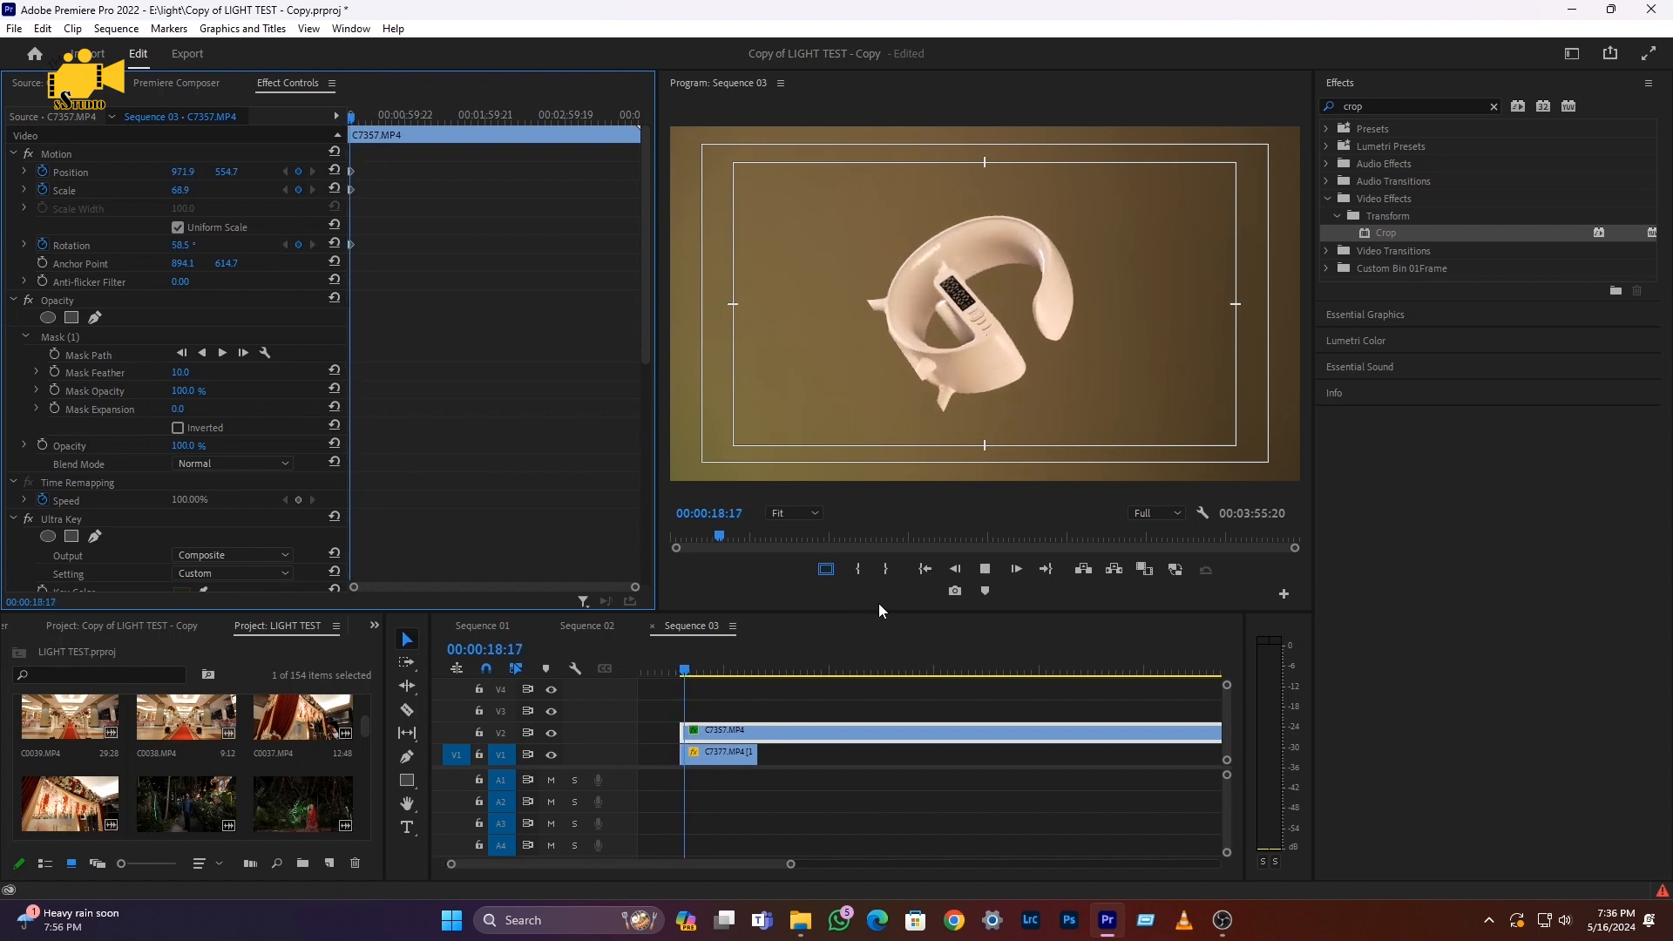
Review the lamp's keyframed motion by playing and scrubbing through the start of the C7357.MP4 clip
left_click(682, 666)
key("space")
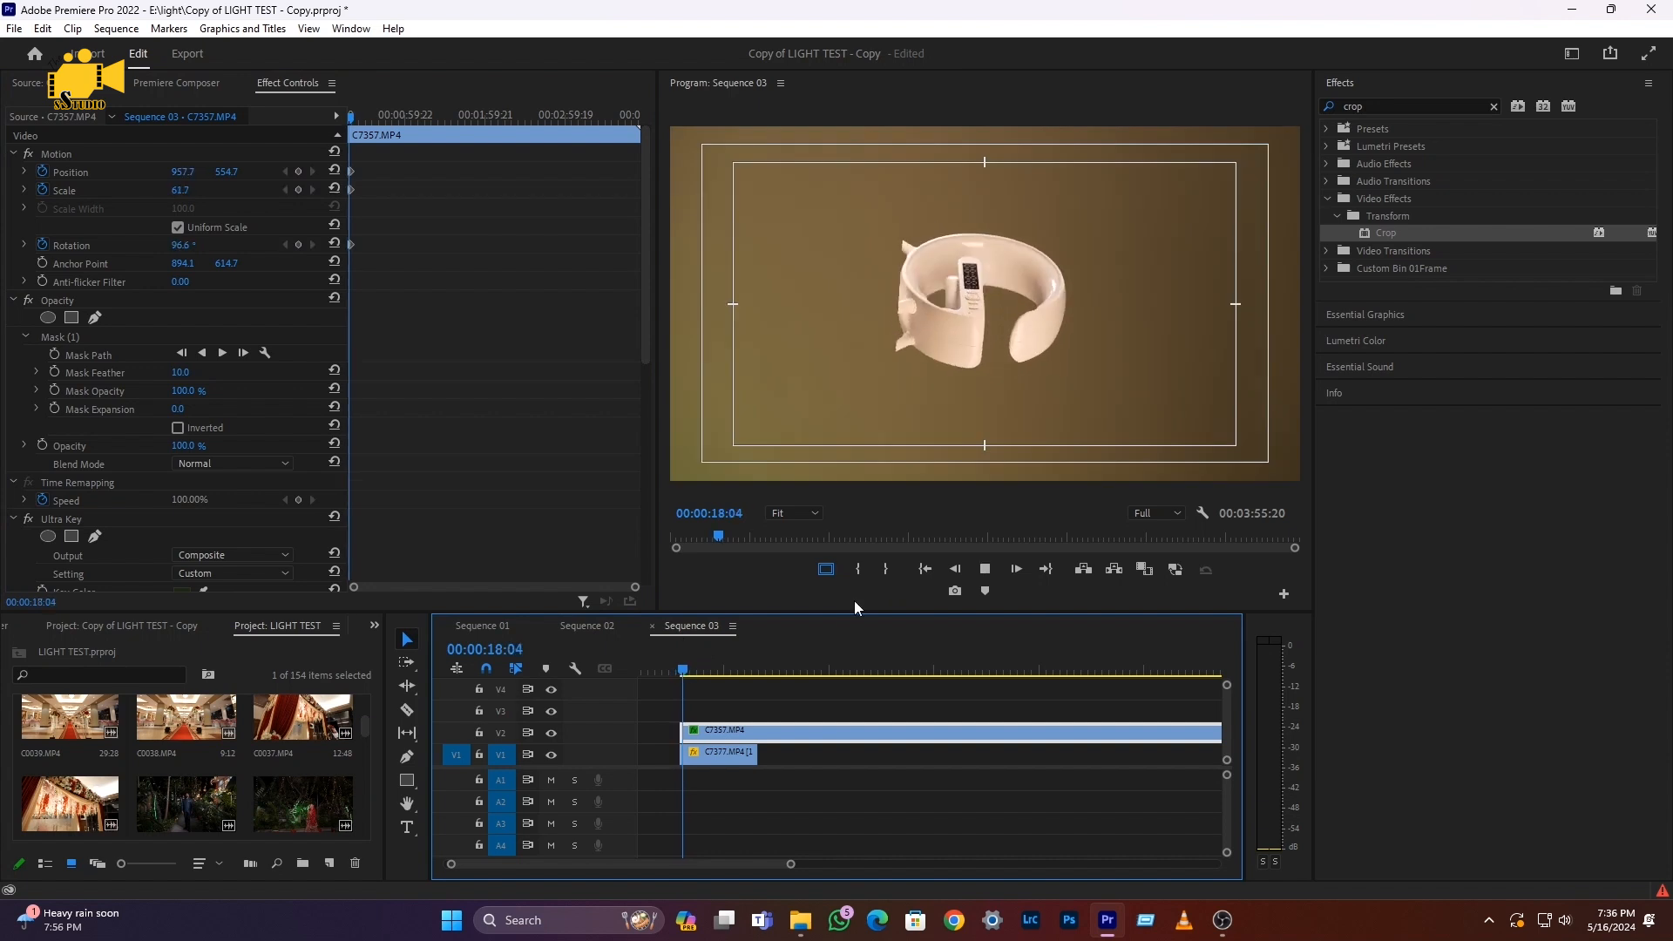
key("space")
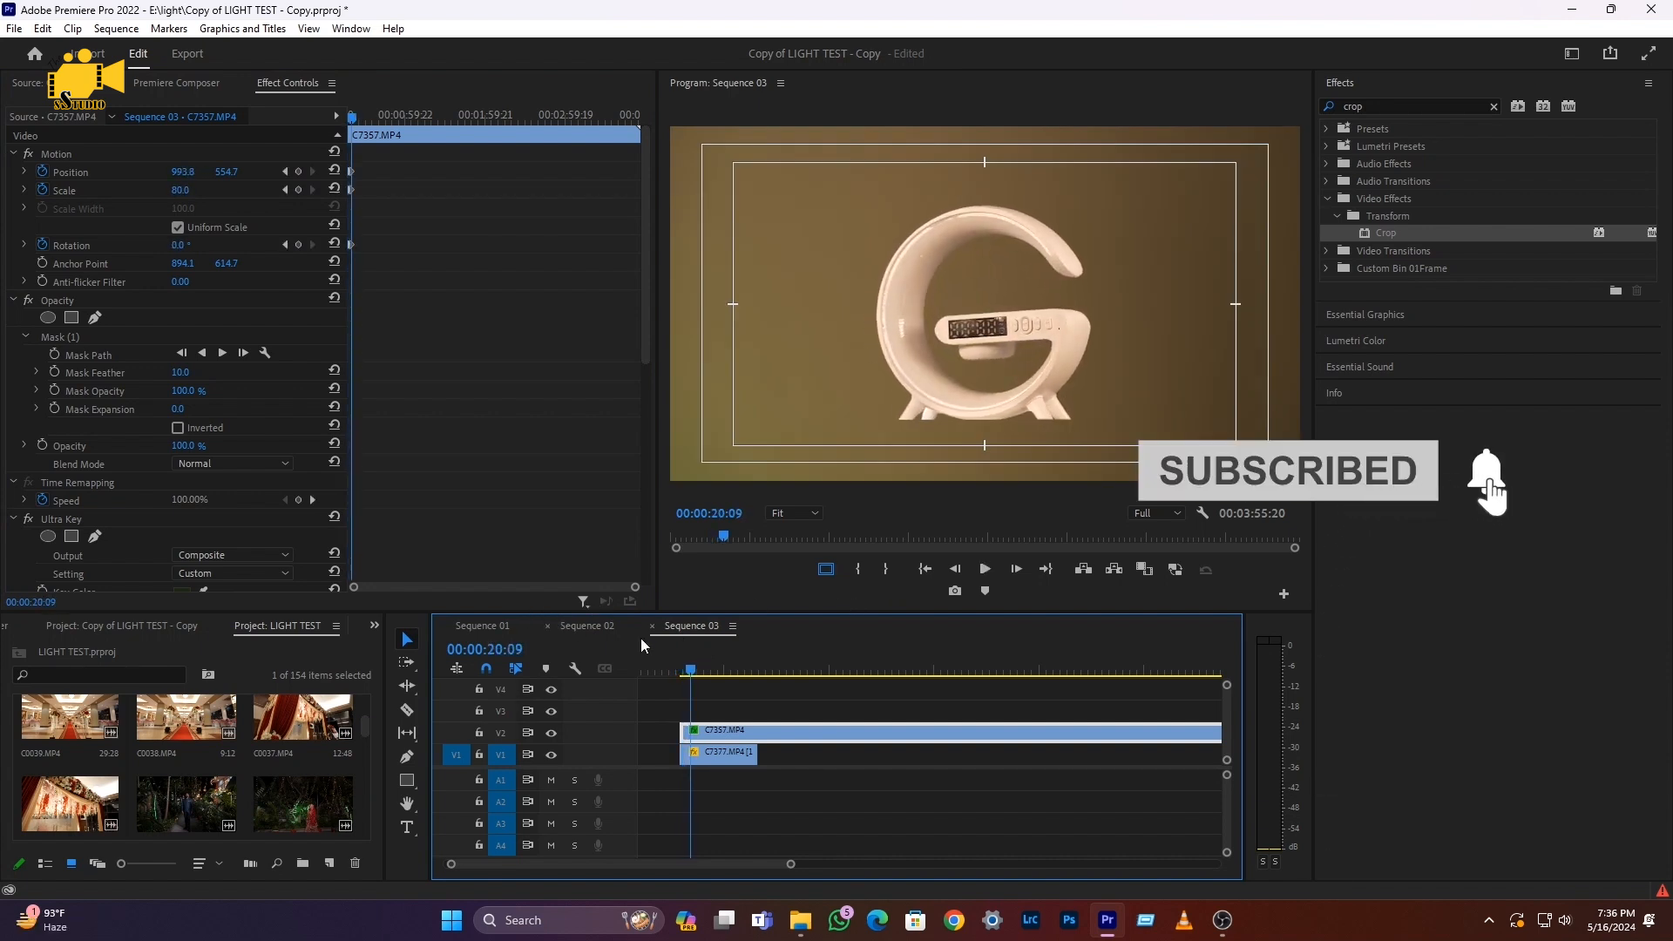
scroll(697, 740, "up", 3)
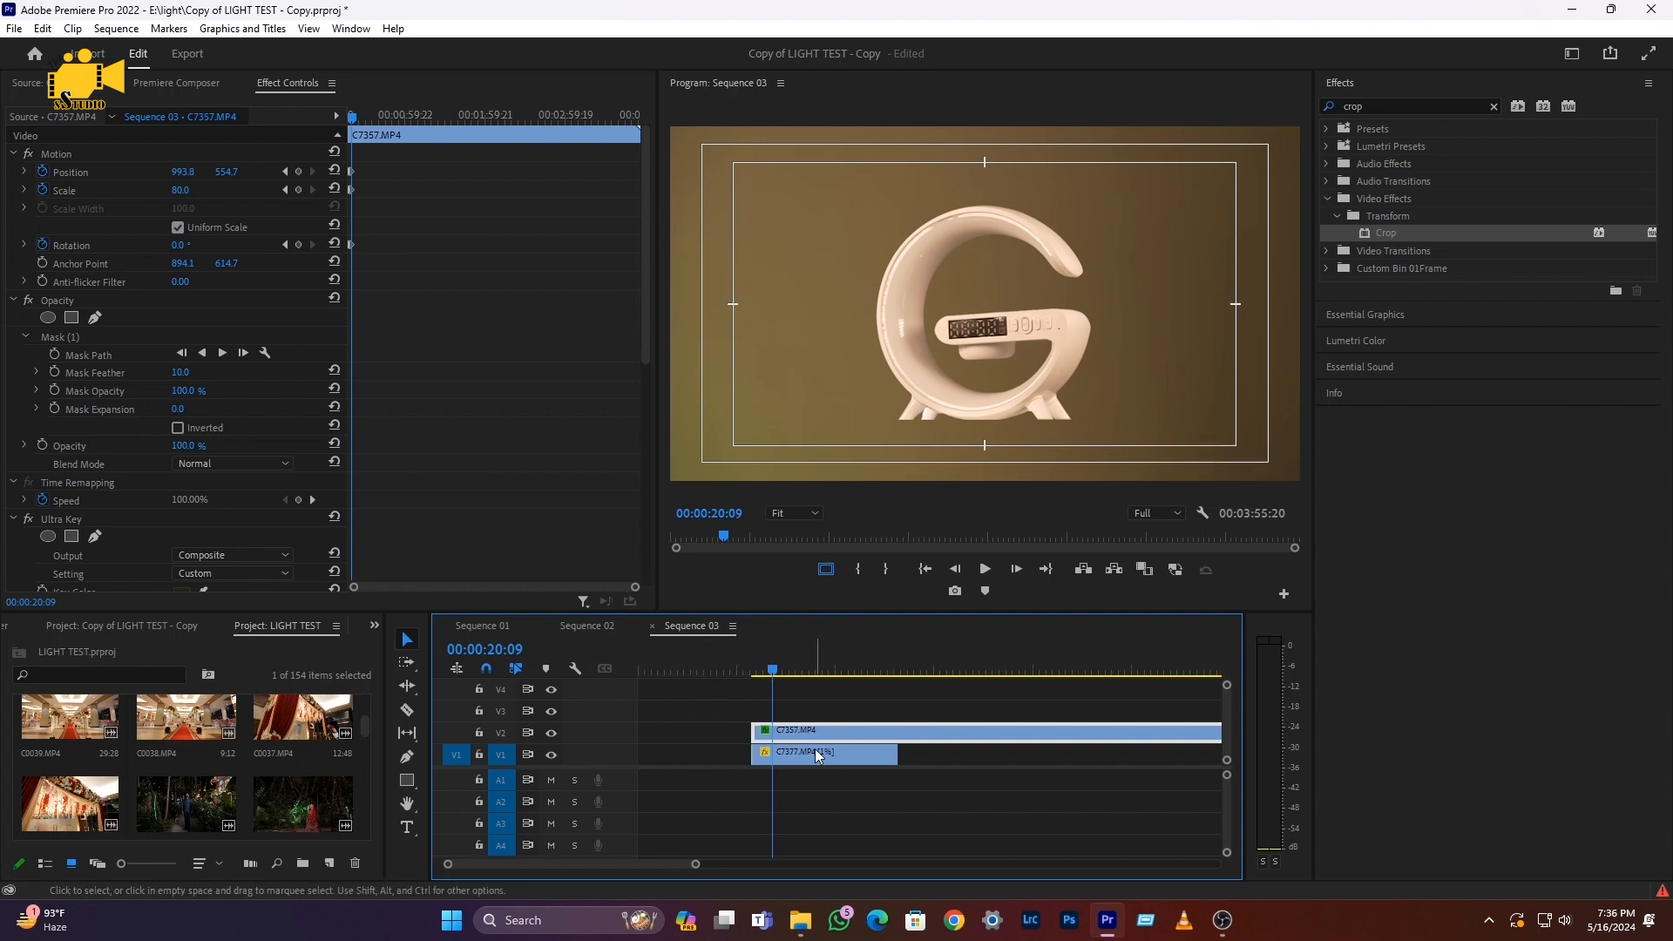
left_click_drag(775, 670, 760, 676)
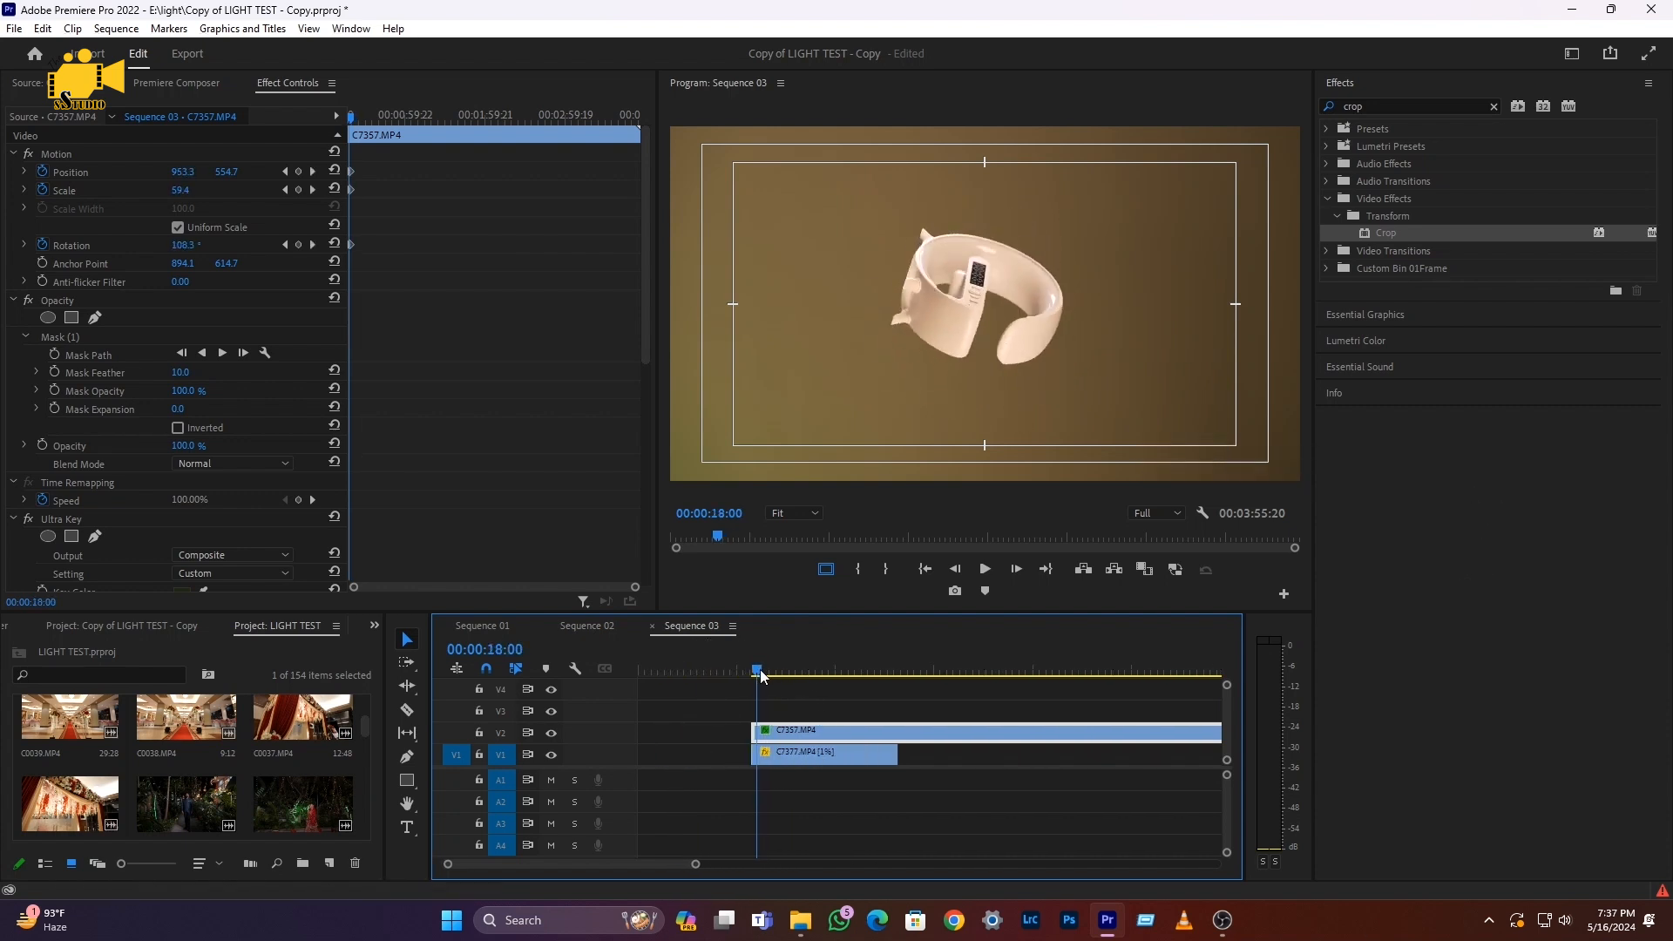
left_click_drag(353, 124, 351, 123)
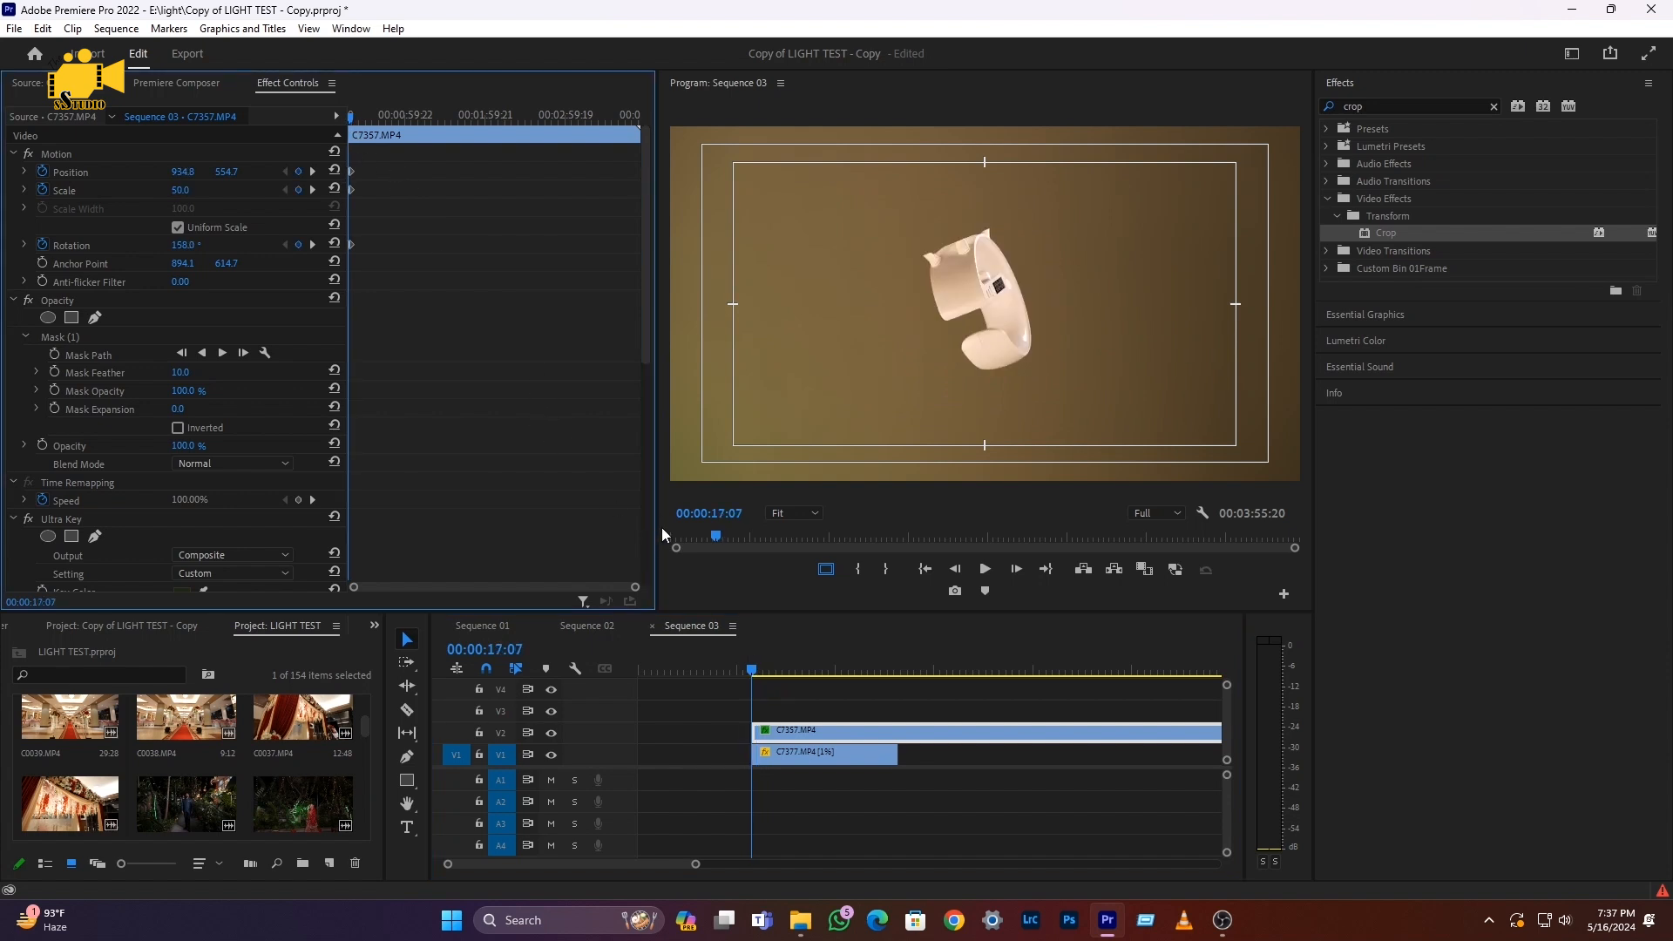
key("space")
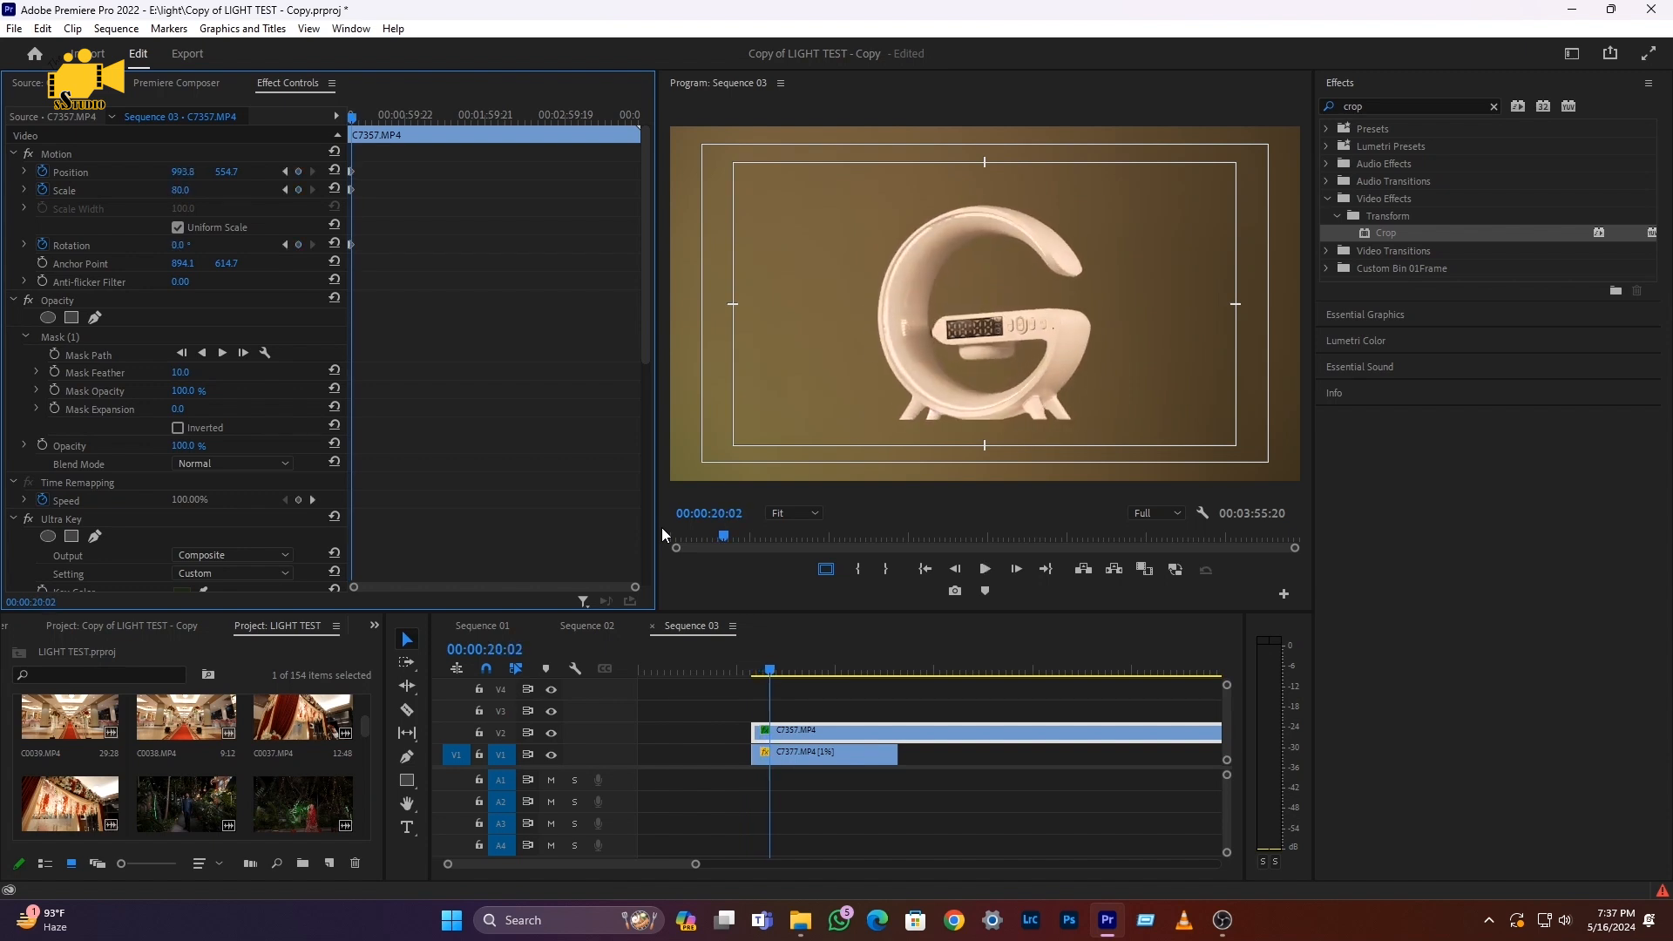
Apply Ease Out temporal interpolation to the lamp's starting Position, Scale and Rotation keyframes
left_click_drag(634, 588, 424, 588)
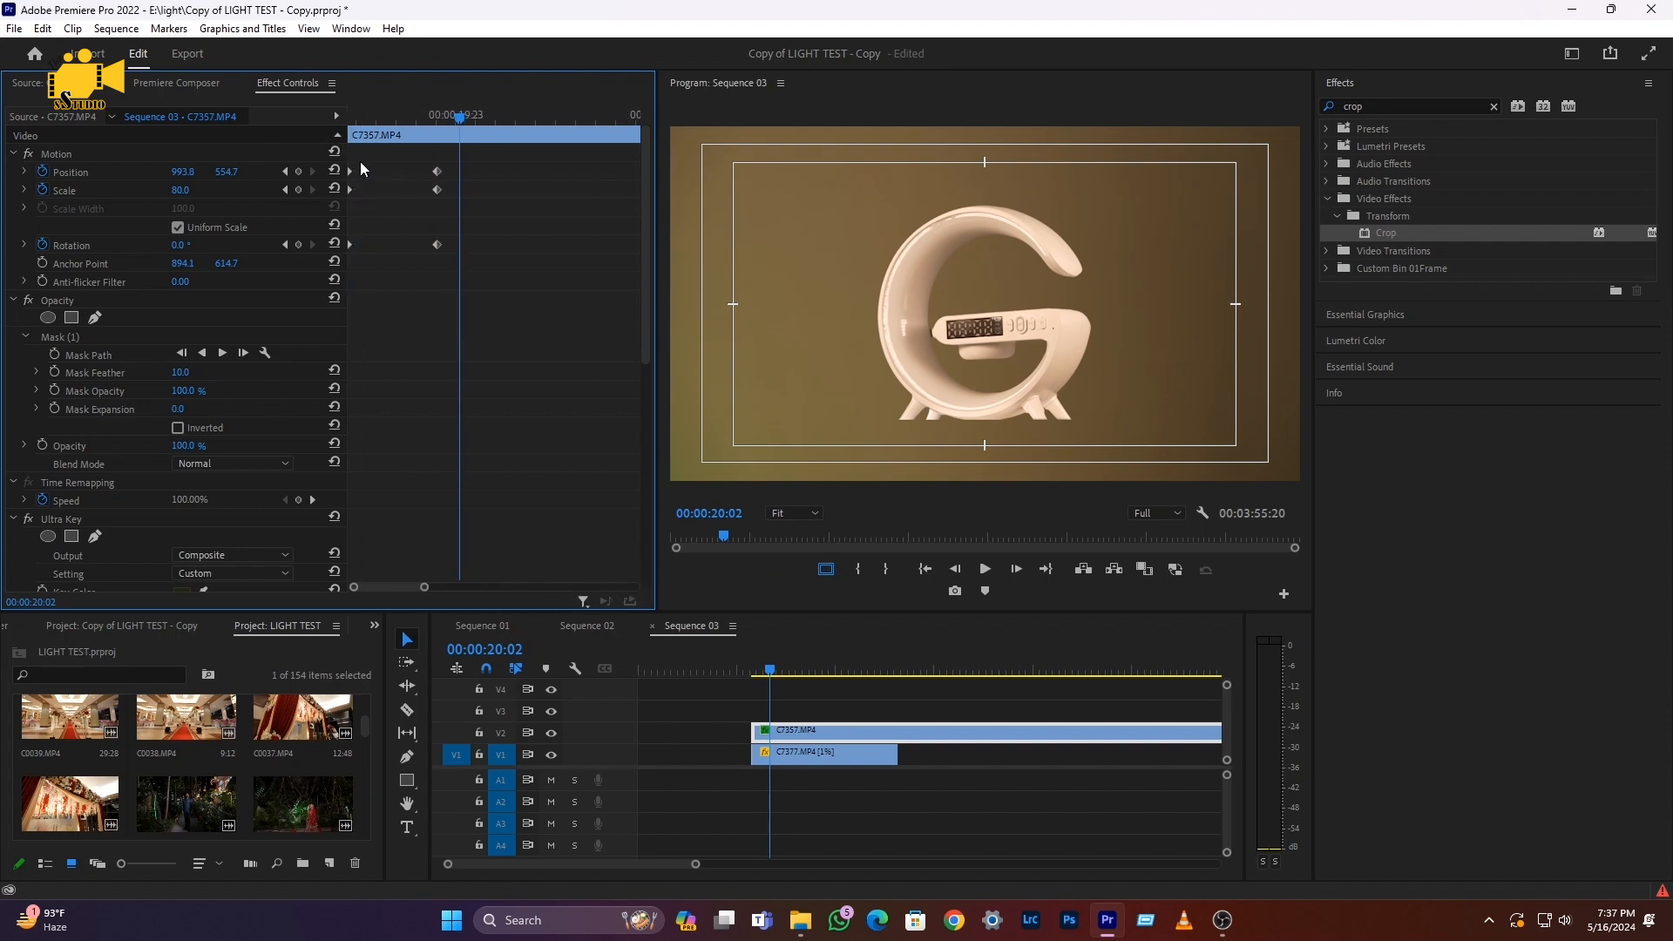
left_click_drag(314, 228, 313, 303)
right_click(349, 170)
mouse_move(402, 324)
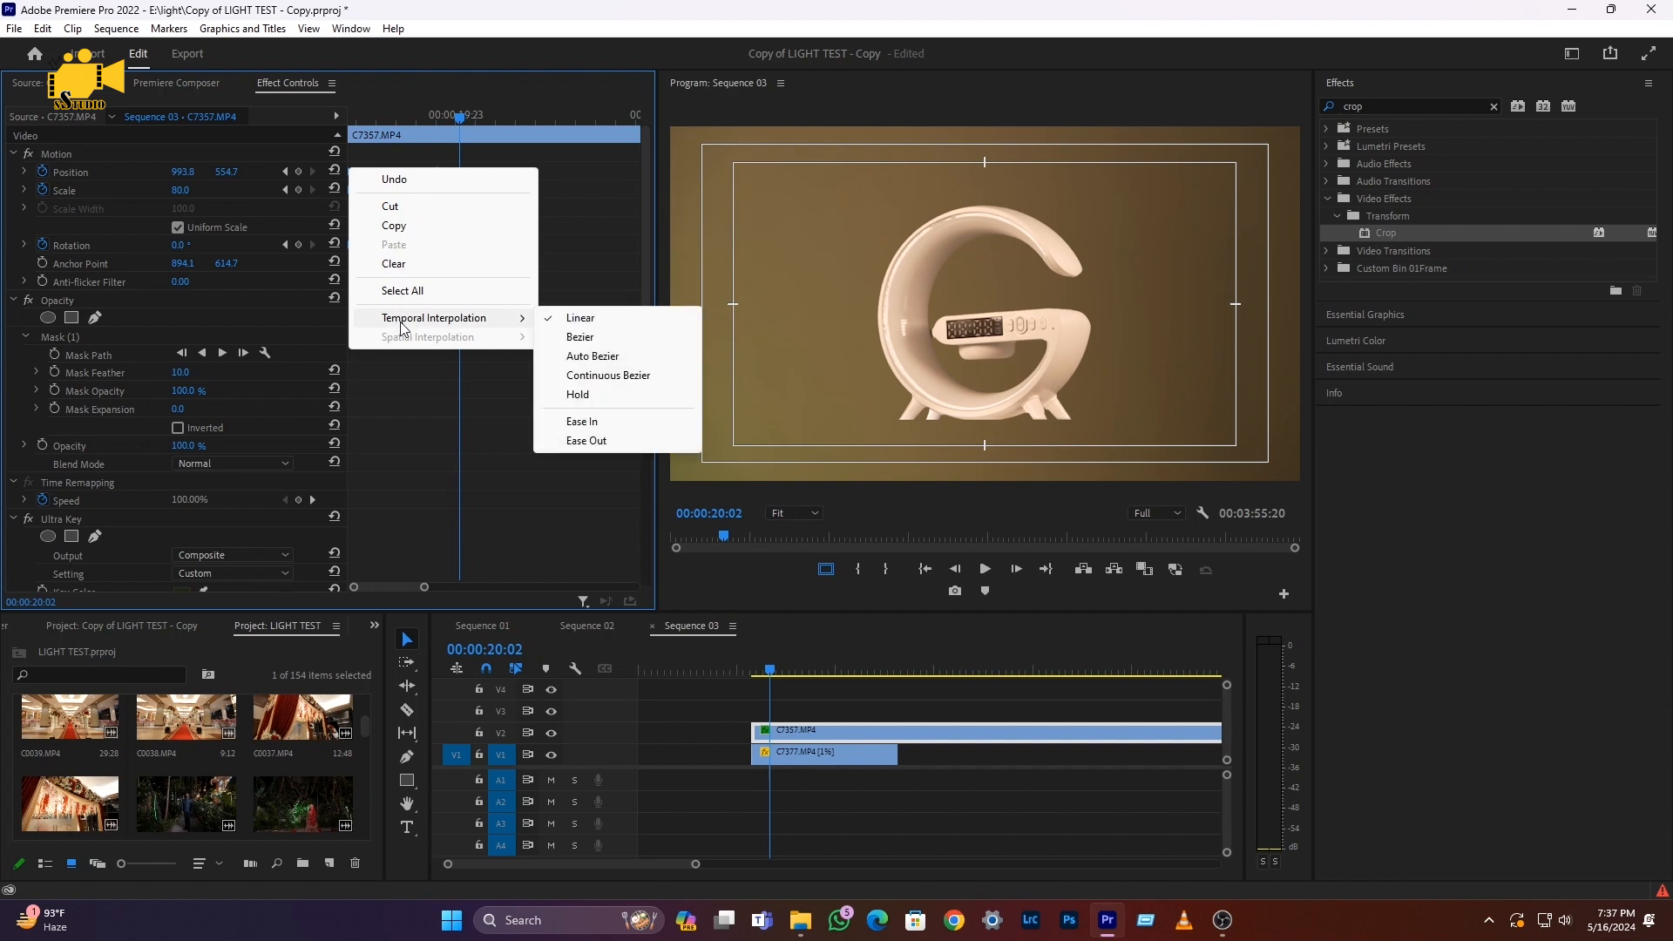
left_click(577, 442)
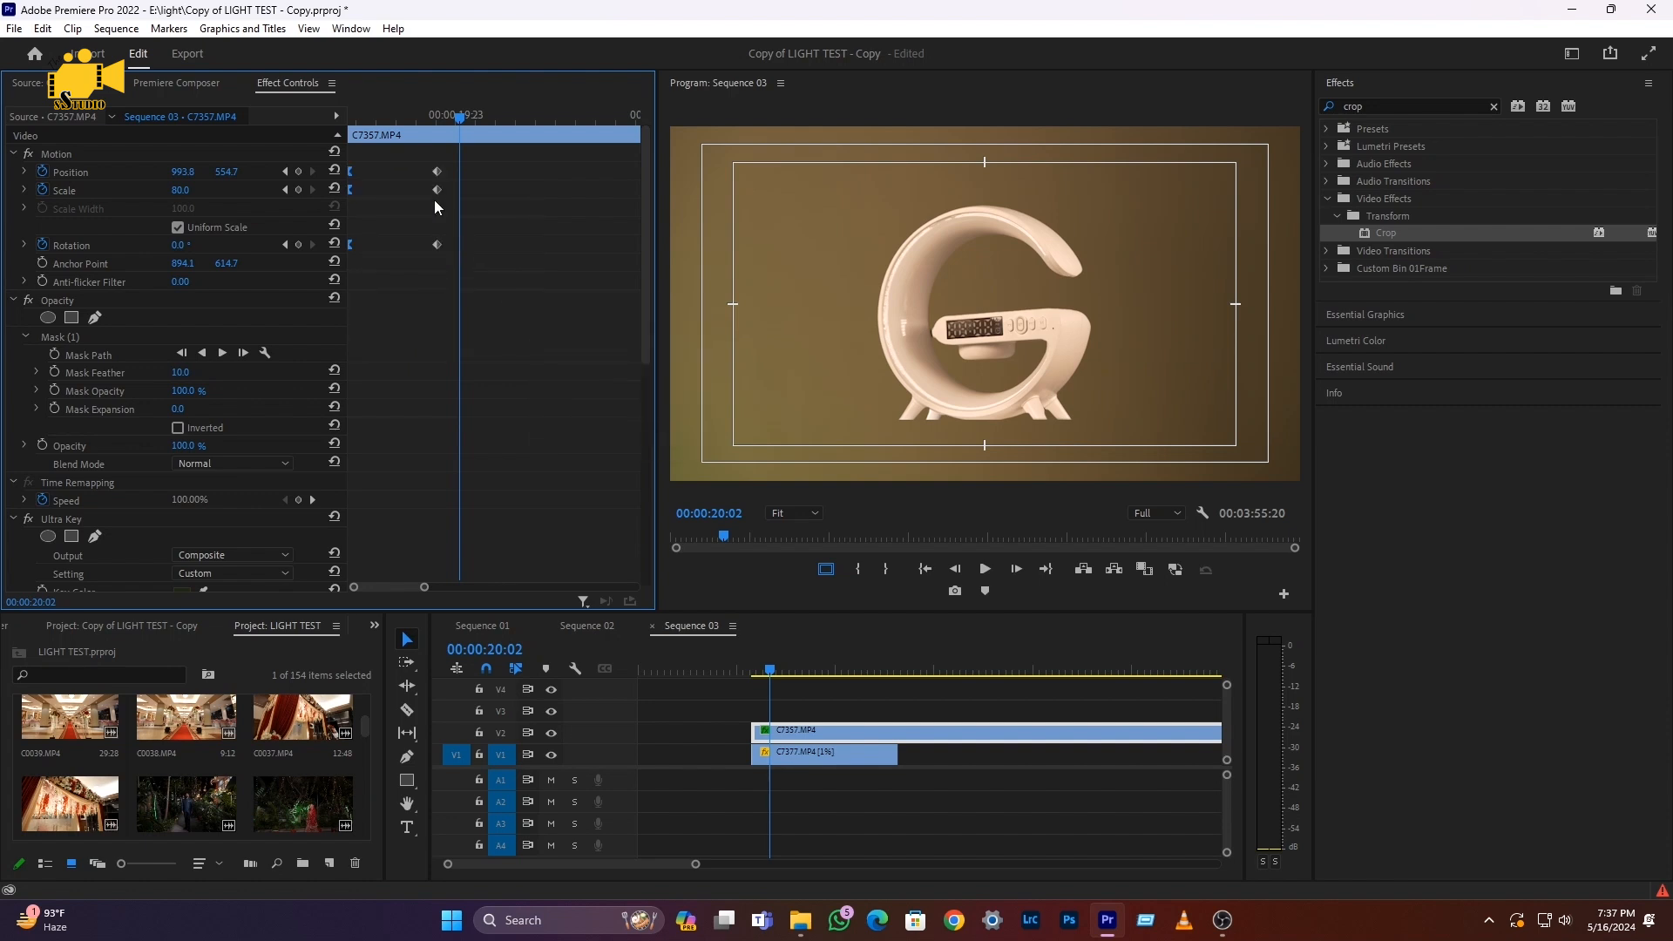
Apply Ease In temporal interpolation to the ending Position, Scale and Rotation keyframes and play back the eased animation
right_click(433, 238)
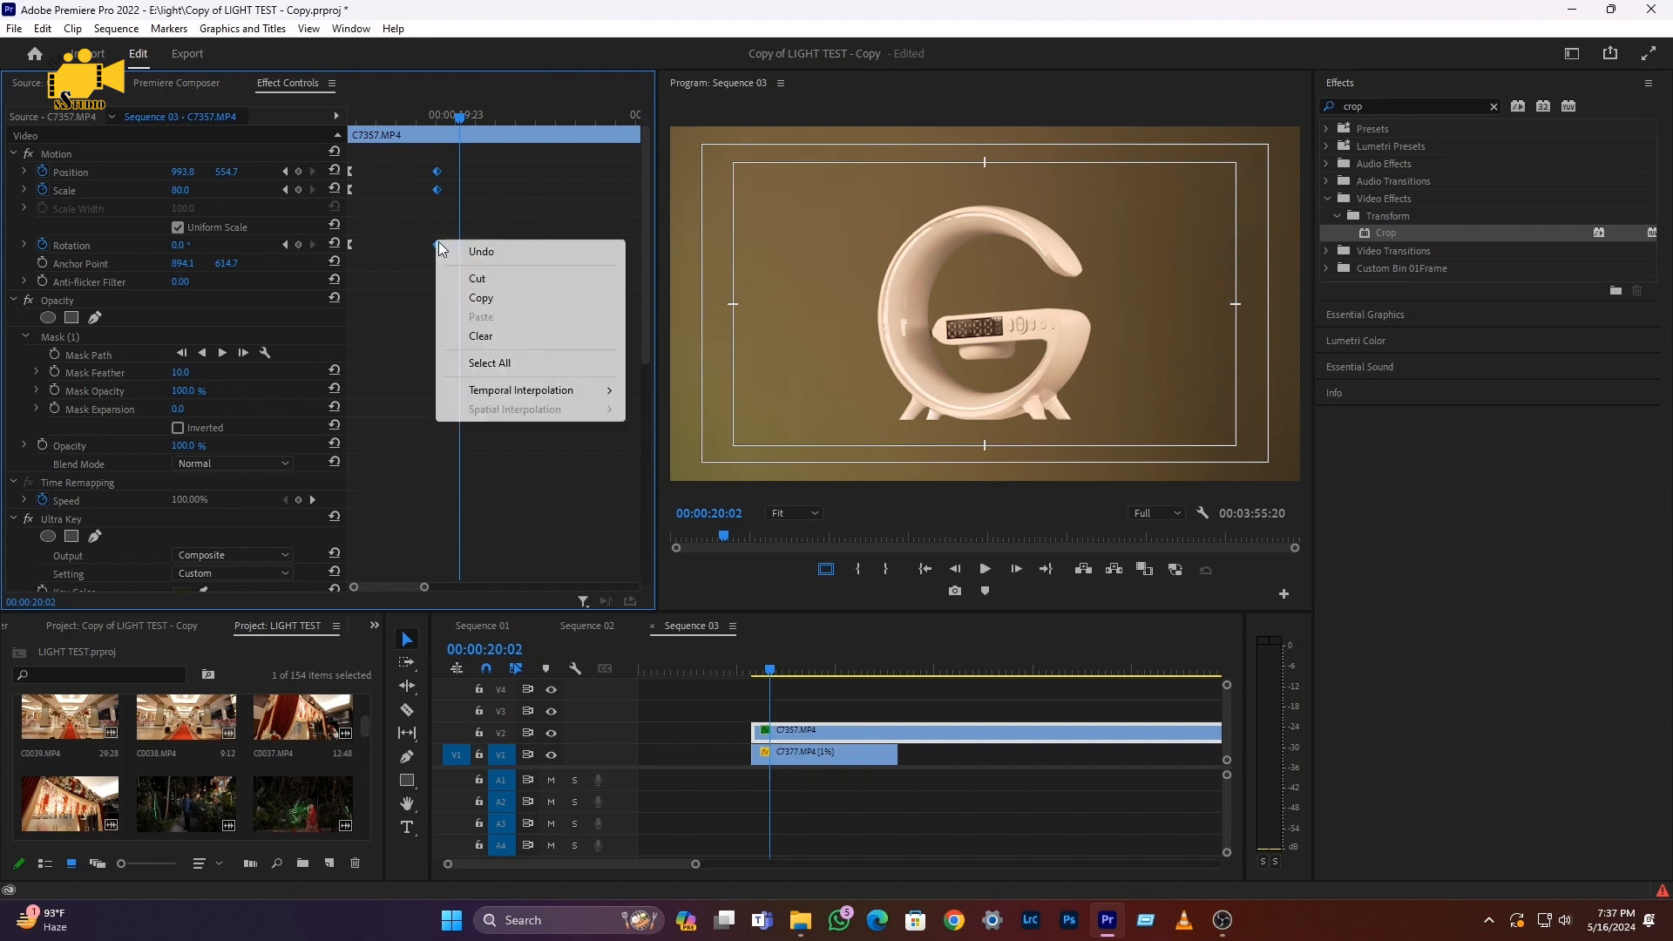
mouse_move(505, 392)
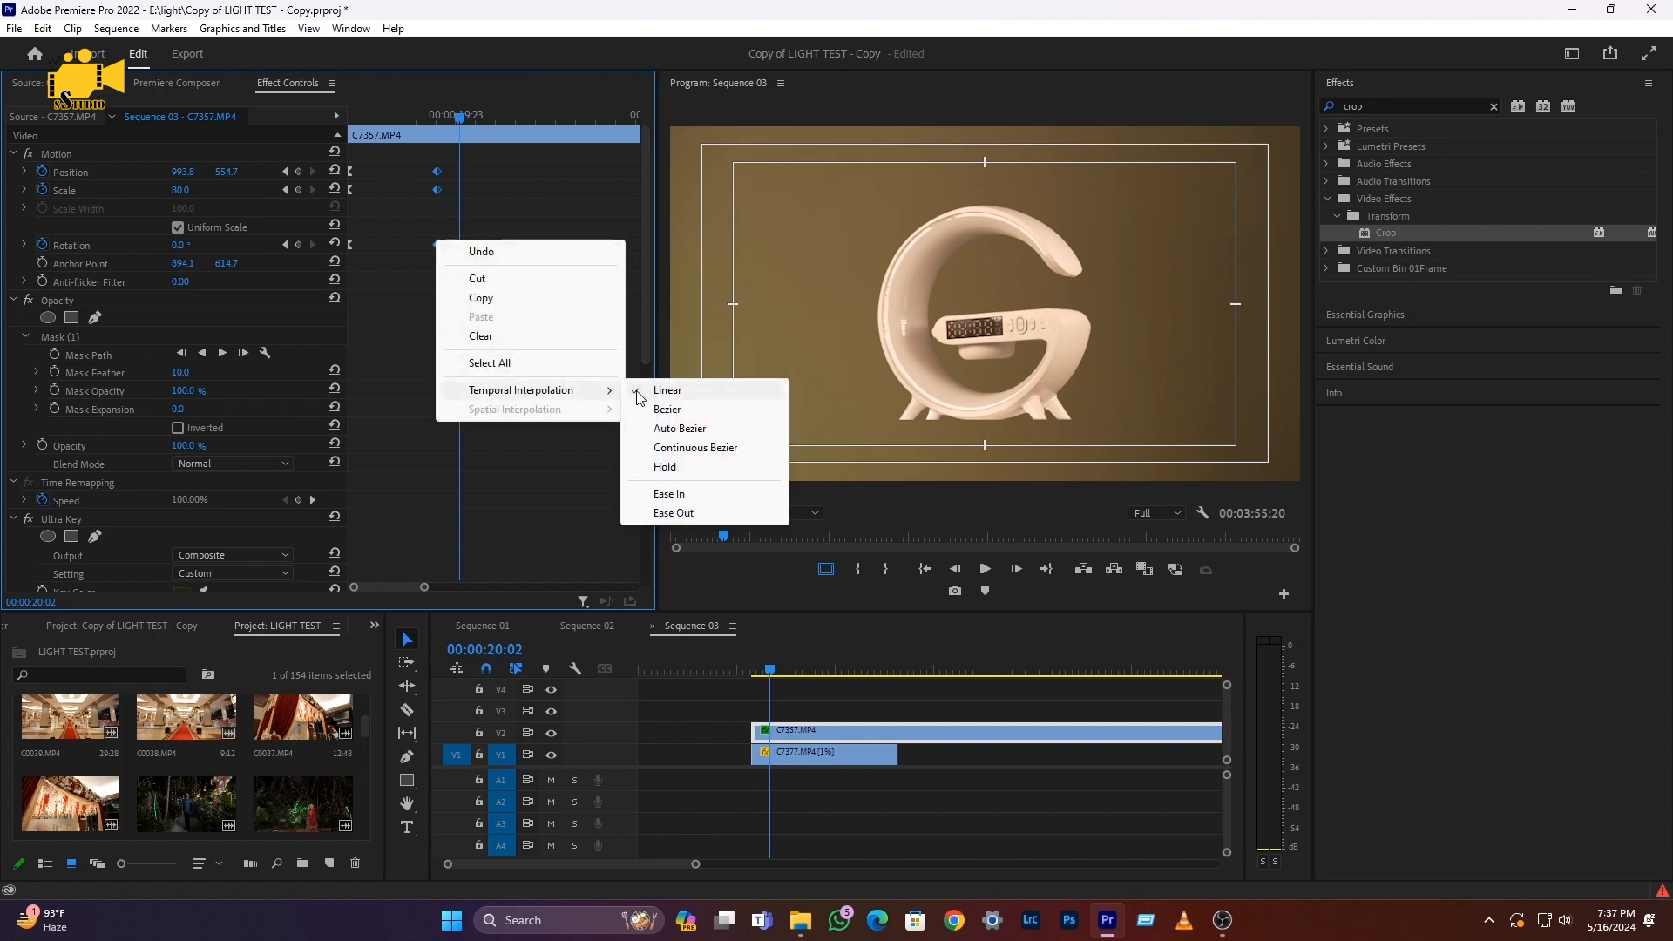
left_click(663, 494)
key("Up")
key("space")
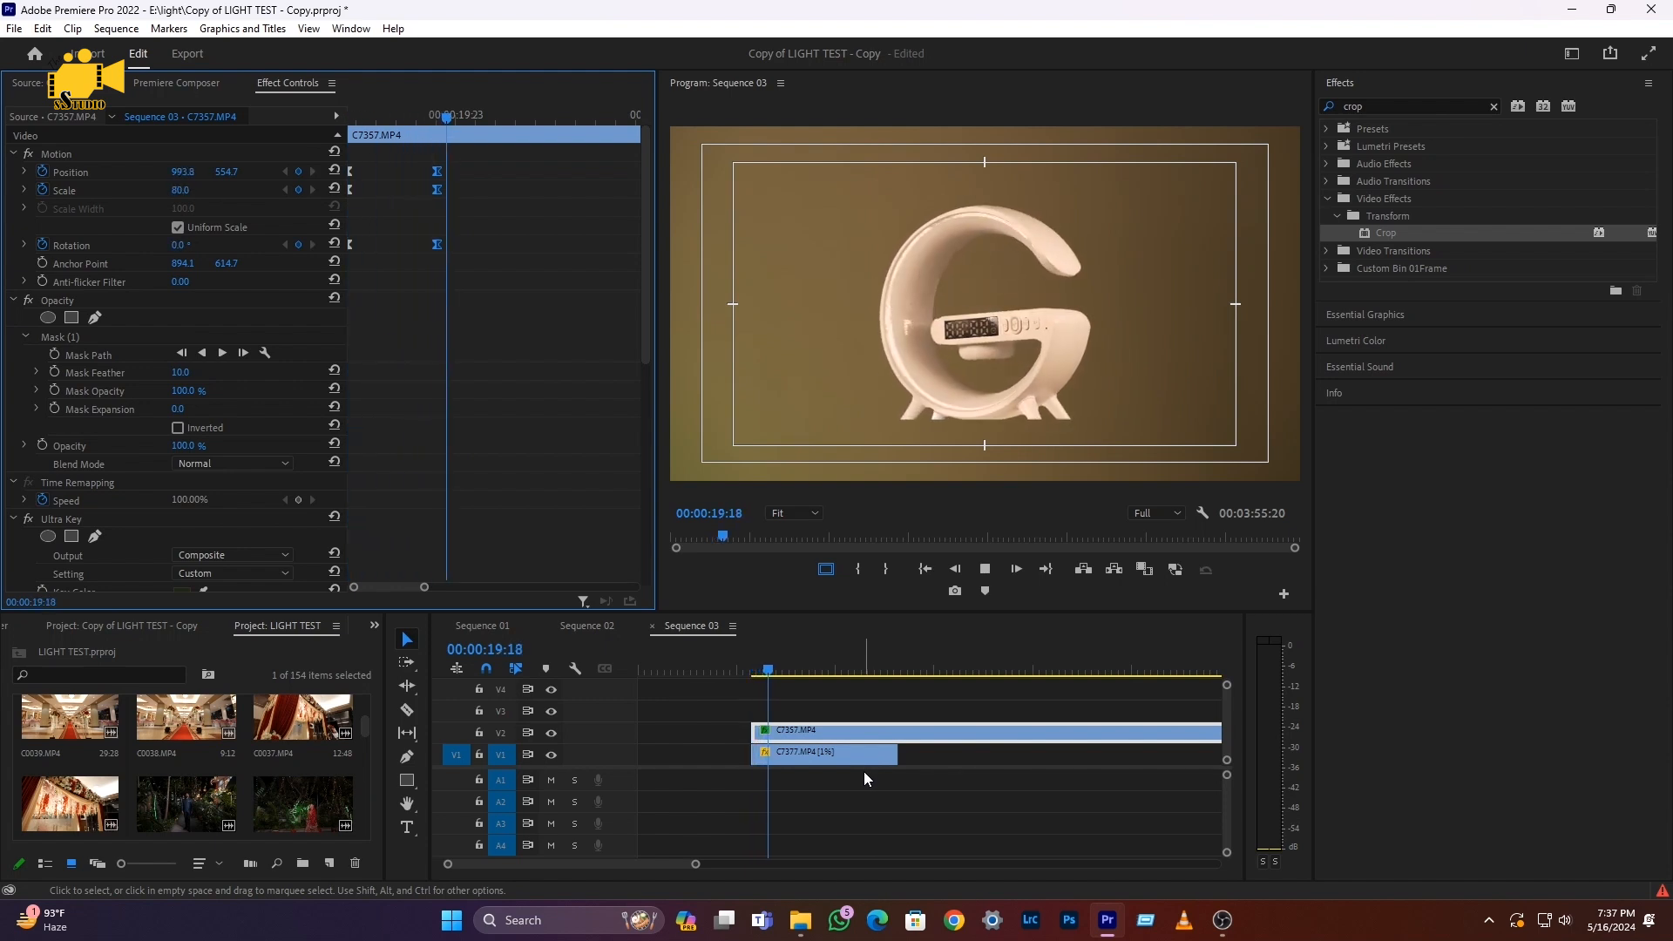
left_click(756, 670)
key("space")
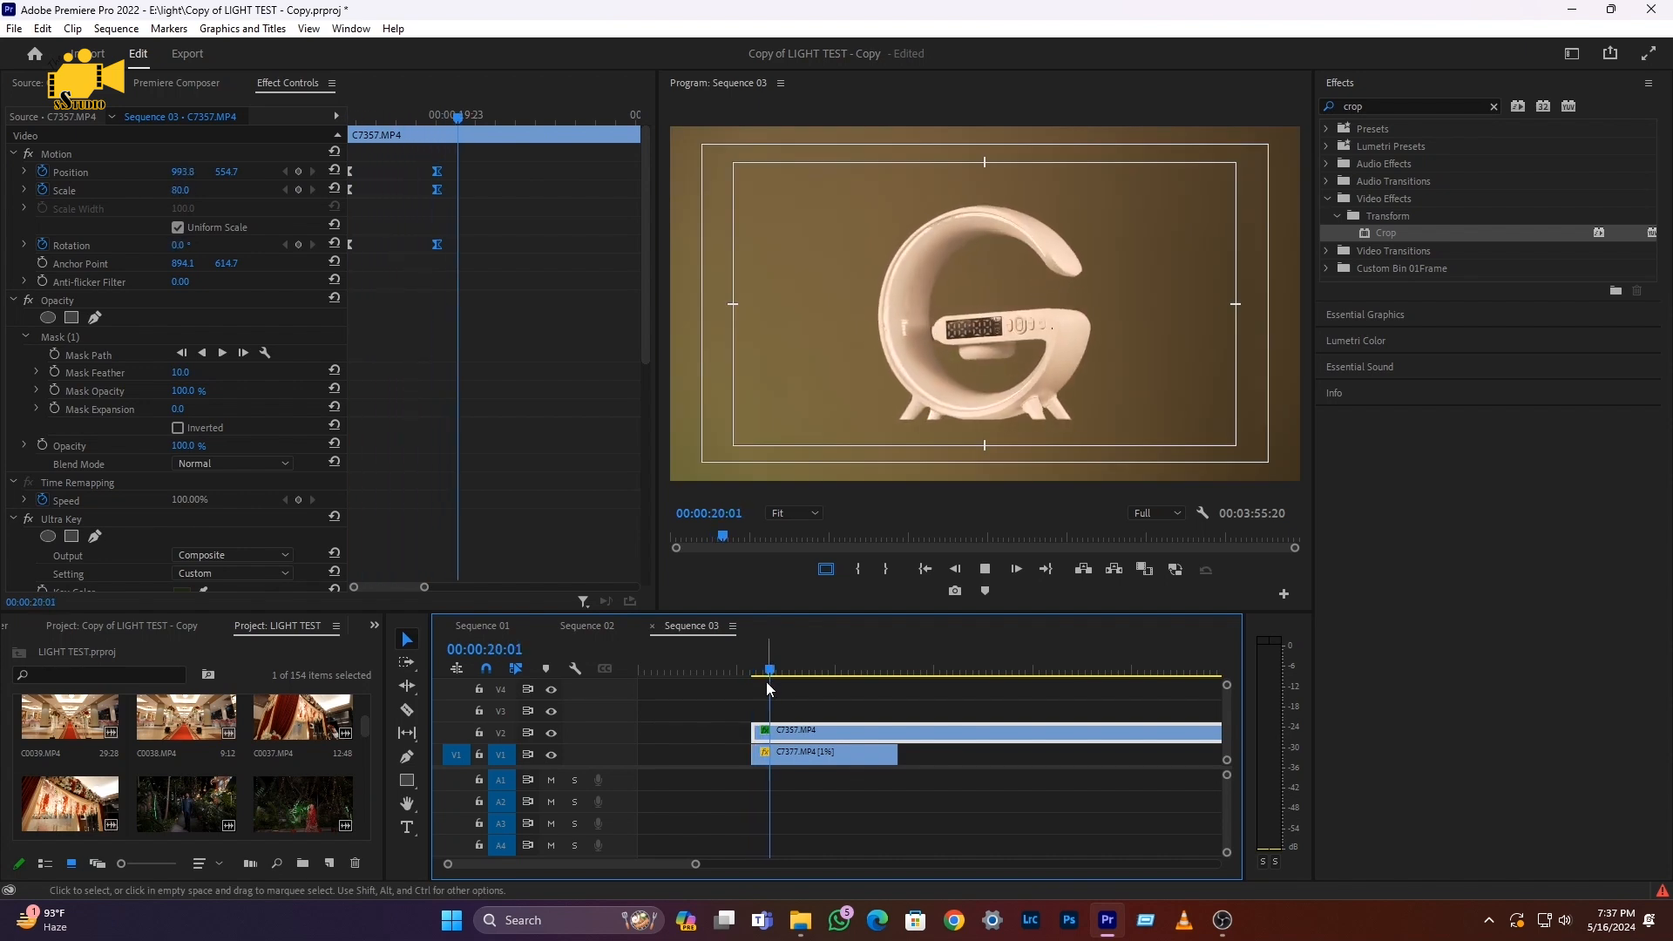
key("space")
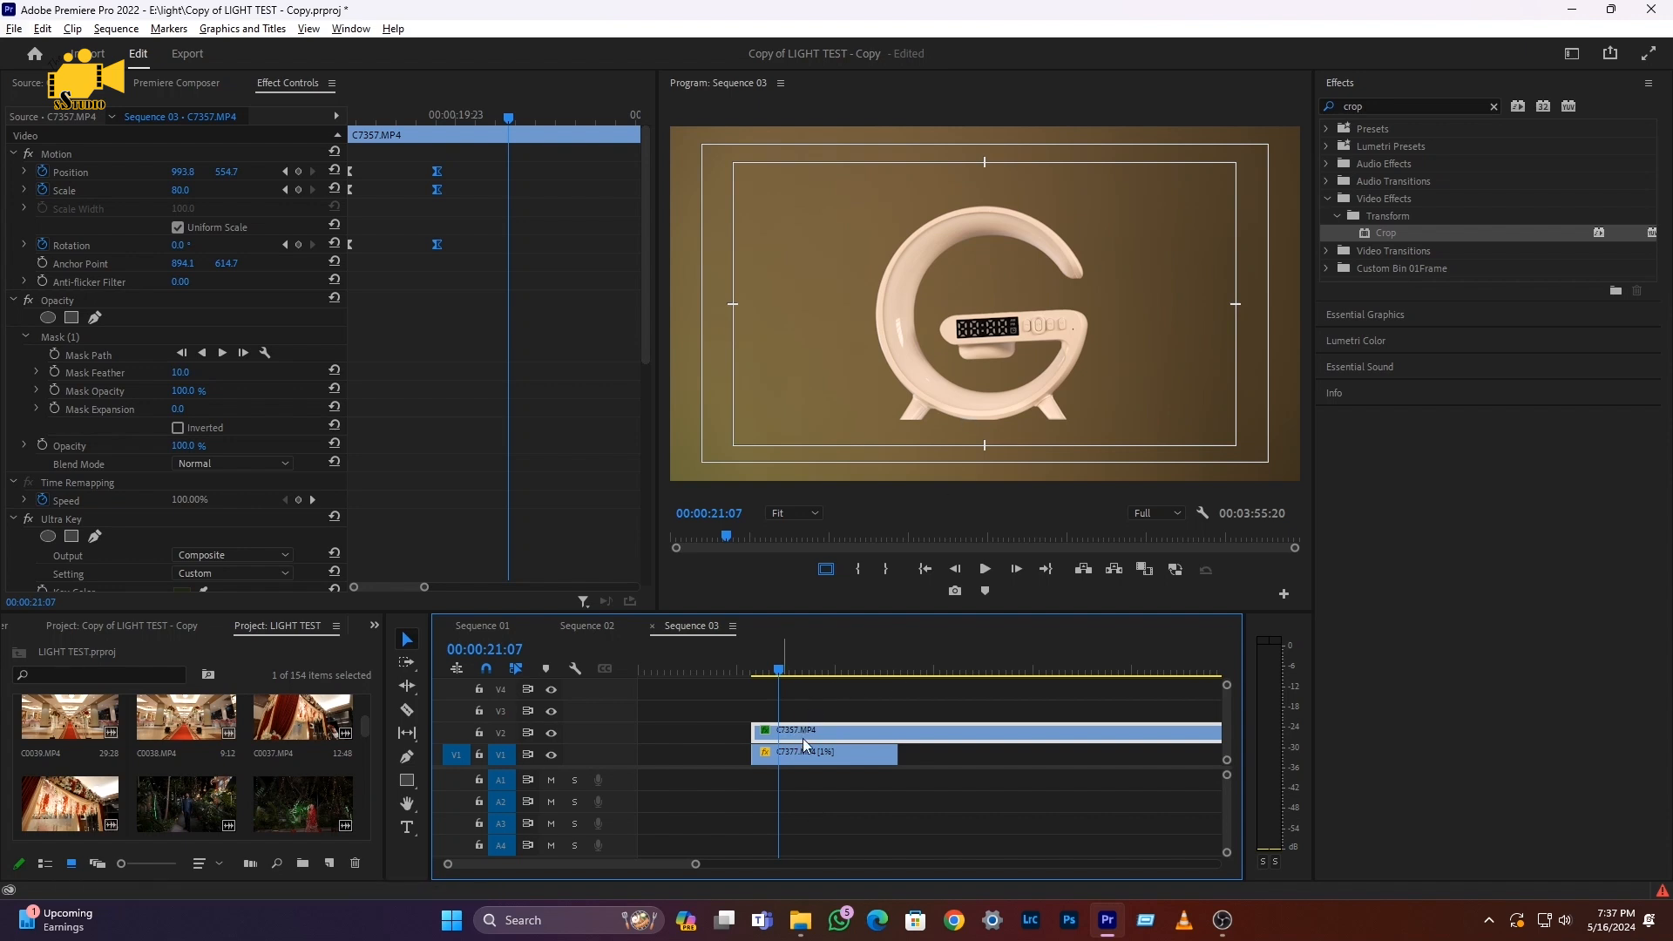
Duplicate C7357.MP4 onto track V3 and add Position, Scale and Rotation keyframes to the copy at 00:00:19:20
left_click_drag(806, 739, 767, 675)
key("space")
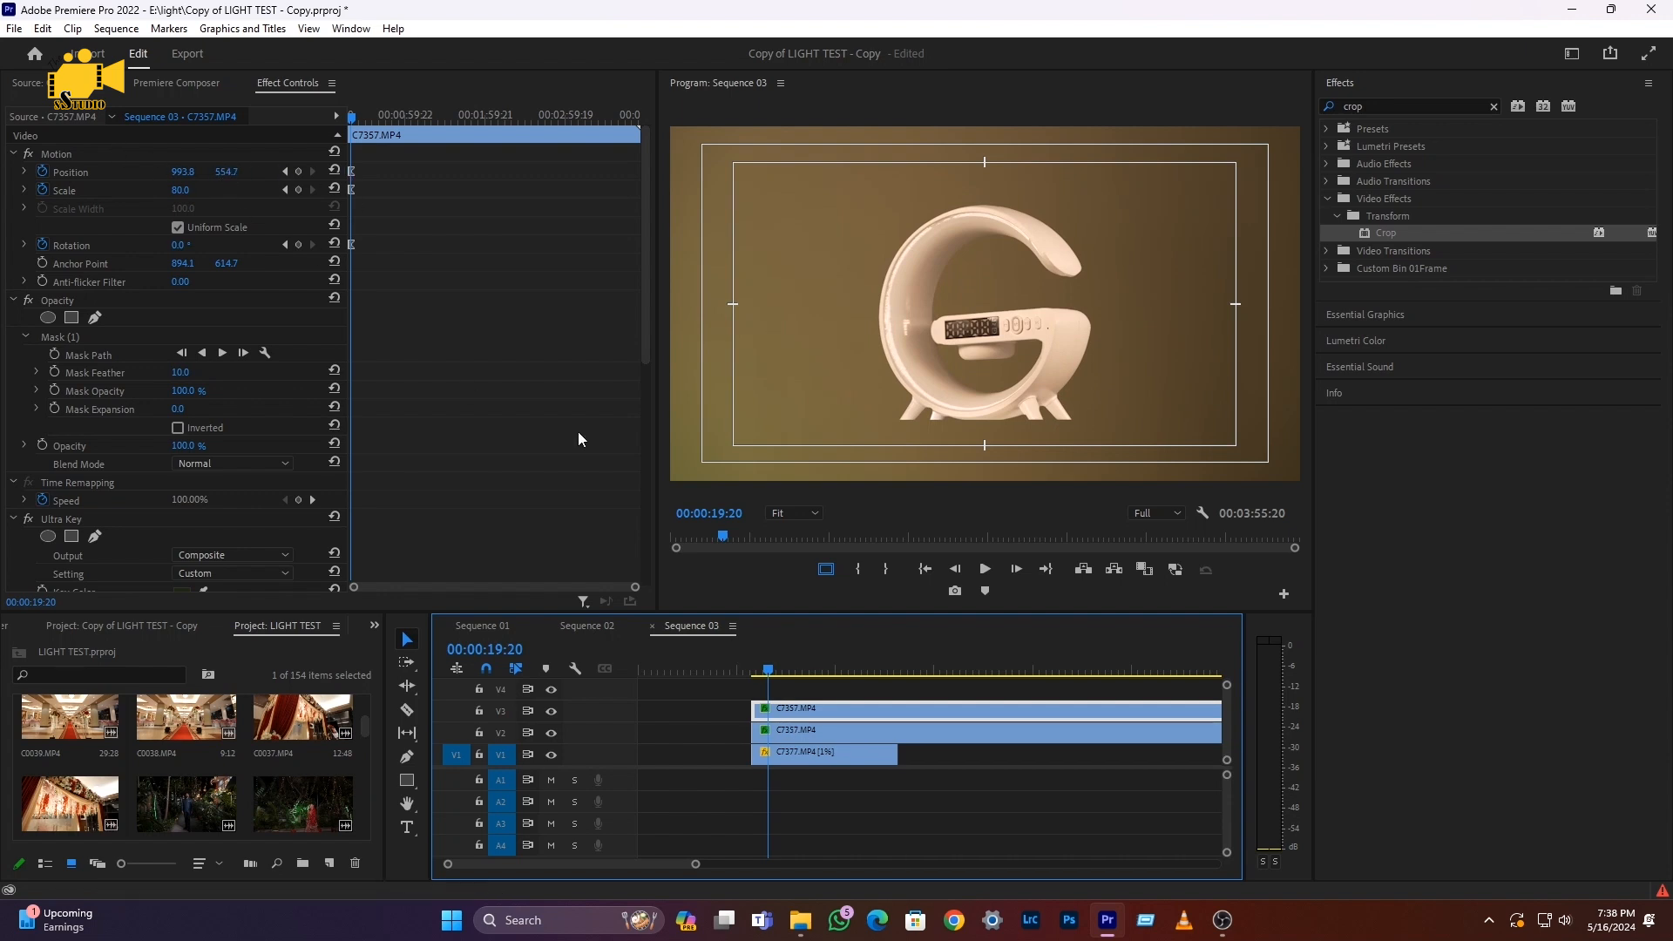
left_click(297, 172)
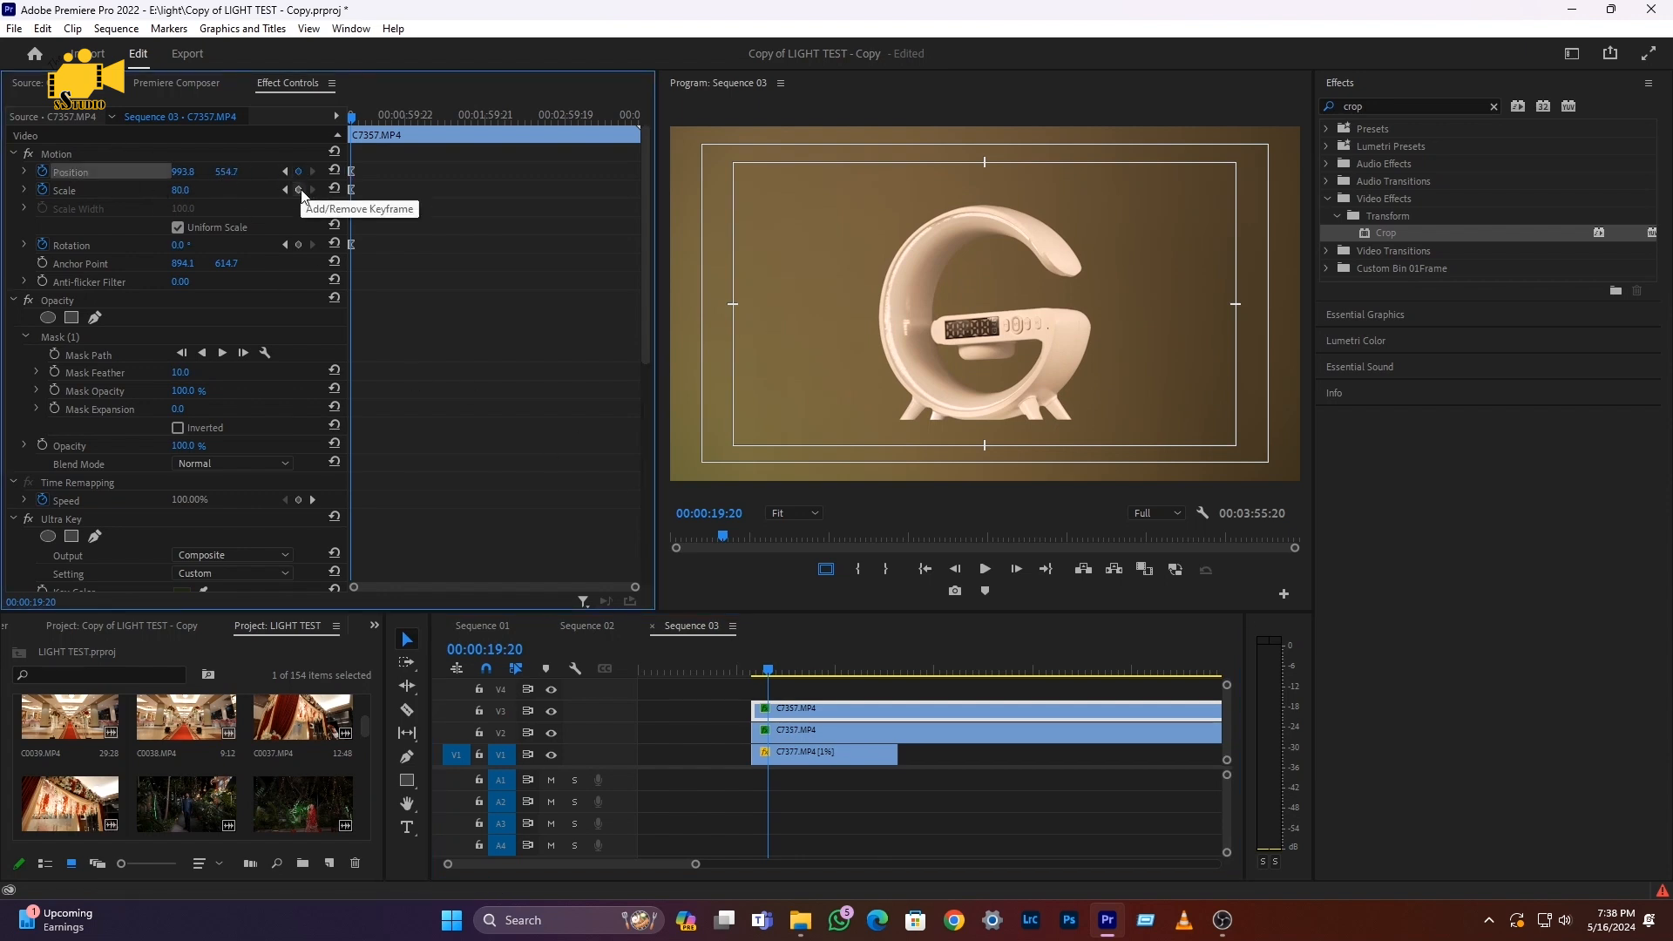
left_click(299, 189)
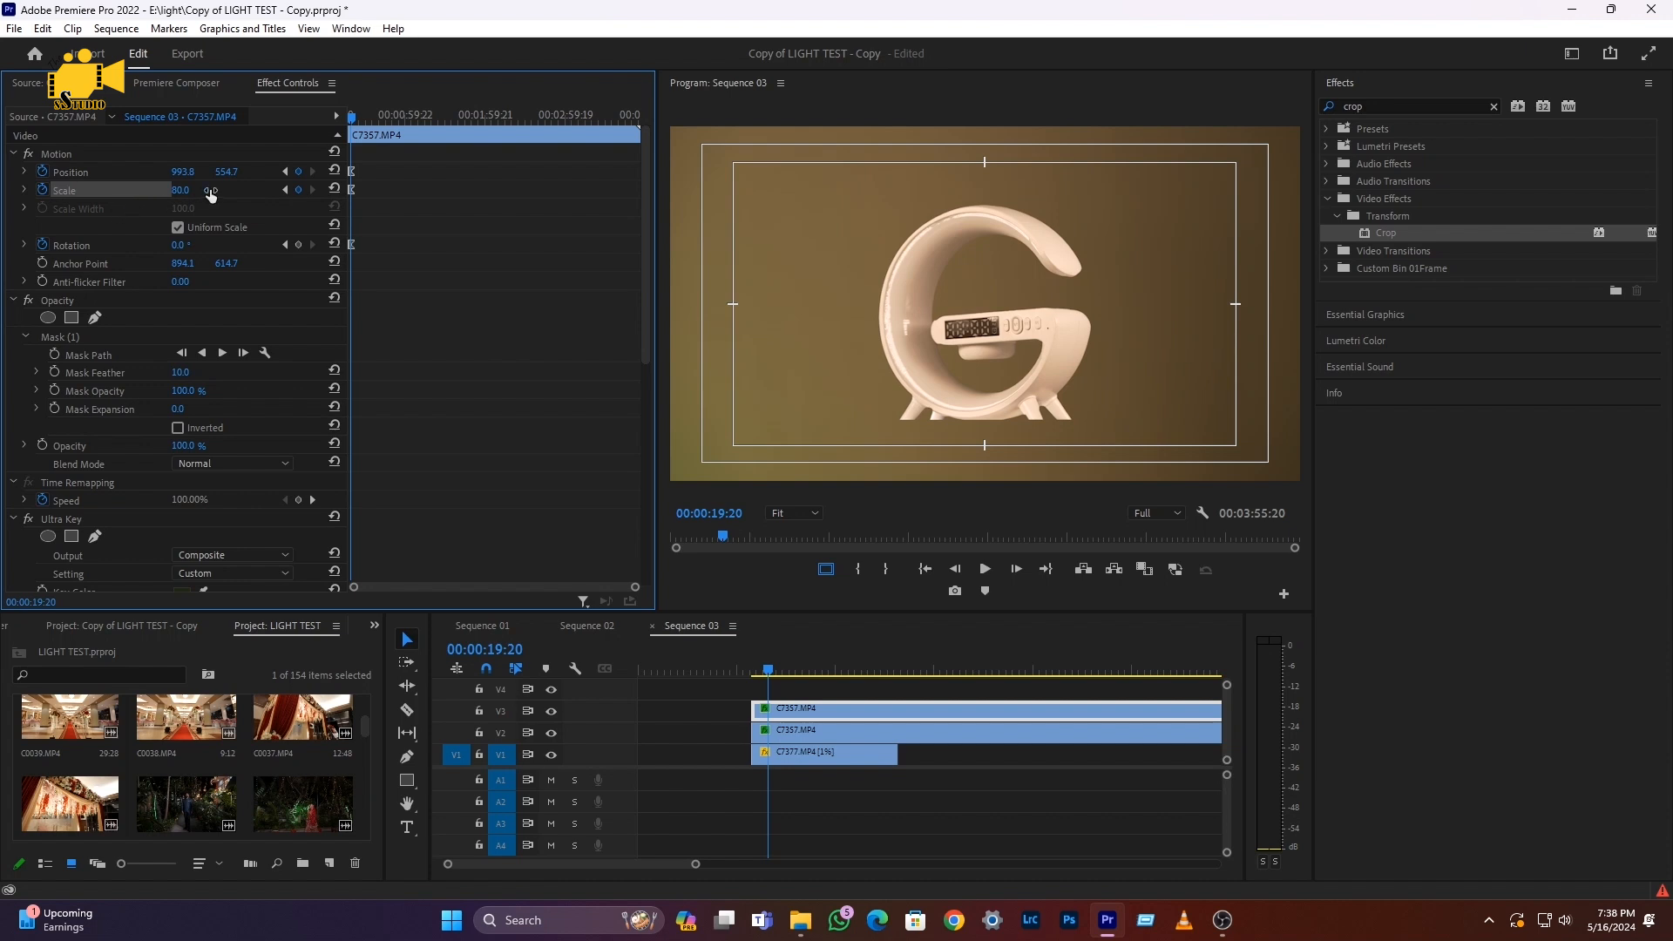
left_click_drag(635, 587, 525, 597)
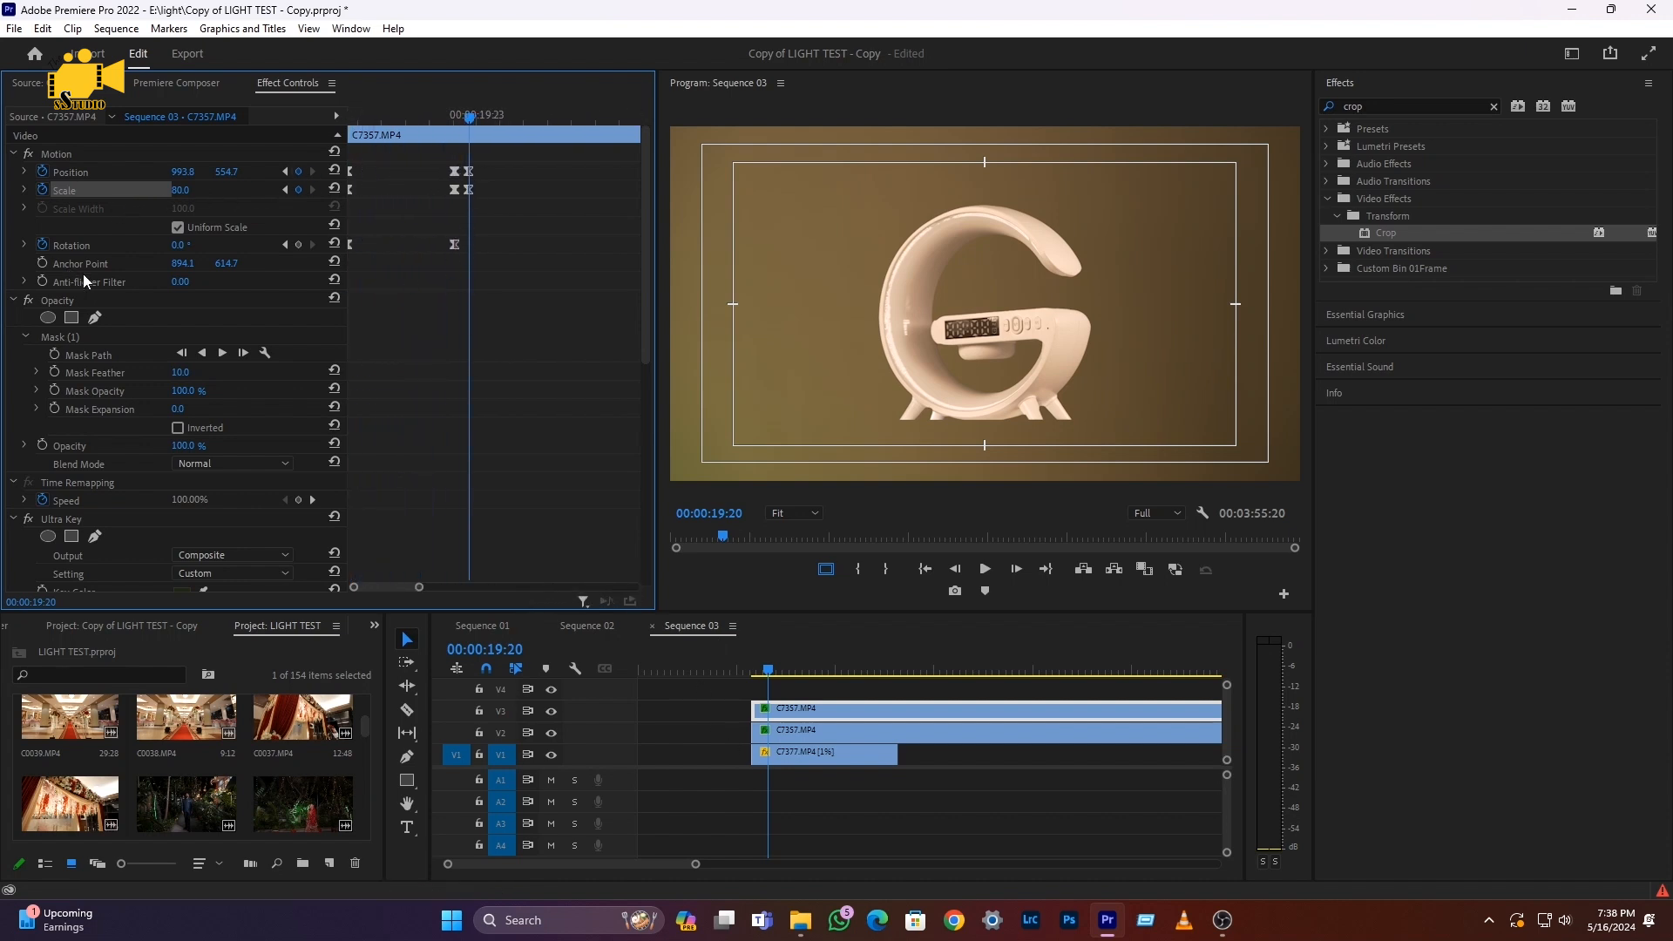
left_click(298, 245)
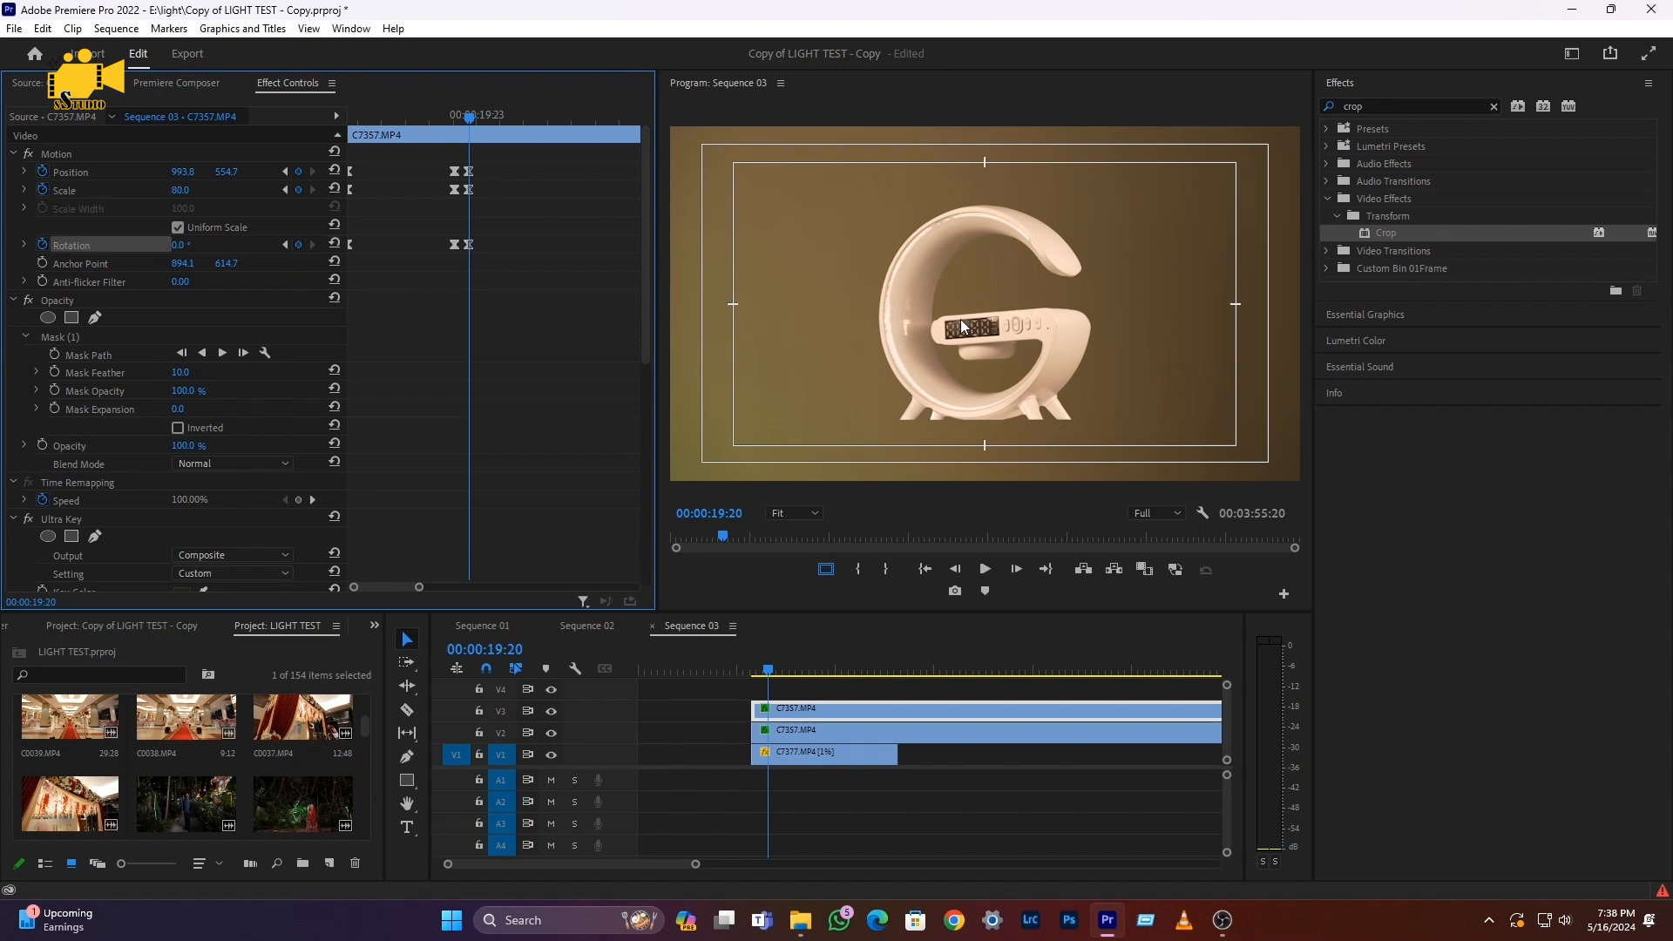
Set the V3 lamp's horizontal Position to 1508.8 at 00:00:20:07 and play back the sideways move
key("space")
key("space")
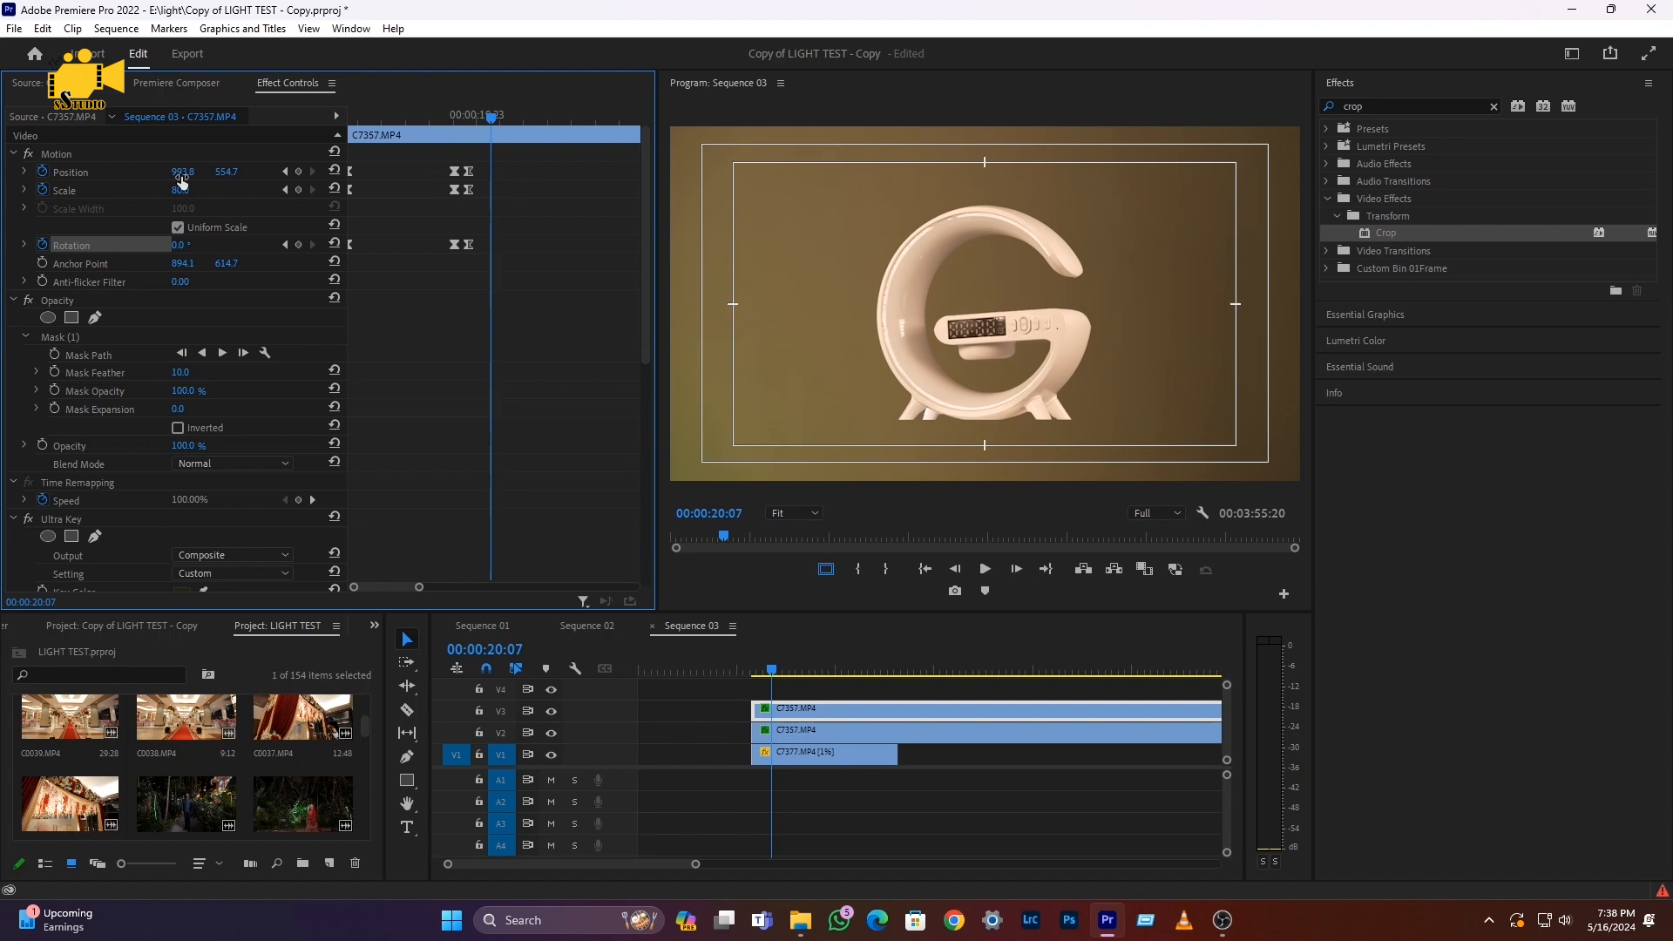
left_click_drag(175, 172, 656, 172)
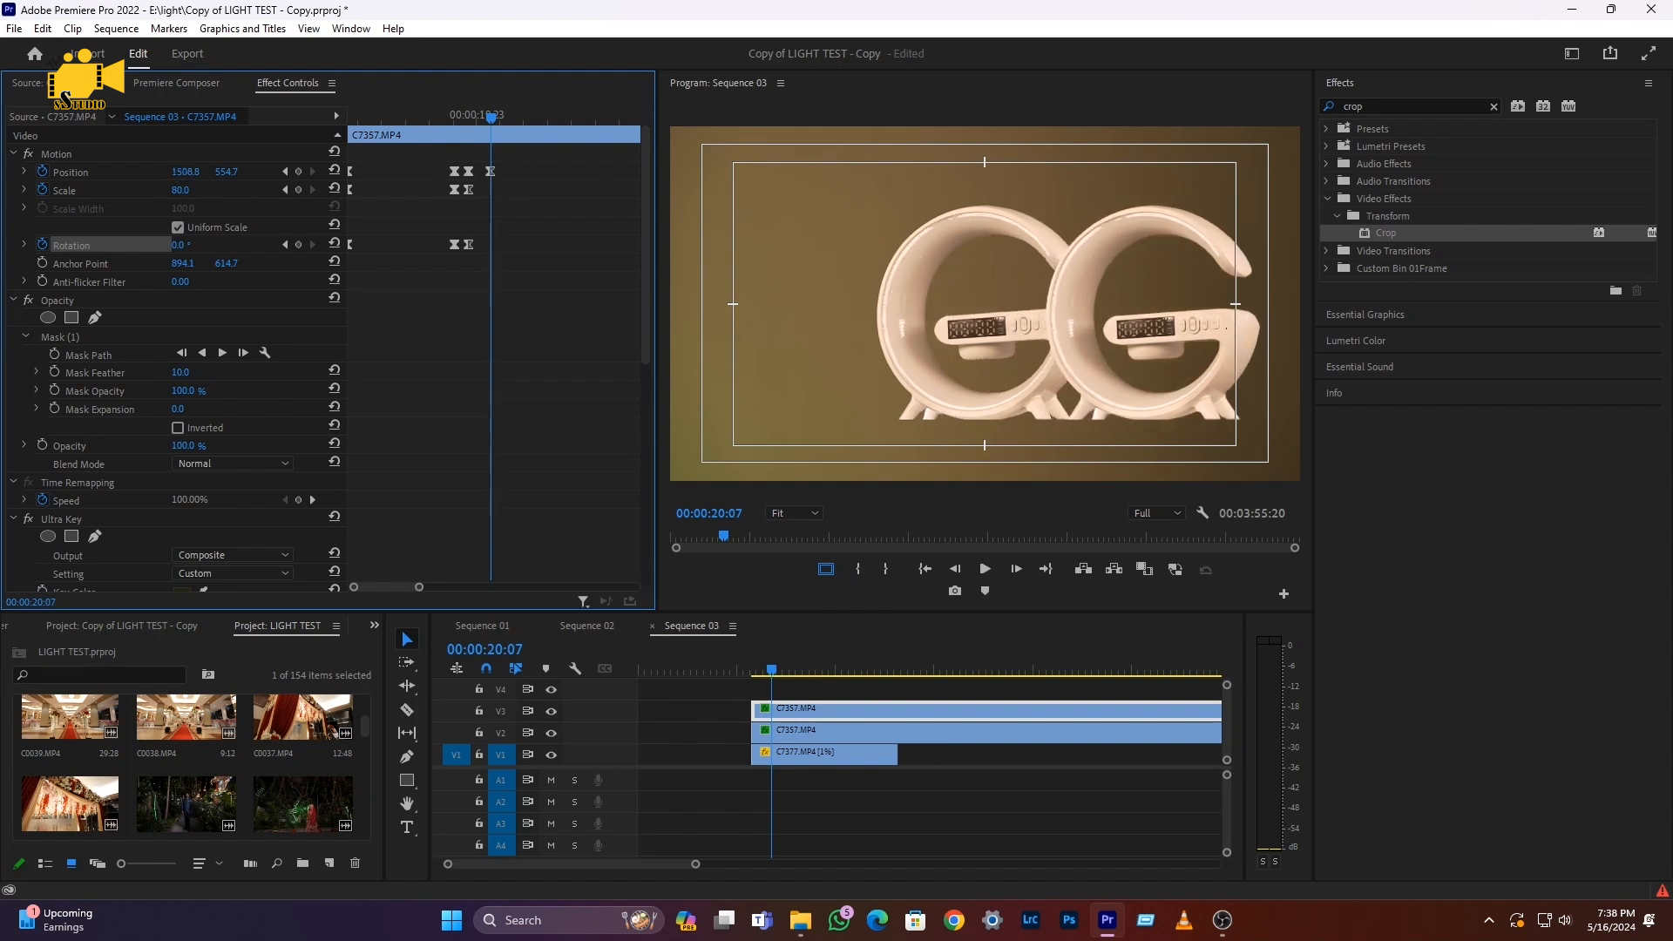
left_click(767, 670)
key("space")
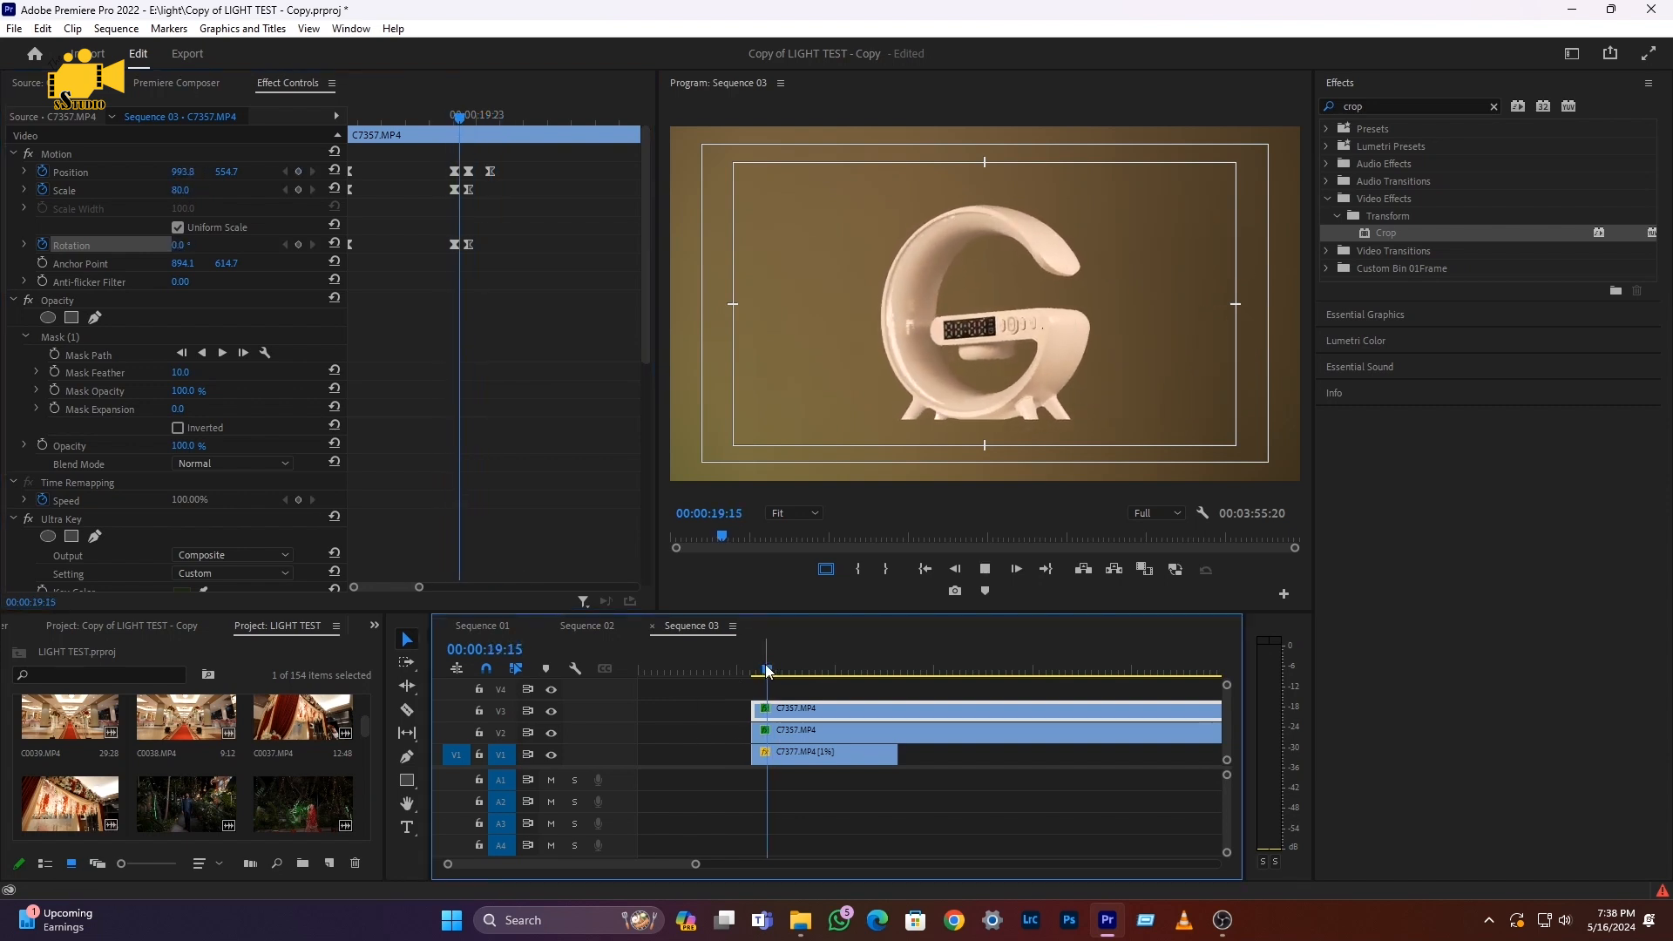
left_click(765, 670)
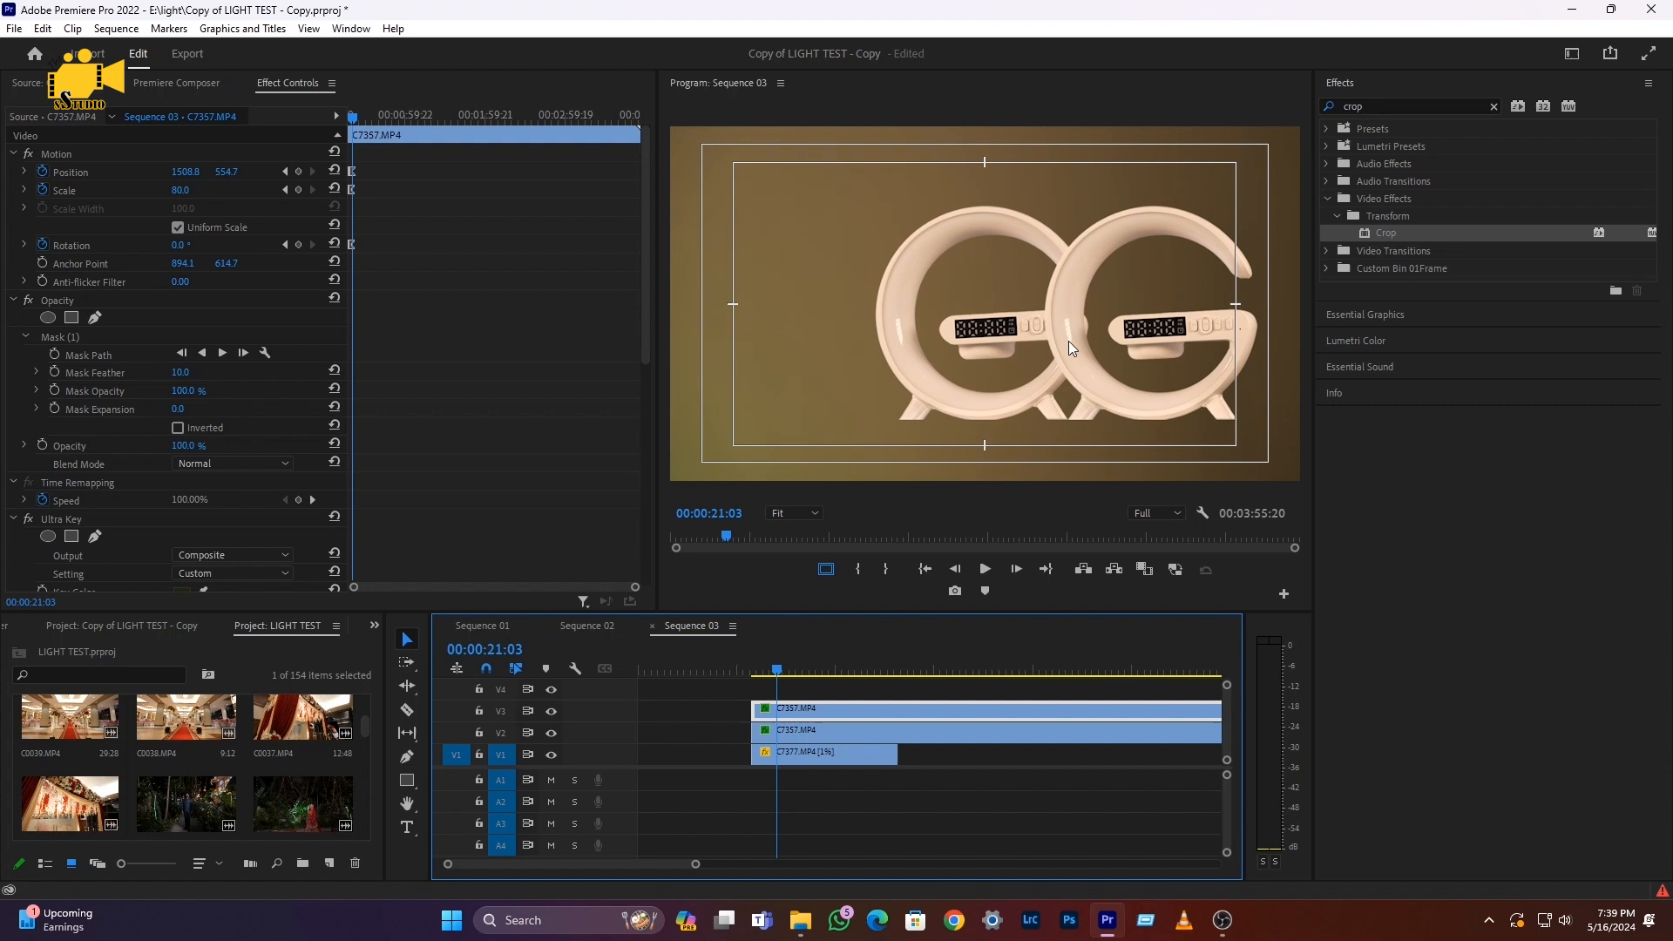
Duplicate the V3 lamp clip onto track V4 and hide track V3
left_click(550, 710)
left_click(549, 710)
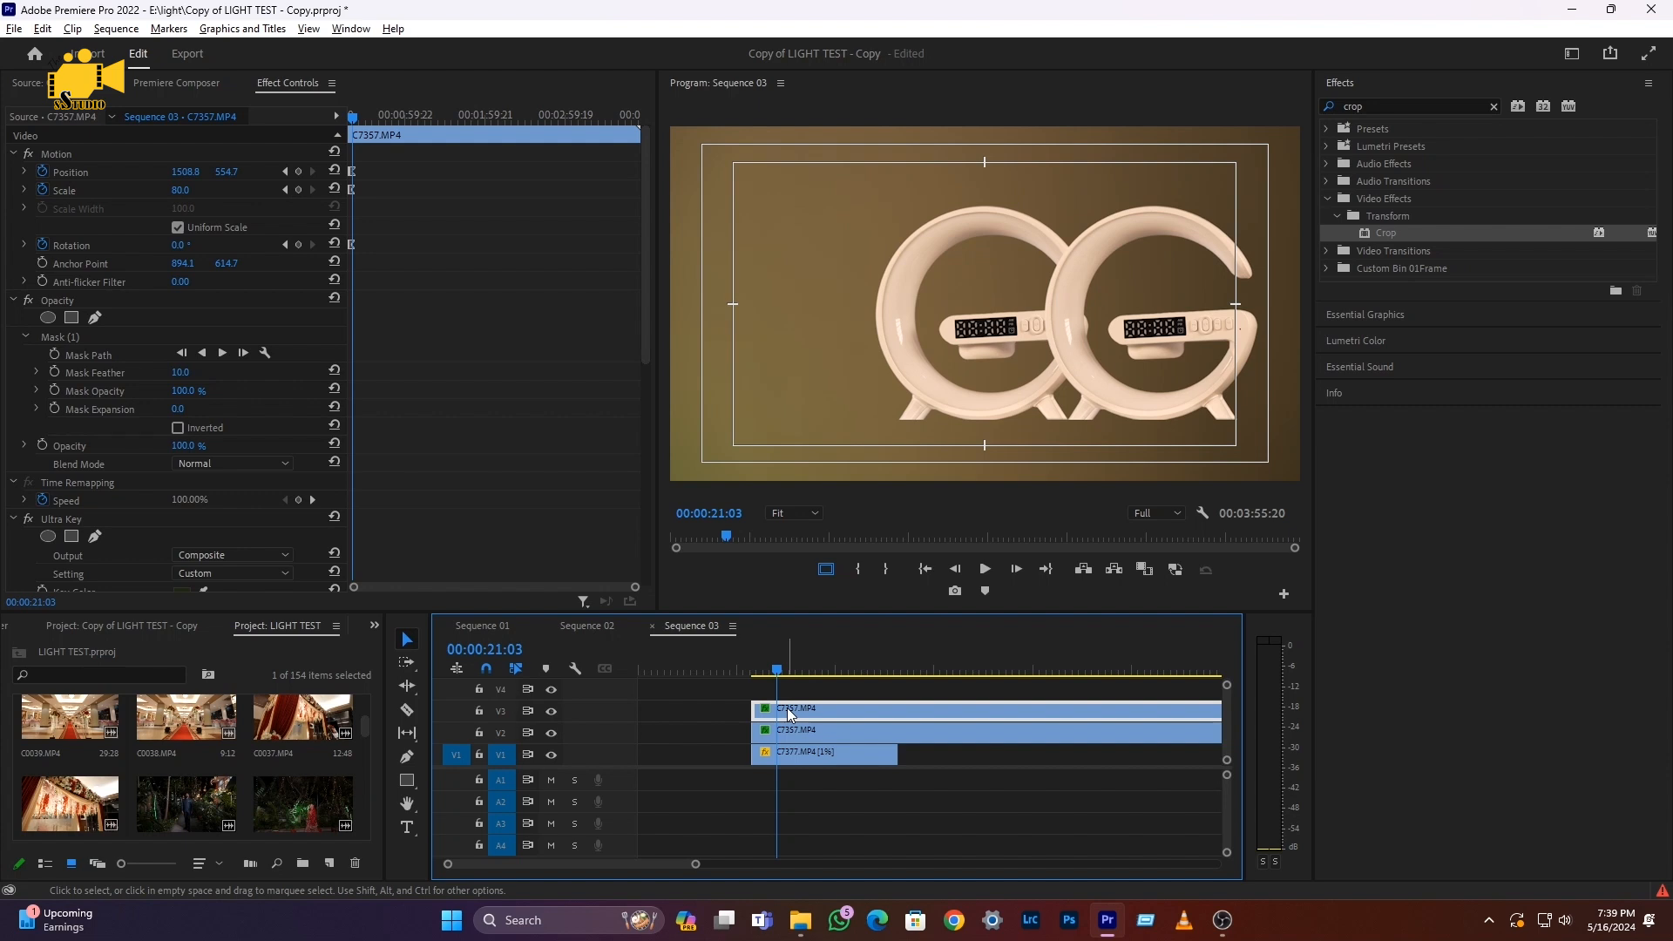
left_click_drag(789, 715, 786, 694)
left_click(549, 711)
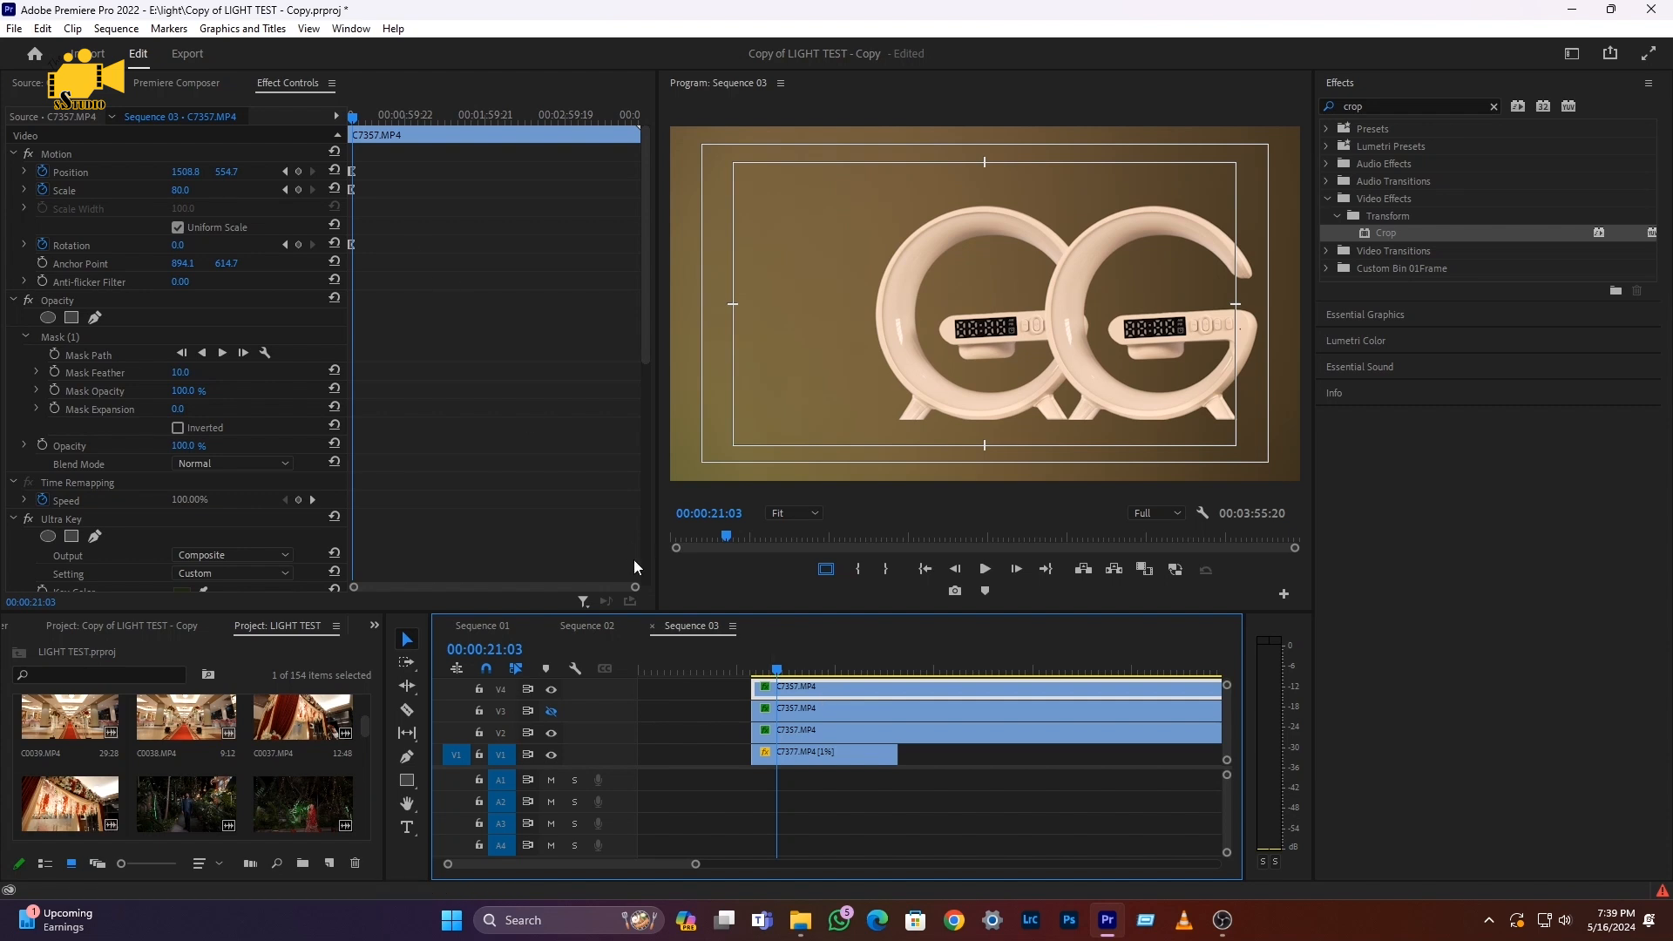
Replace the V4 lamp's Position keyframe at 00:00:20:07 with one that shifts the lamp to the left side of the frame
left_click_drag(636, 587, 420, 585)
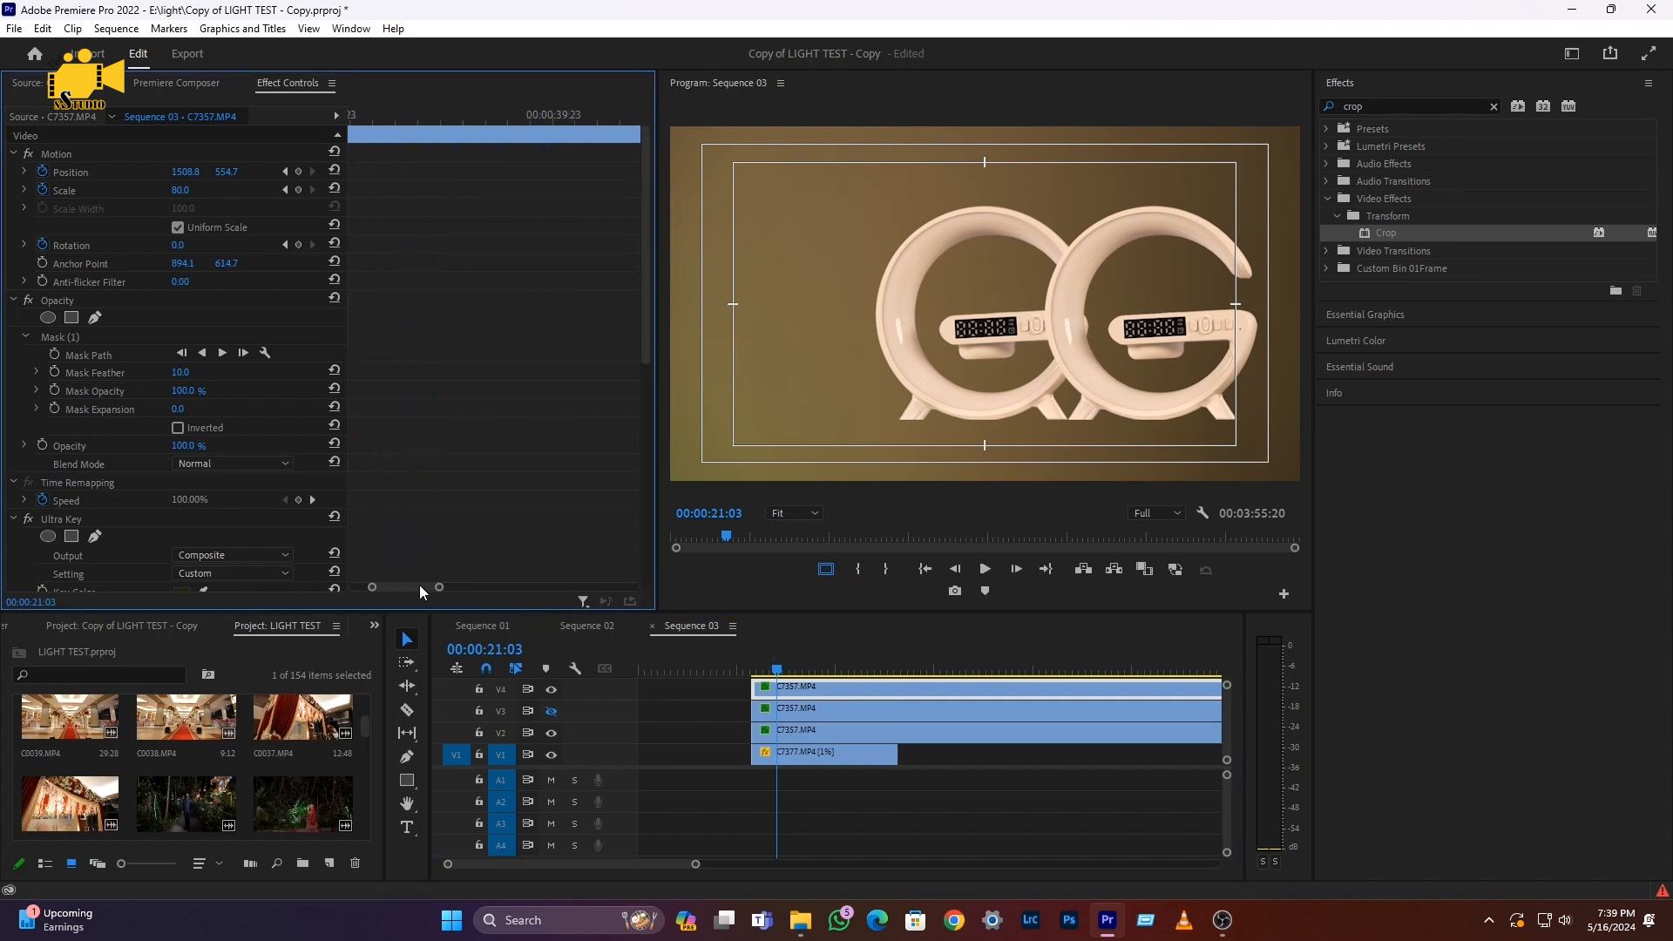
left_click(766, 664)
left_click_drag(769, 663, 776, 659)
left_click(483, 172)
key("Left")
key("Left")
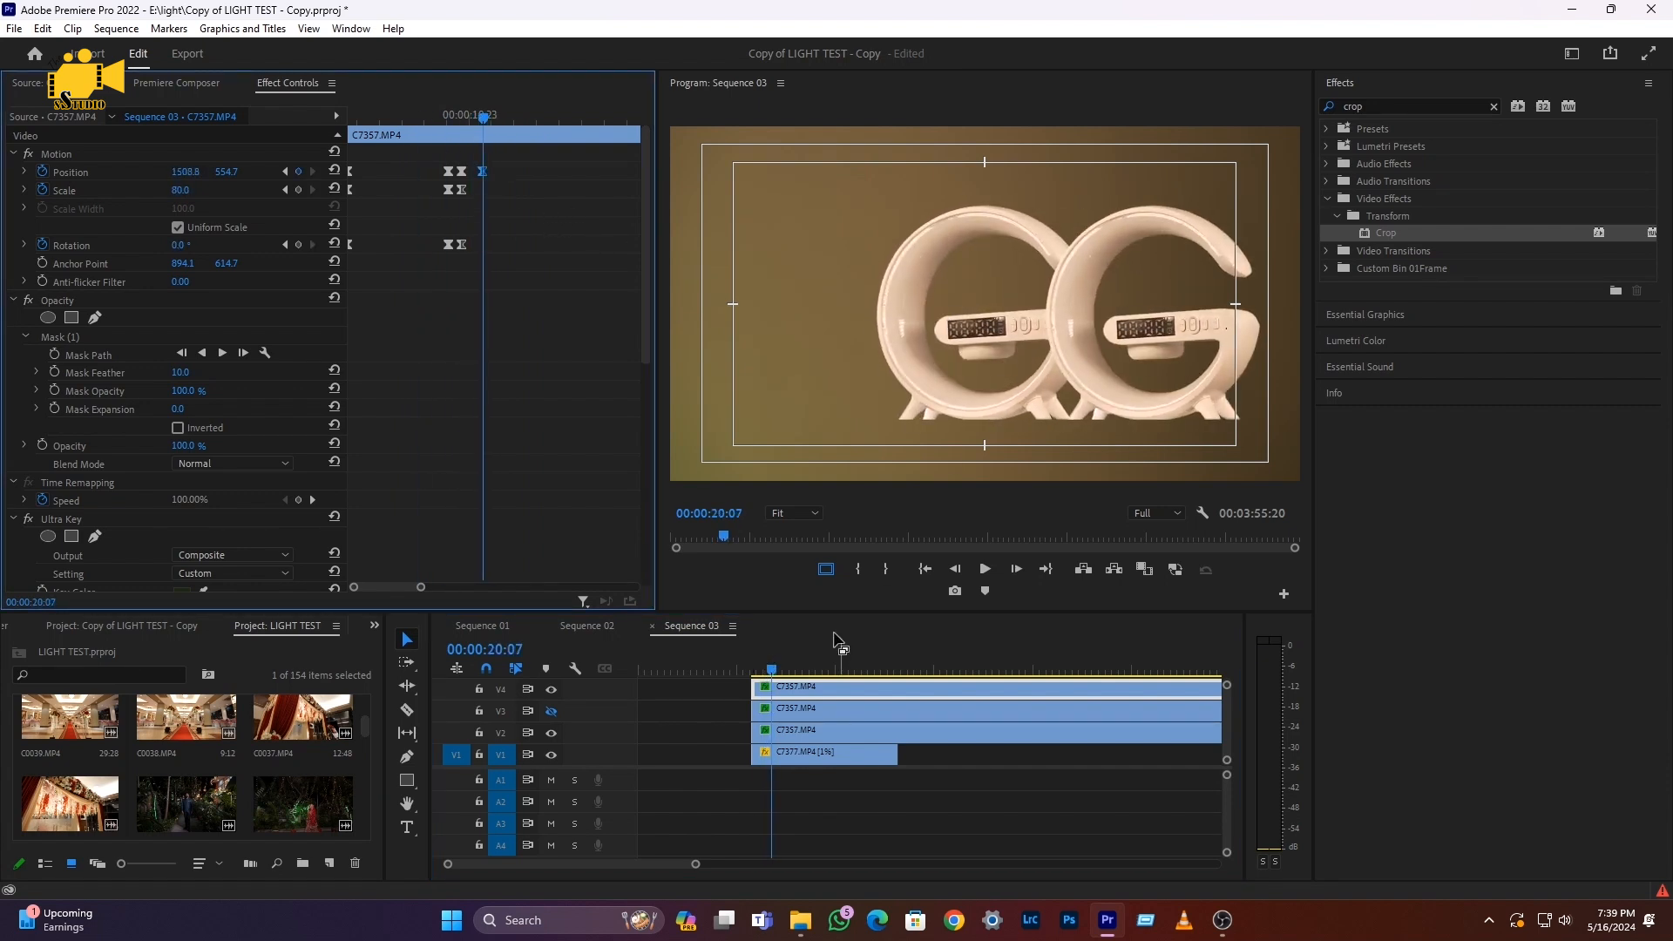
left_click(476, 119)
left_click_drag(477, 119, 463, 119)
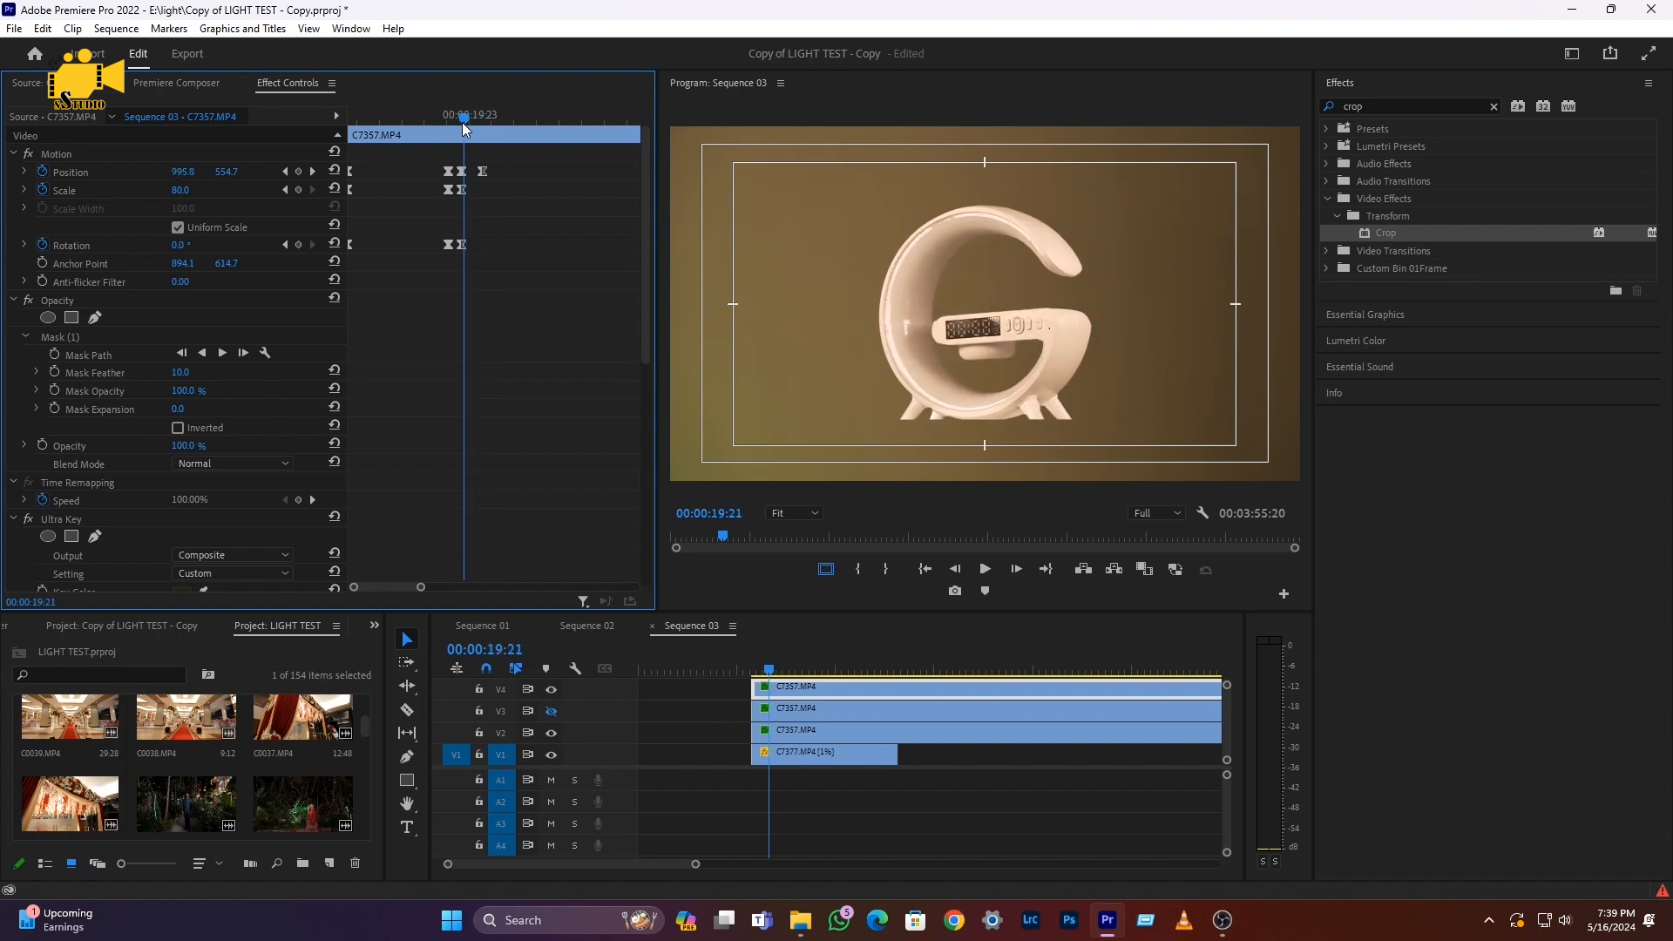
left_click(481, 172)
key("Left")
left_click(482, 172)
key("Delete")
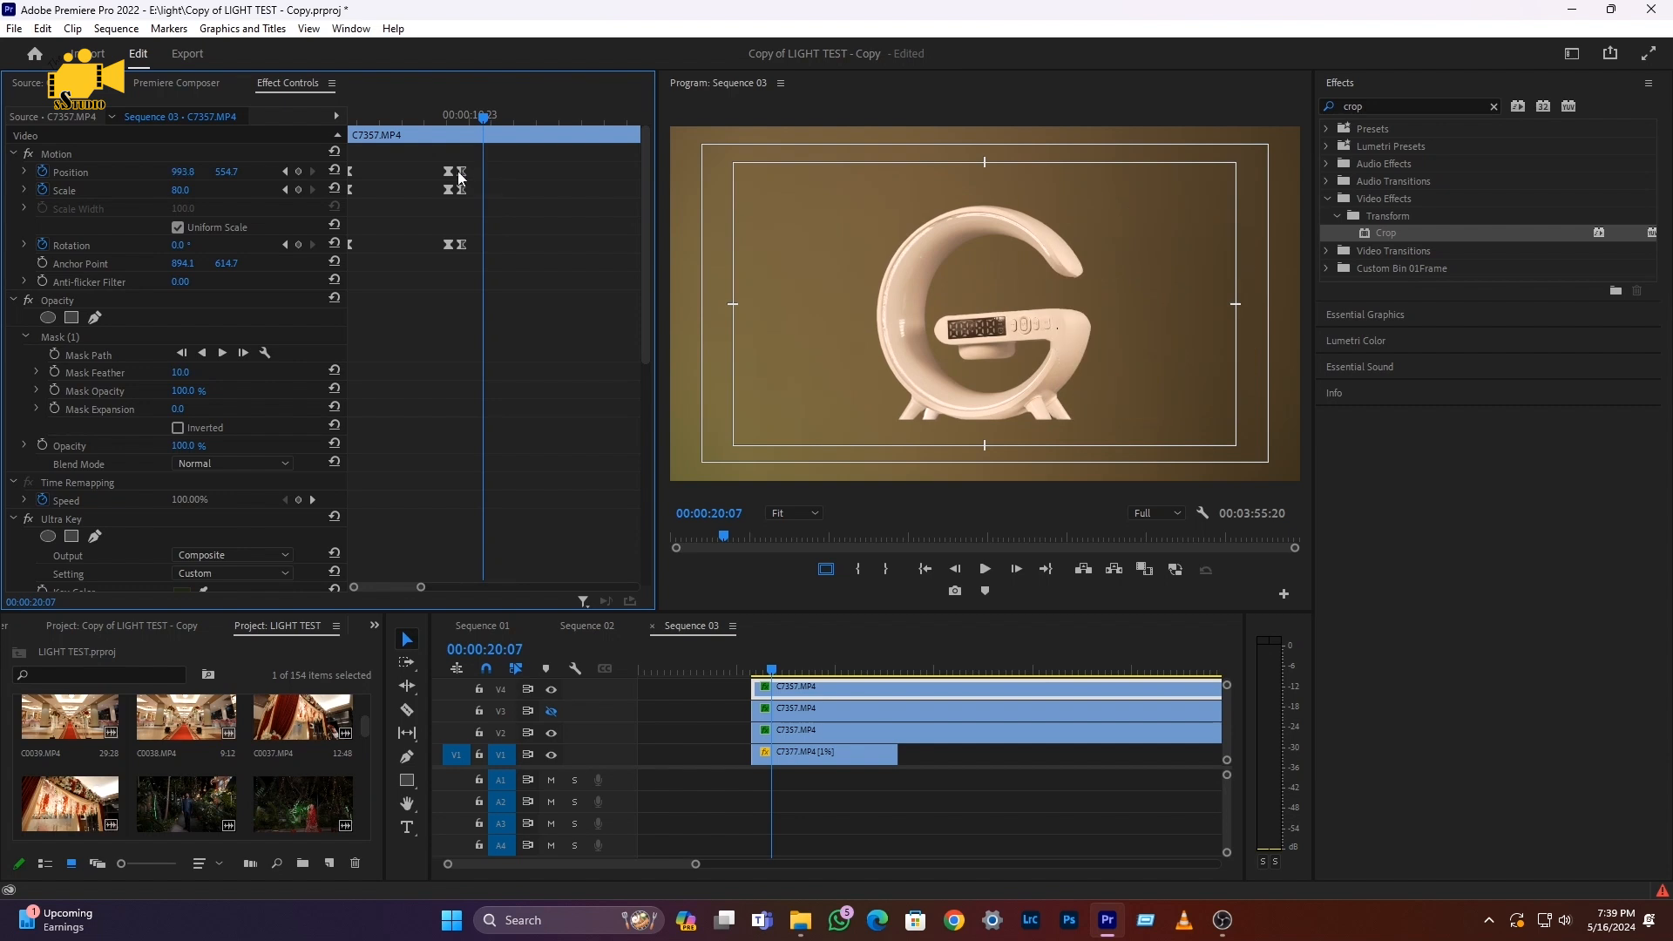
left_click(298, 172)
left_click_drag(185, 173, 87, 173)
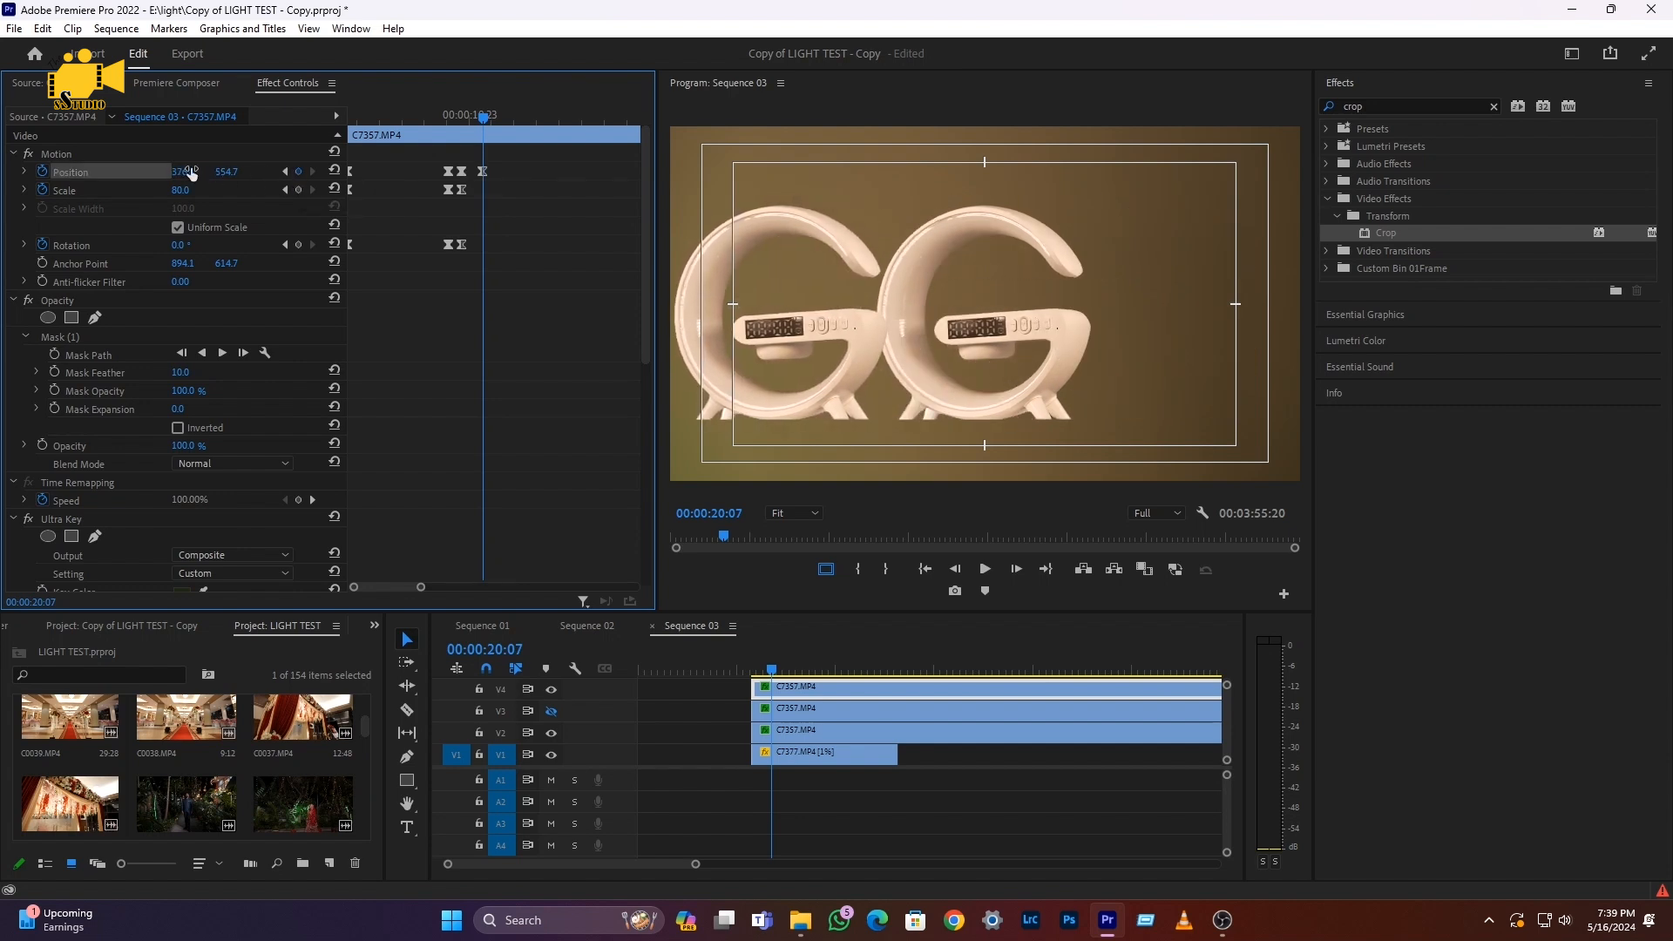
Check the V3 lamp's move with V4 hidden, make both tracks visible and play the full animation from 00:00:17:14
left_click(784, 708)
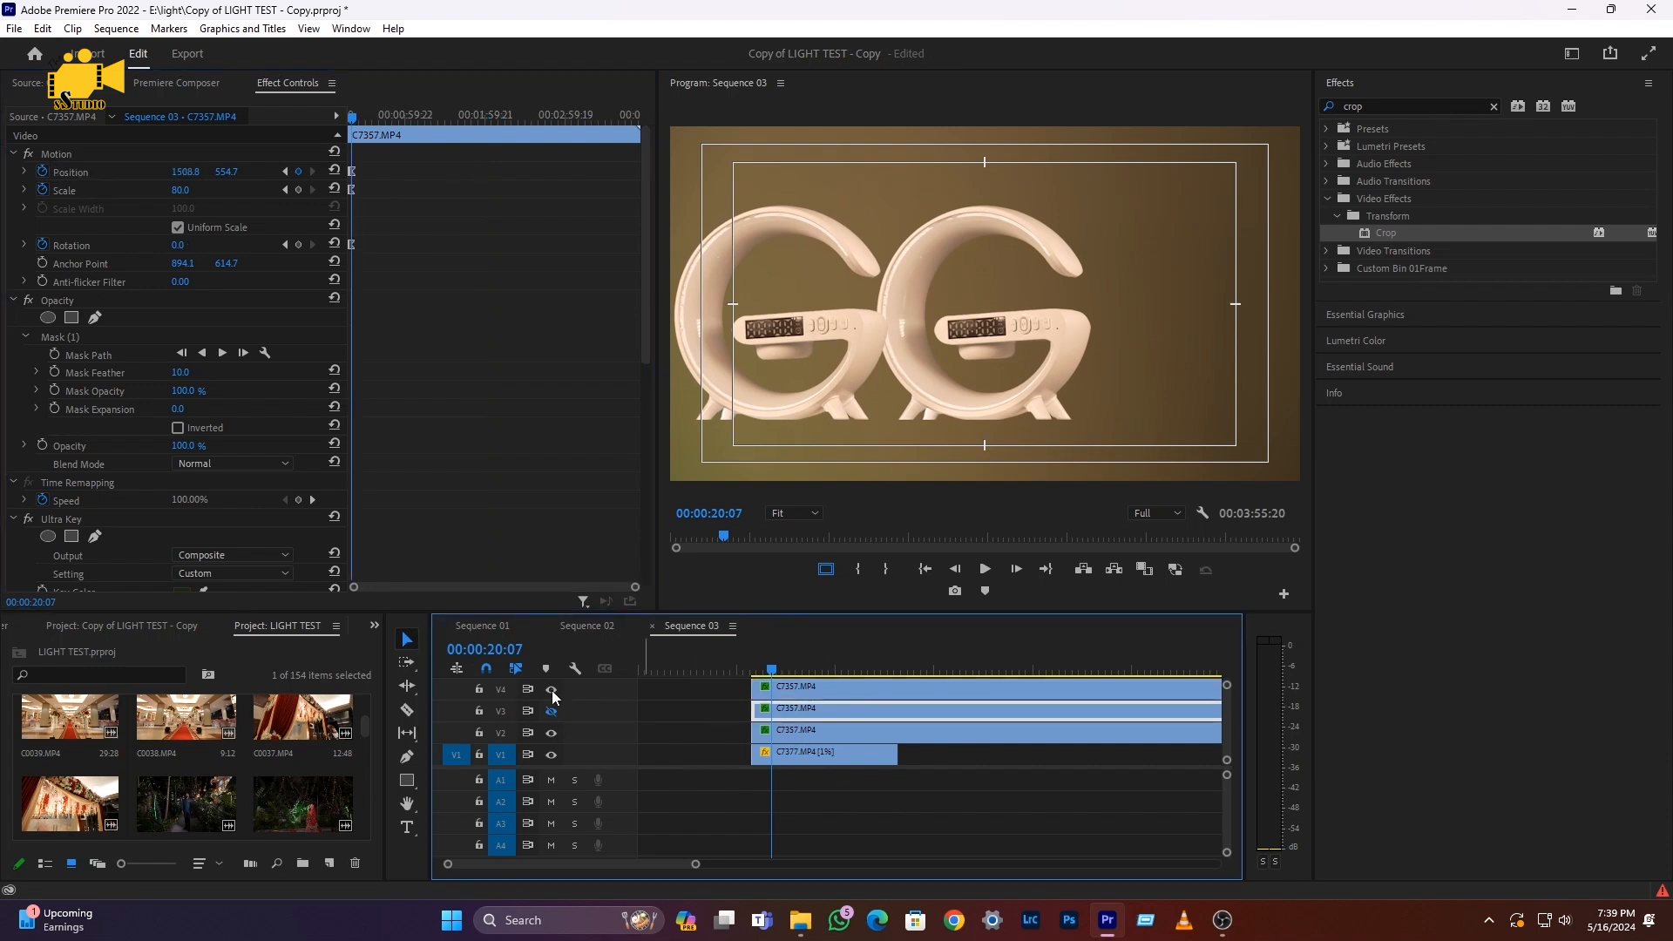
left_click(552, 690)
left_click_drag(788, 676, 768, 674)
left_click(552, 711)
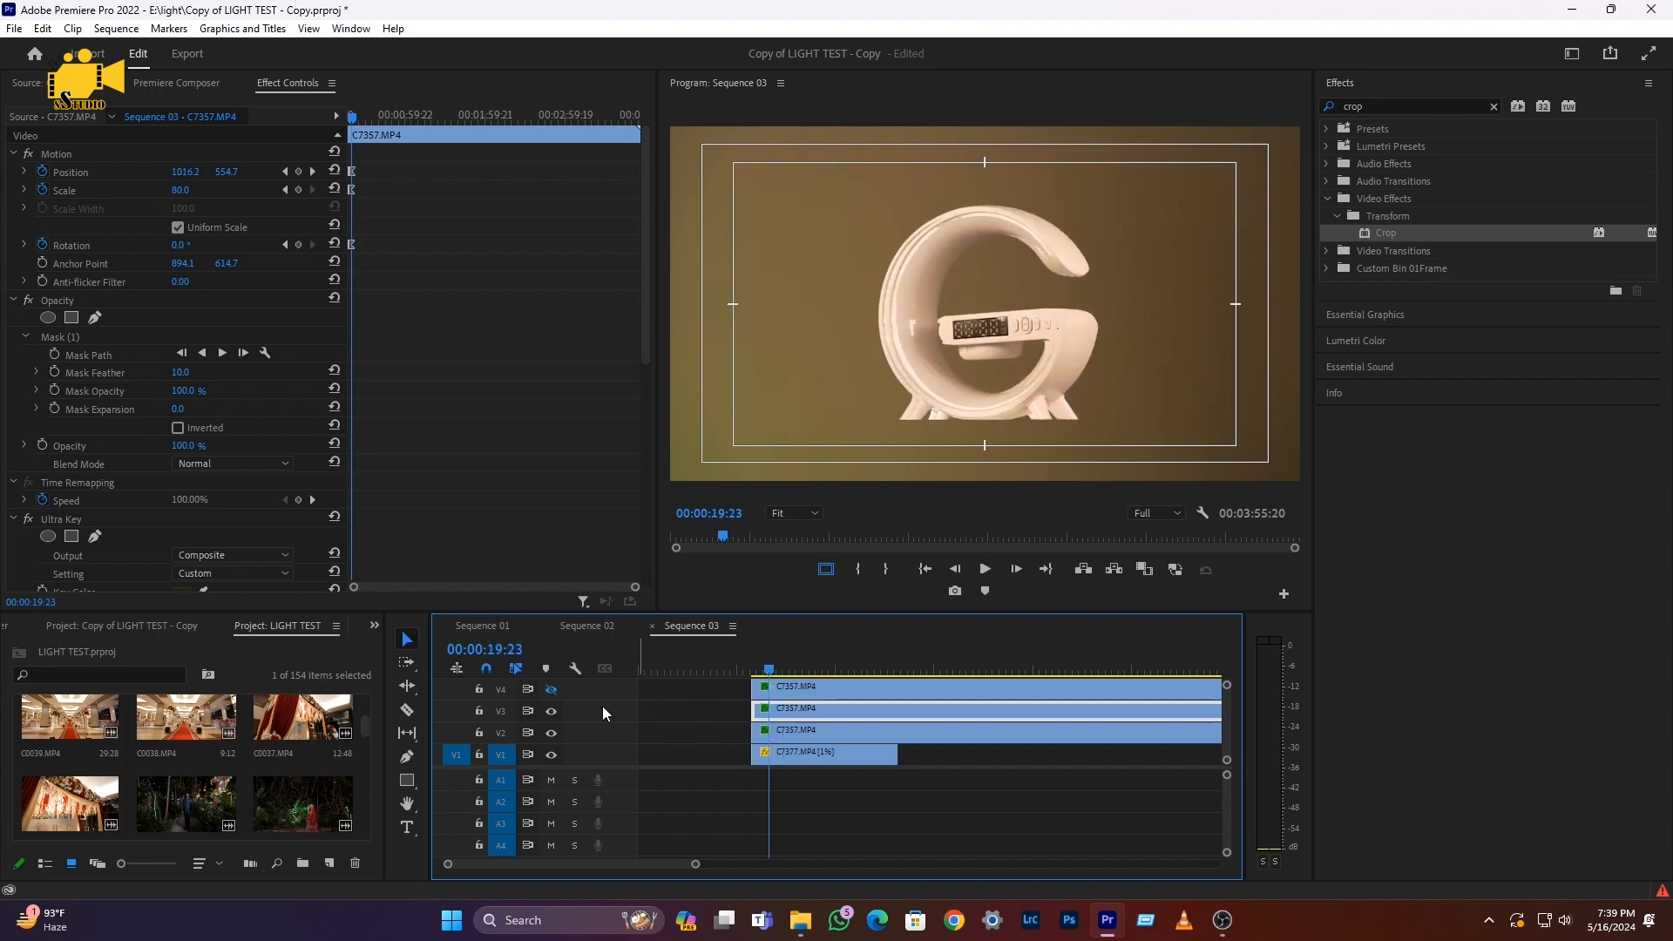
left_click_drag(768, 671, 756, 669)
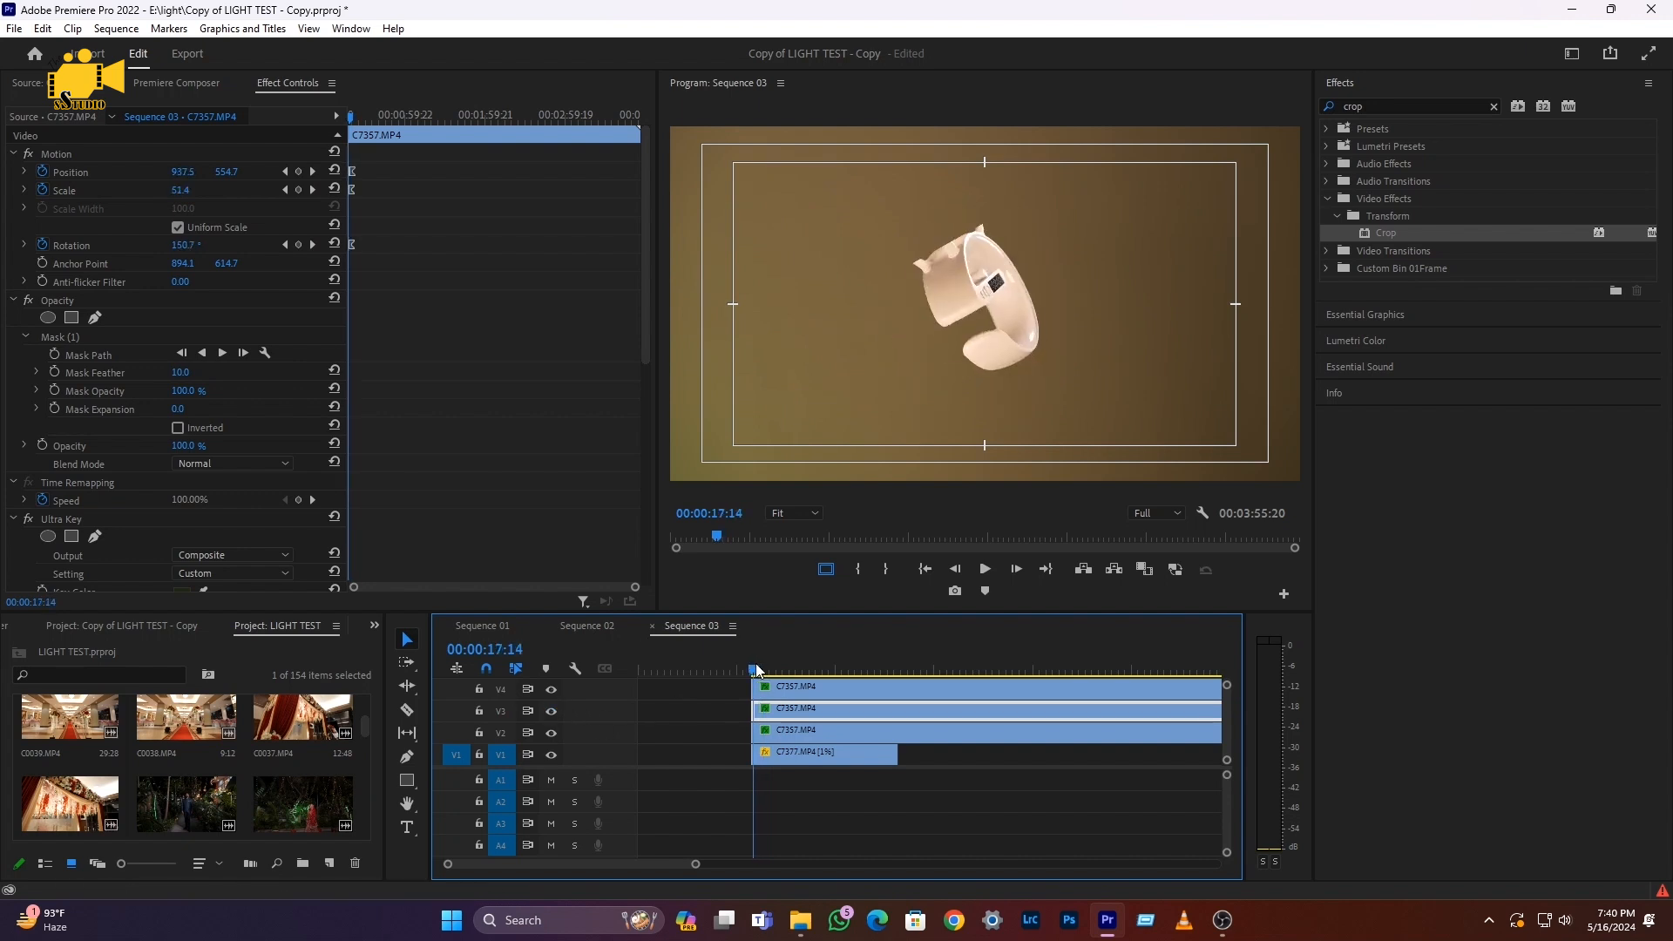
key("space")
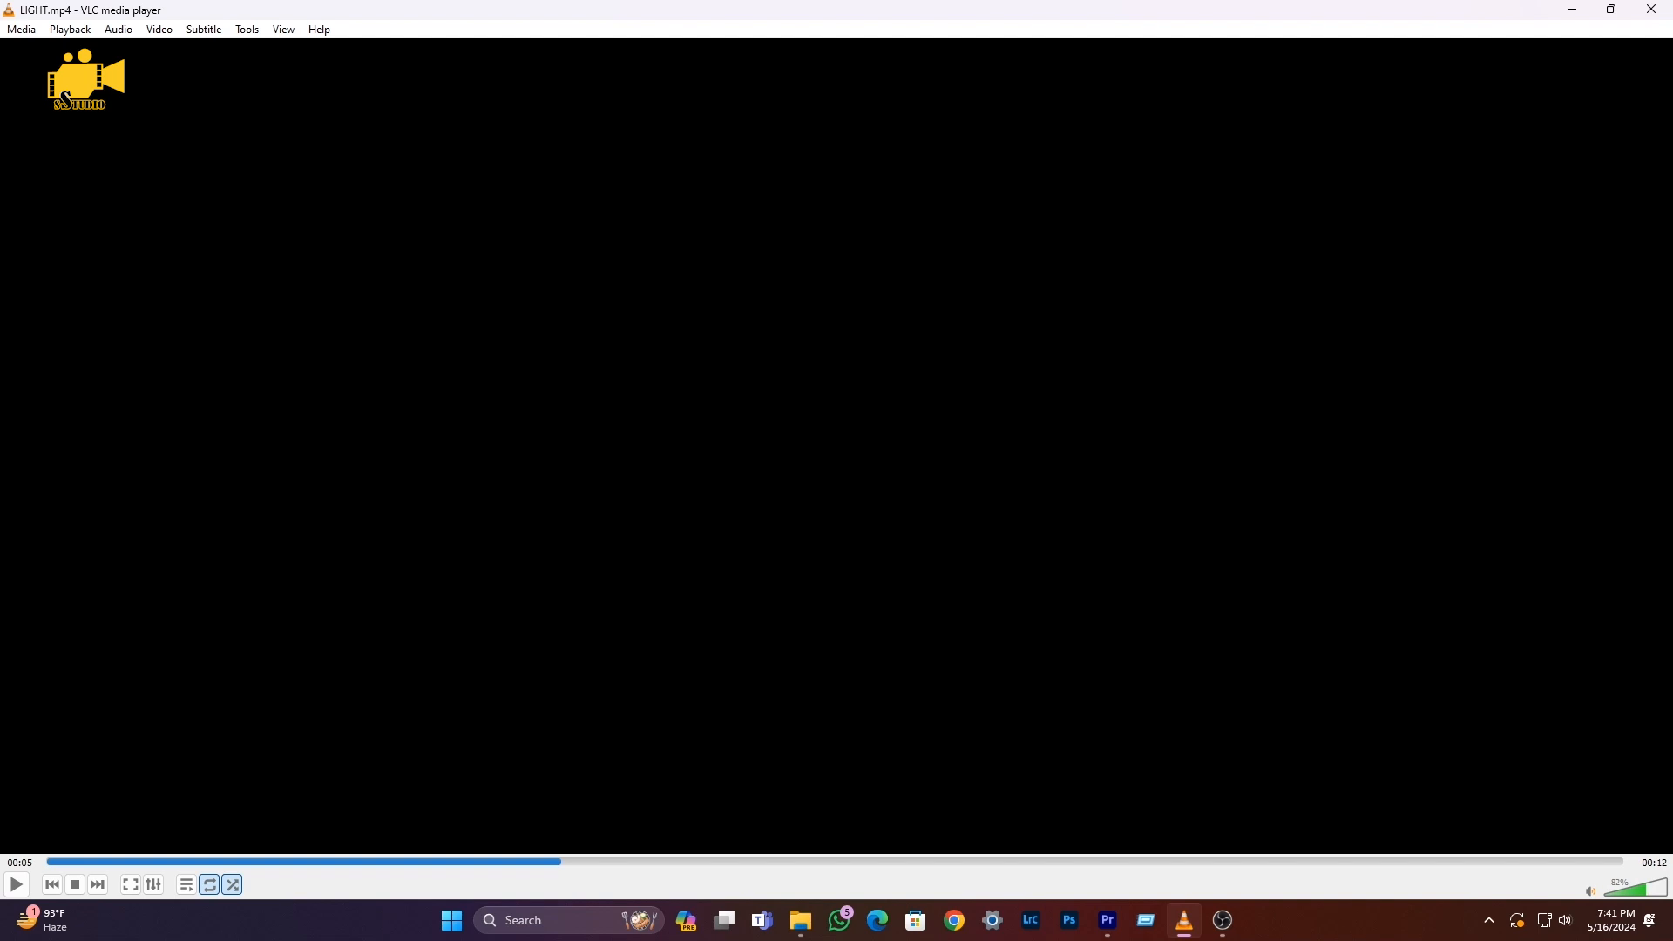
Play the finished LIGHT.mp4 video in VLC media player
key("space")
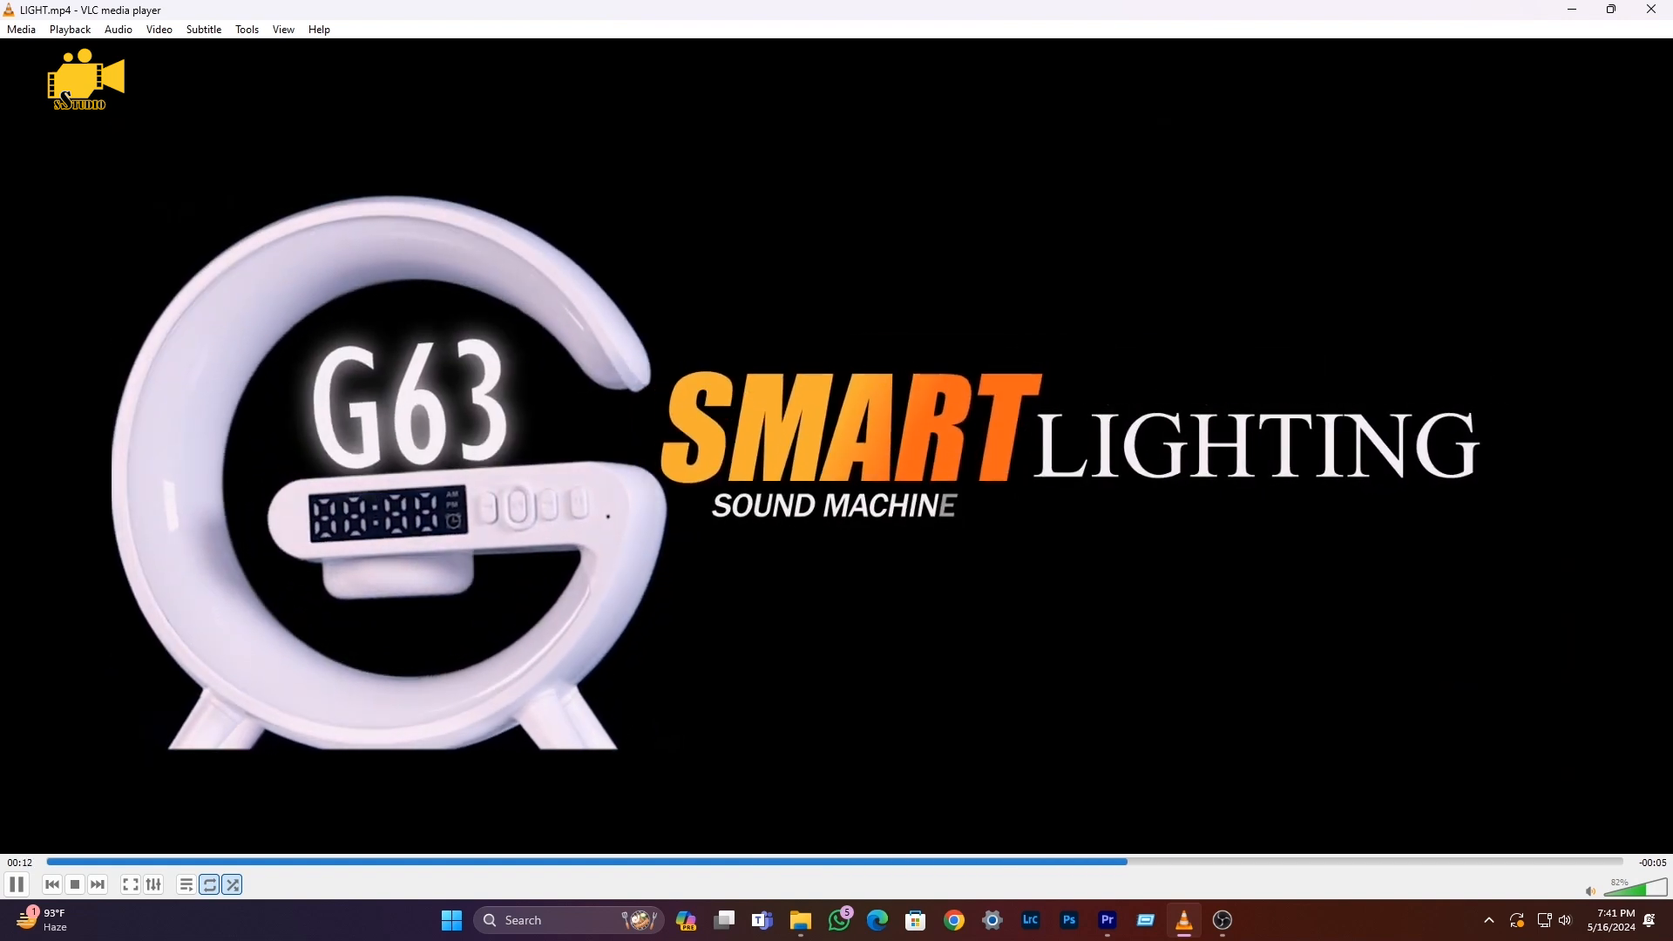
Replay LIGHT.mp4 from about 00:09 to examine the change from the blue background to the large lamp on black
key("space")
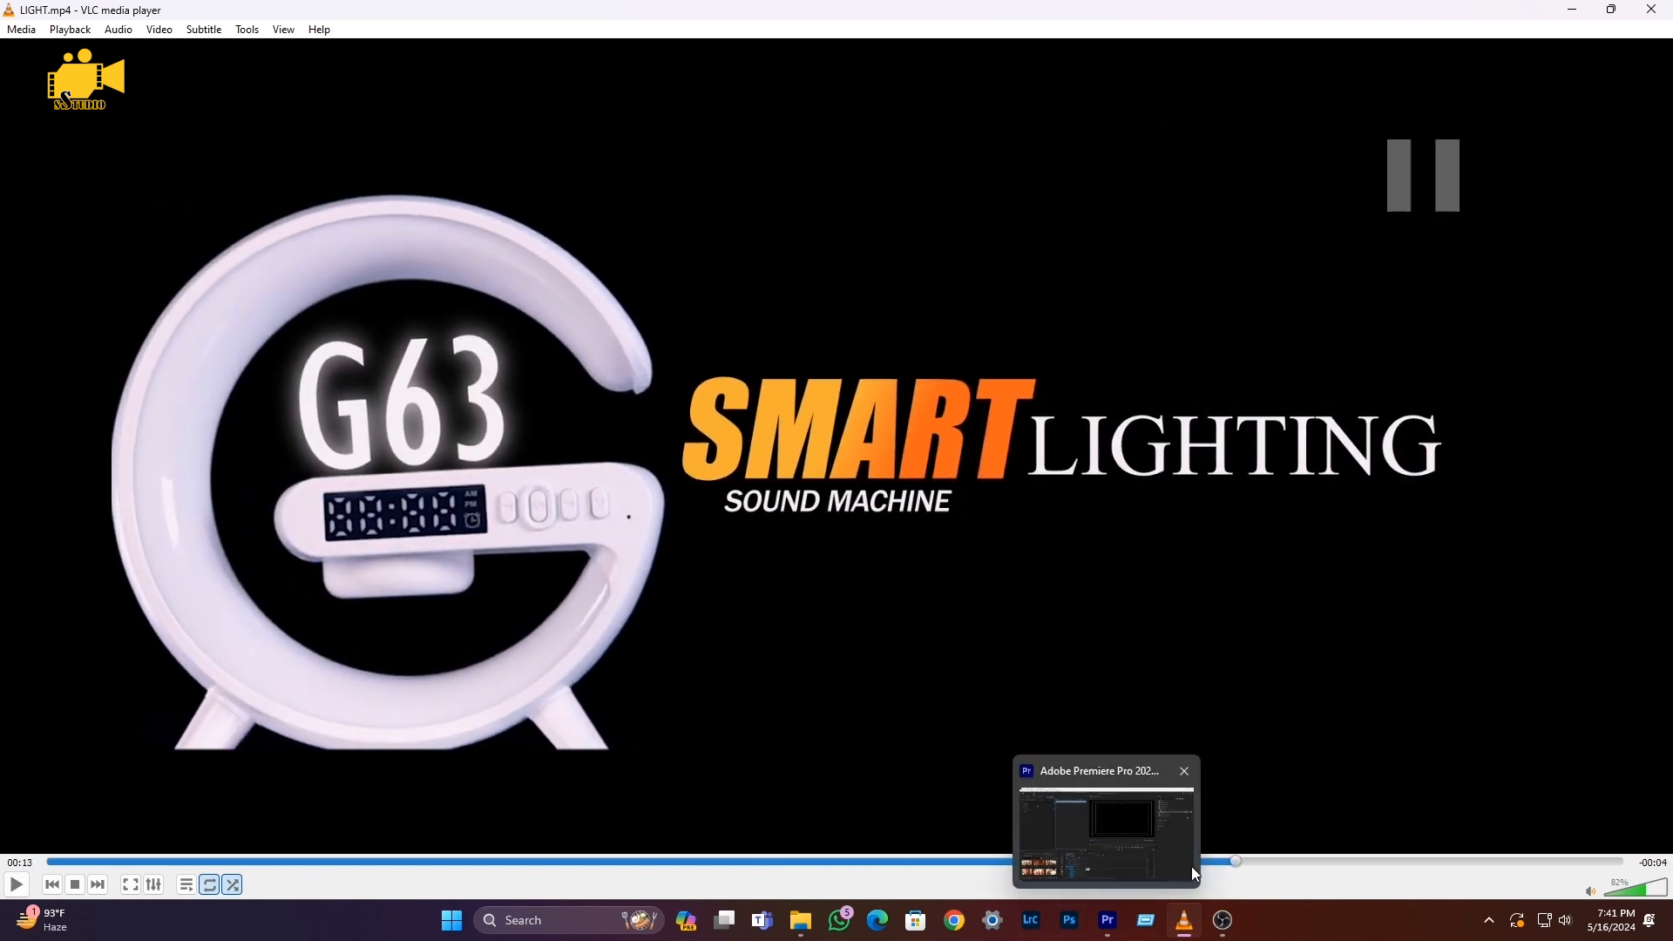
left_click(1138, 860)
left_click_drag(993, 869, 941, 863)
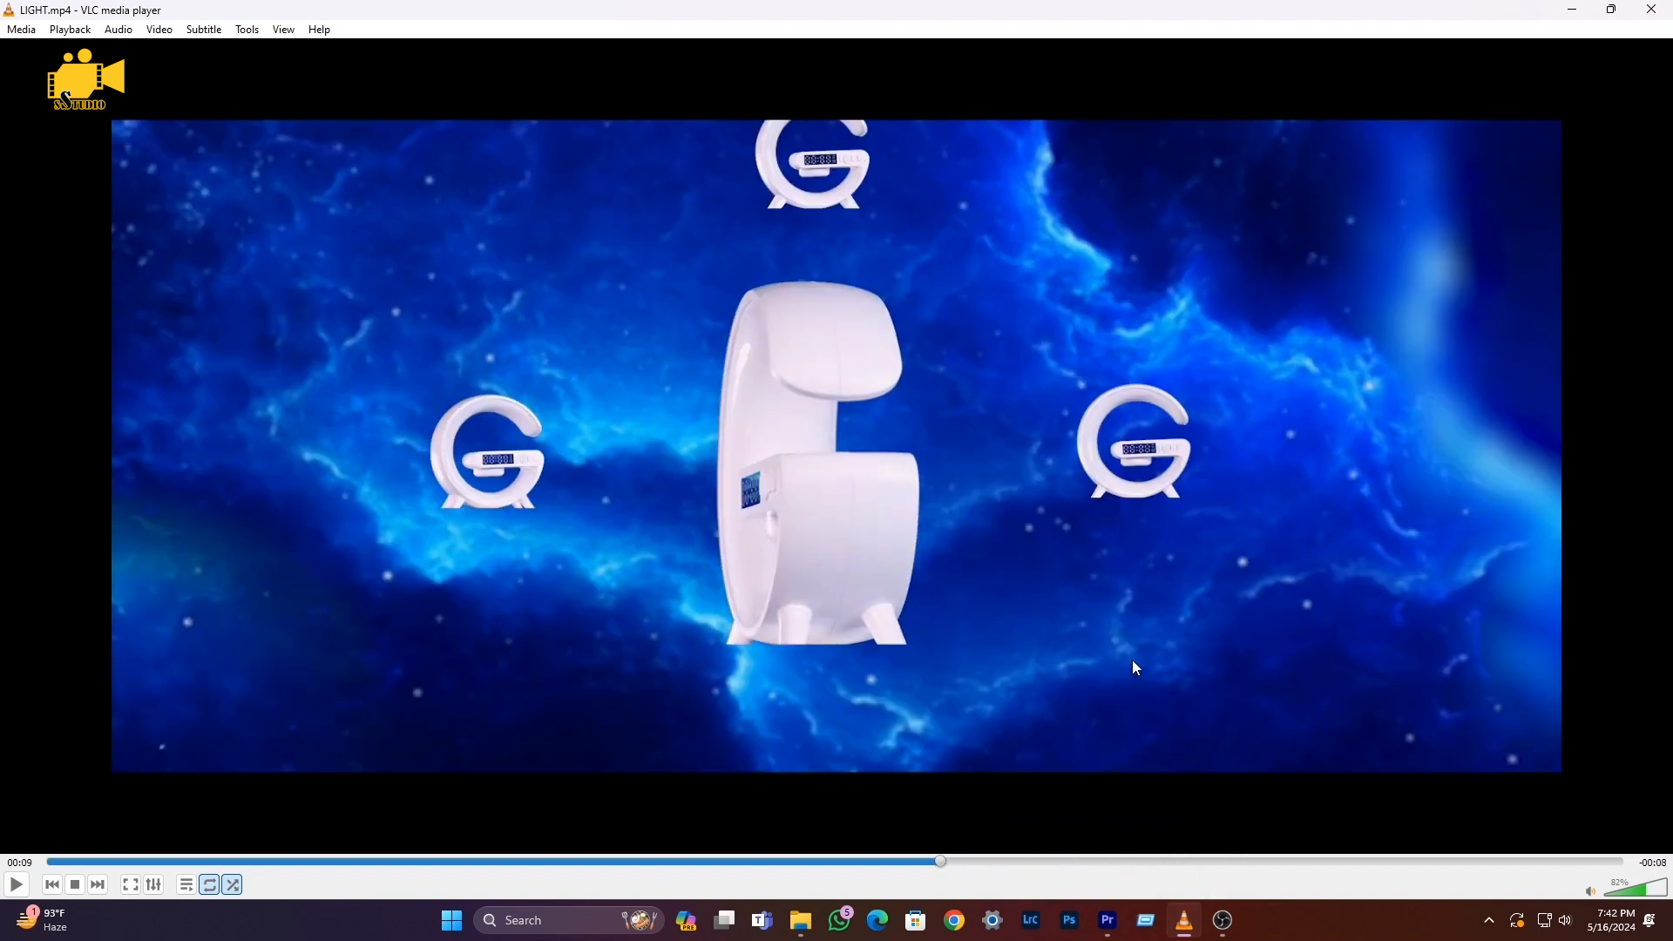
left_click(1098, 462)
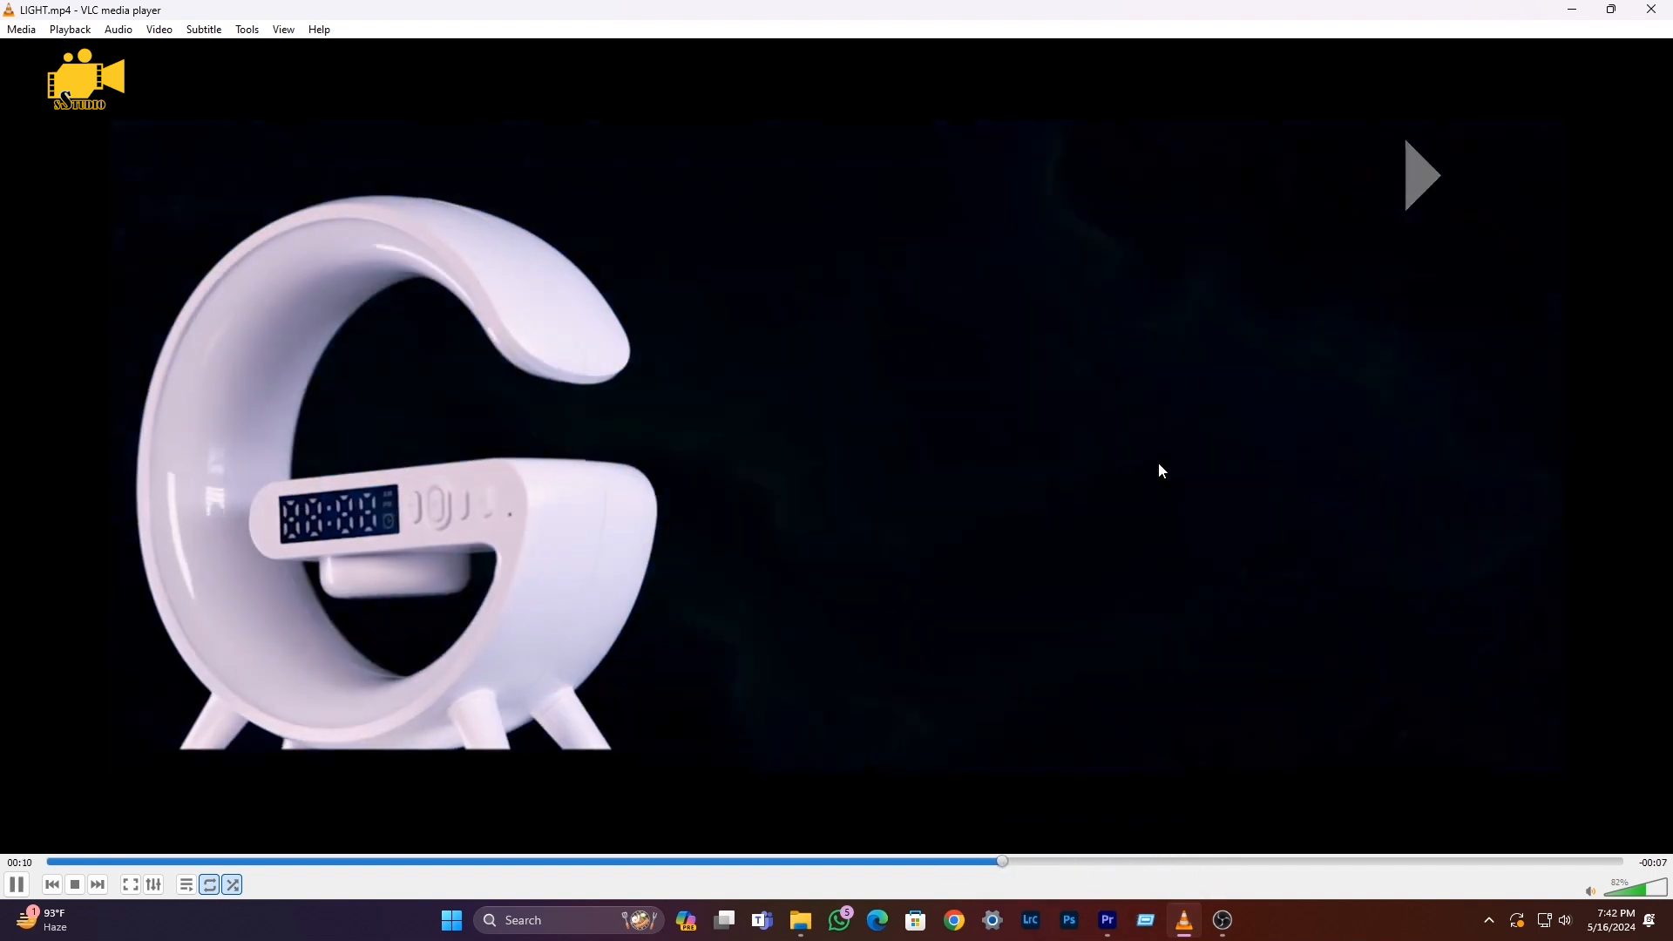
left_click(1164, 464)
left_click(1163, 463)
left_click(1167, 466)
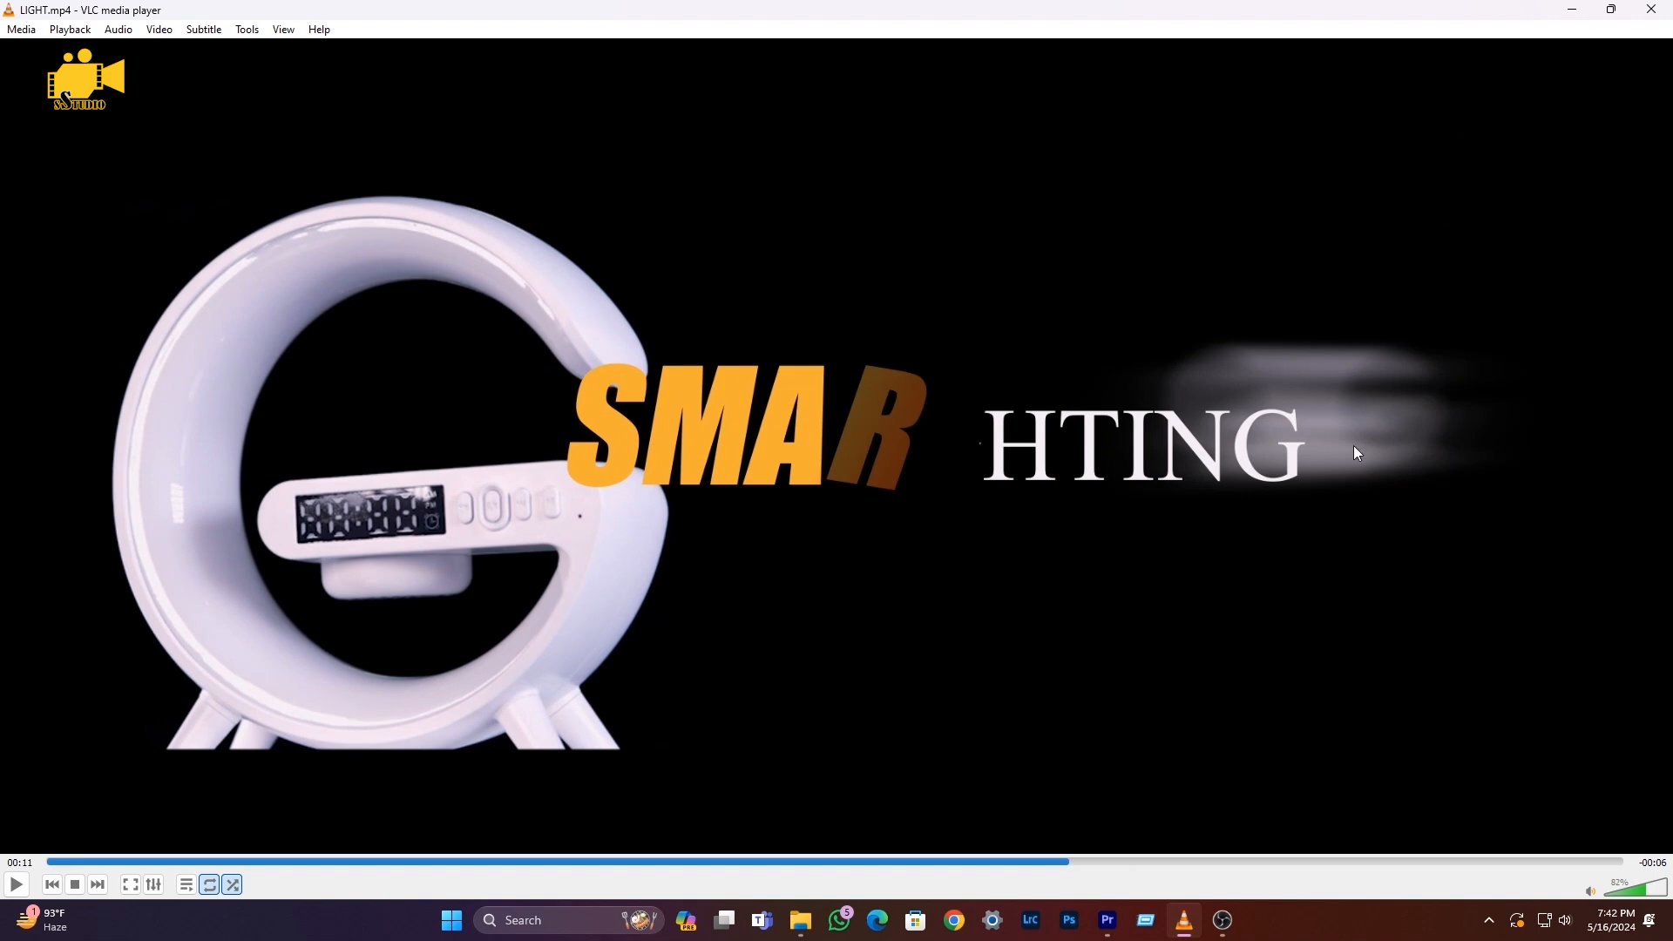
Play and pause through the SMART LIGHTING and G63 title animation in LIGHT.mp4, and close the player
left_click(869, 401)
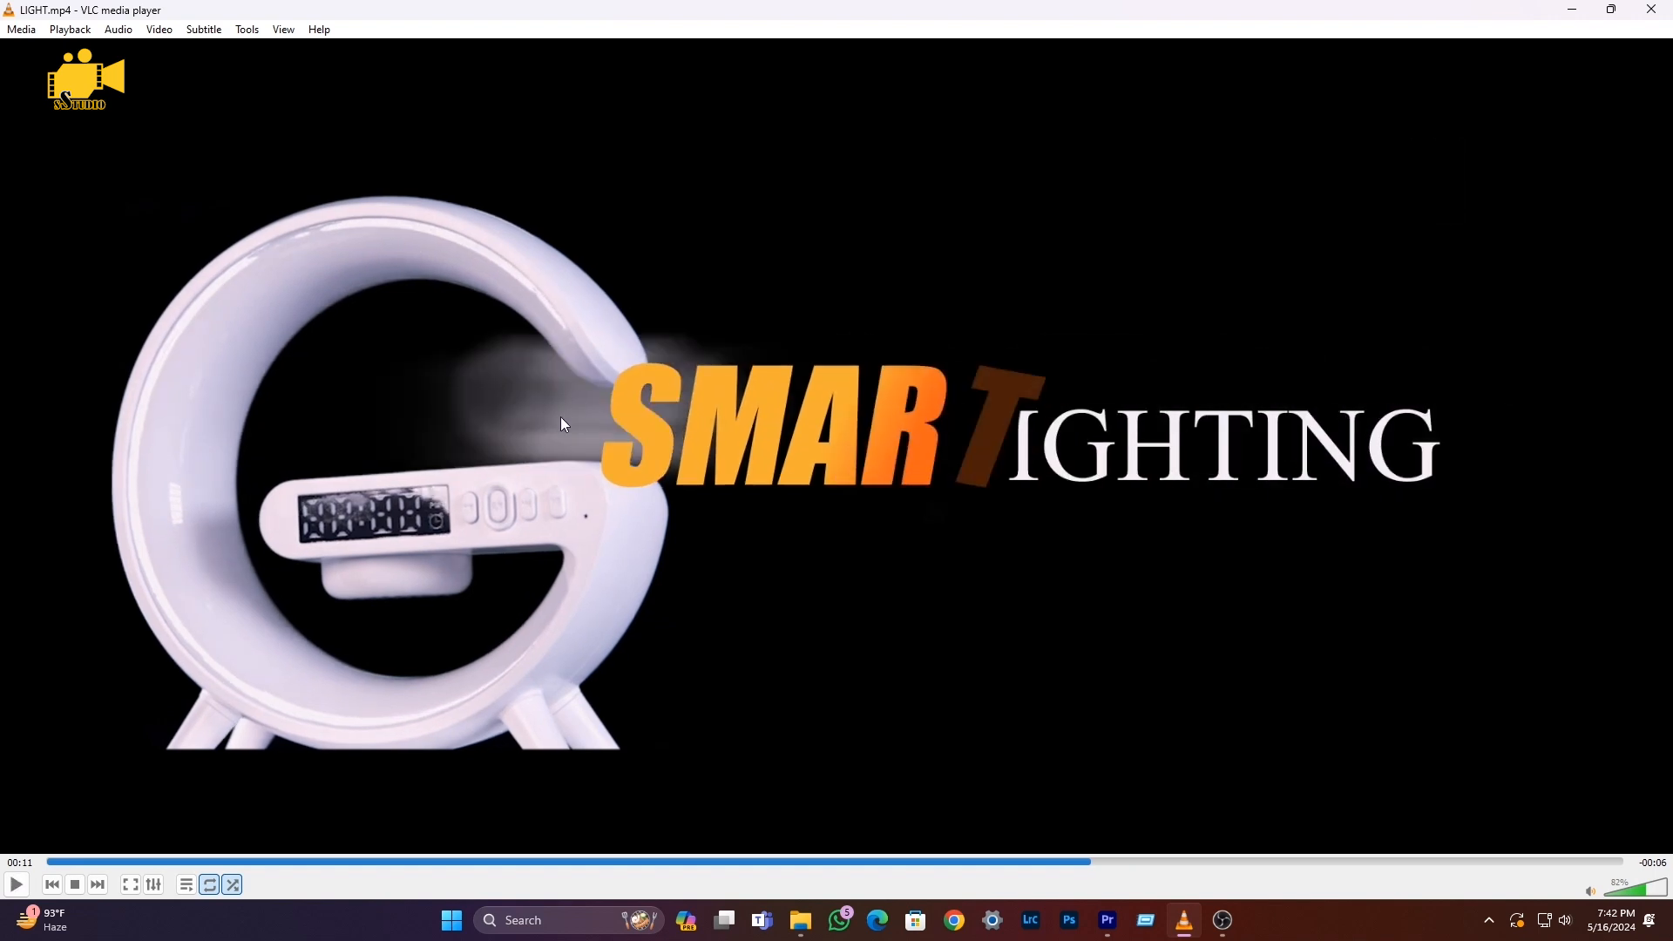
left_click(503, 436)
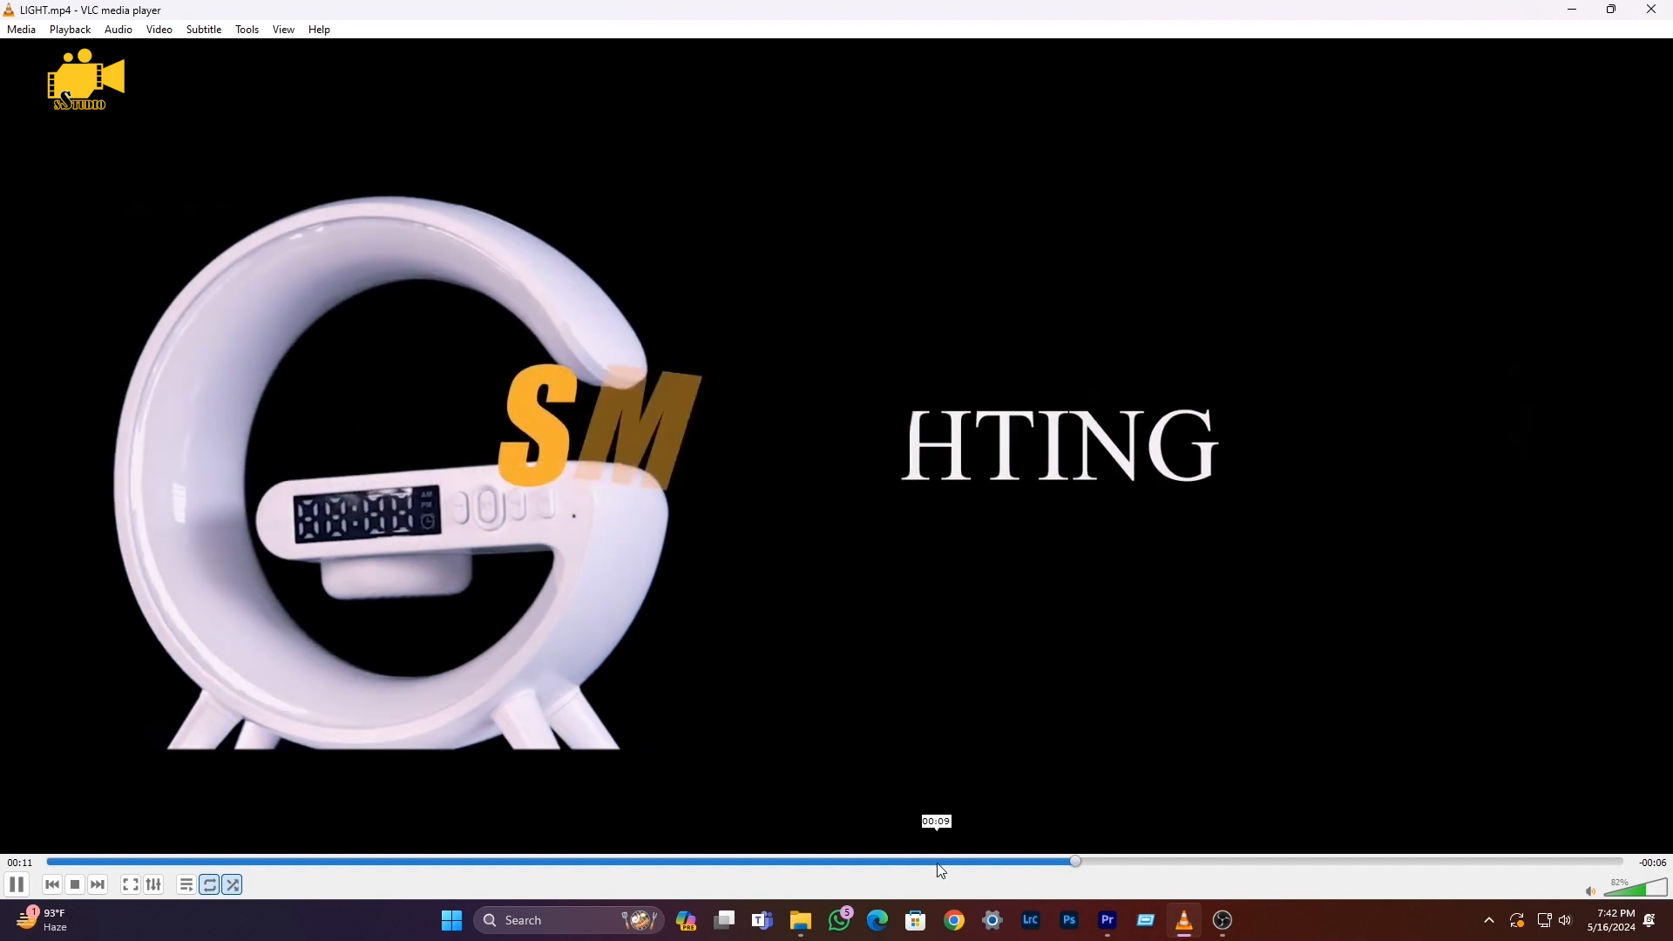
key("space")
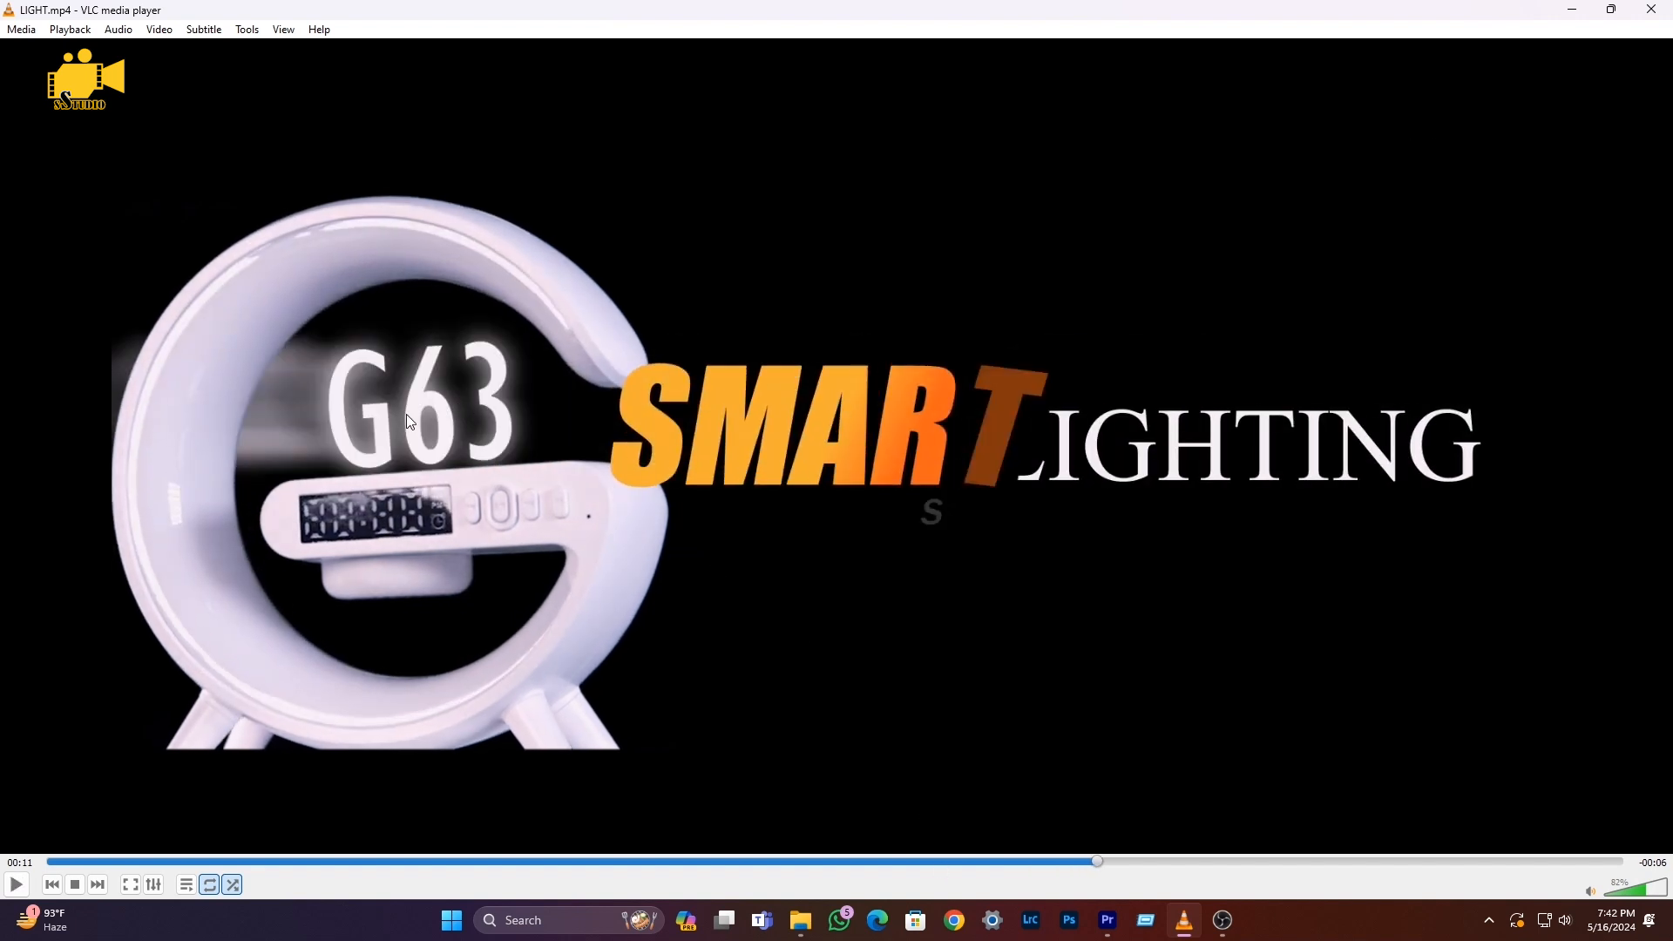
left_click(463, 408)
key("space")
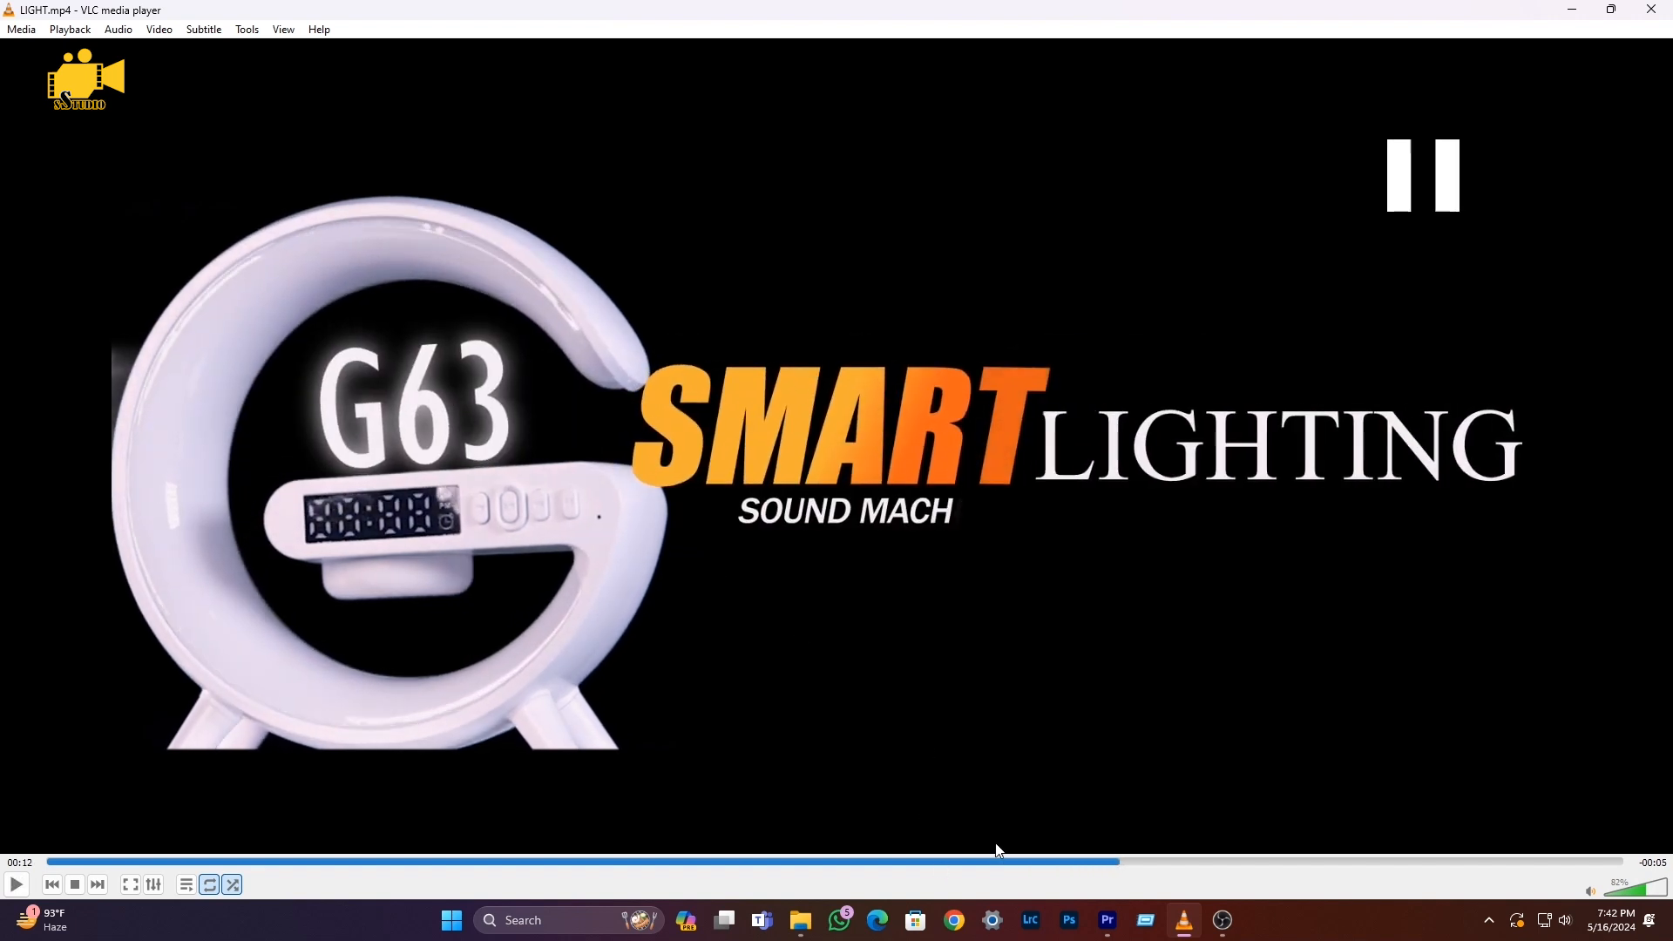
left_click(986, 861)
key("space")
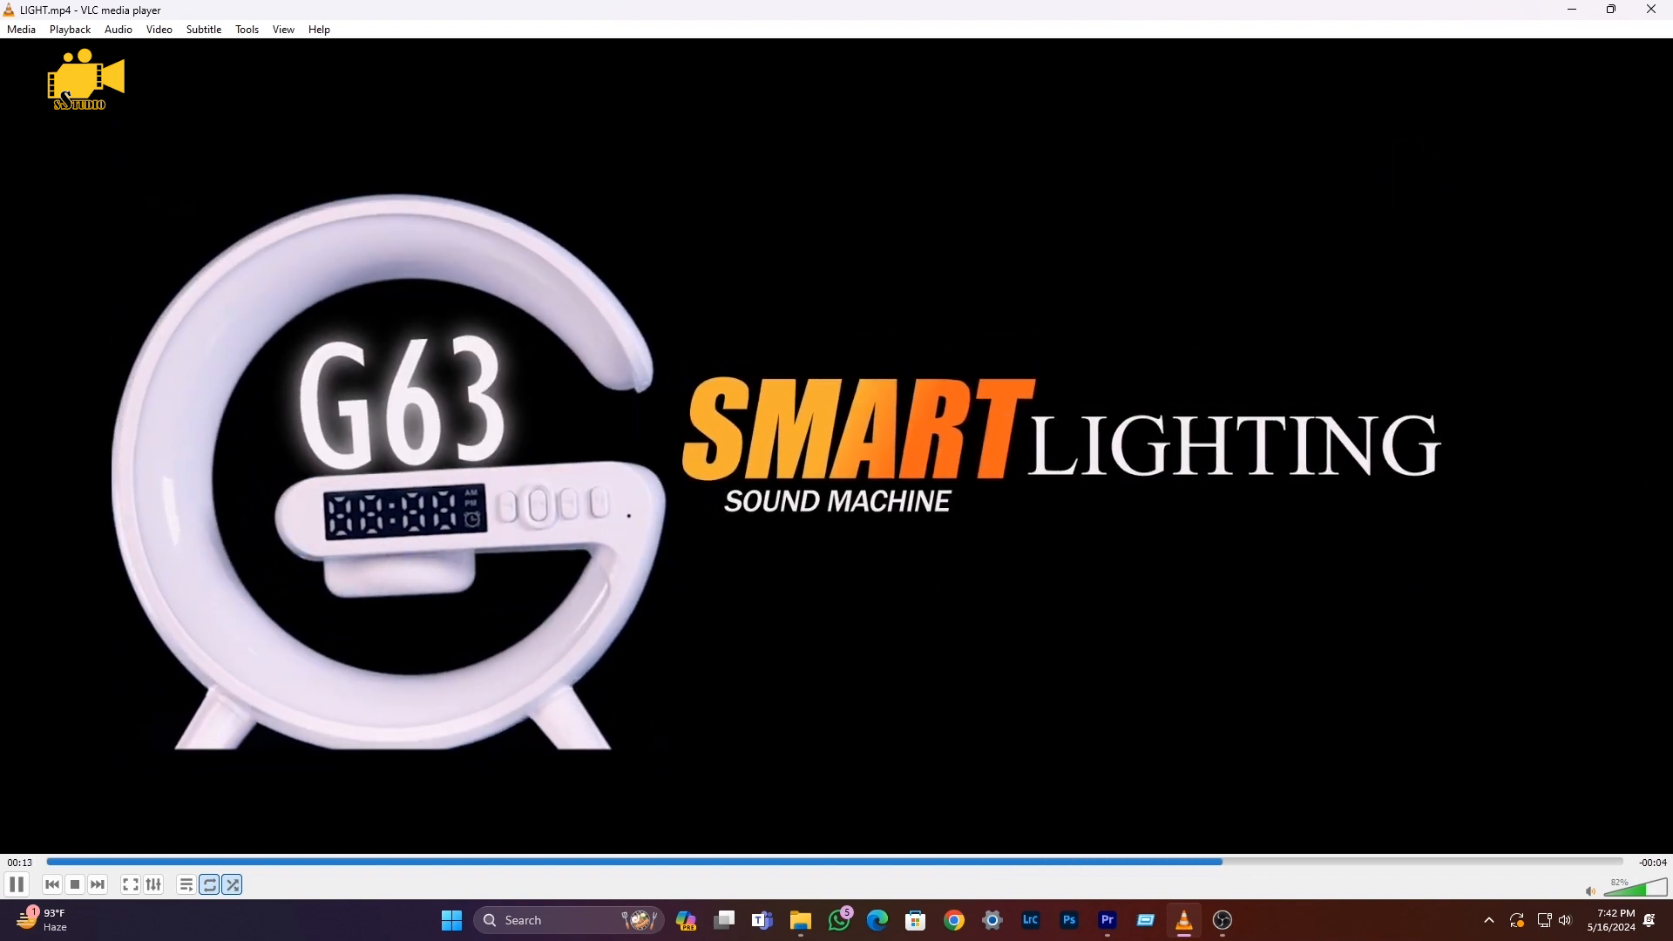
key("space")
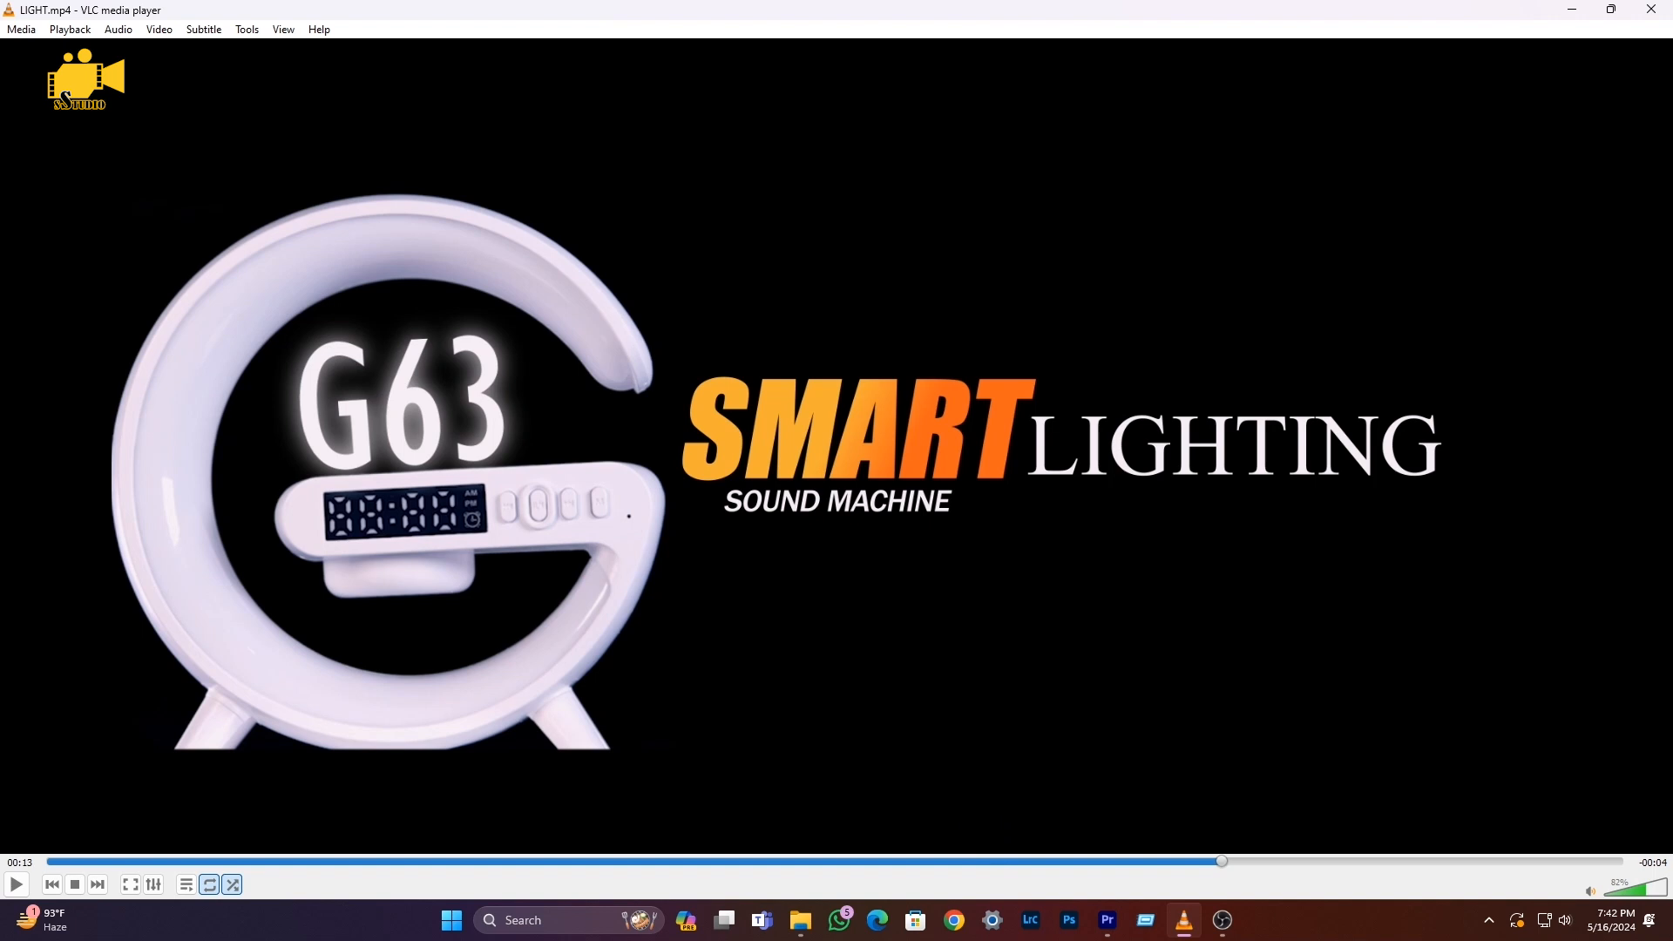
left_click(1661, 11)
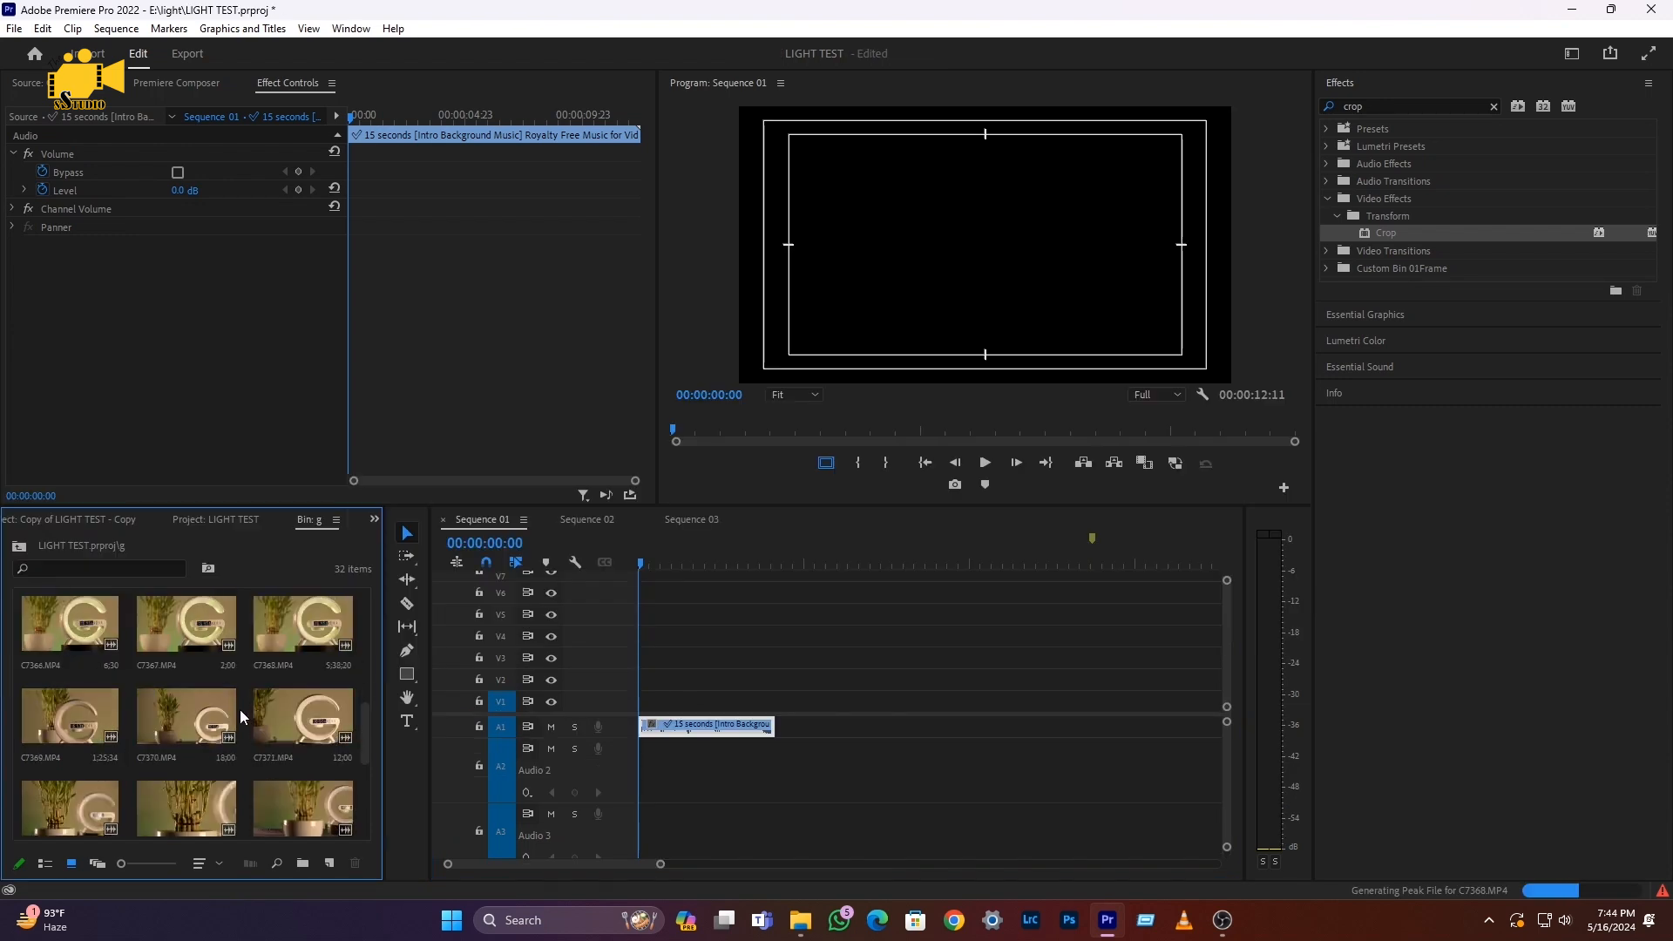
Browse the footage bin for the lamp shots and open C7380.MP4 in the Source monitor
scroll(188, 740, "up", 5)
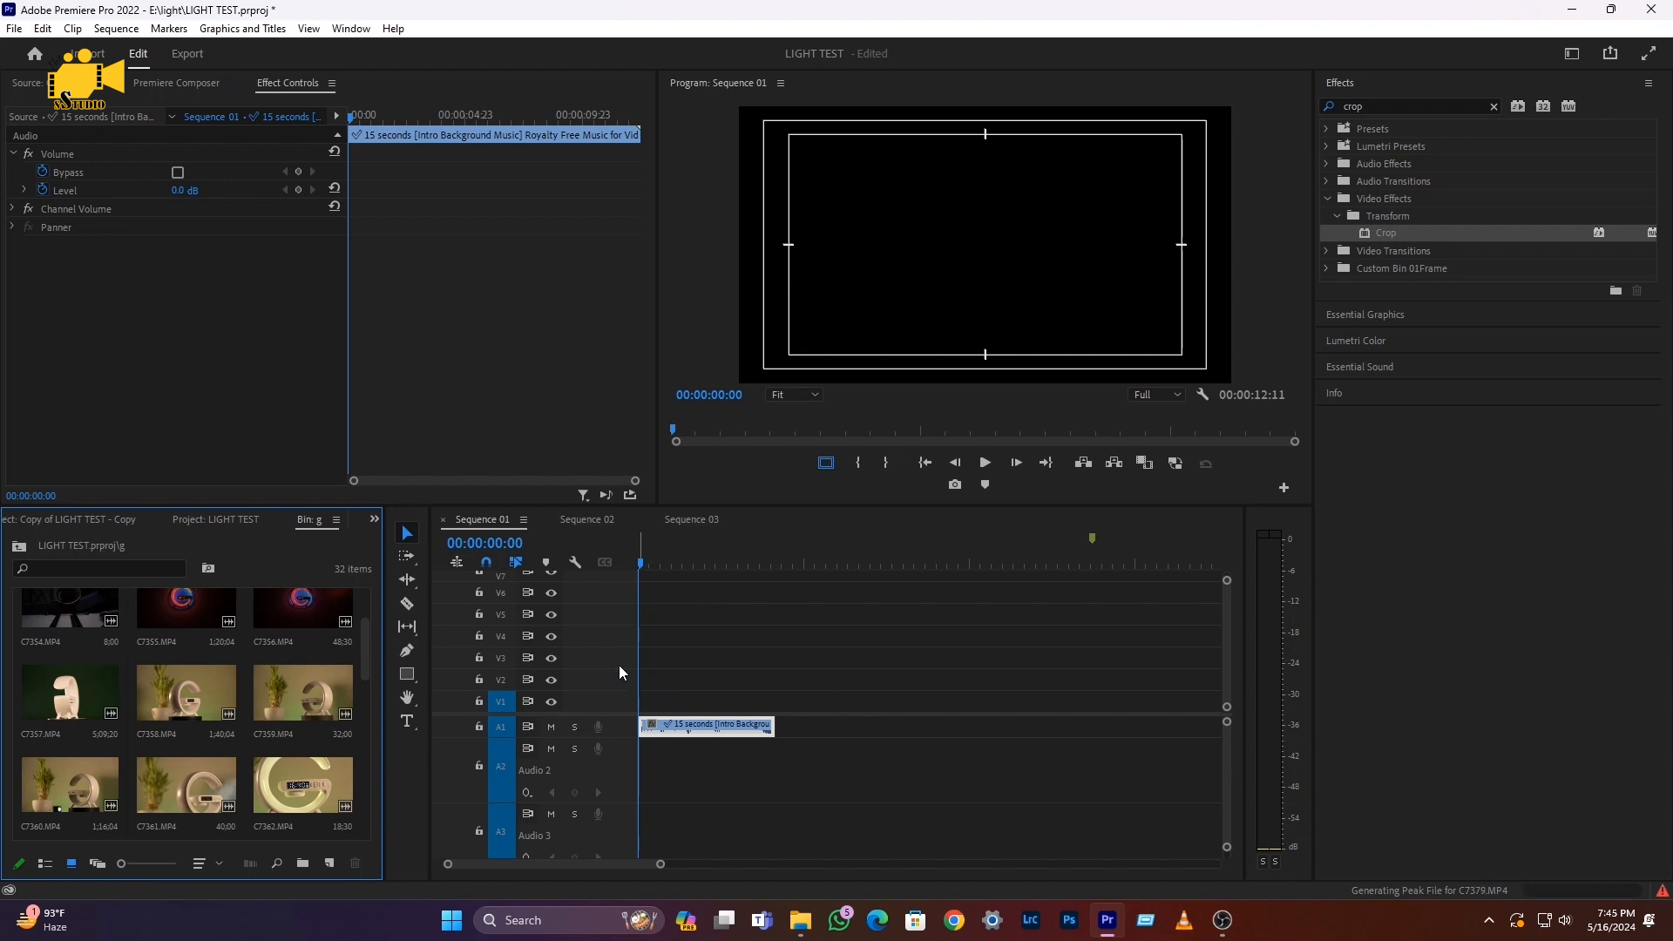
left_click(189, 713)
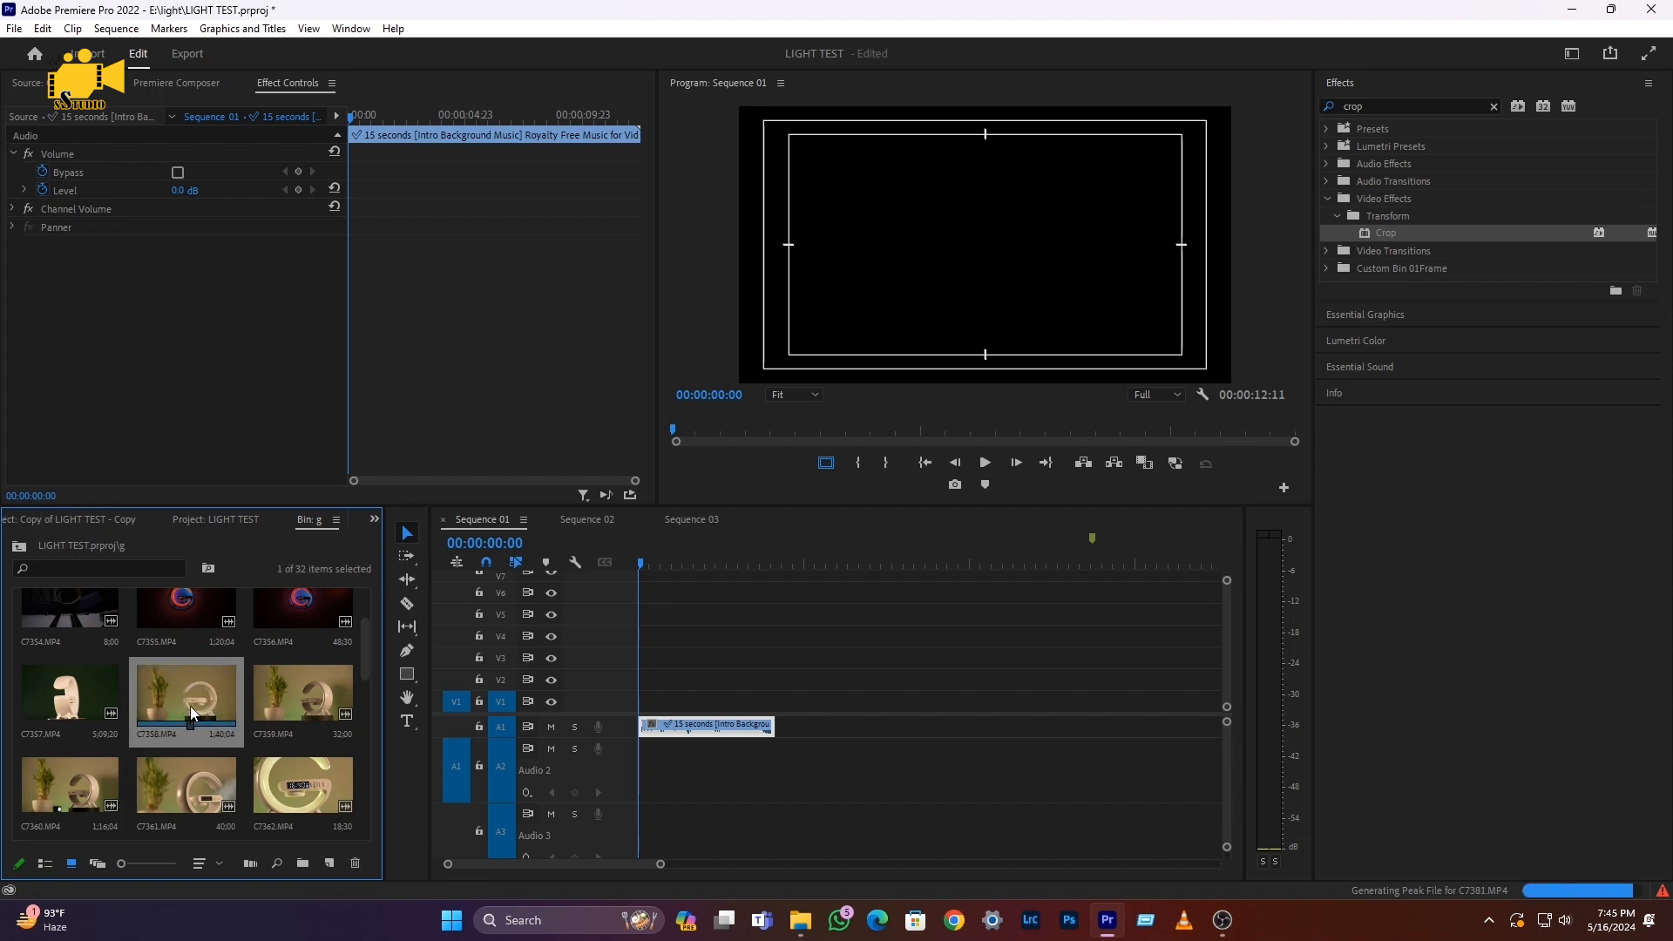
scroll(184, 793, "down", 6)
left_click(191, 796)
double_click(183, 791)
Mark C7380.MP4 from 15;06;38;37 to 15;06;39;37 and place its video on V1 at the start of Sequence 01
left_click_drag(280, 448, 510, 463)
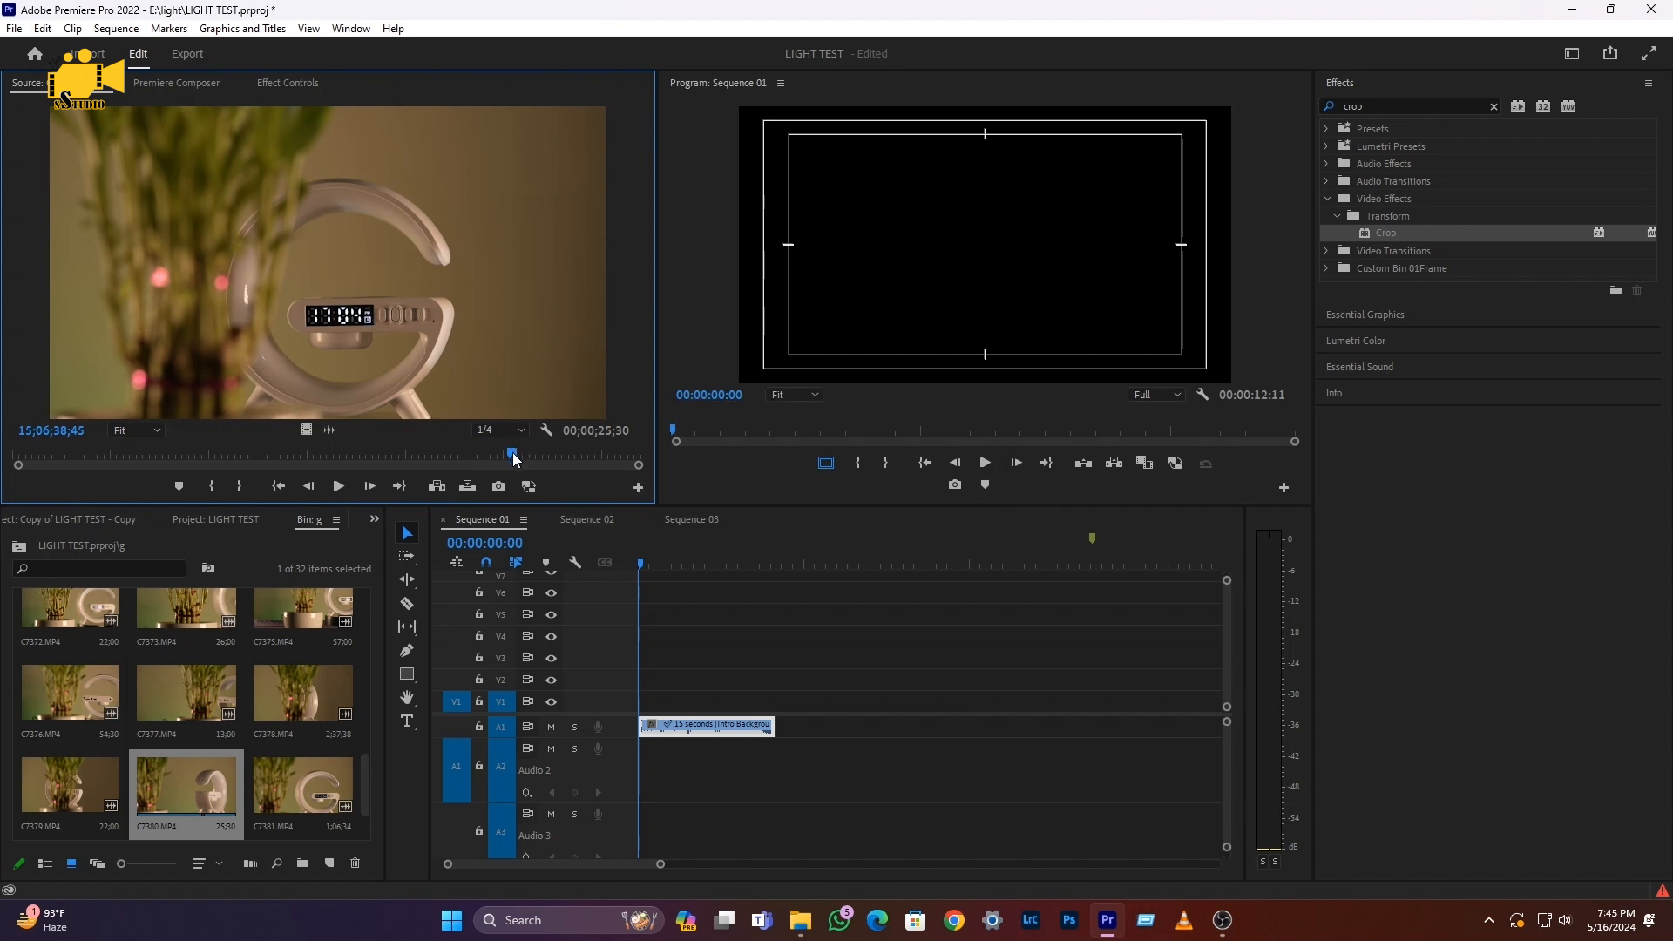
mouse_move(515, 460)
left_mouse_down()
mouse_move(485, 455)
mouse_move(511, 460)
left_mouse_up()
key("i")
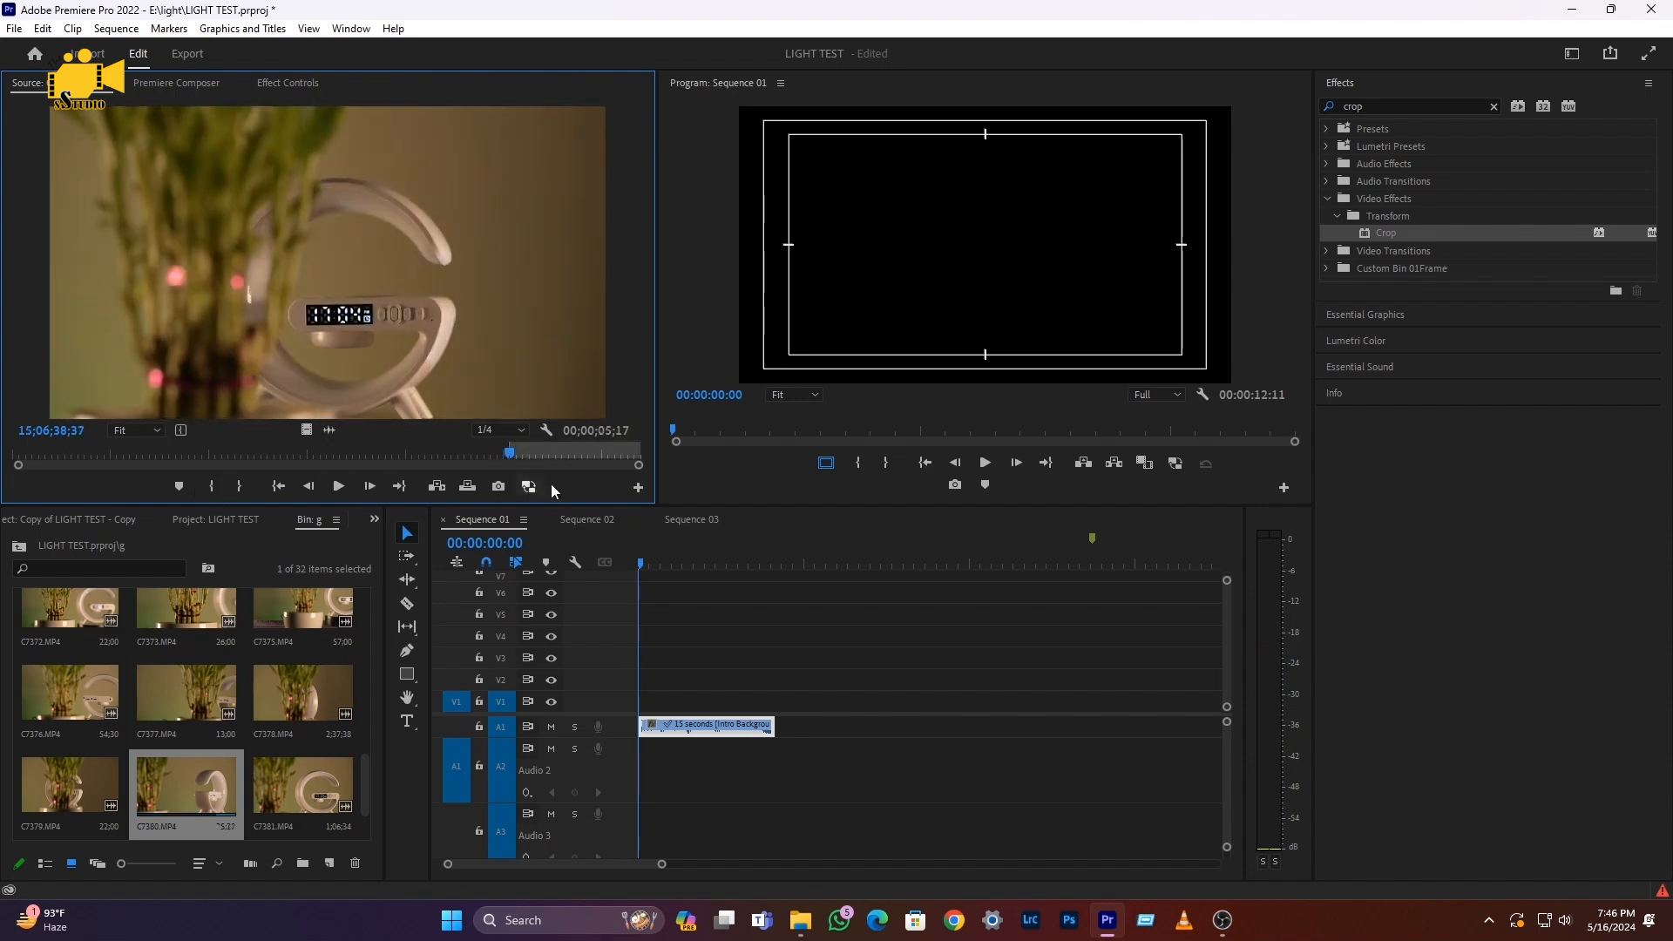
key("space")
left_click(238, 487)
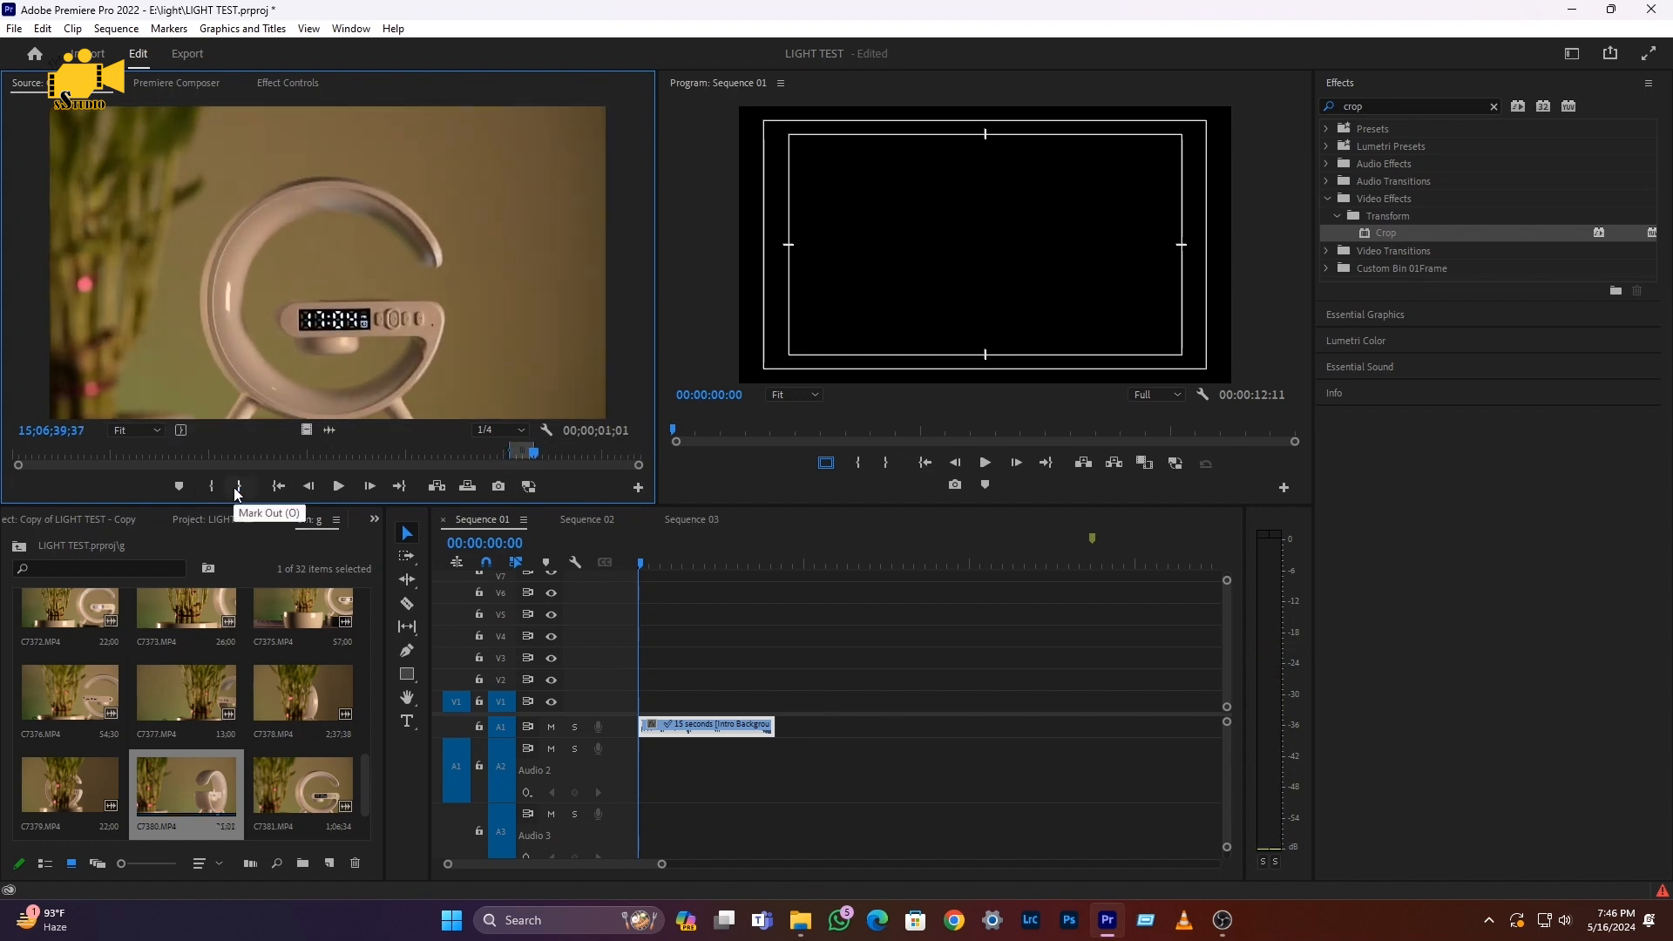
left_click_drag(308, 433, 642, 698)
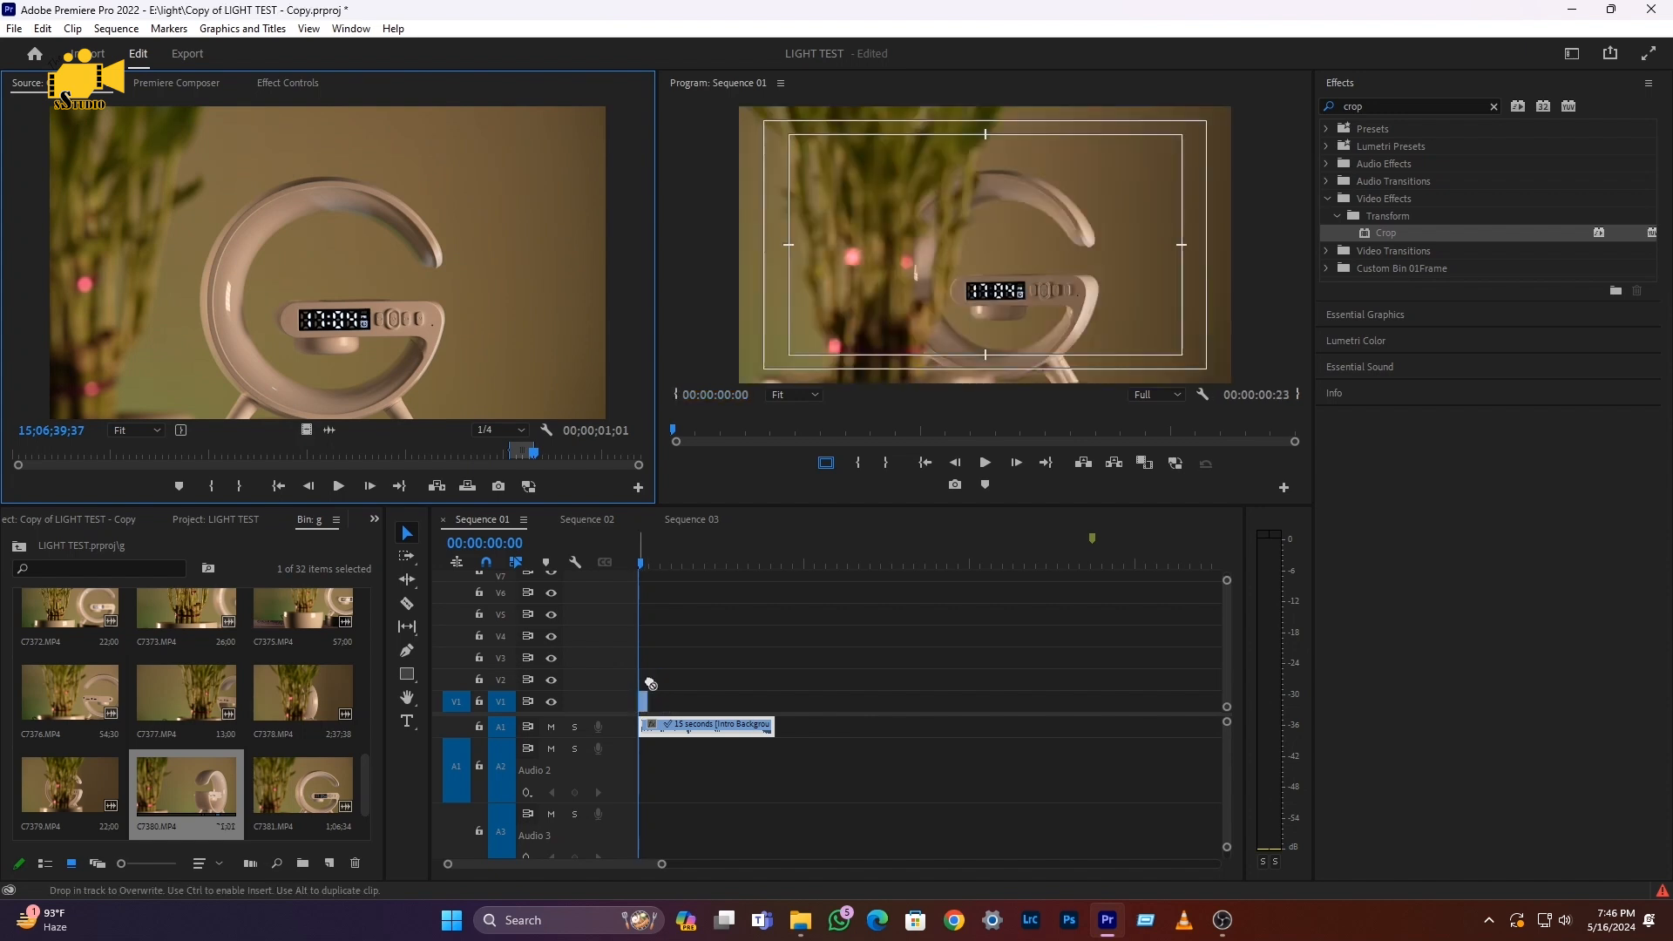
Preview the C7380.MP4 clip on V1 and set its speed to 40%
key("space")
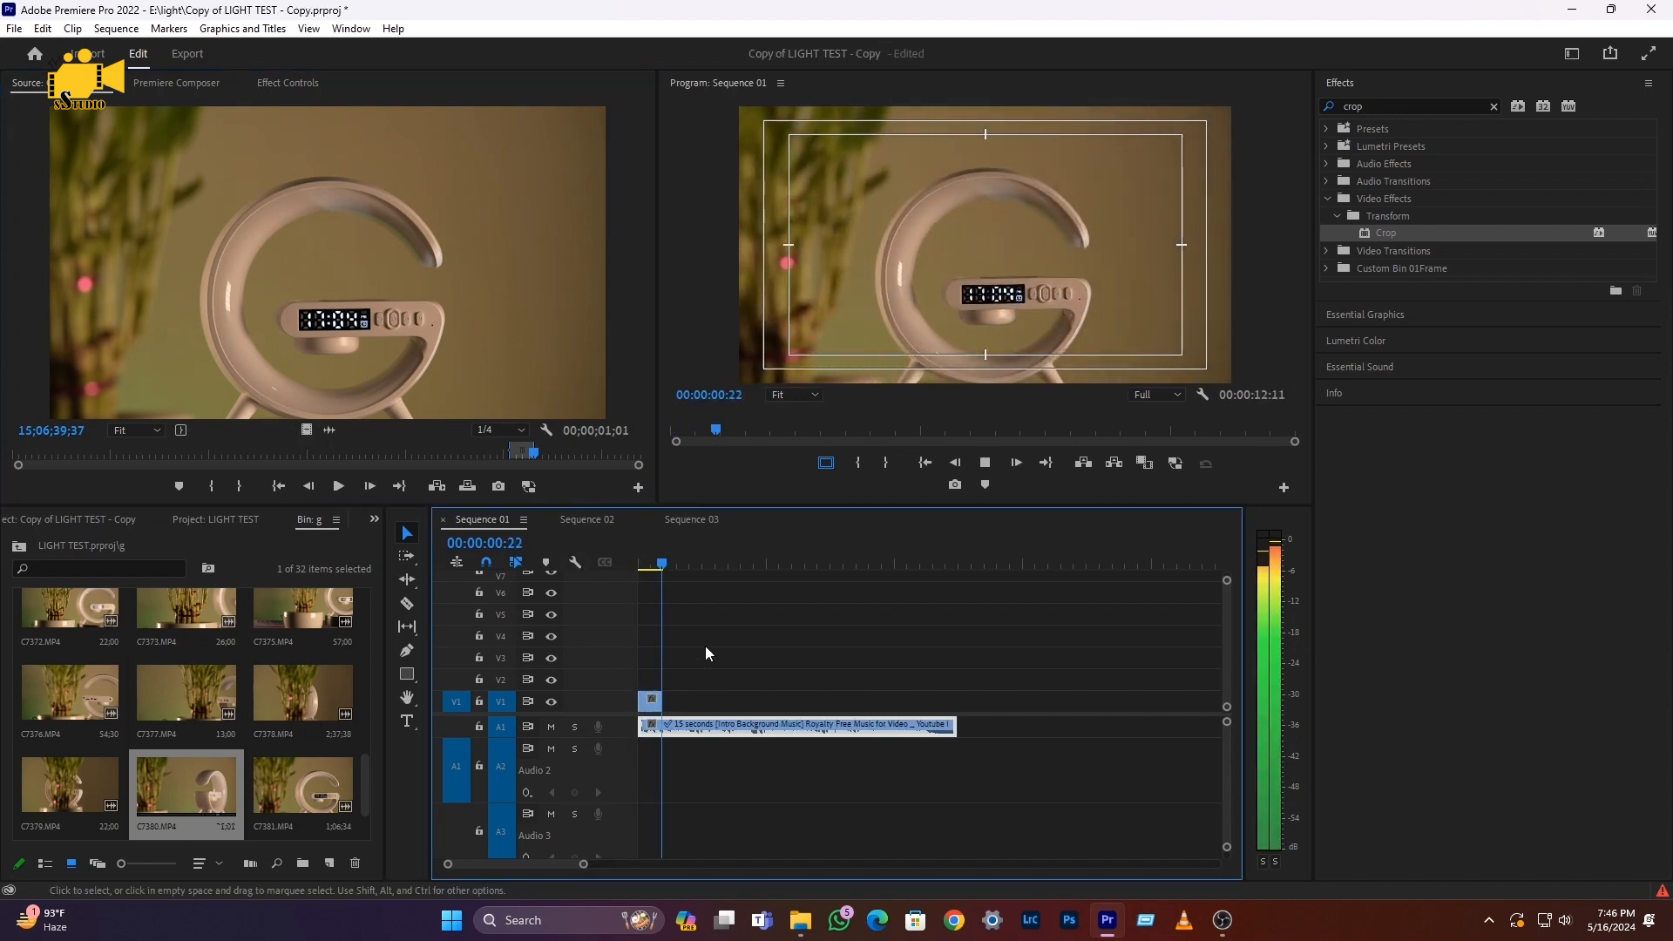
key("space")
key("Home")
left_click(652, 704)
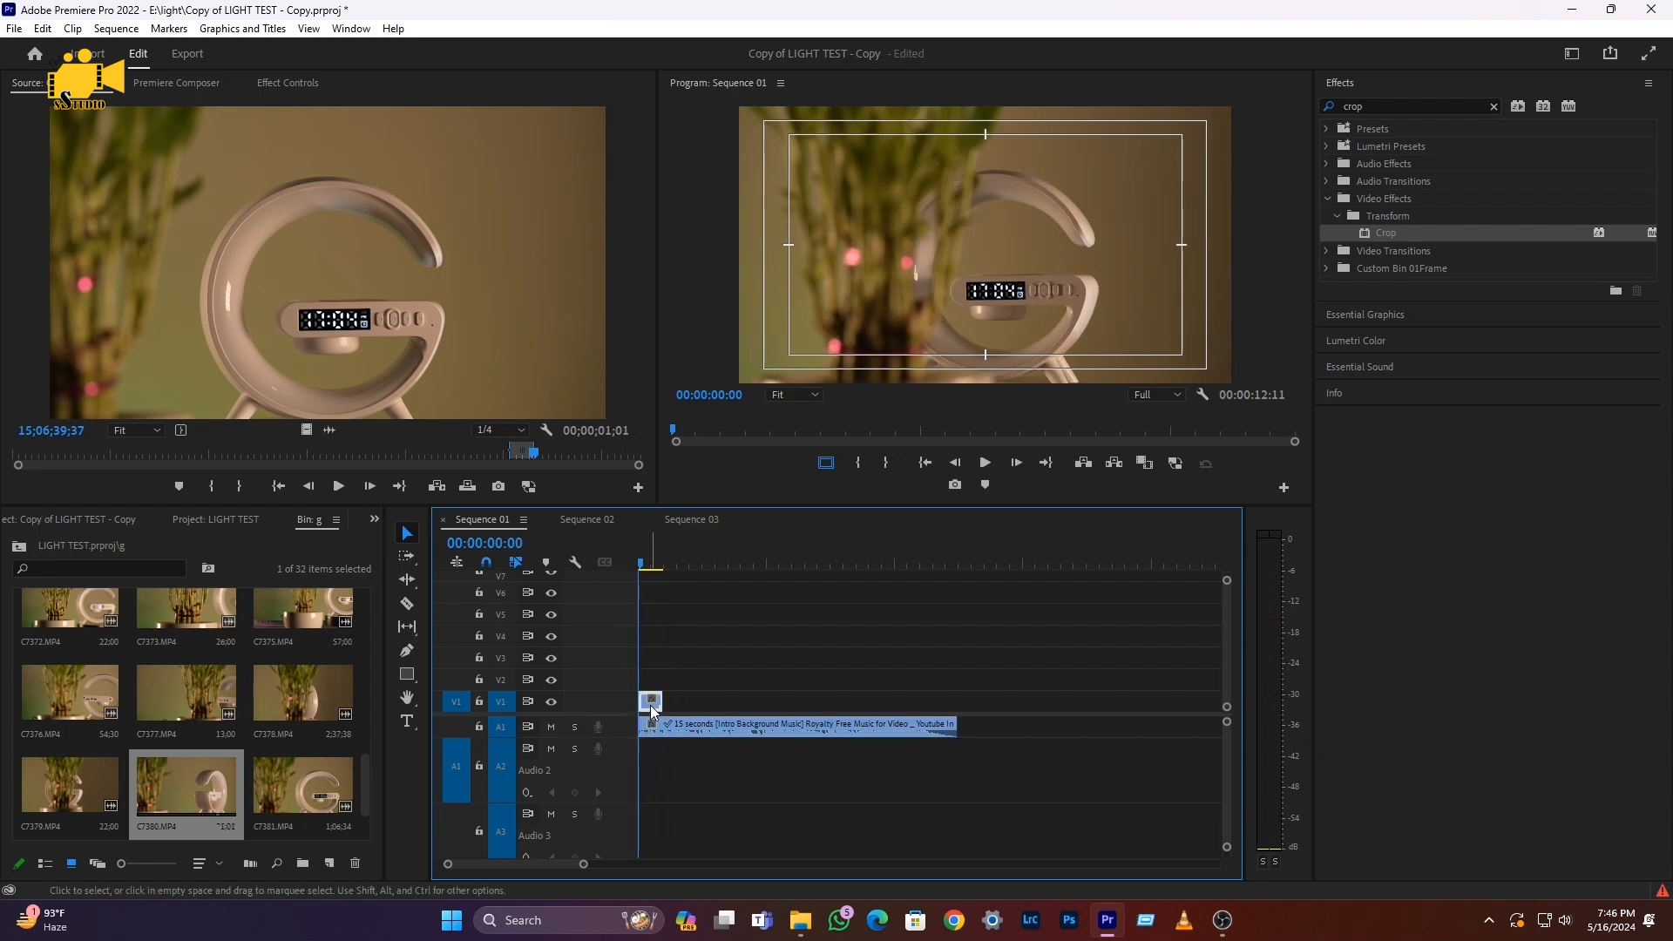
right_click(652, 710)
left_click(714, 549)
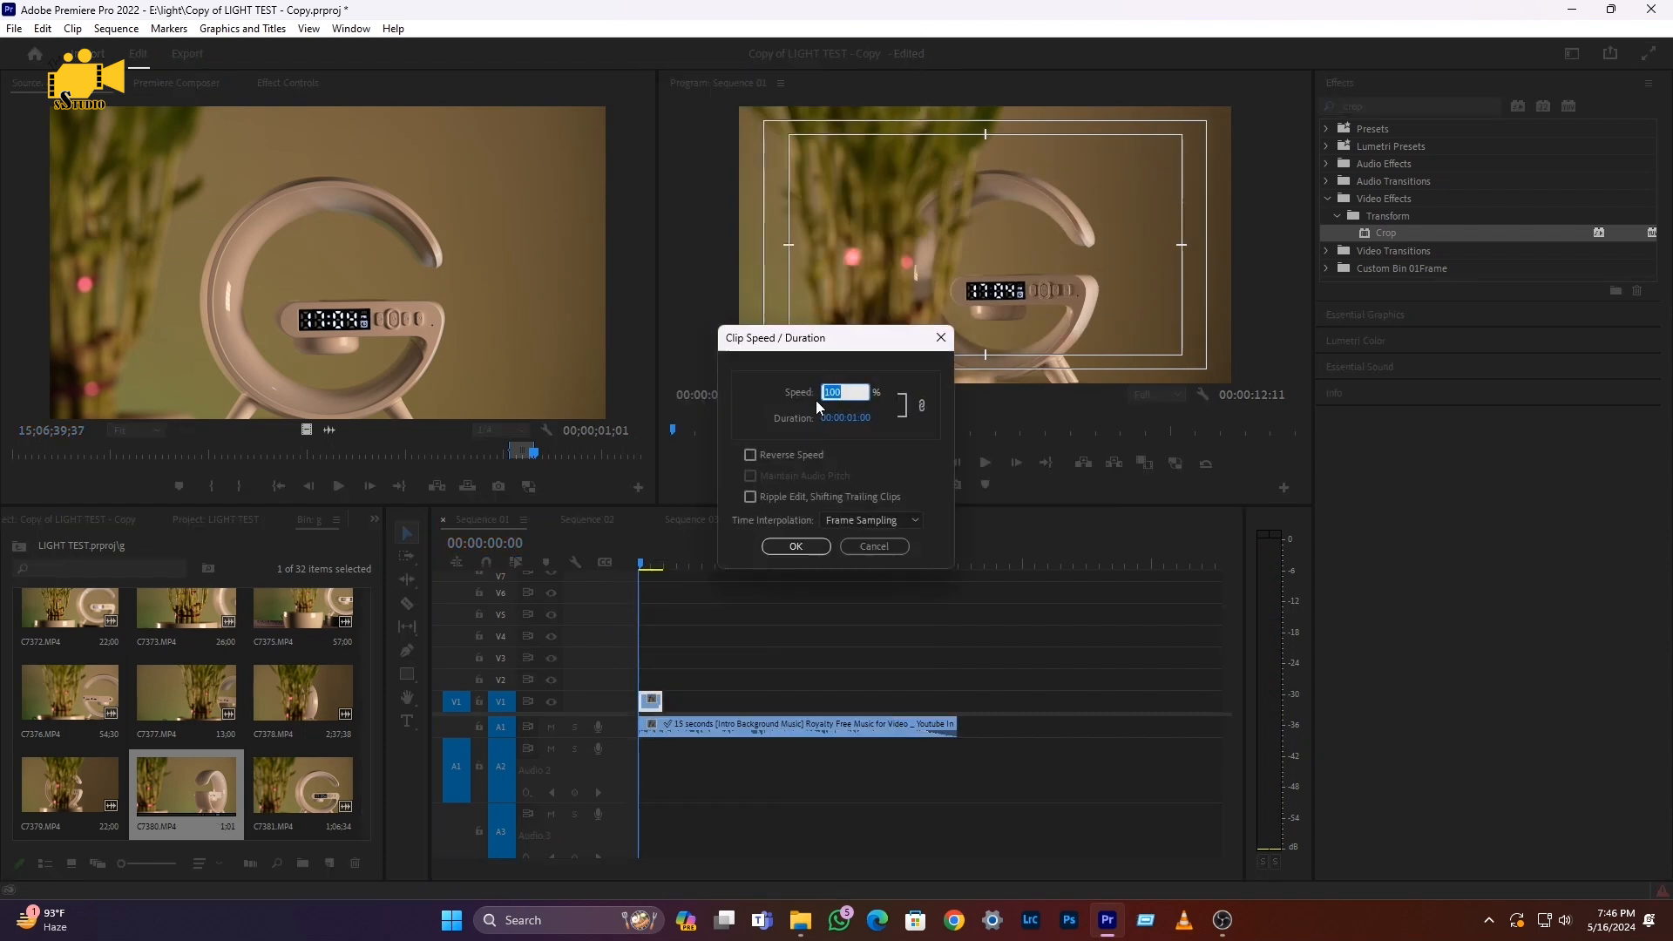
type("40")
key("Return")
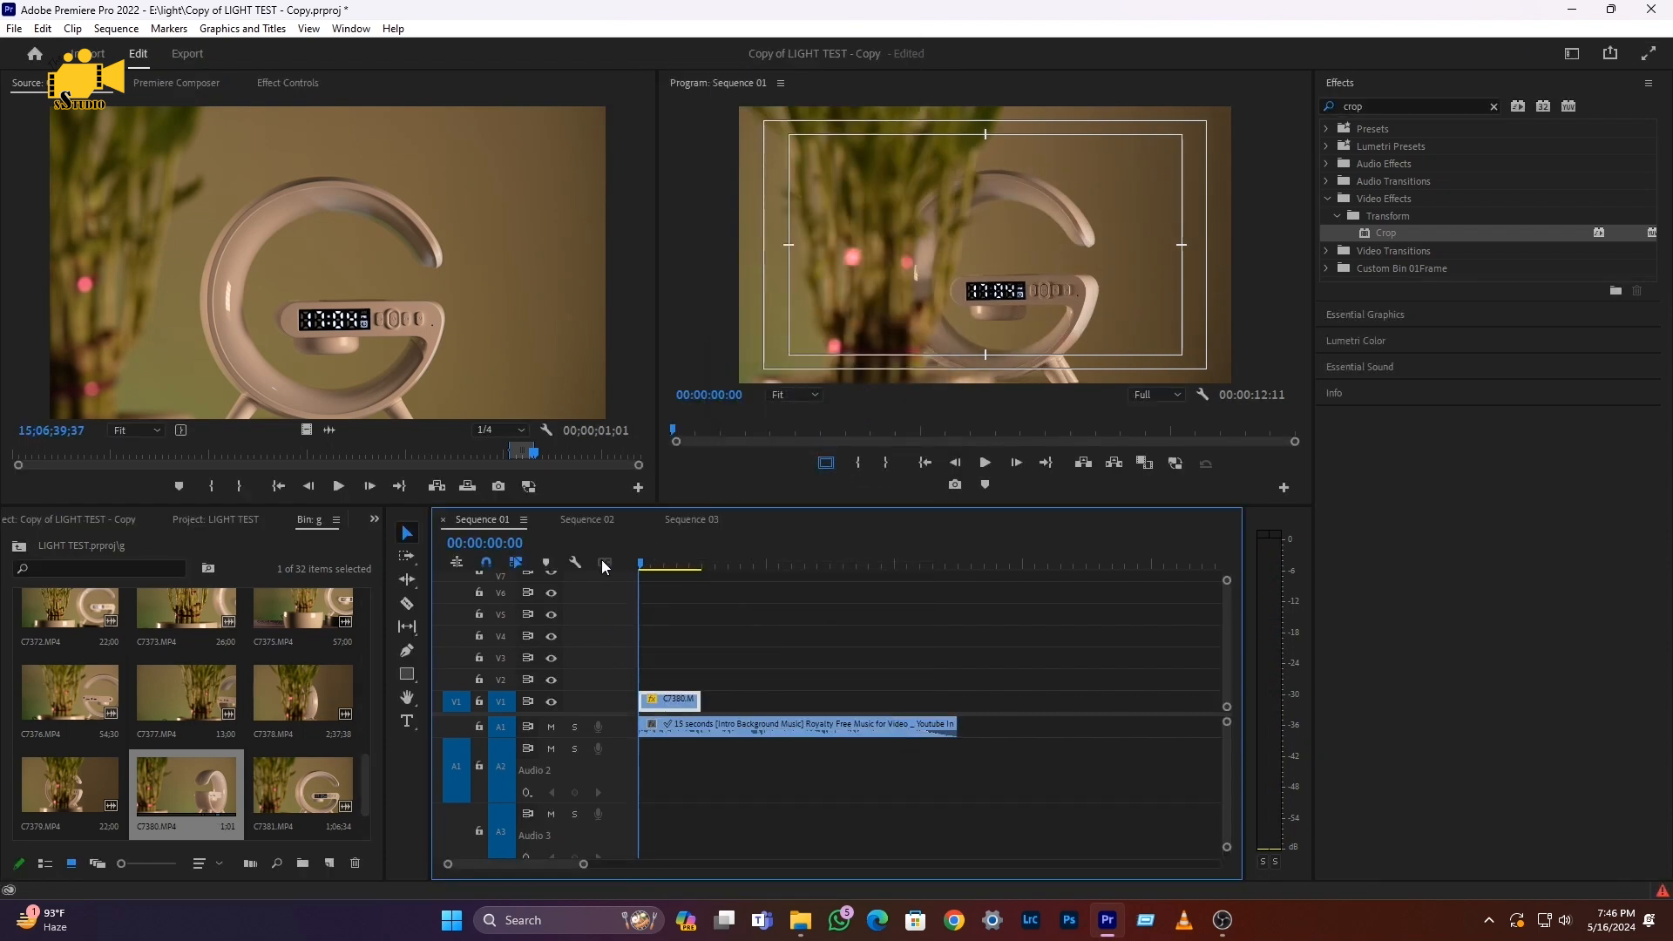
Cut the slowed C7380.MP4 clip at 00:00:01:05, delete the part after the cut and play back the result
key("space")
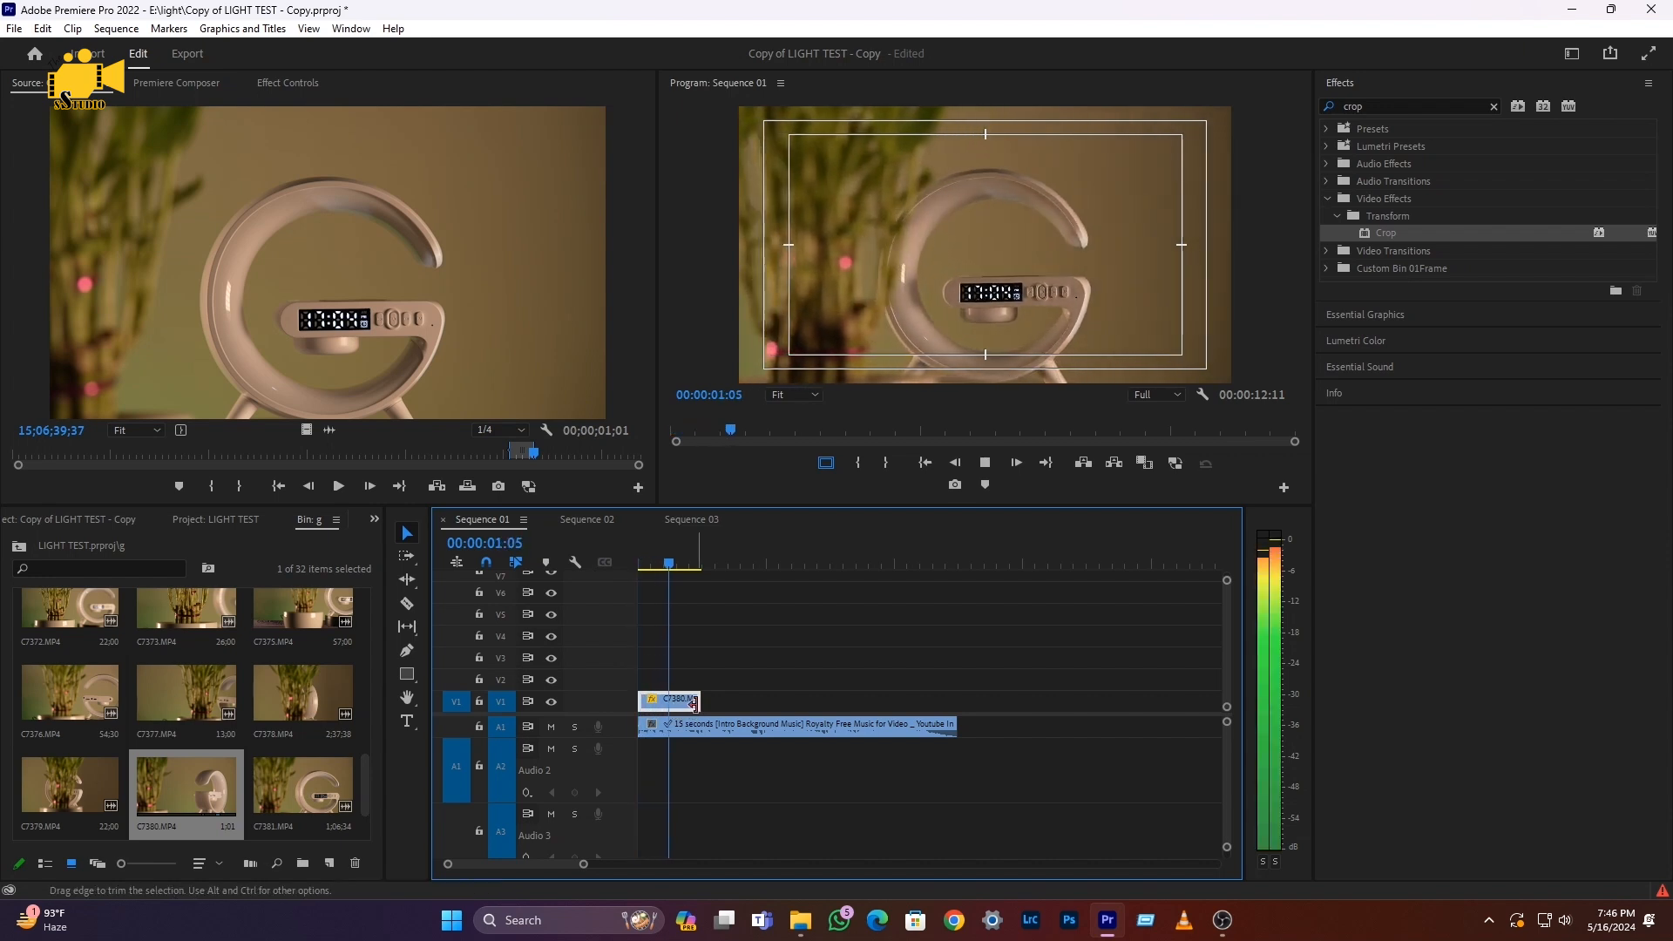
key("space")
key("c")
left_click(679, 704)
key("v")
left_click(688, 707)
key("Delete")
key("Home")
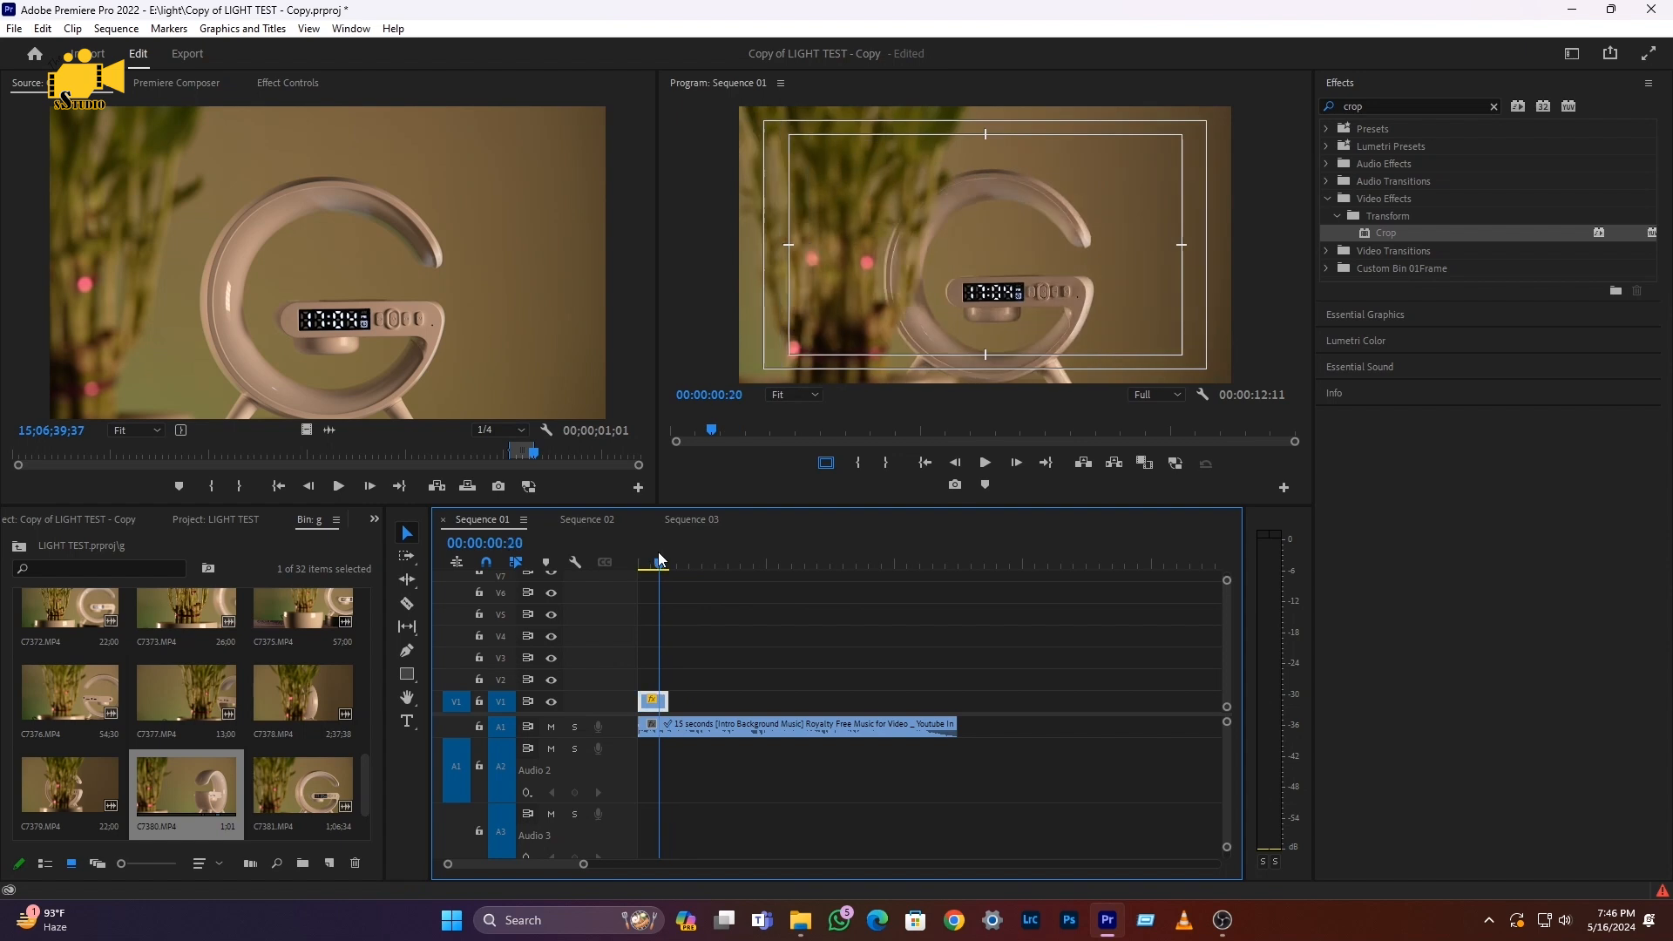
key("space")
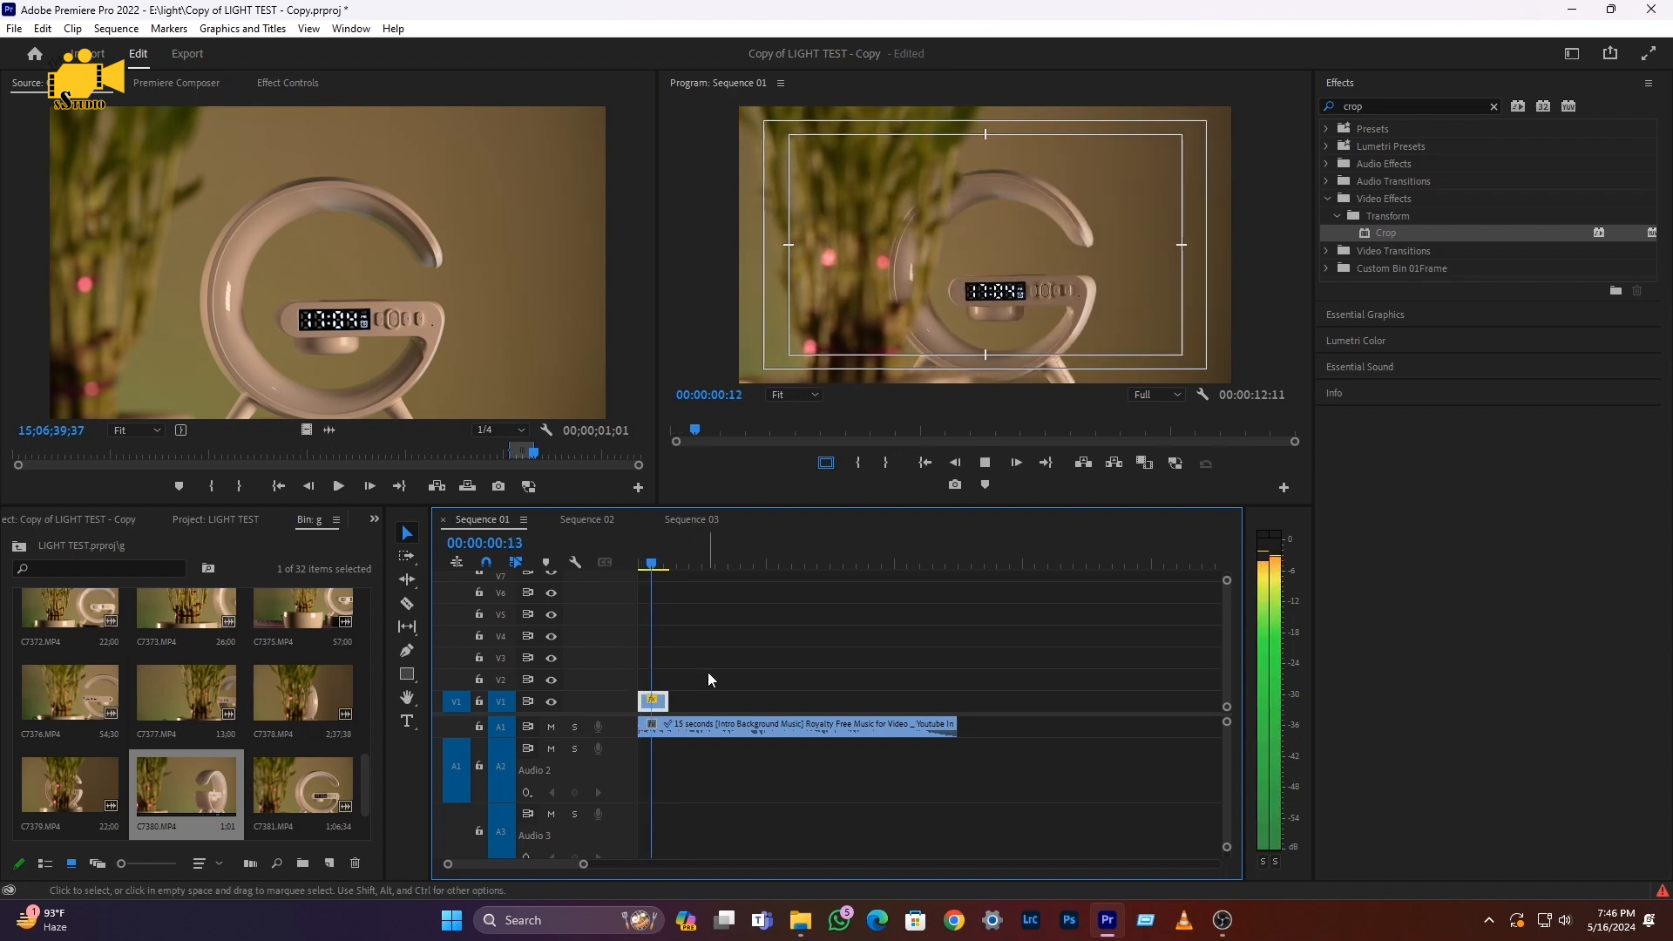
key("space")
Mark a second range of C7380.MP4 from 15;06;40;19 to 15;06;41;12 and place its video directly after the first V1 clip
left_click_drag(535, 456, 552, 463)
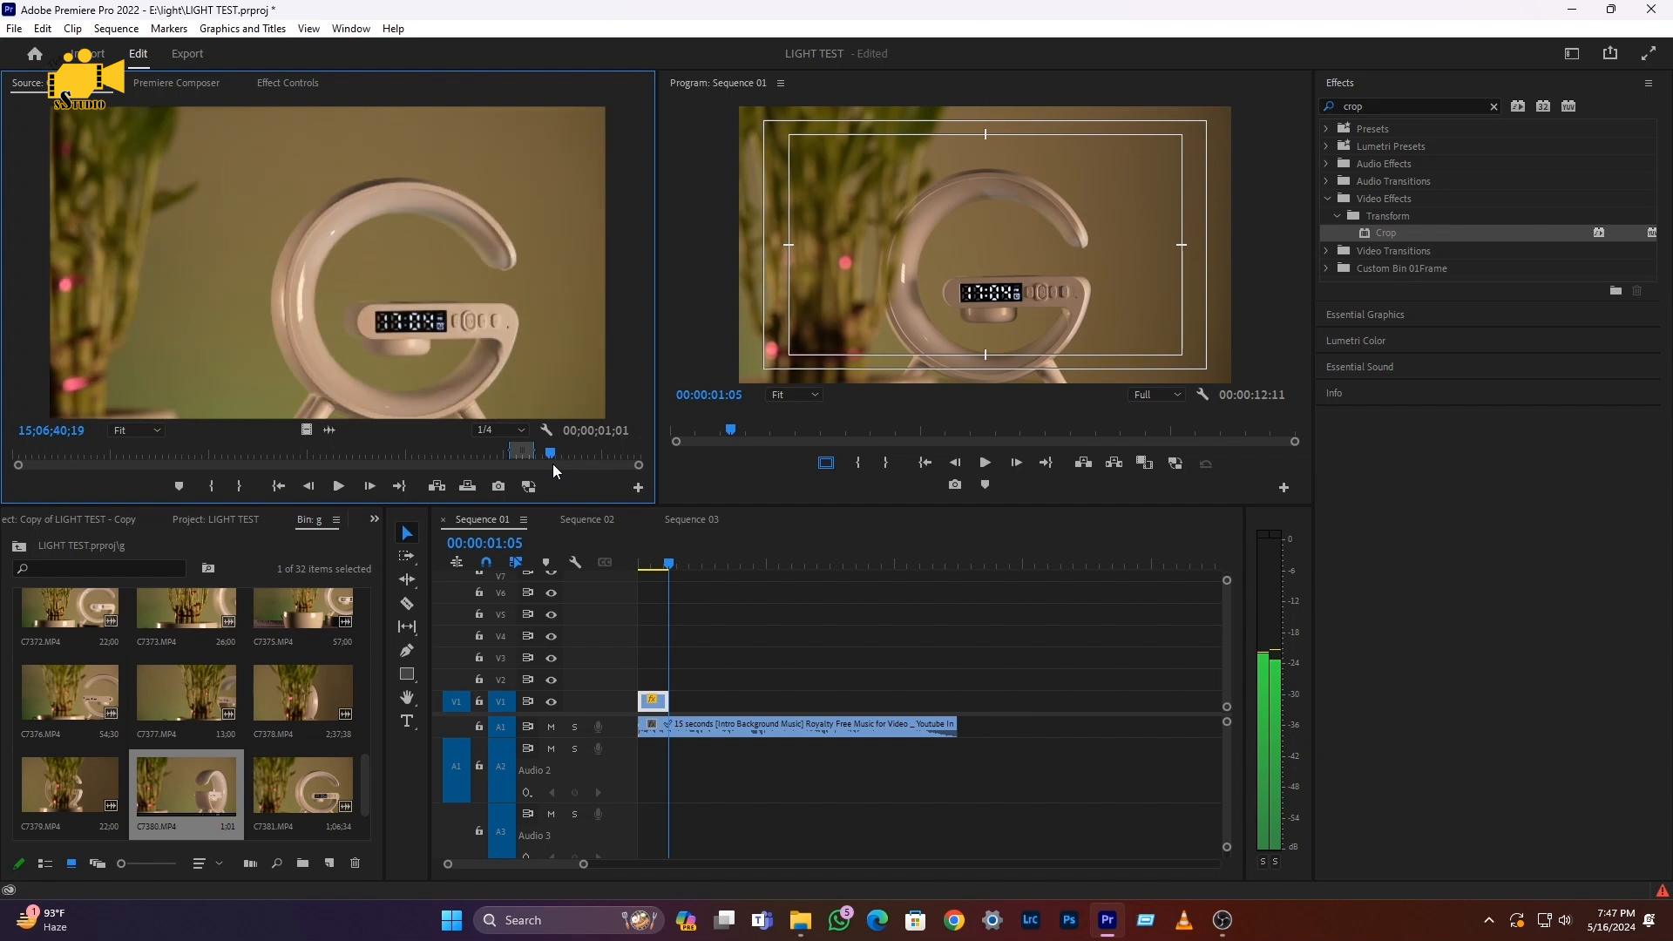
left_click(218, 485)
left_click_drag(554, 459, 571, 453)
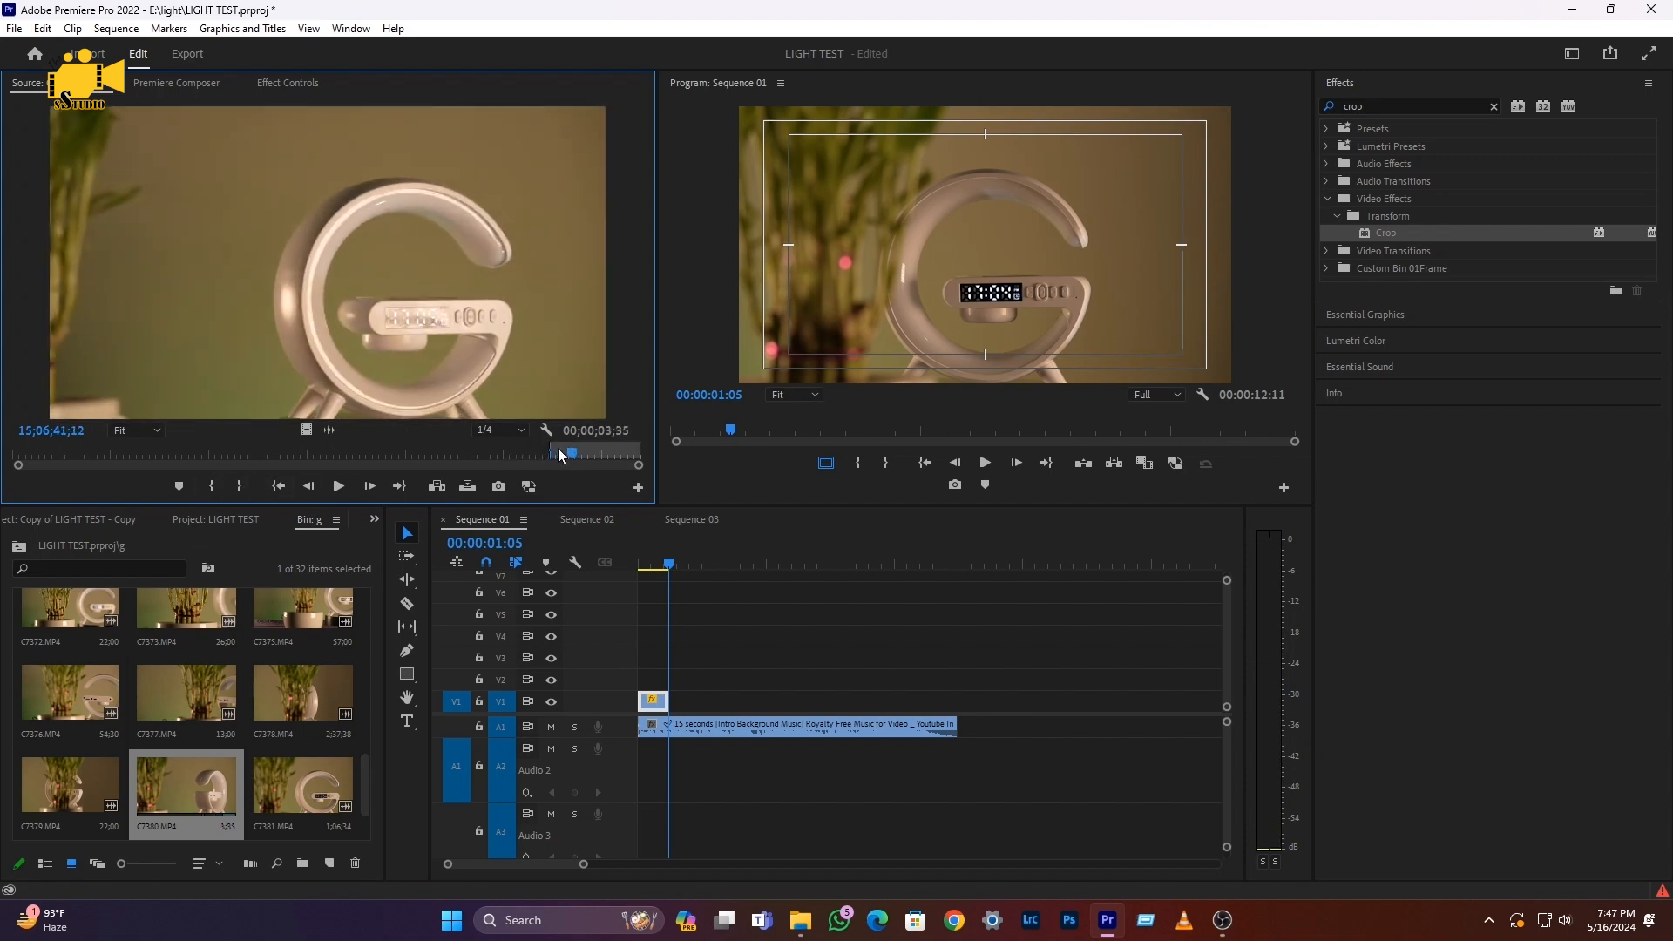
left_click_drag(332, 475, 689, 701)
Preview the second C7380.MP4 clip and set it to 40% speed with Reverse Speed enabled
key("space")
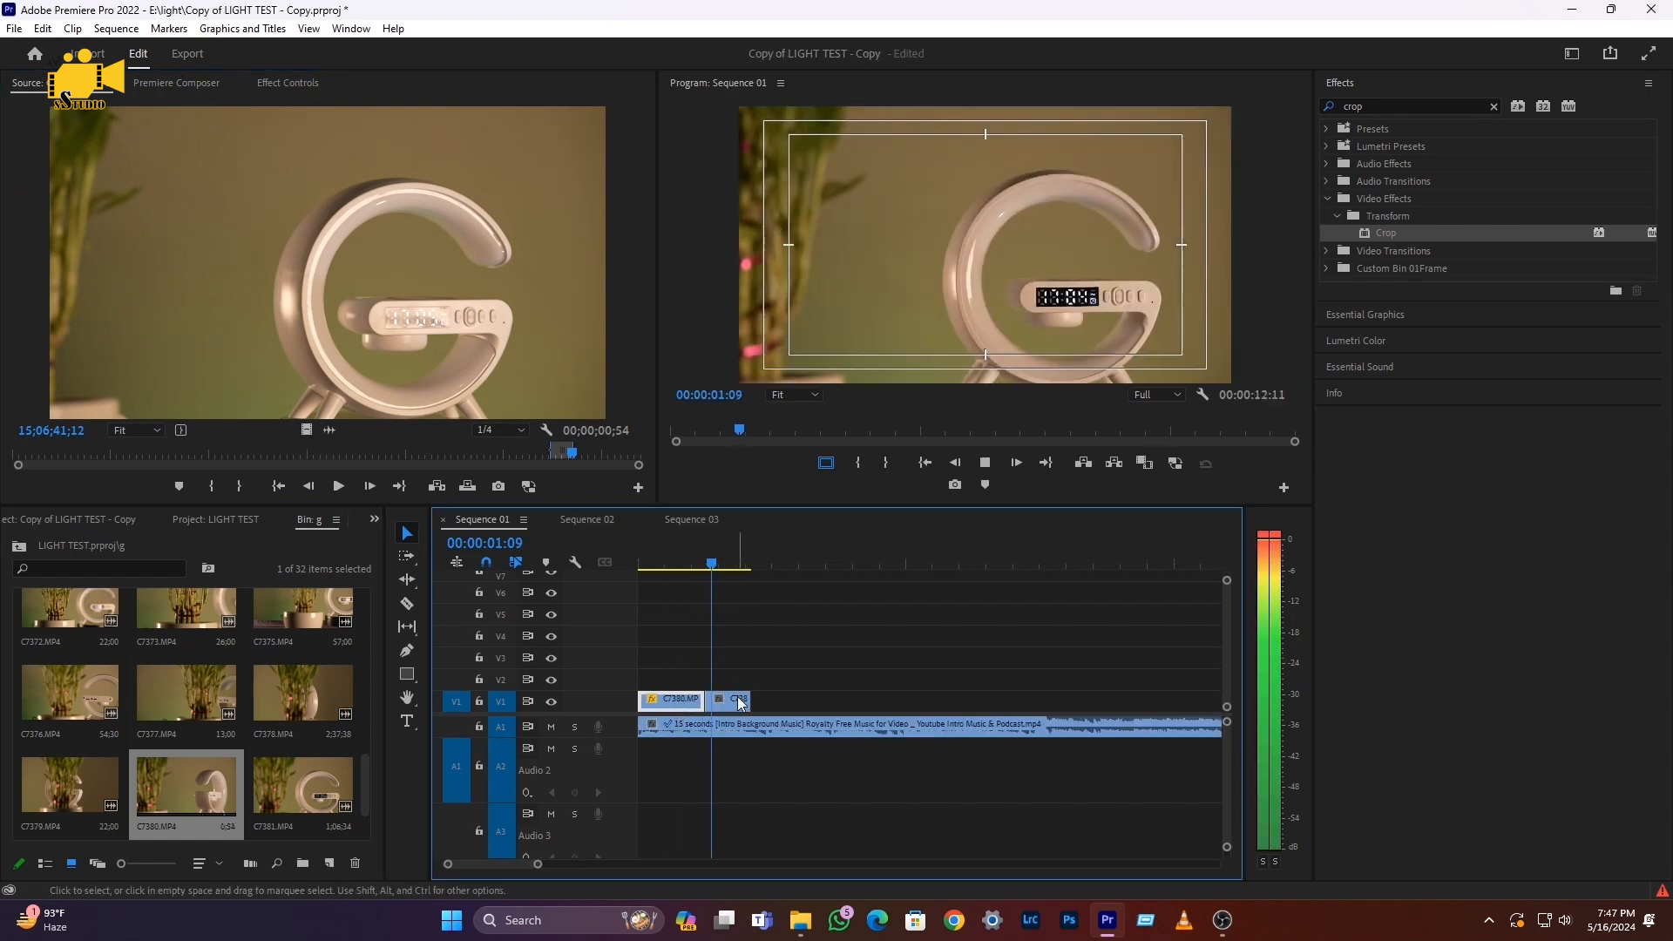
key("space")
right_click(739, 704)
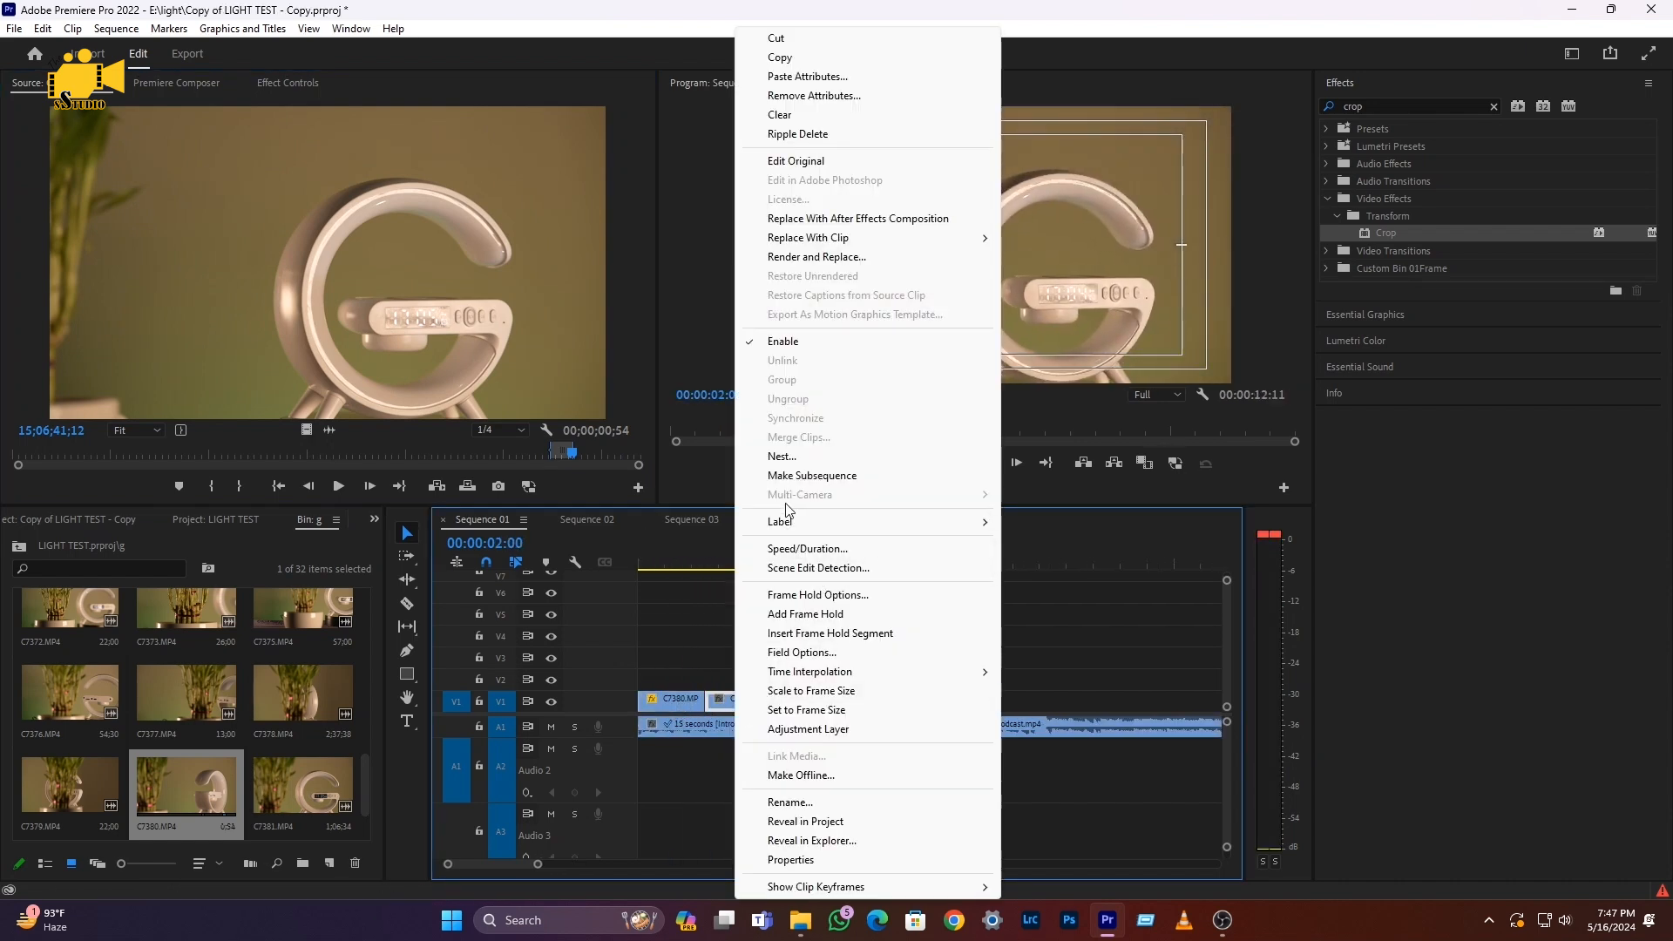
left_click(806, 549)
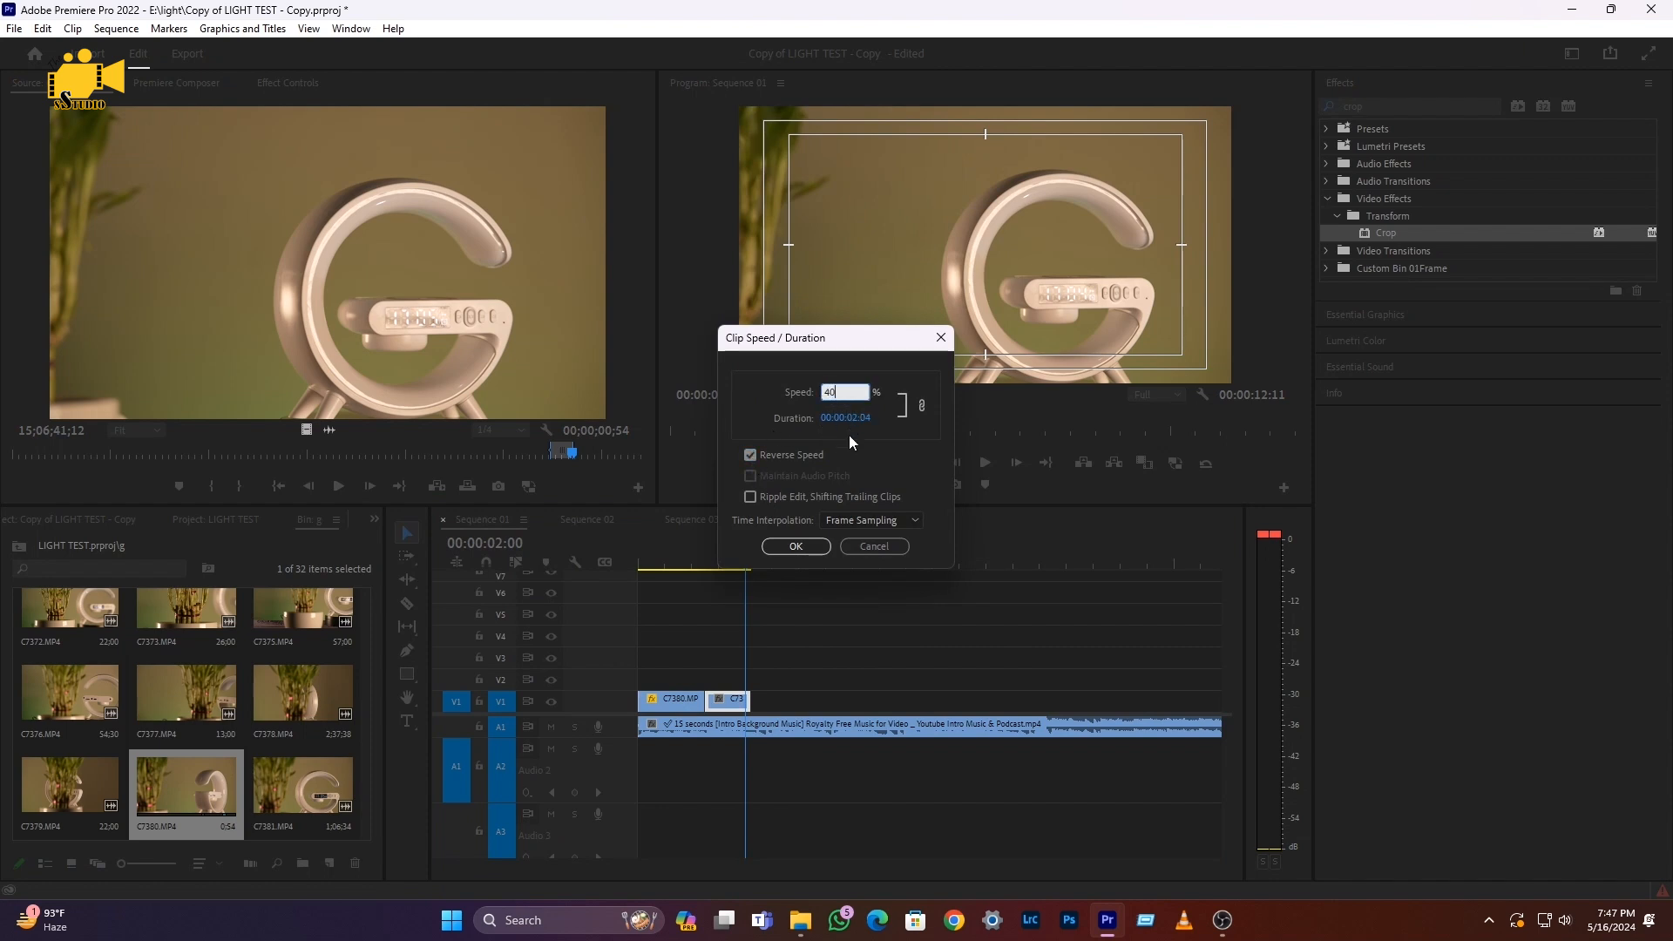
type("40")
left_click(788, 548)
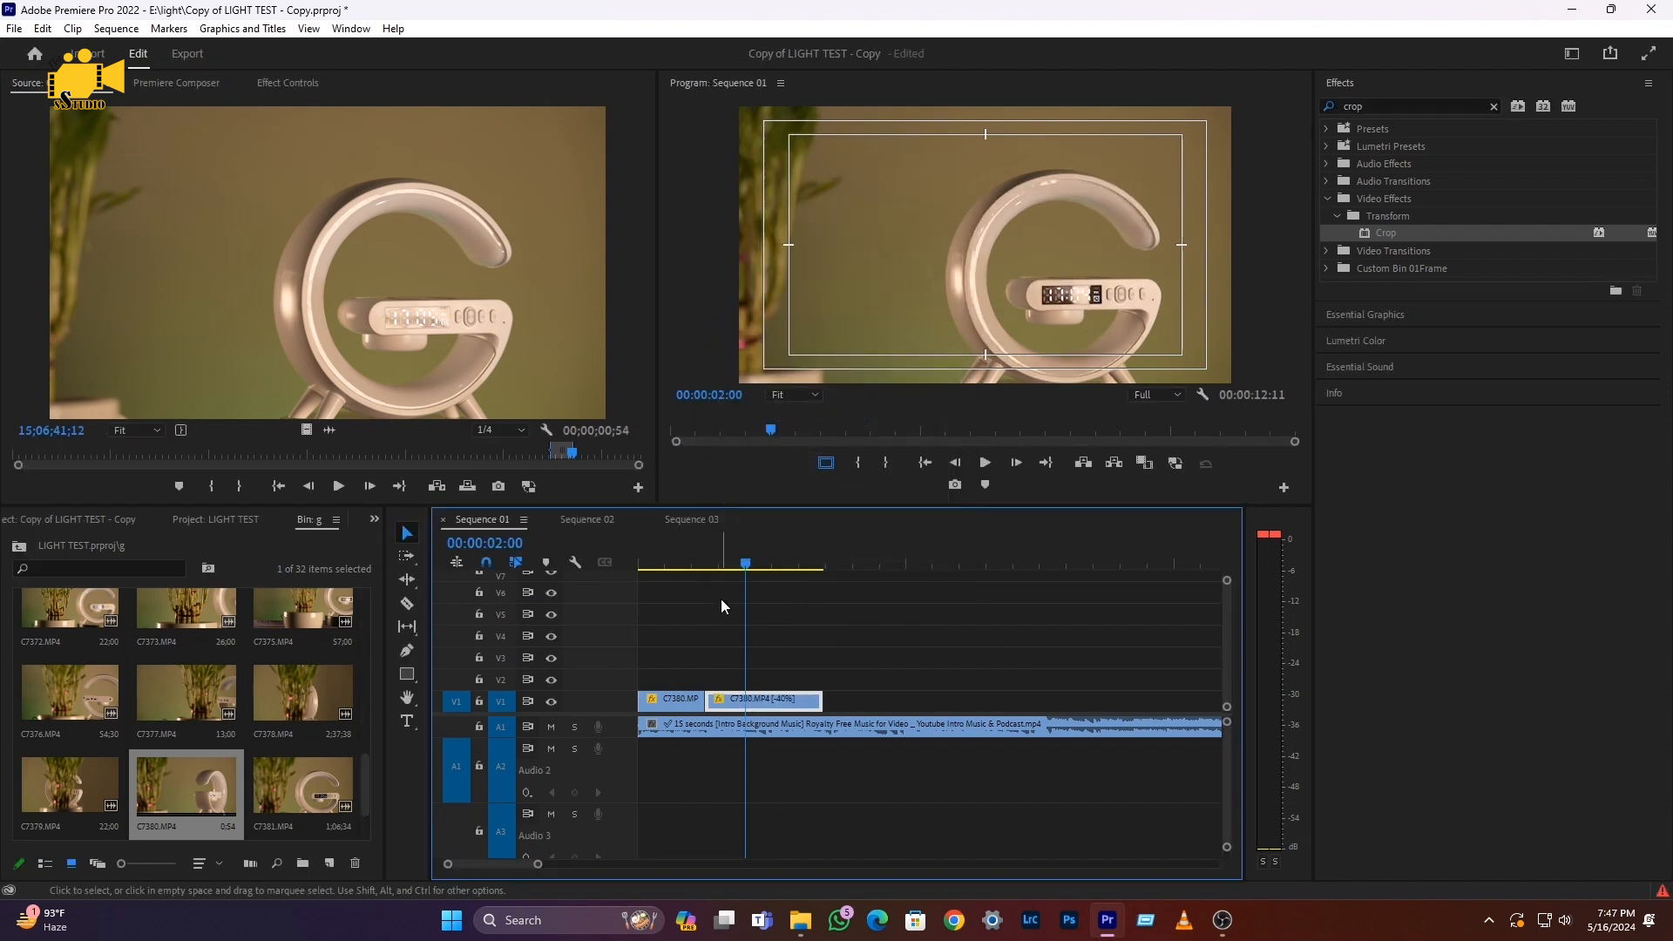
Play across the join of the two V1 clips and extend the end of the reversed second clip
left_click(685, 562)
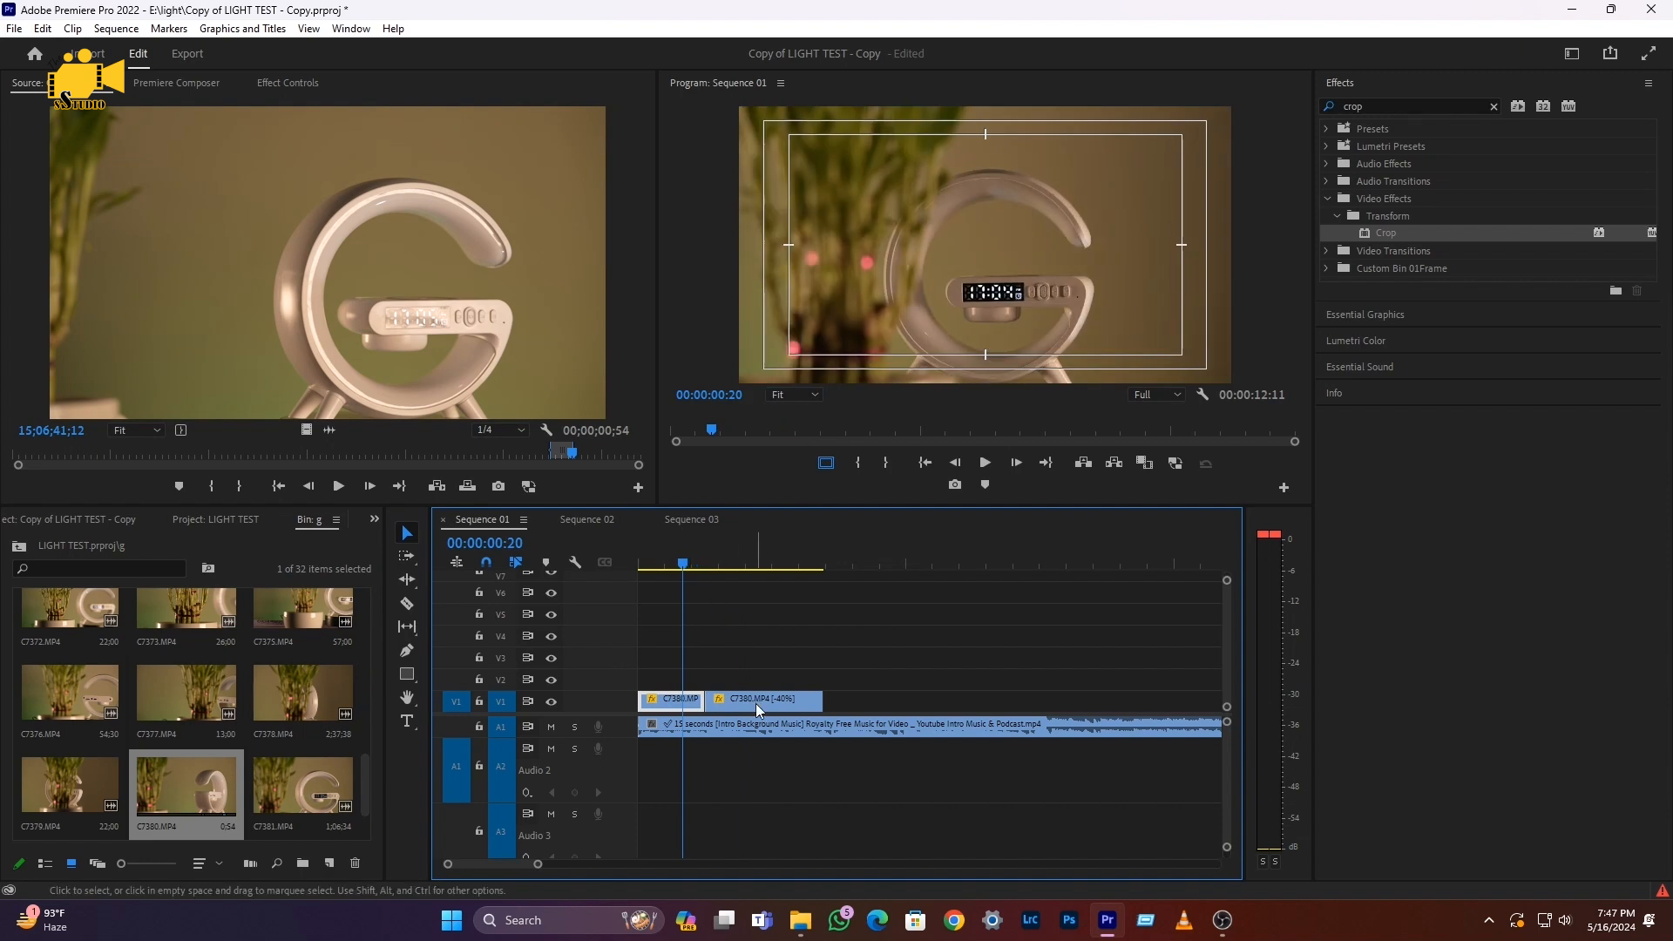
key("space")
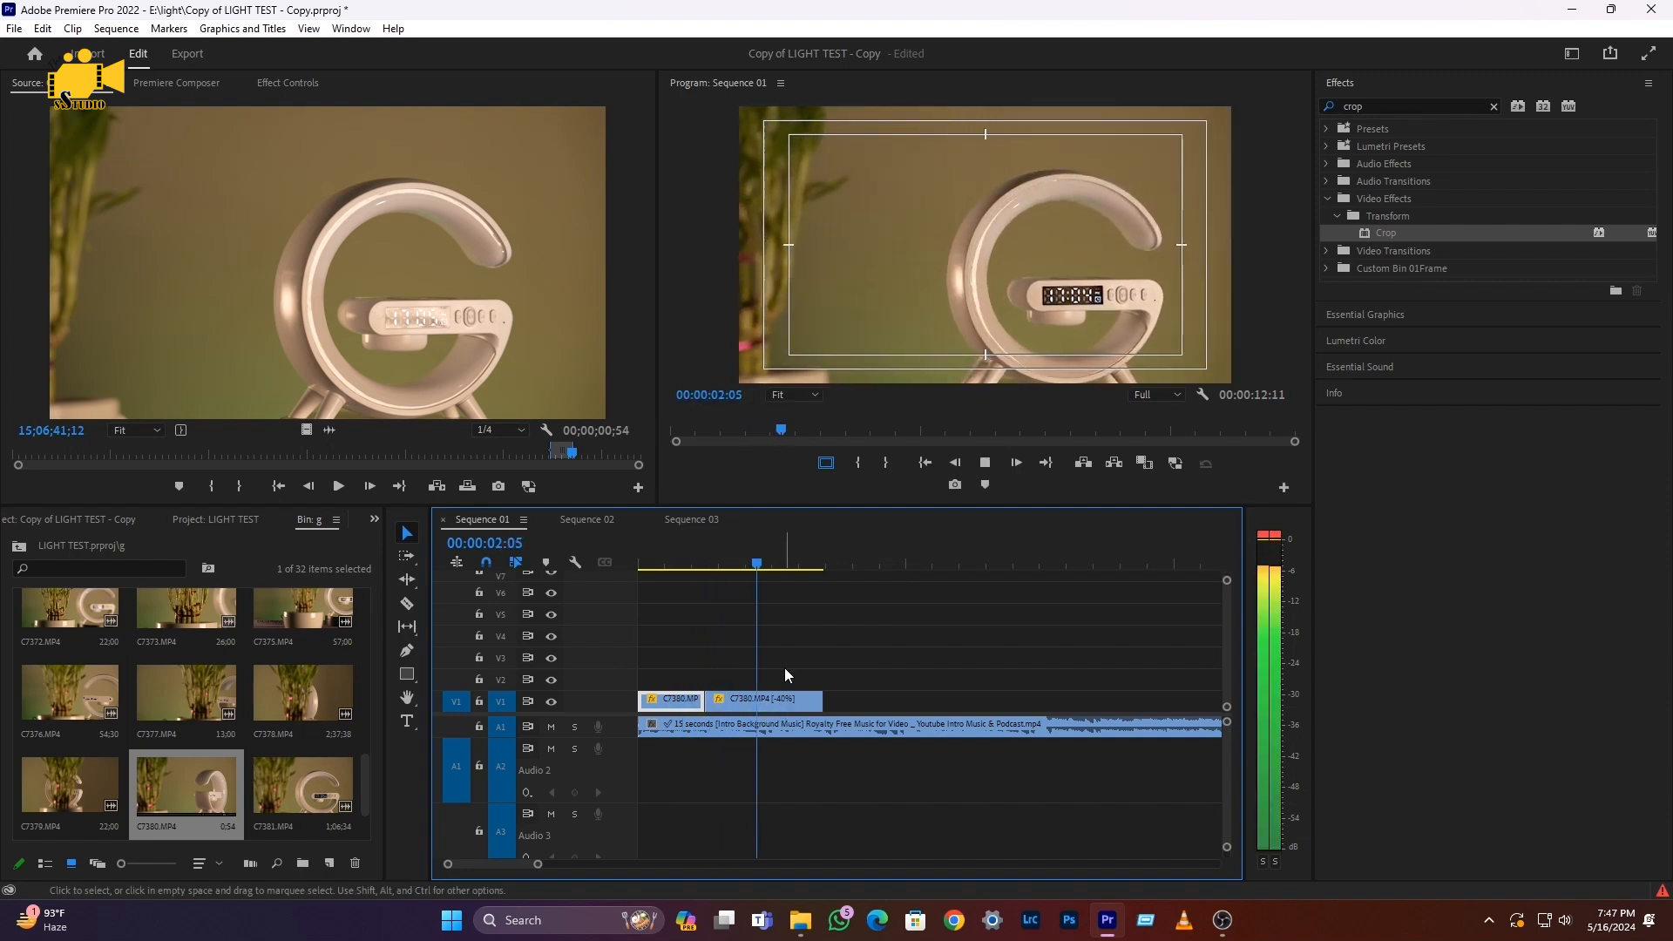
key("space")
left_click(783, 696)
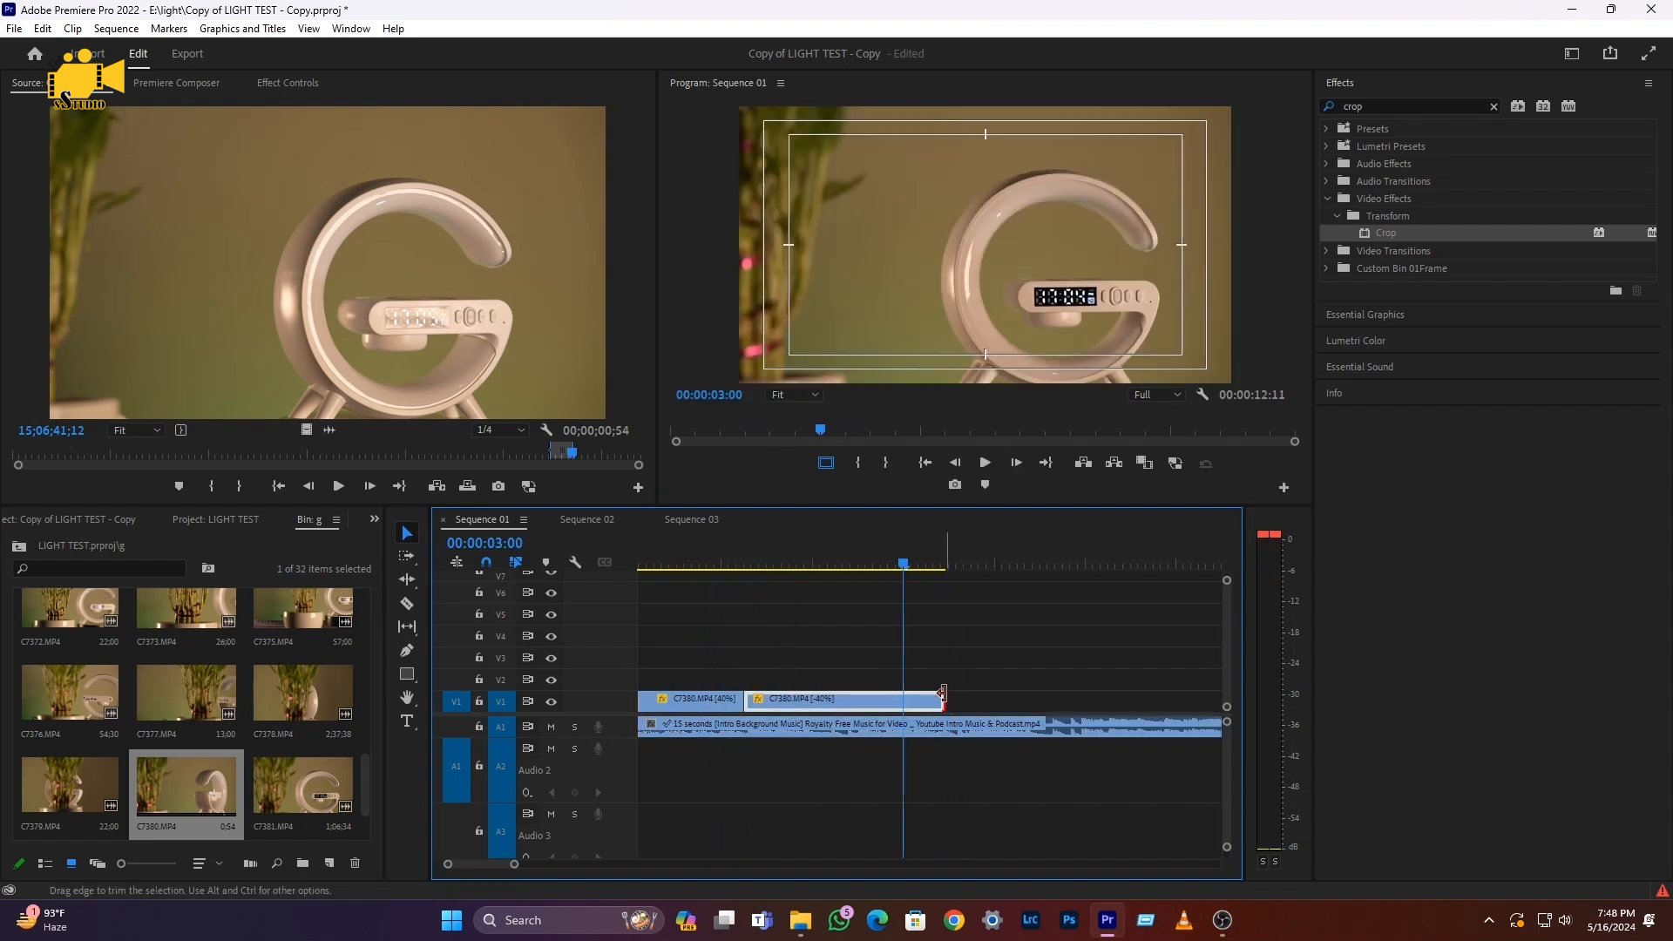
left_click_drag(942, 695, 1049, 697)
Split the reversed clip at 00:00:03:03, delete the part before the cut and move the remainder against the first clip
mouse_move(904, 565)
left_mouse_down()
mouse_move(1008, 589)
mouse_move(912, 594)
left_mouse_up()
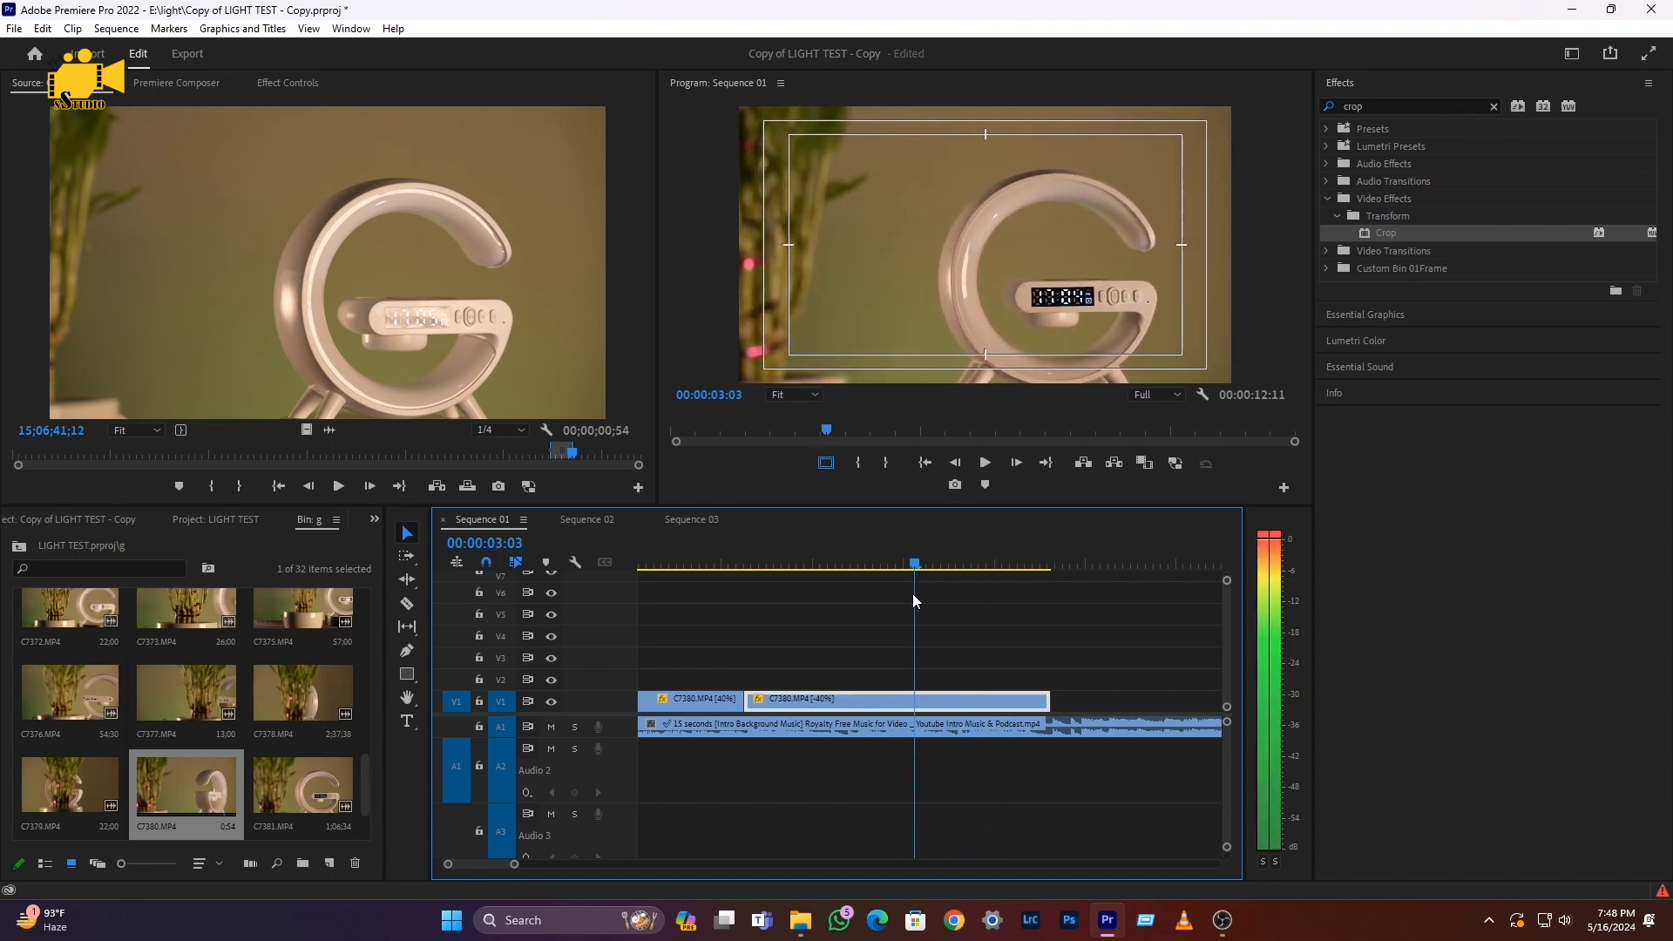
key("ctrl+k")
left_click(832, 702)
key("Delete")
left_click_drag(950, 701, 777, 703)
left_click(697, 566)
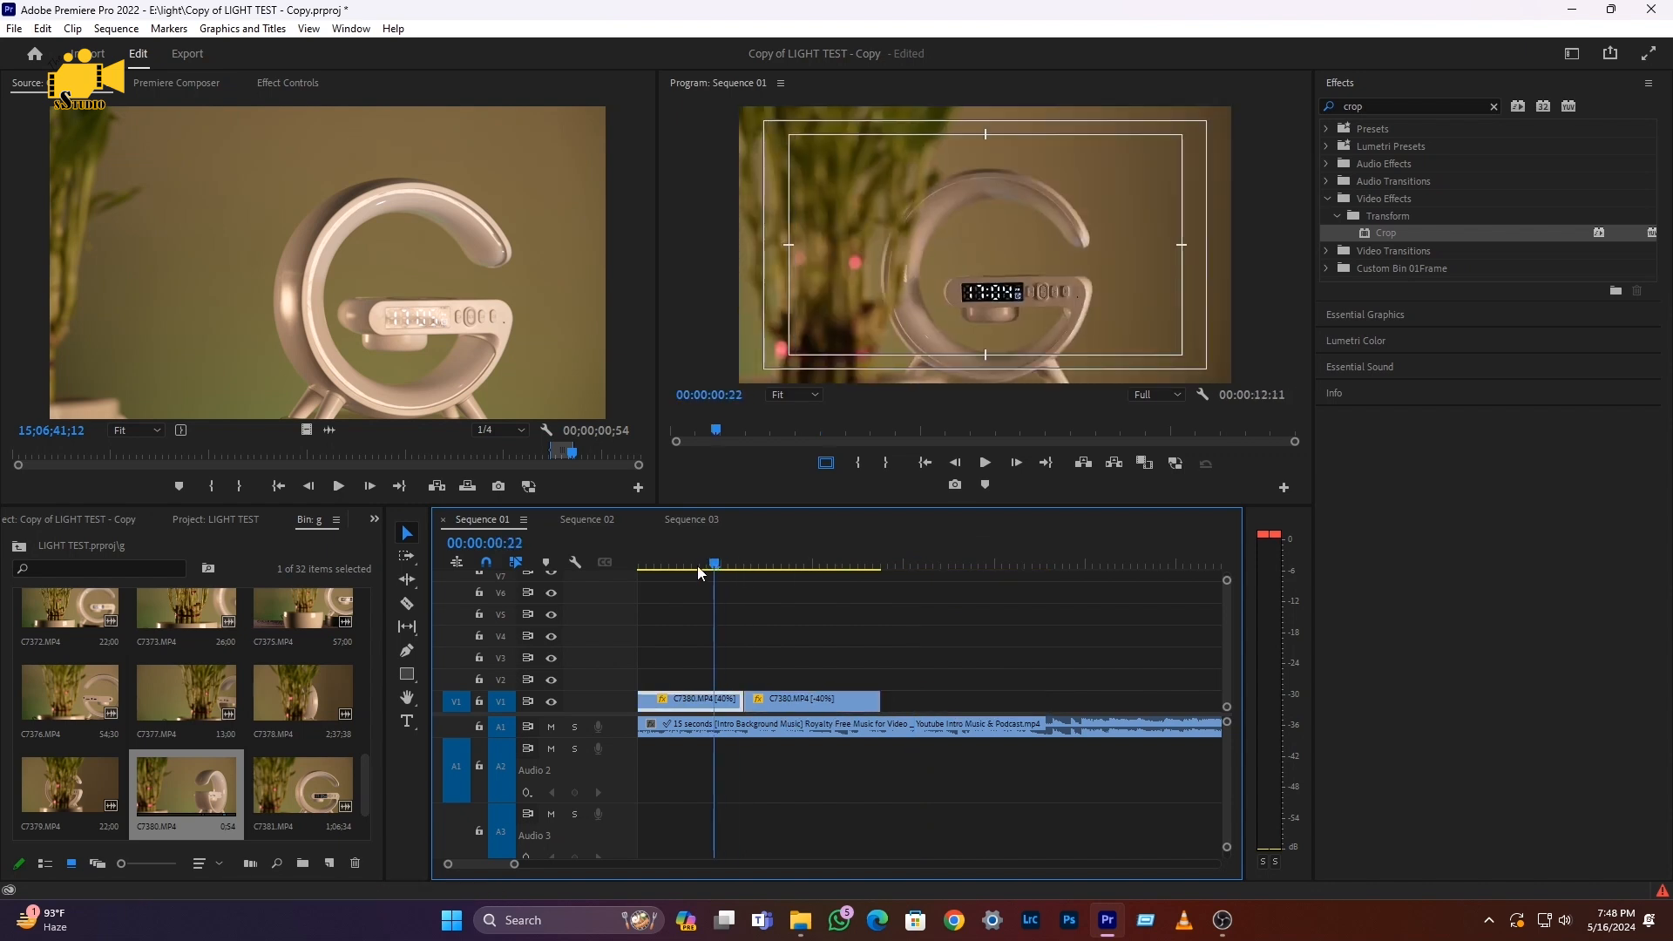
Play the opening and move the reversed C7380.MP4 clip up to V2 so it overlaps the end of the first V1 clip
key("space")
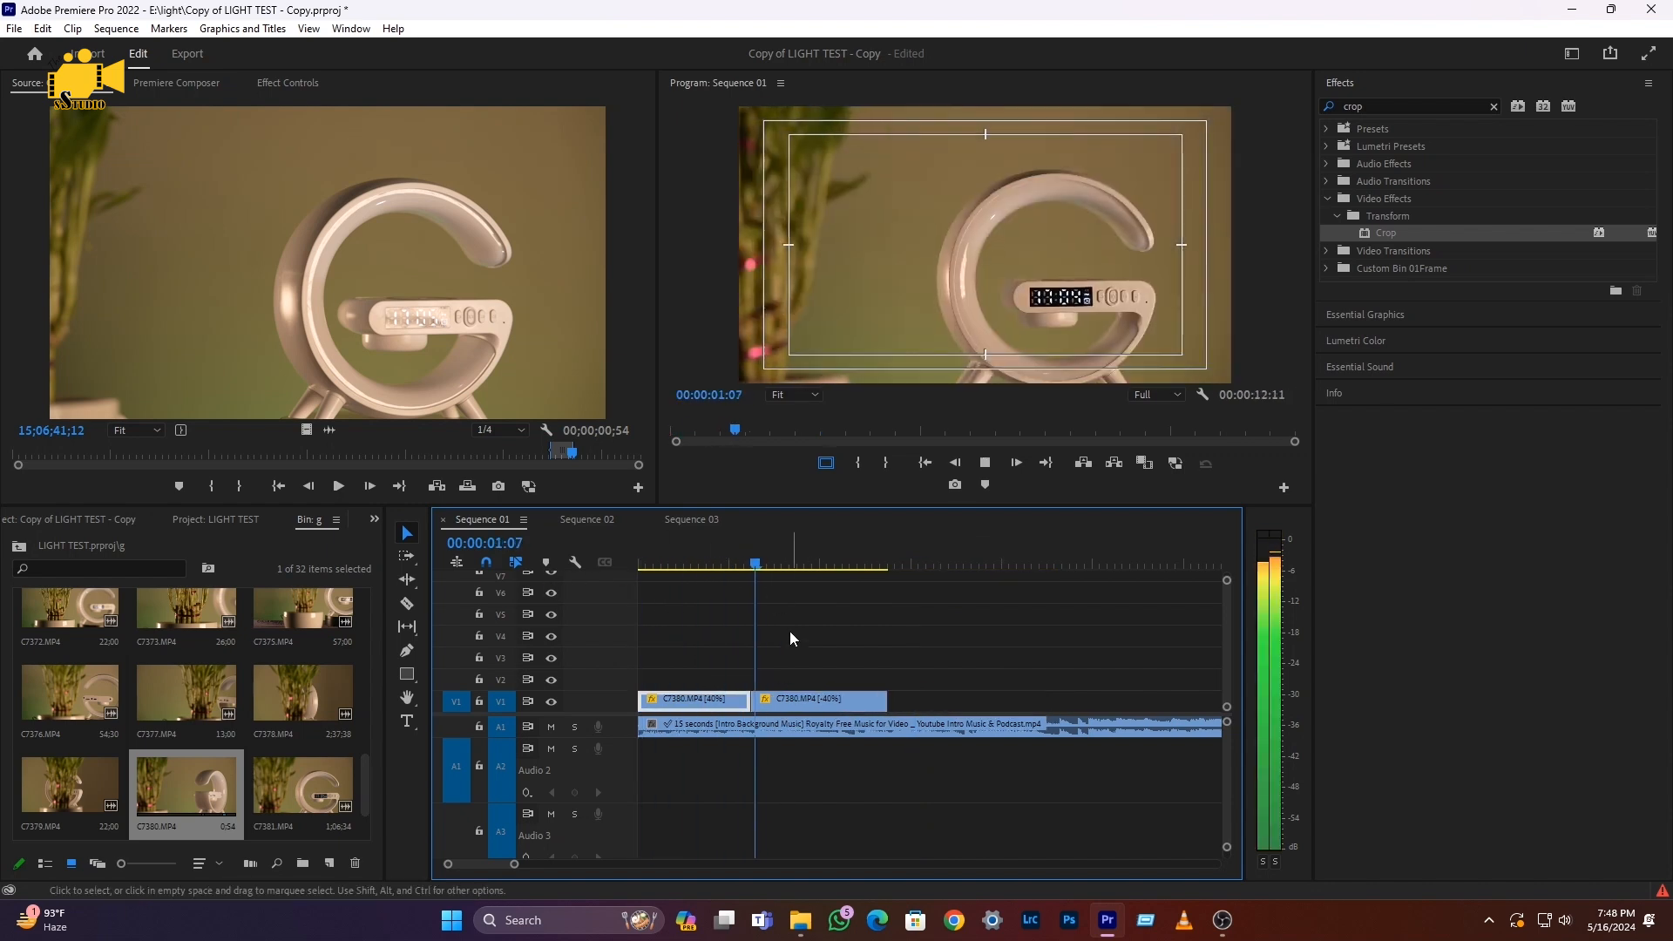
key("space")
left_click(698, 567)
left_click_drag(698, 572, 534, 577)
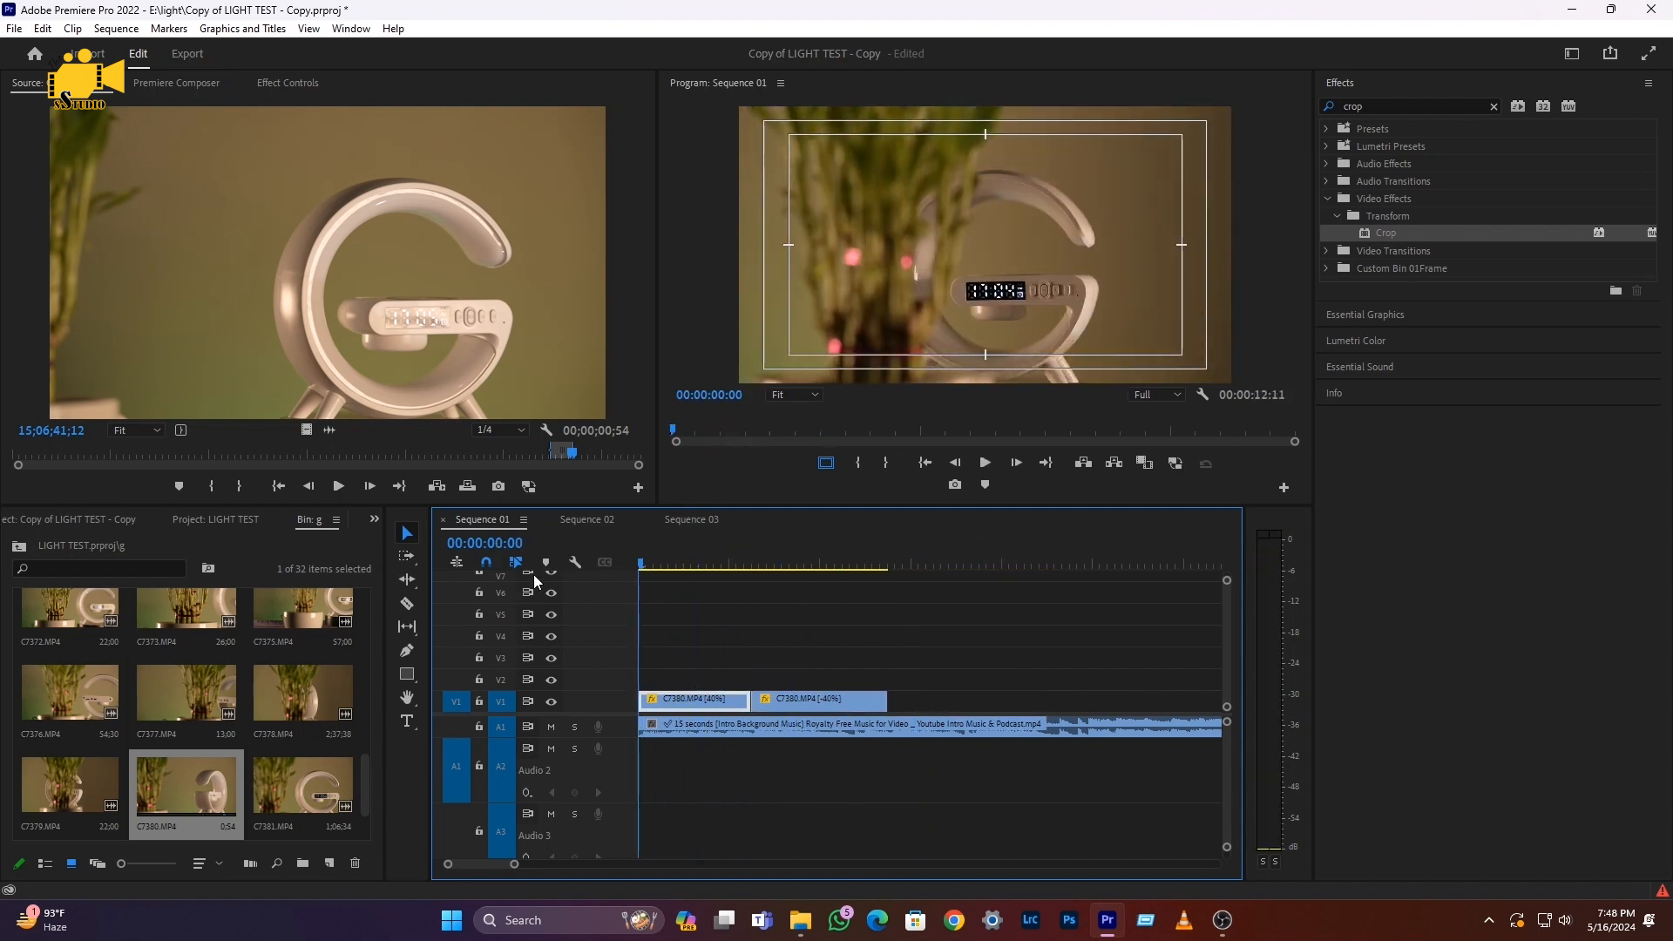
key("space")
key("space")
left_click_drag(802, 713, 745, 693)
key("space")
key("space")
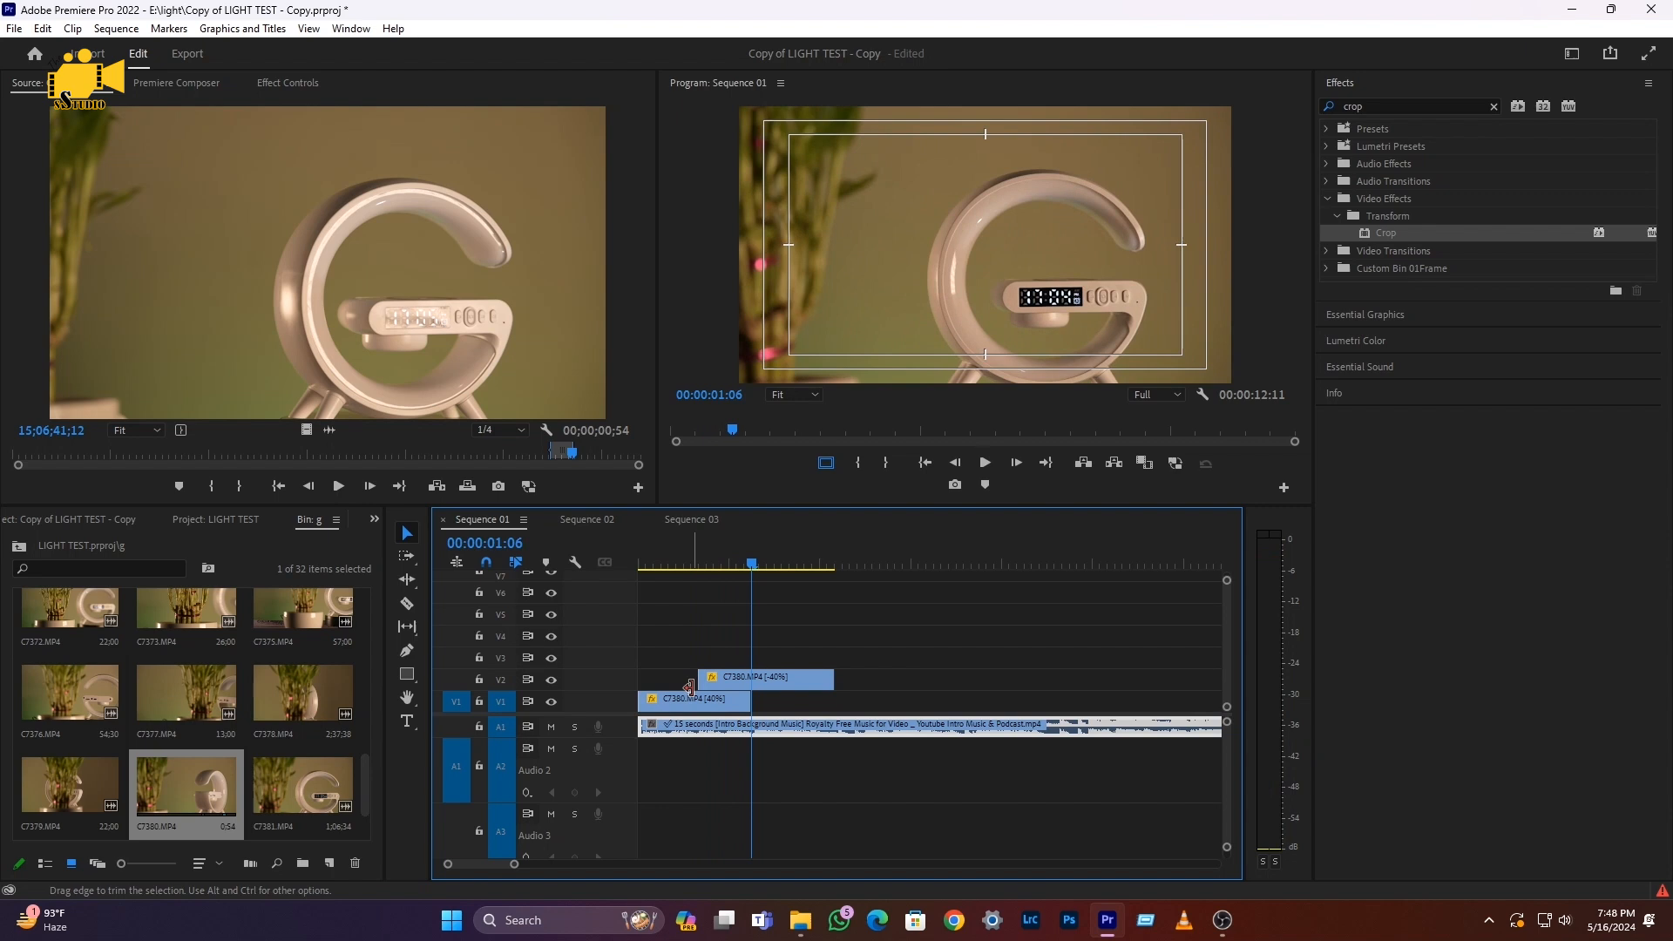
Split the reversed V2 clip at 00:00:01:06 and delete the part after the cut
left_click(753, 678)
key("c")
left_click(755, 679)
key("v")
left_click(759, 680)
key("Delete")
Trim the end of the first V1 clip back to the start of the V2 clip and replay the opening
left_click_drag(750, 702, 697, 706)
key("Home")
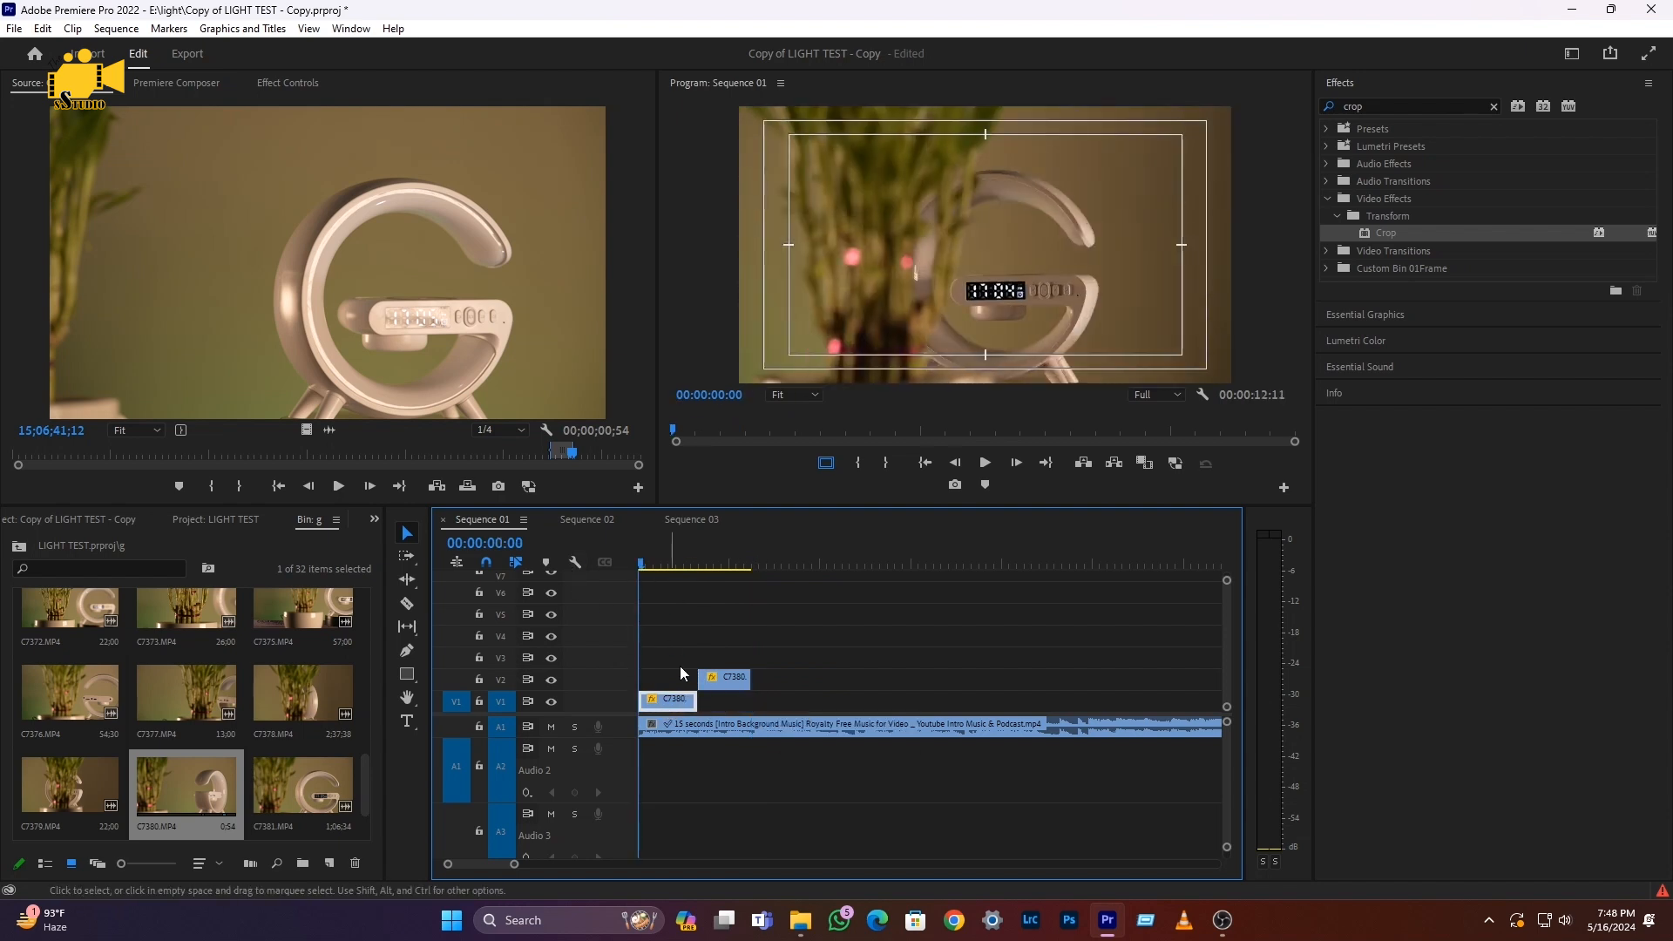
key("space")
key("space")
left_click_drag(681, 568, 630, 572)
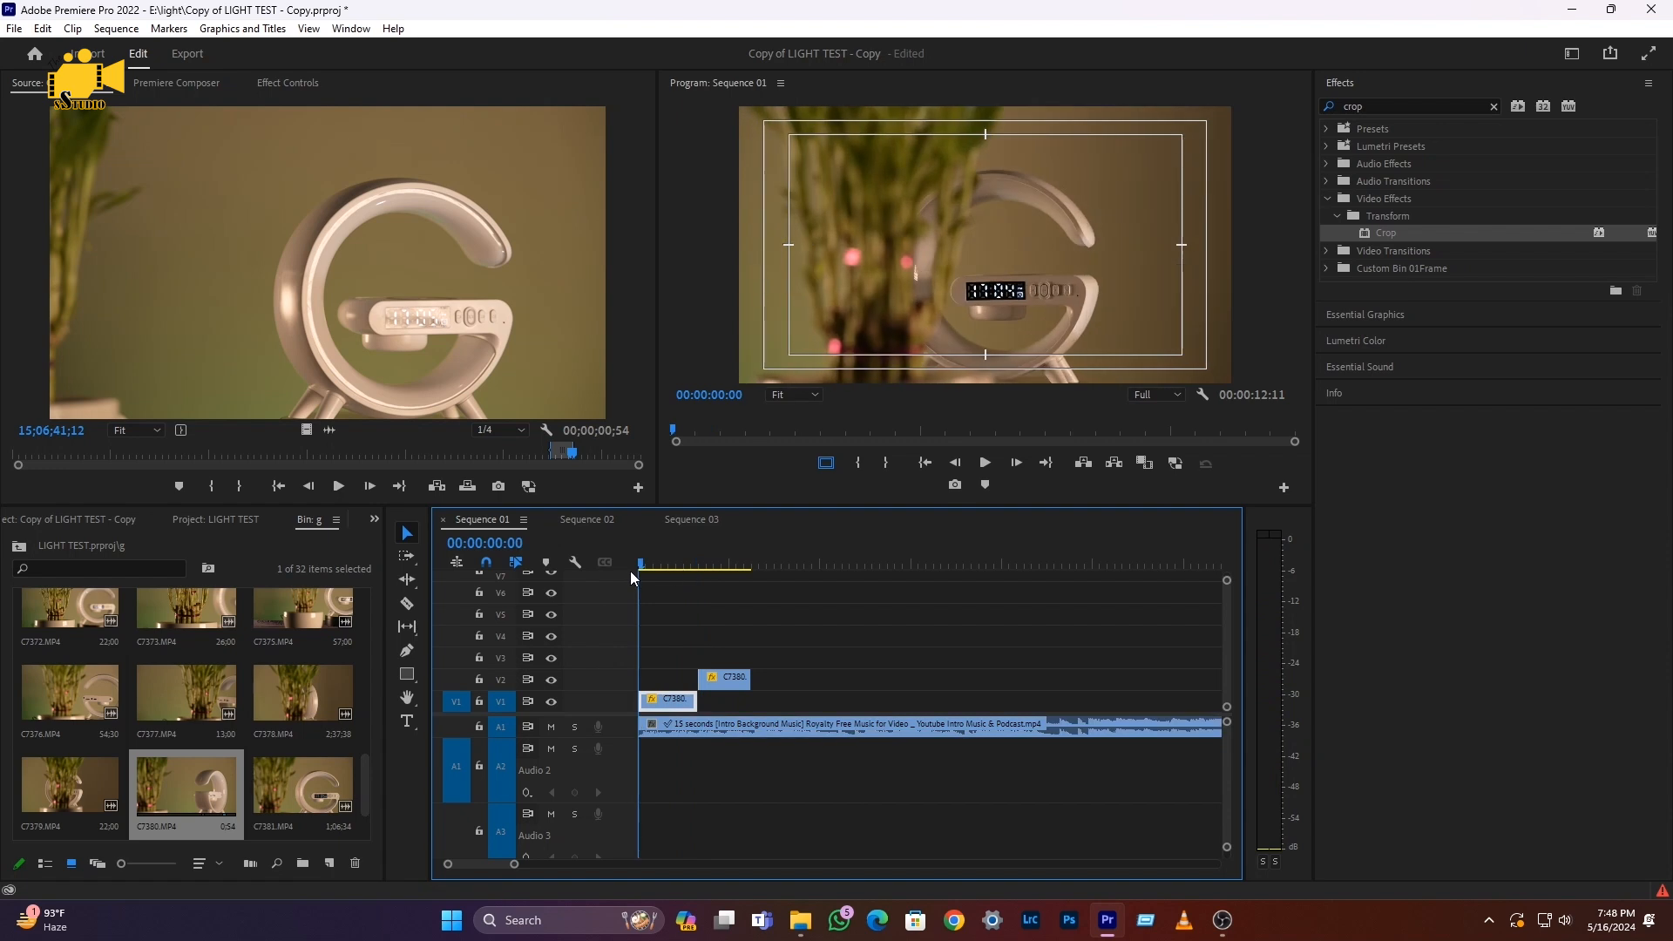
left_click_drag(631, 571, 667, 583)
Add Position and Scale keyframes at 00:00:00:00 on the first V1 clip with its default 960, 540 and 100 values
left_click(676, 698)
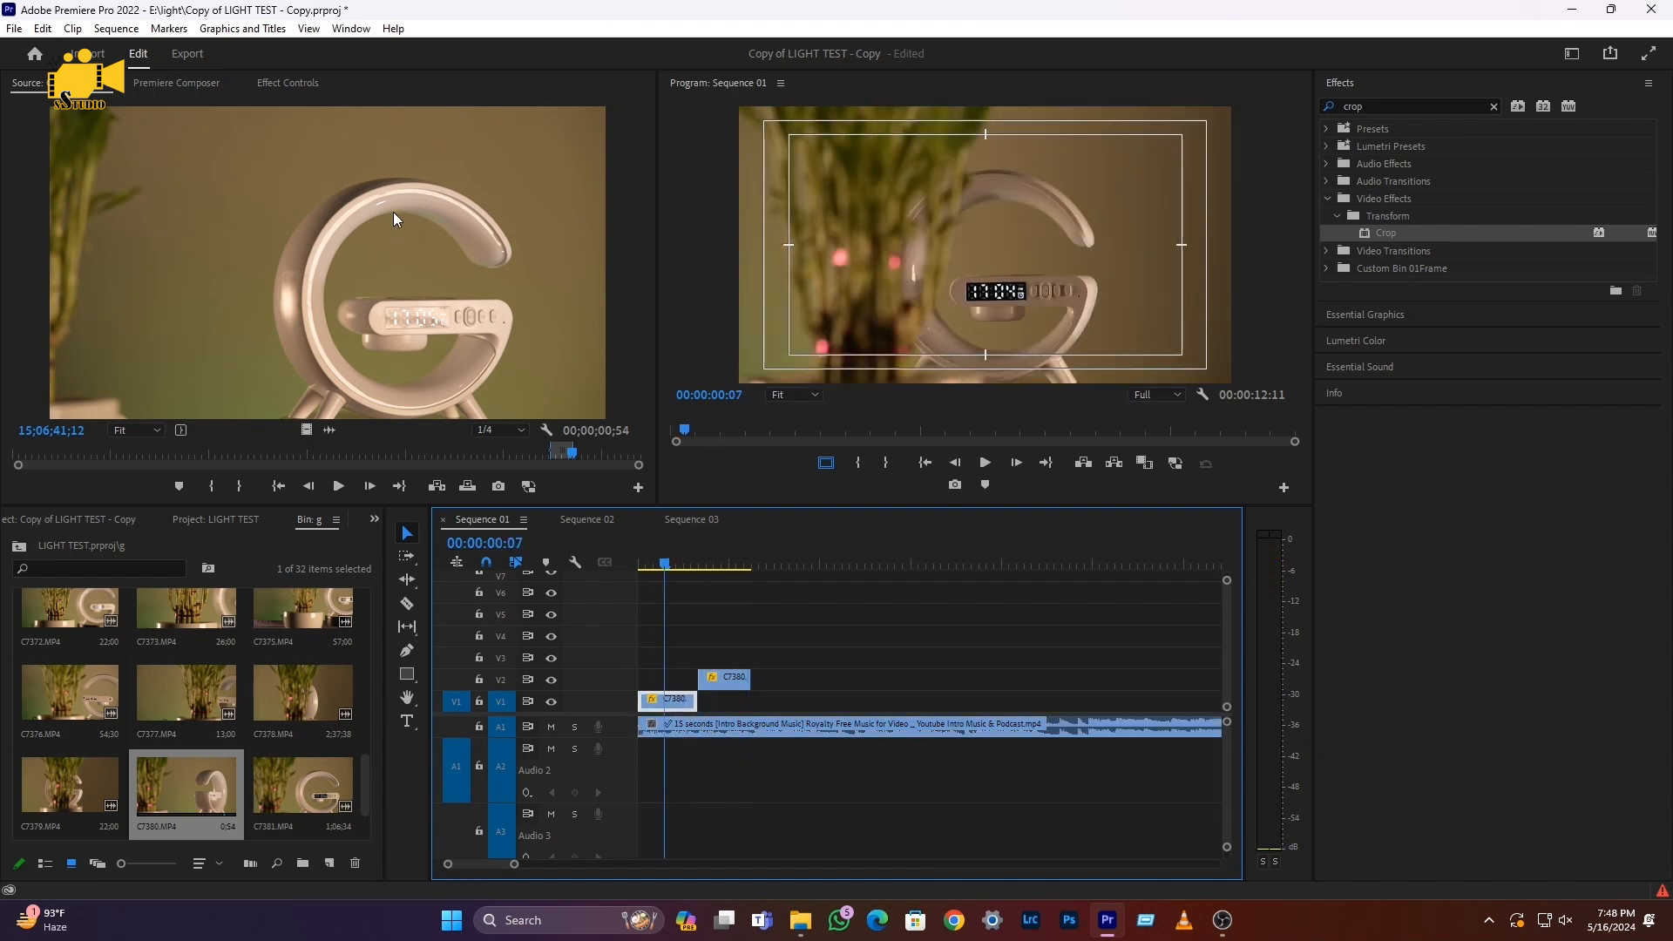
left_click(311, 97)
left_click_drag(478, 113, 267, 128)
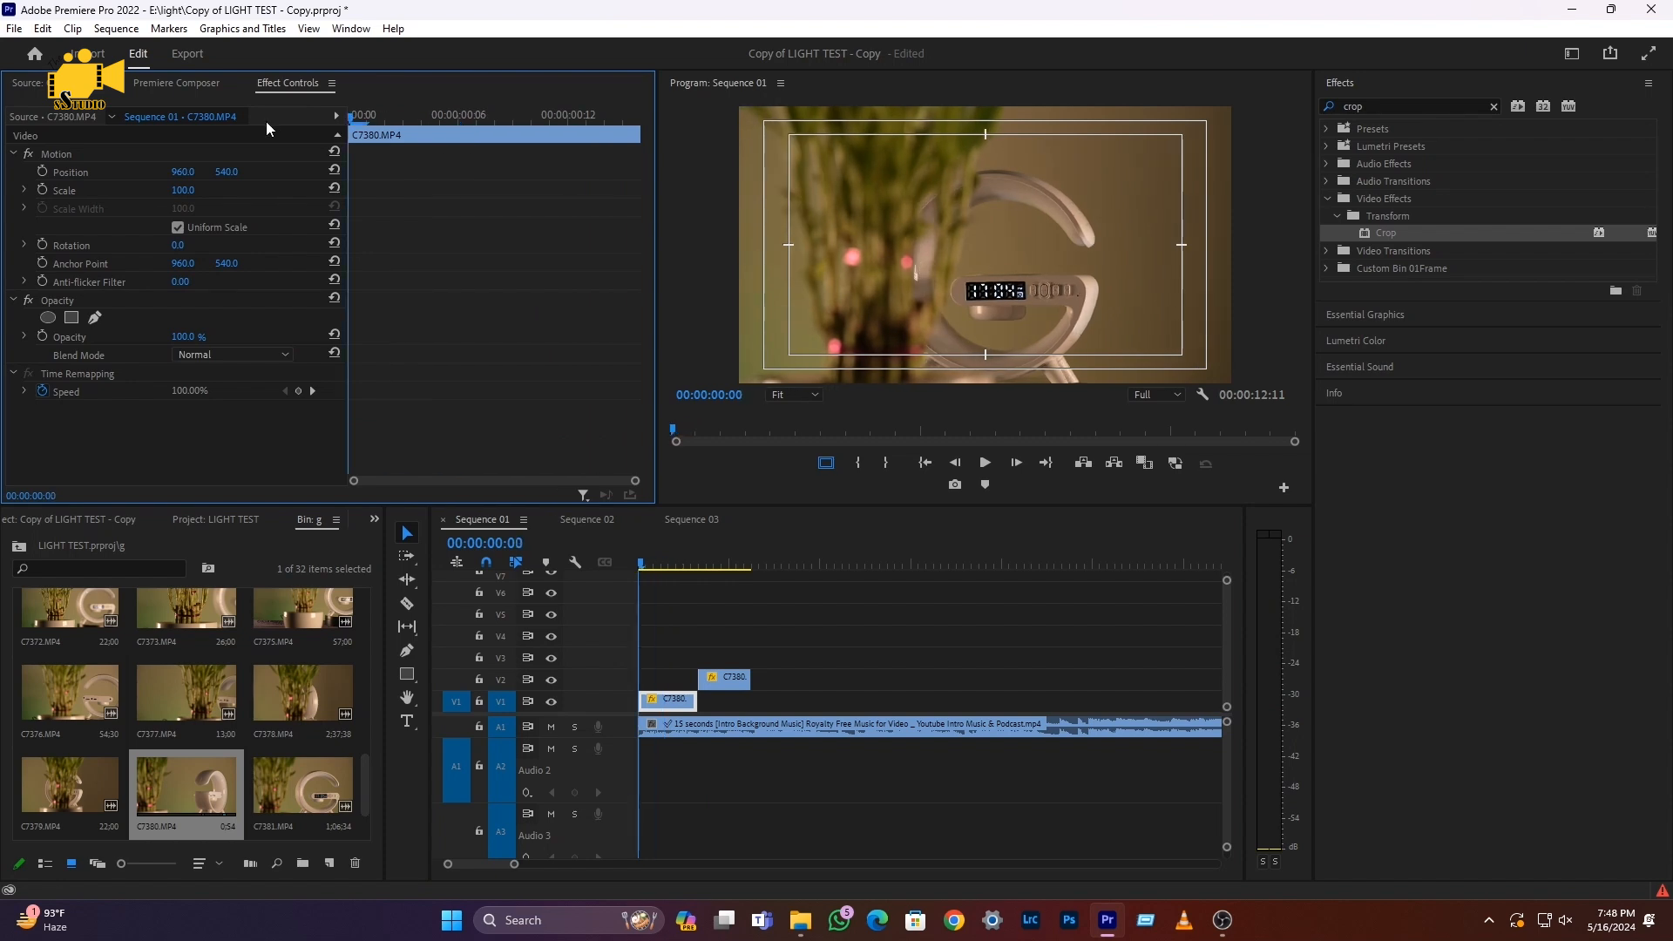
left_click(42, 171)
left_click(42, 190)
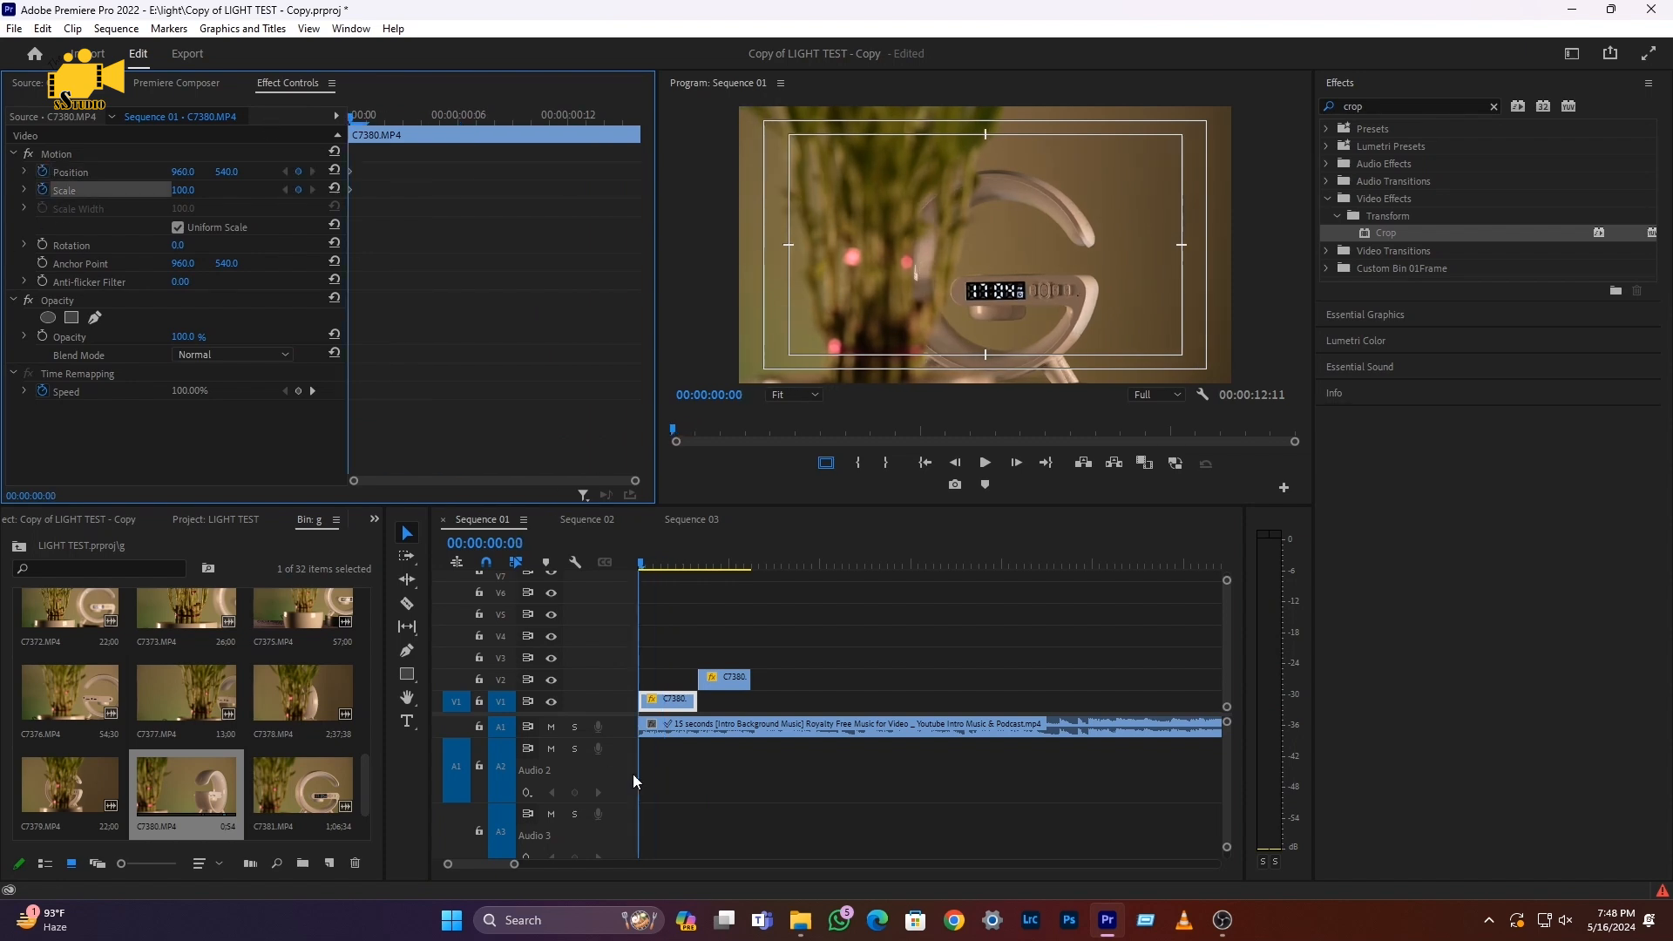
Keyframe the V1 clip at 00:00:00:15 with Scale 113 and Position 1068, 476, and play the zoom from the start
left_click_drag(639, 549, 694, 579)
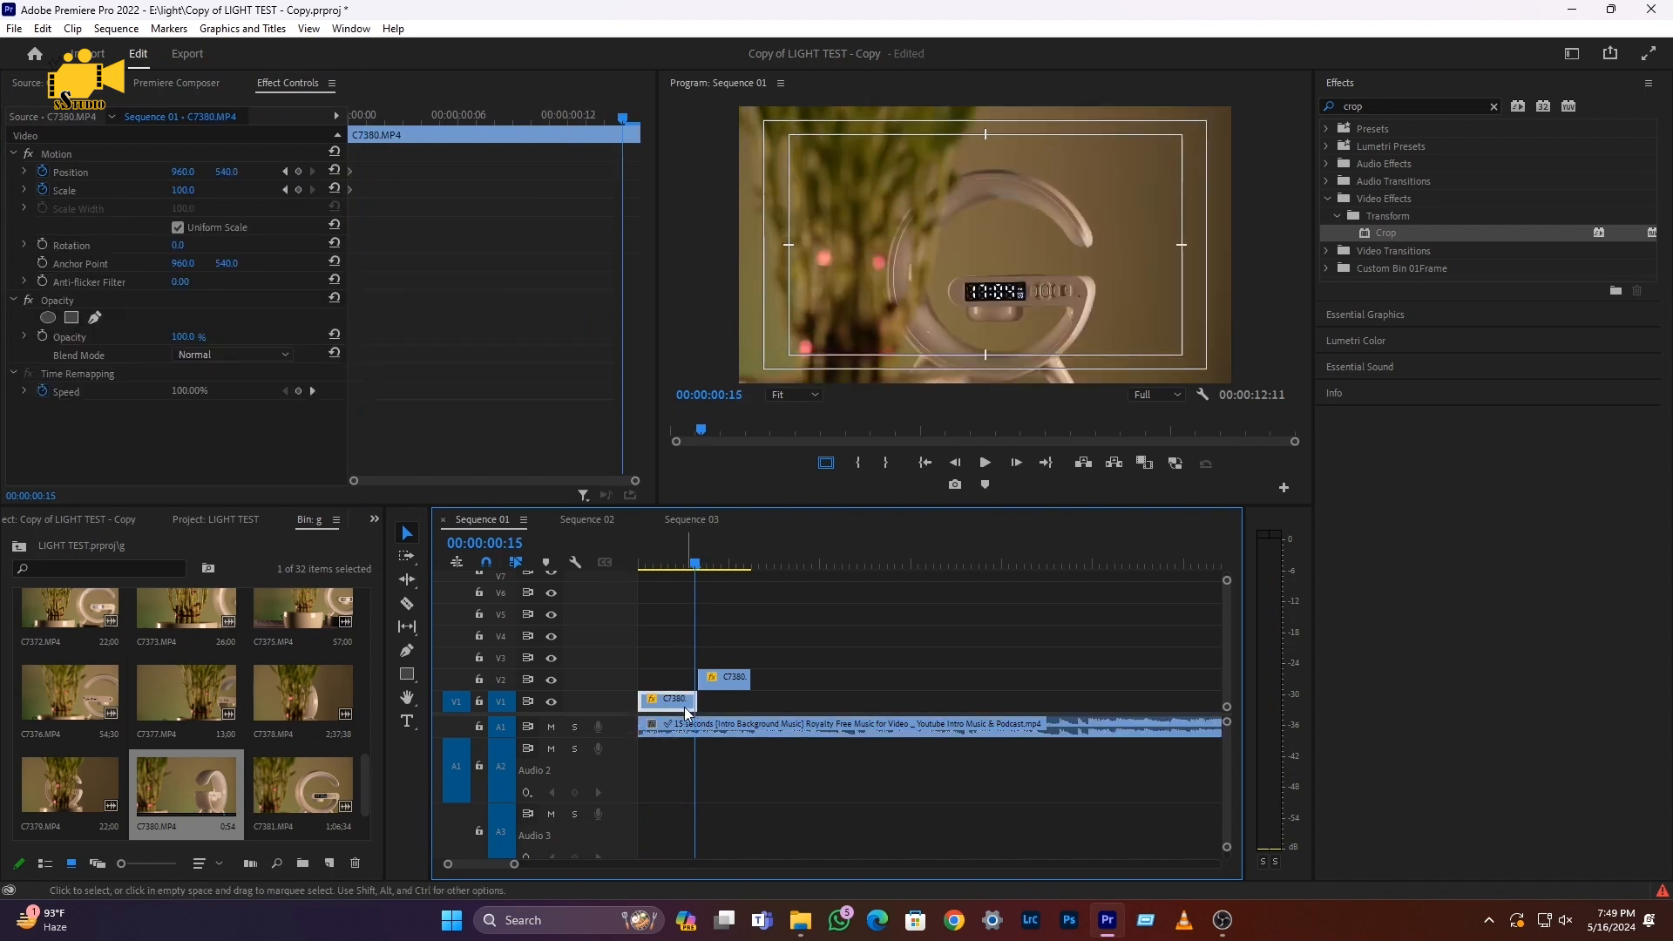
left_click_drag(183, 196, 276, 173)
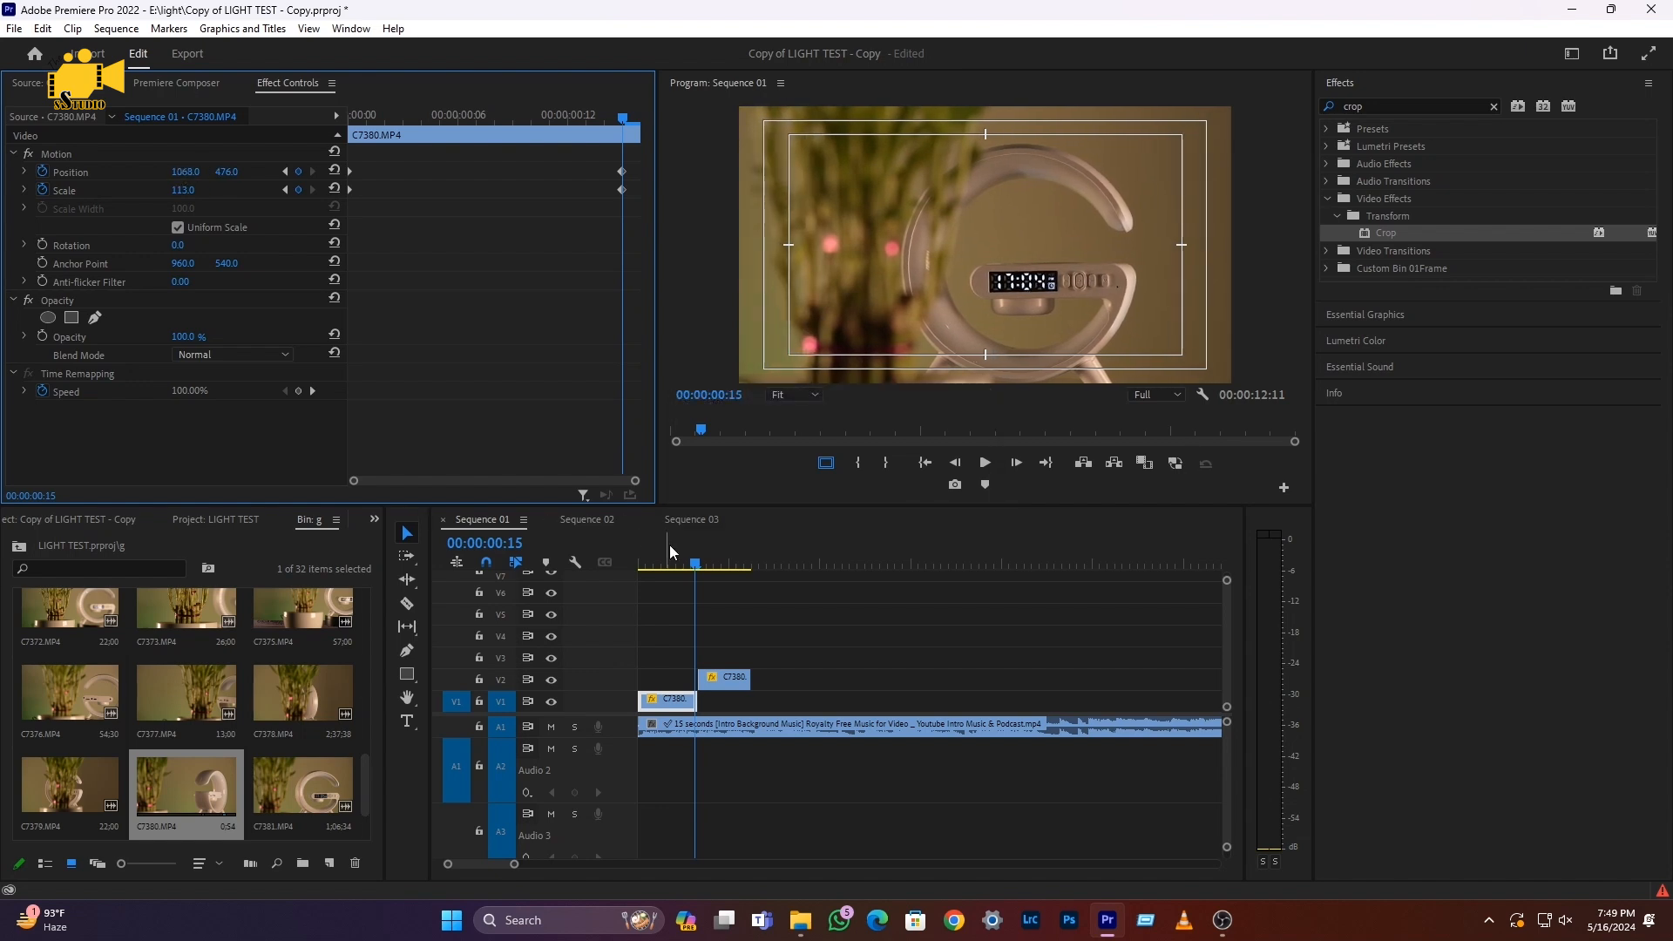
key("space")
left_click(724, 726)
key("Home")
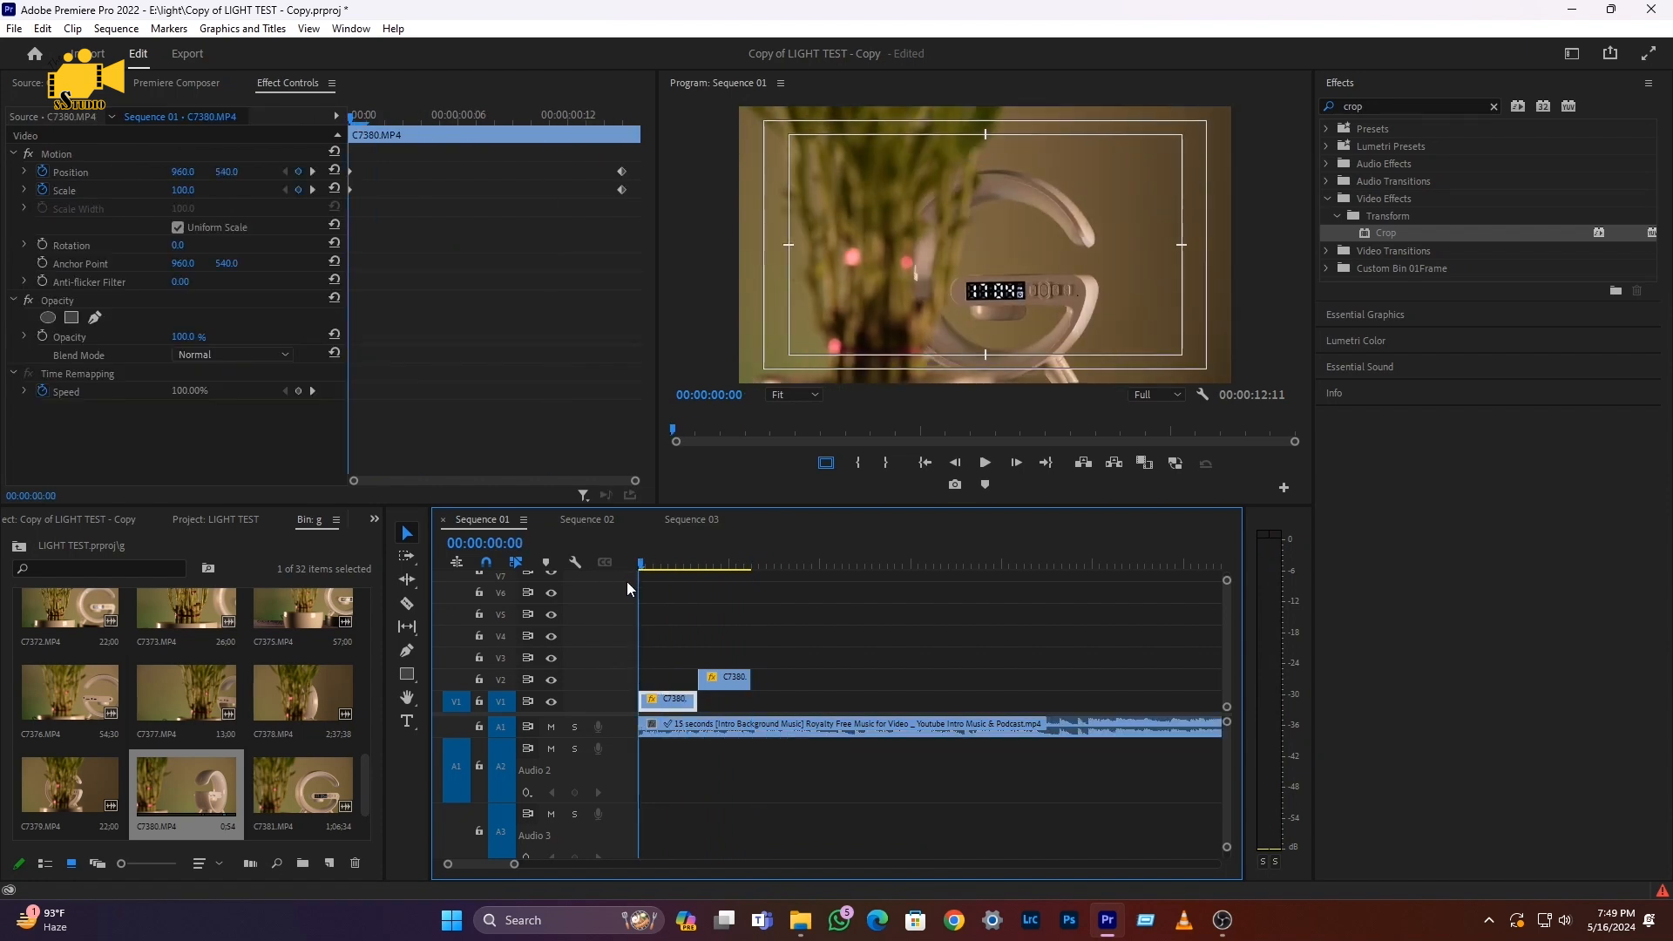
key("space")
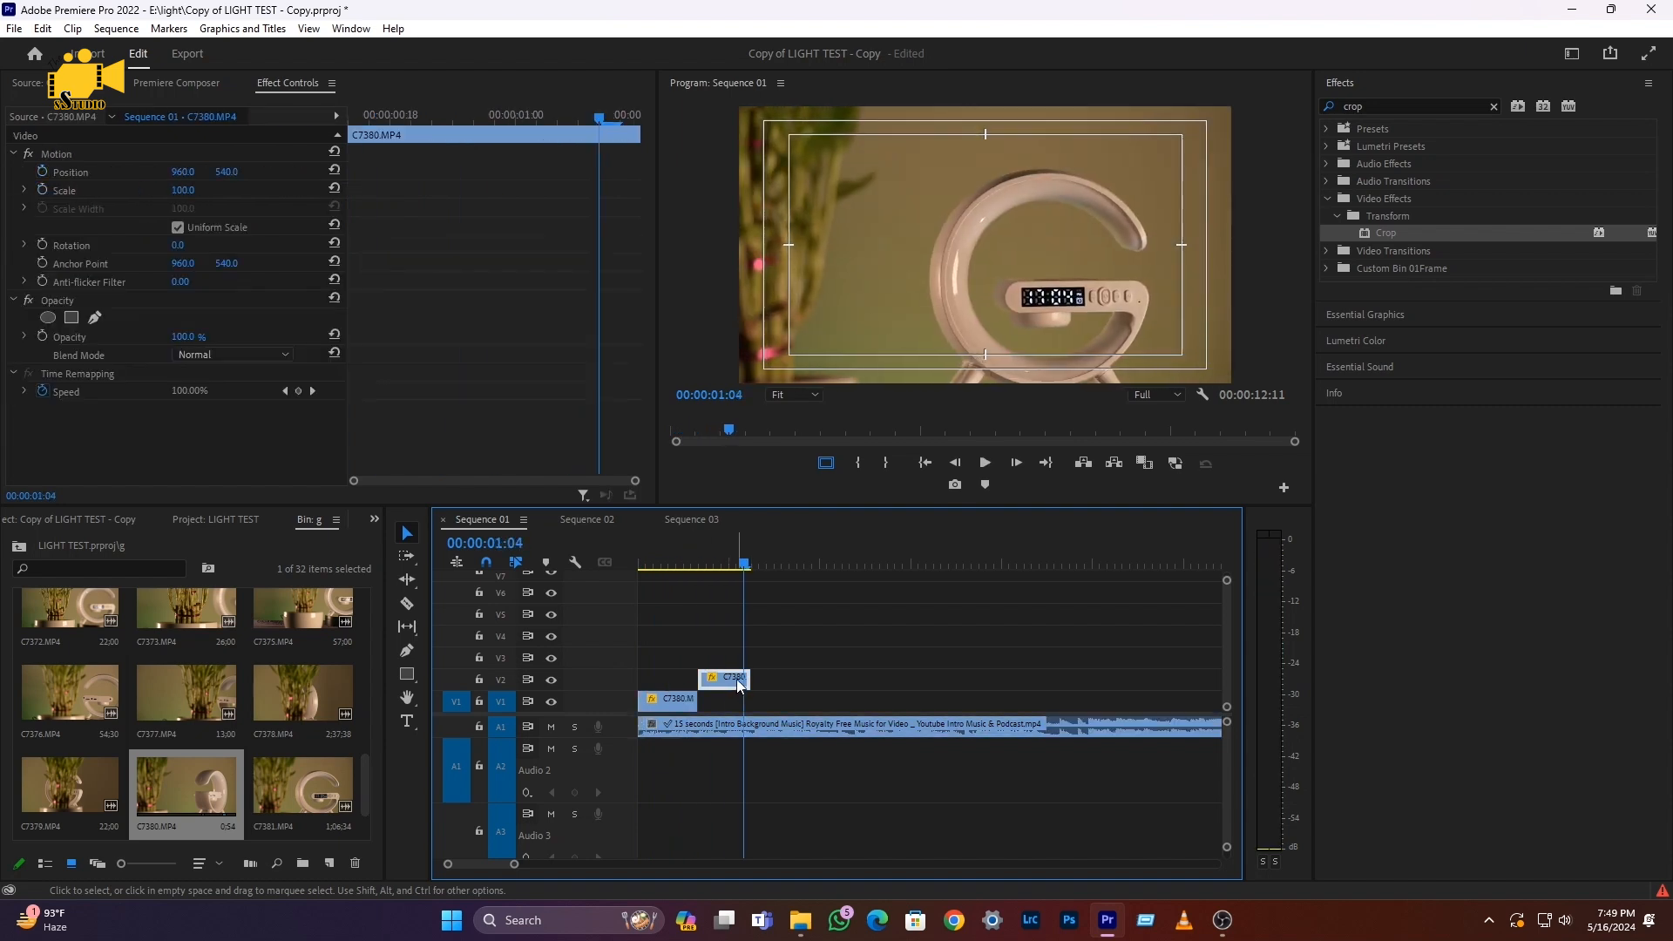
Set the V2 clip's Scale to 124 and Position to 960, 420 at 00:00:00:16 and enable keyframes for both
left_click_drag(599, 116, 311, 150)
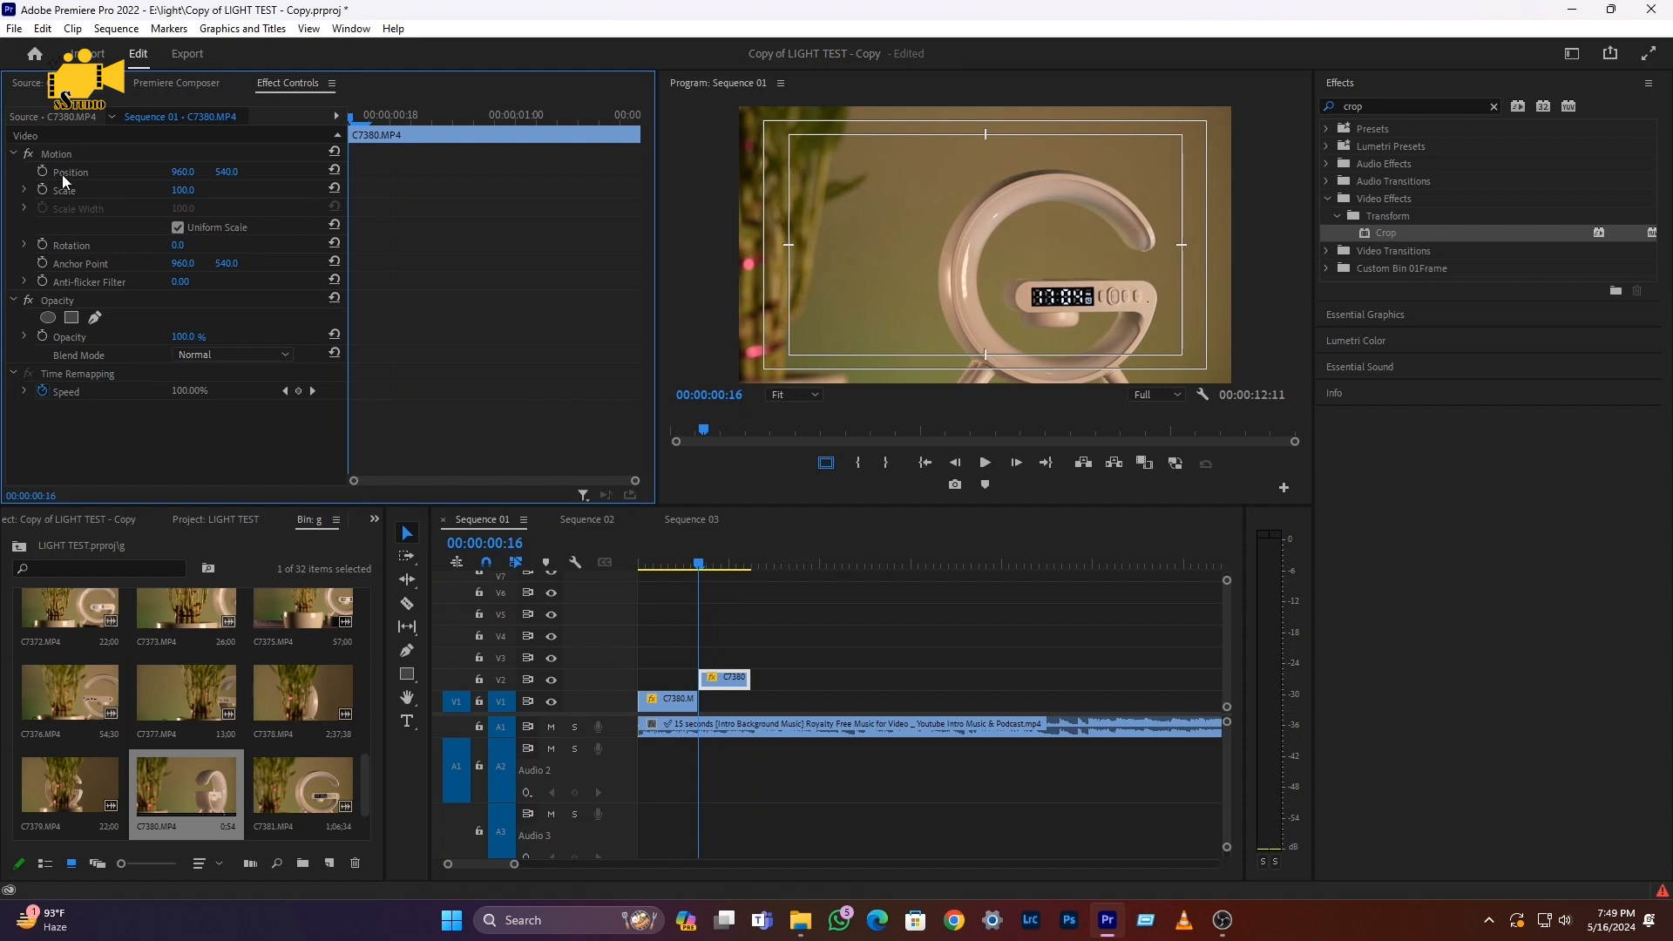
left_click_drag(685, 567, 734, 565)
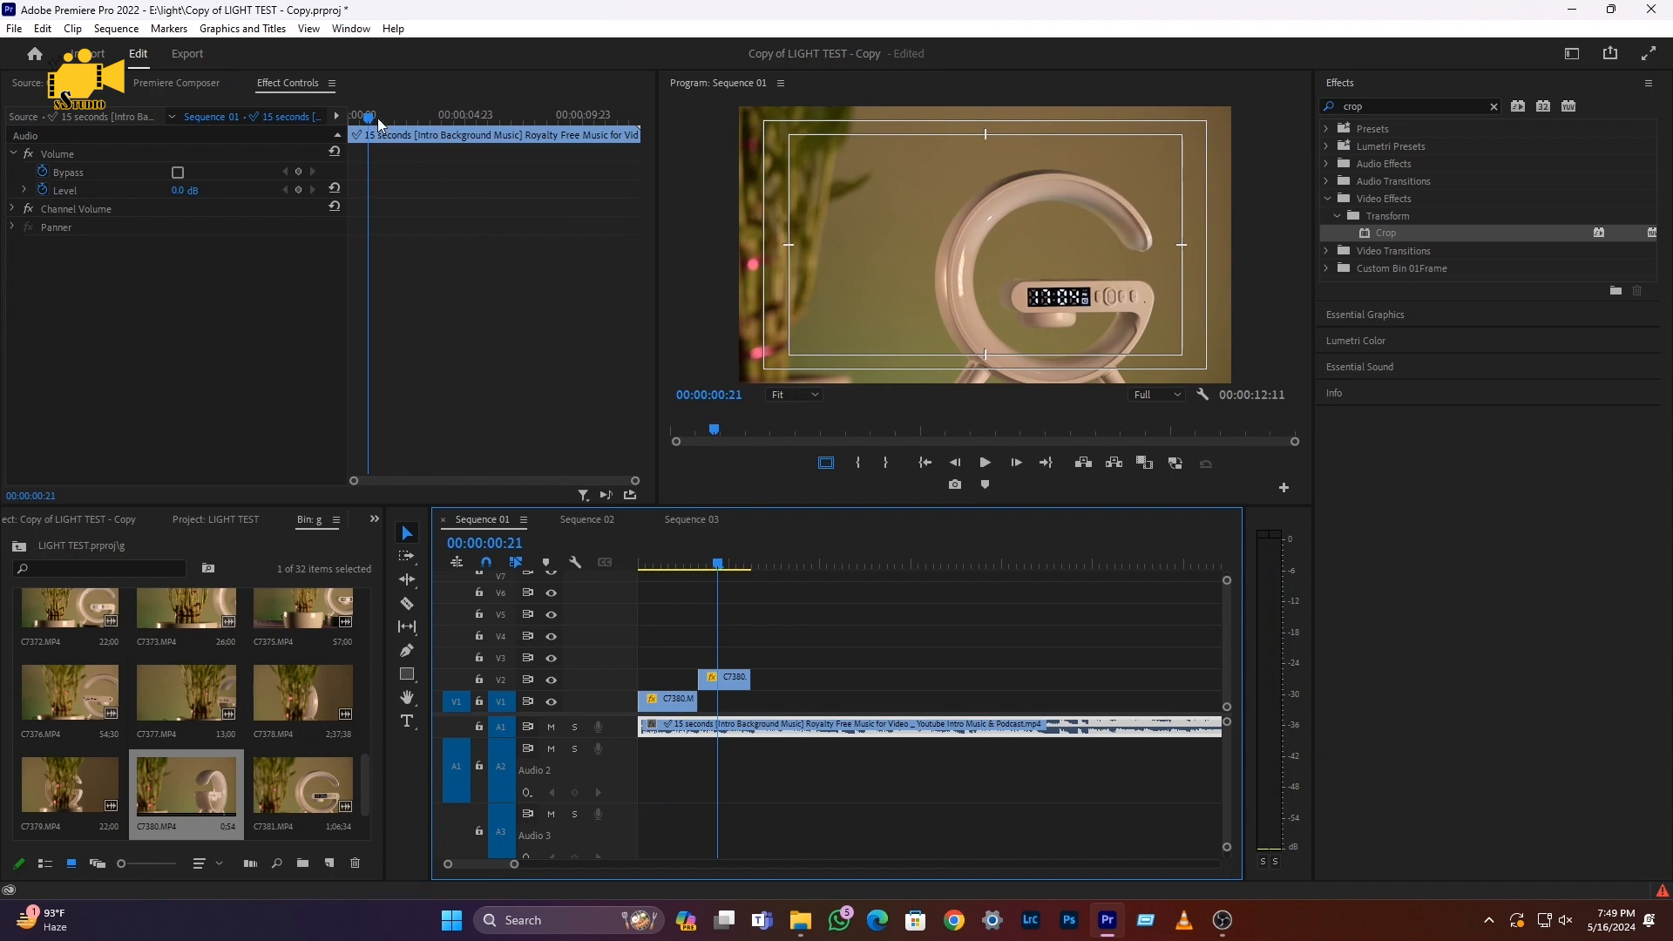
key("Home")
left_click(713, 565)
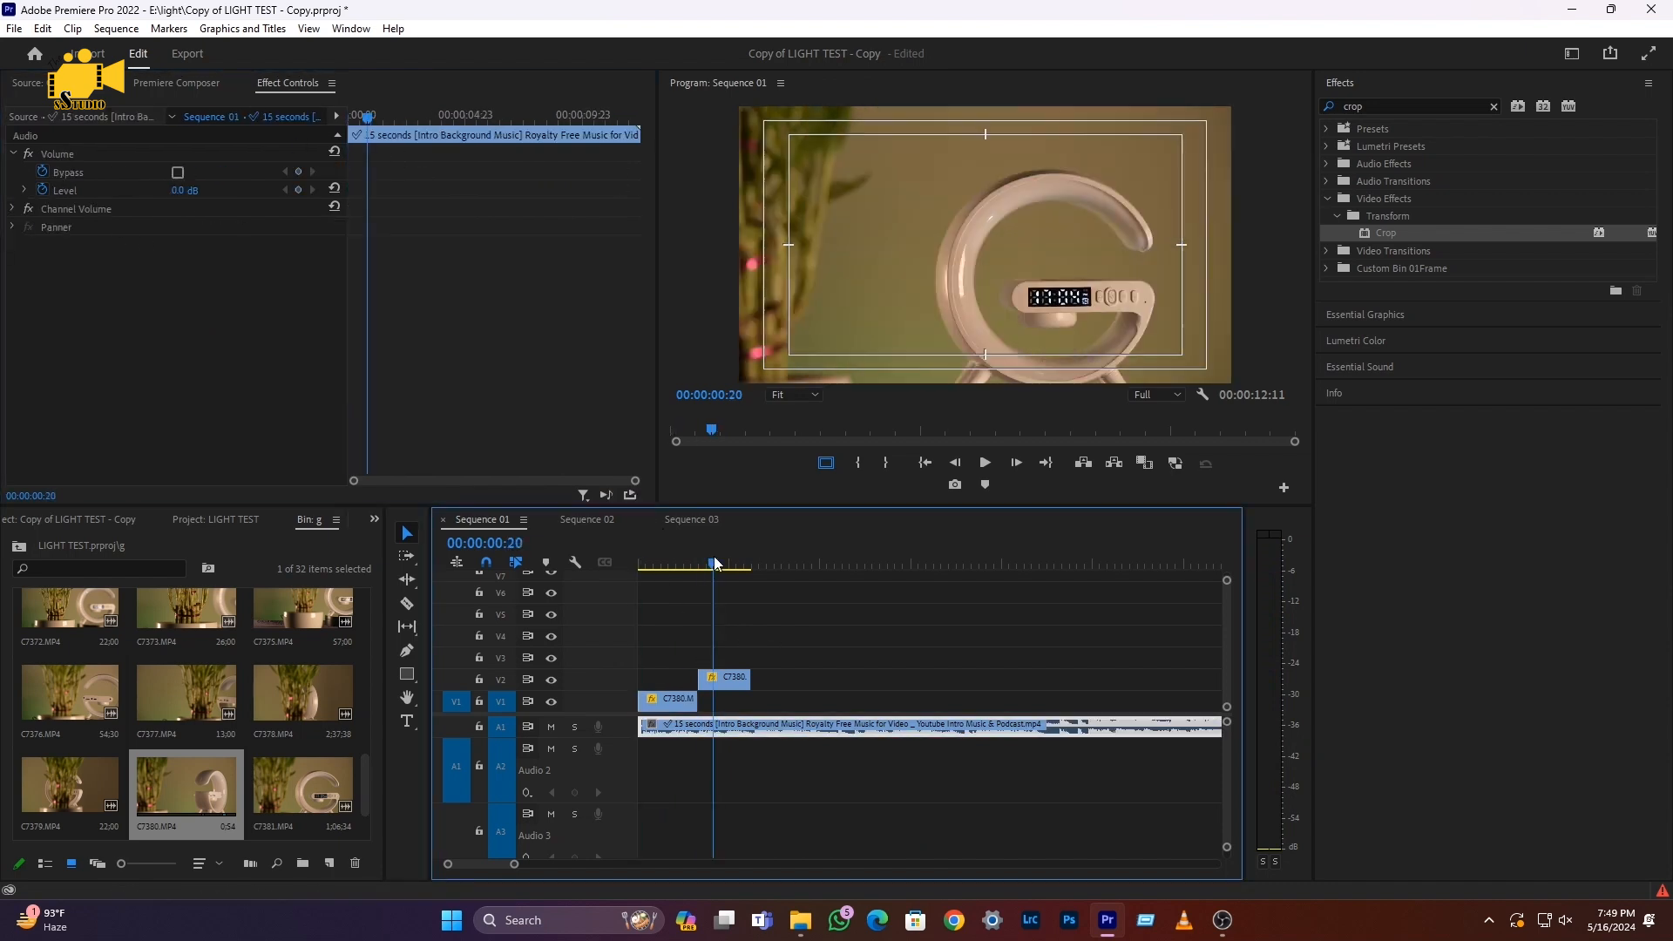
left_click_drag(427, 133, 274, 126)
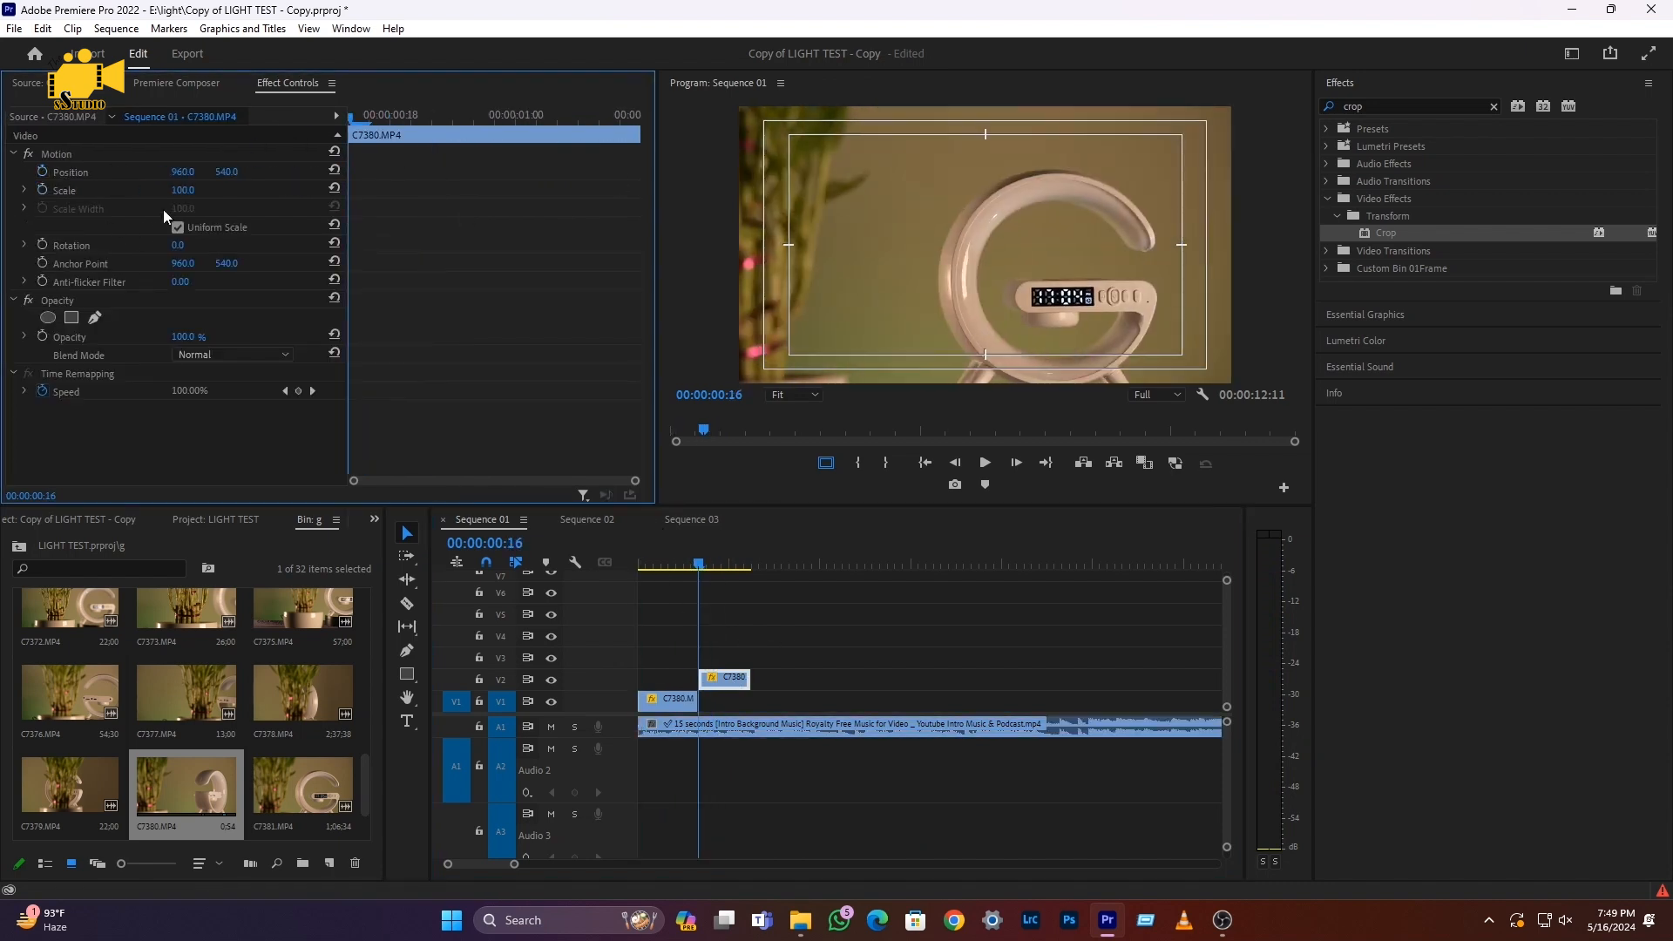
left_click_drag(193, 190, 127, 175)
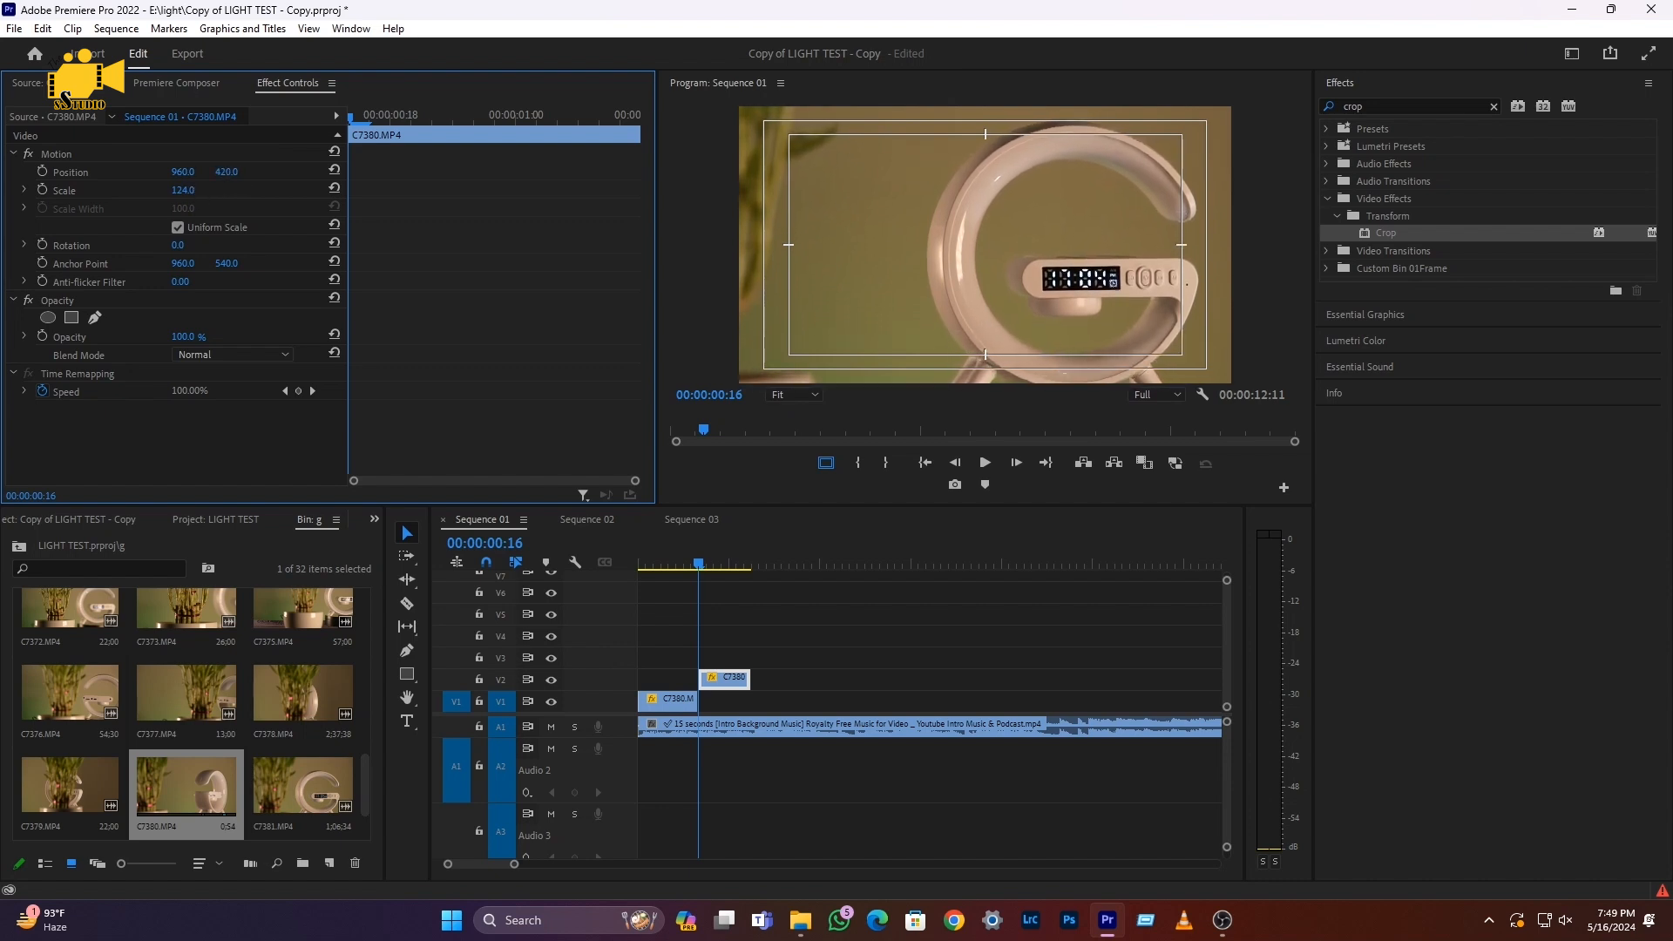
left_click(43, 172)
left_click(43, 190)
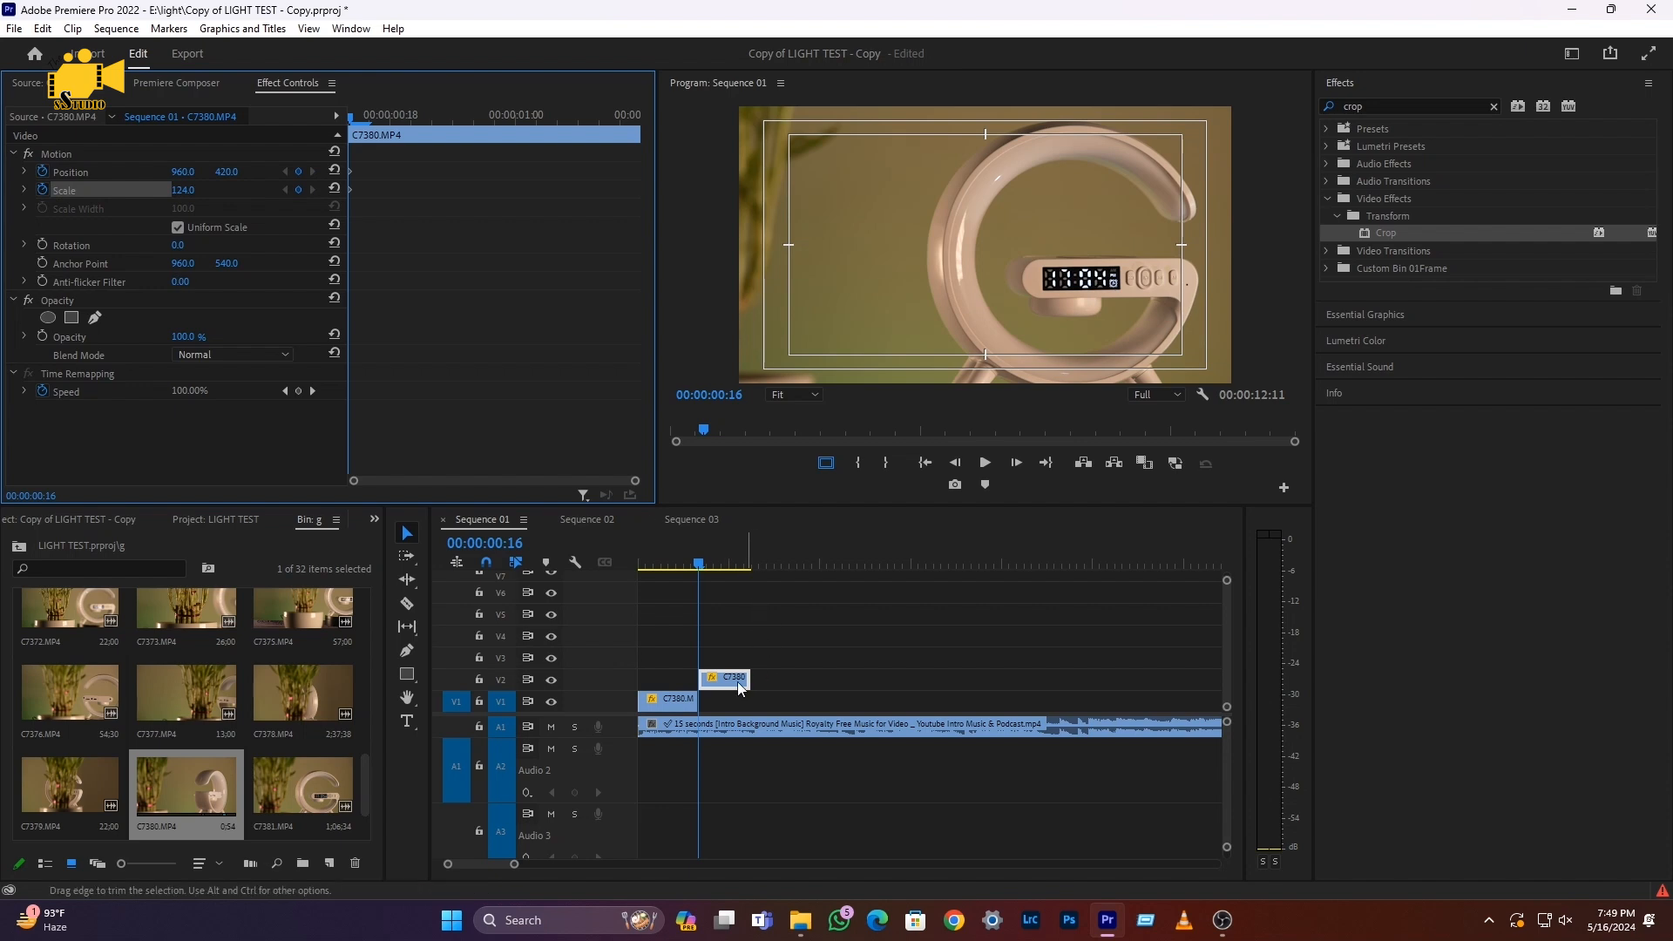
Reset the V2 clip's Scale to 100 and Position to 960, 540 at 00:00:01:05 as its end keyframes
left_click_drag(711, 567, 749, 557)
left_click(748, 725)
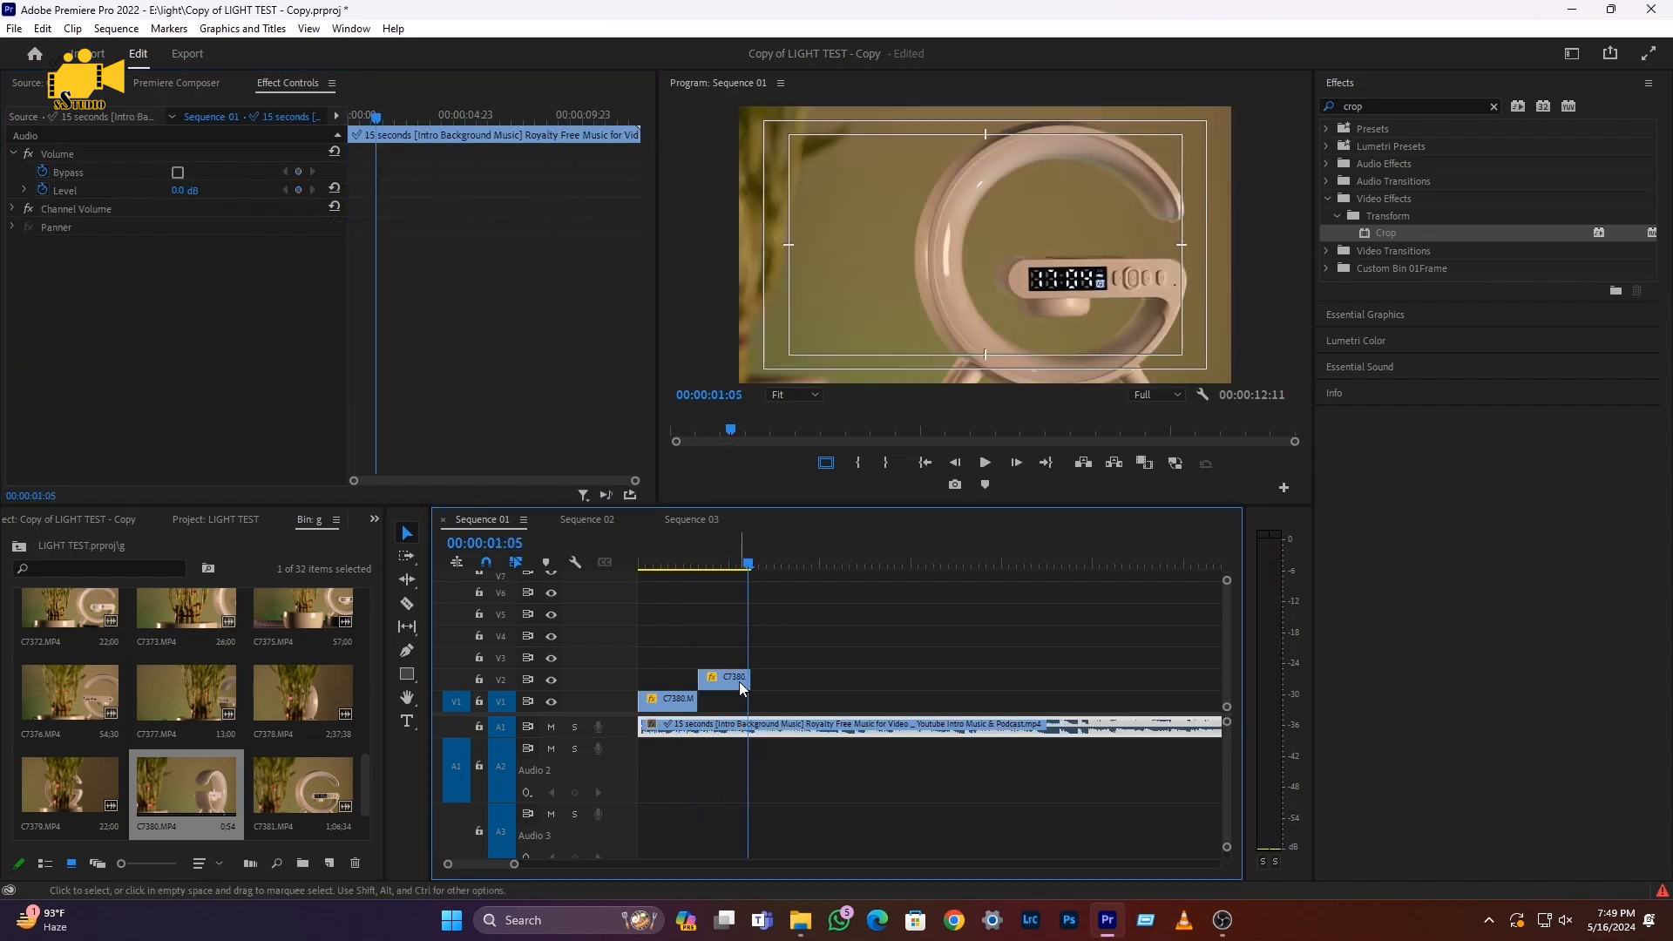
left_click(741, 683)
left_click(334, 190)
left_click(334, 171)
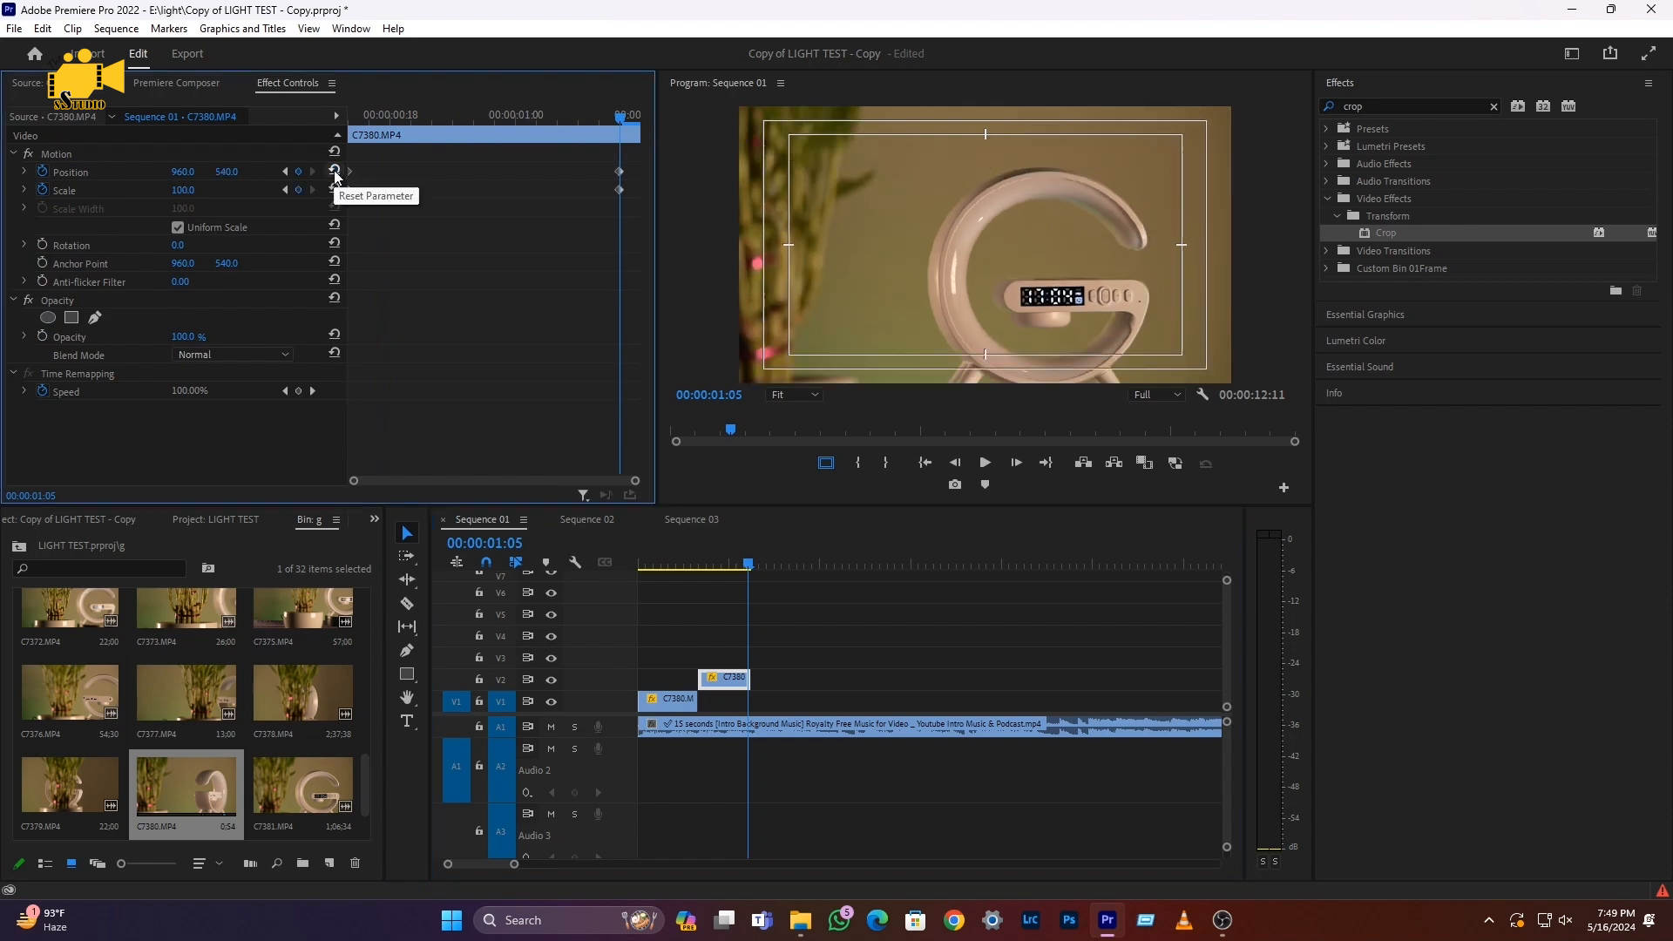
Check the V2 clip's starting keyframes and play both zooming clips from the beginning of the sequence
left_click(355, 133)
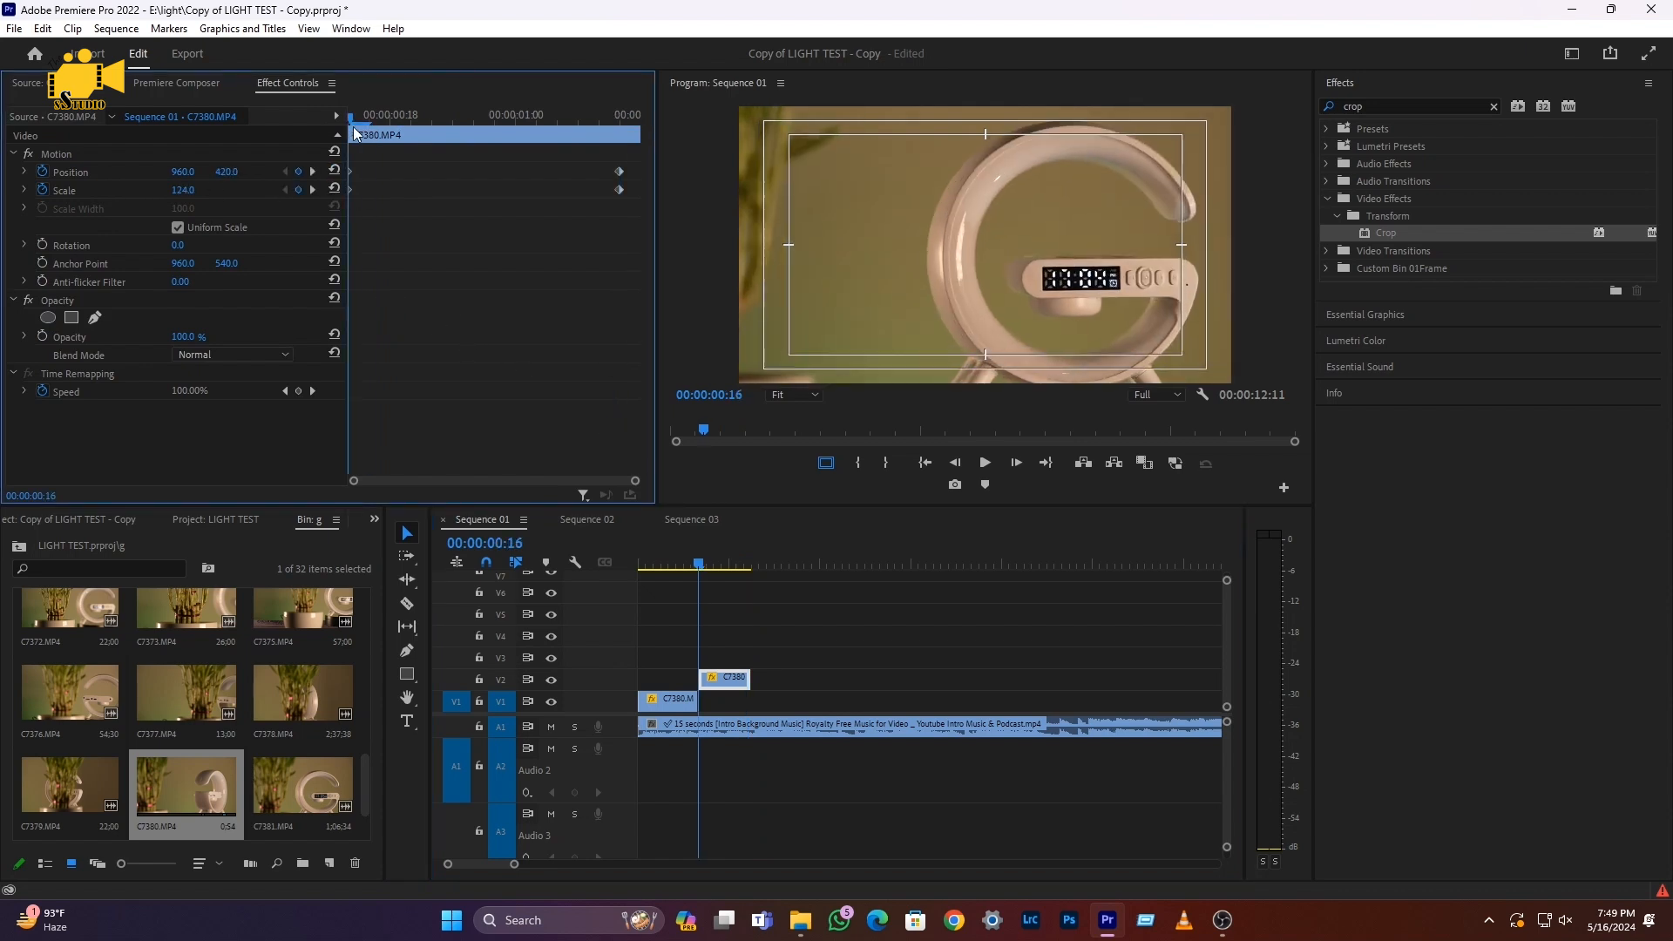
key("Right")
left_click(347, 131)
left_click_drag(342, 129, 200, 186)
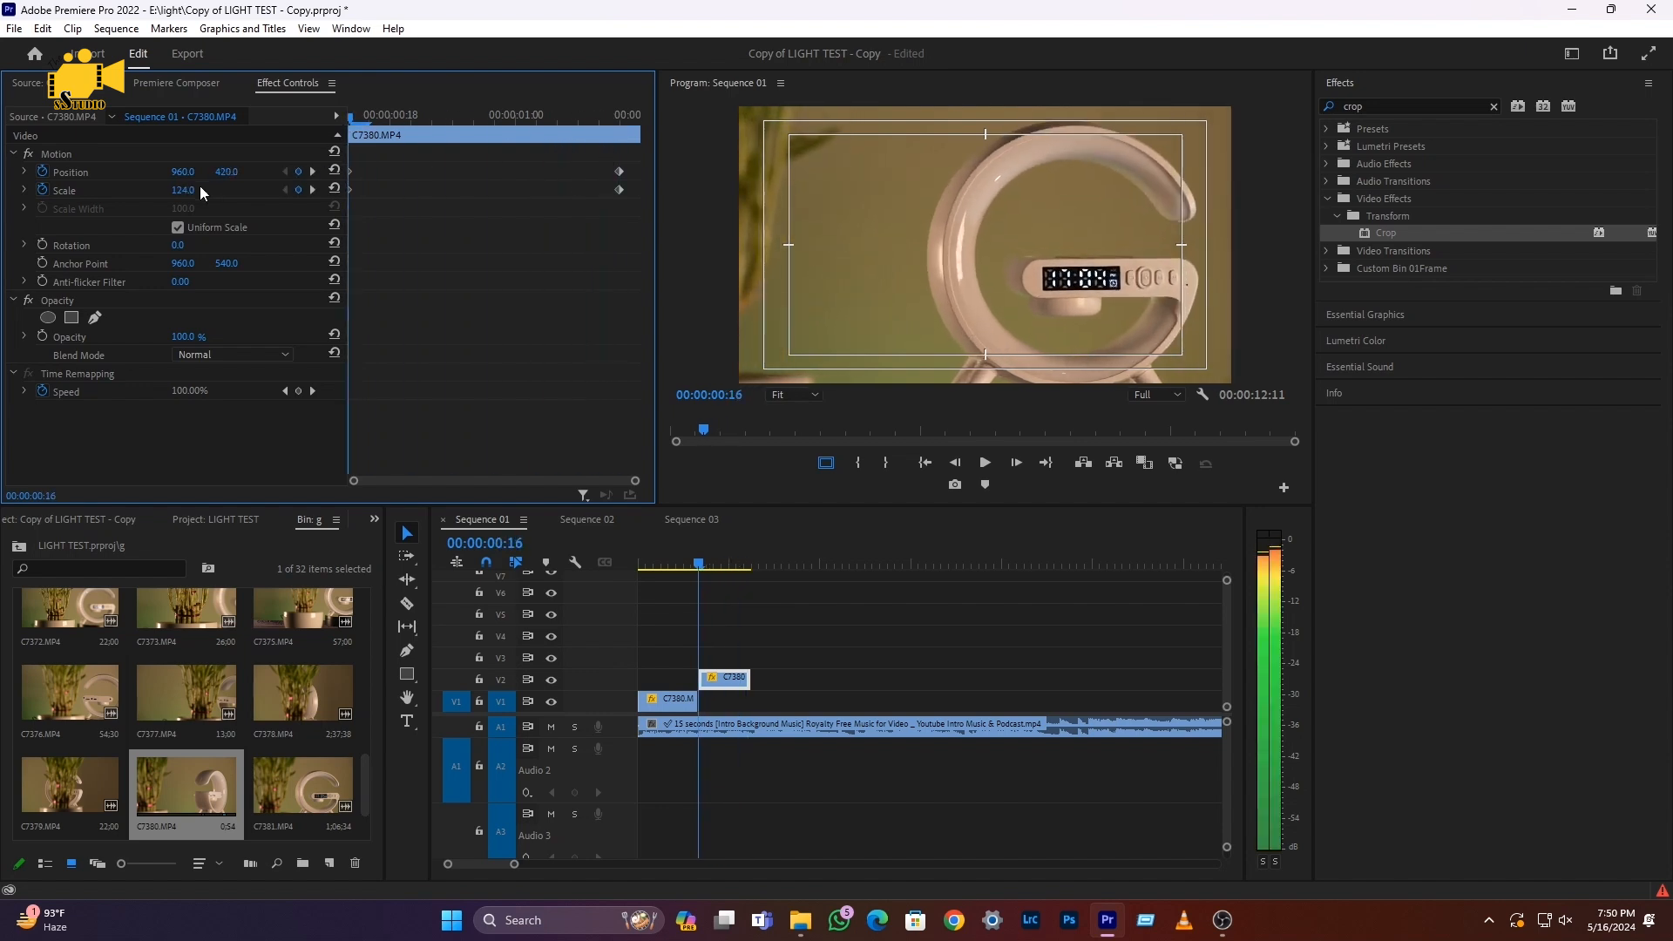
left_click(530, 584)
key("Home")
key("space")
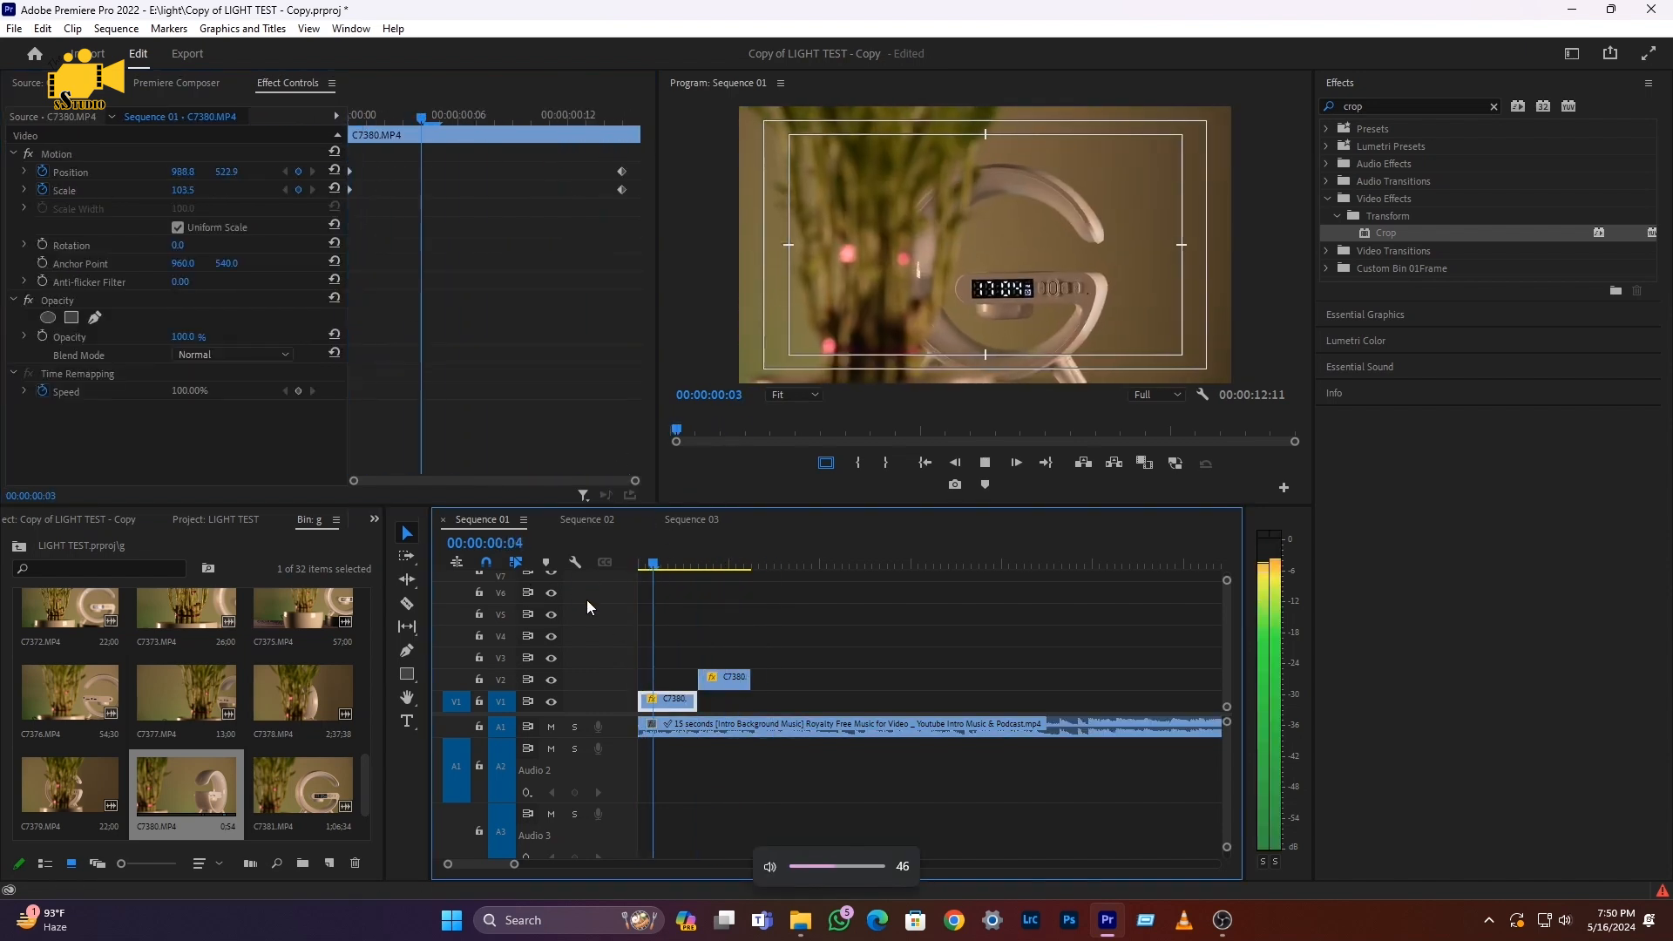
key("space")
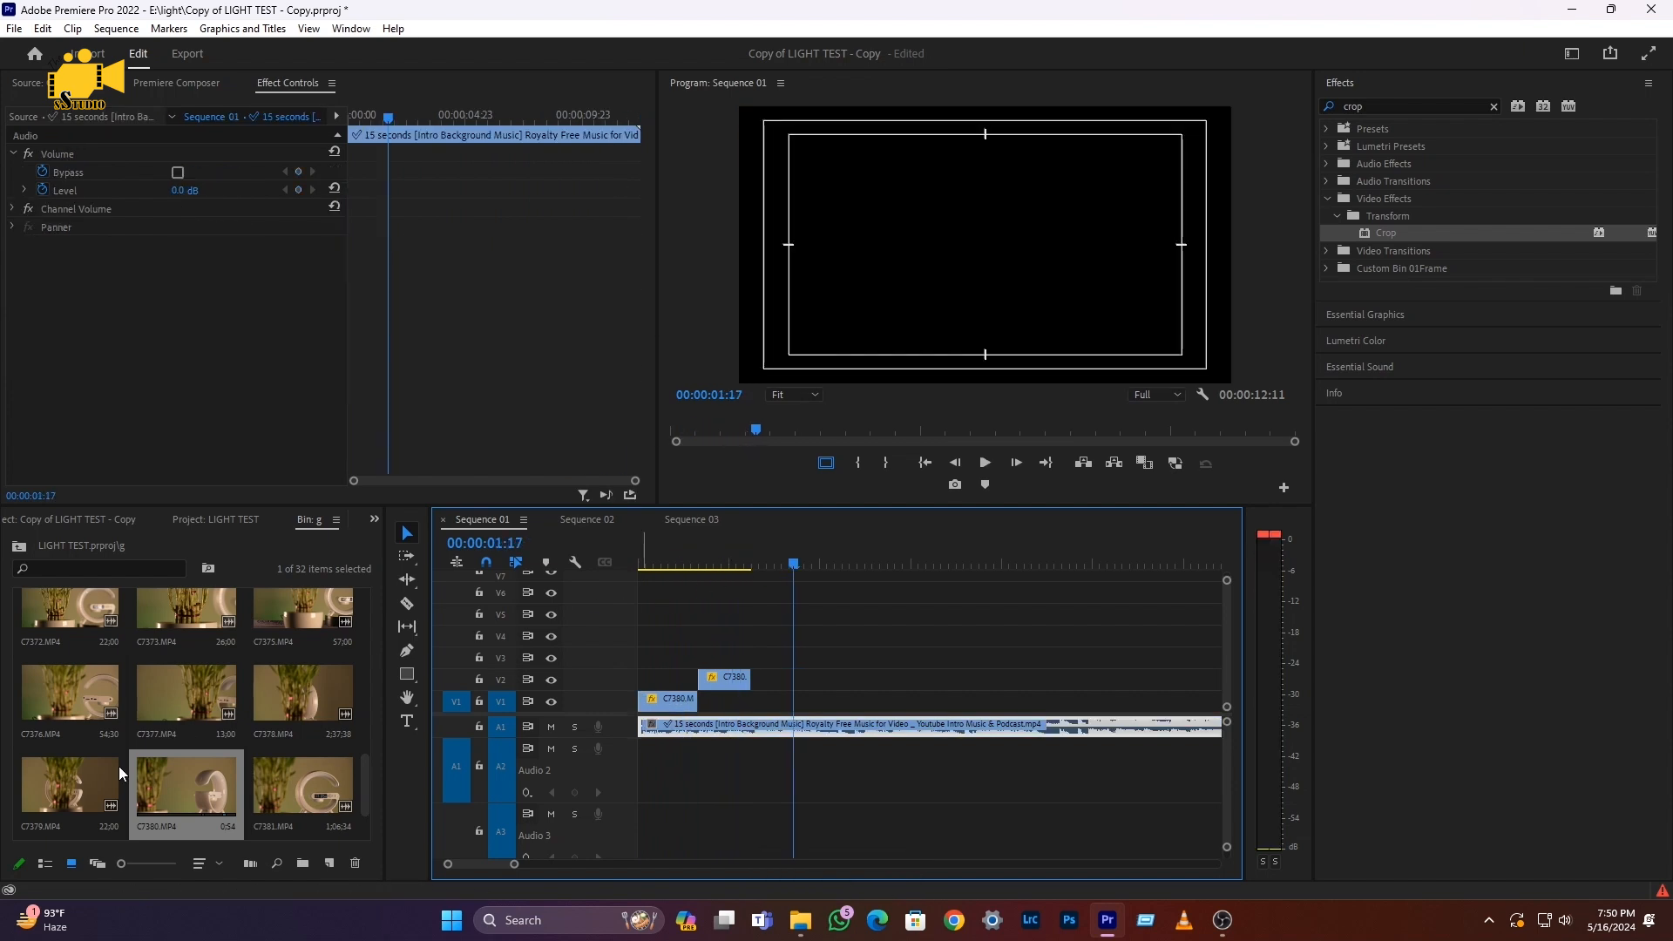
Browse the lamp footage in the bin and open C7363.MP4 in the Source Monitor
left_click(185, 715)
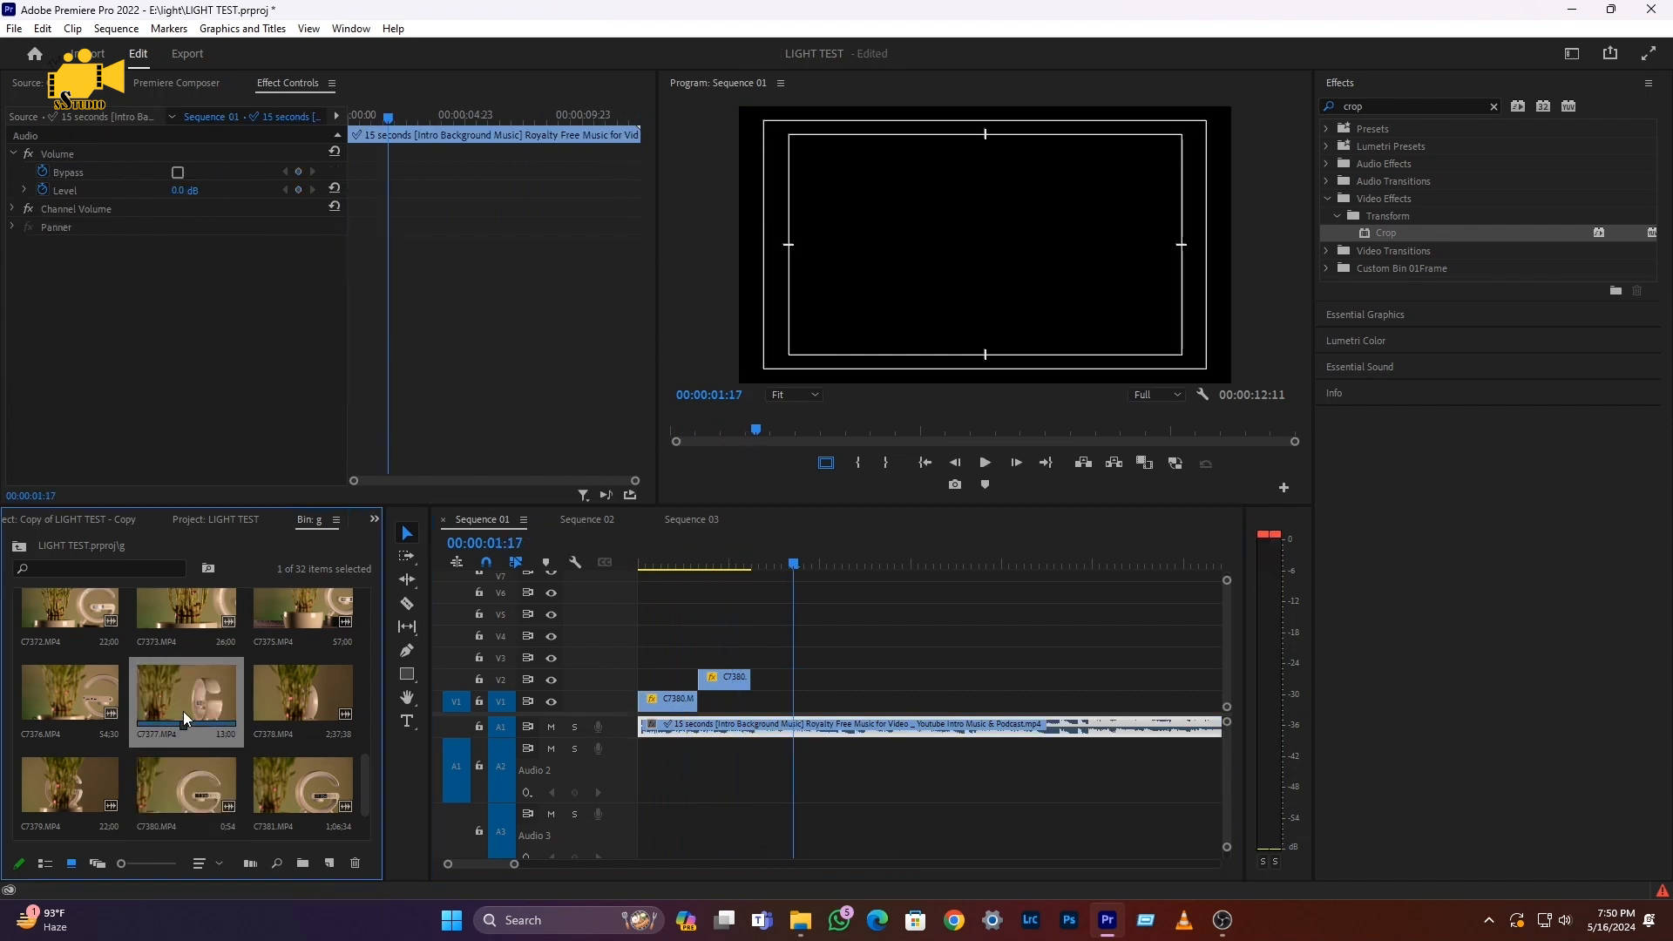
scroll(198, 725, "up", 5)
double_click(56, 809)
scroll(91, 800, "down", 1)
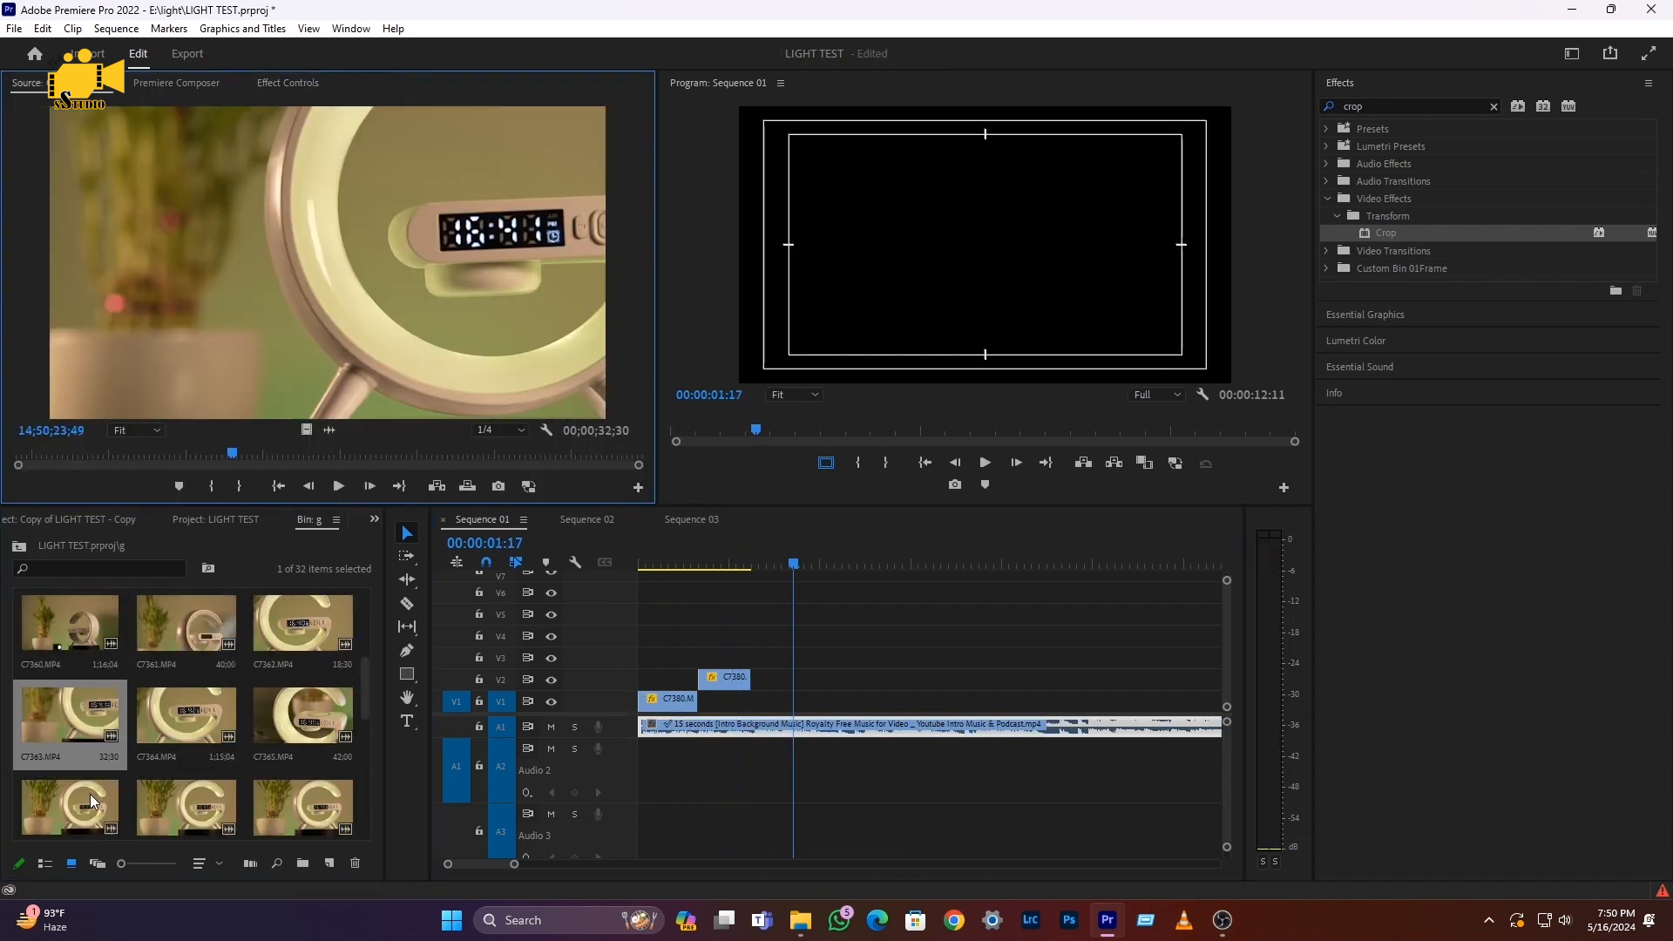
left_click(723, 564)
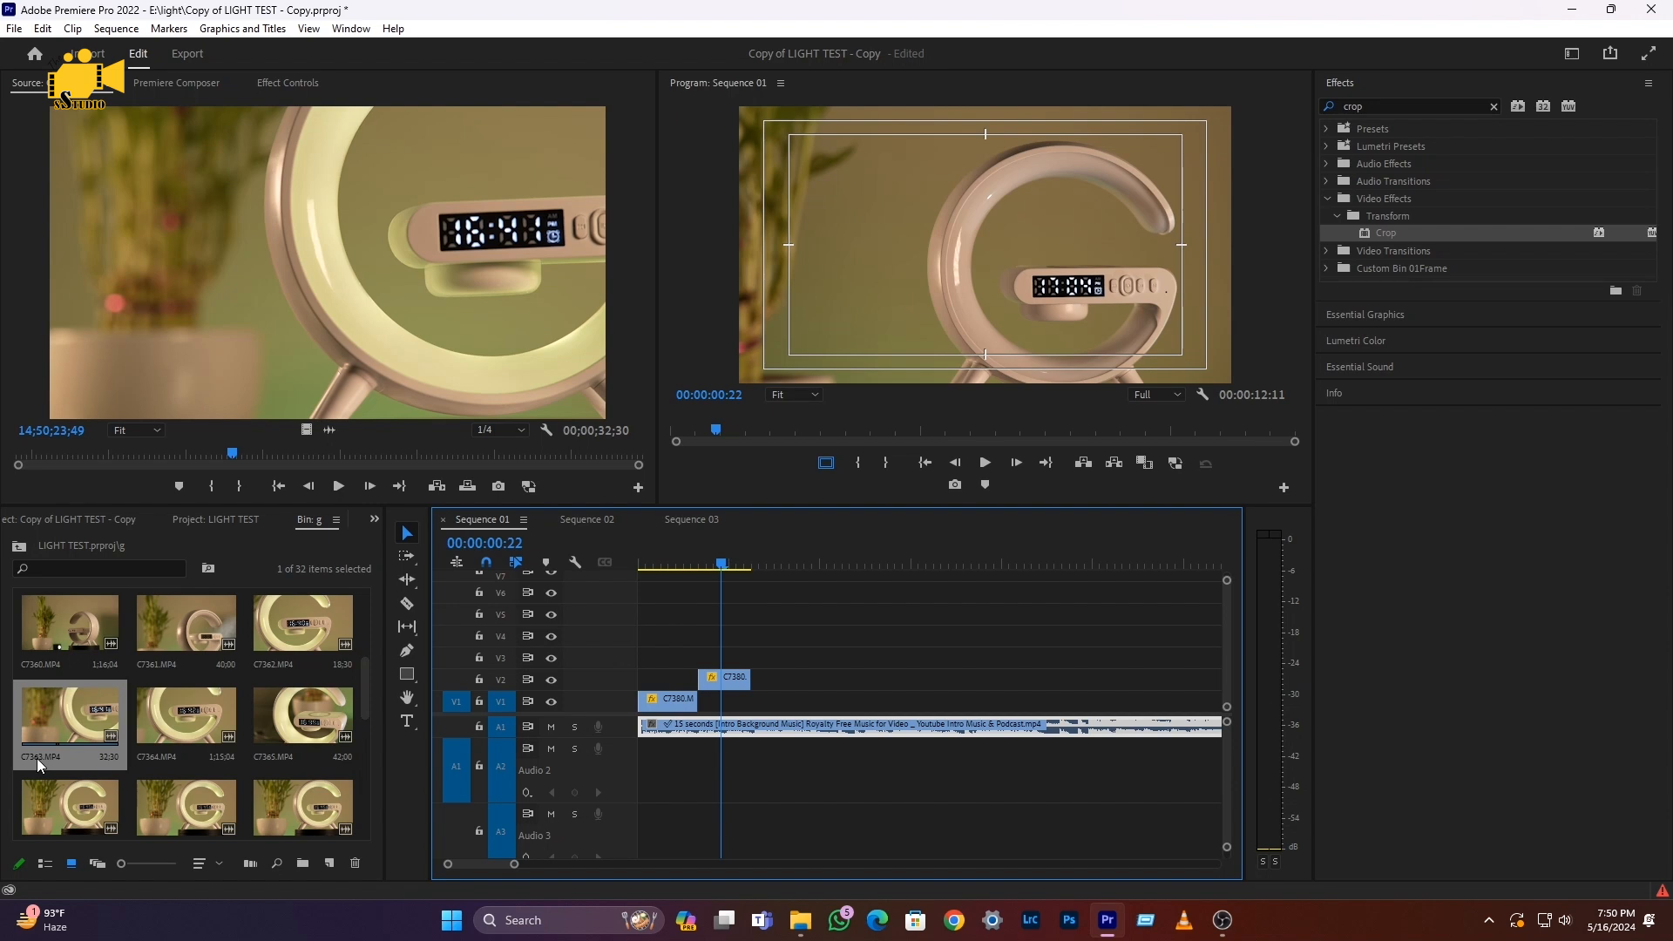
double_click(55, 728)
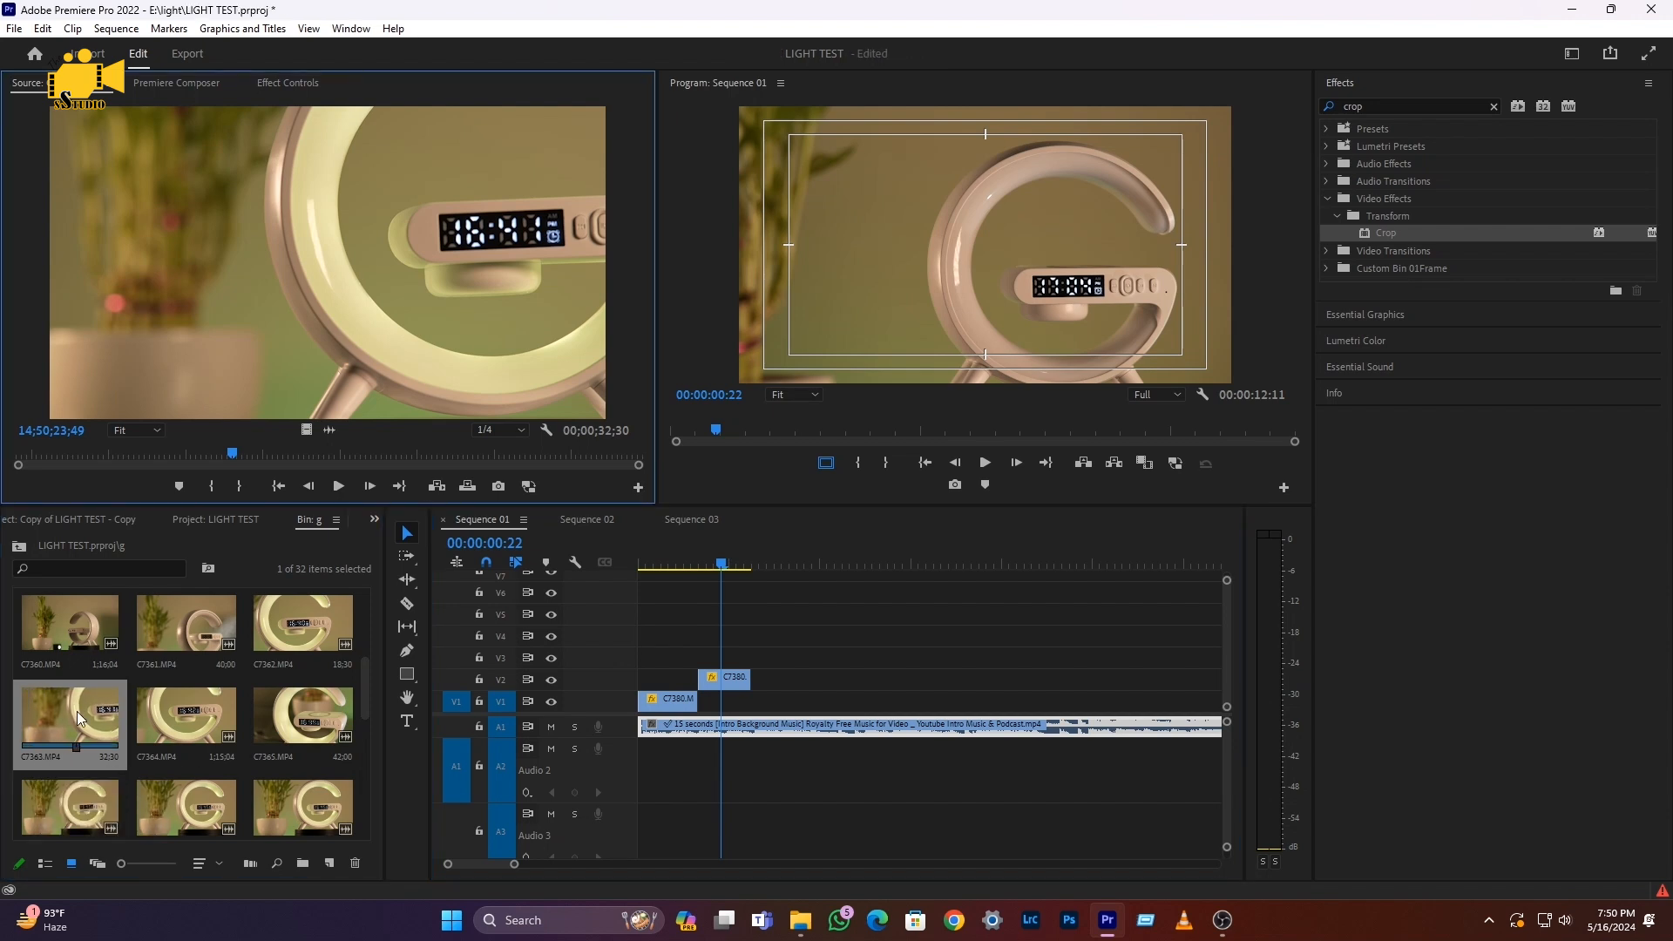
Mark a 00;00;01;17 range of C7363.MP4 ending at 14;50;35;19 and place its video on V2 directly after the reversed clip
left_click_drag(245, 455, 432, 463)
left_click(212, 486)
left_click(434, 458)
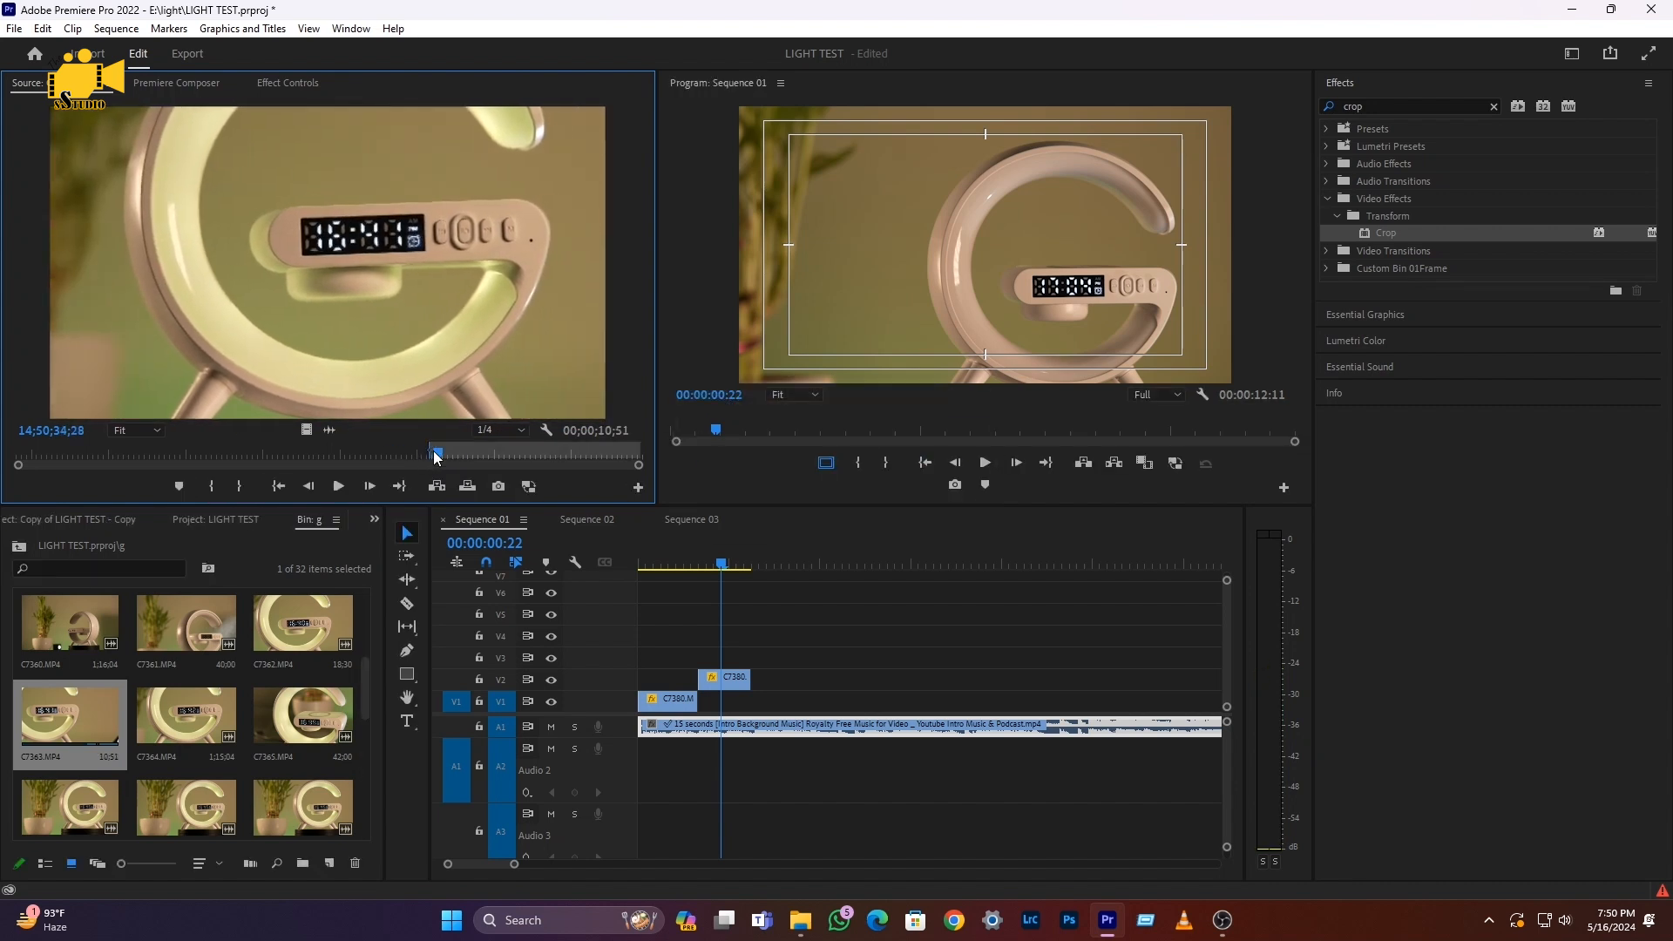
key("space")
left_click(237, 487)
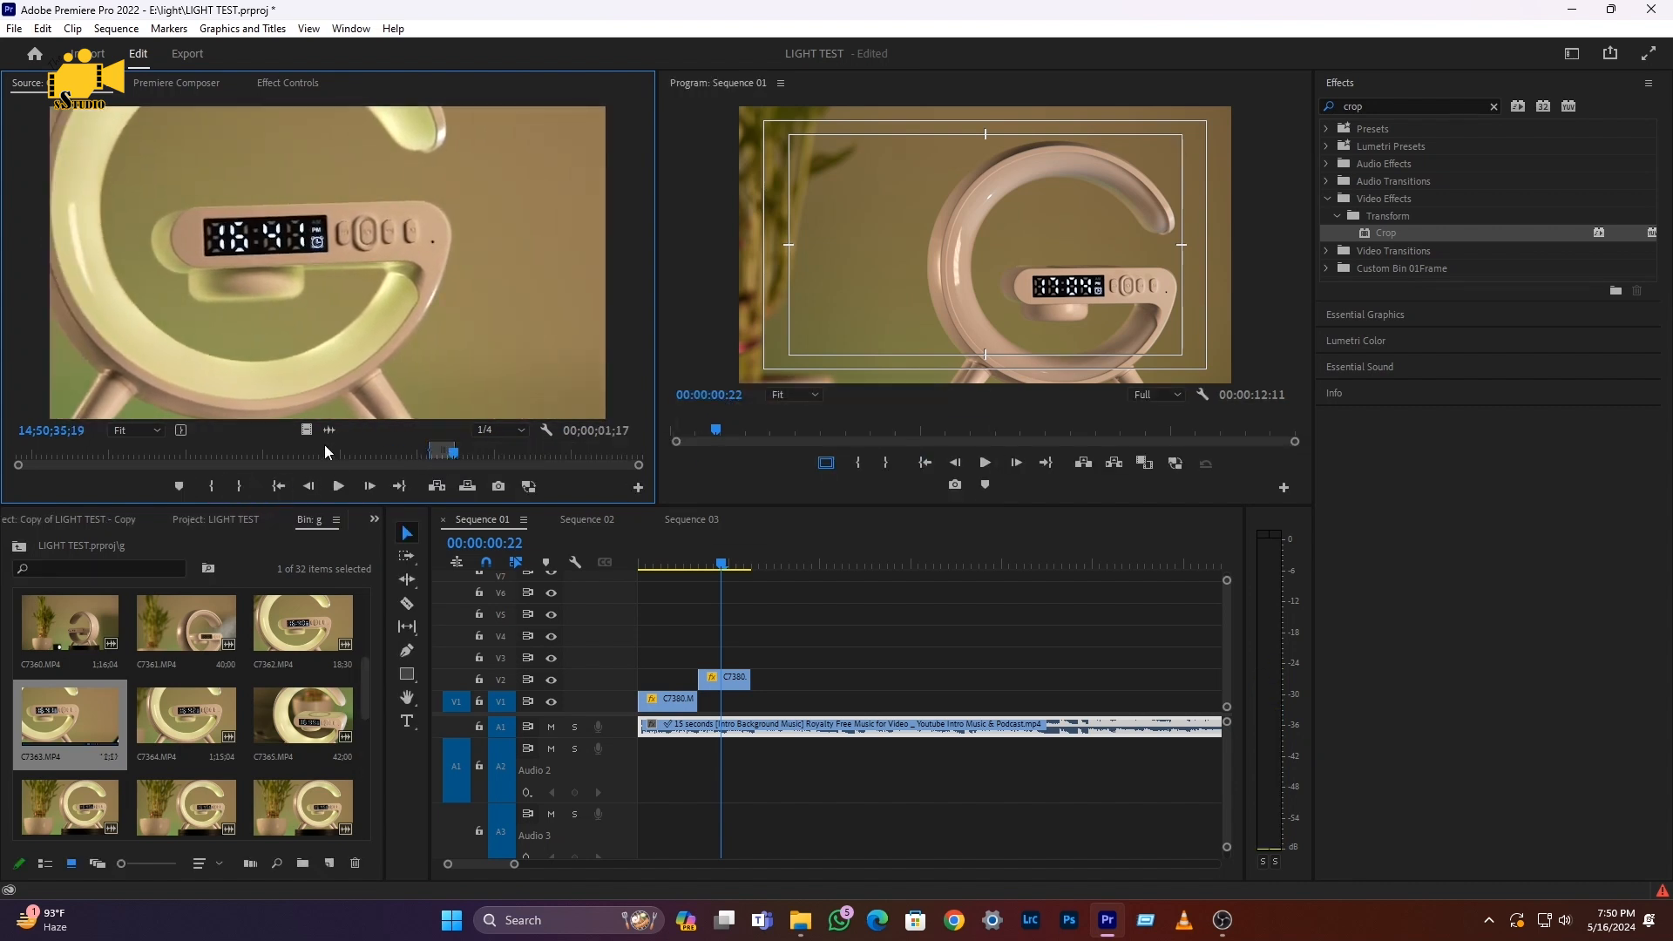
left_click_drag(320, 439, 751, 676)
Play across the cut into the C7363.MP4 clip and set that clip's speed to 40%
key("space")
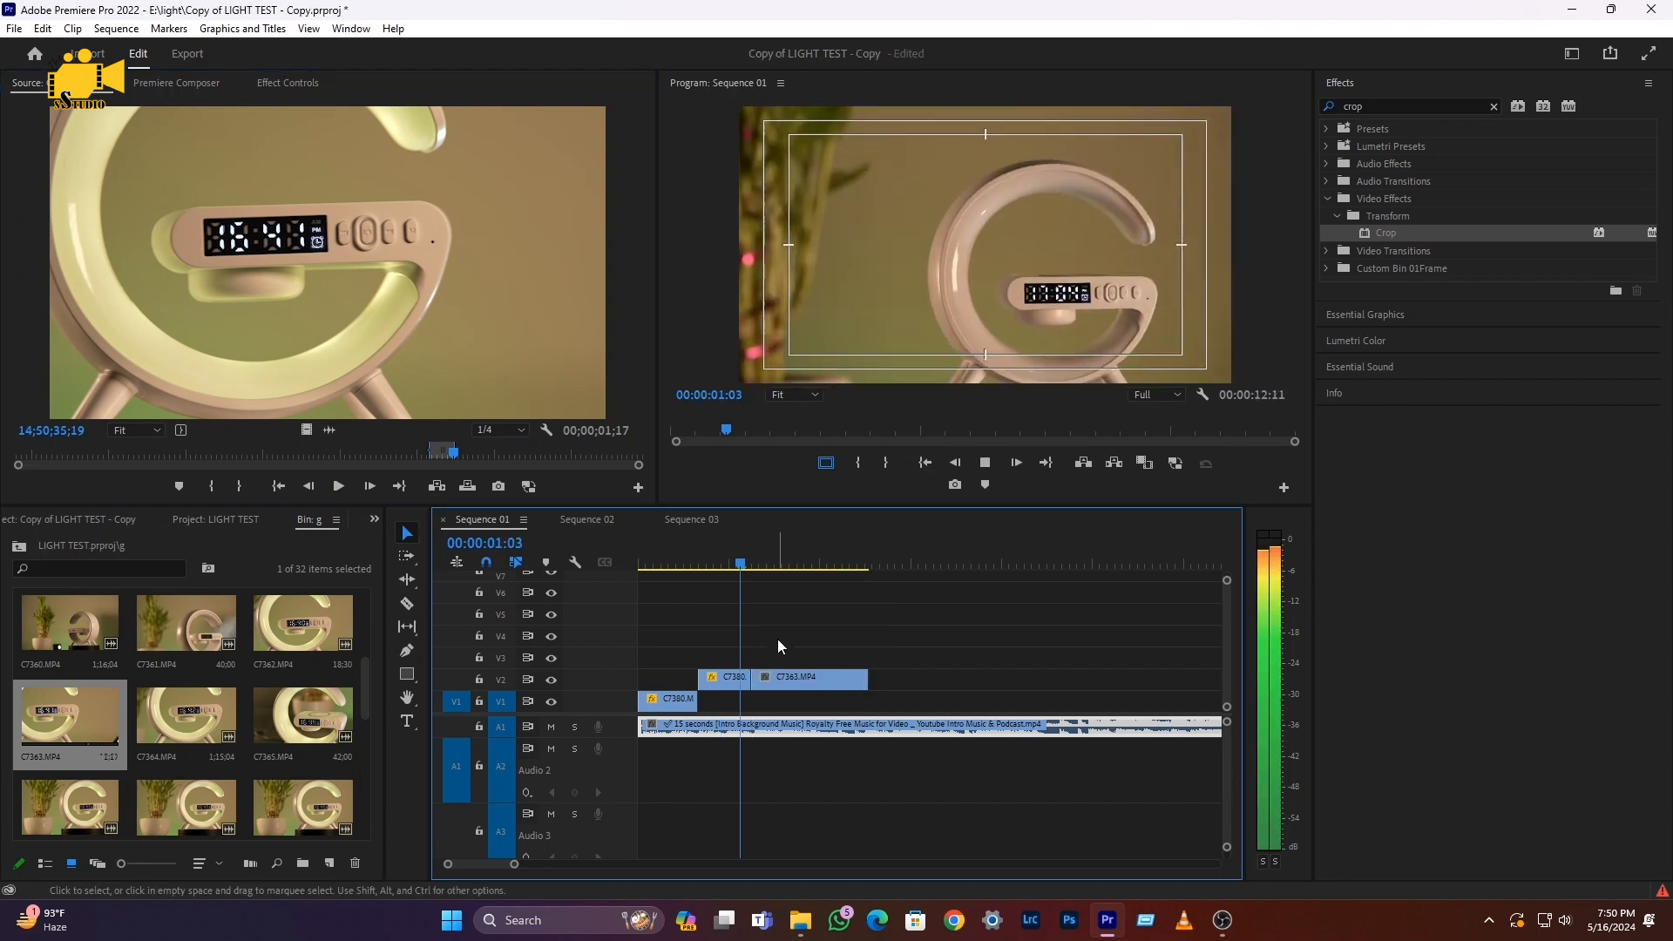
left_click(736, 560)
left_click(725, 562)
left_click(720, 565)
key("space")
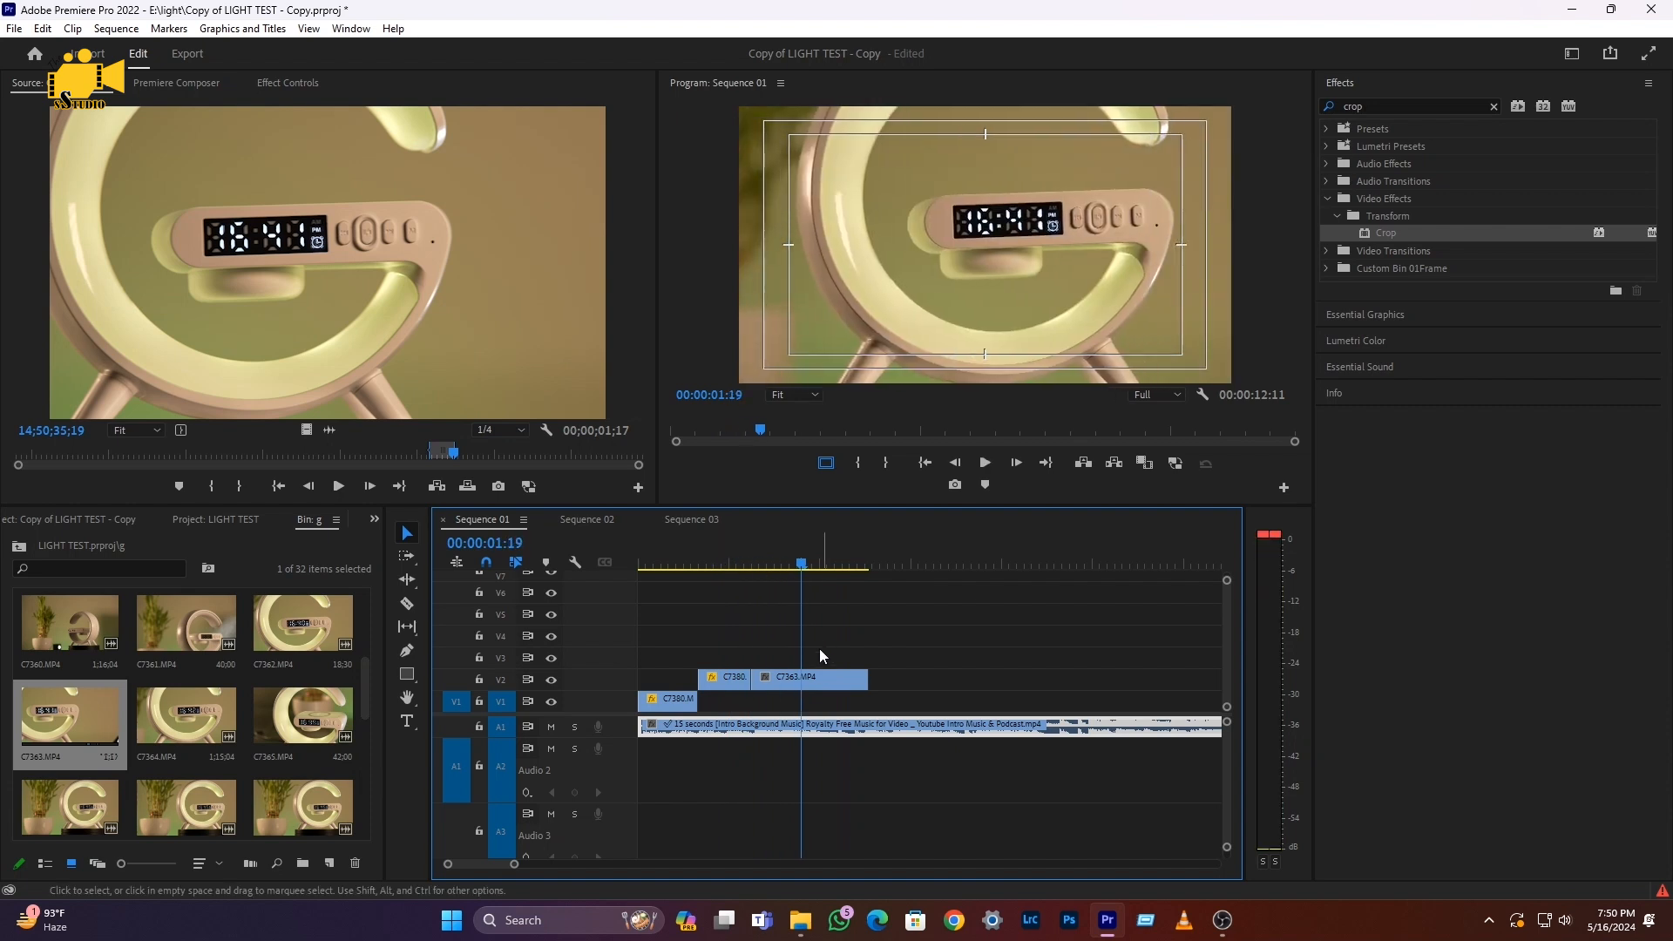
right_click(797, 678)
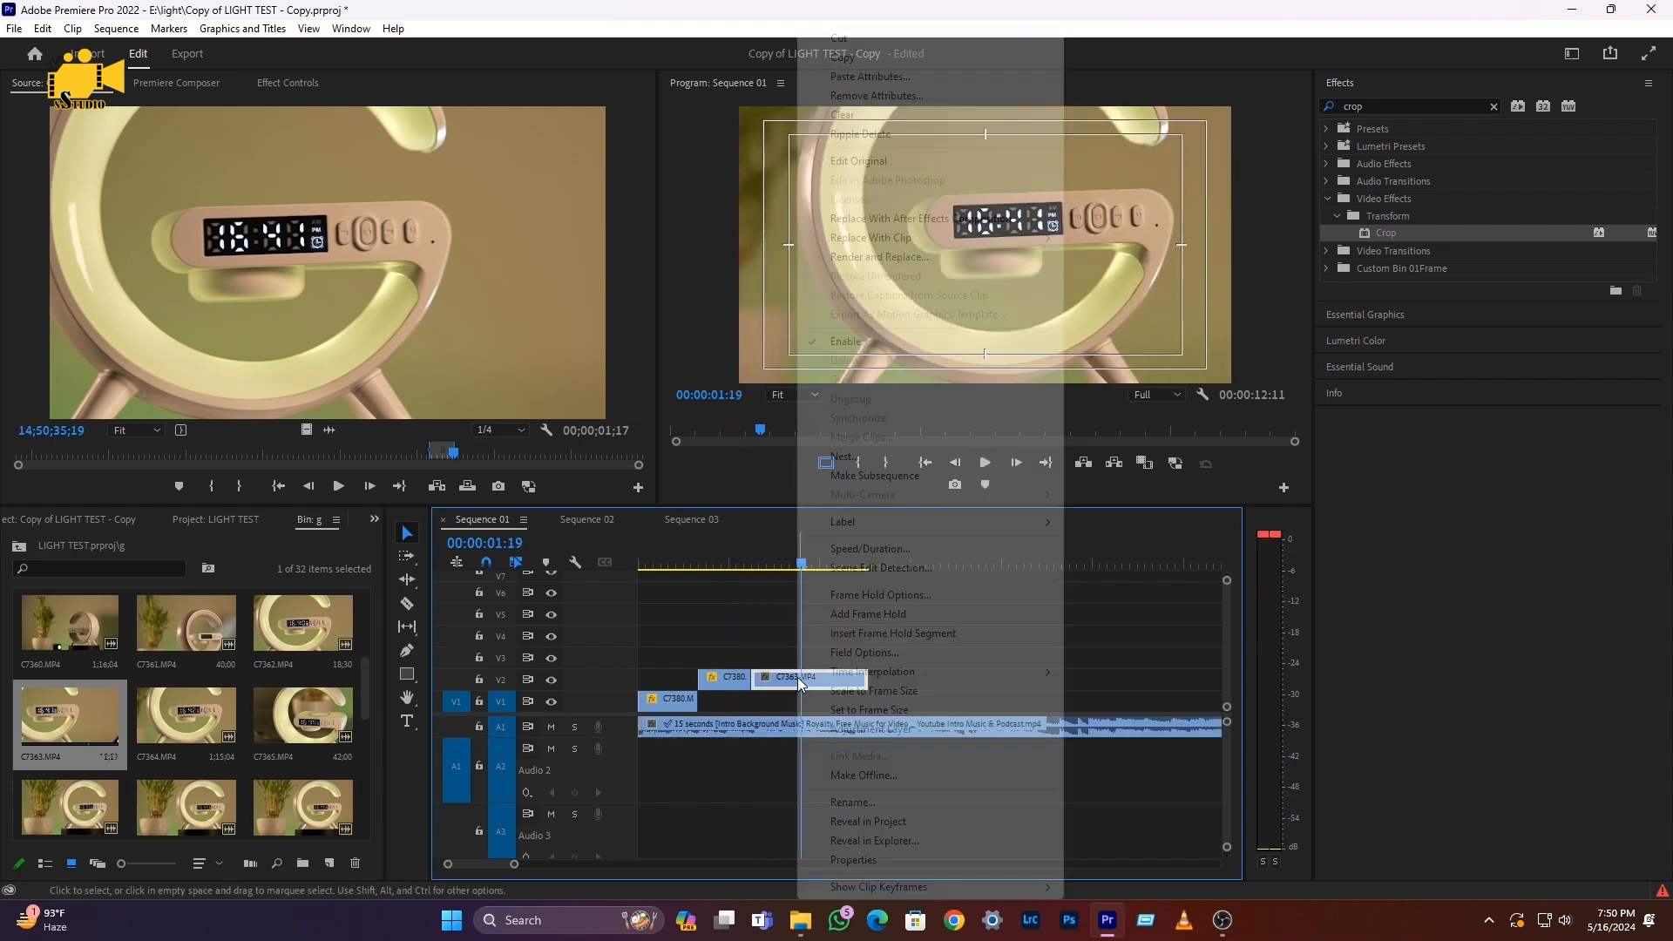
left_click(959, 547)
type("40")
left_click(764, 547)
Replay the transition from the reversed clip into the slowed C7363.MP4 clip
left_click(732, 563)
key("space")
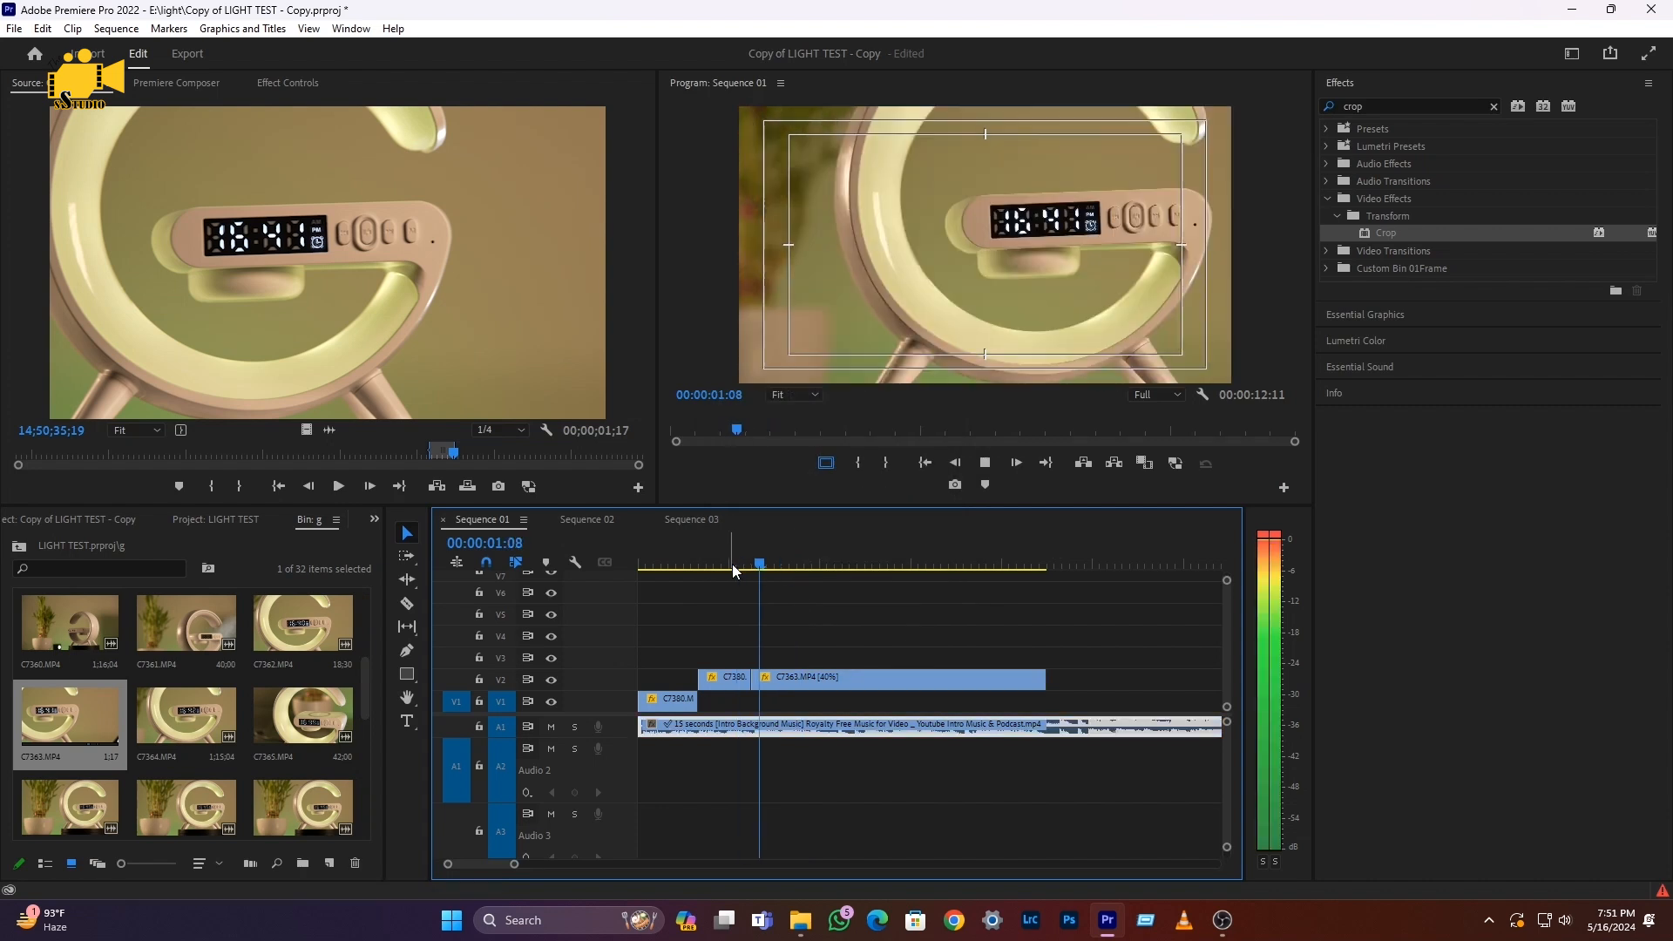
left_click(732, 565)
key("space")
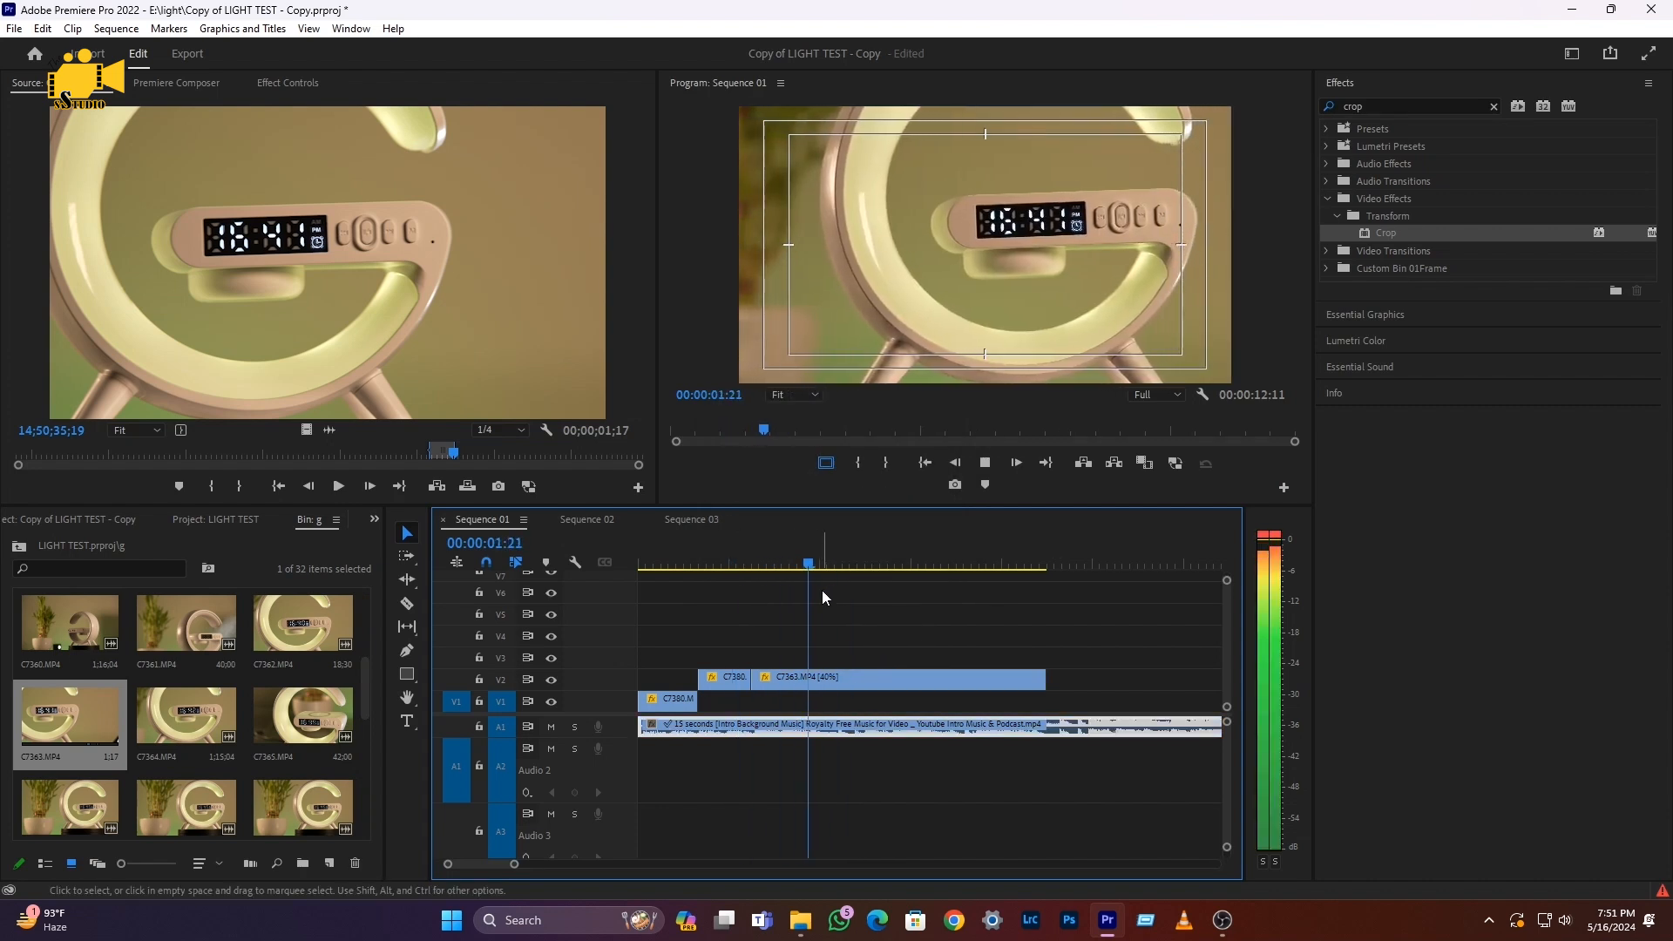
Cut the slowed C7363.MP4 clip at 00:00:02:00, delete its first part and move the remainder against the reversed clip
key("space")
key("c")
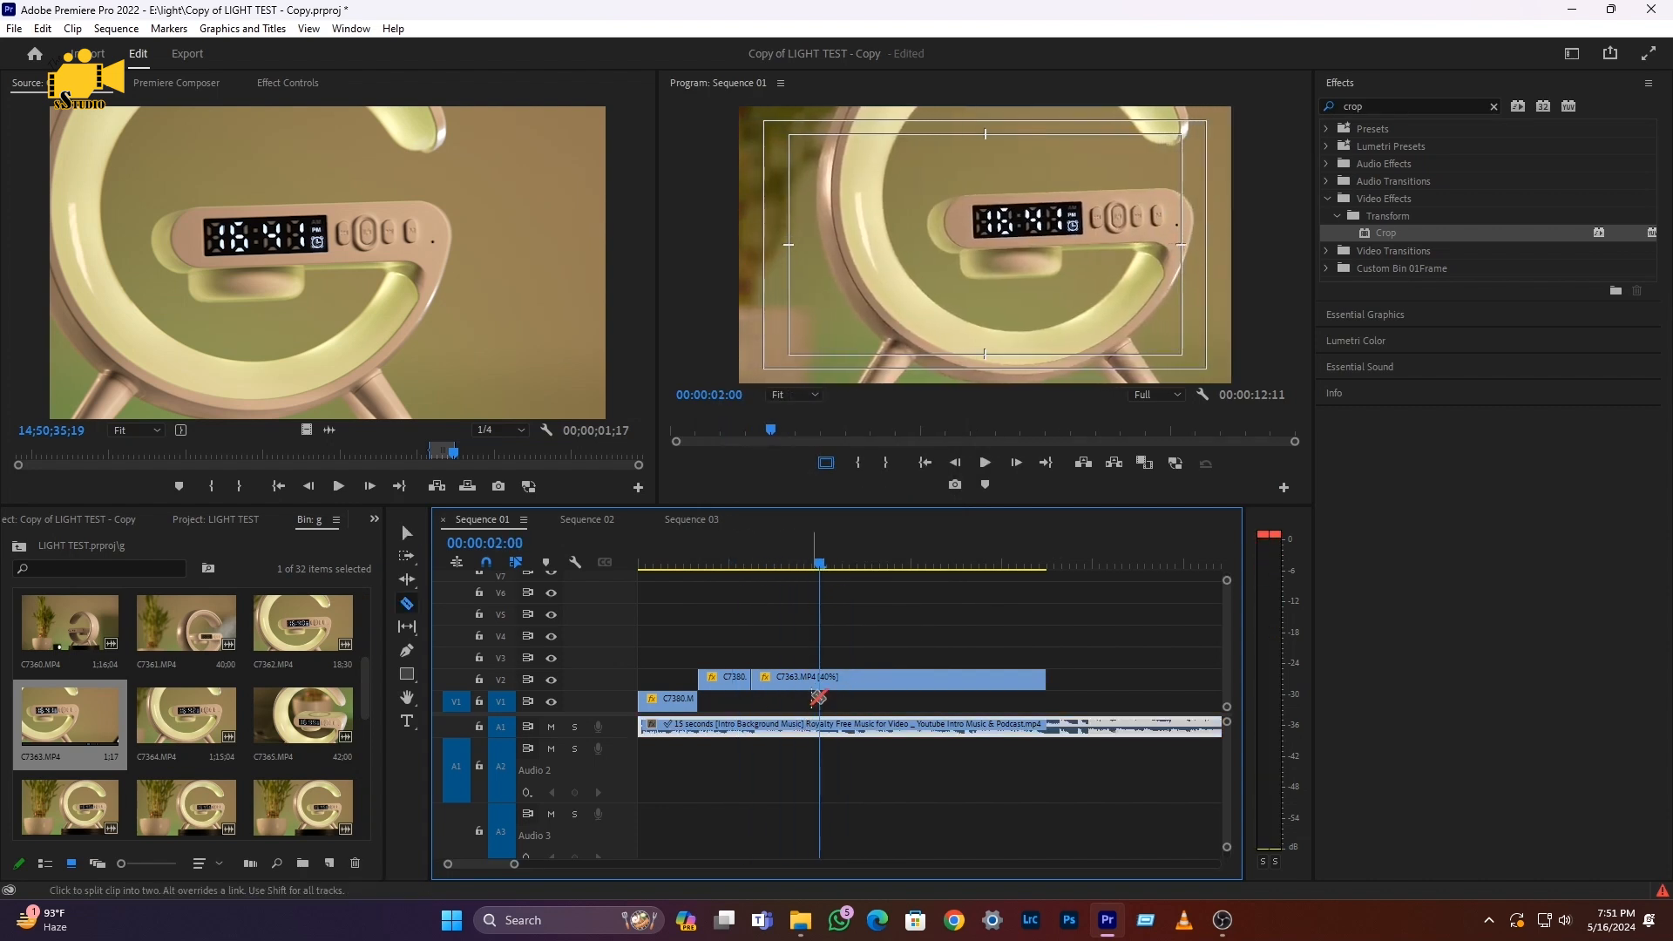
key("v")
left_click(789, 685)
key("Delete")
left_click_drag(861, 683, 800, 685)
Play into the C7363.MP4 clip, split it at 00:00:01:21 and delete everything after the cut
left_click(745, 567)
key("space")
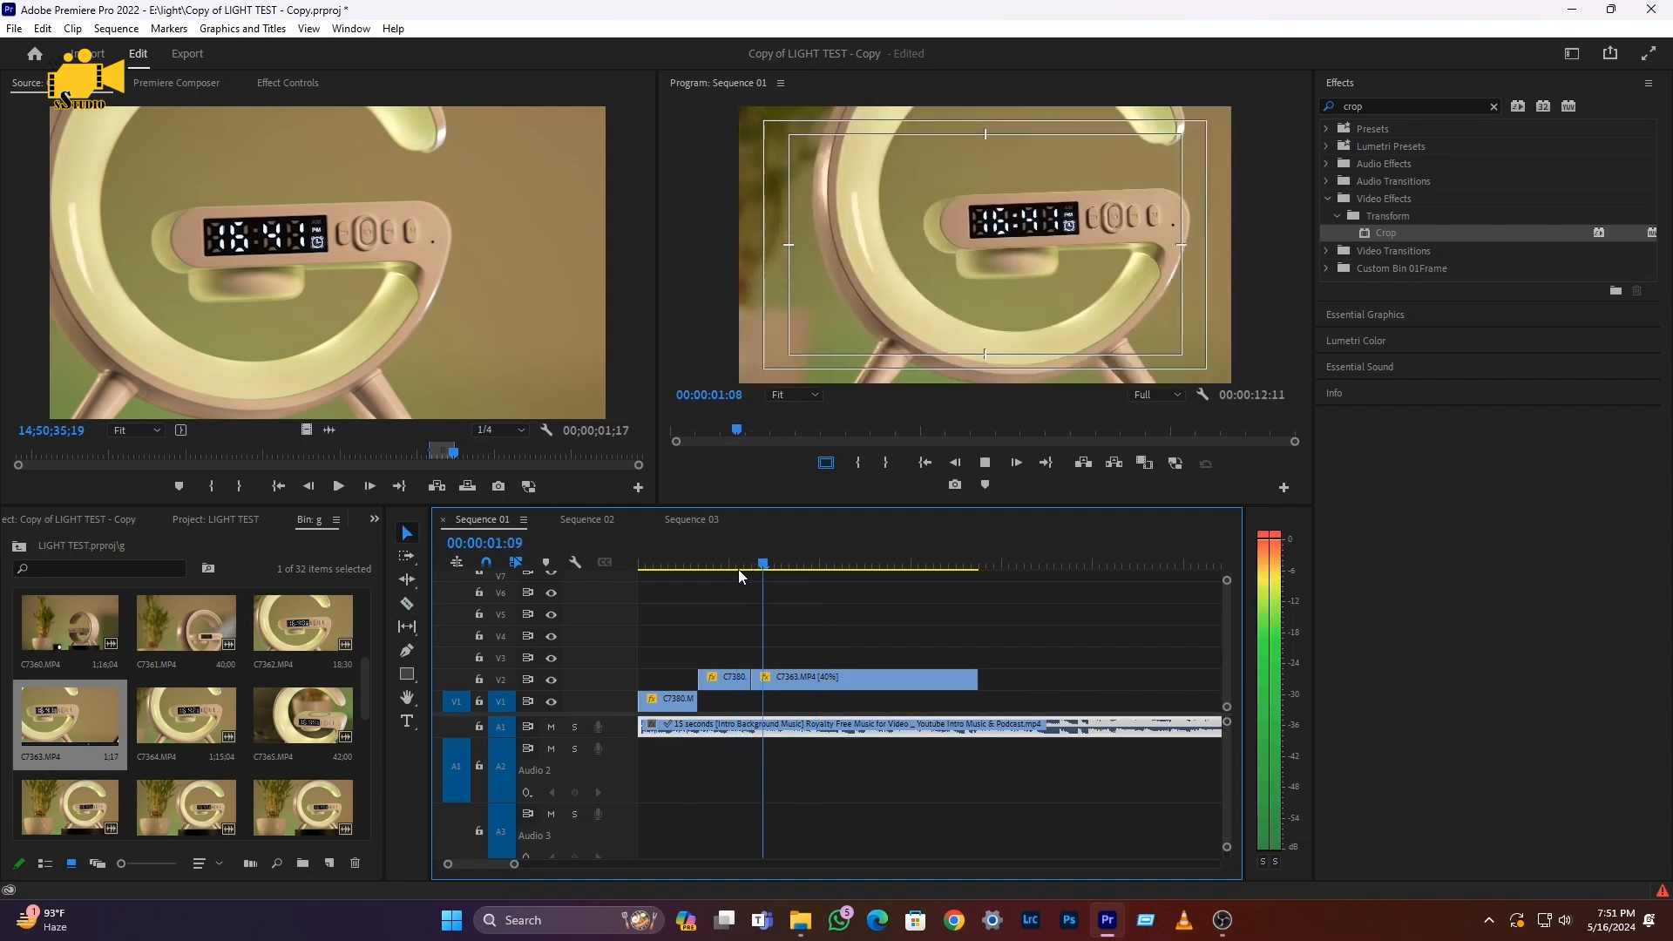
key("space")
key("ctrl+k")
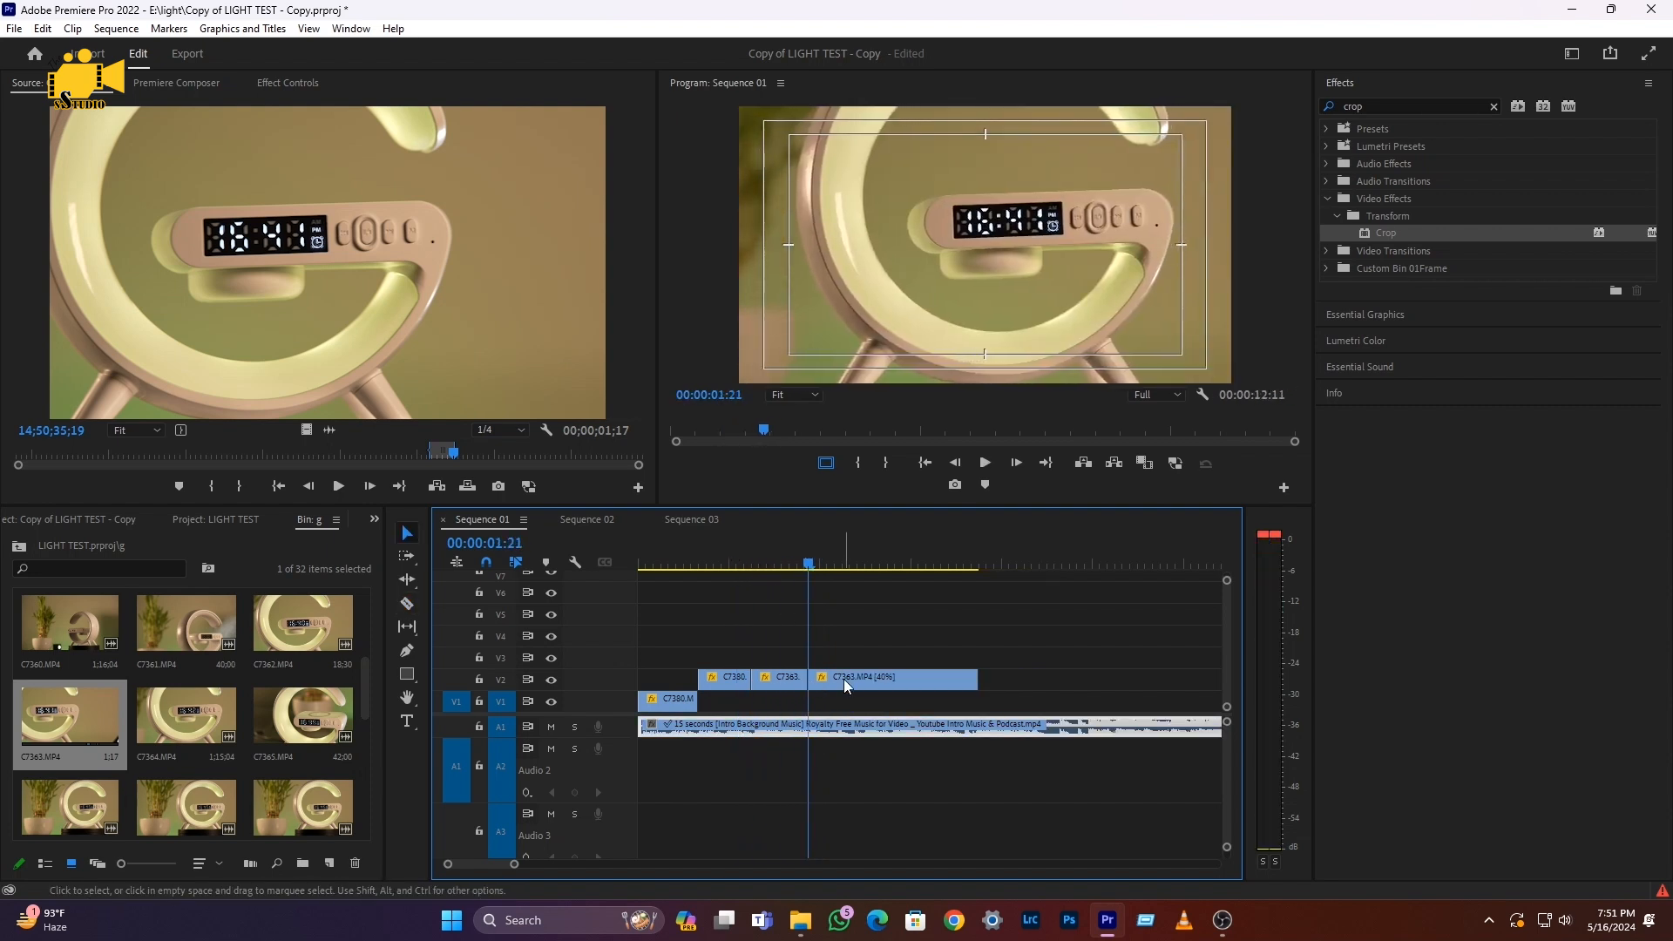
left_click(845, 678)
key("Delete")
key("space")
left_click(867, 719)
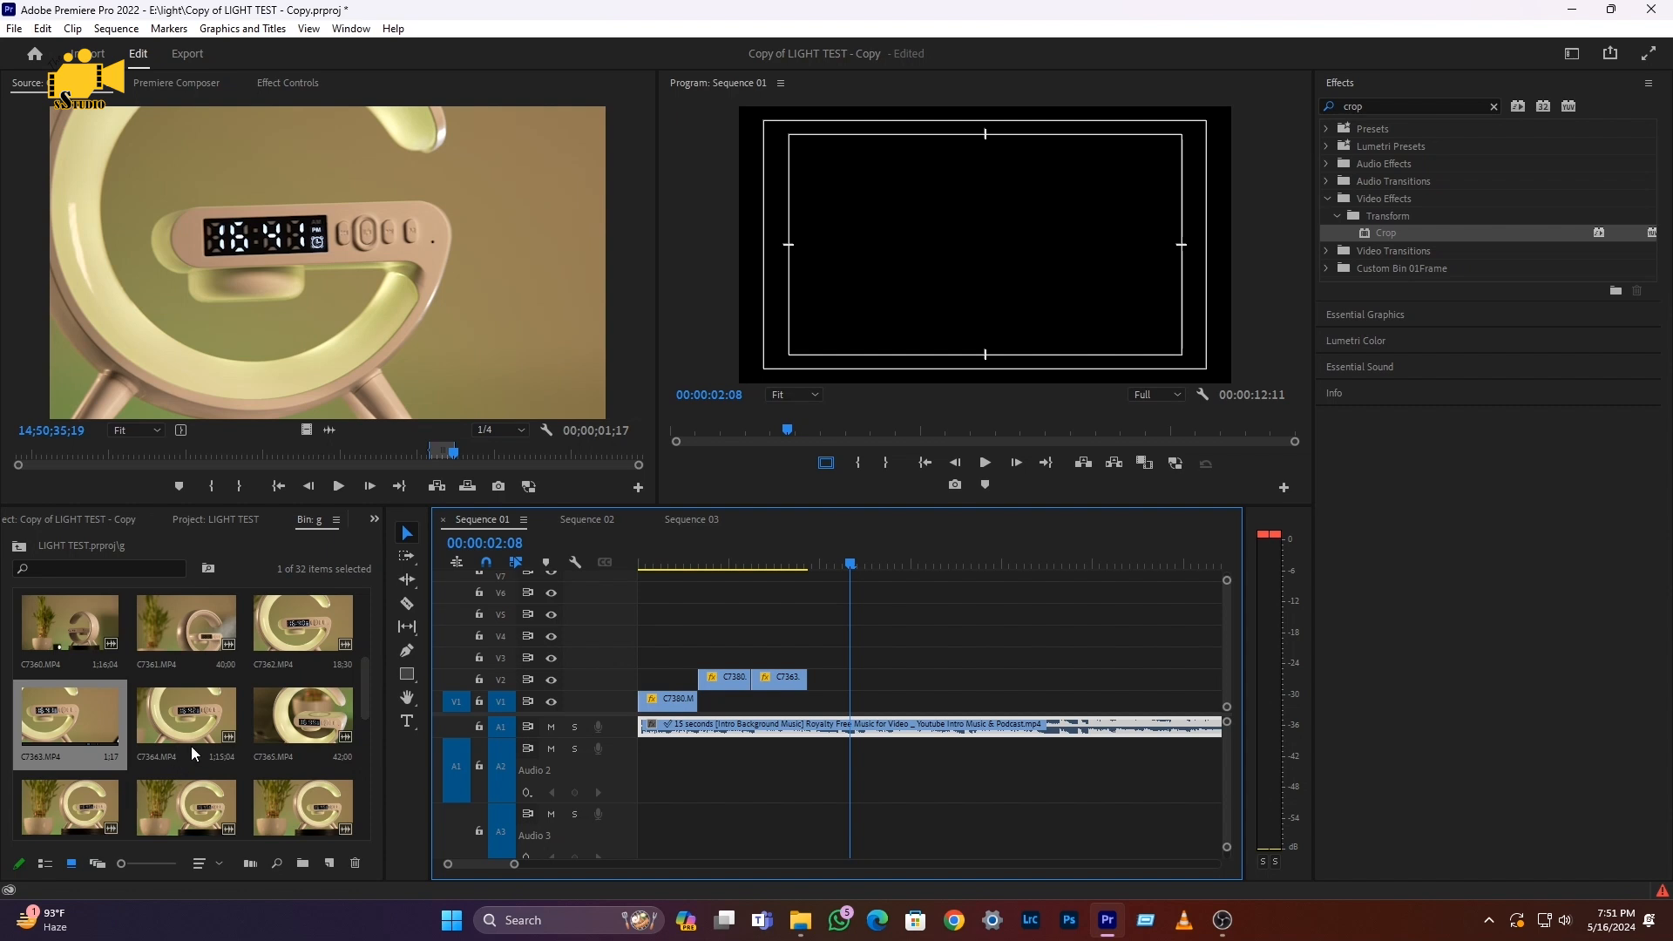
Open C7371.MP4 in the Source Monitor and mark a 00;00;01;06 range ending at 15;00;21;05
scroll(131, 741, "down", 3)
double_click(195, 707)
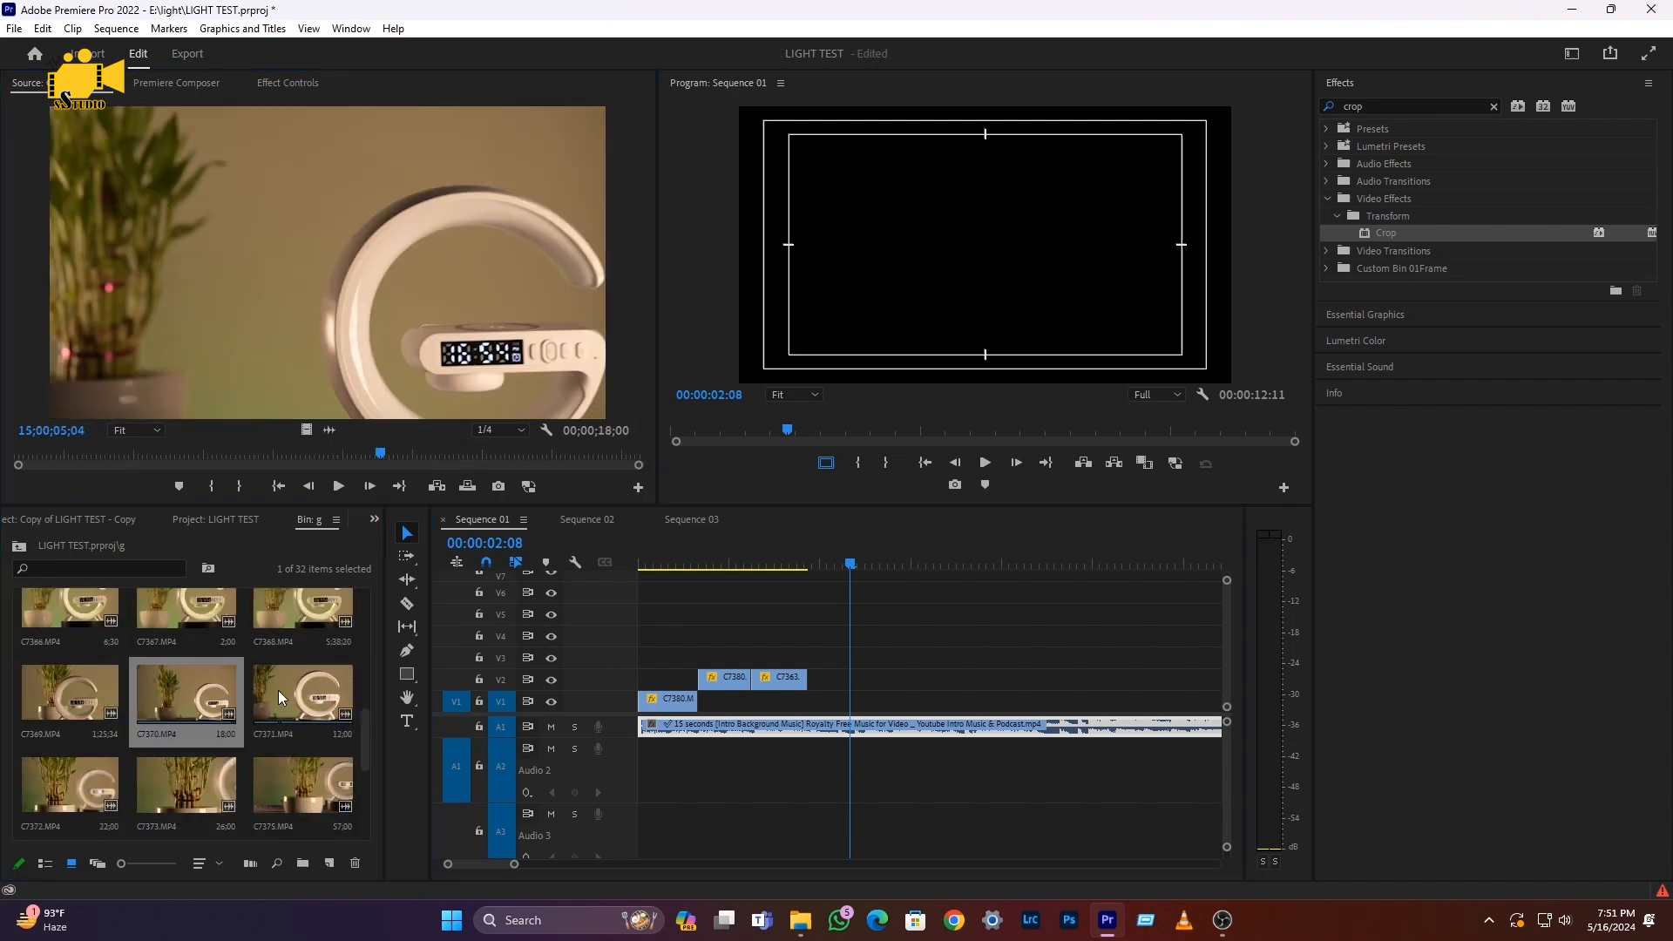
double_click(279, 688)
mouse_move(374, 458)
left_mouse_down()
mouse_move(489, 462)
mouse_move(352, 467)
mouse_move(455, 463)
mouse_move(390, 470)
left_mouse_up()
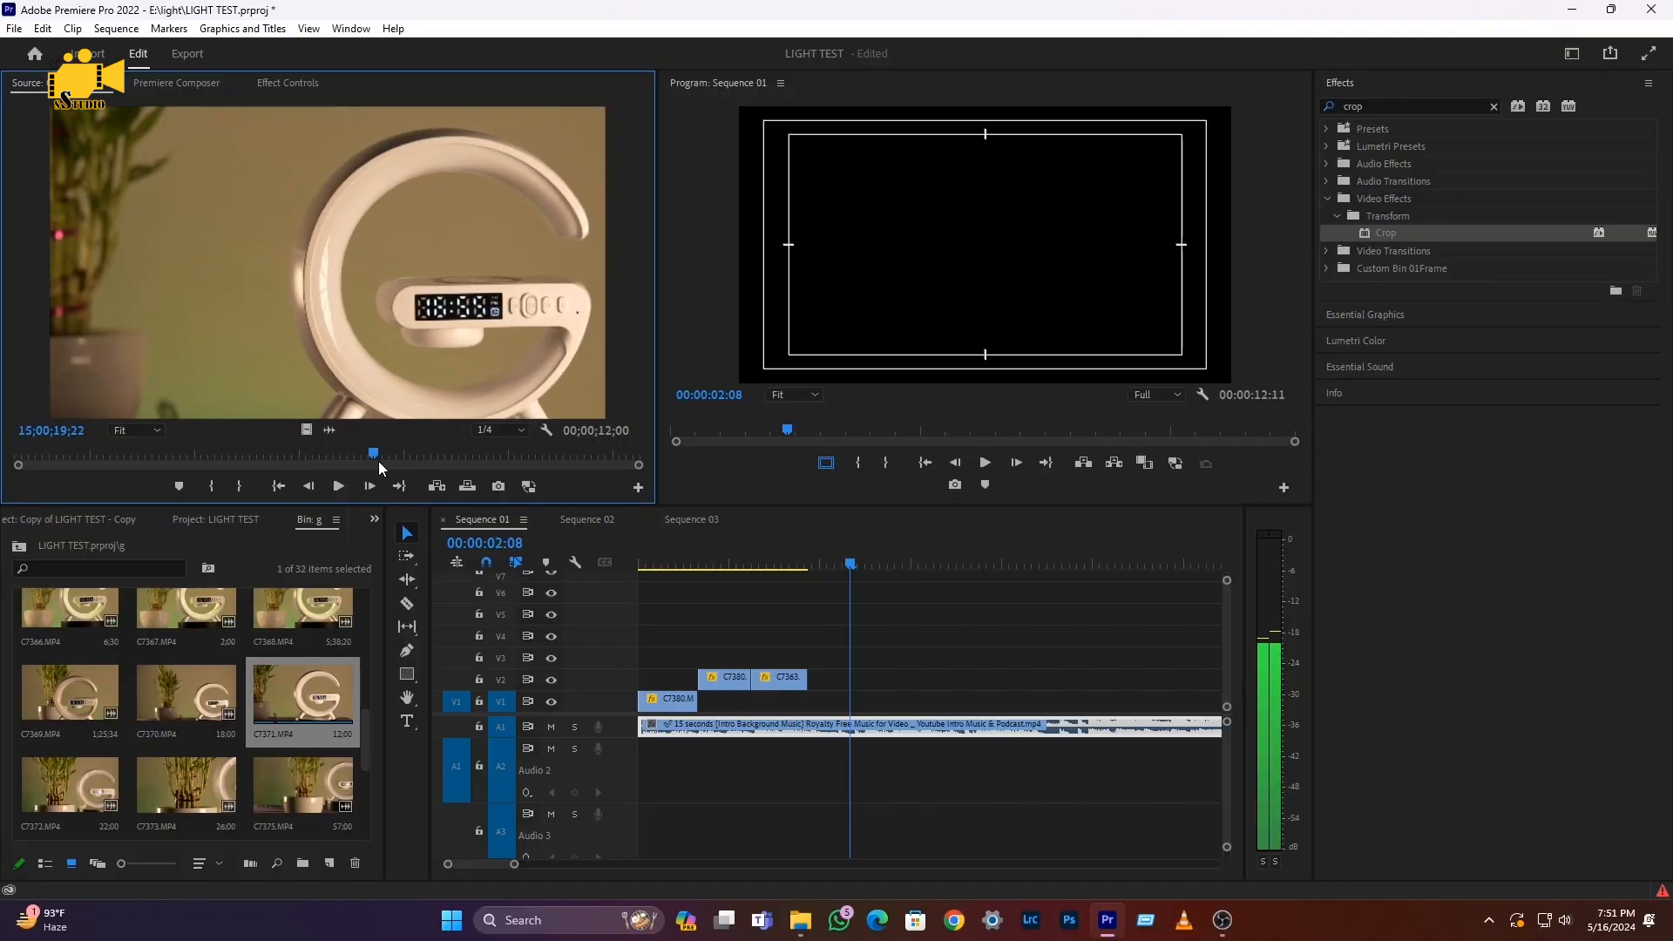
left_click_drag(378, 462, 397, 493)
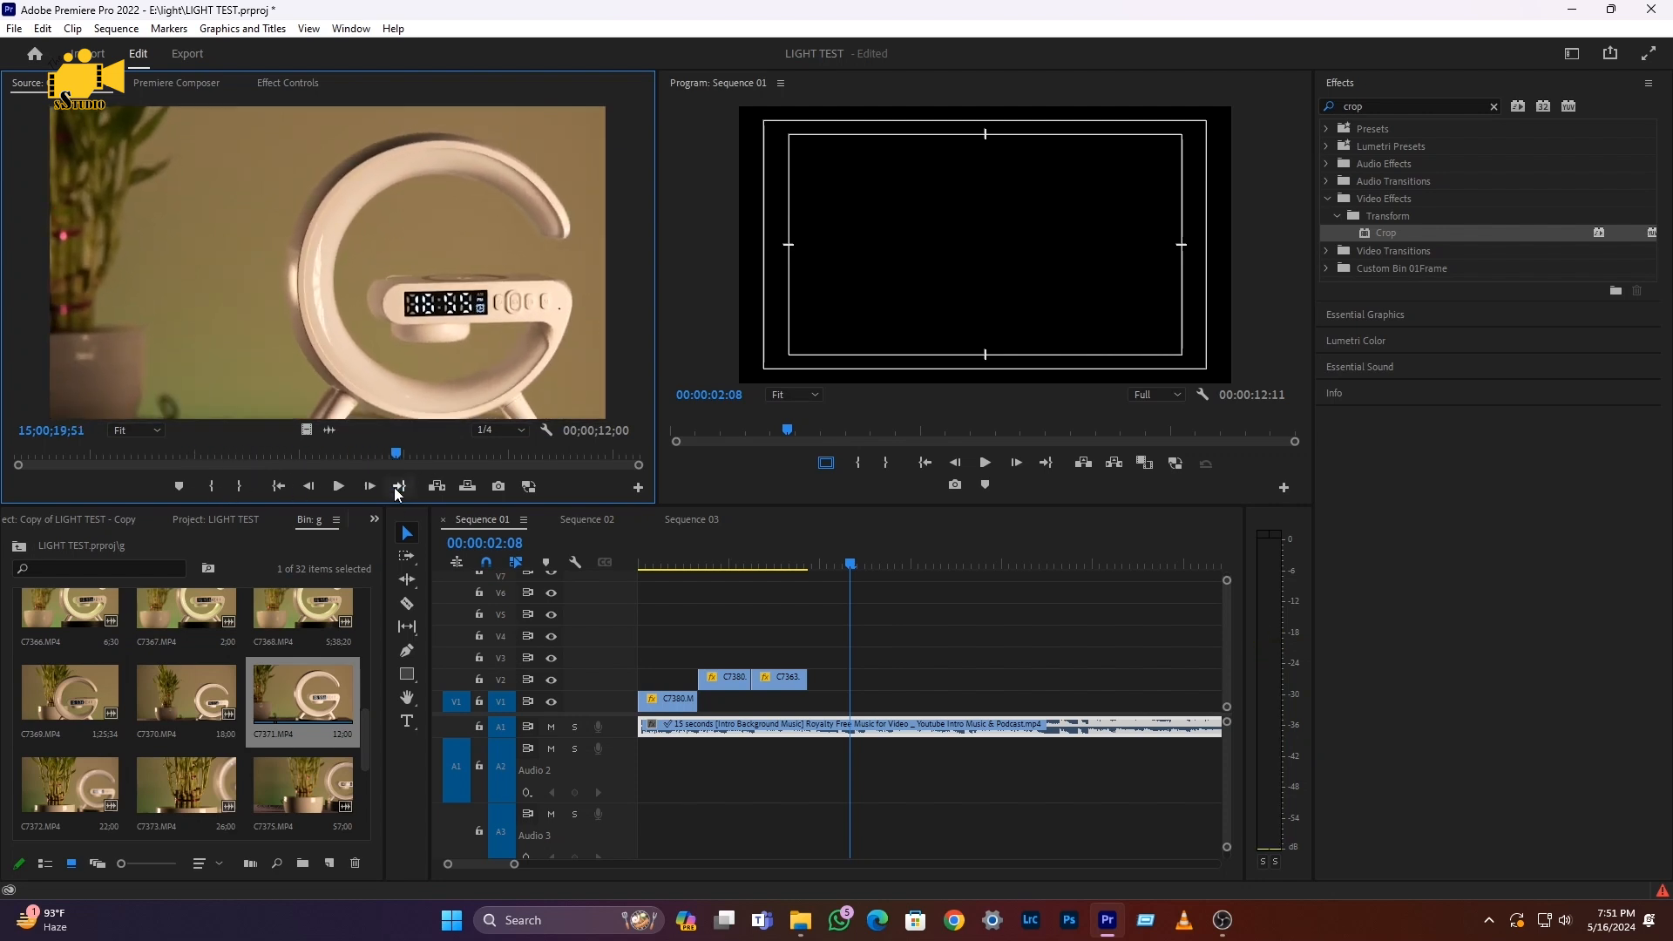
key("i")
key("space")
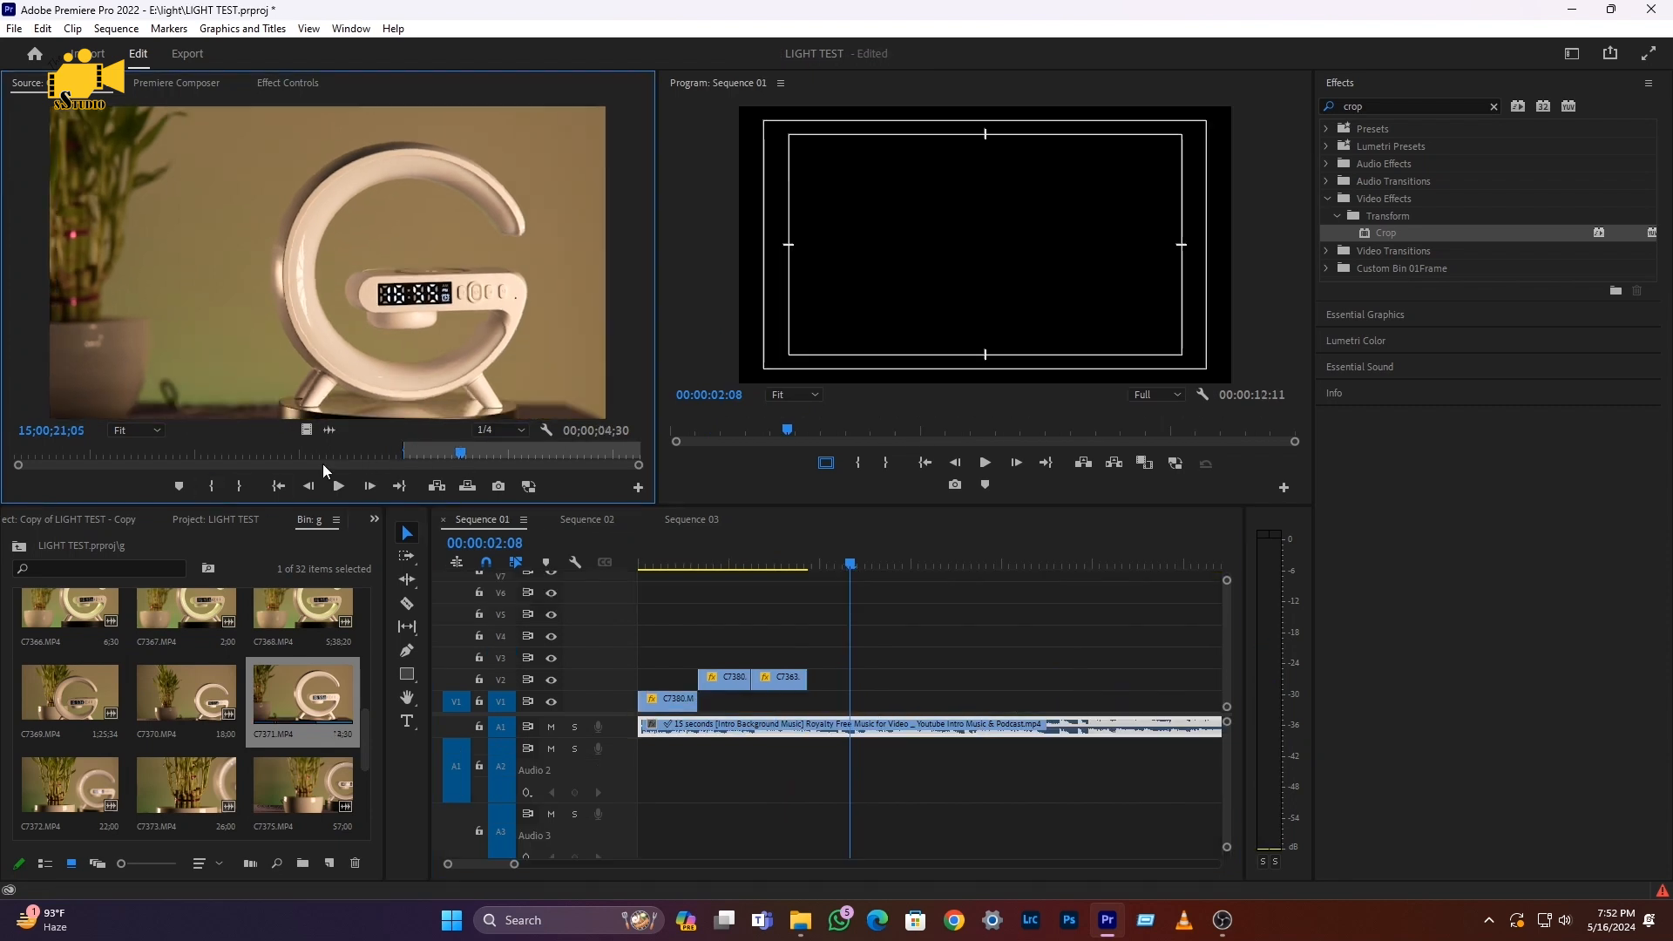
key("o")
key("space")
Place the marked C7371.MP4 video on V2 directly after the C7363.MP4 clip and play across the cut
left_click_drag(306, 432, 814, 678)
left_click(795, 562)
key("space")
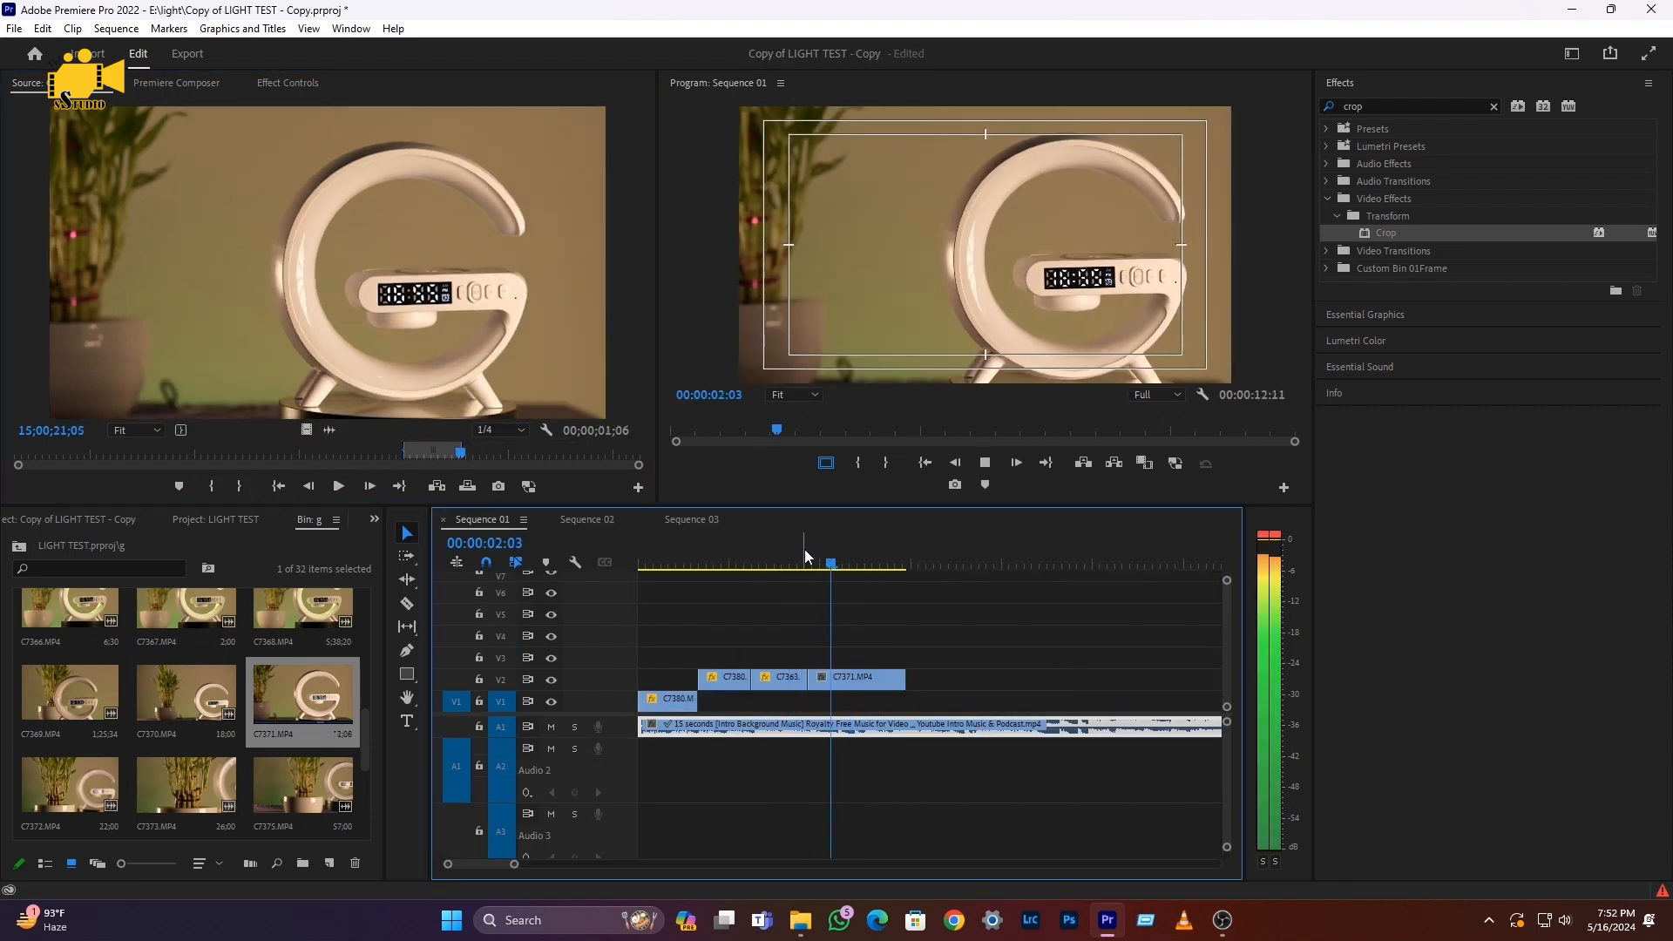
left_click(791, 551)
key("space")
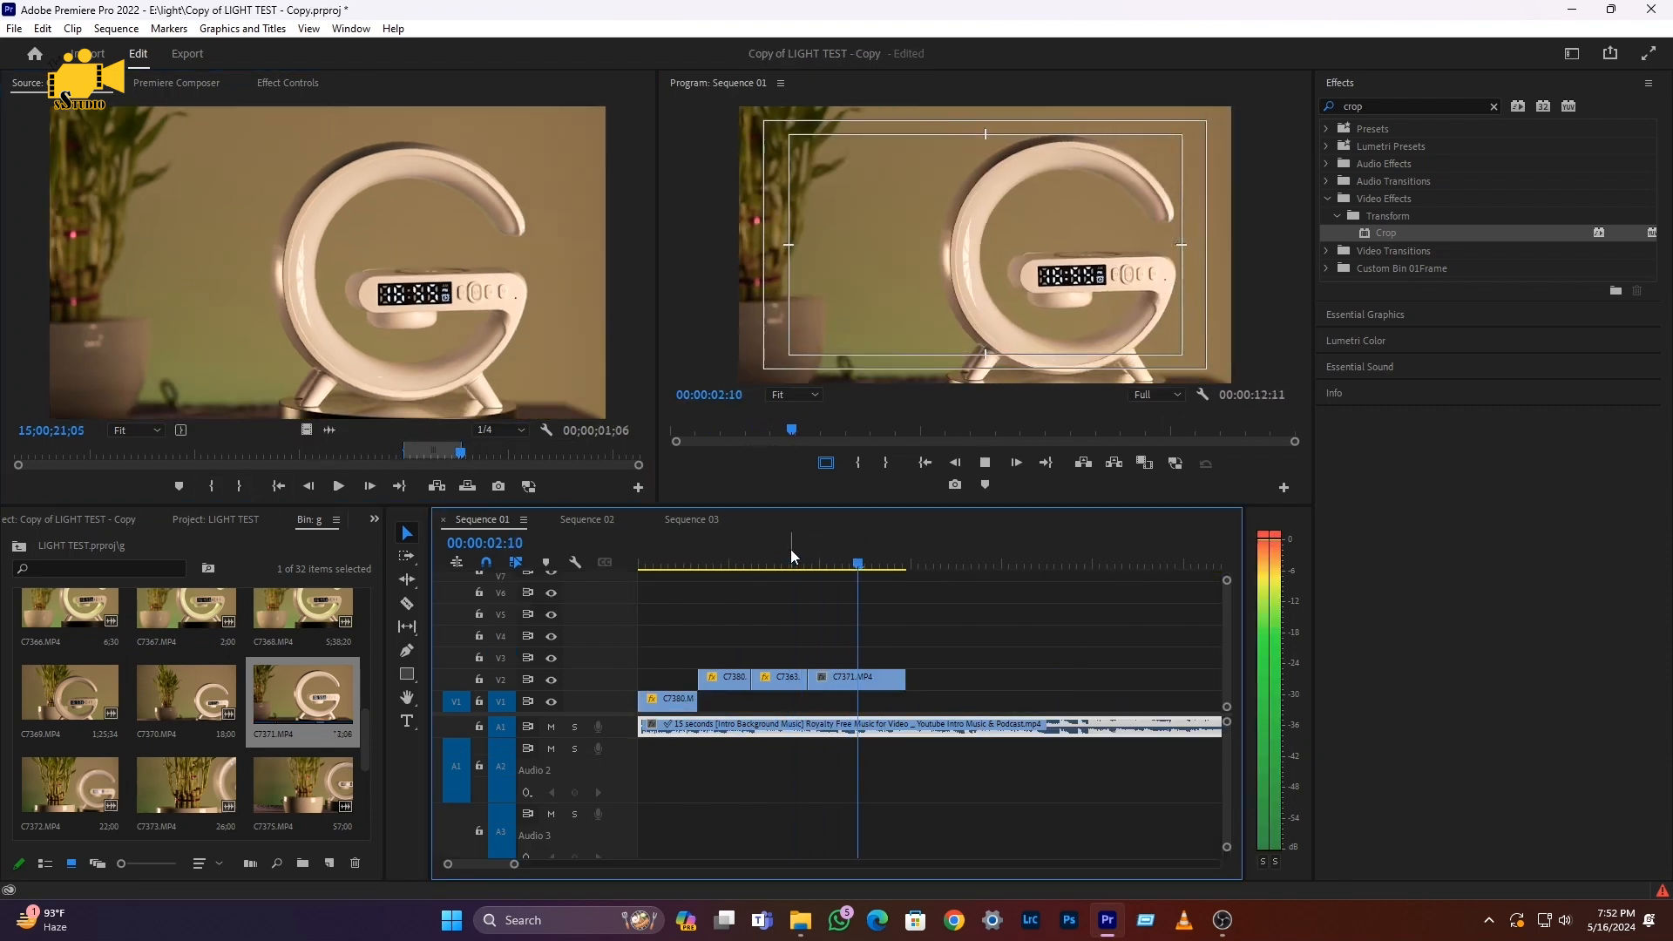
Split the C7371.MP4 clip at 00:00:02:11 and delete the part after the cut
key("space")
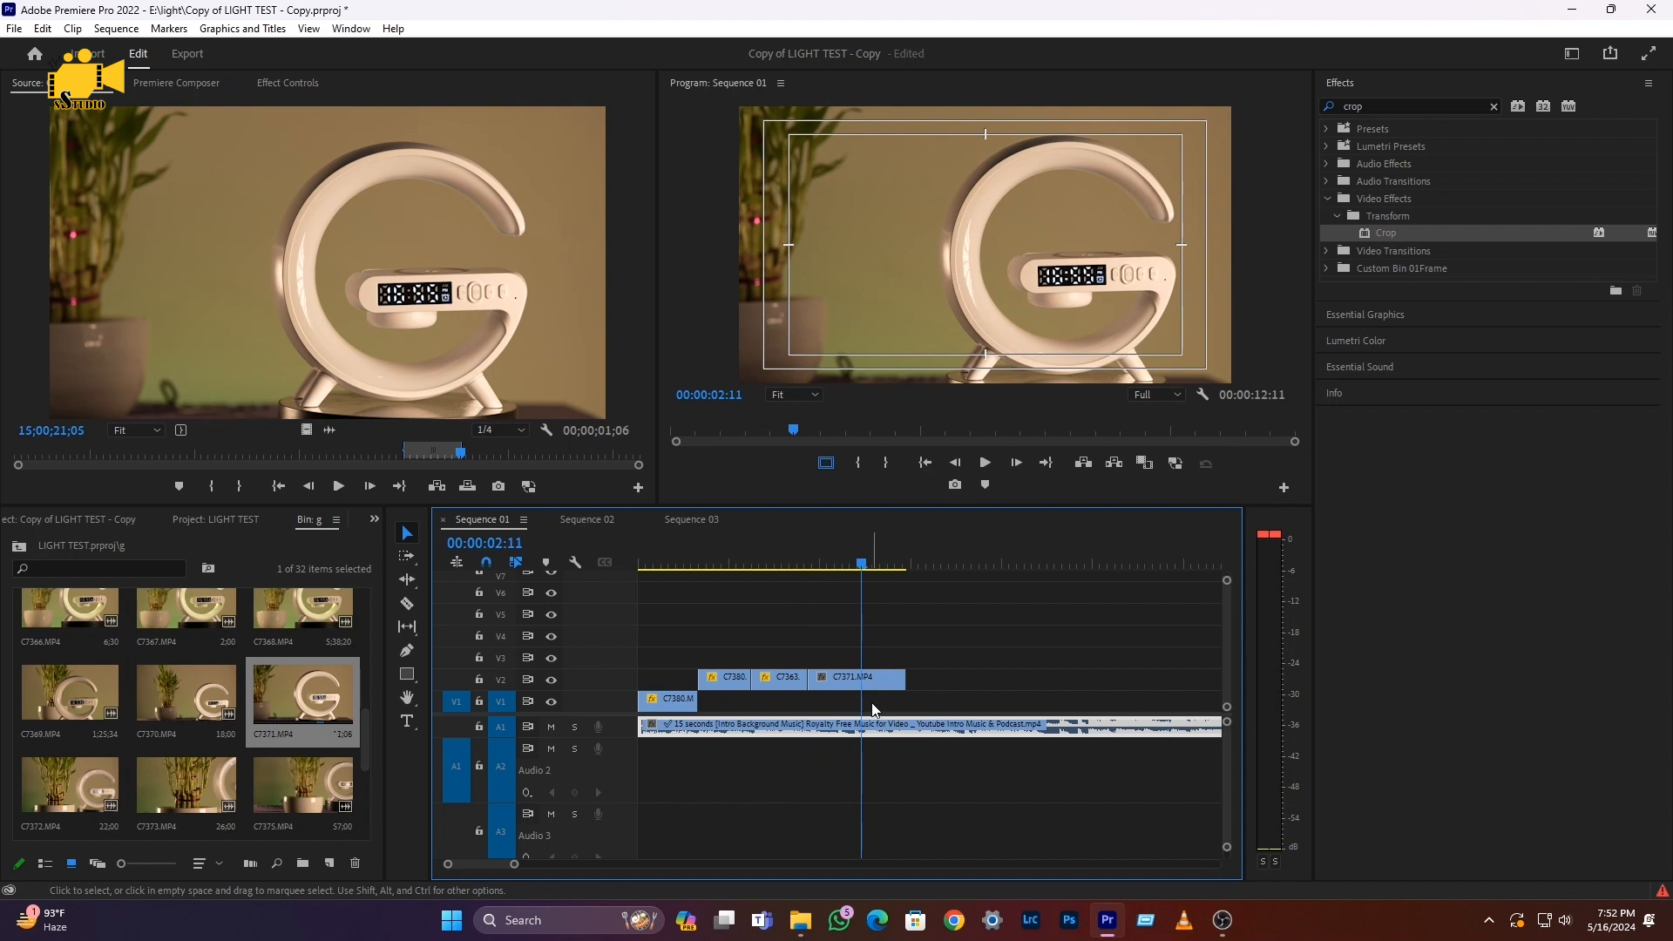
key("c")
left_click(862, 688)
key("v")
left_click(884, 678)
key("Delete")
Move the playhead to 00:00:02:02 in the C7371.MP4 clip and turn off the Program Monitor's safe margins
left_click(806, 563)
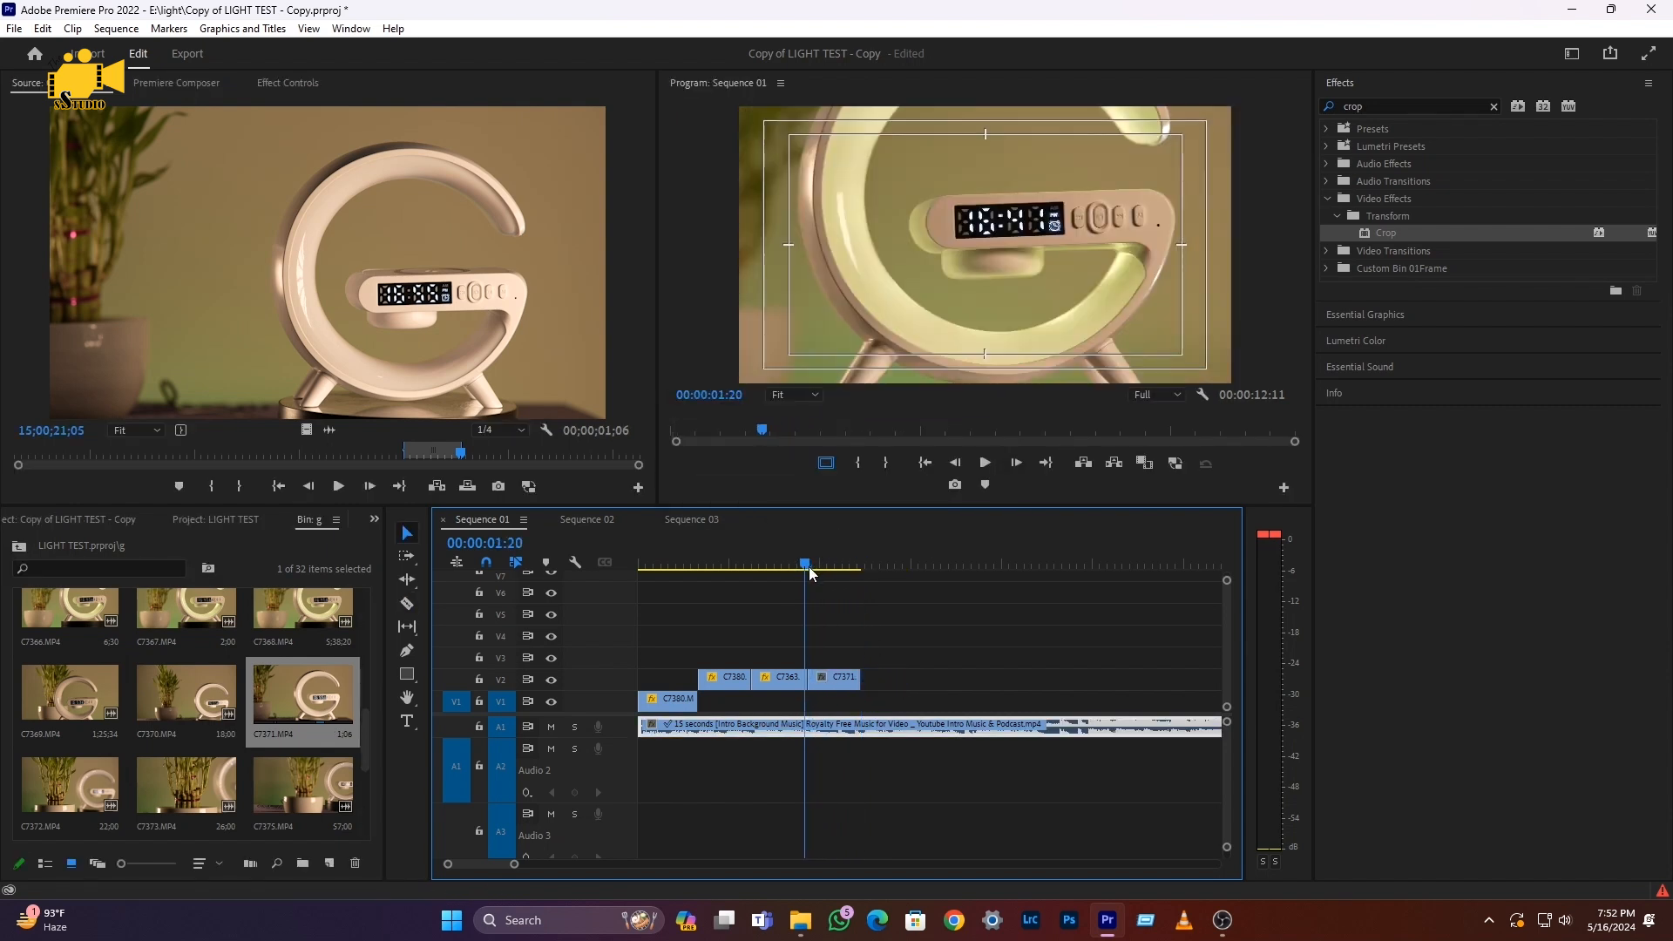
mouse_move(814, 572)
left_mouse_down()
mouse_move(858, 571)
mouse_move(828, 565)
left_mouse_up()
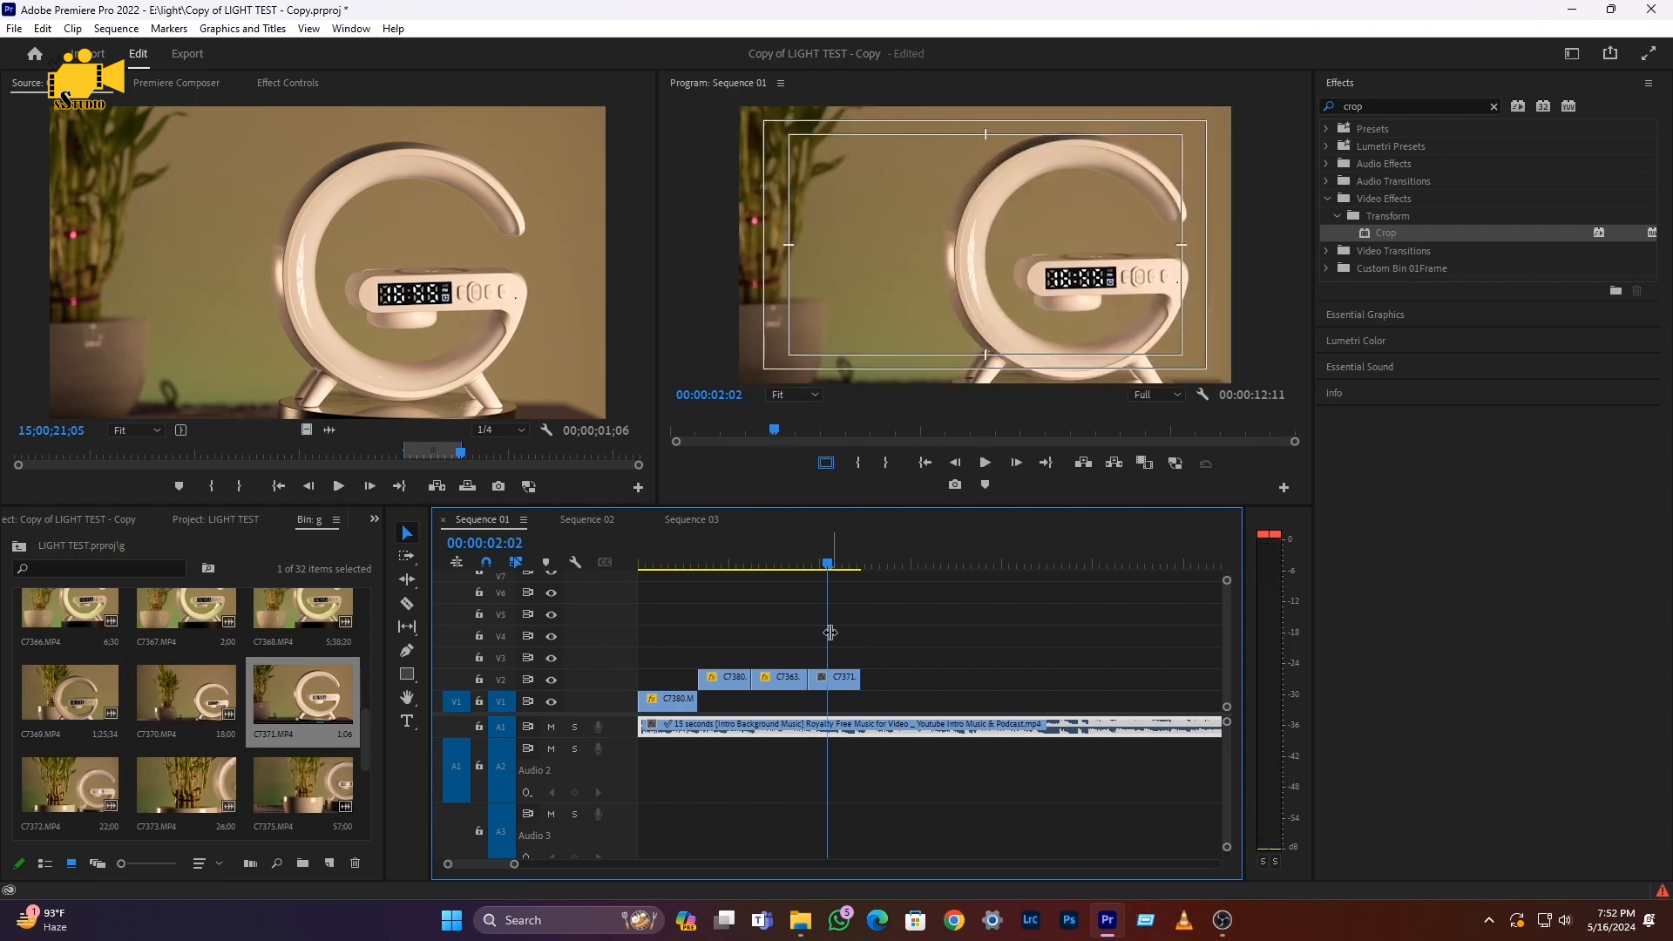
left_click(826, 464)
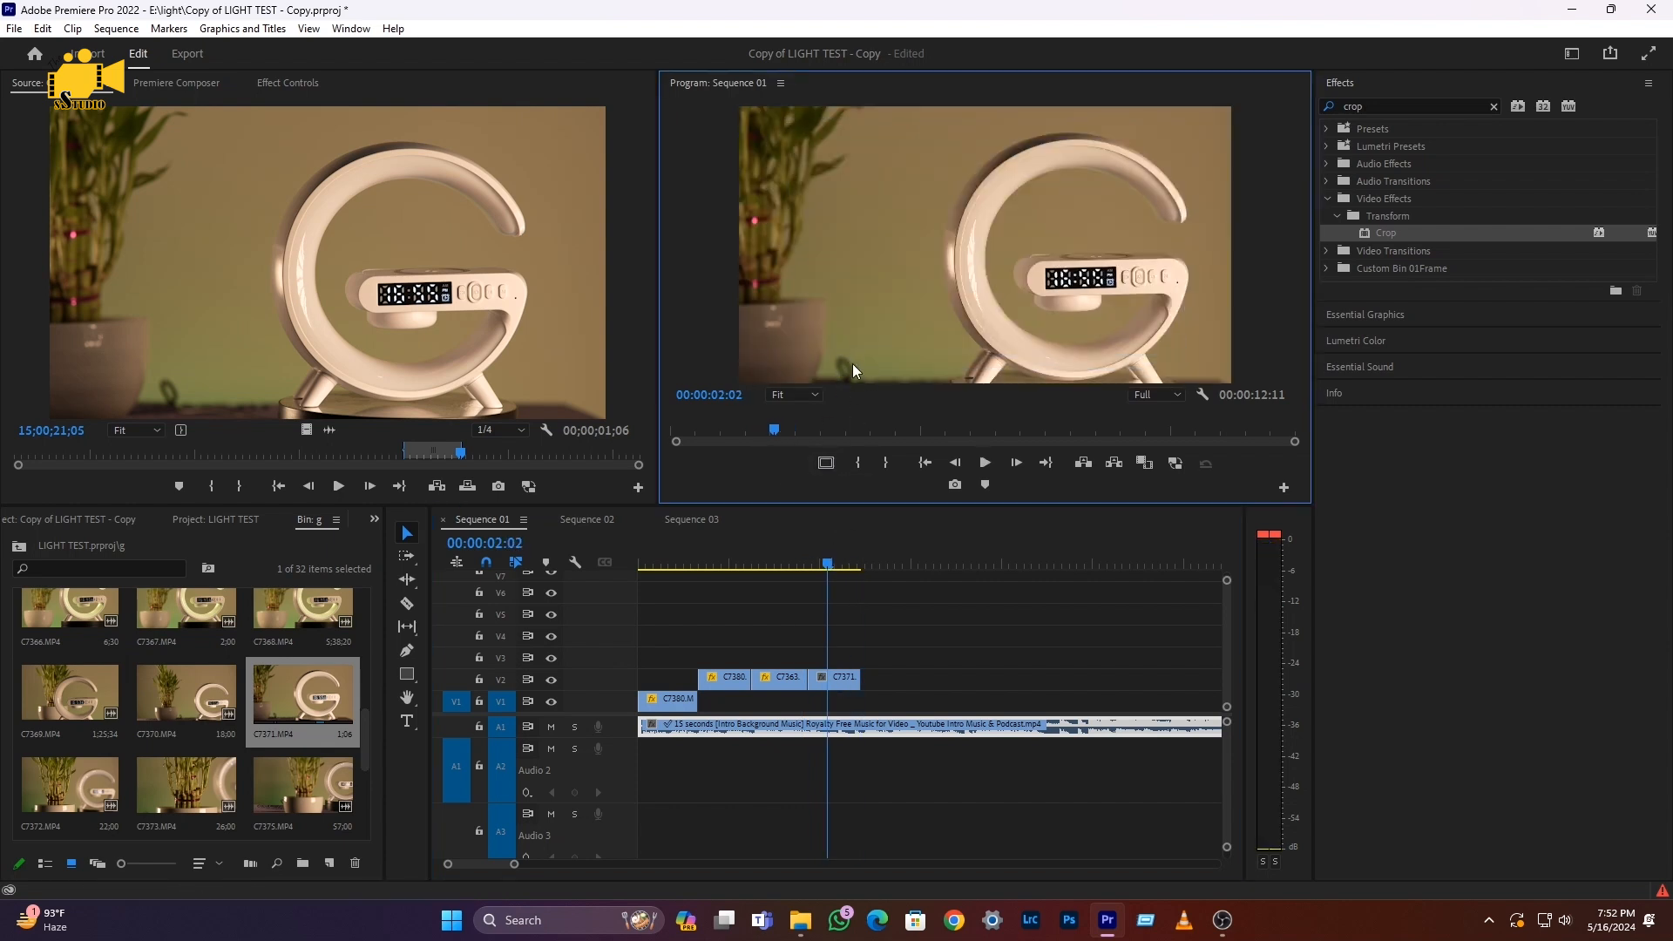
Duplicate the C7371.MP4 clip onto V3 directly above the original
left_click(827, 678)
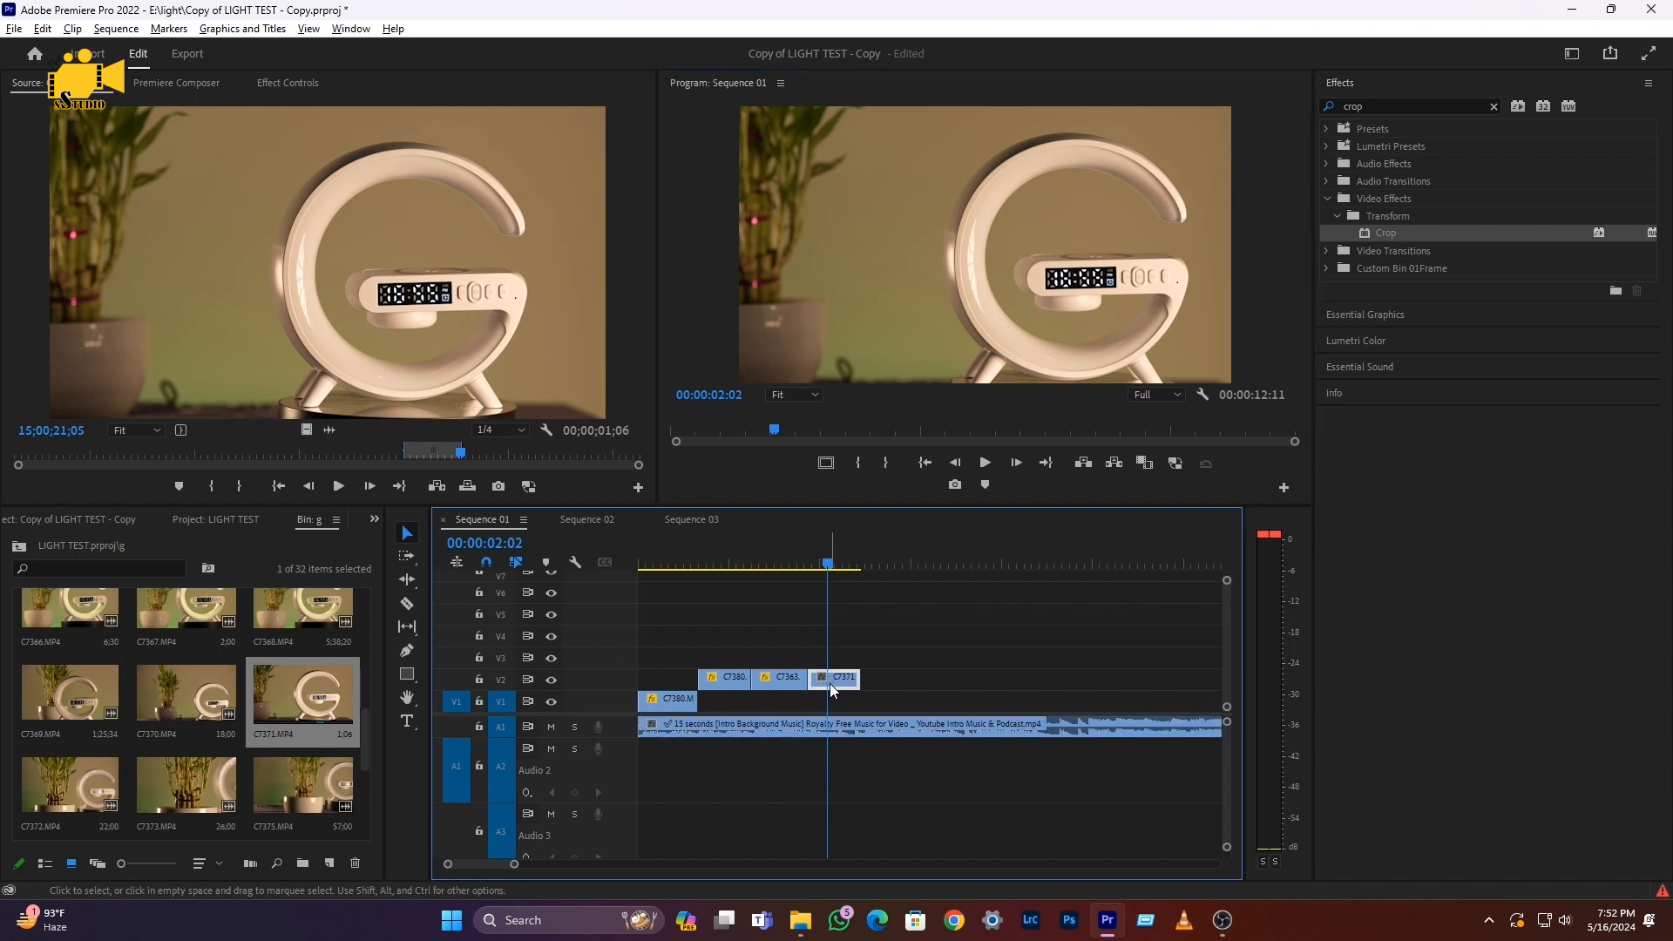
left_click_drag(835, 671, 833, 661)
left_click(833, 660)
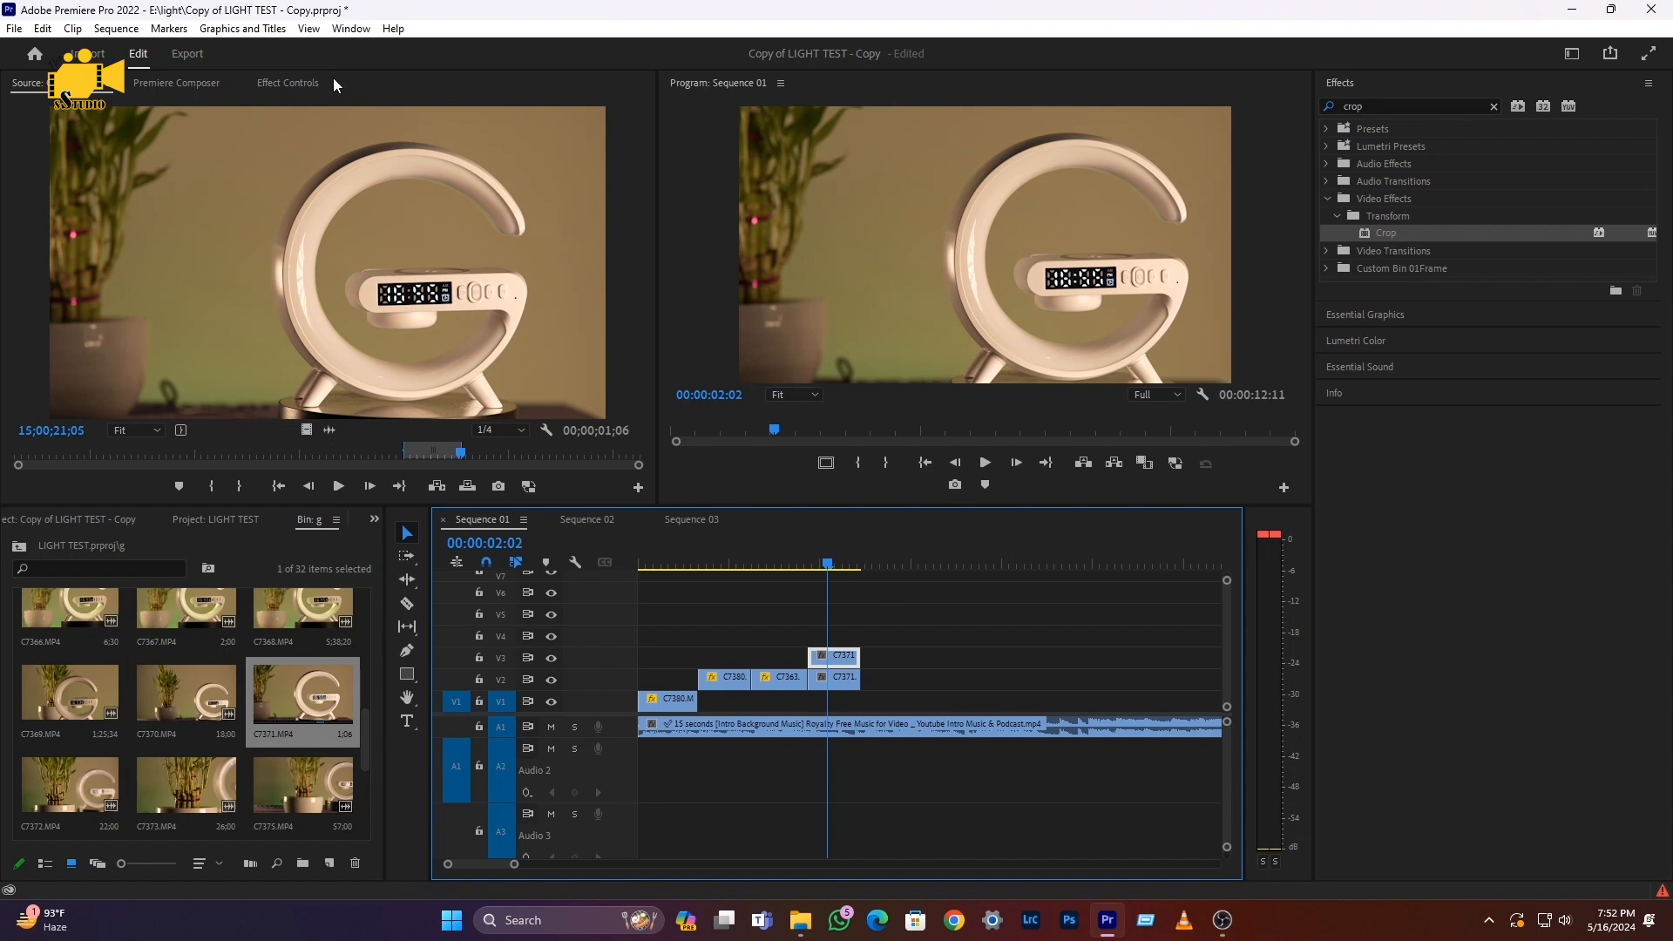
Draw a small four-point opacity mask on the V3 copy around the background at the frame's lower edge between pot and lamp
left_click(288, 84)
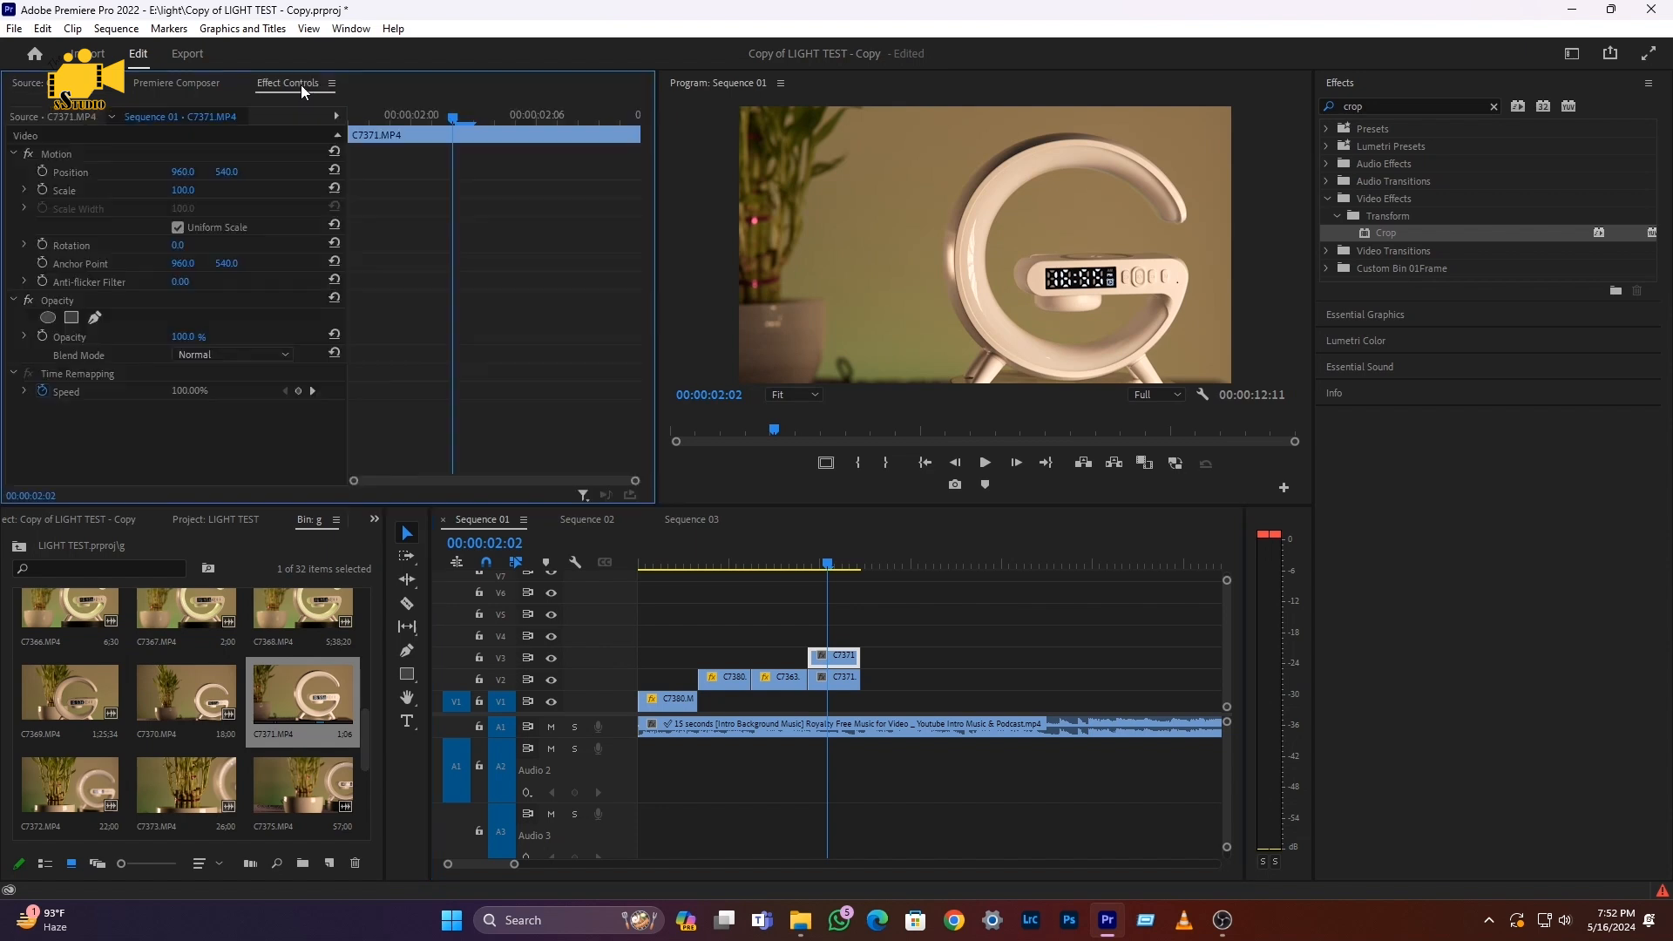
left_click(96, 318)
left_click(867, 381)
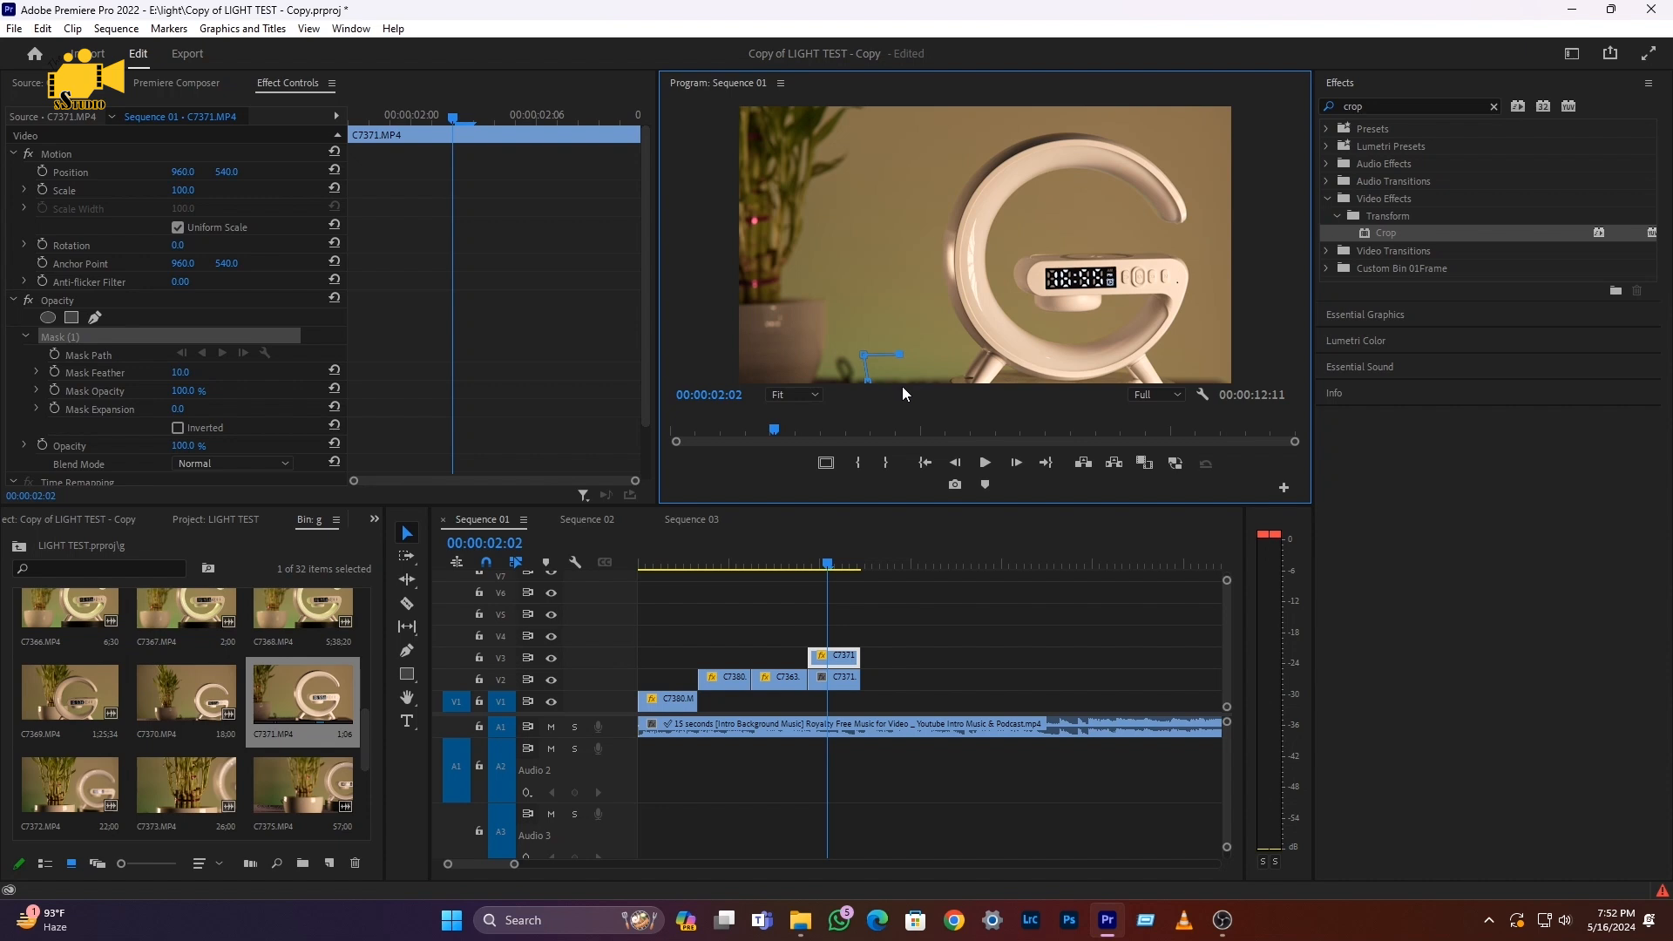
left_click(867, 381)
Shift the masked V3 patch to horizontal position 835, hiding V2 briefly to see the patch alone
left_click(550, 681)
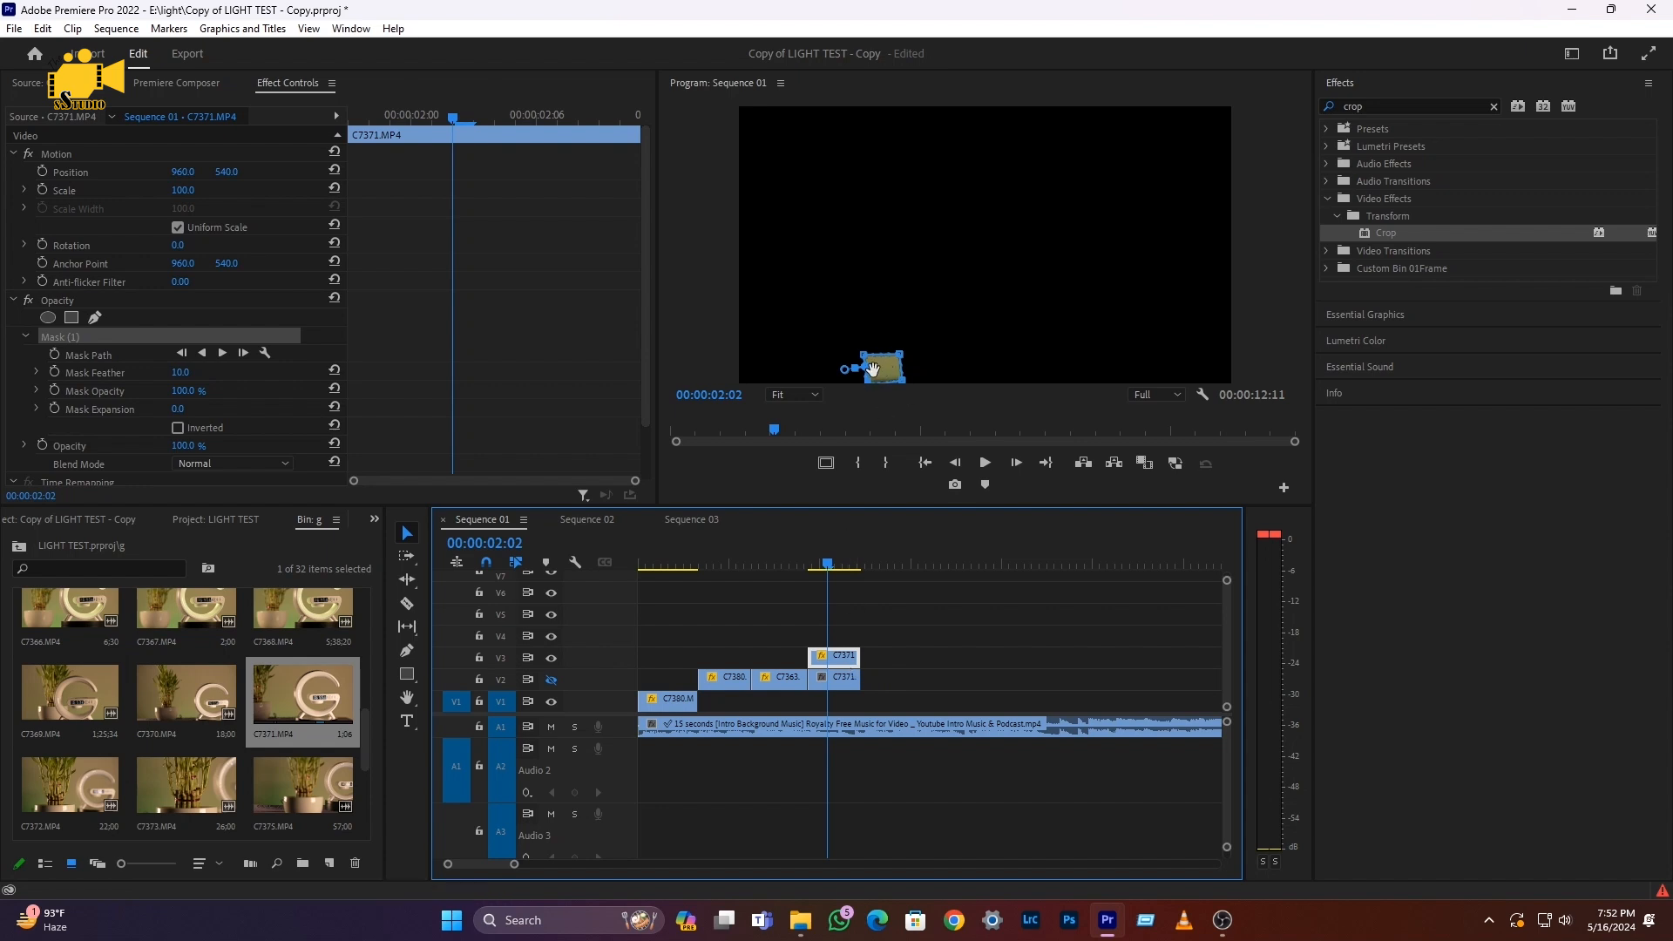
left_click_drag(180, 173, 102, 173)
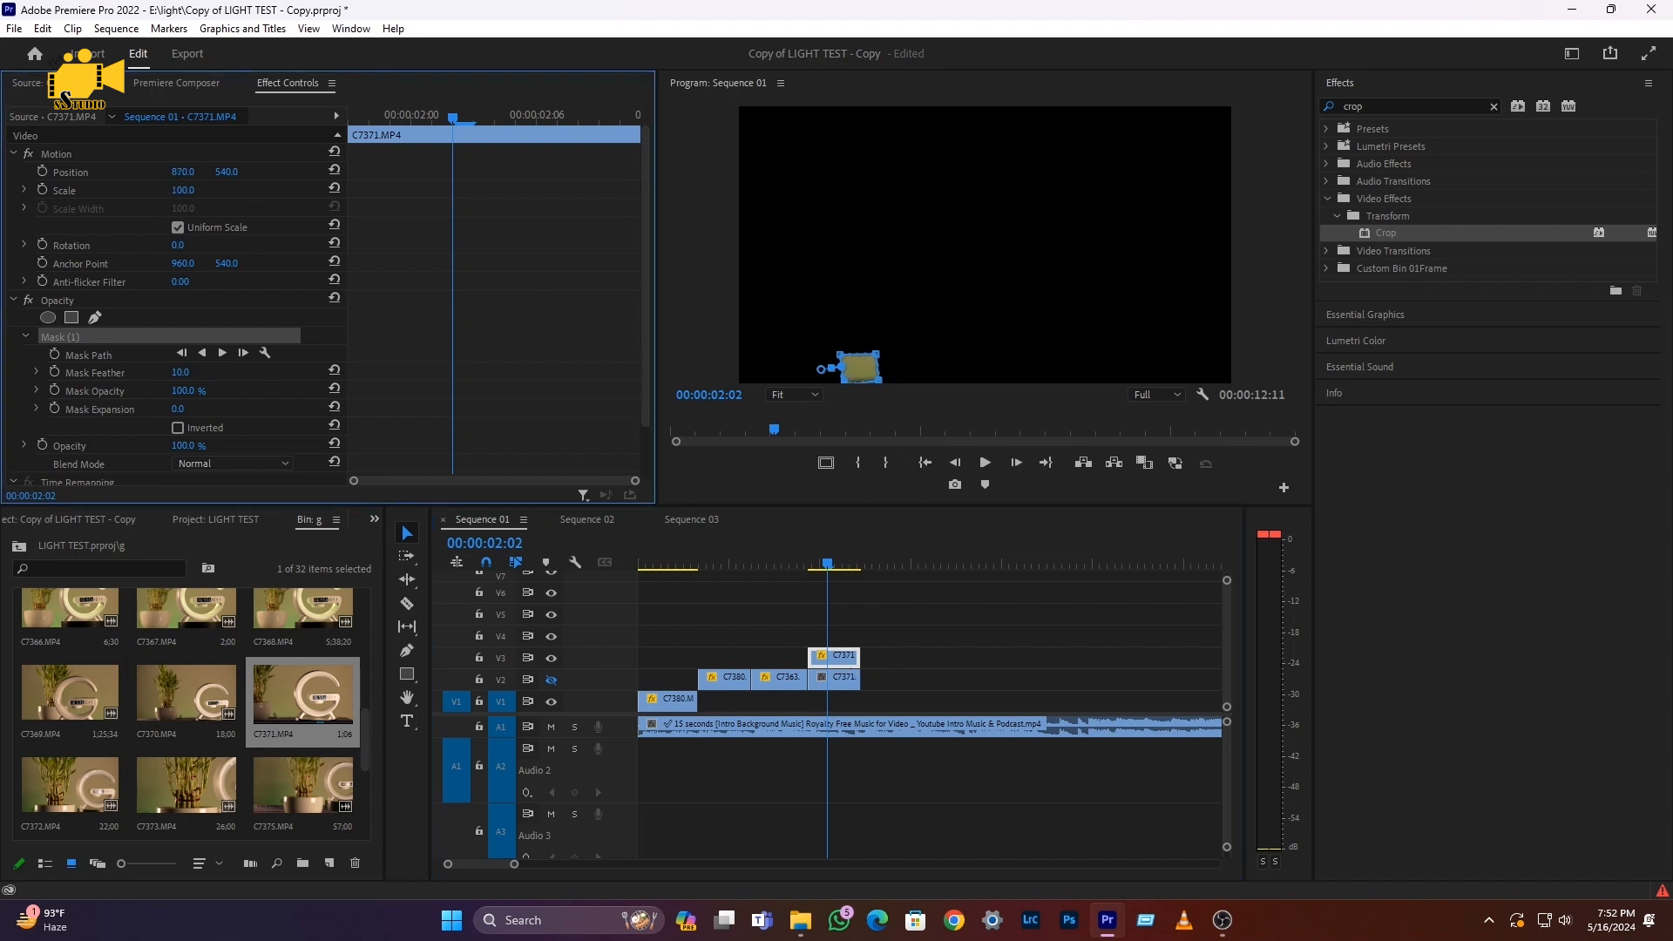
left_click(551, 680)
left_click_drag(184, 173, 314, 174)
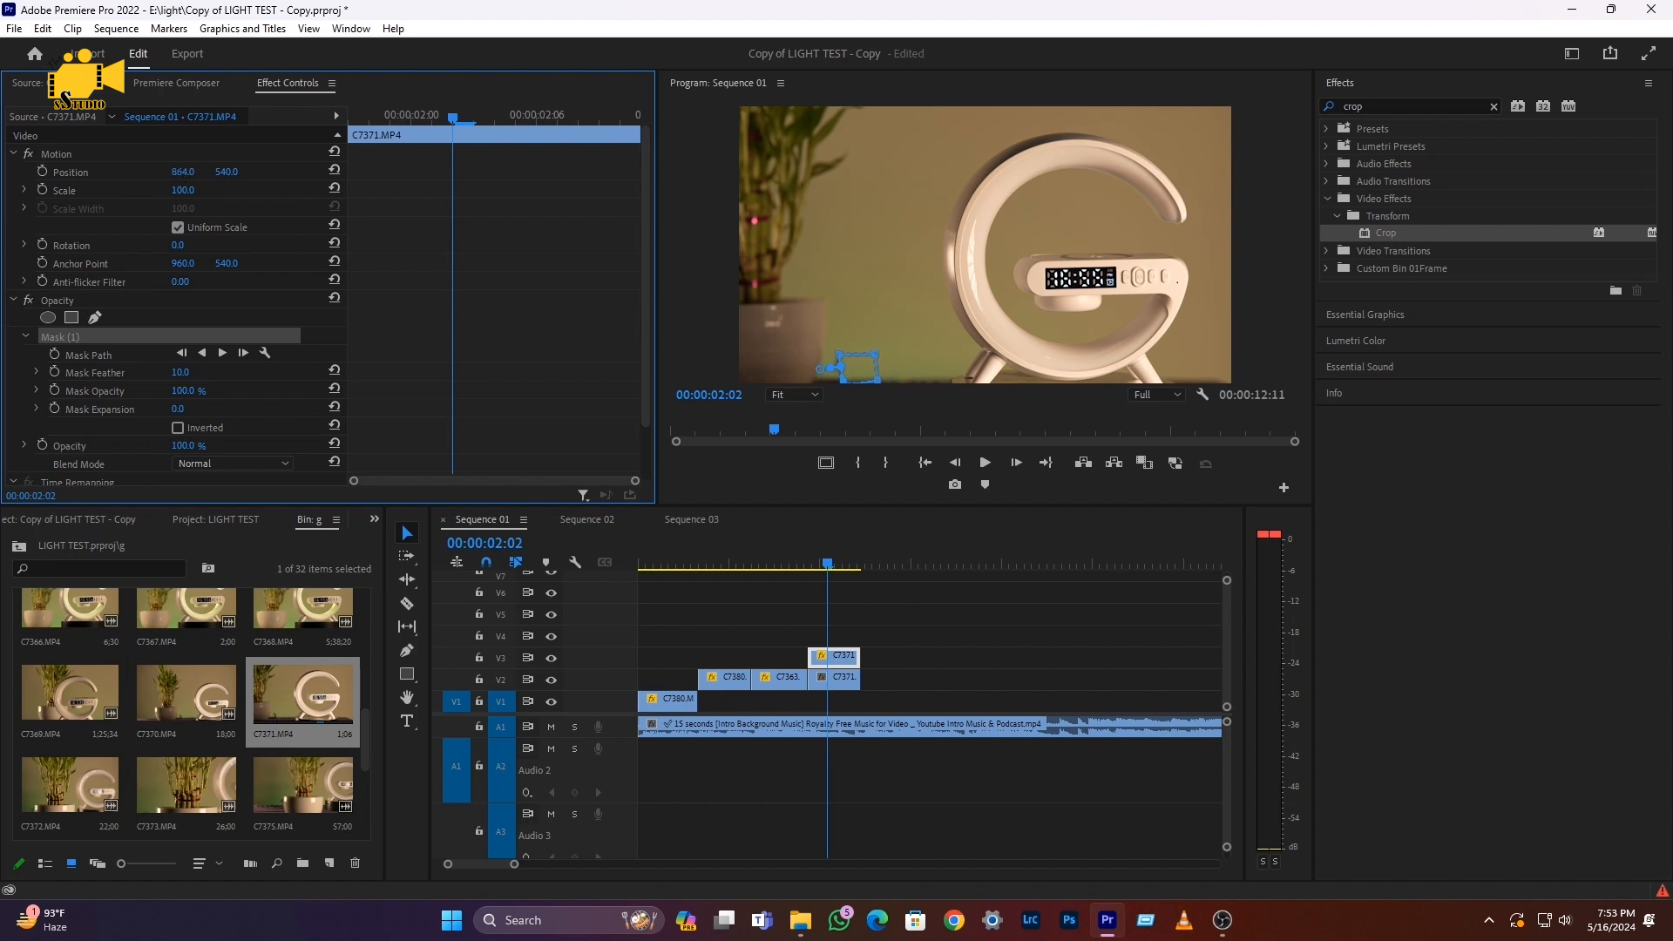
left_click(830, 685)
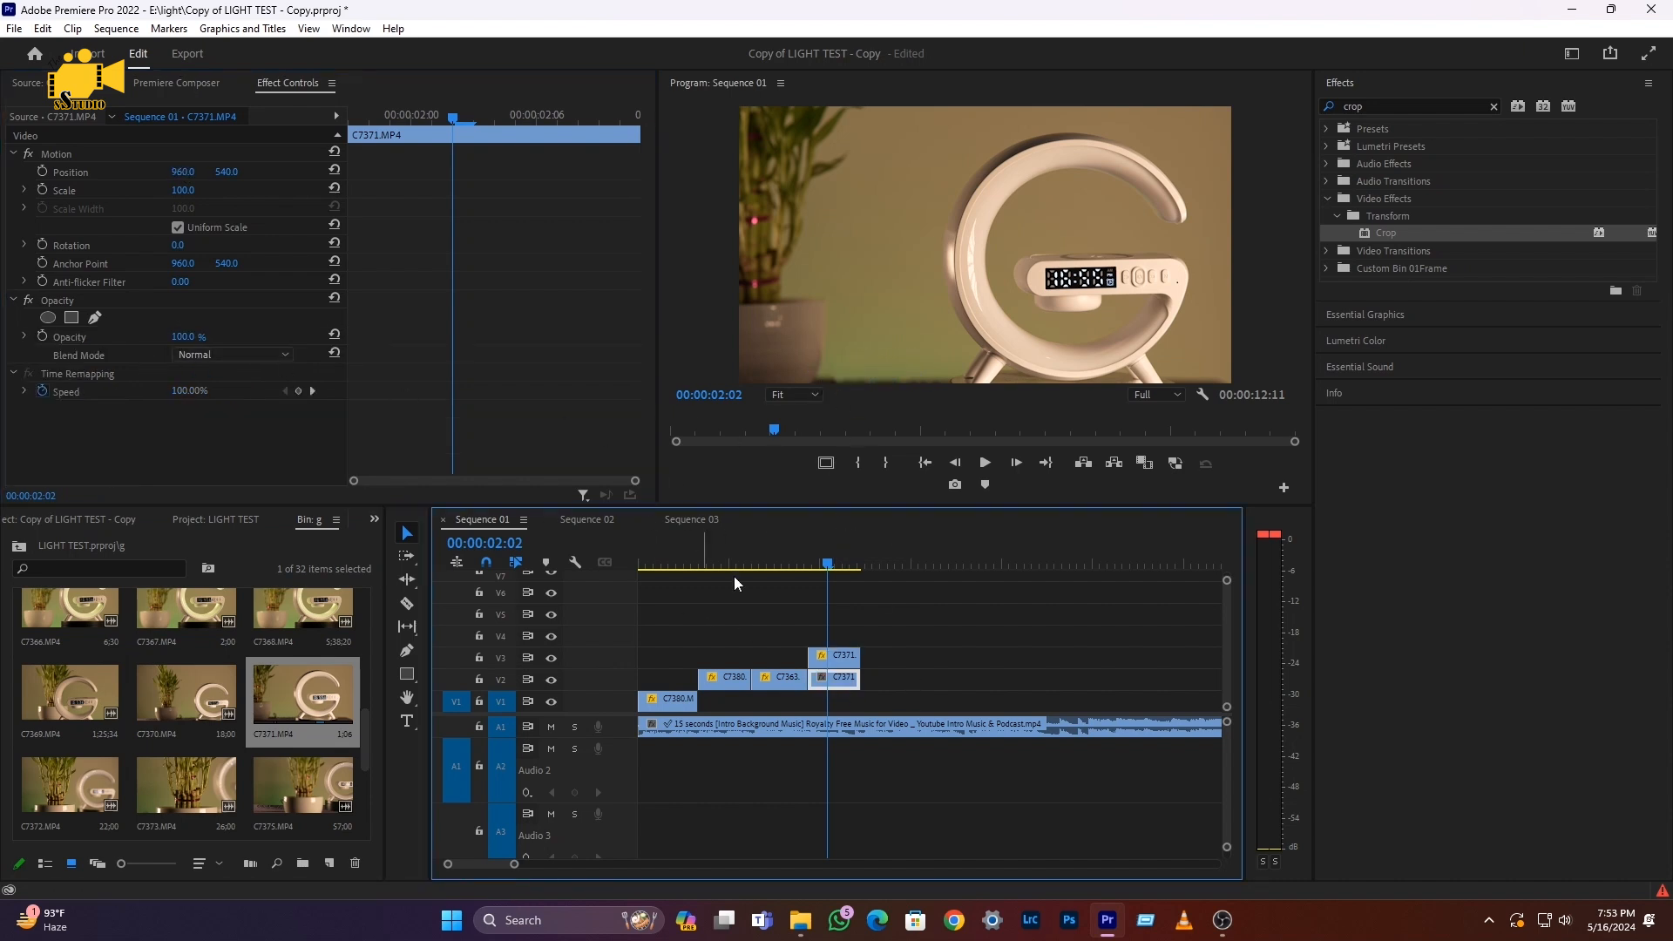
Set the feather of the V3 copy's opacity mask to 39
left_click(835, 655)
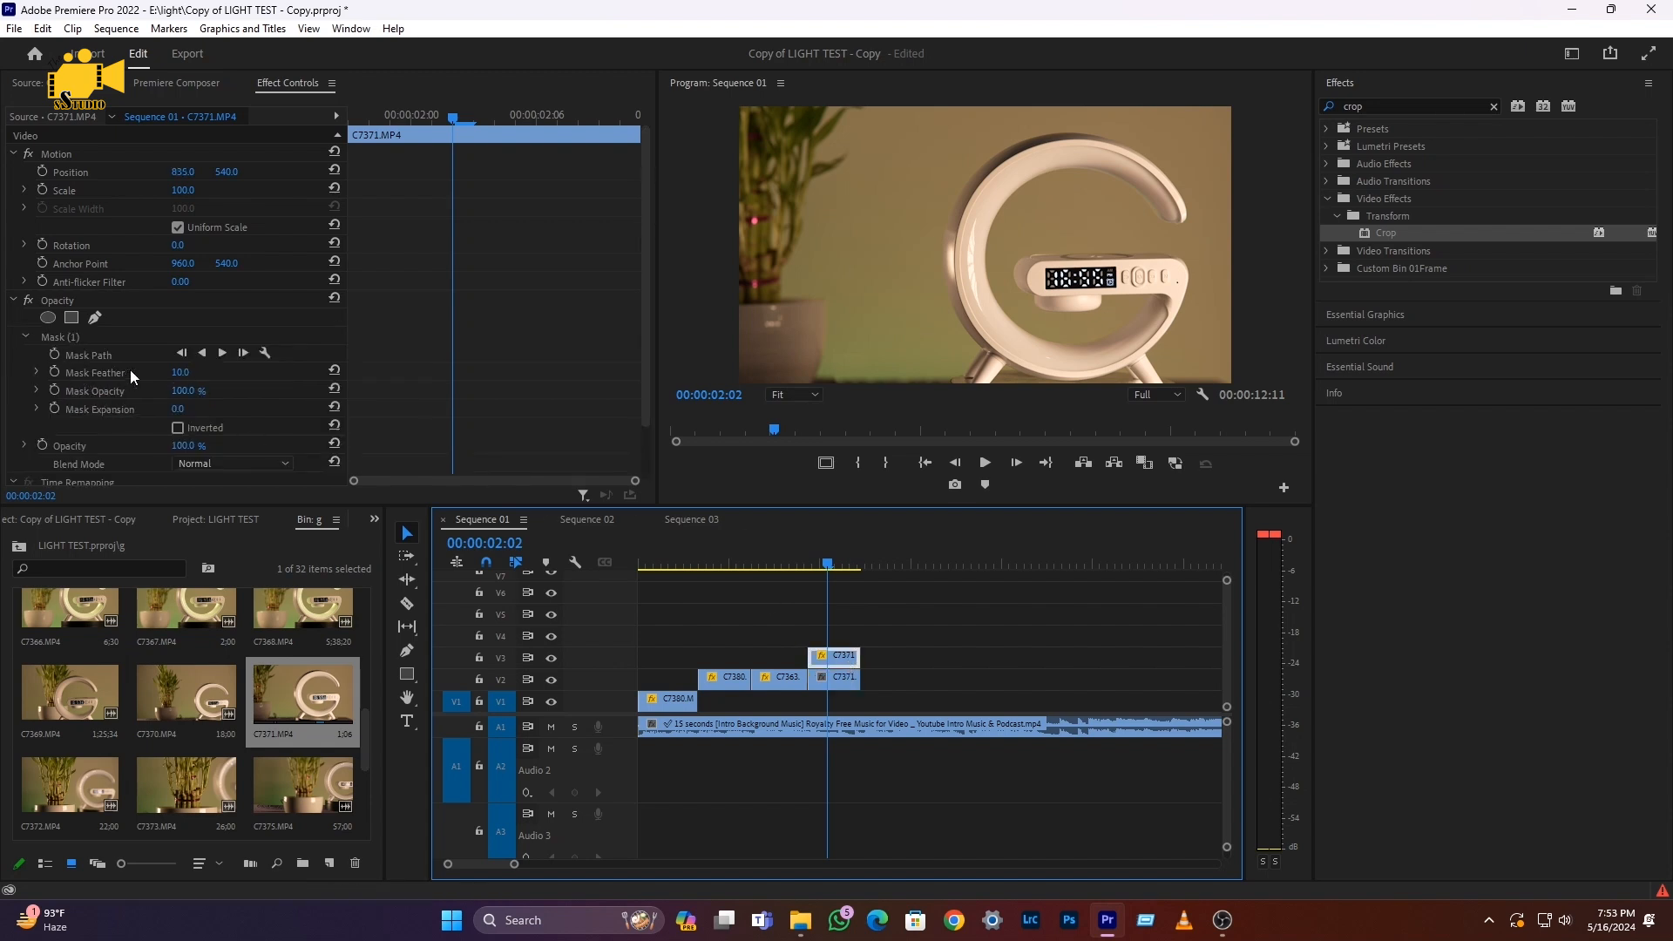
left_click(70, 336)
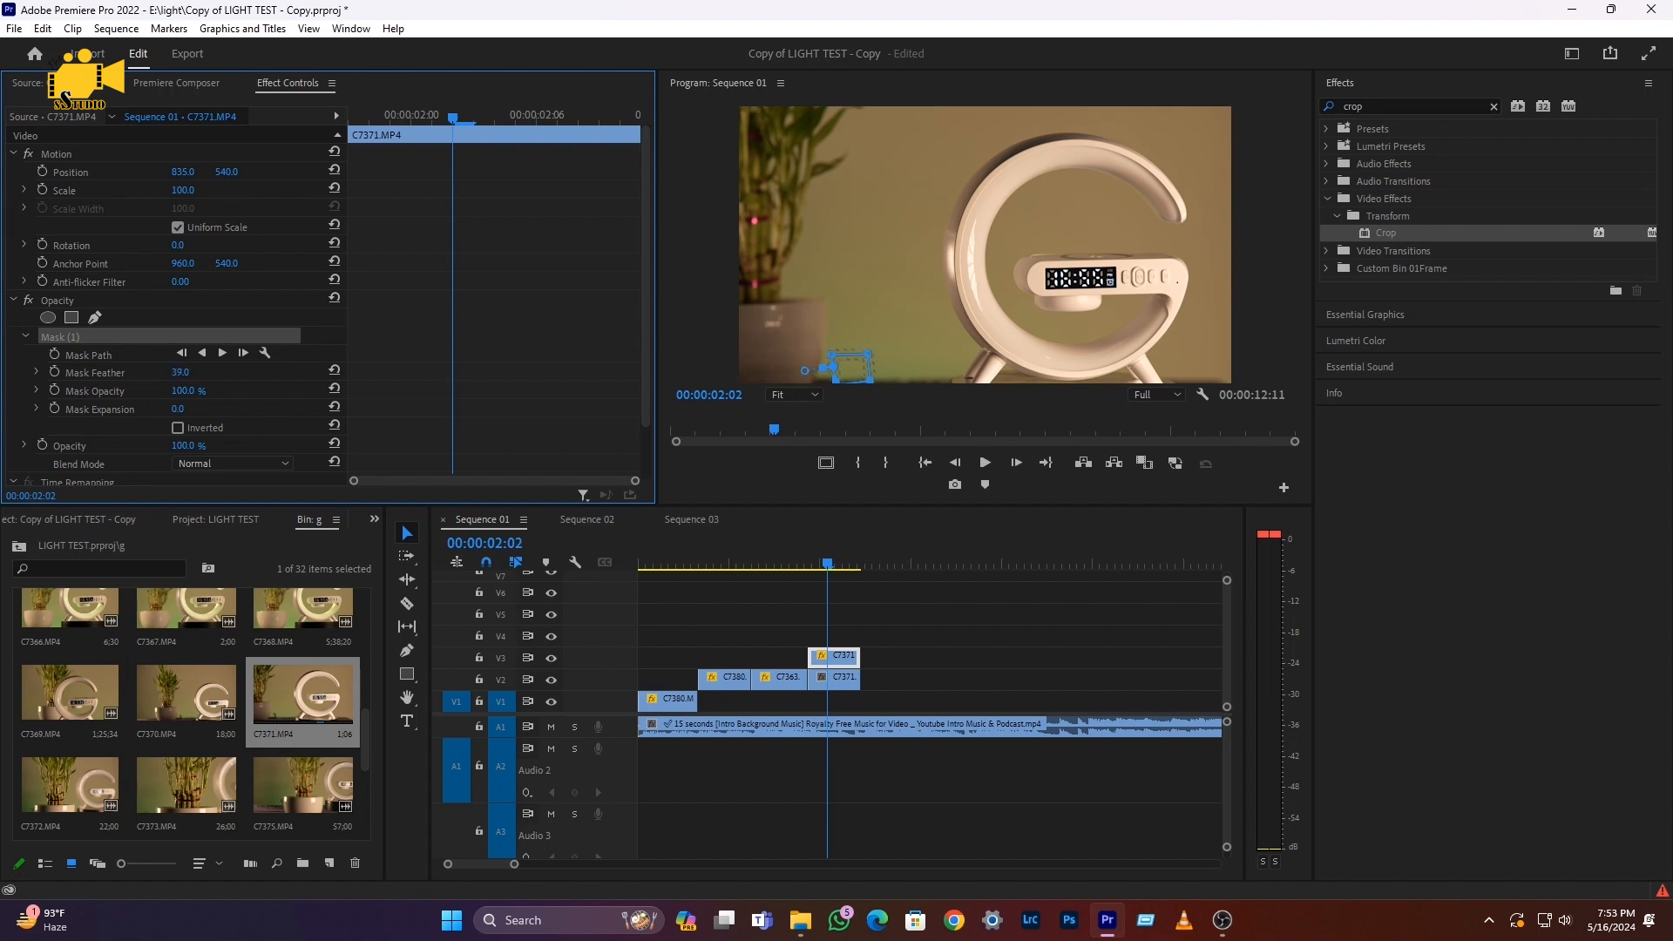
left_click(821, 685)
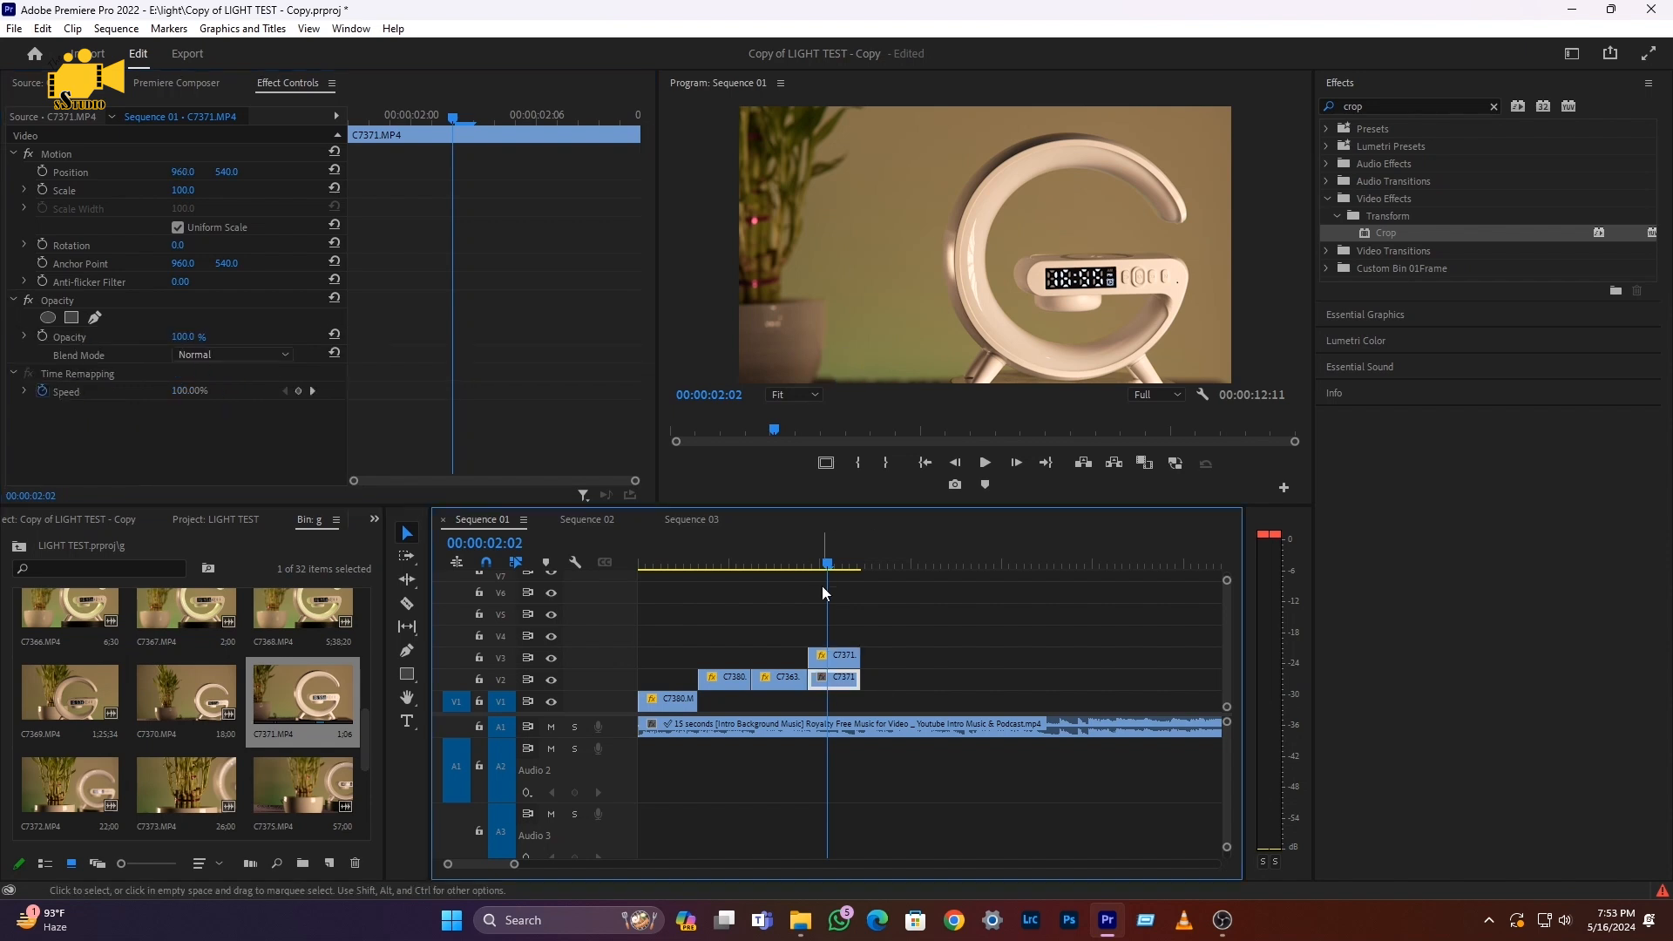
Check the masked patch over the C7371.MP4 clip by scrubbing to the clip's end and playing it back
left_click_drag(807, 564, 852, 560)
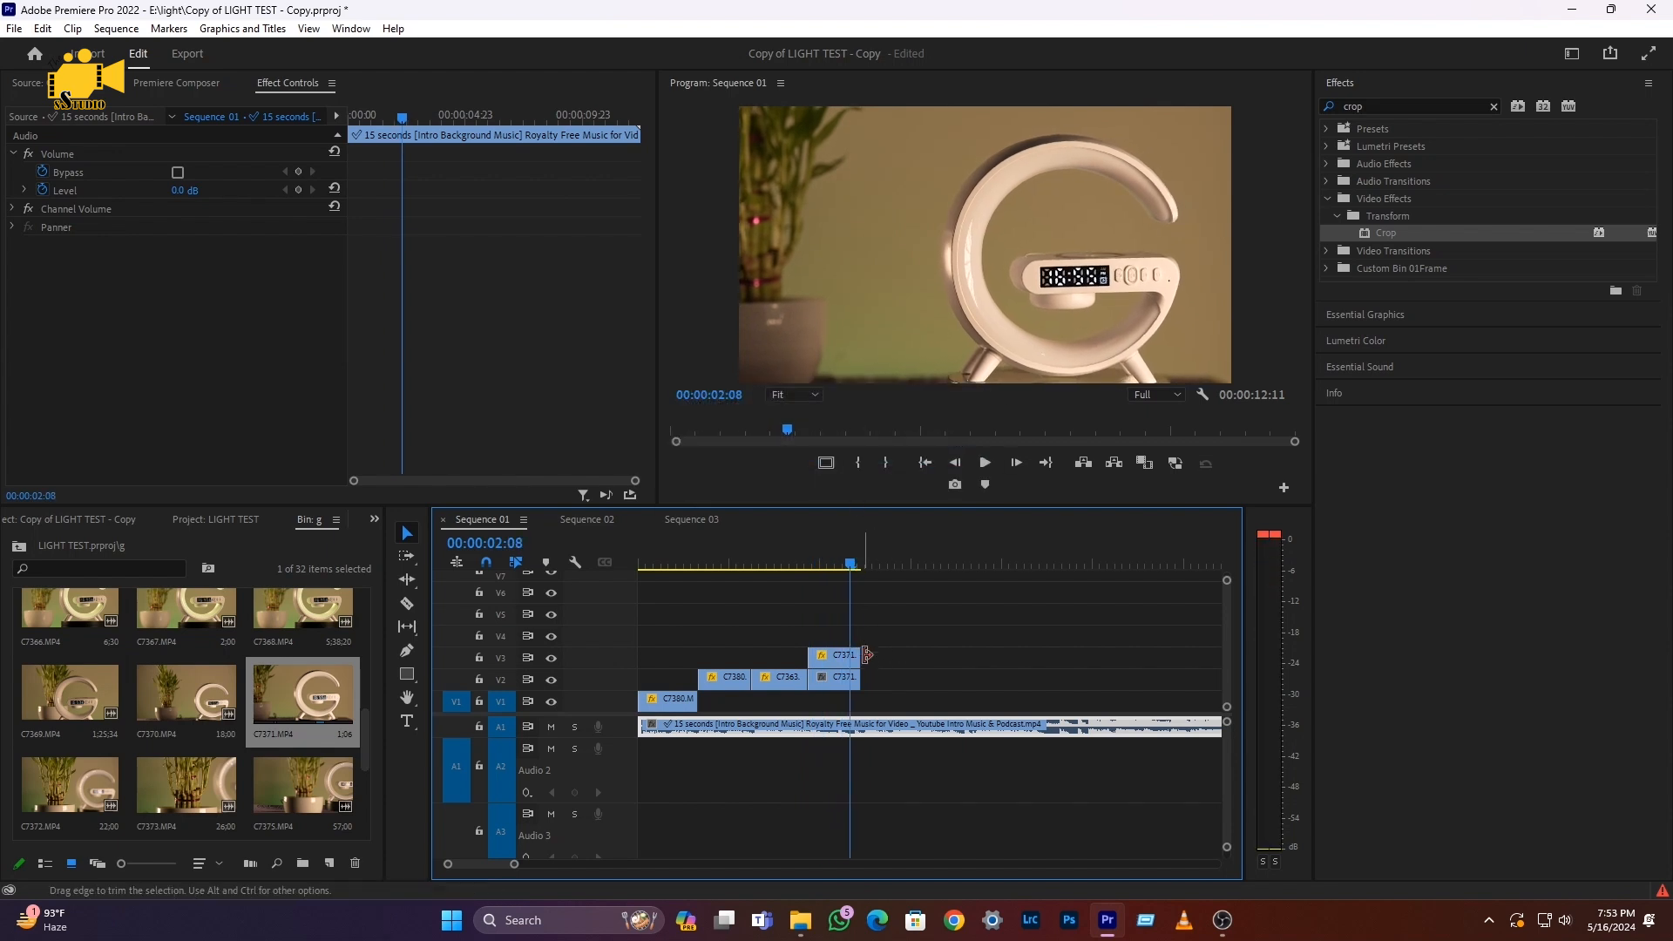
key("Right")
key("Right")
left_click(847, 377)
left_click(838, 658)
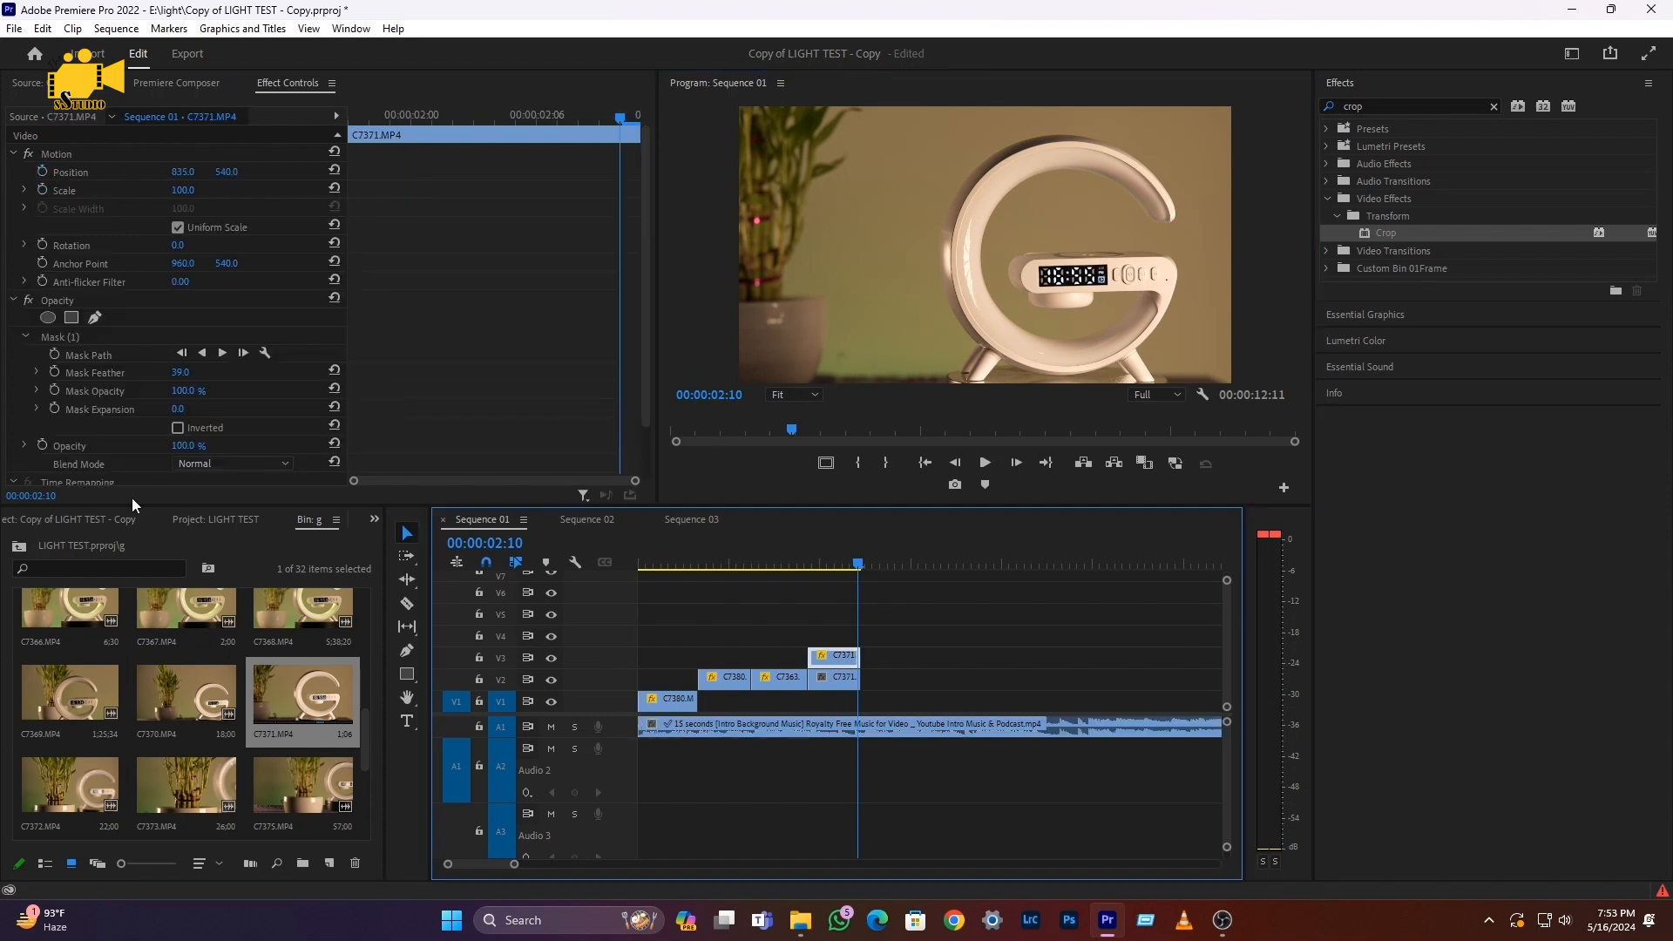
left_click(83, 351)
left_click(865, 350)
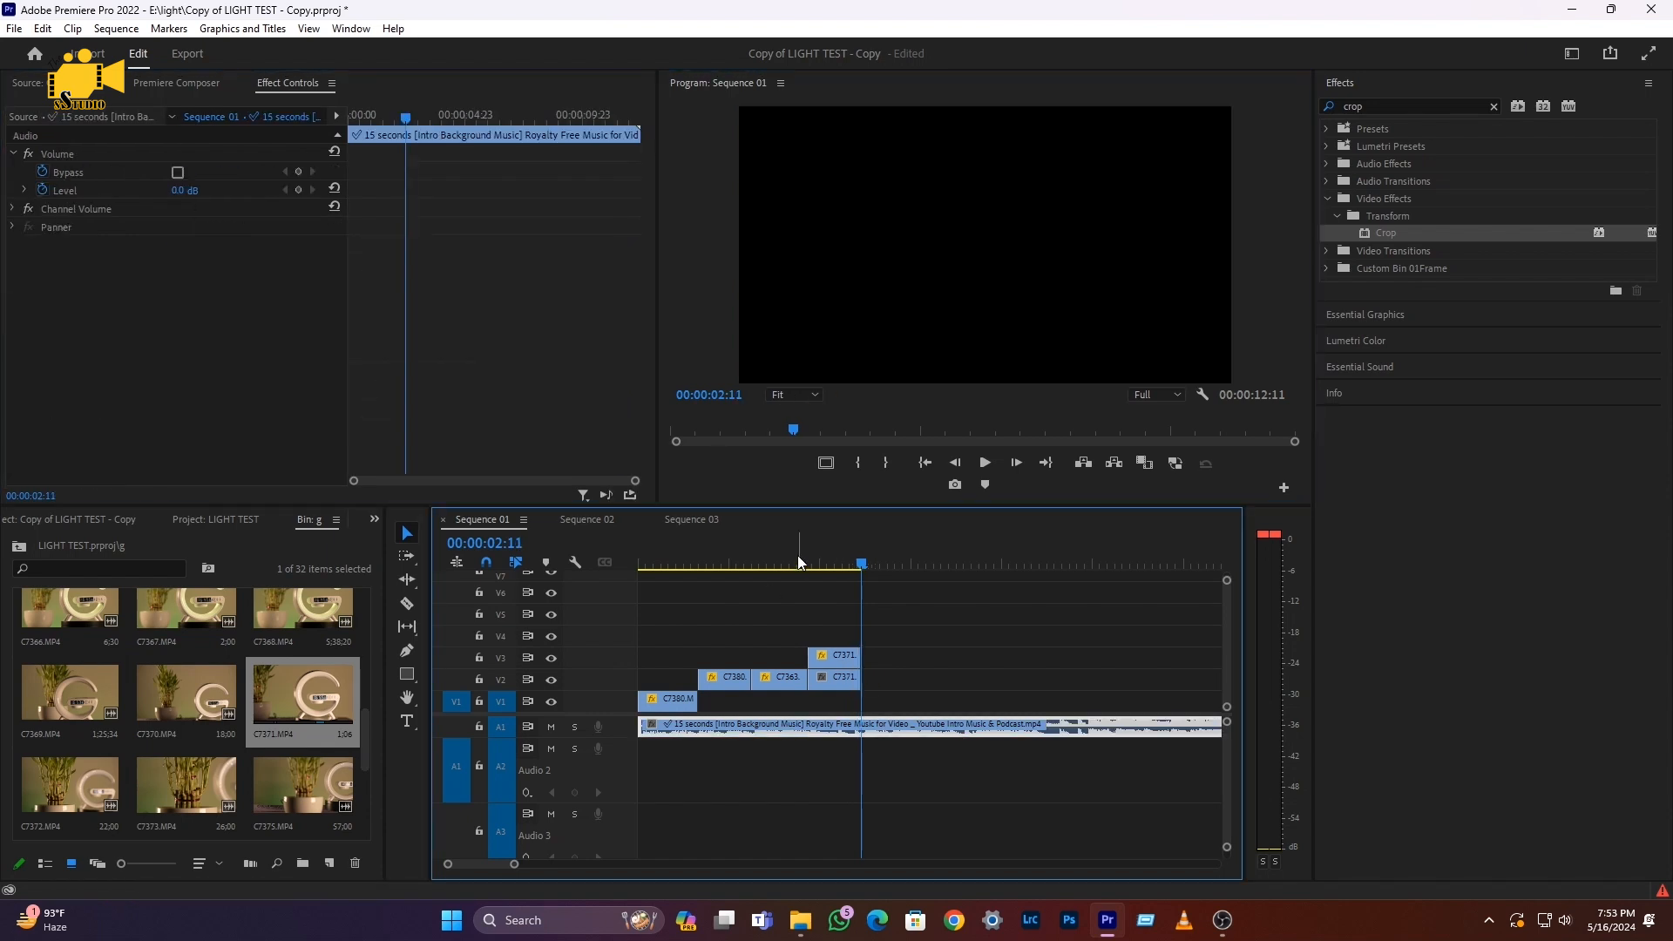
left_click(797, 558)
key("space")
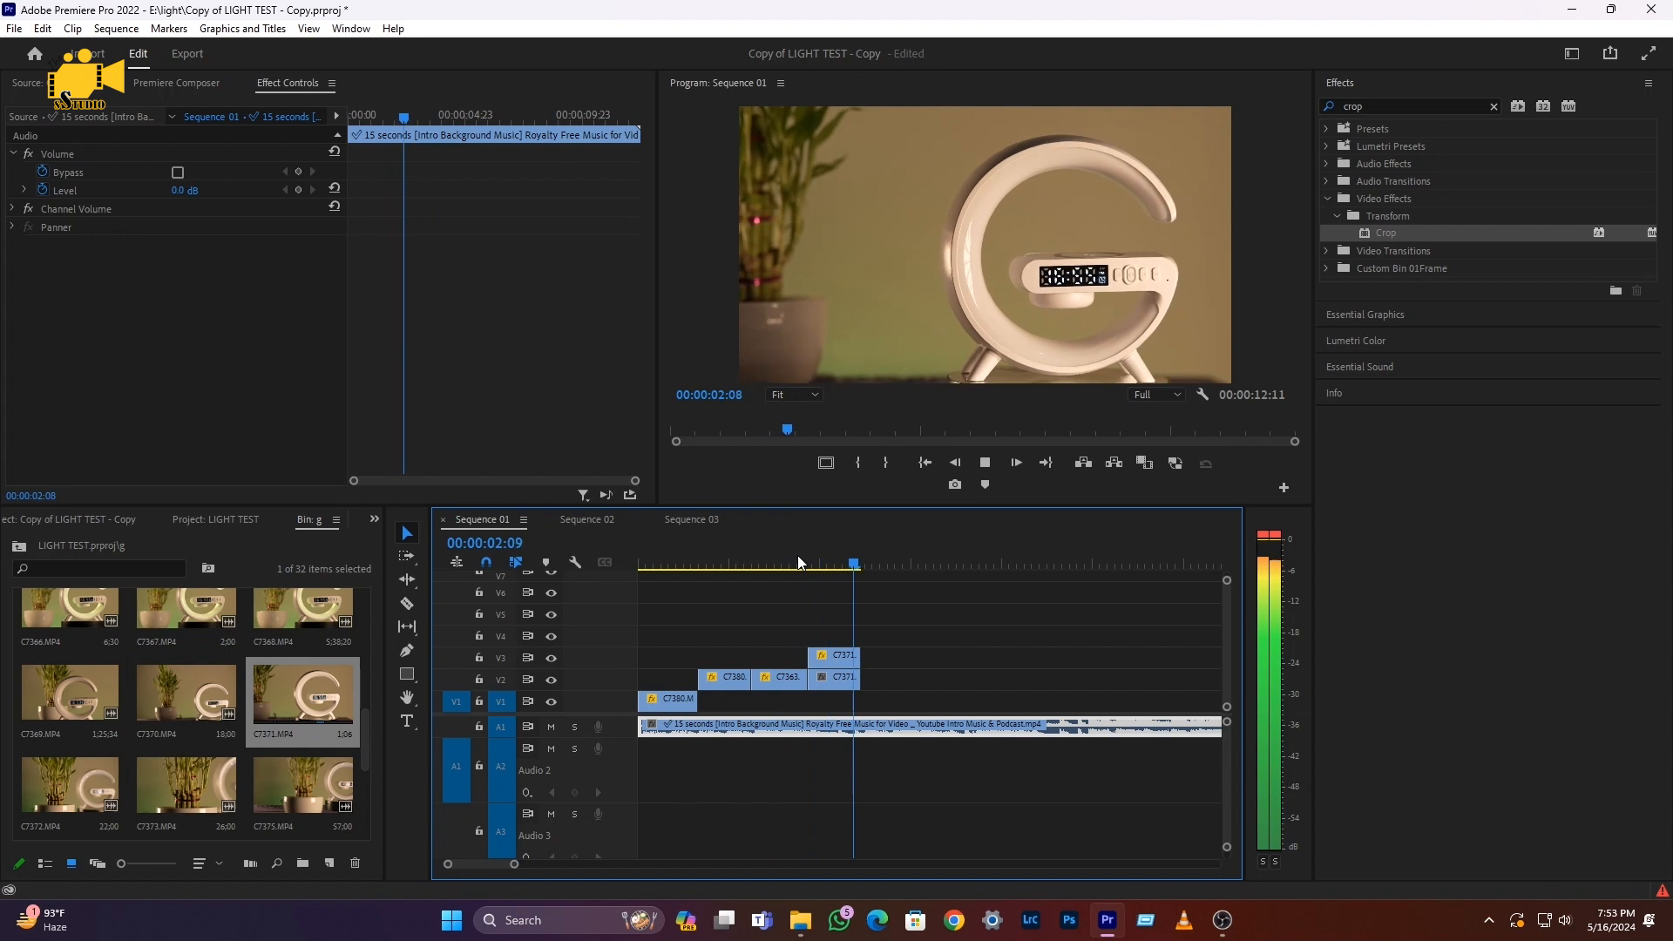
key("space")
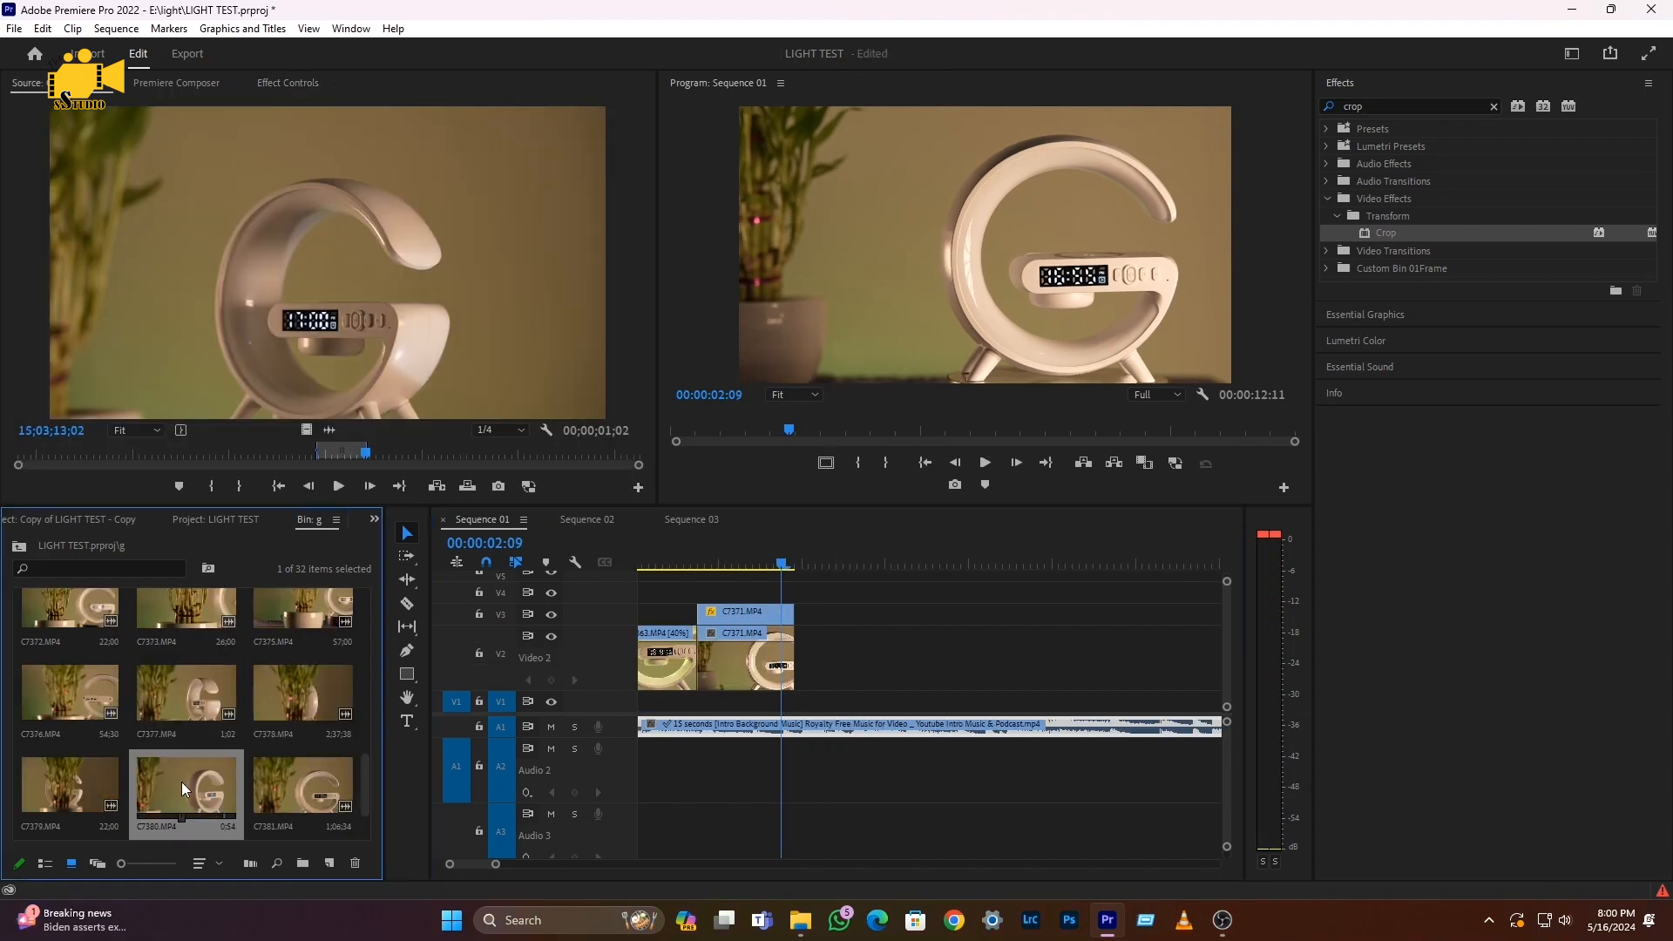
Review C7380.MP4 in the Source Monitor and place its marked 00;00;00;54 range on V2 directly after the C7371.MP4 clip
left_click_drag(288, 455, 455, 454)
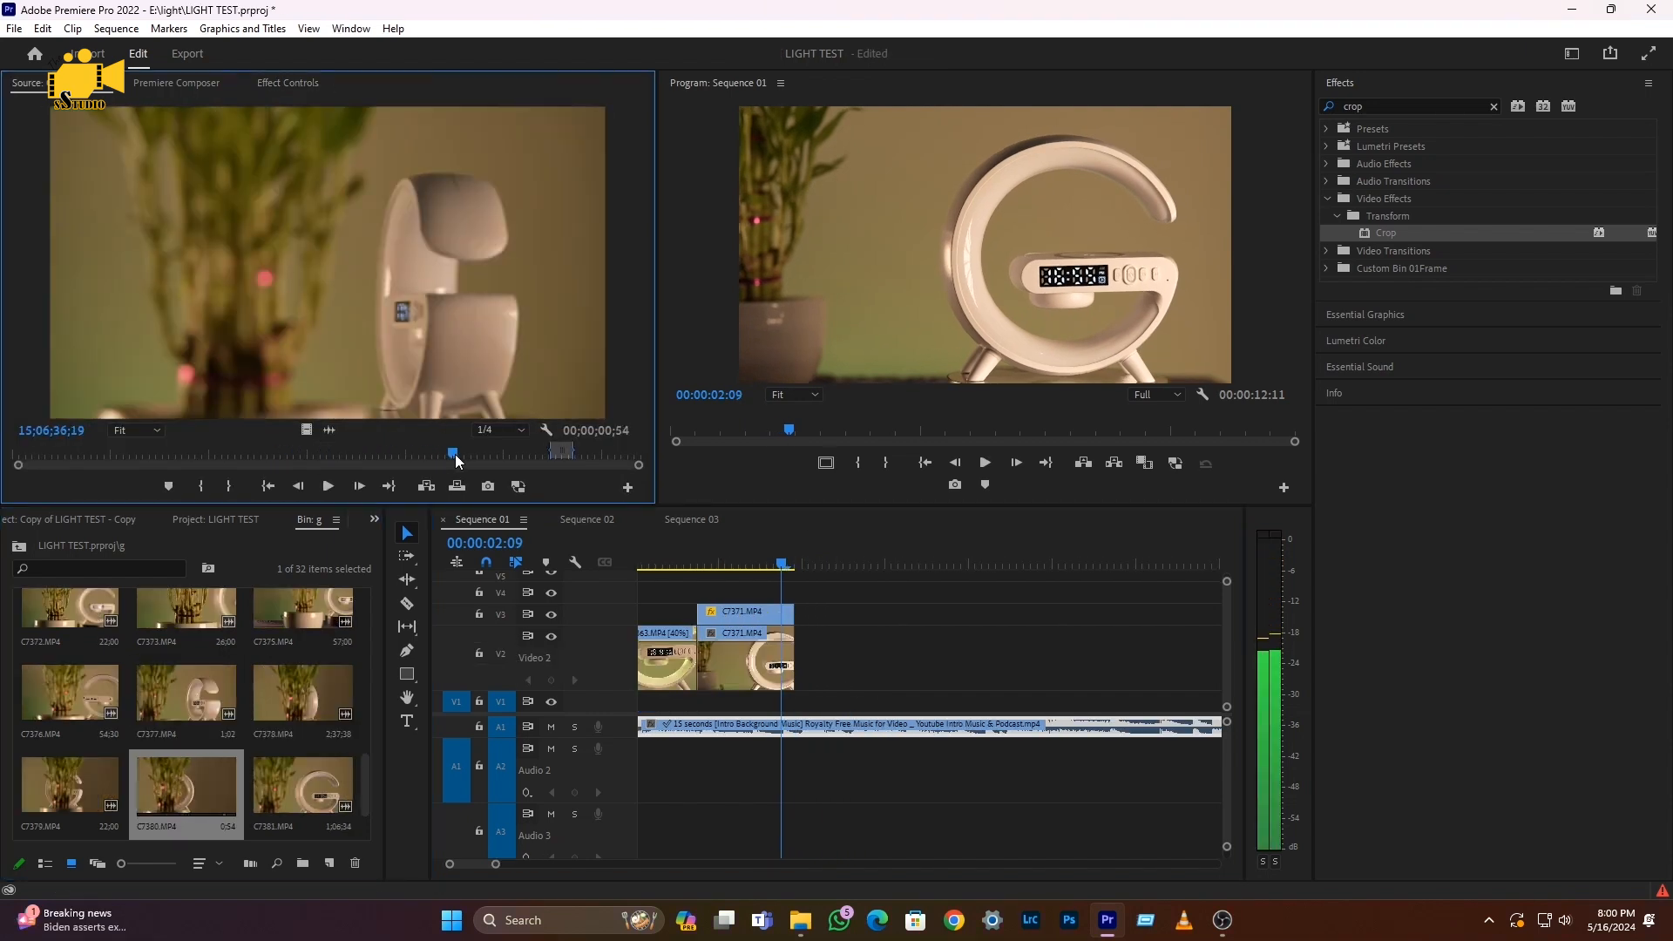
mouse_move(571, 445)
left_mouse_down()
mouse_move(505, 448)
mouse_move(549, 452)
left_mouse_up()
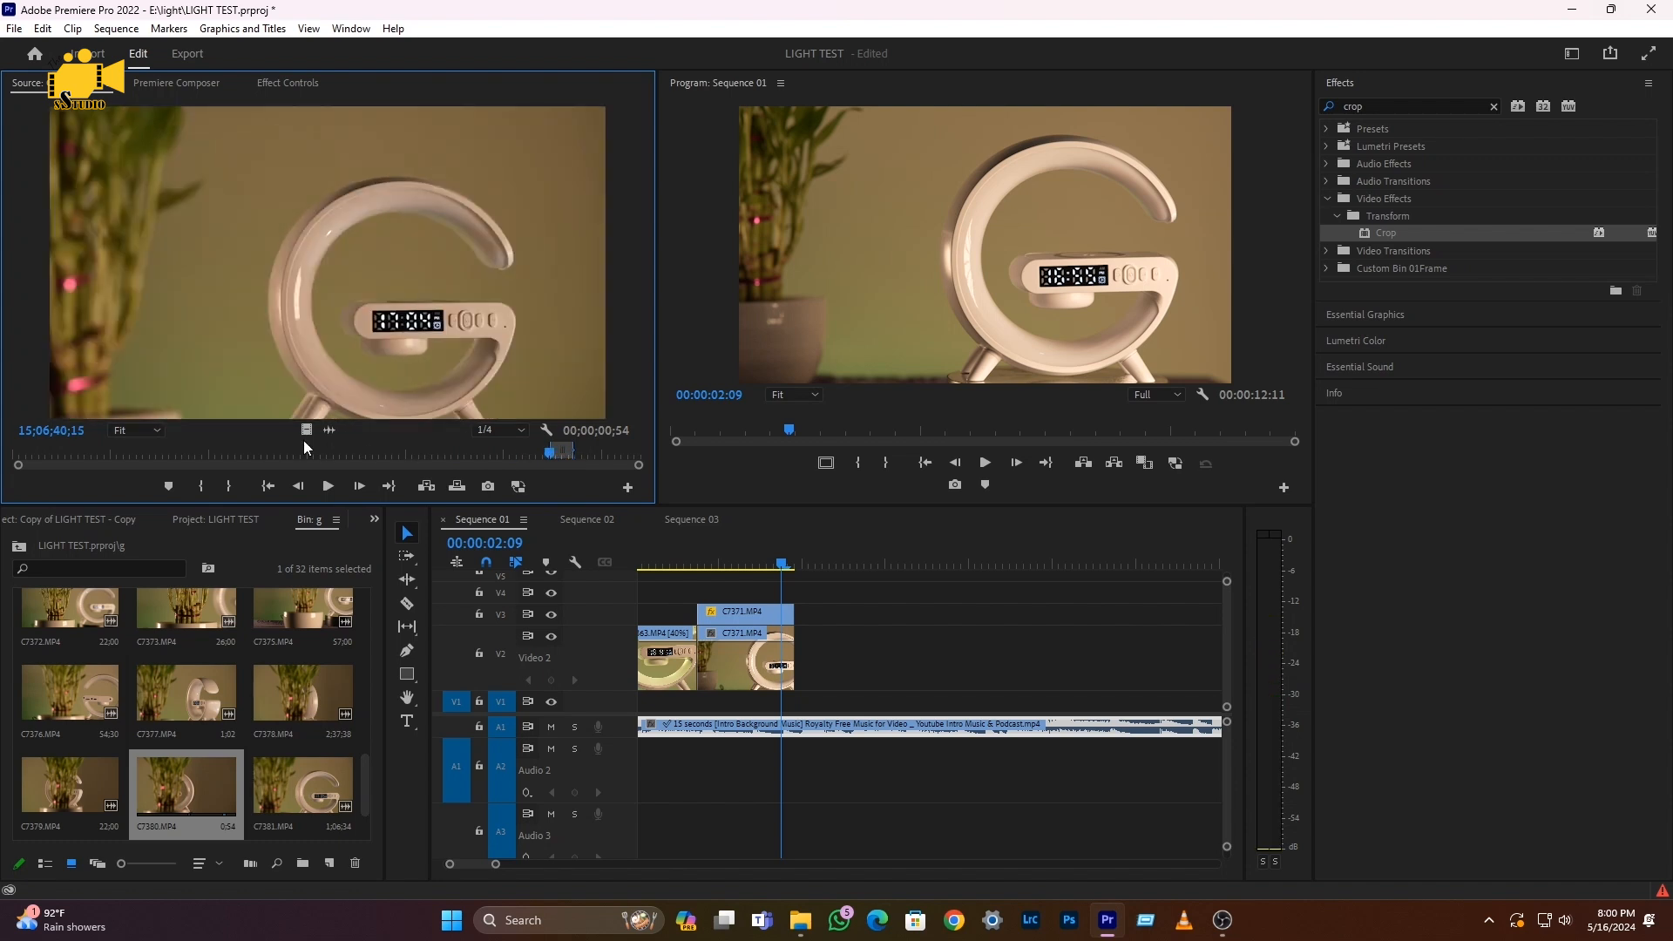
left_click_drag(328, 262, 823, 657)
Replay the cut from the C7371.MP4 clip into the new C7380.MP4 clip
key("space")
left_click(780, 558)
key("space")
left_click(796, 564)
key("Left")
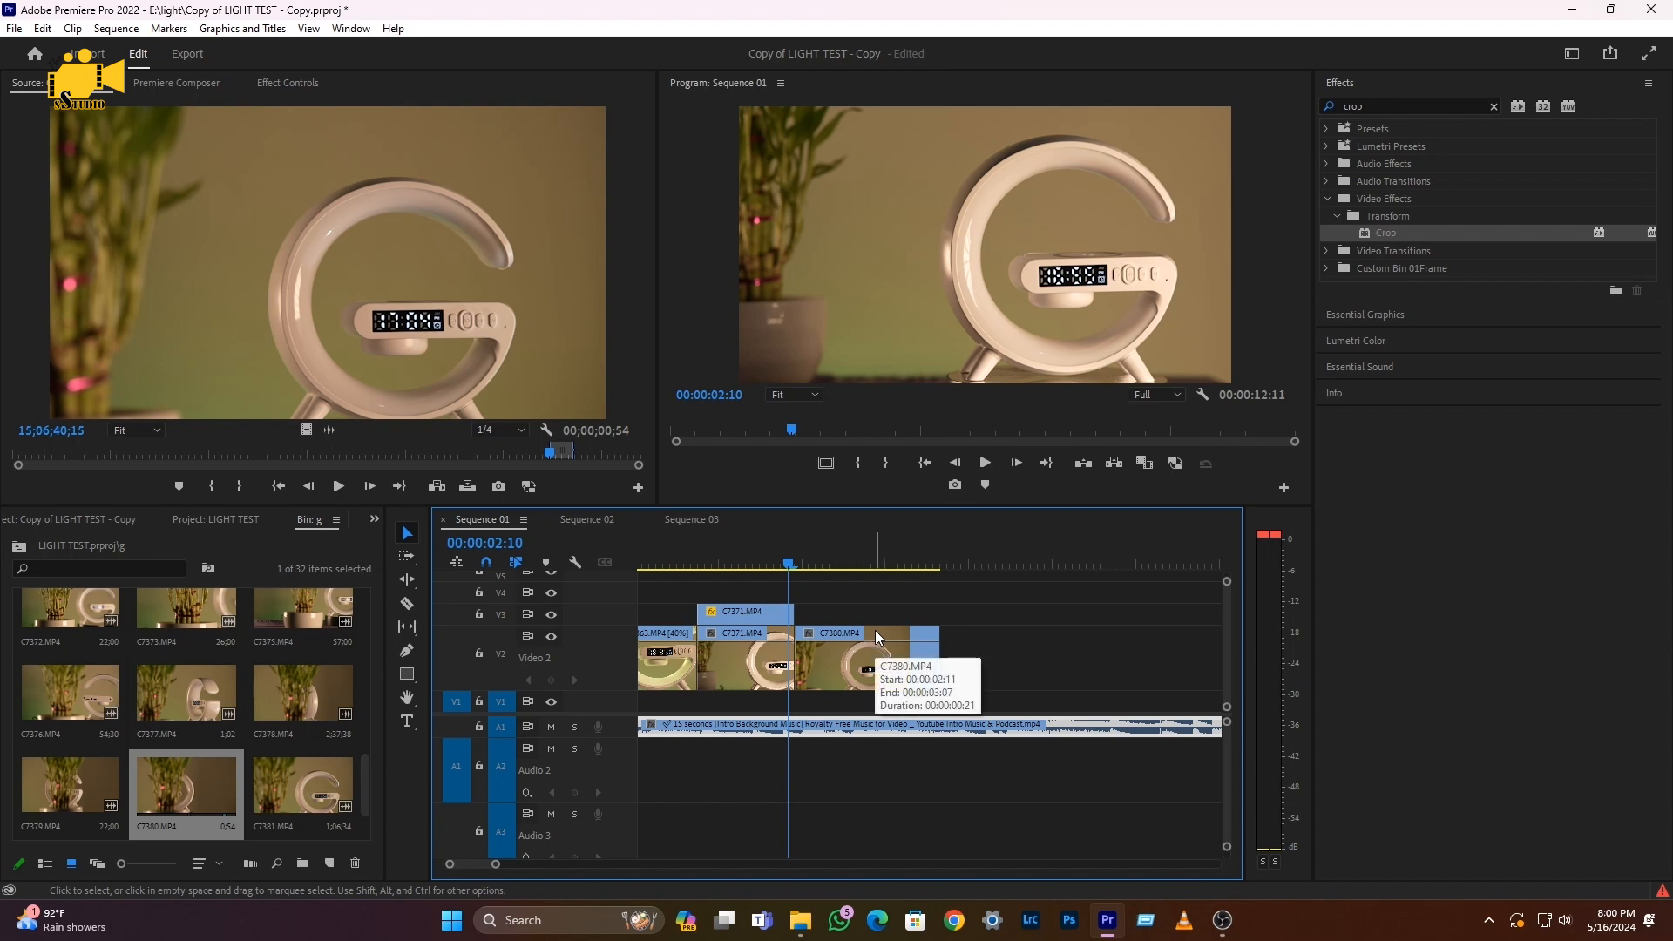
key("space")
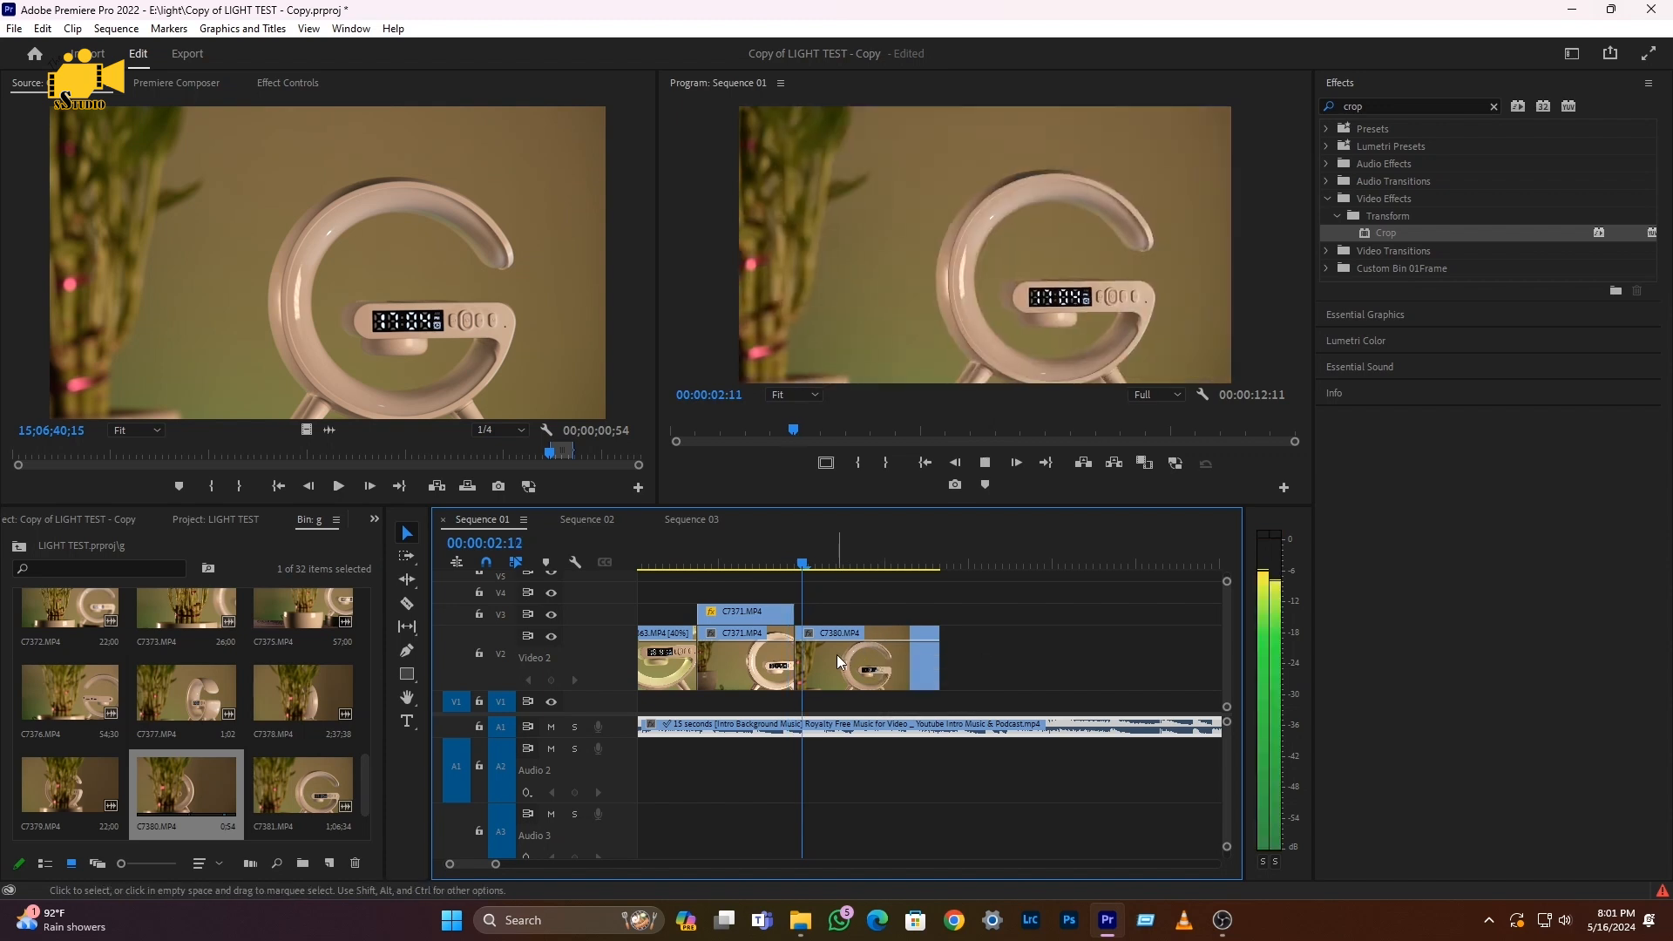
left_click(797, 563)
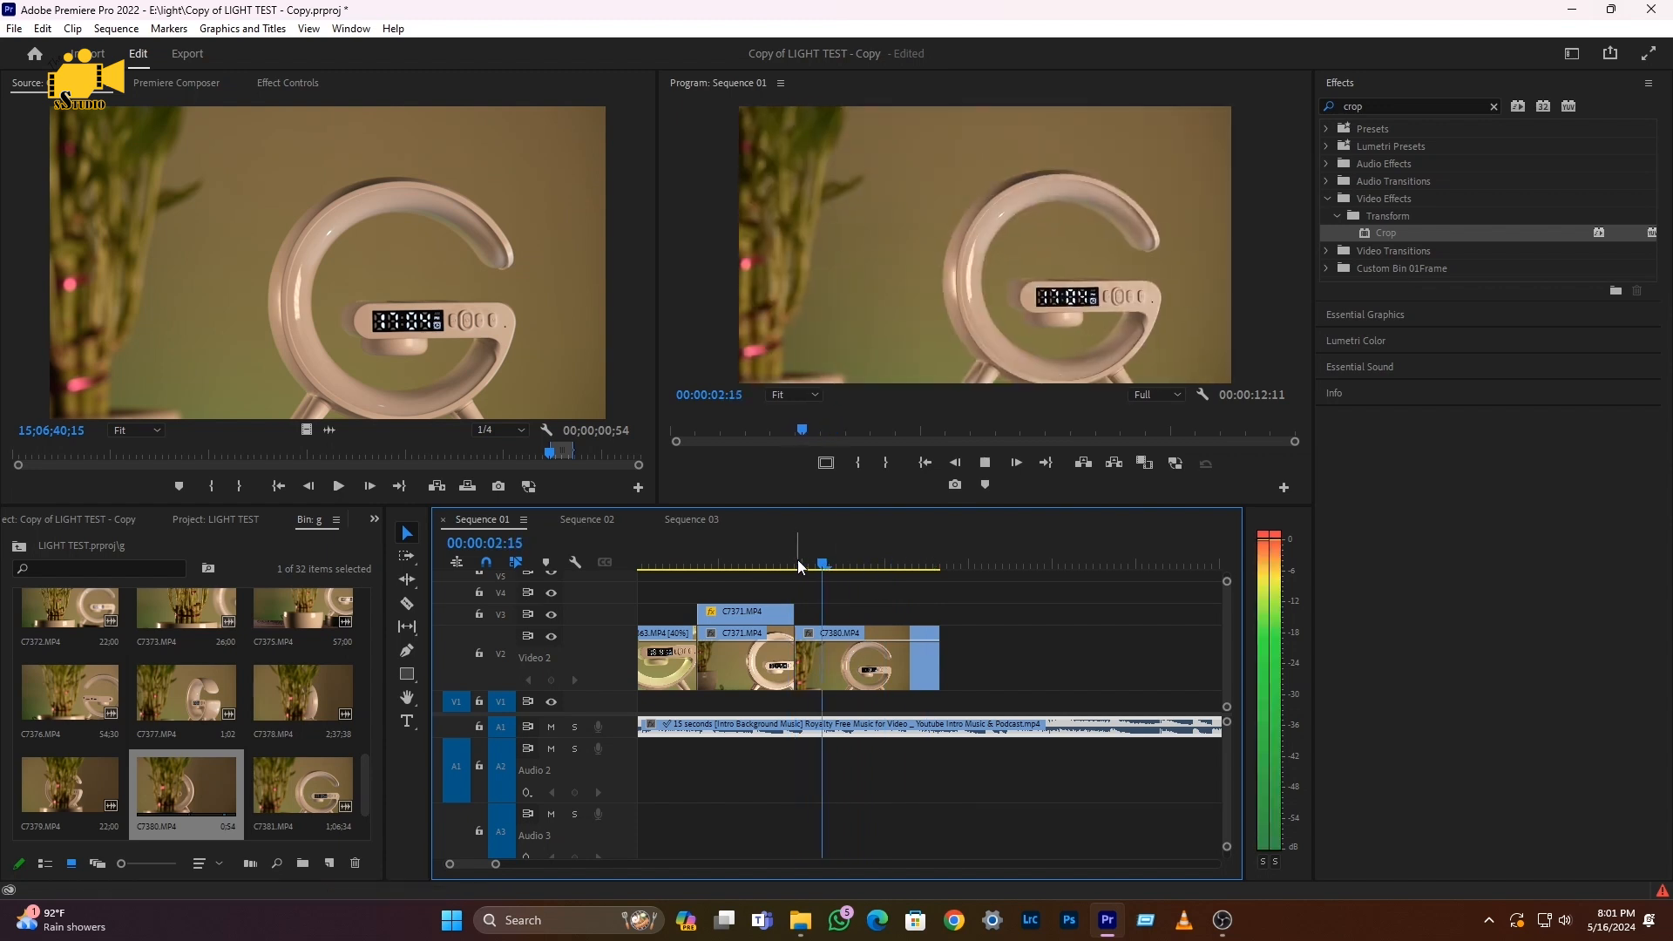
Slow the newly placed C7380.MP4 clip on V2 to 40% speed
left_click(820, 563)
right_click(870, 687)
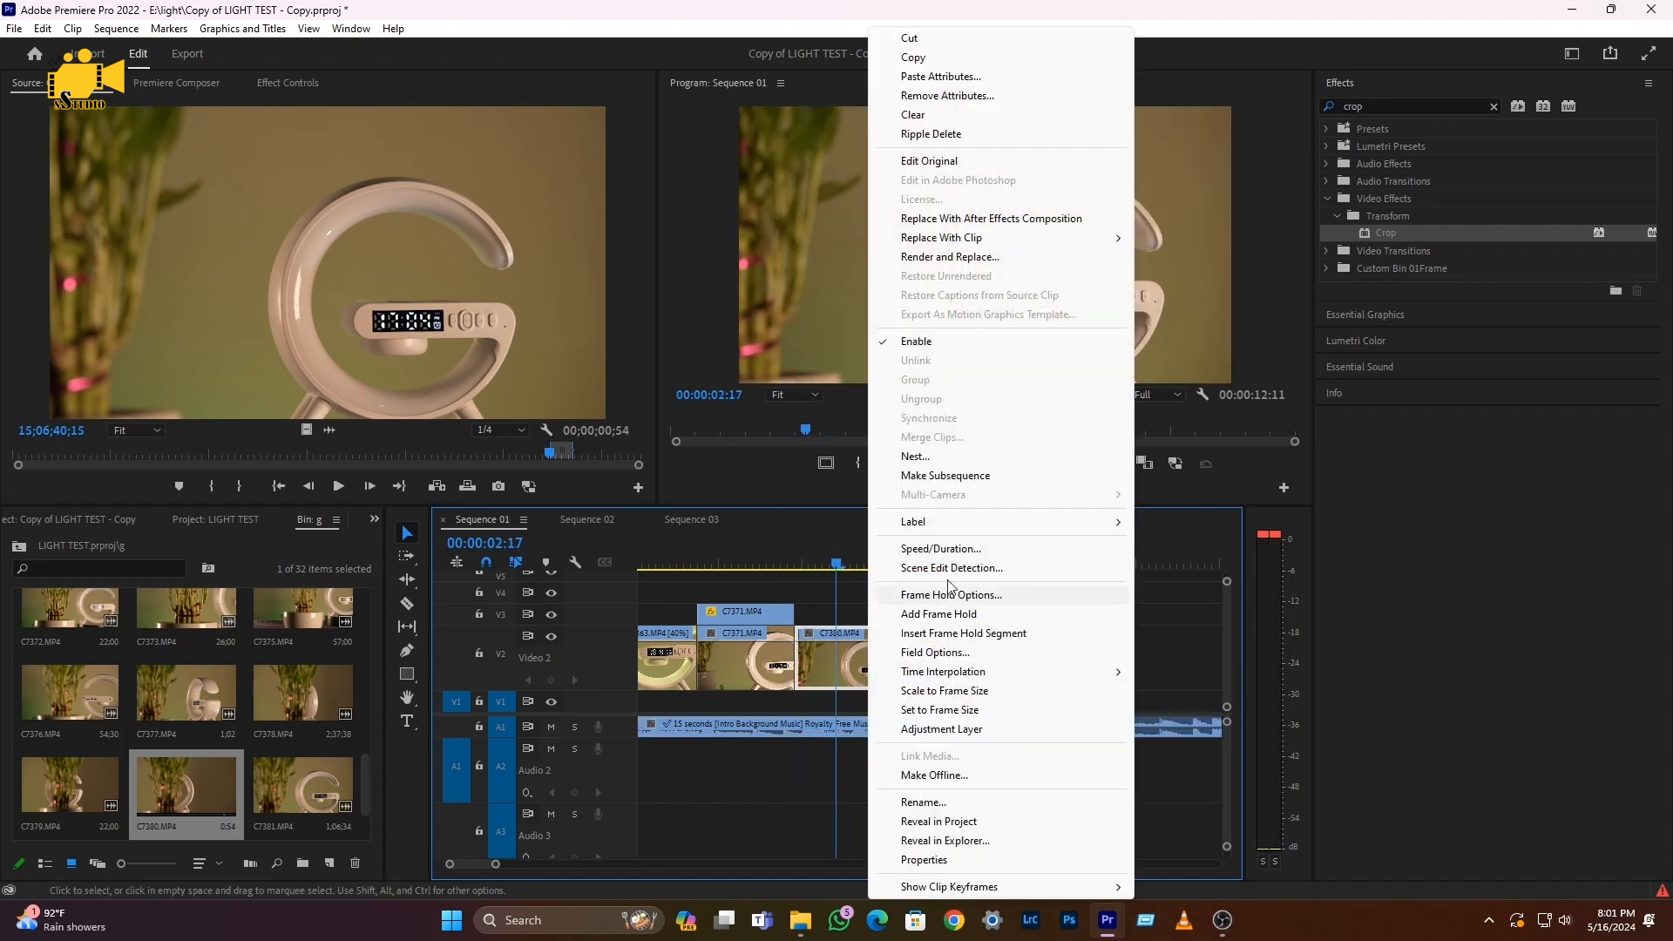
left_click(942, 549)
type("40")
left_click(796, 546)
Cut the slowed C7380.MP4 clip at 00:00:02:18 and delete the part after the cut
left_click(872, 567)
left_click_drag(877, 567, 812, 575)
left_click_drag(815, 655, 840, 666)
key("ctrl+z")
key("shift+Right")
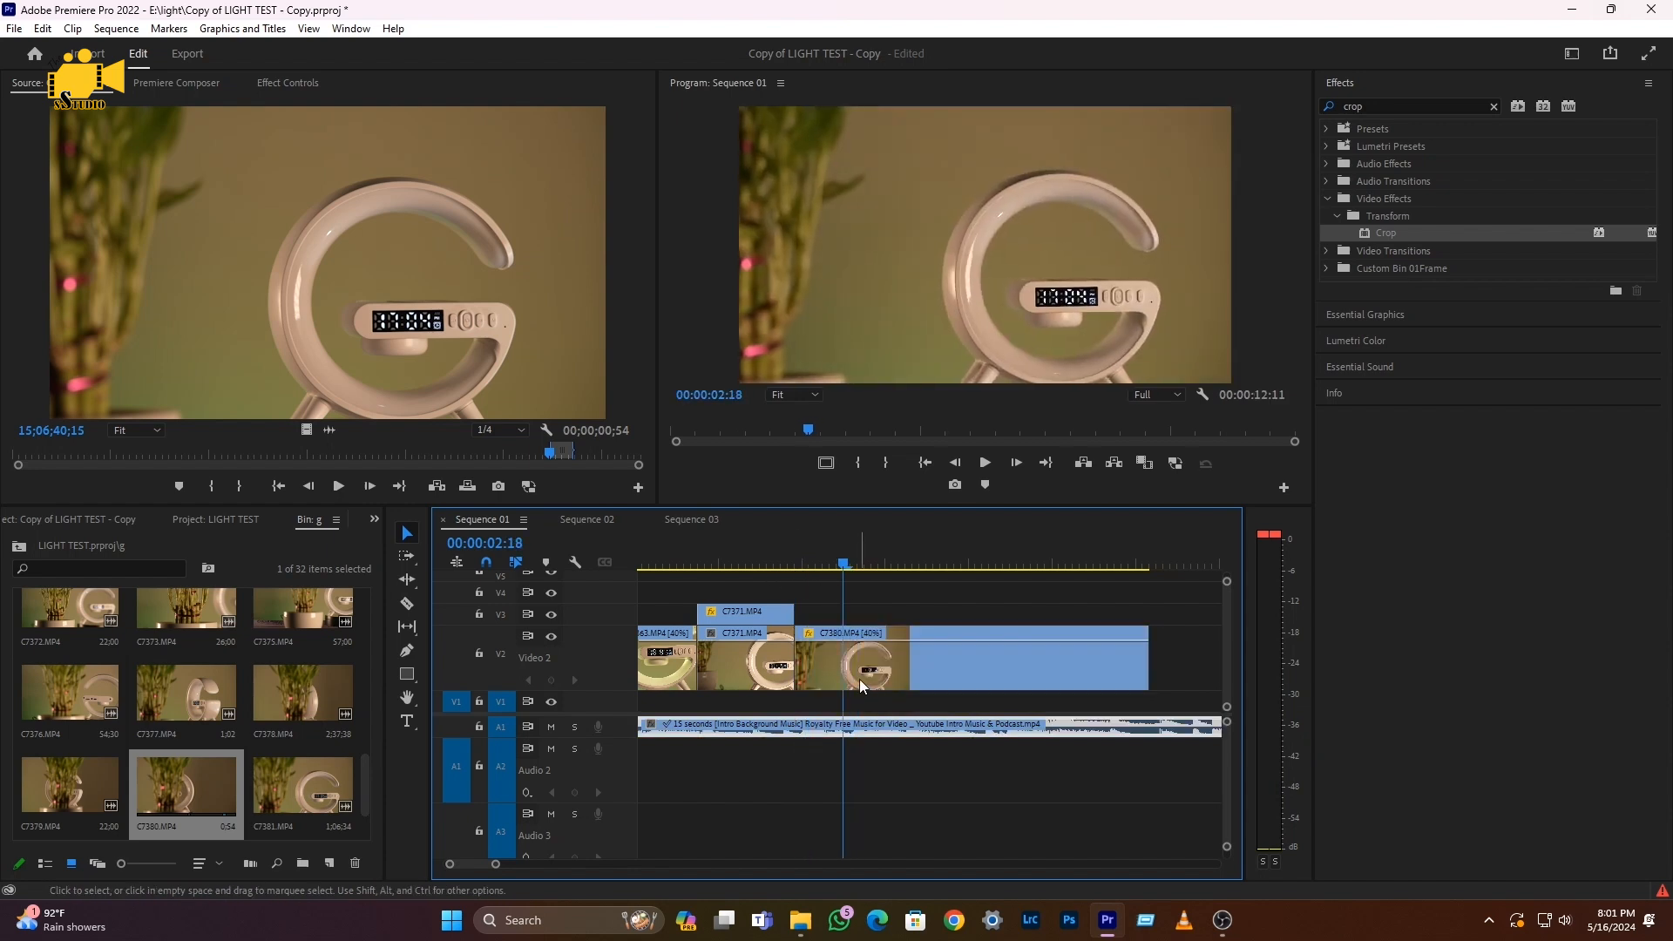
key("c")
left_click(847, 676)
key("v")
left_click(864, 677)
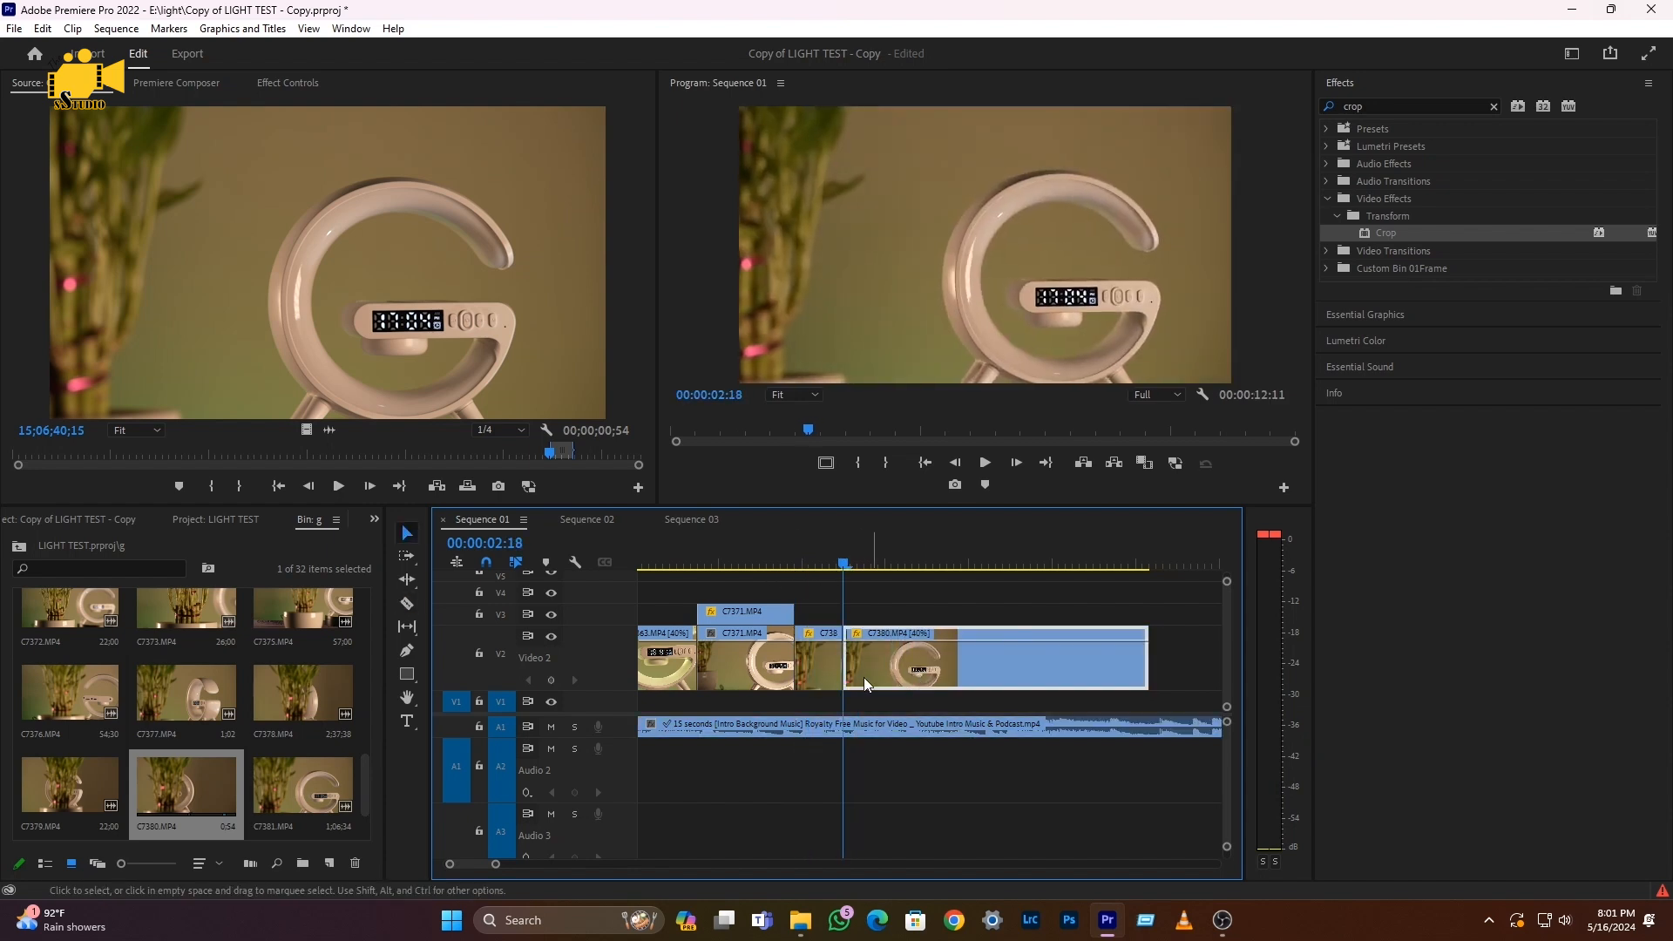
key("Delete")
Duplicate the short C7380.MP4 piece directly after itself on V2 and reverse the copy's speed
left_click_drag(819, 676, 870, 675)
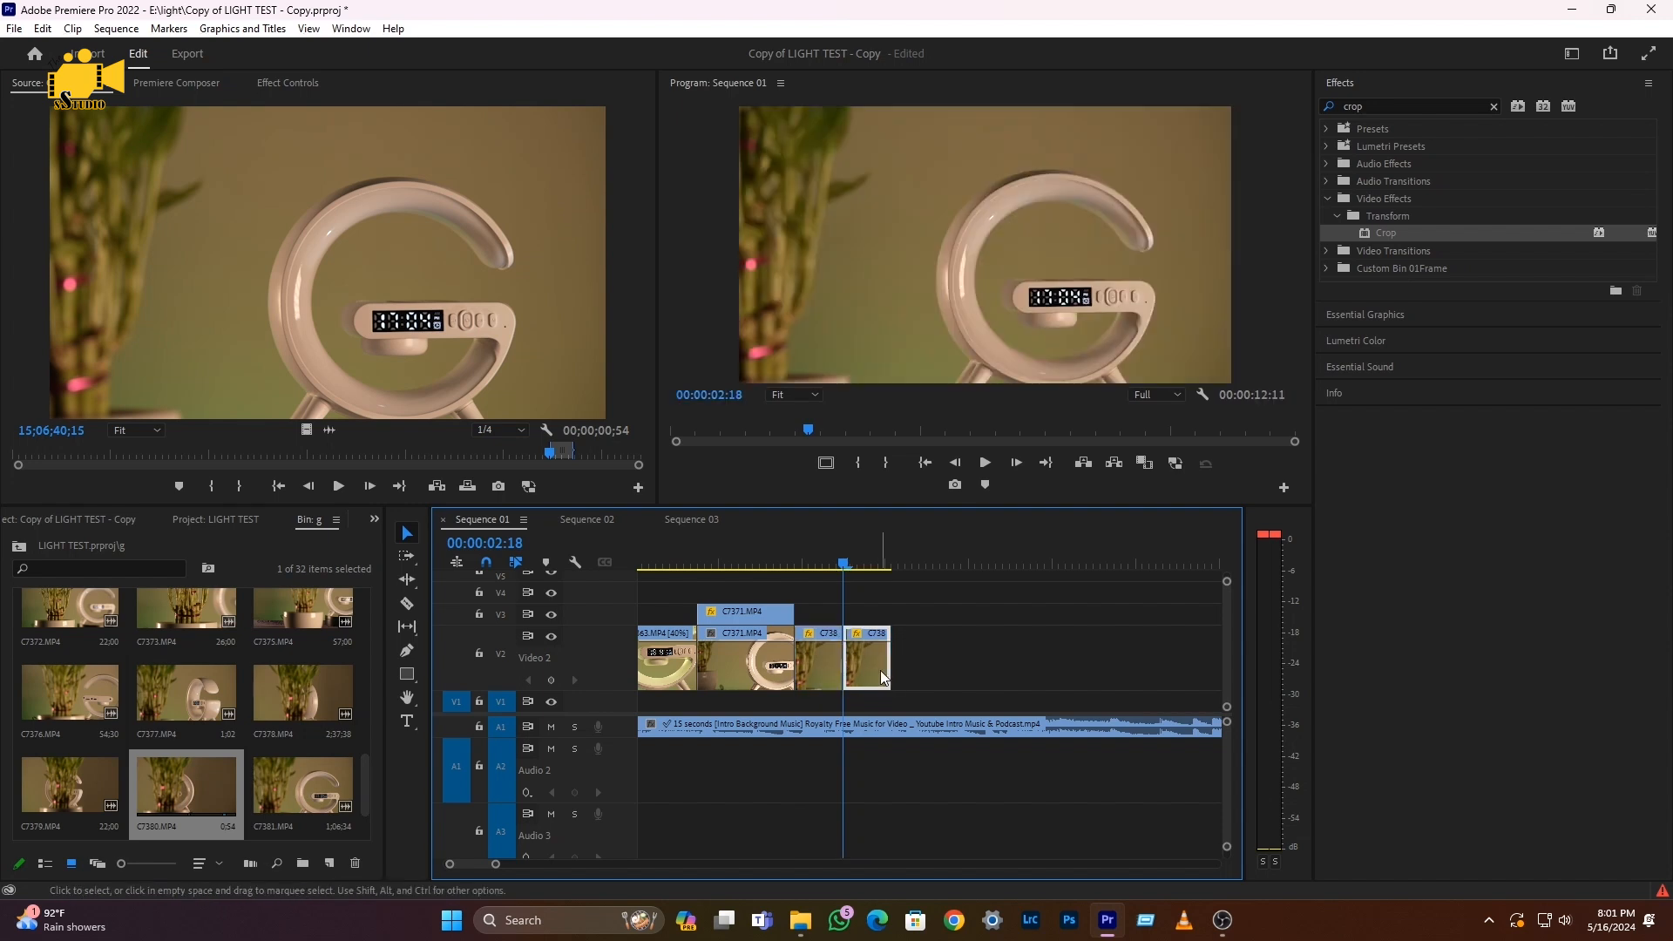
right_click(871, 667)
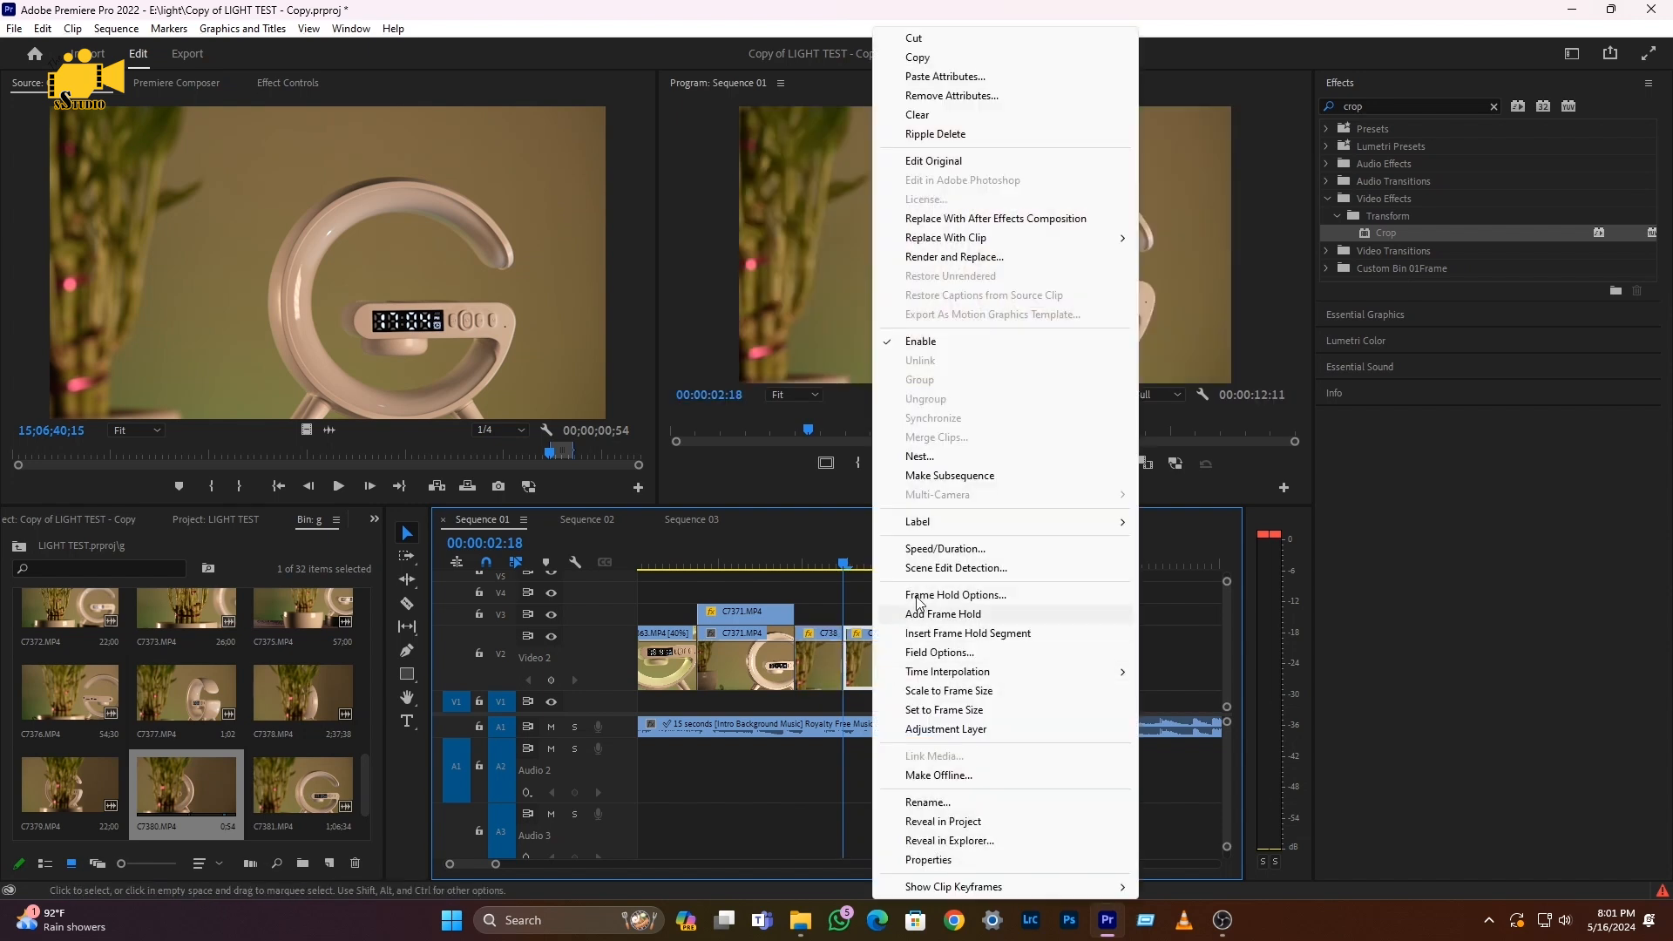
left_click(933, 549)
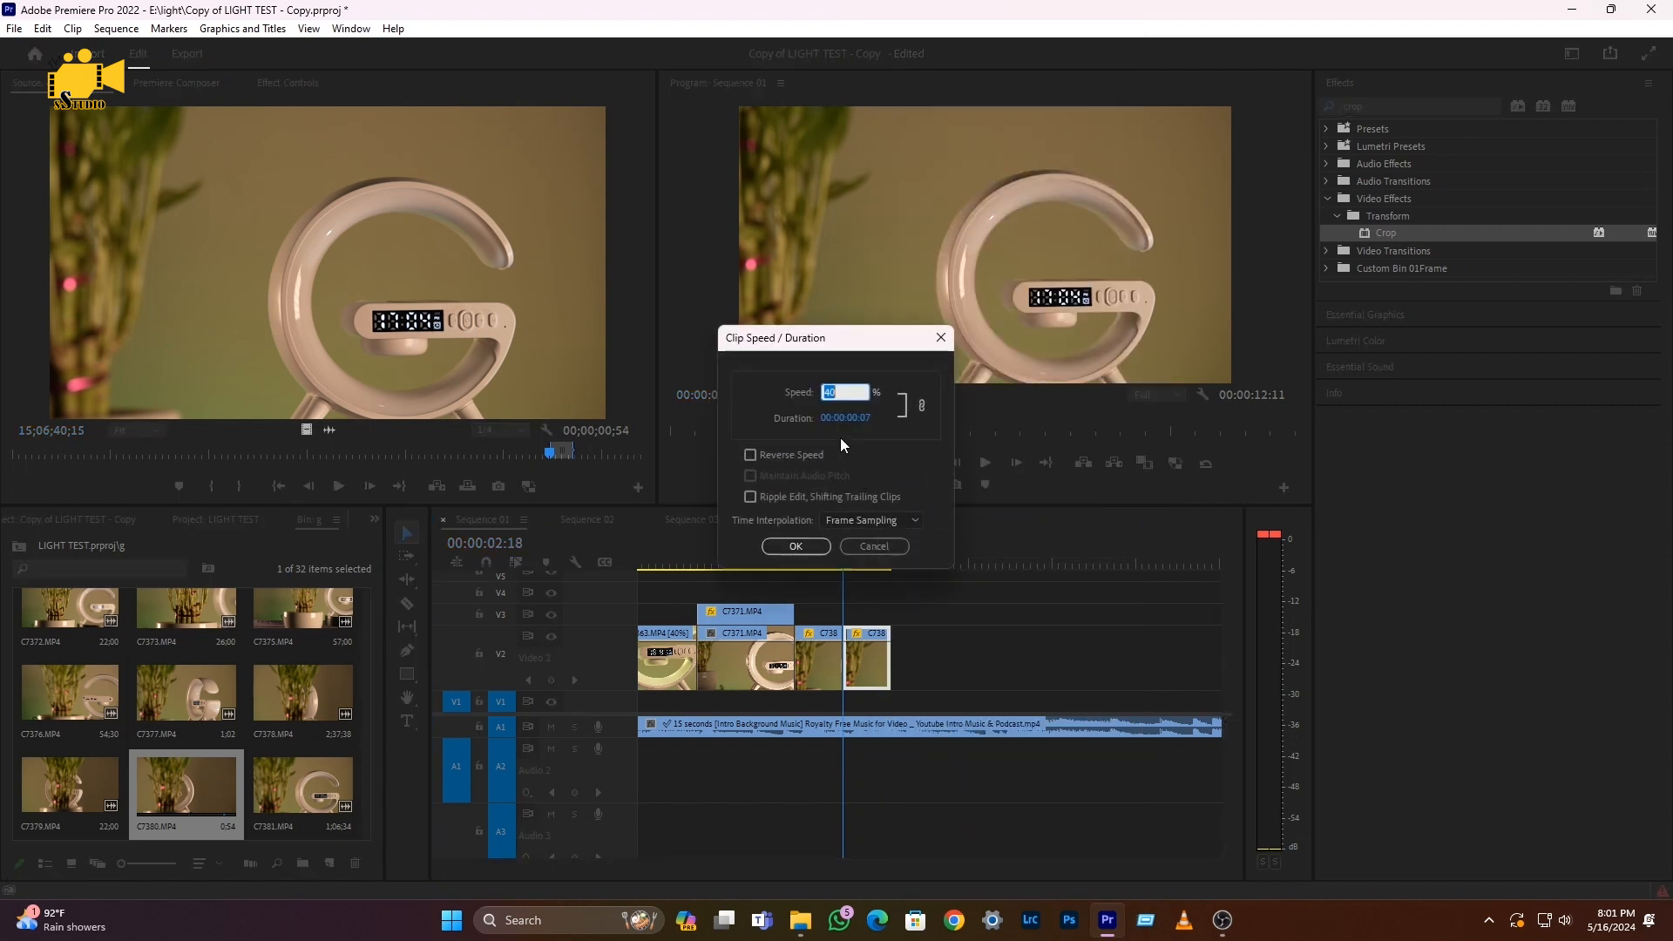
left_click(750, 456)
left_click(795, 545)
Check the forward and reversed C7380.MP4 pieces by scrubbing through them and playing them back
left_click_drag(828, 568, 803, 568)
key("Down")
key("Up")
key("Down")
key("Down")
mouse_move(838, 569)
left_mouse_down()
mouse_move(810, 567)
mouse_move(860, 568)
mouse_move(808, 568)
left_mouse_up()
key("space")
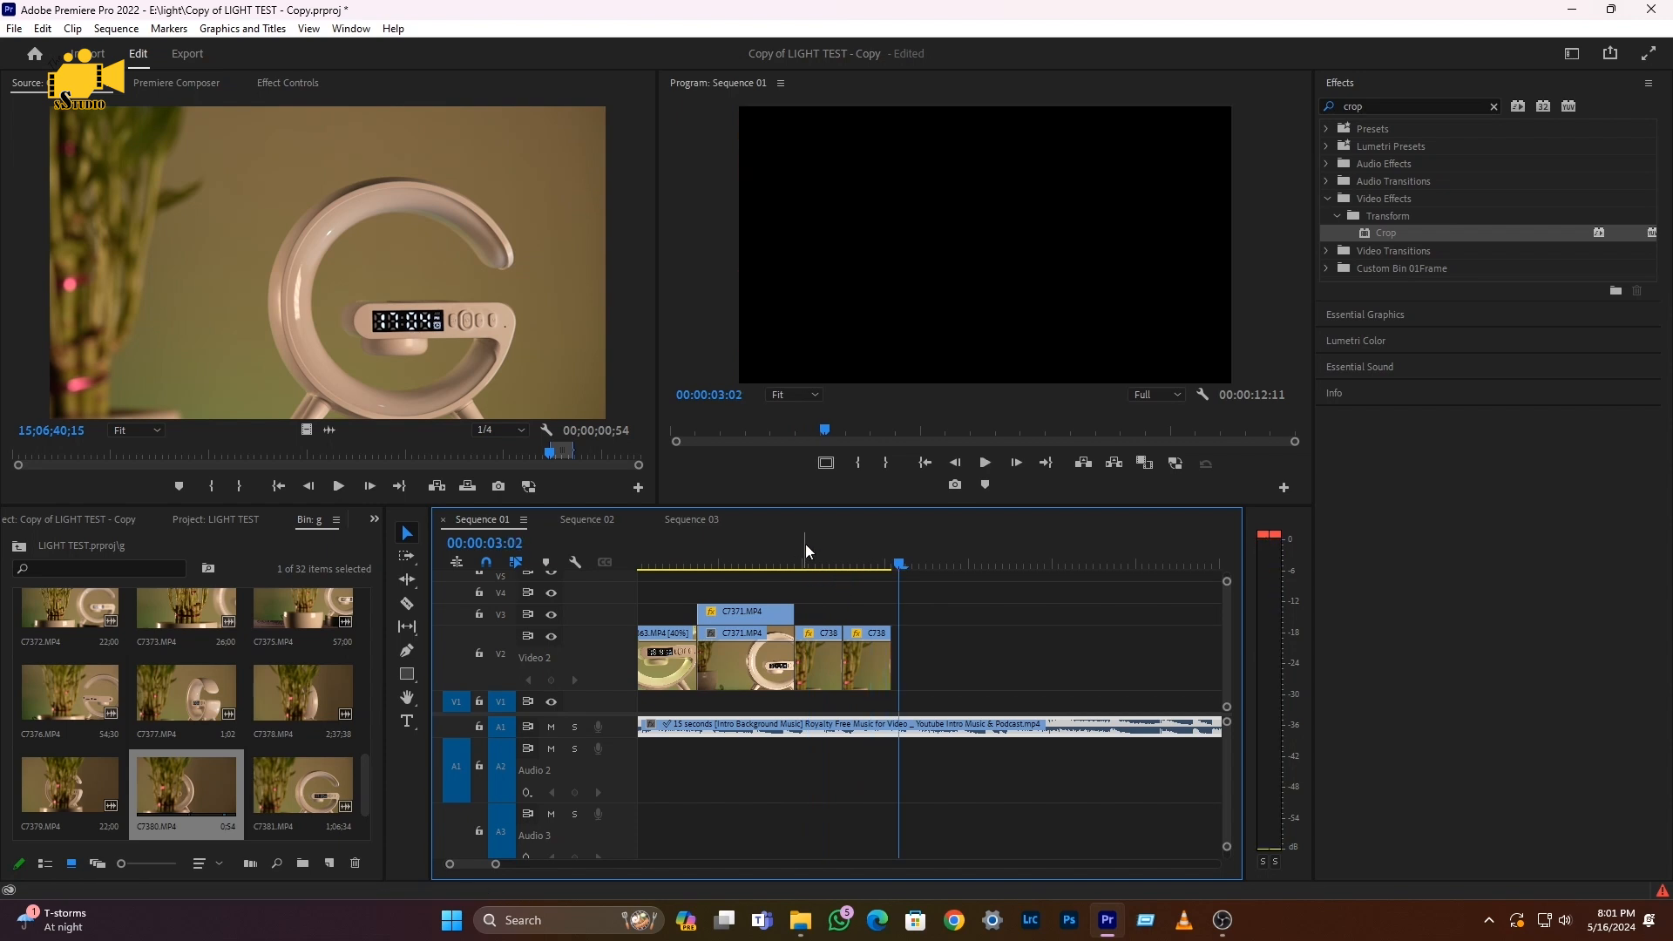
Set the reversed C7380.MP4 copy's speed to 100%, keeping it reversed
left_click(863, 661)
right_click(865, 660)
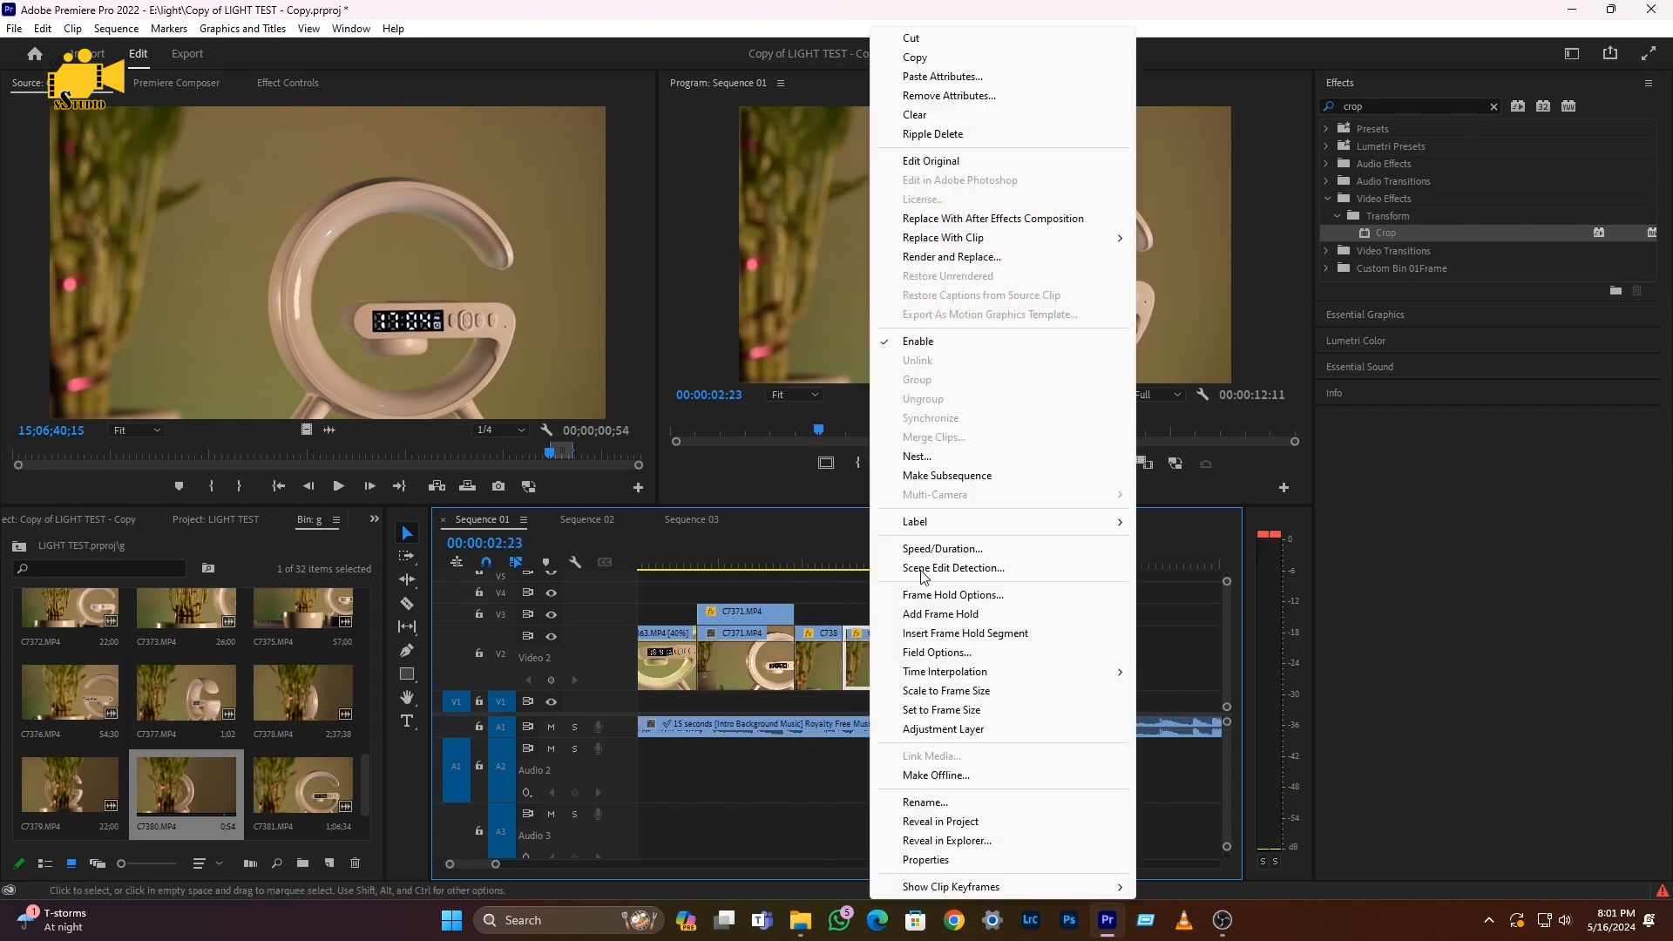
left_click(935, 550)
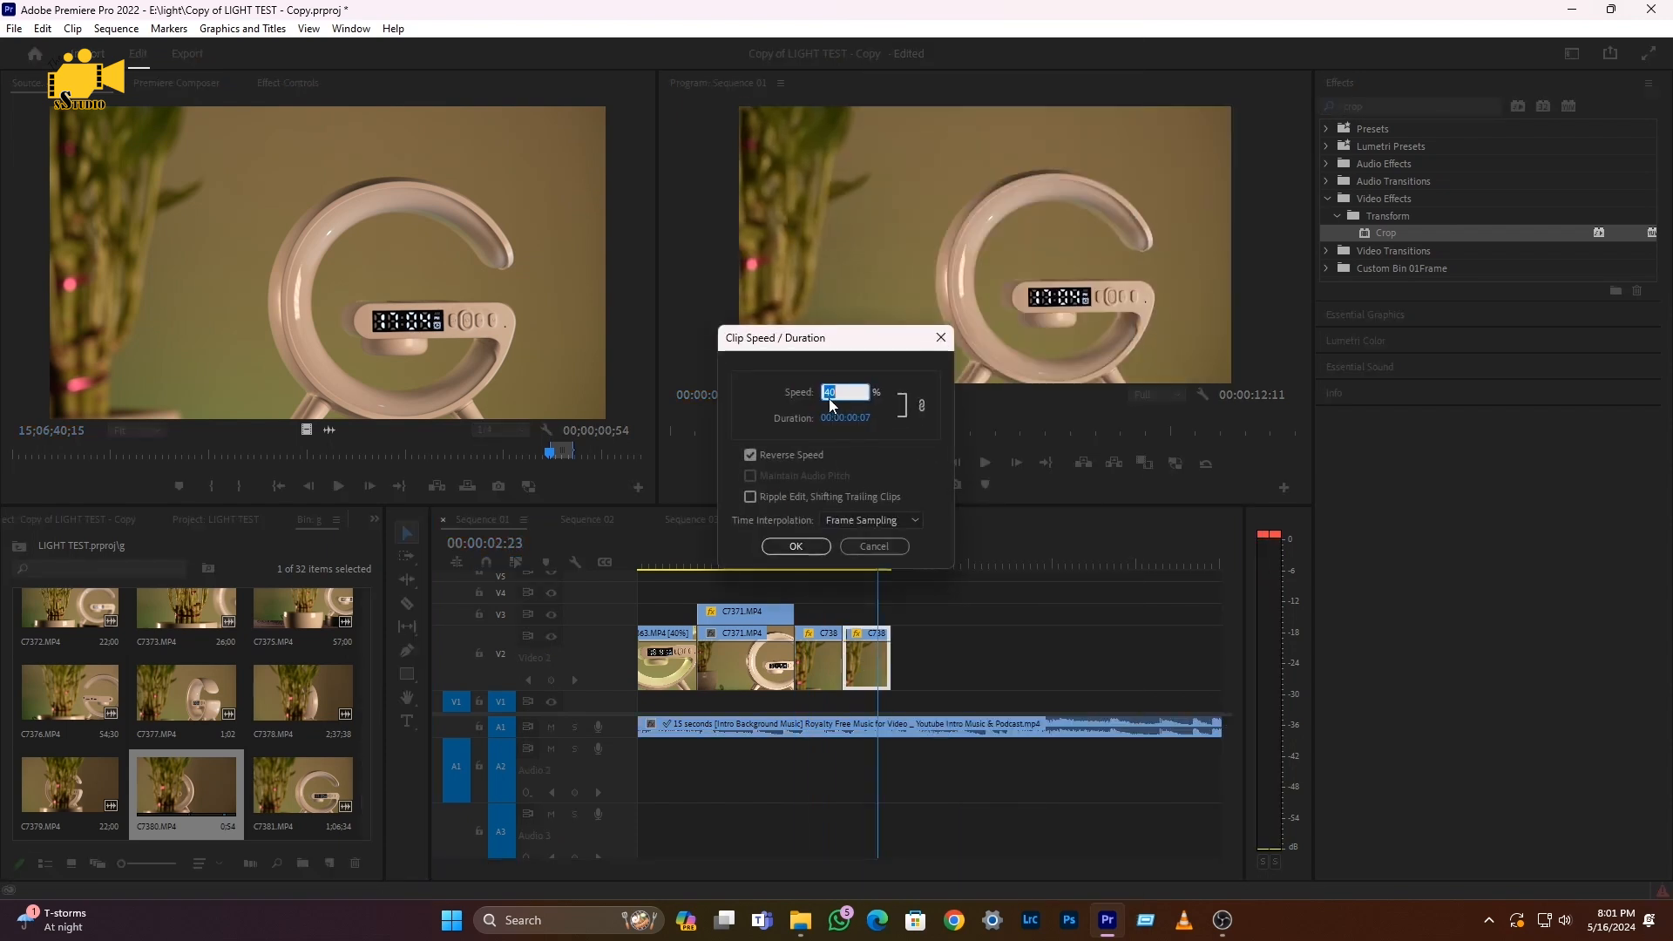
left_click(805, 545)
Replay the C7380.MP4 pieces and extend the end of the reversed copy on V2
left_click(802, 549)
key("space")
left_click(803, 553)
key("space")
left_click_drag(864, 655, 962, 647)
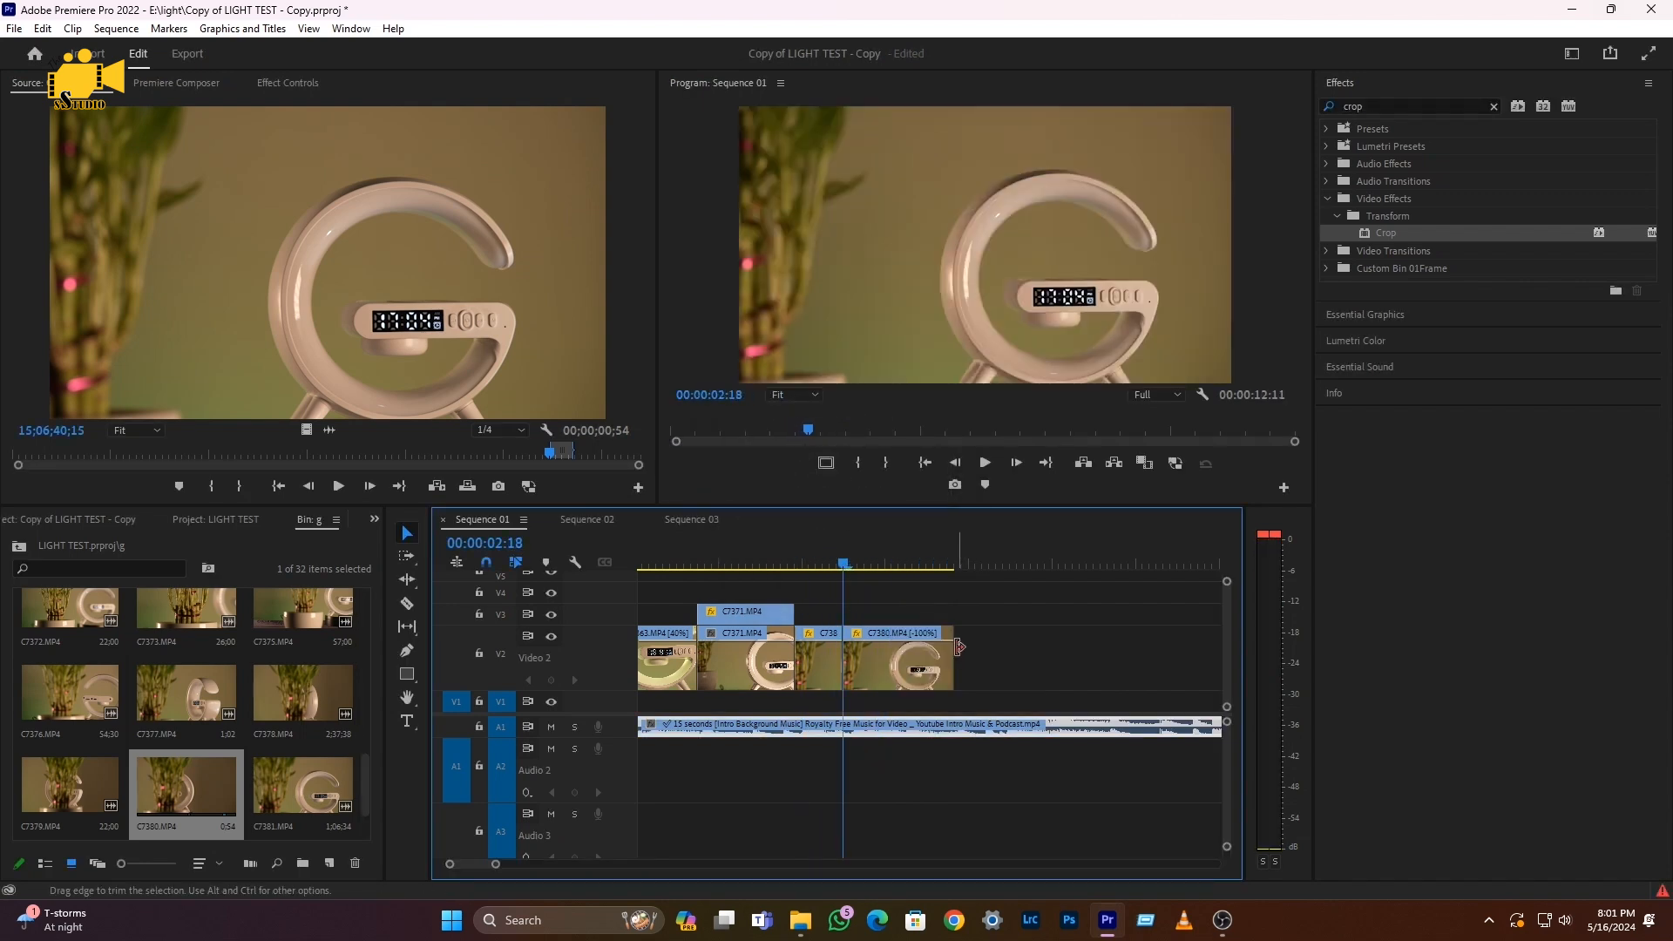
Play back the extended reversed C7380.MP4 clip, cut it at 00:00:03:02 and delete the part after the cut
key("space")
left_click(797, 555)
key("space")
key("space")
key("c")
left_click(906, 660)
key("v")
left_click(927, 661)
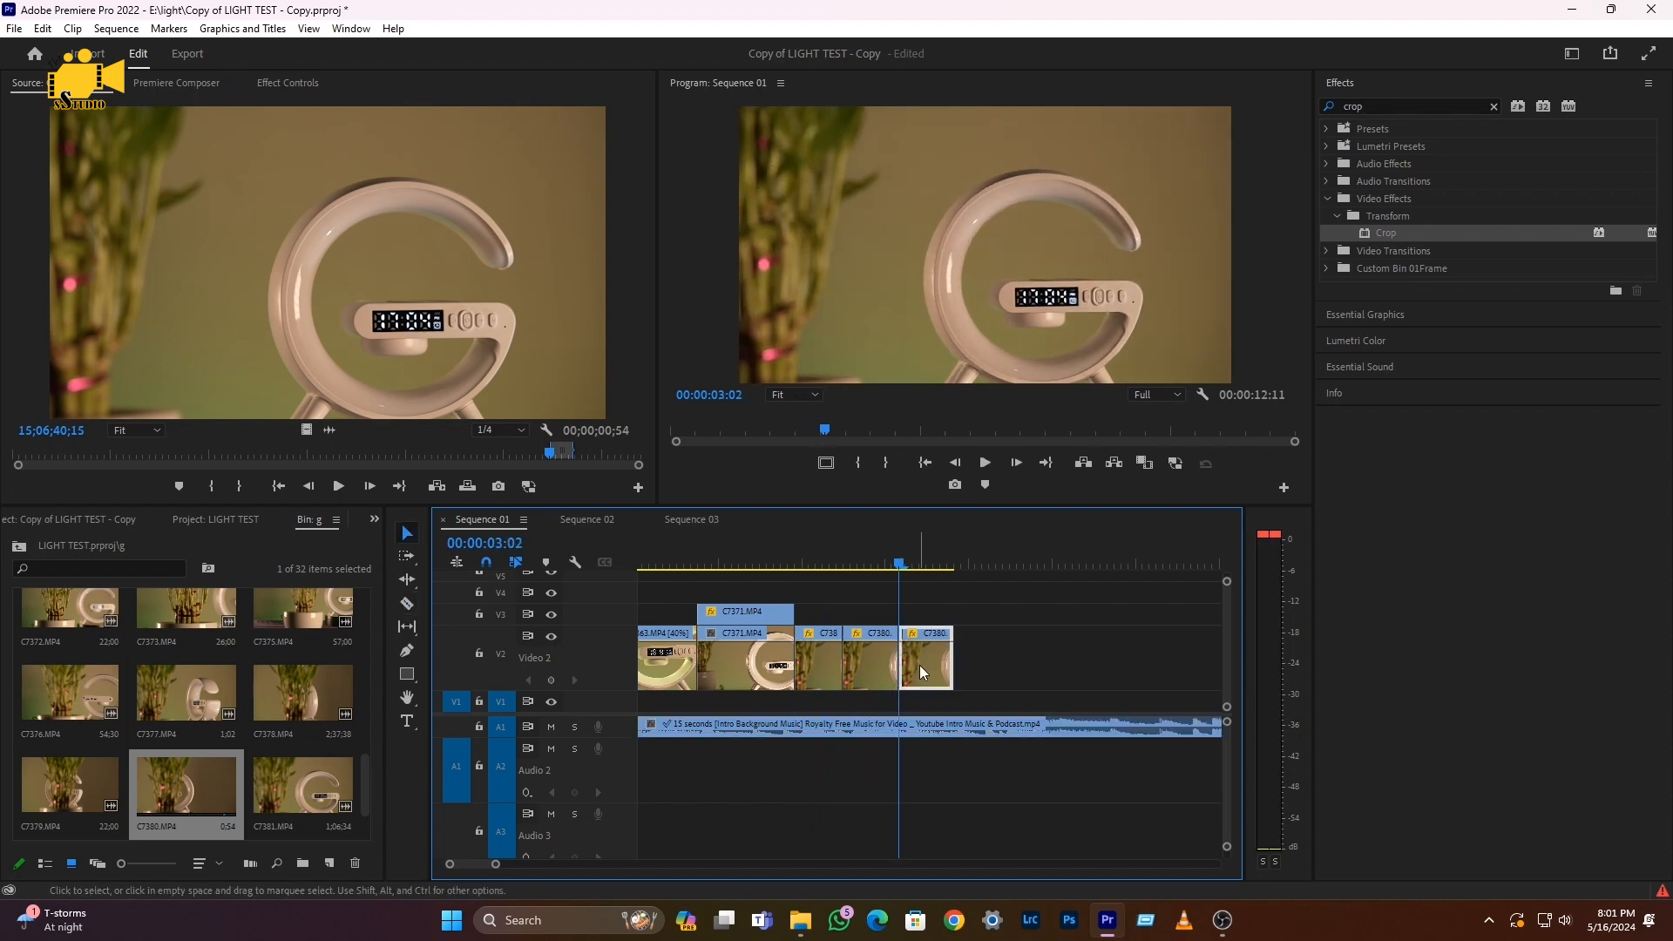
key("Delete")
Duplicate the trimmed reversed C7380.MP4 piece directly after itself on V2
left_click(875, 667)
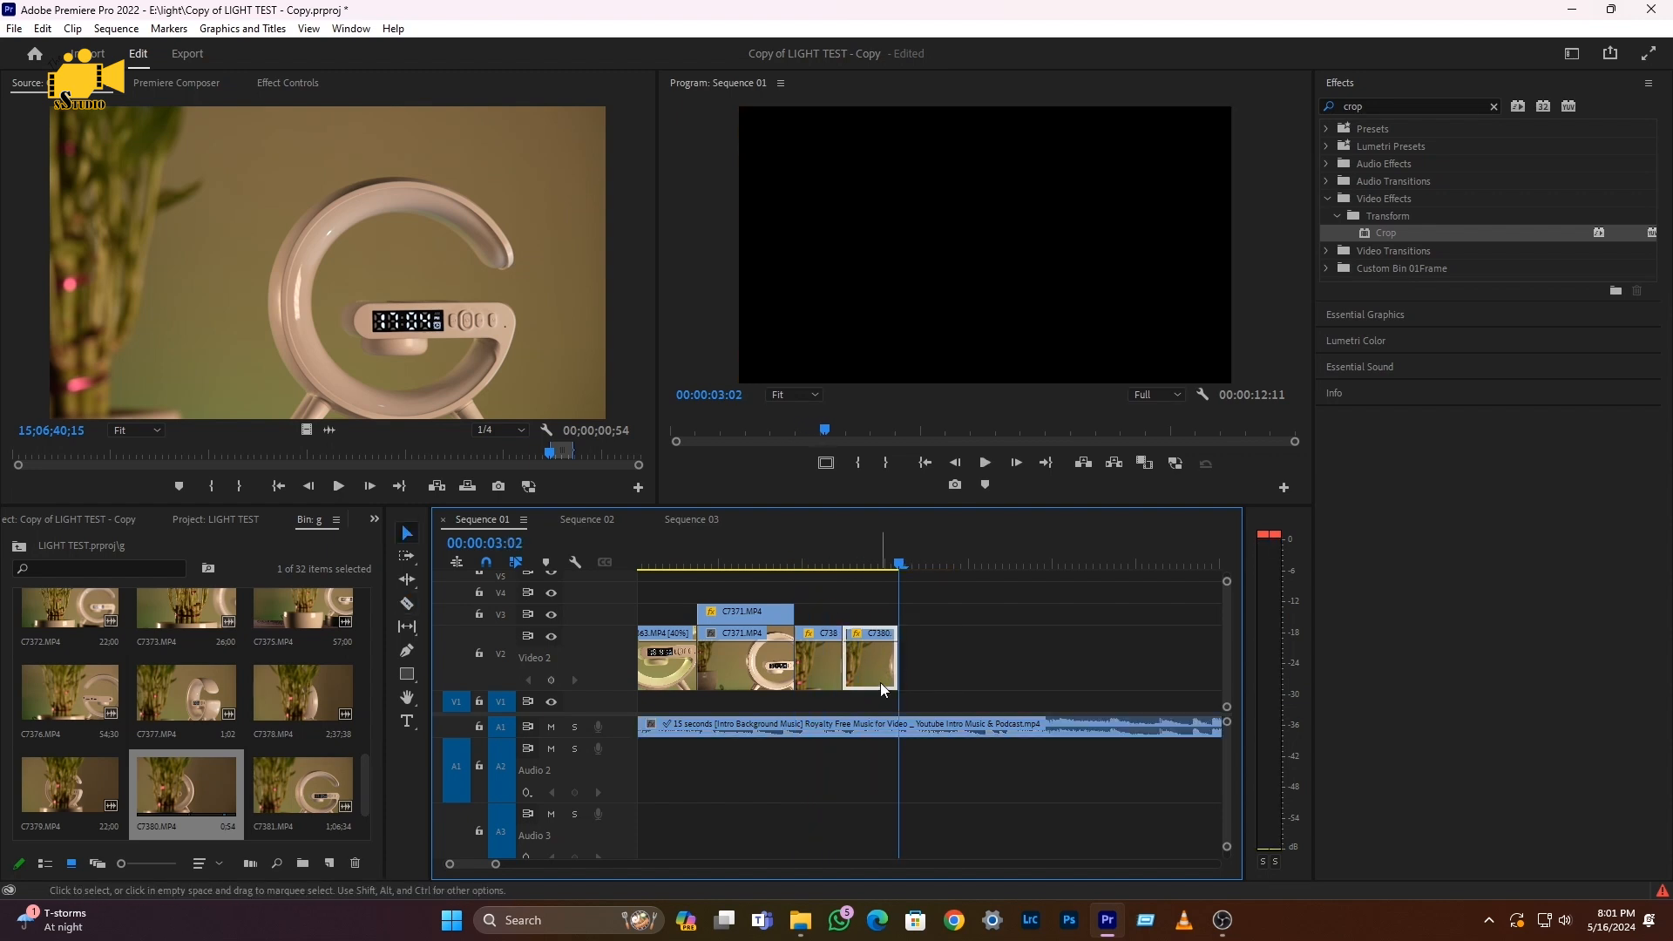
left_click_drag(878, 673, 929, 671)
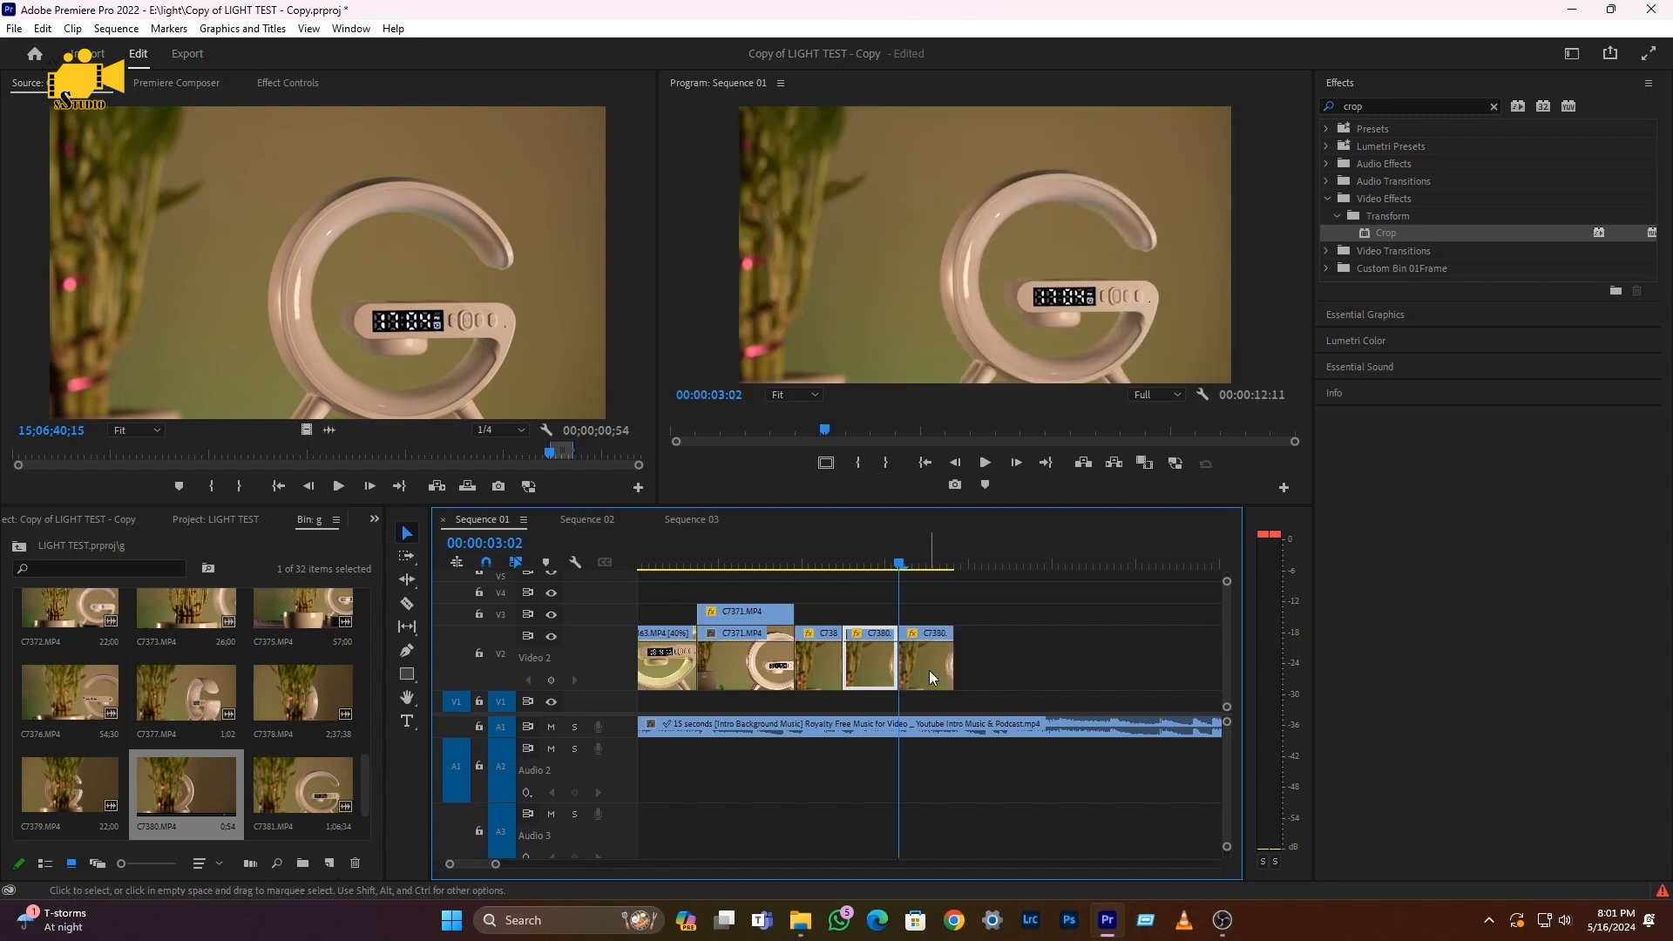
Turn off Reverse Speed for the last C7380.MP4 clip on Video 2 and set its speed to 40%
right_click(929, 671)
left_click(976, 543)
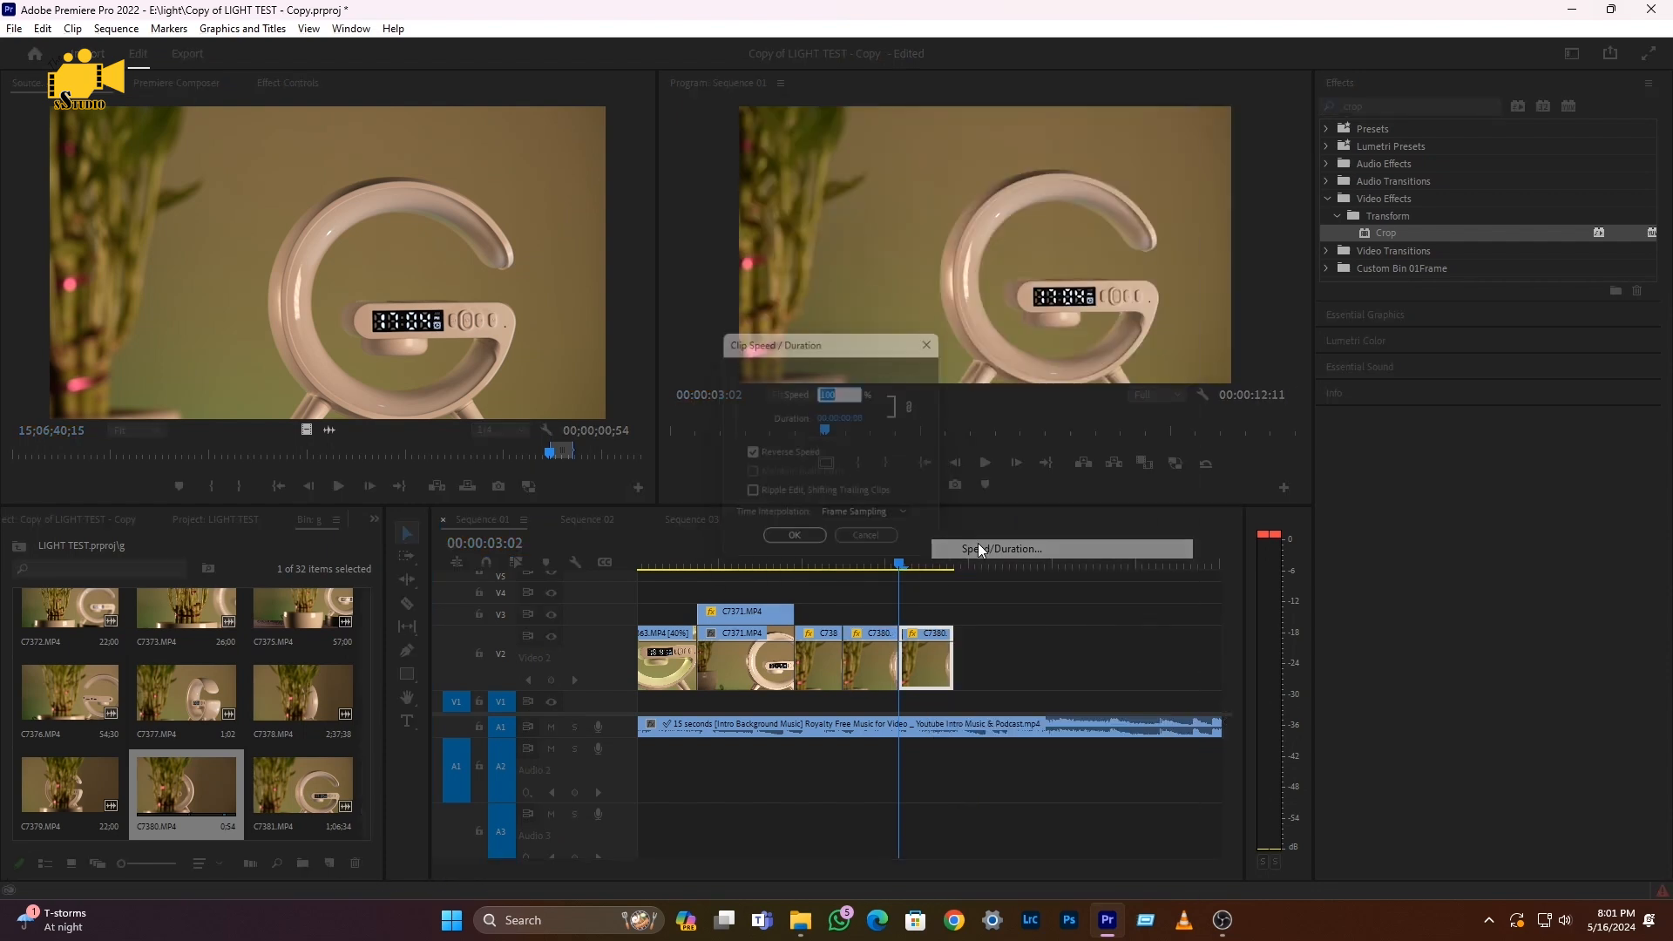
left_click(750, 455)
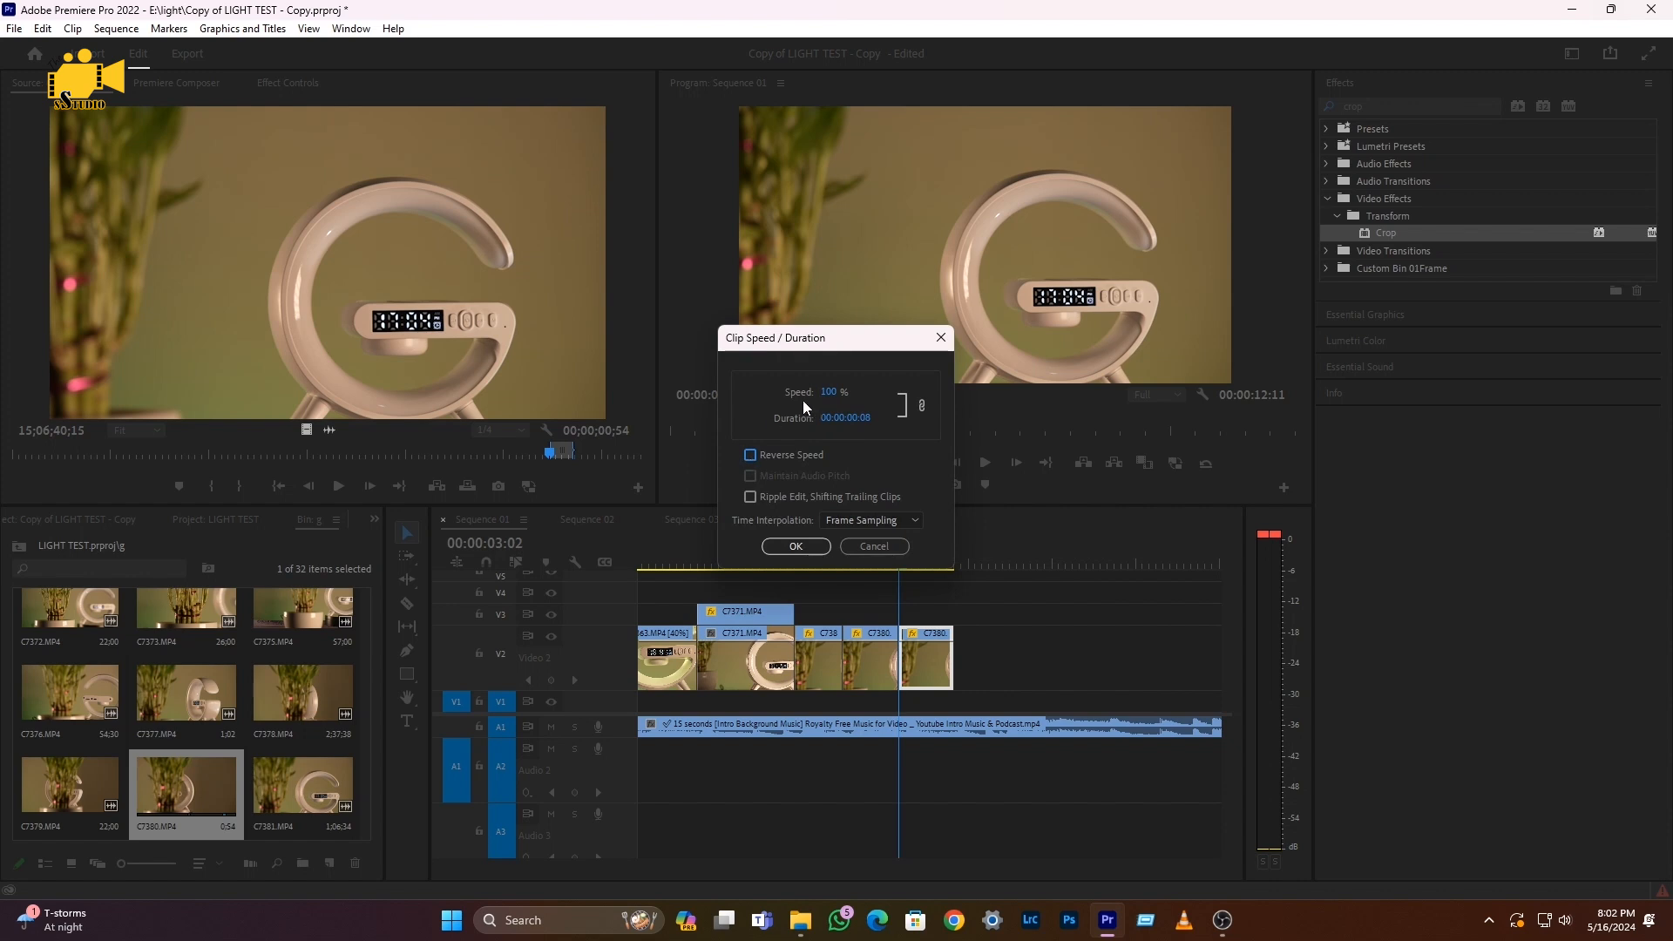
left_click(828, 394)
left_click(796, 546)
Split the slowed C7380.MP4 clip at 00:00:03:11 and delete the part after the cut
left_click(802, 563)
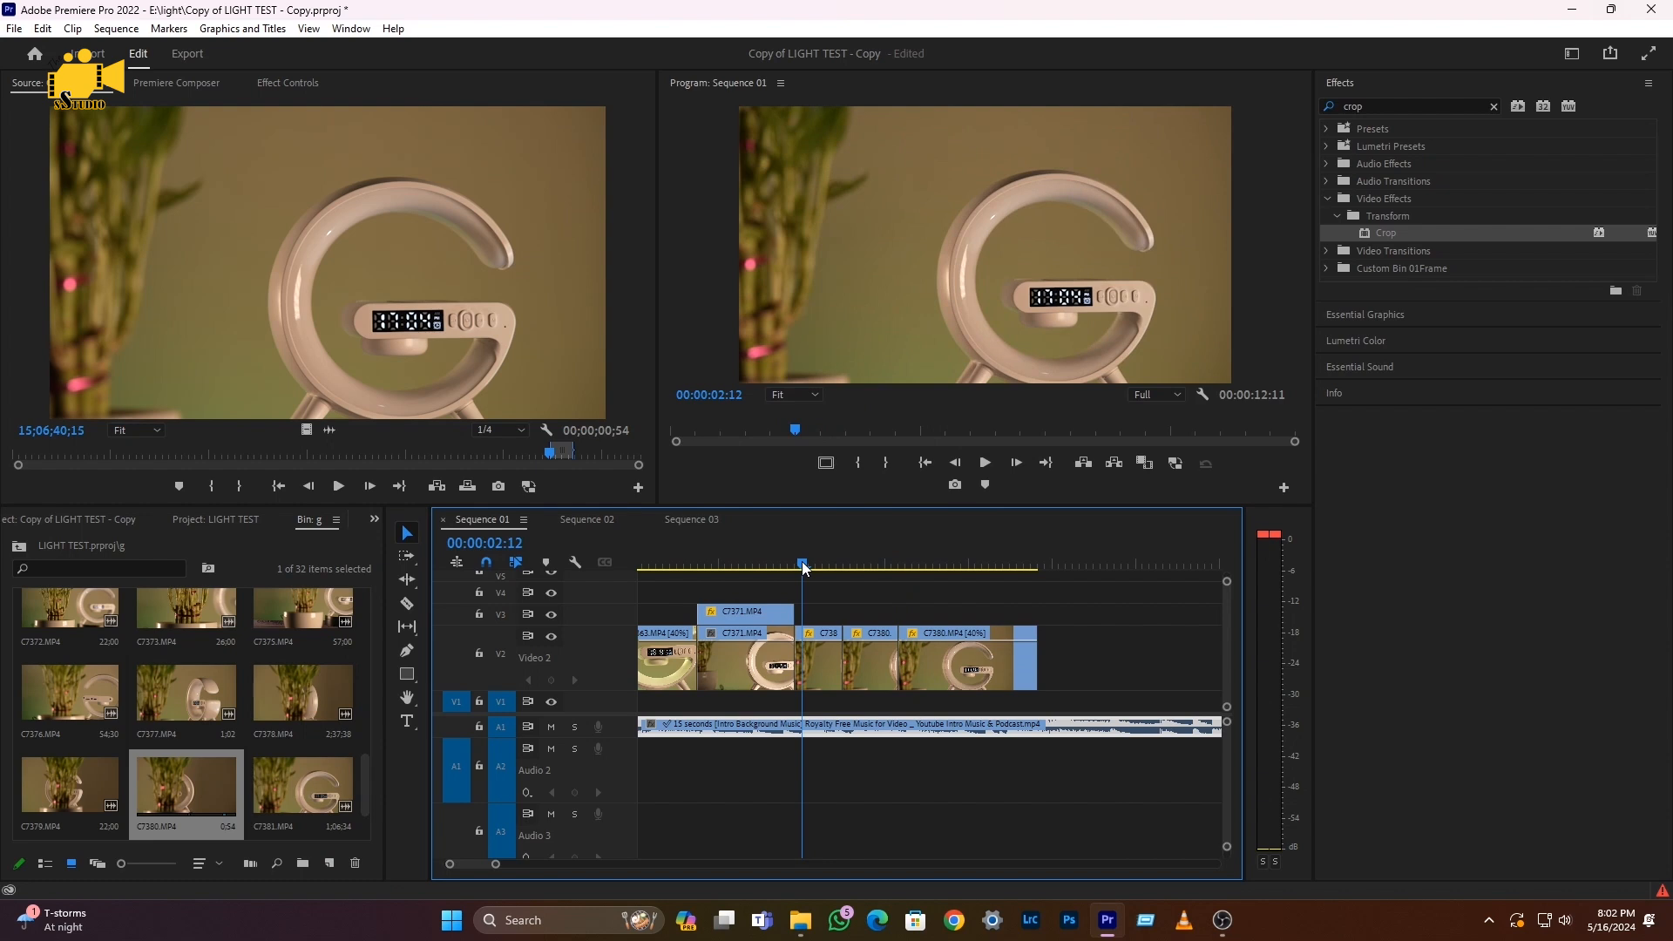
key("space")
key("space")
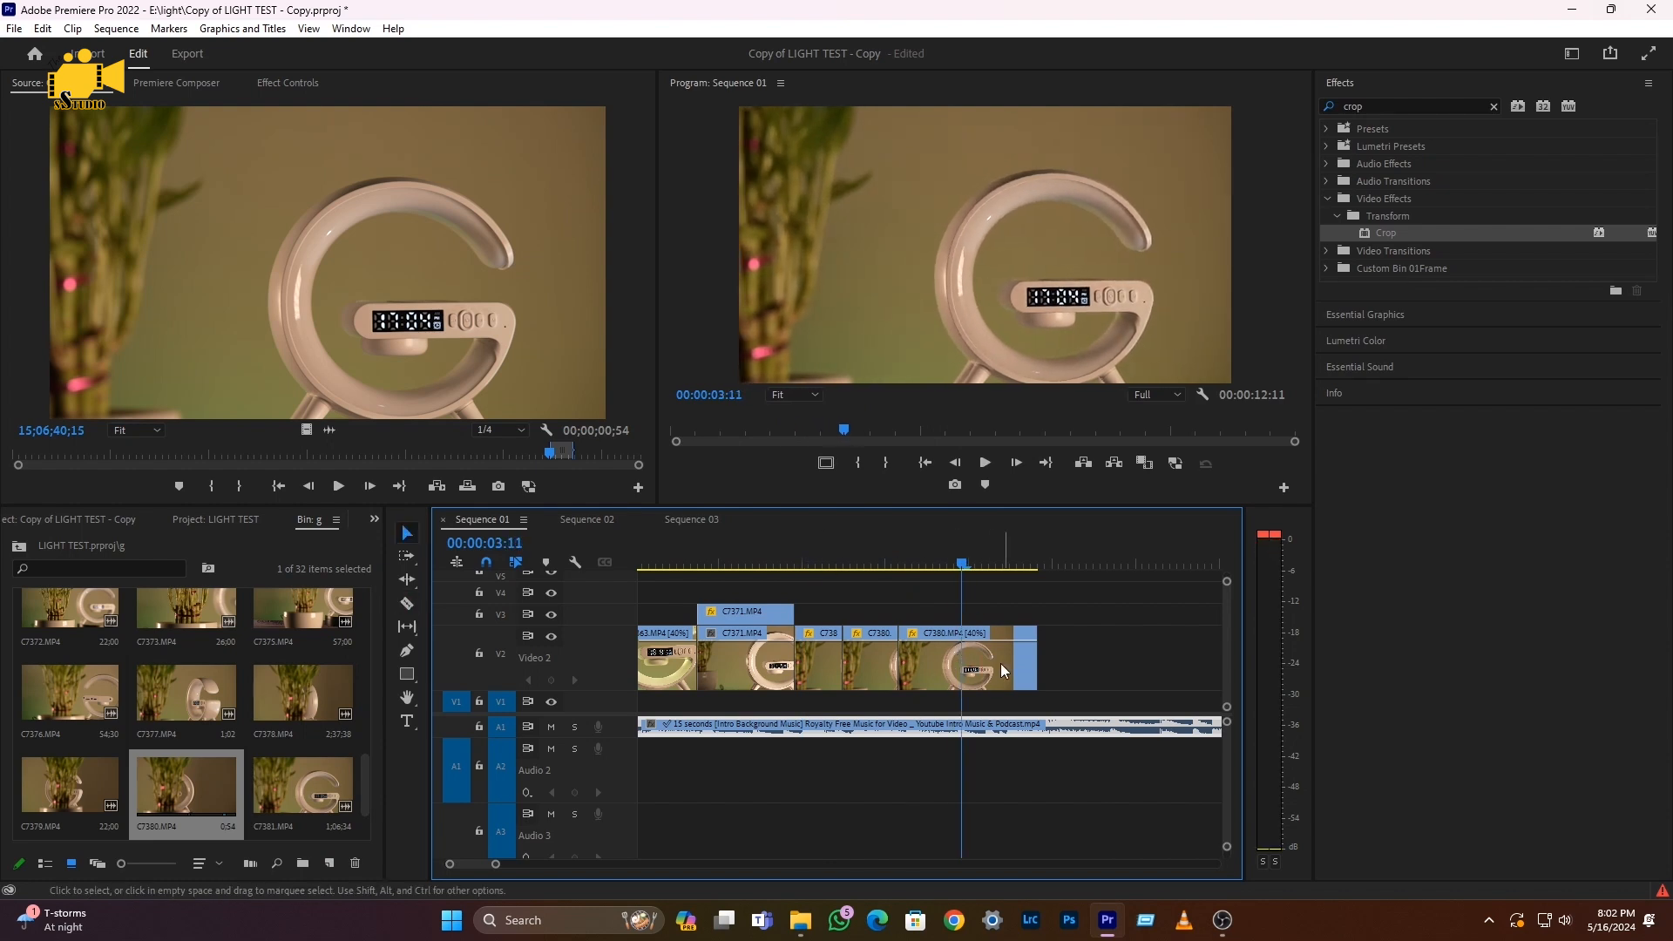
key("ctrl+k")
left_click(1001, 665)
key("Delete")
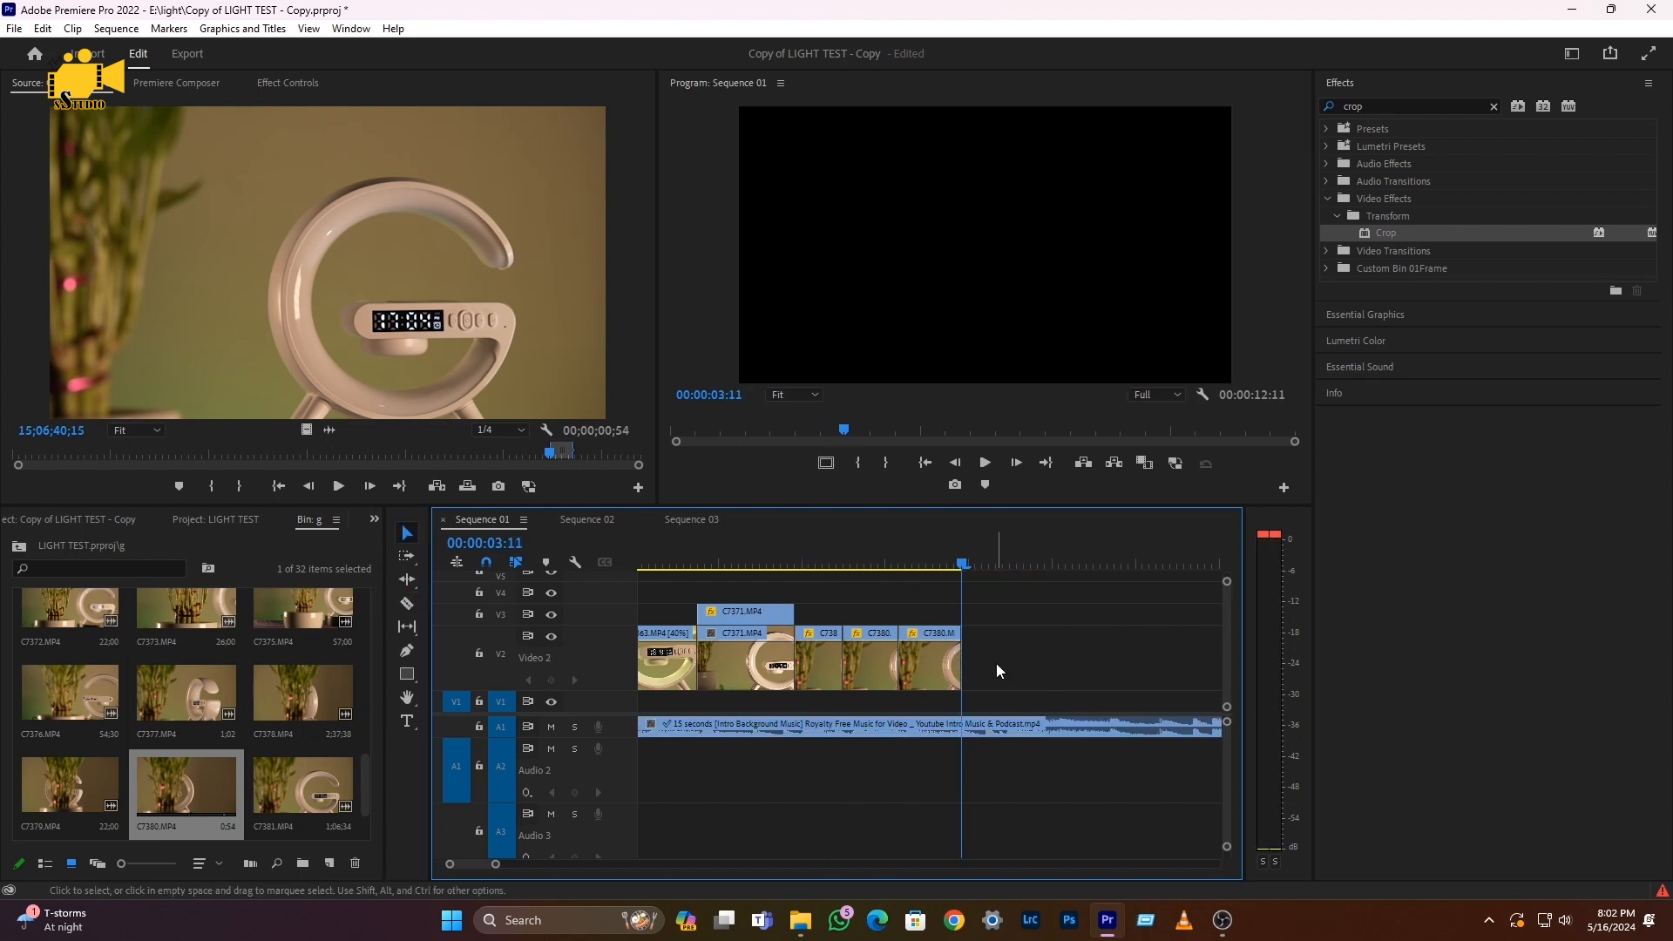
Open C7364.MP4 for preview and place its video on Video 2 directly after the last C7380.MP4 clip
scroll(76, 745, "down", 2)
scroll(83, 751, "up", 8)
double_click(171, 613)
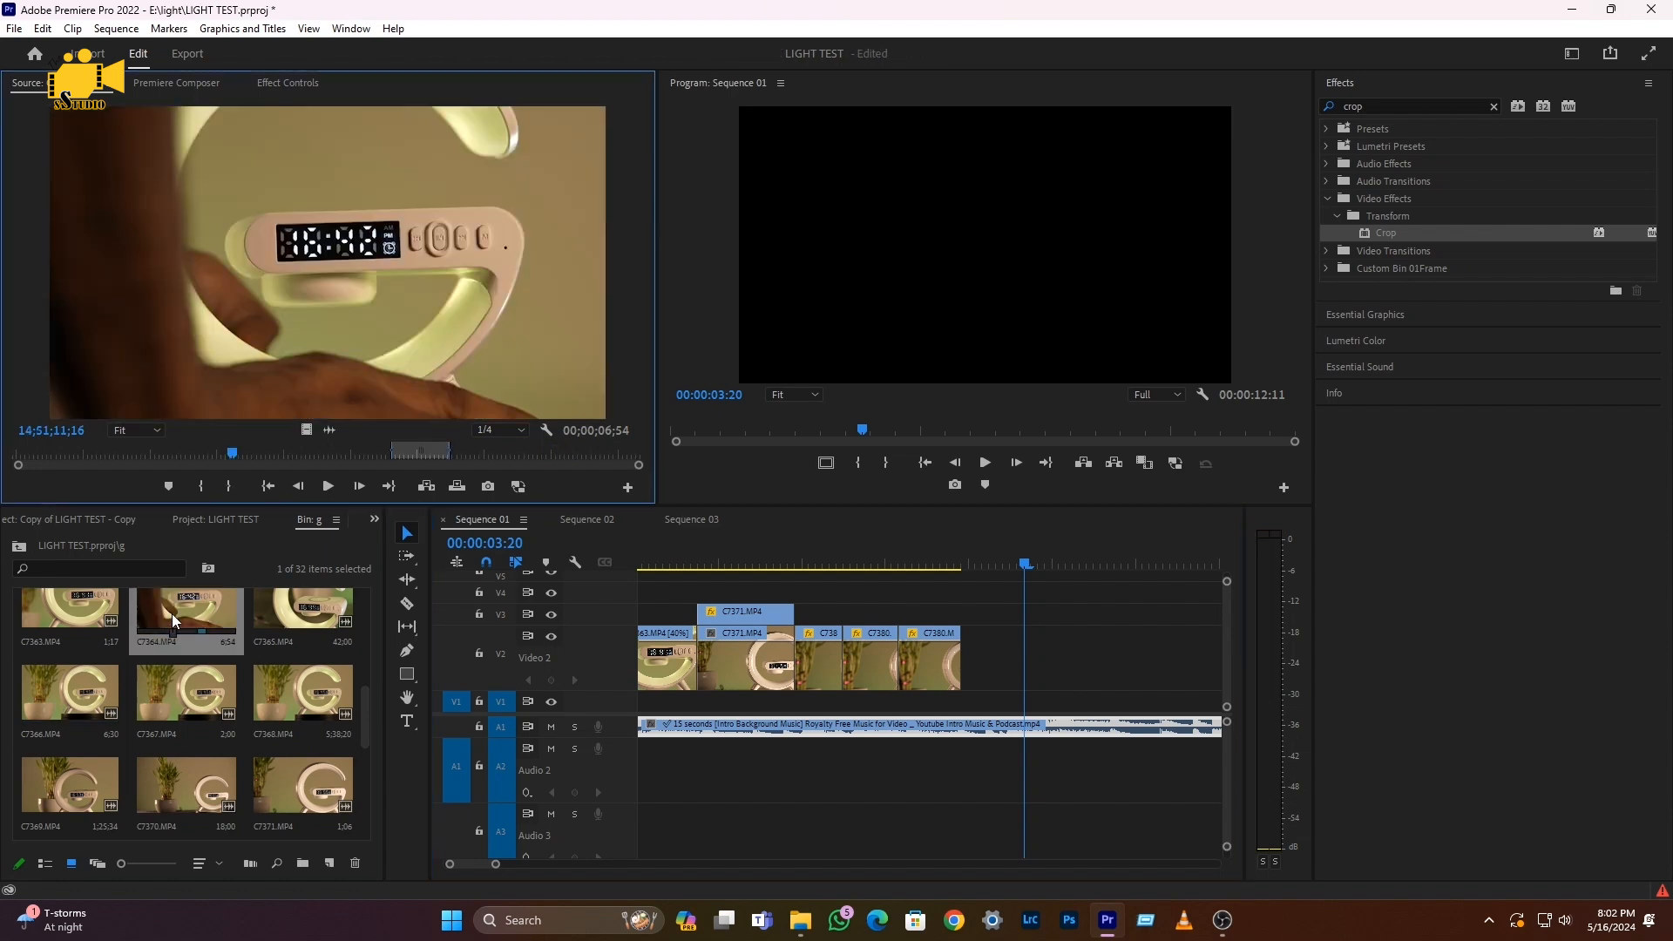
left_click_drag(390, 451, 416, 451)
left_click_drag(305, 430, 996, 674)
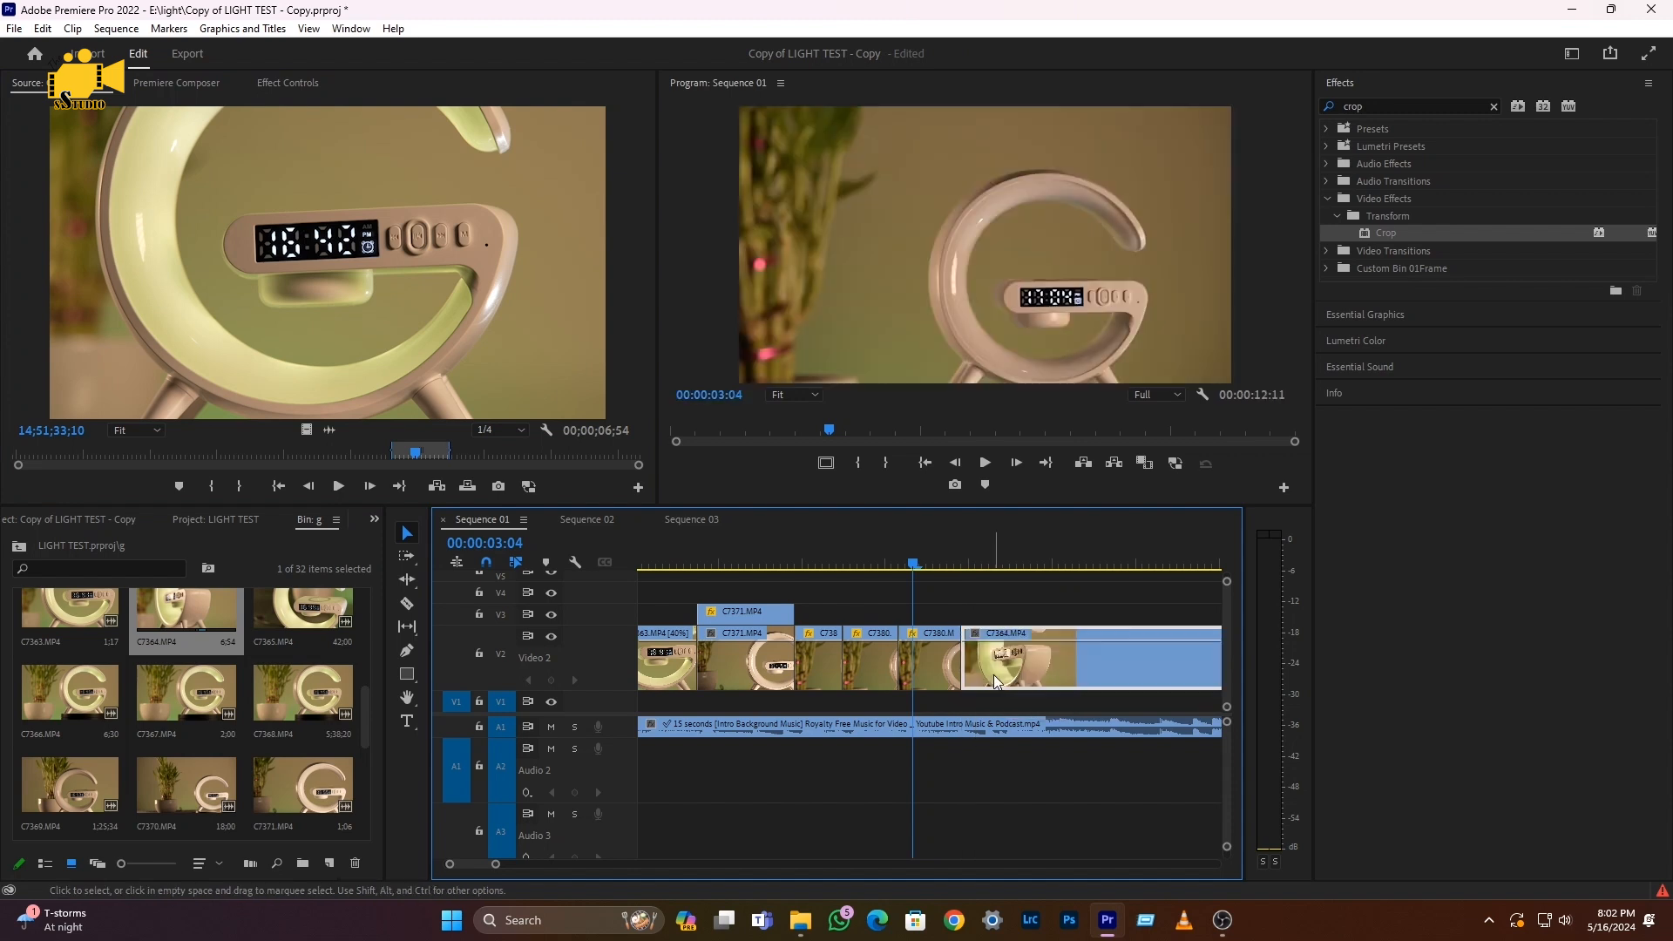
Play back the new cut and set the speed of the C7364.MP4 clip to 200%
scroll(974, 665, "down", 2)
key("space")
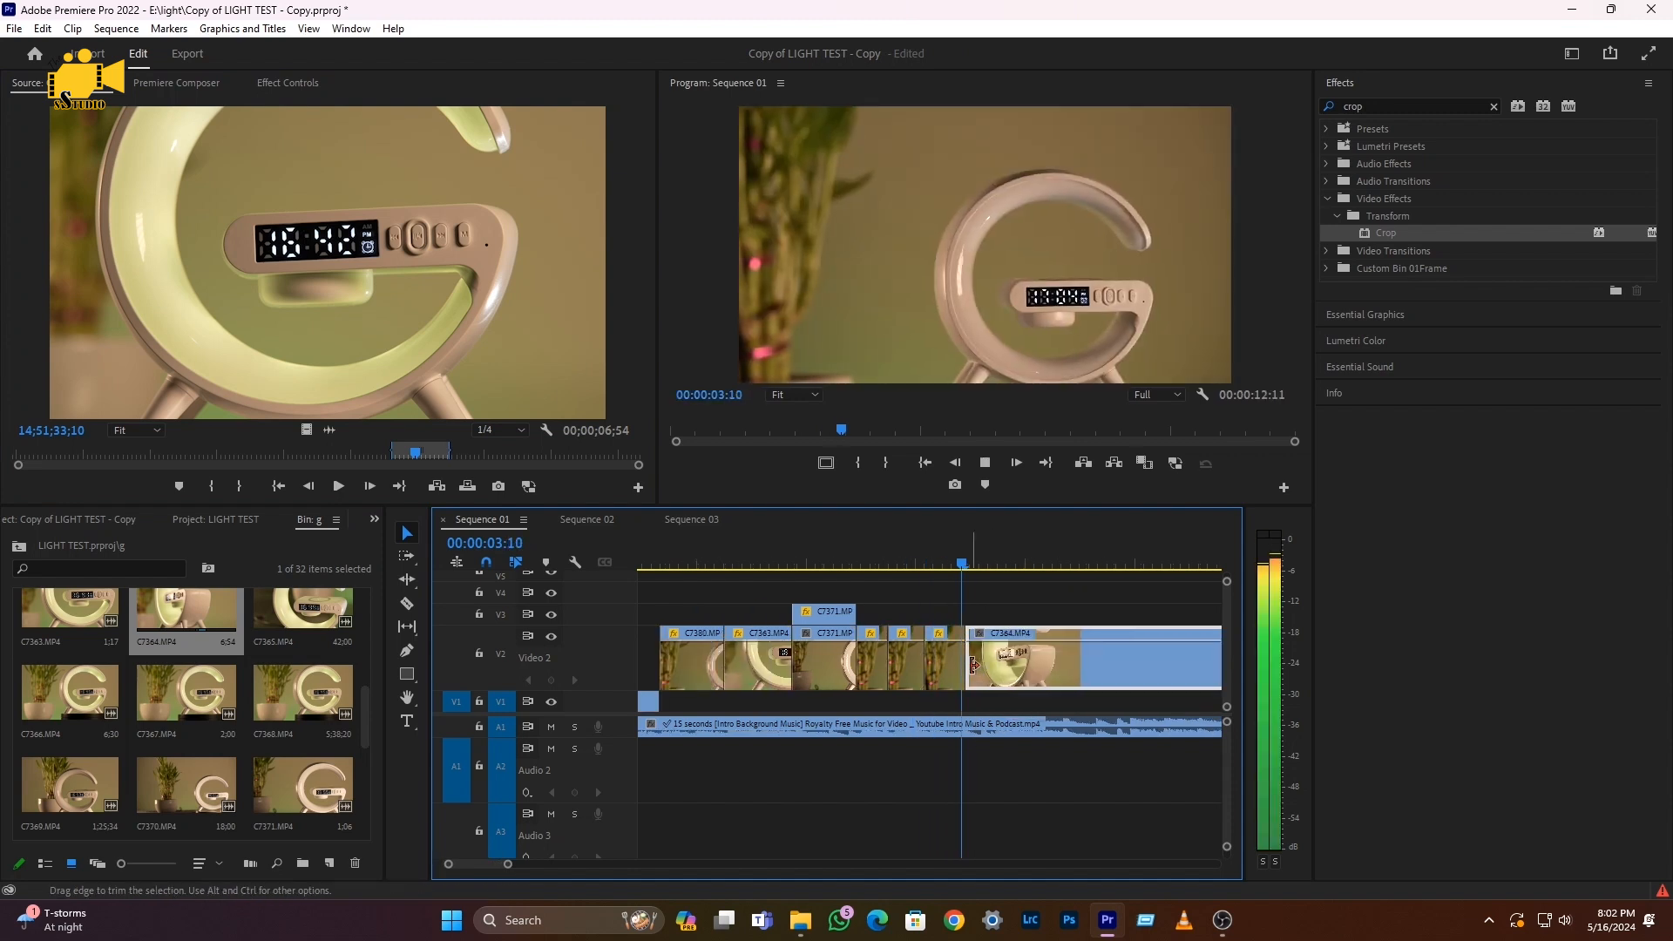
scroll(916, 594, "down", 2)
left_click(761, 558)
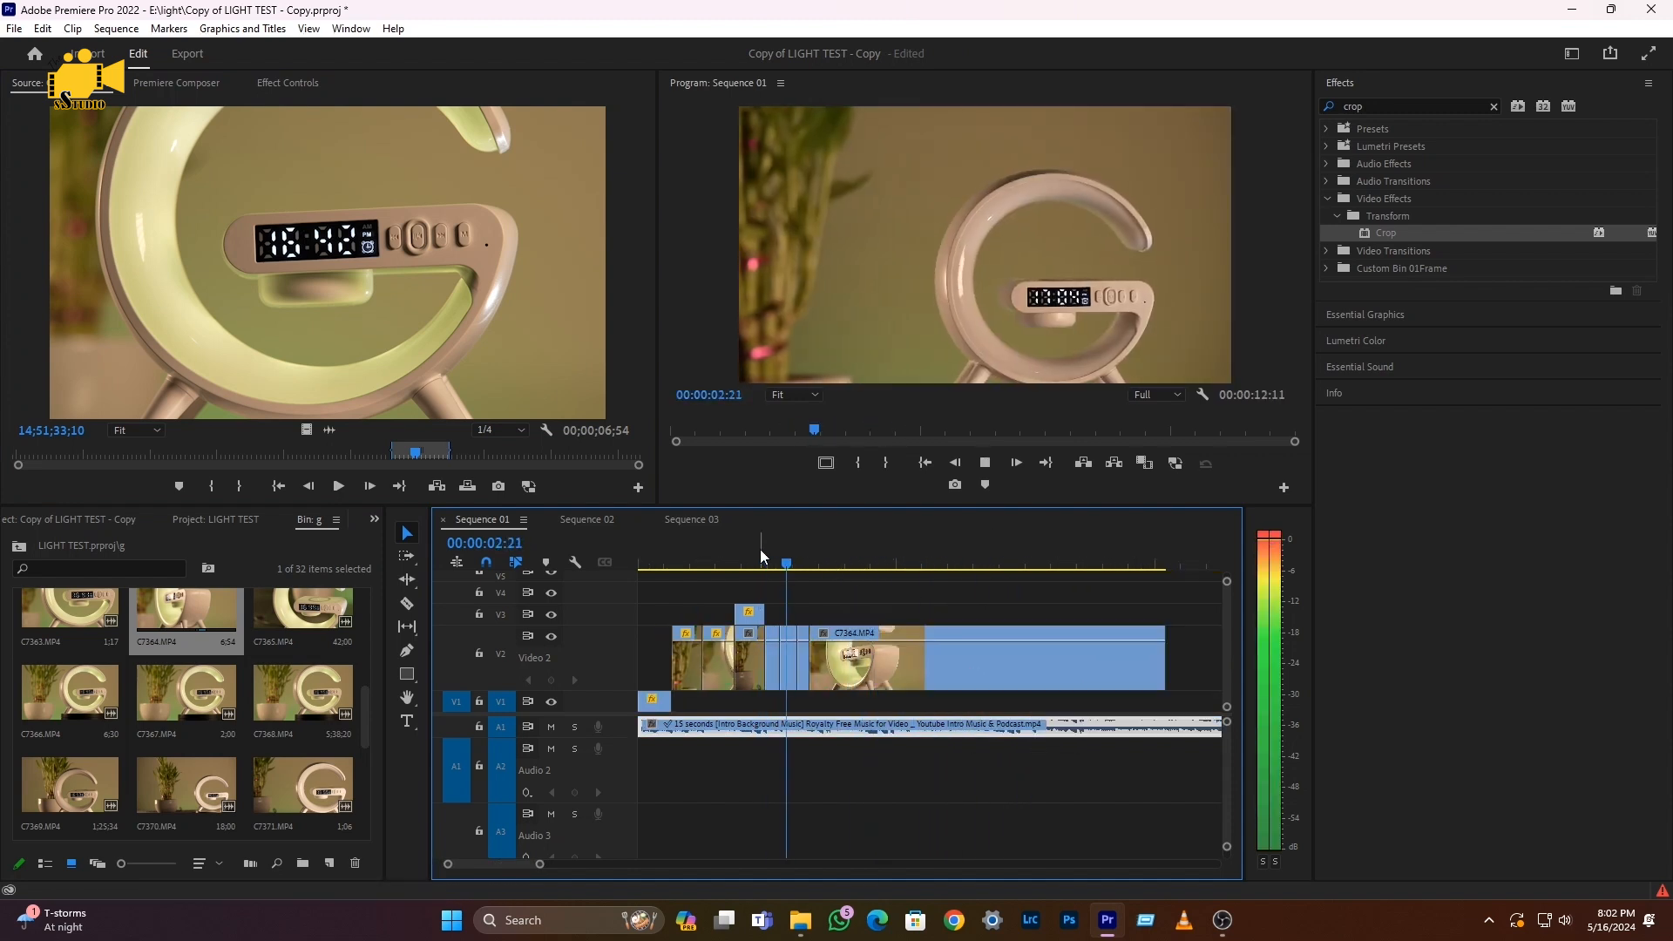
key("space")
left_click(837, 661)
right_click(837, 661)
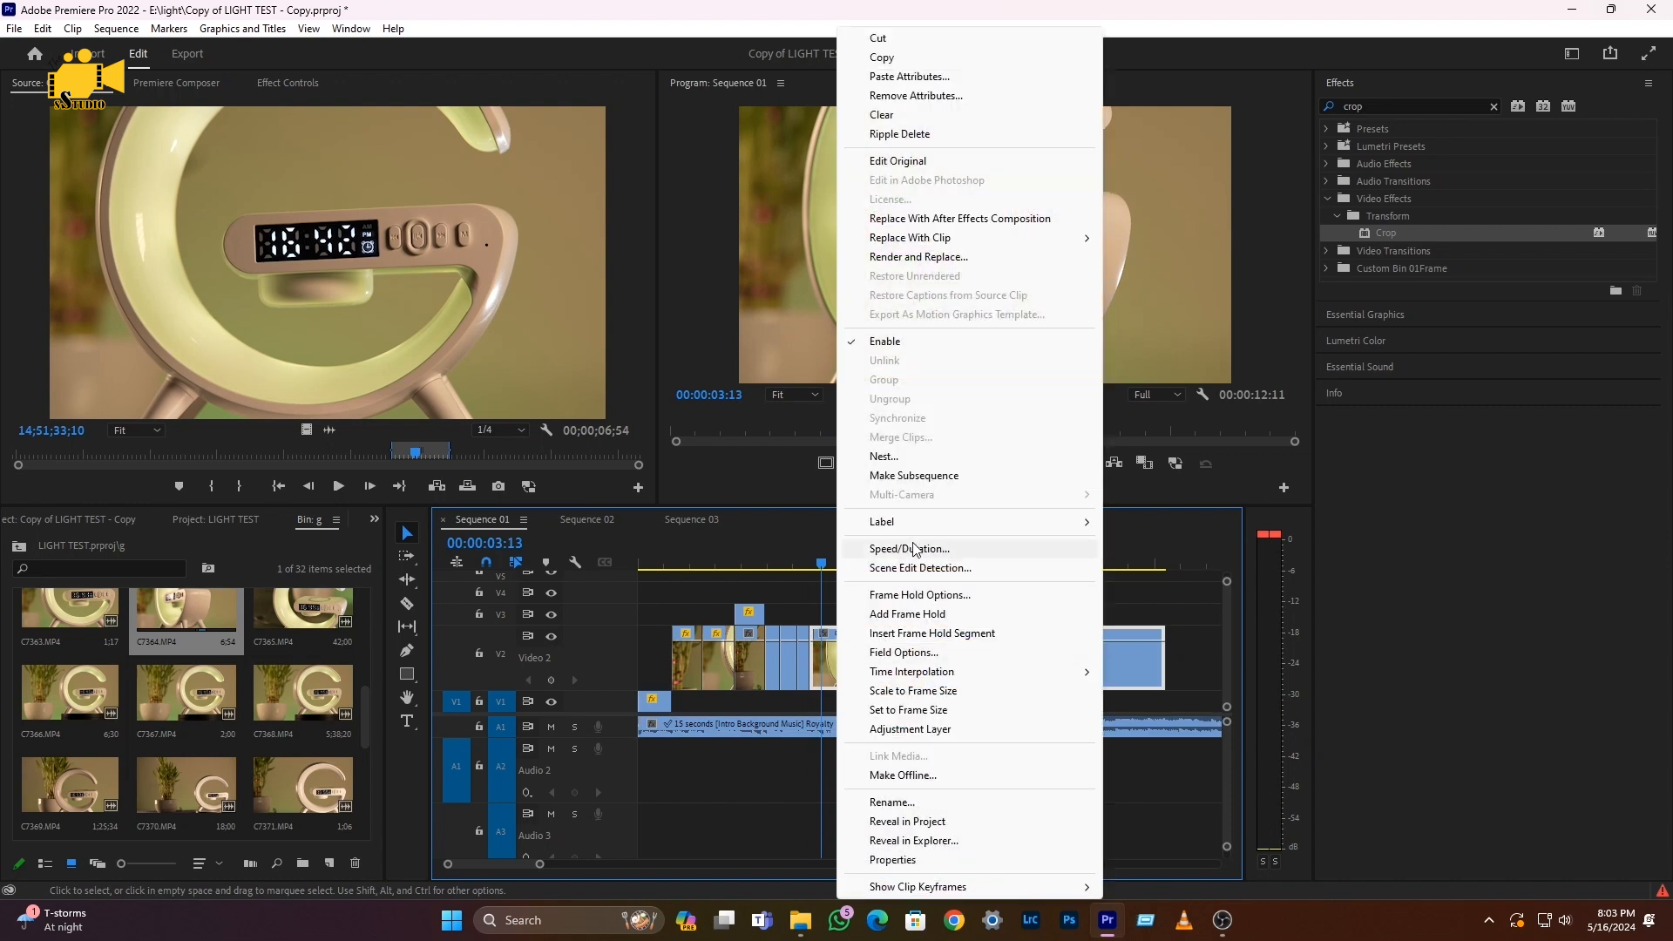
left_click(911, 550)
type("200")
key("Return")
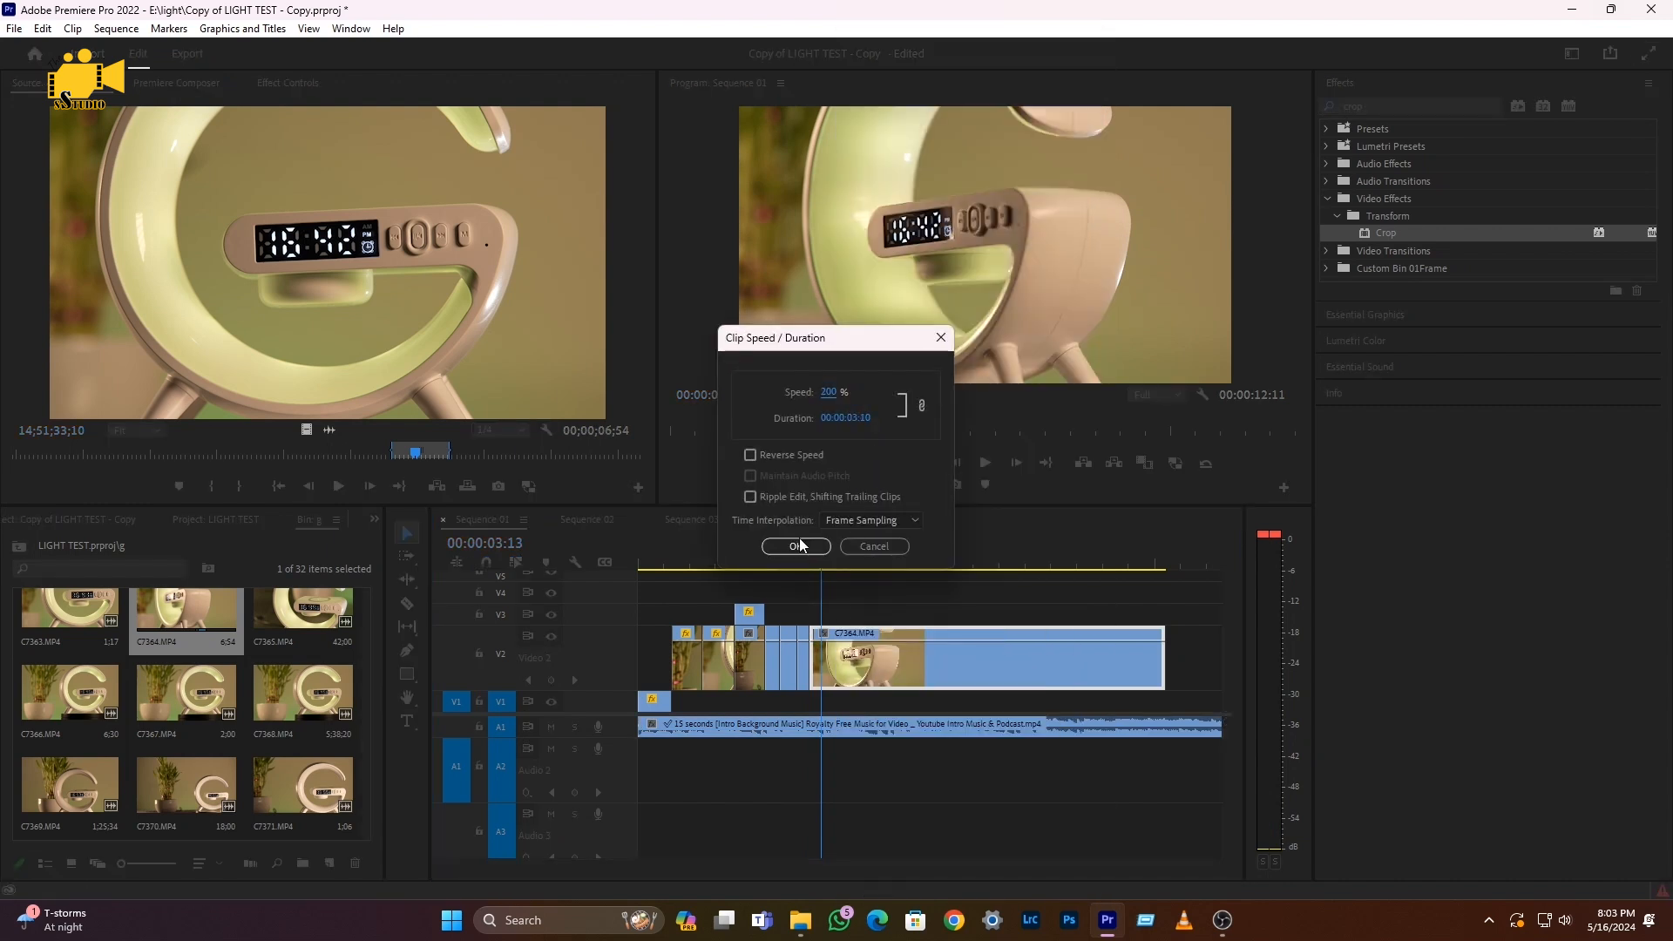
left_click(799, 546)
Split C7364.MP4 at 00:00:05:10, delete the first part and move the remaining part back to close the gap
left_click_drag(796, 557, 919, 550)
key("ctrl+k")
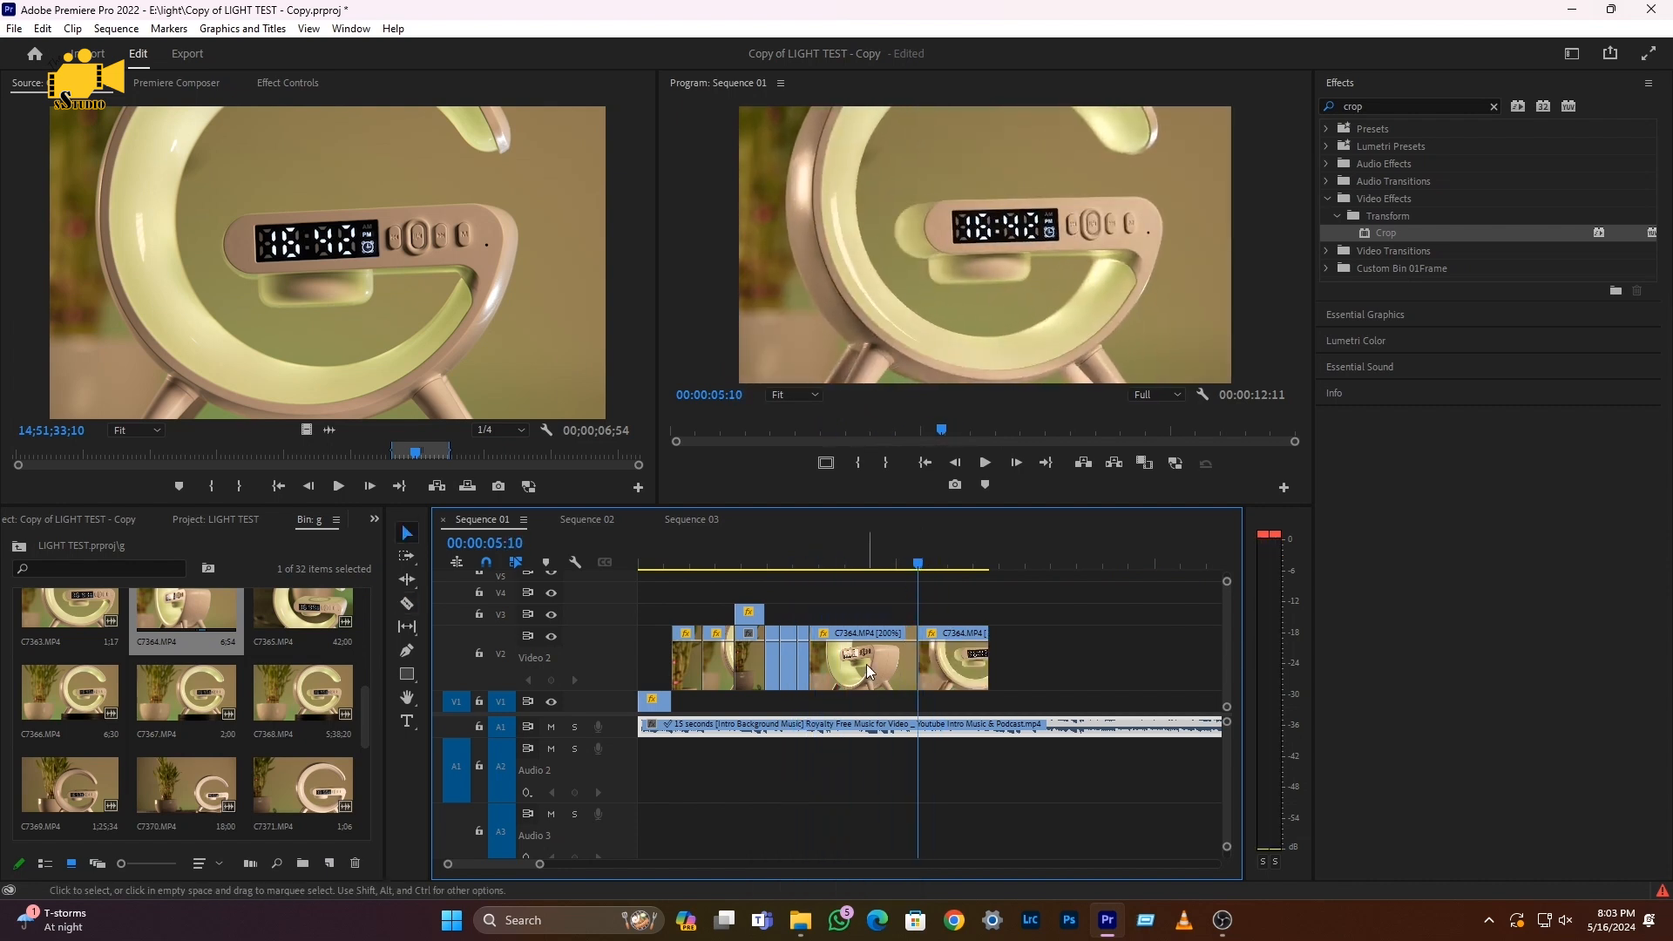
left_click(866, 669)
key("Delete")
left_click_drag(954, 671, 846, 671)
Cut the C7364.MP4 clip at 00:00:03:18 and delete the part after the cut
mouse_move(800, 552)
left_mouse_down()
mouse_move(842, 566)
mouse_move(806, 573)
left_mouse_up()
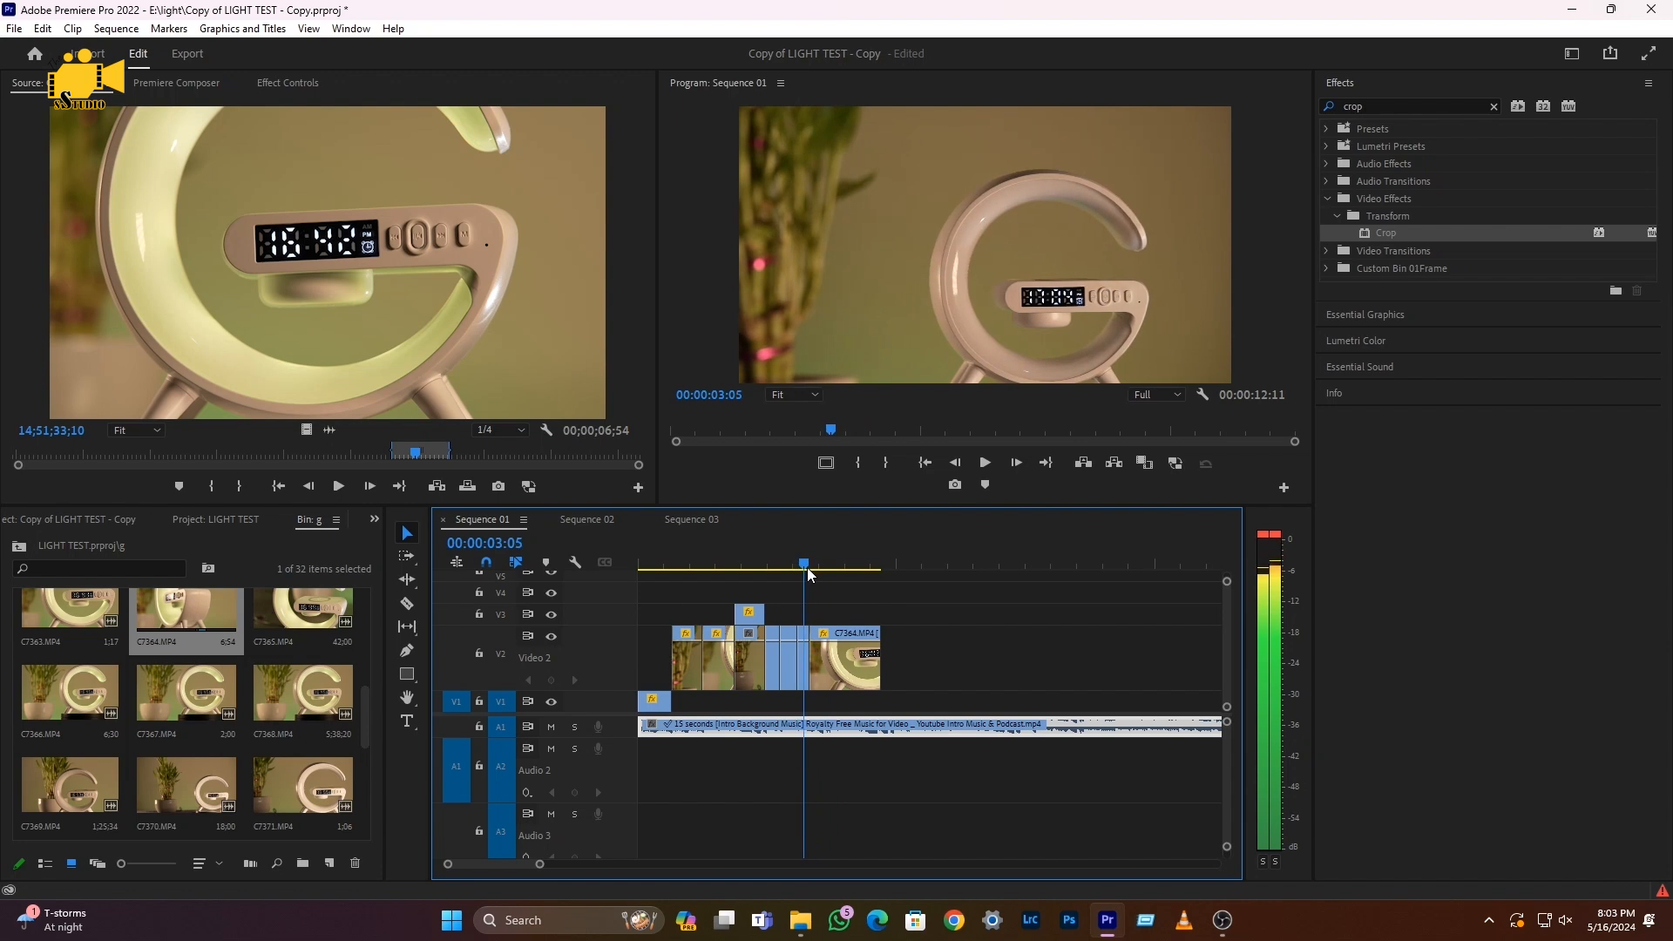
mouse_move(807, 567)
left_mouse_down()
mouse_move(826, 572)
mouse_move(777, 567)
mouse_move(831, 568)
left_mouse_up()
key("c")
left_click(832, 667)
key("v")
left_click(866, 667)
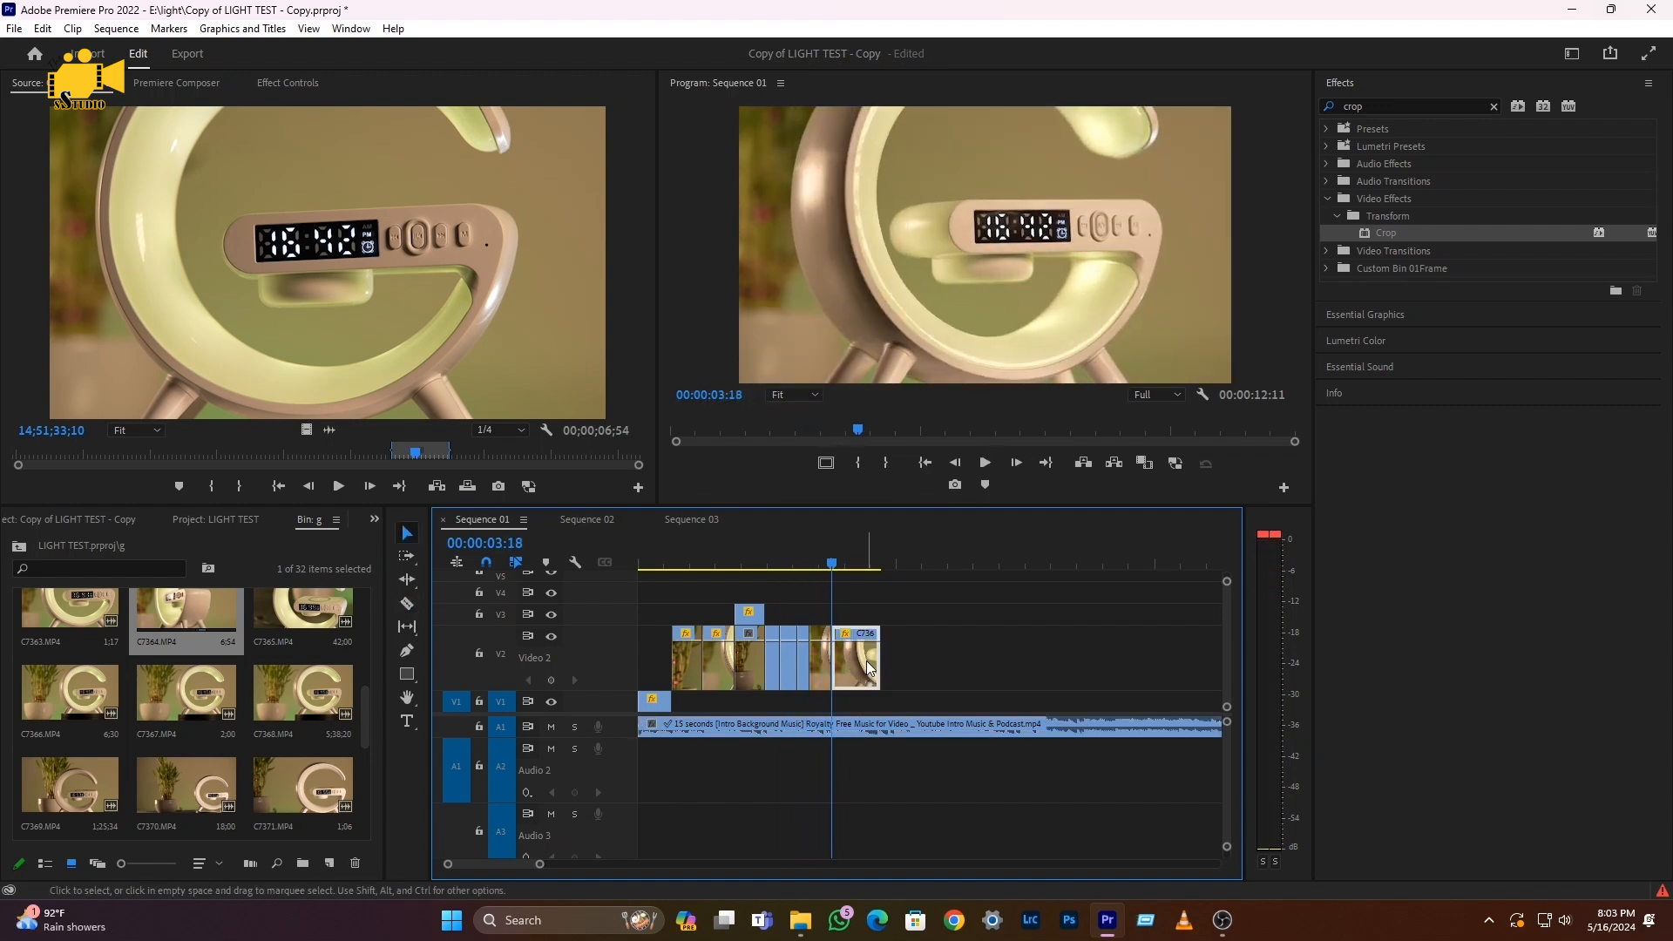
key("Delete")
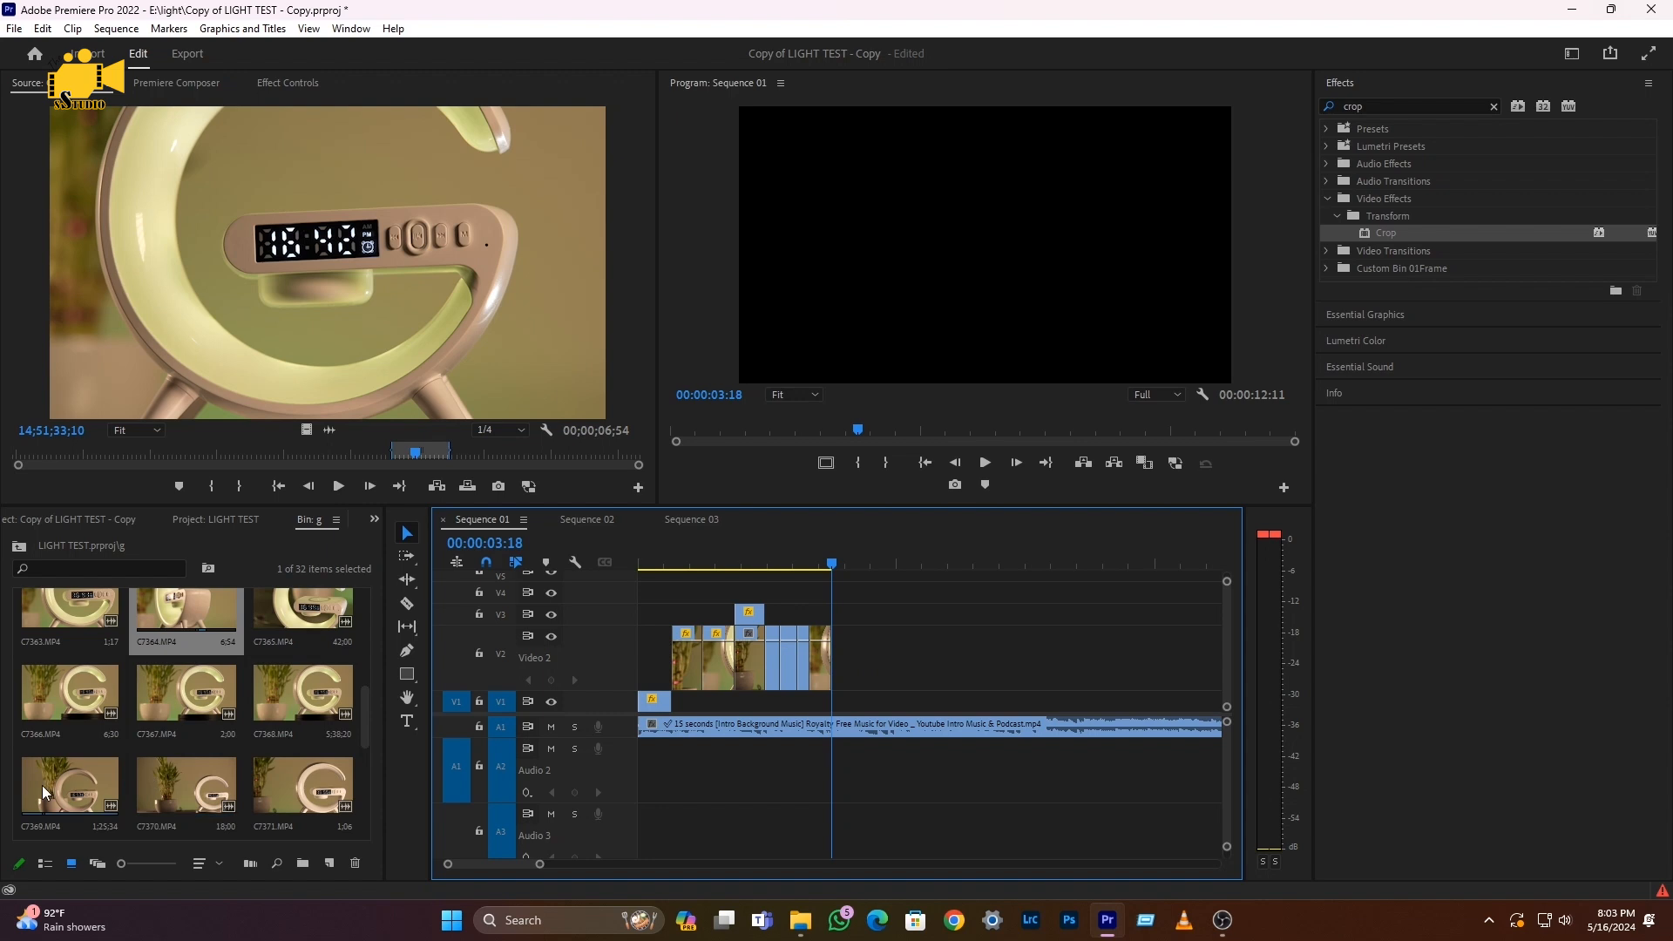
Place C7377.MP4 from the bin on Video 2 at 00:00:03:18, directly after the C7364.MP4 clip
scroll(82, 772, "down", 3)
double_click(187, 694)
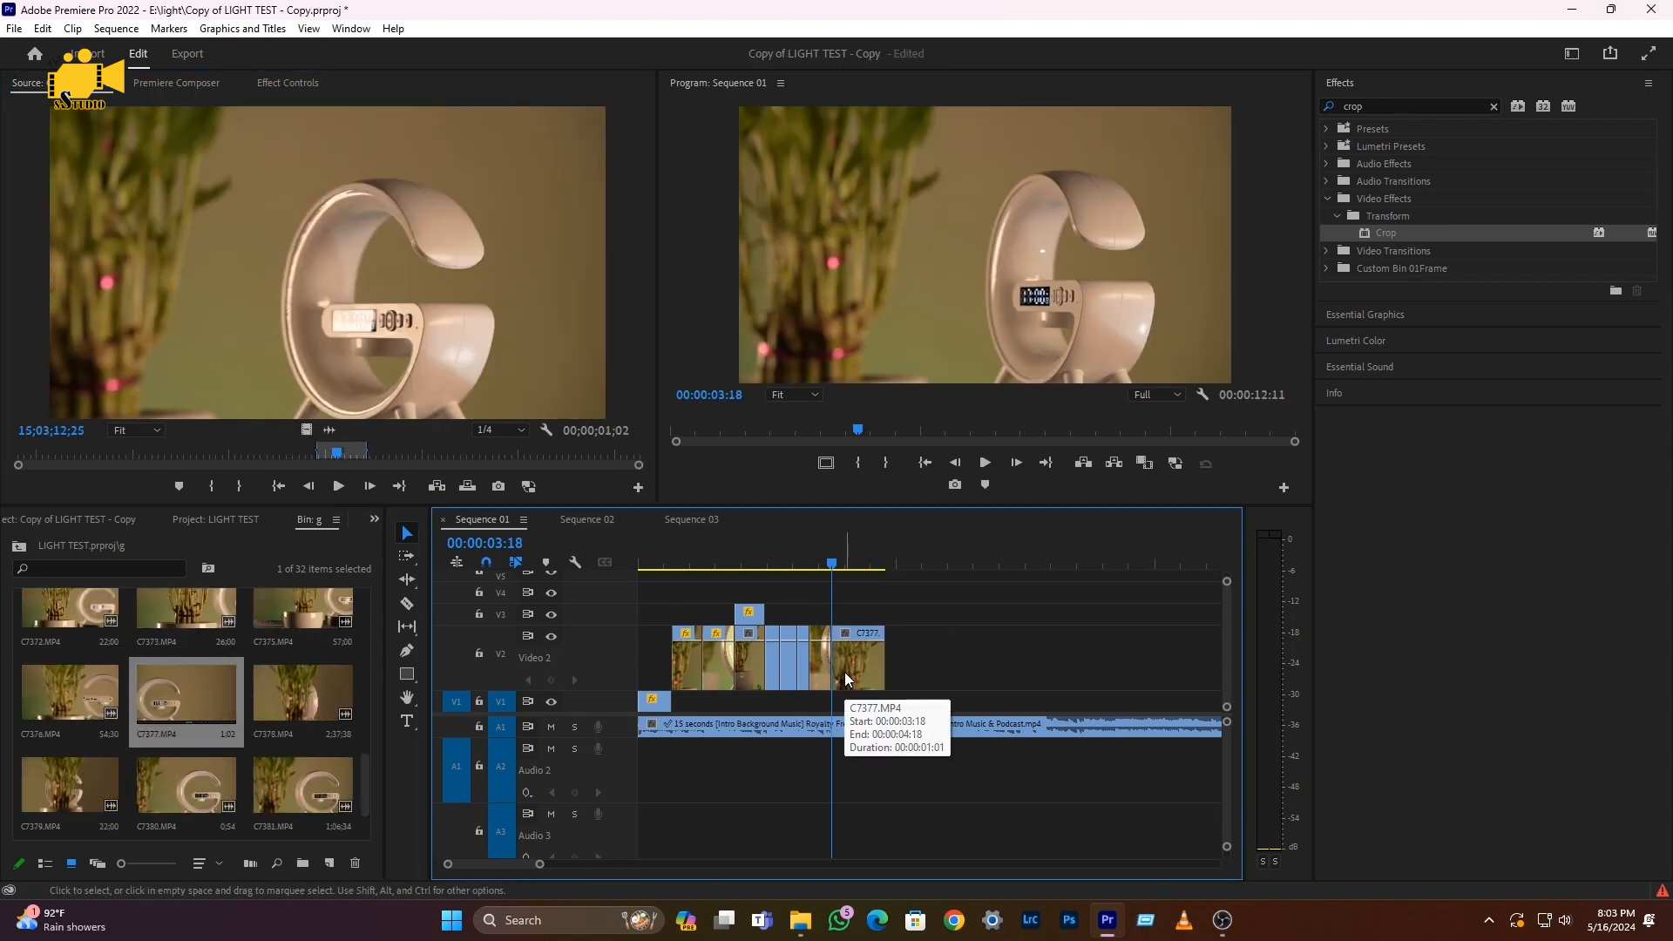
left_click_drag(218, 689, 844, 684)
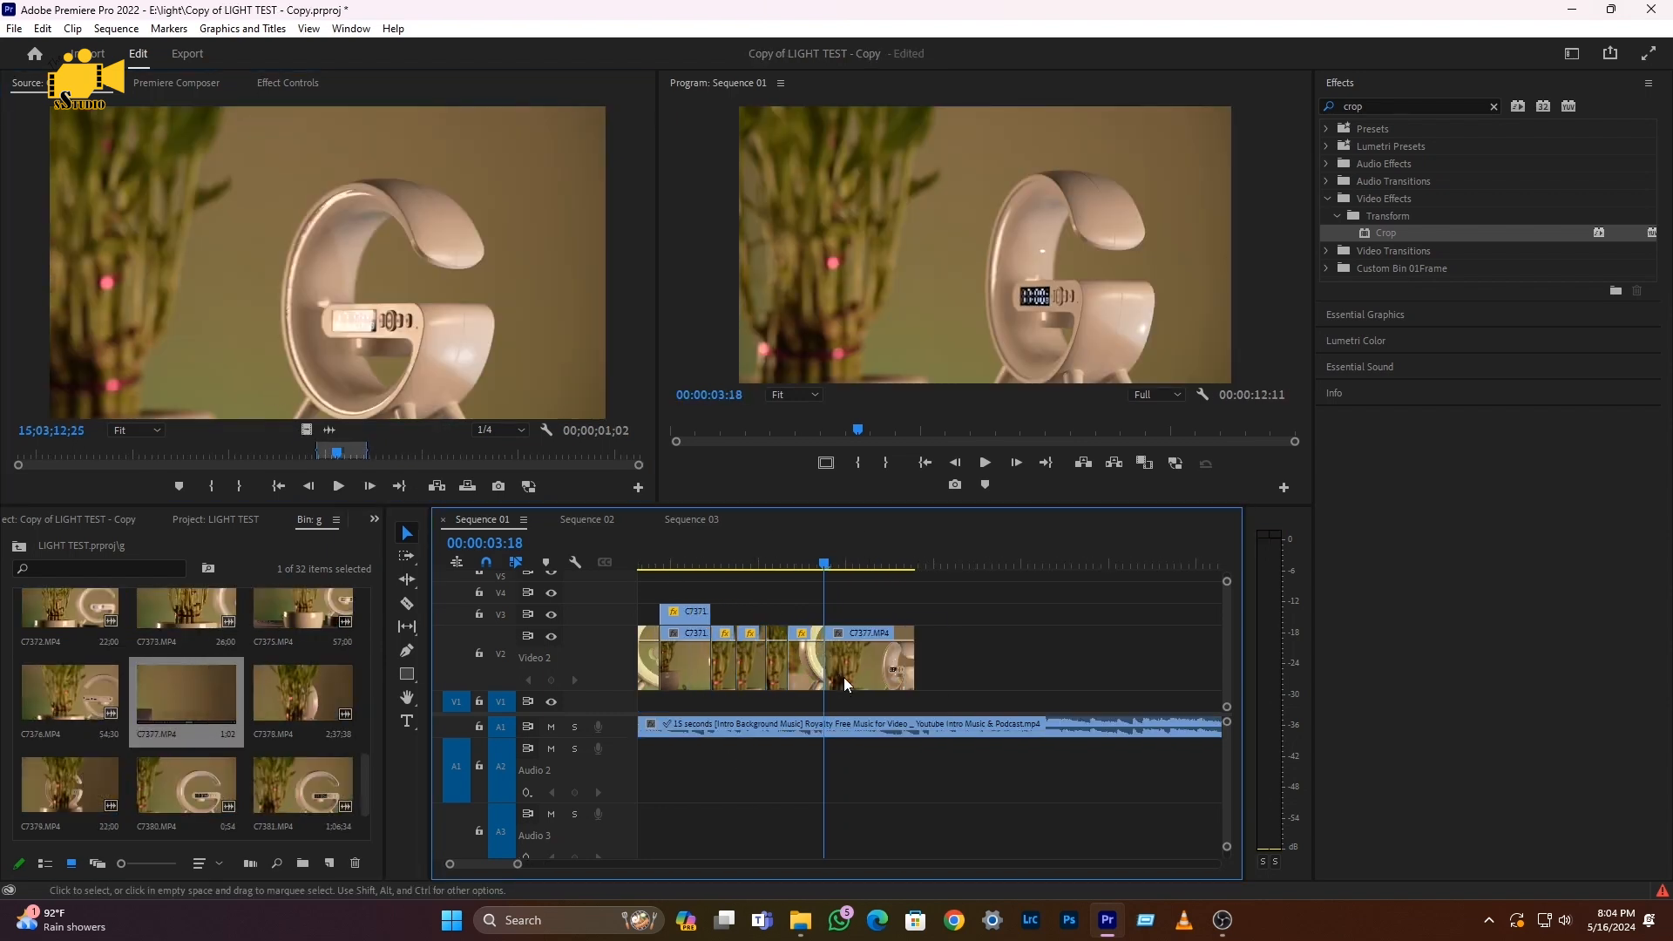
Review C7377.MP4, show its Time Remapping speed keyframes and raise the whole clip's speed to roughly double
left_click(811, 562)
key("space")
left_click(825, 556)
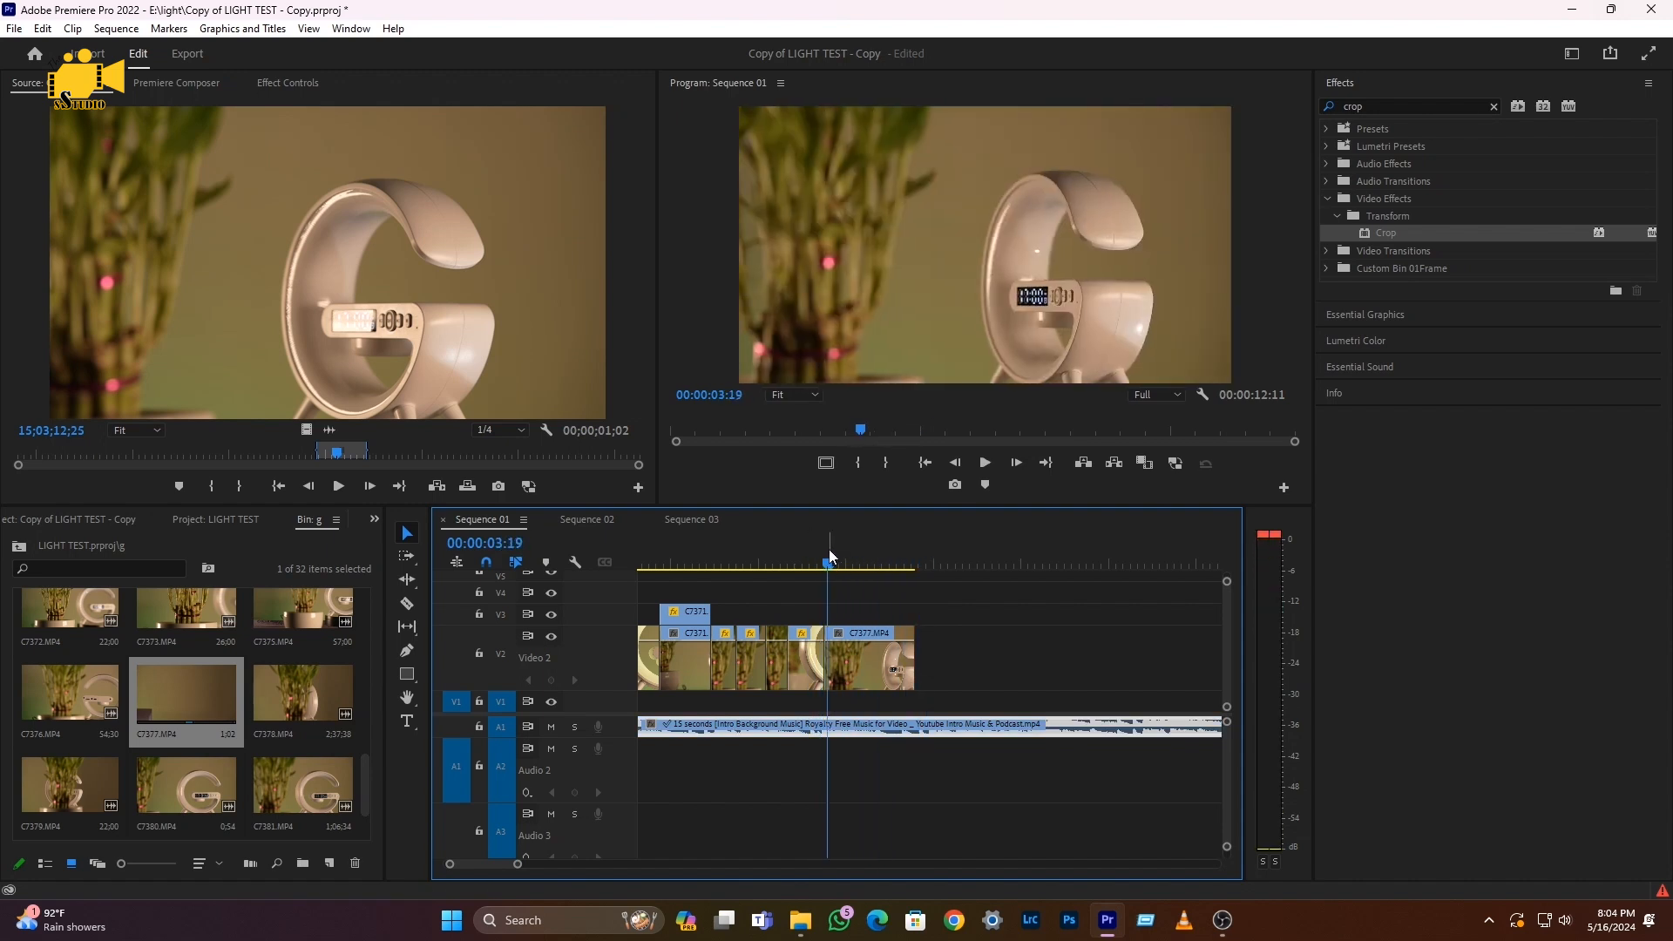
key("space")
key("space")
left_click(882, 669)
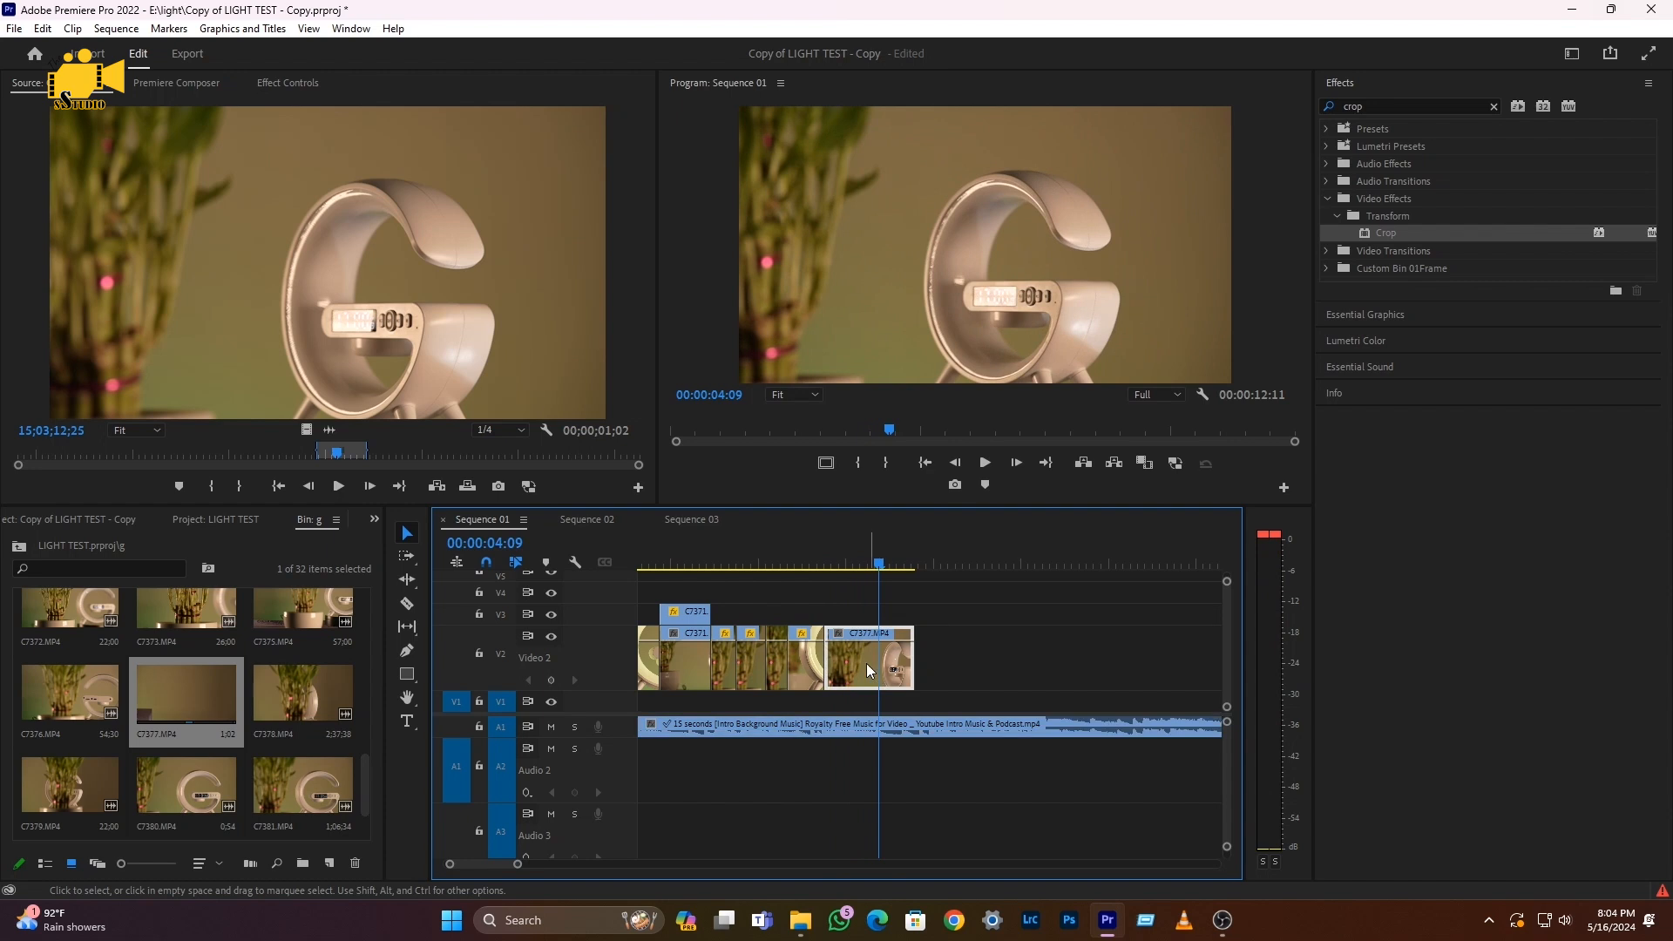
right_click(861, 662)
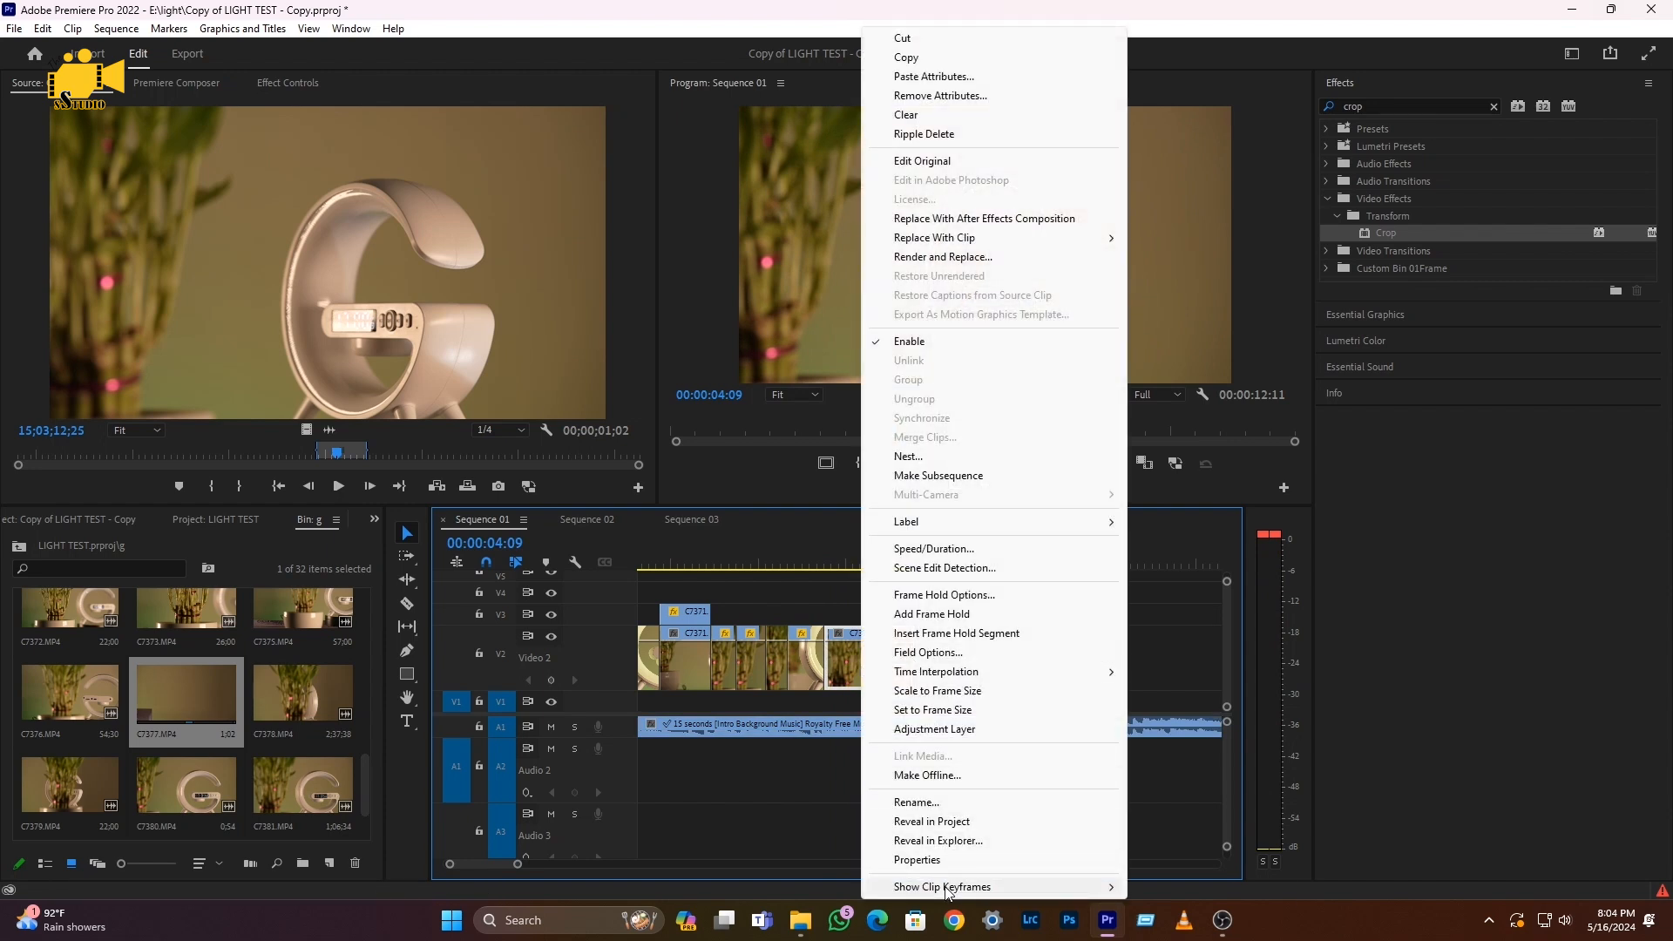
mouse_move(958, 887)
mouse_move(1242, 926)
left_click(1325, 925)
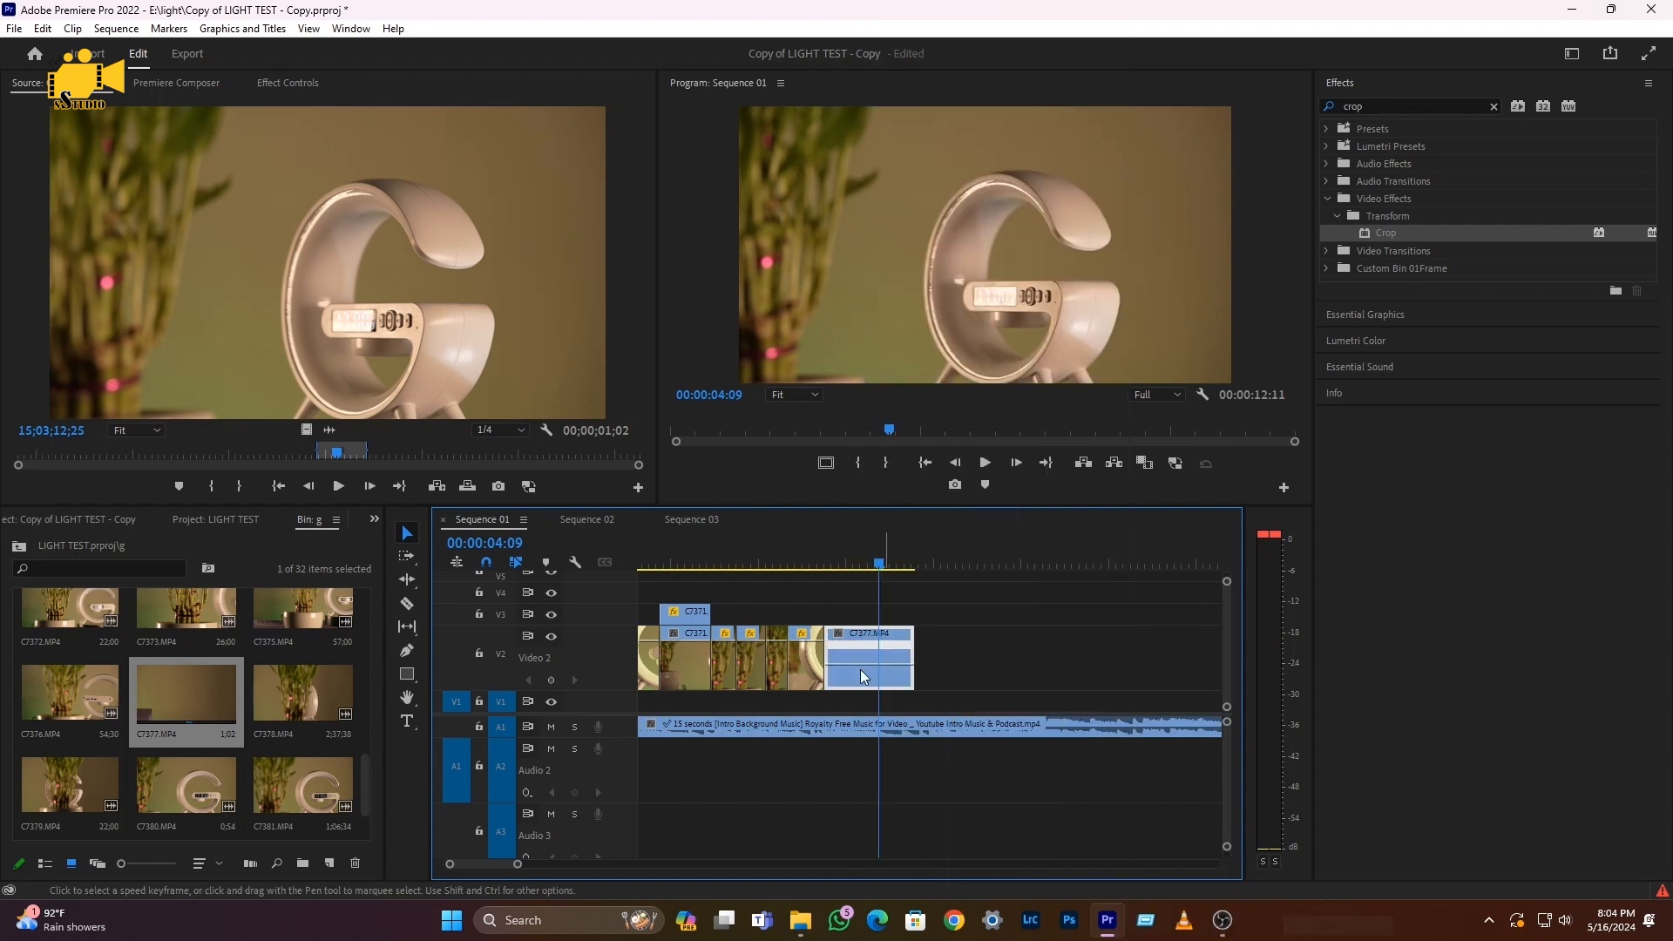
left_click_drag(841, 661, 867, 655)
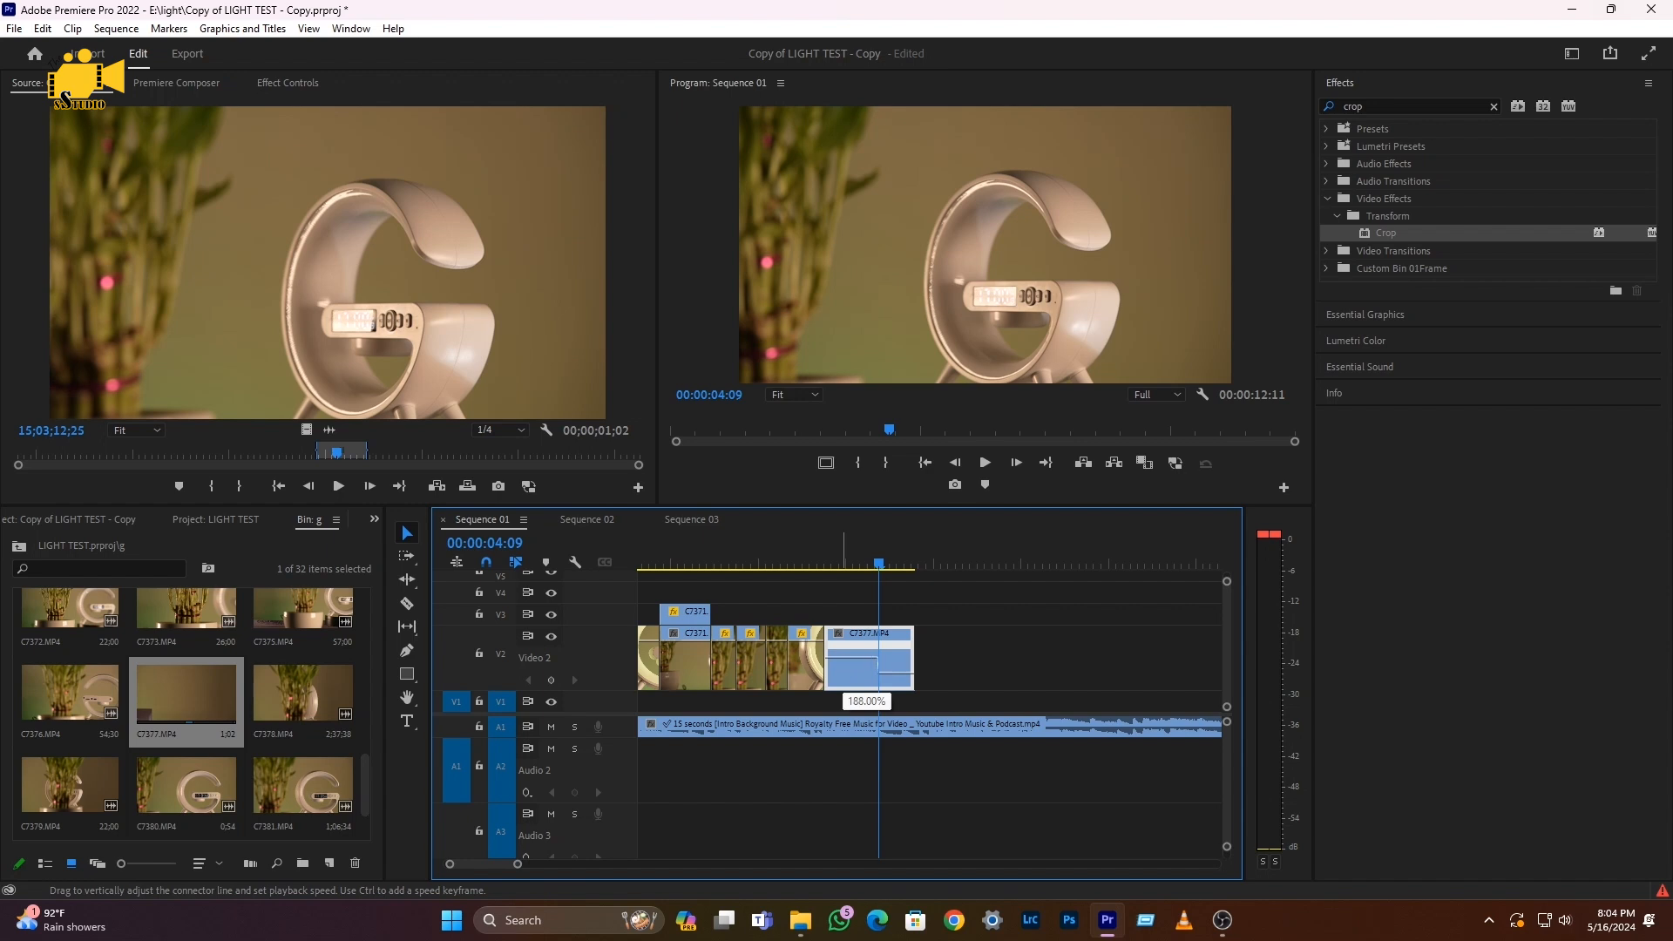
left_click_drag(867, 655, 867, 655)
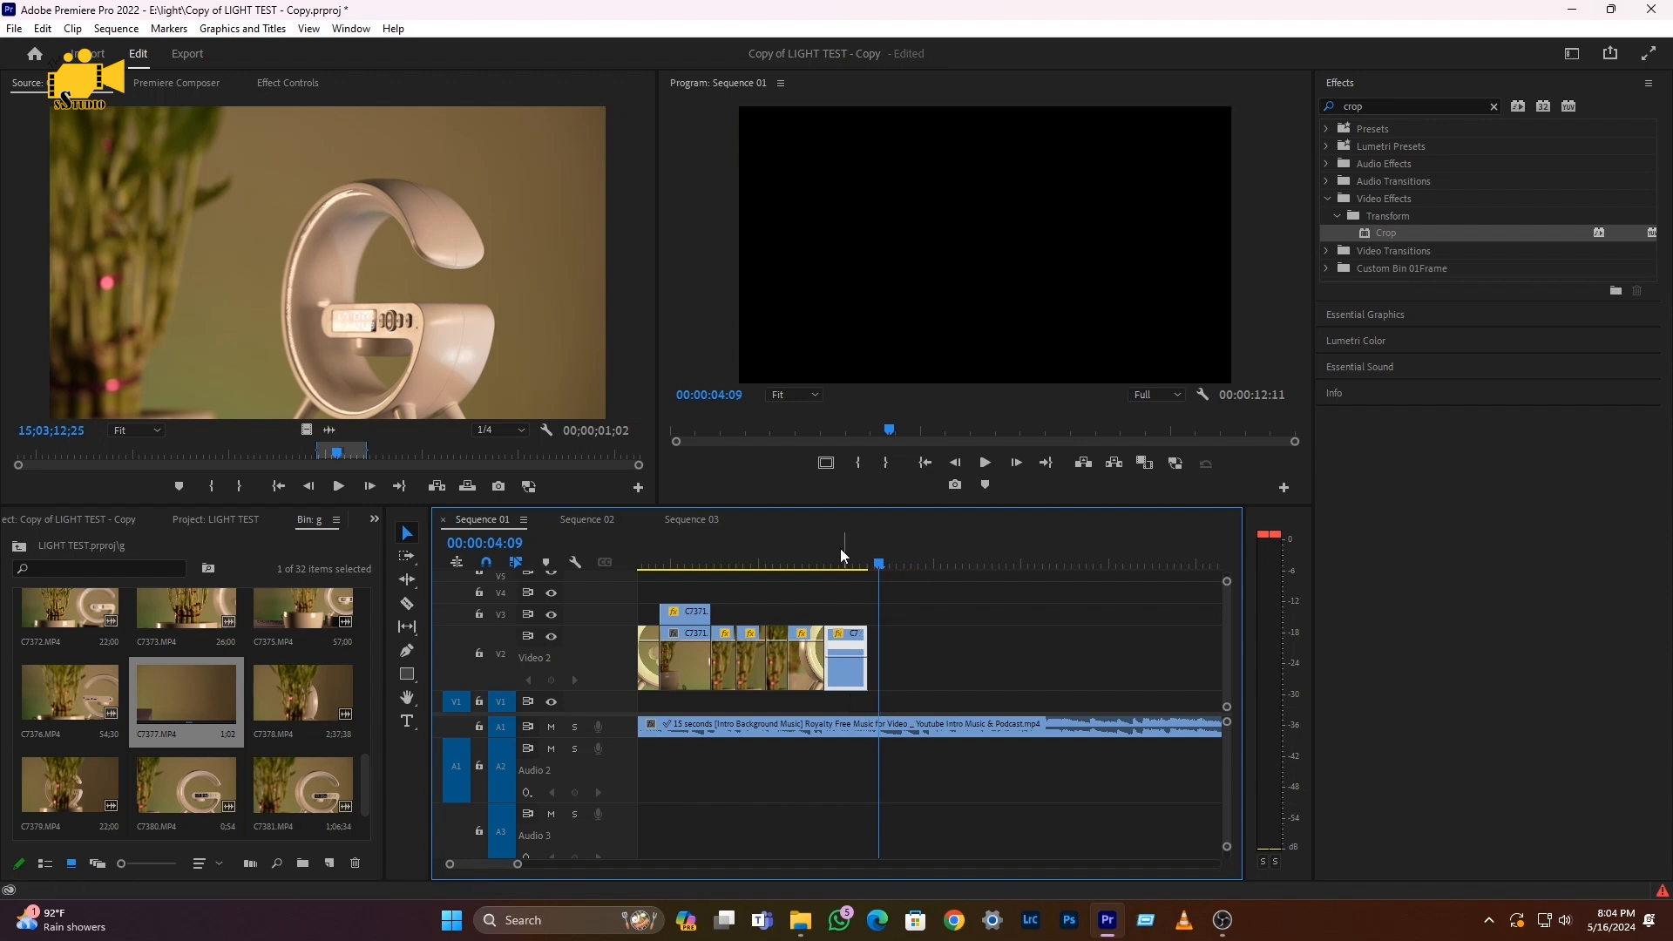
Add a speed keyframe to C7377.MP4 at about 00:00:04:00 and lower the playback speed after it
left_click(819, 562)
key("space")
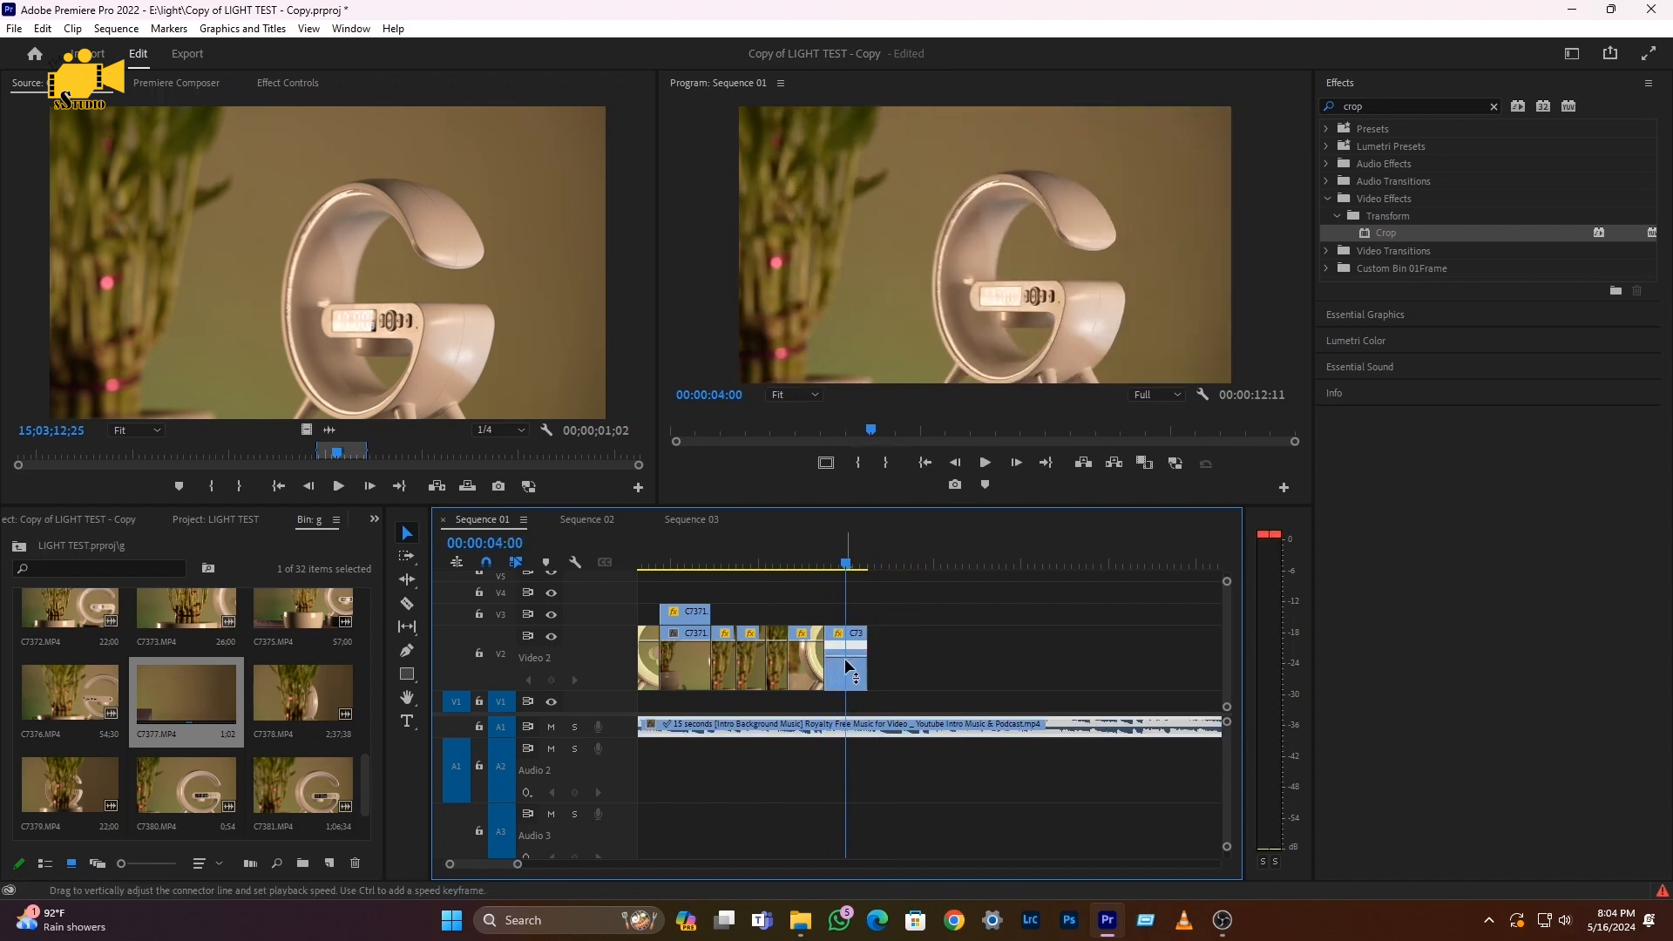
key("p")
left_click(845, 664)
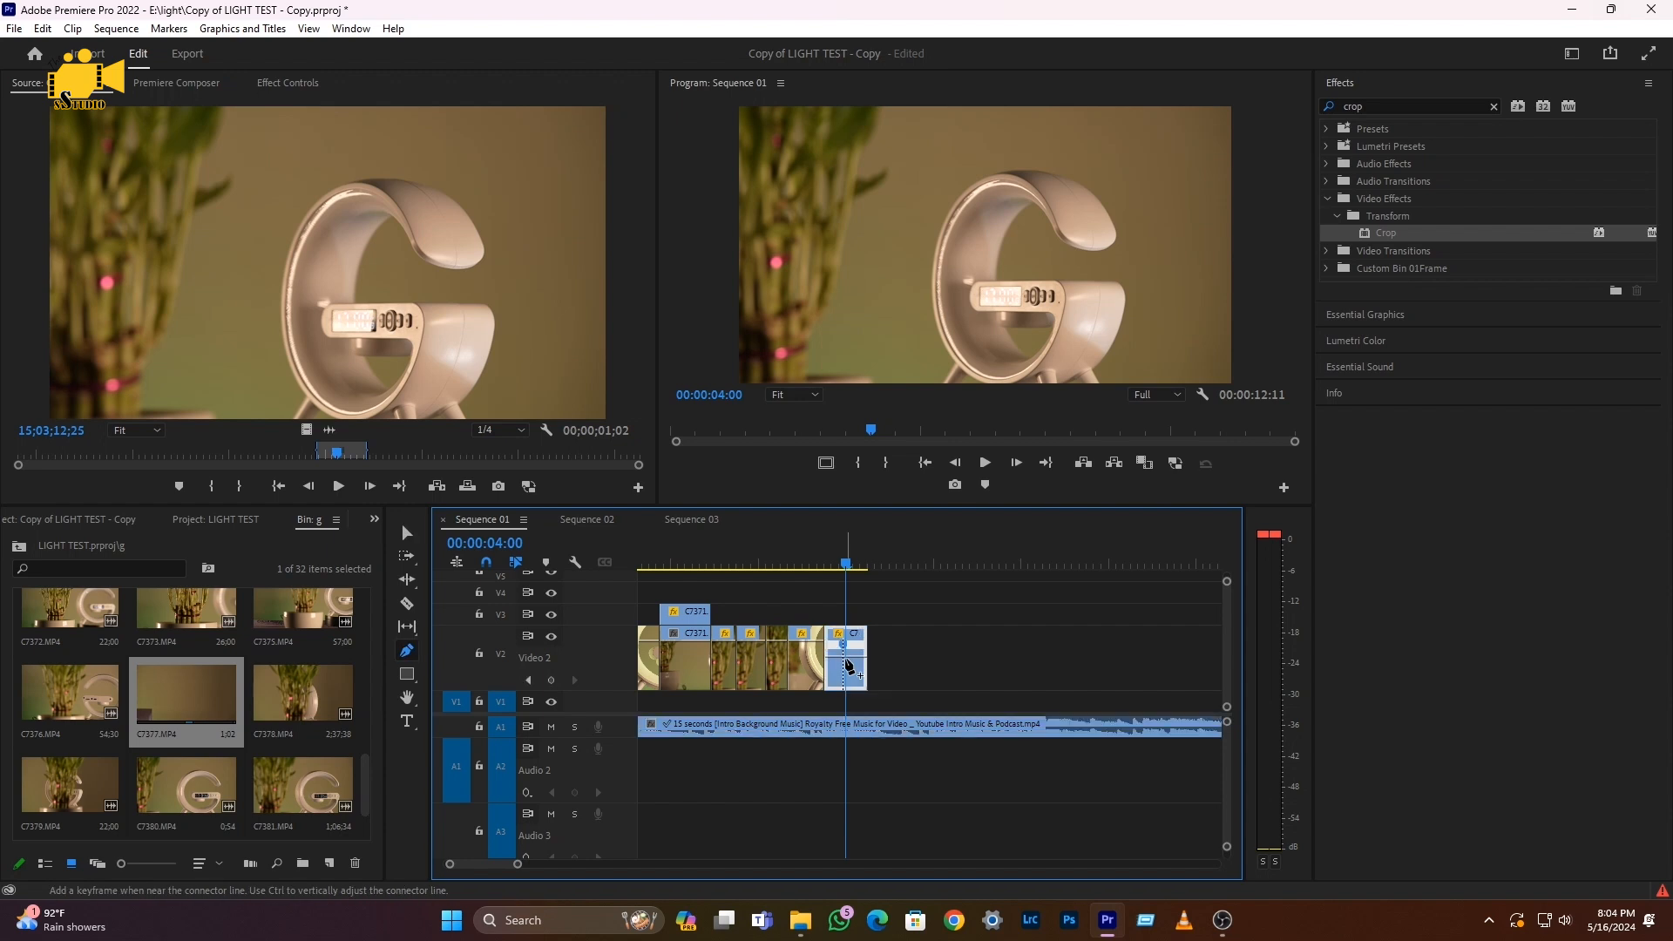
key("v")
left_click_drag(861, 667, 860, 799)
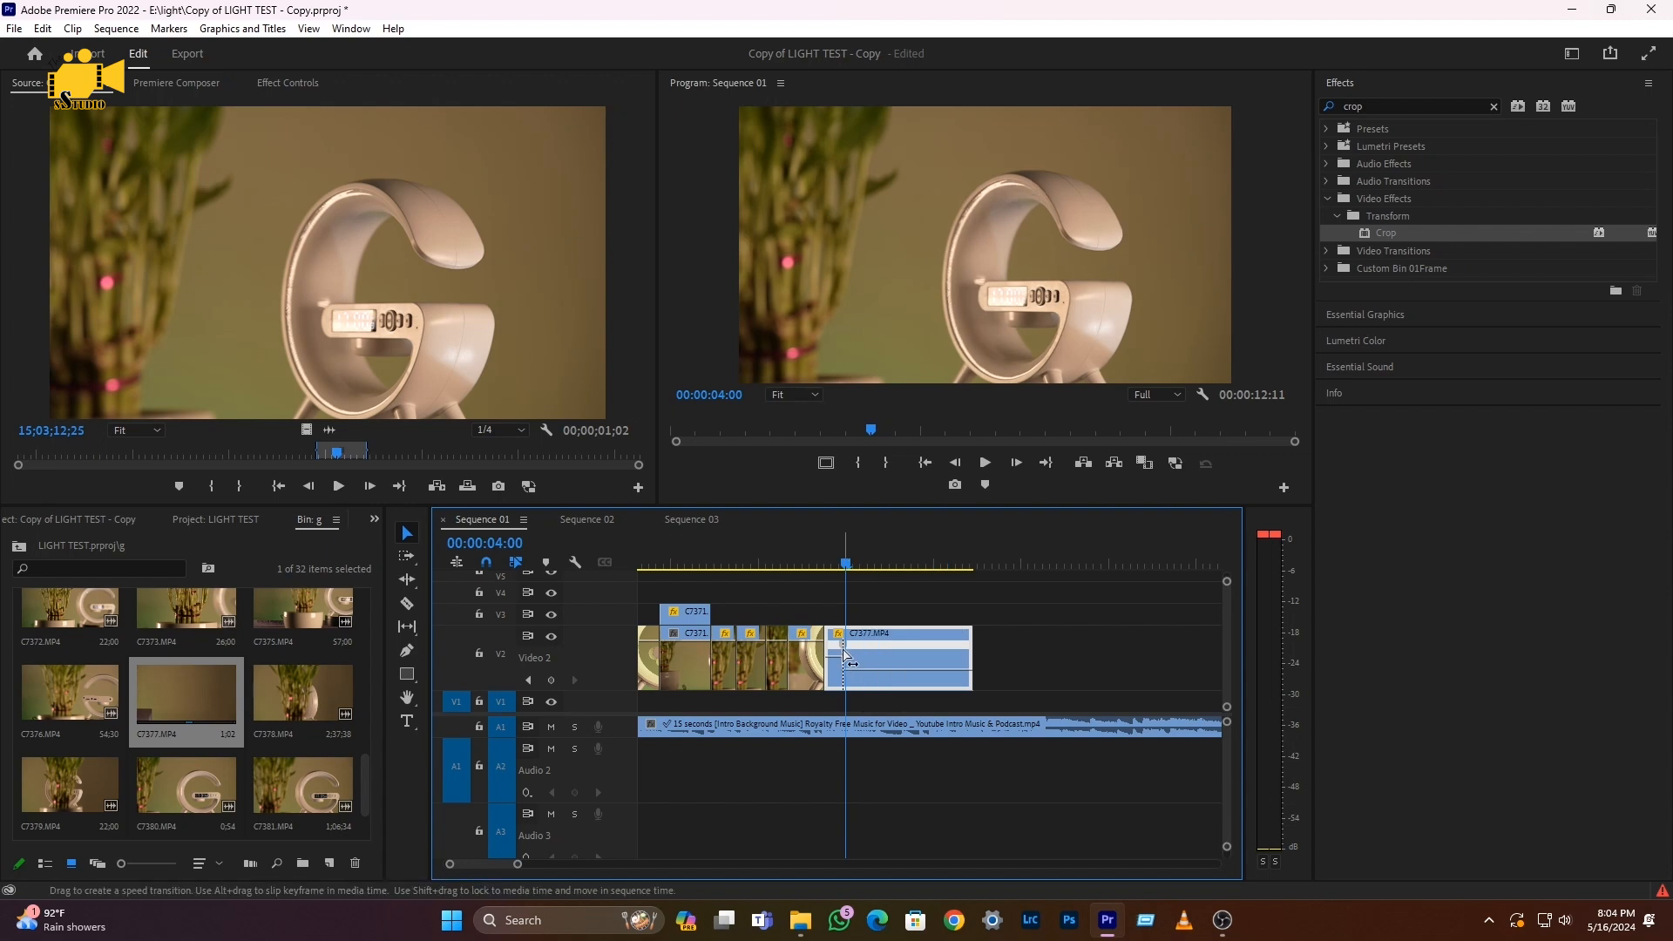
Spread the C7377.MP4 speed keyframe into a short gradual ramp and smooth its easing curve
left_click_drag(851, 660, 858, 662)
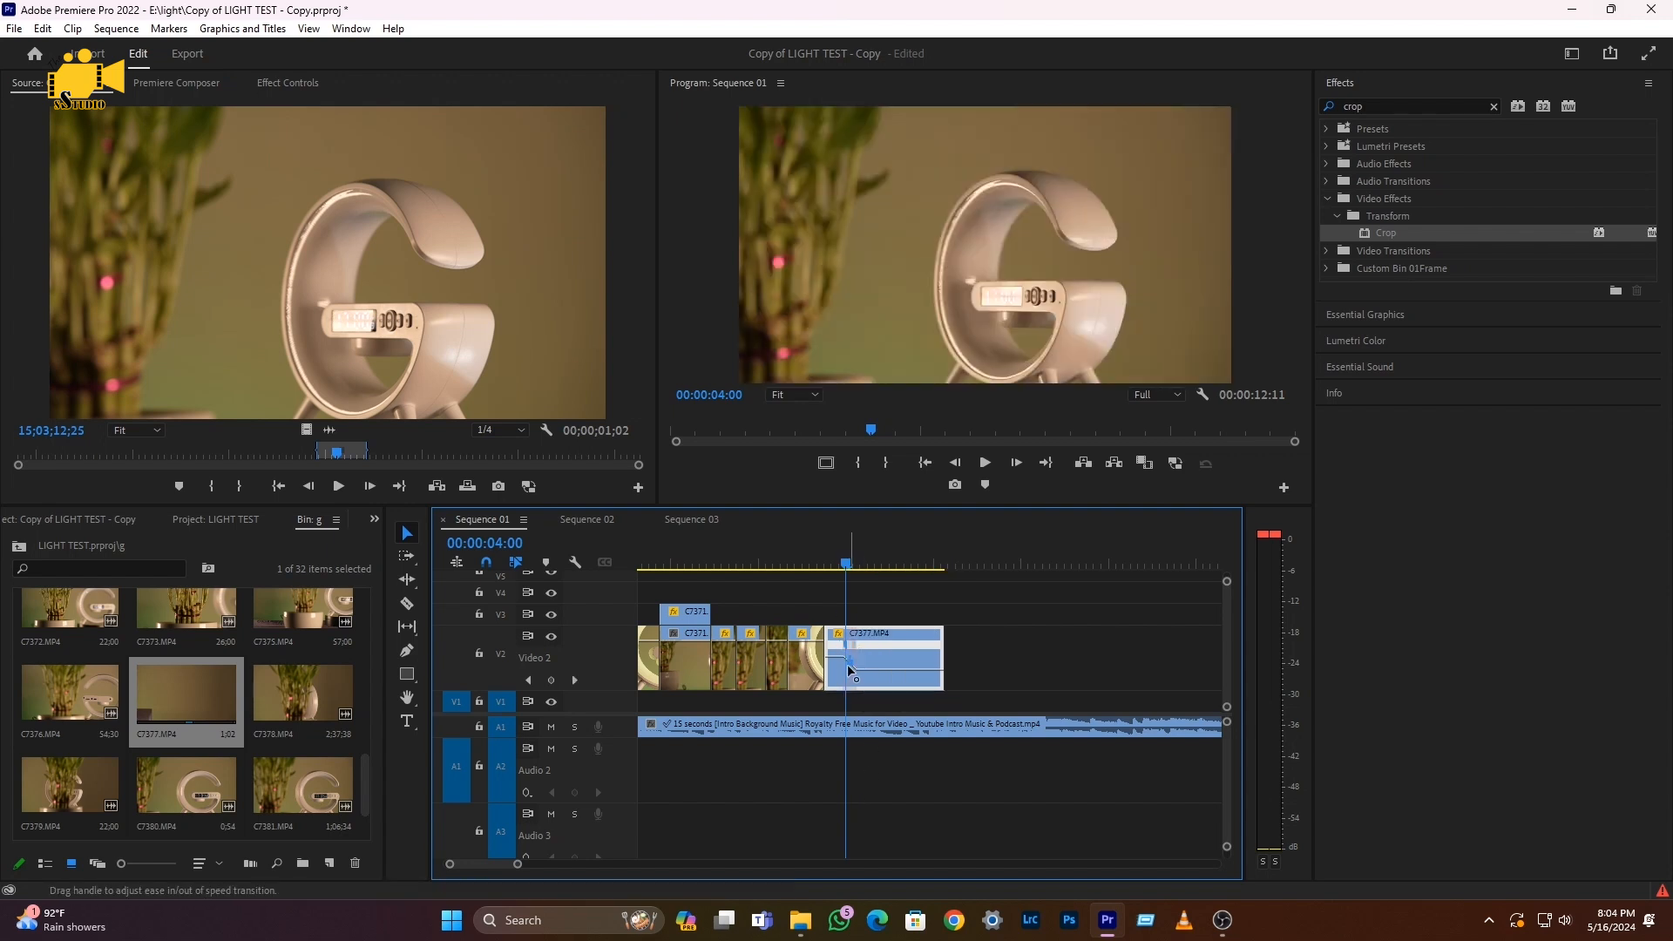
scroll(858, 682, "up", 2)
scroll(1001, 681, "up", 3)
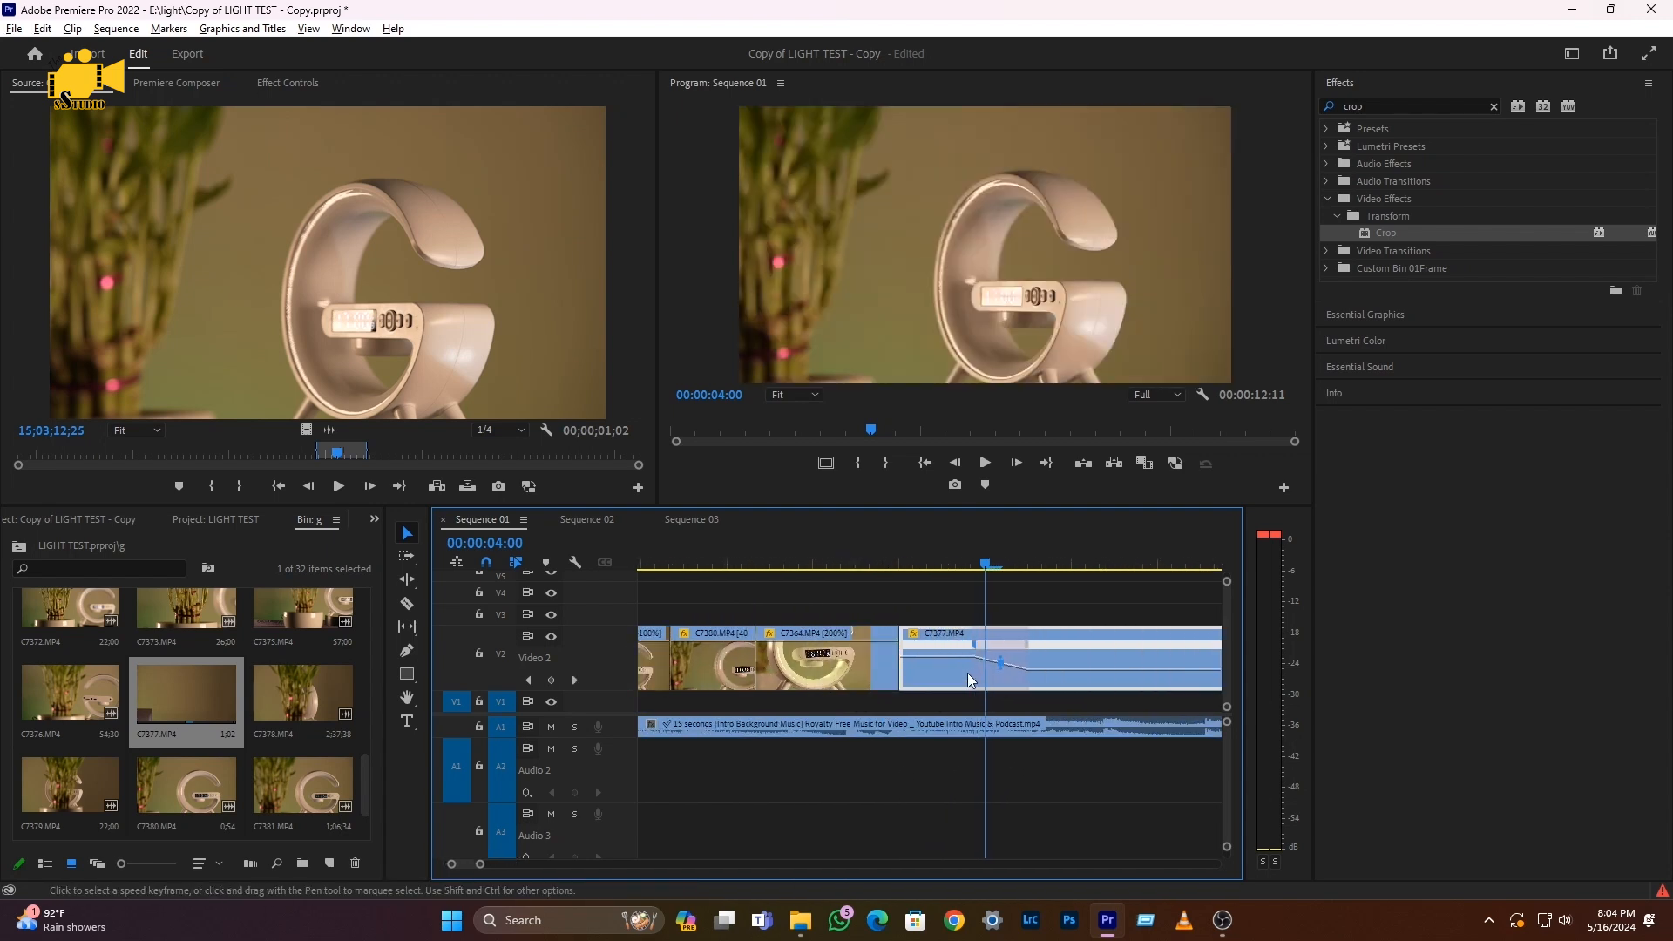
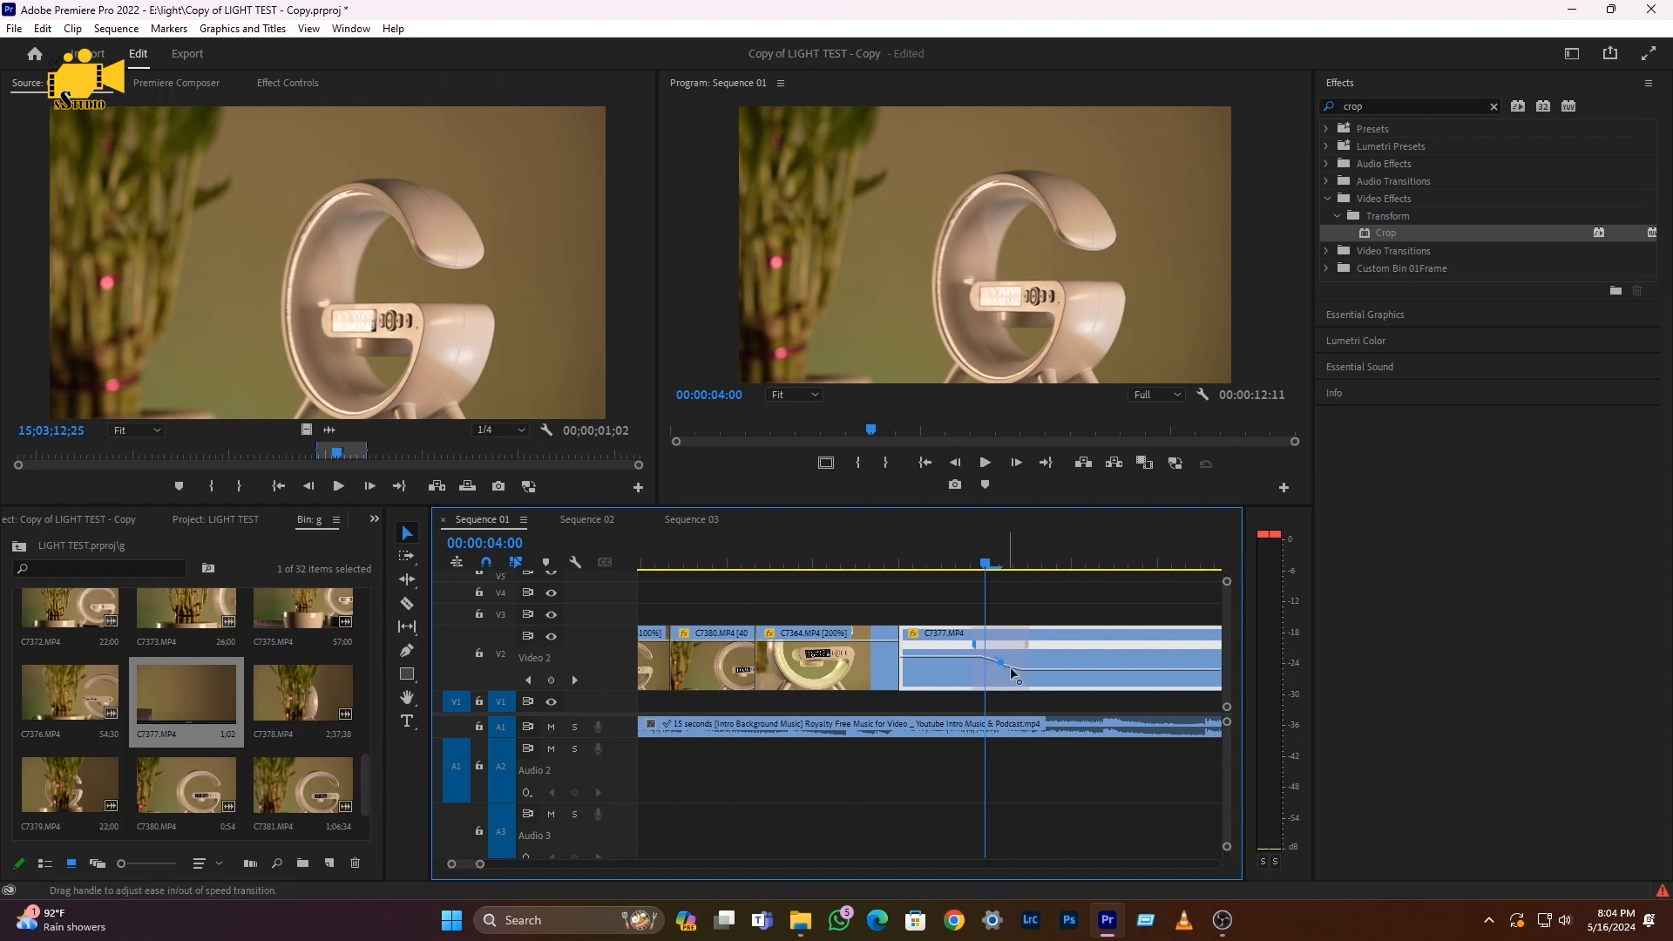
Play back the speed ramp and remove the end of the C7377.MP4 clip after 00:00:04:22
scroll(1011, 666, "down", 2)
scroll(1010, 666, "down", 2)
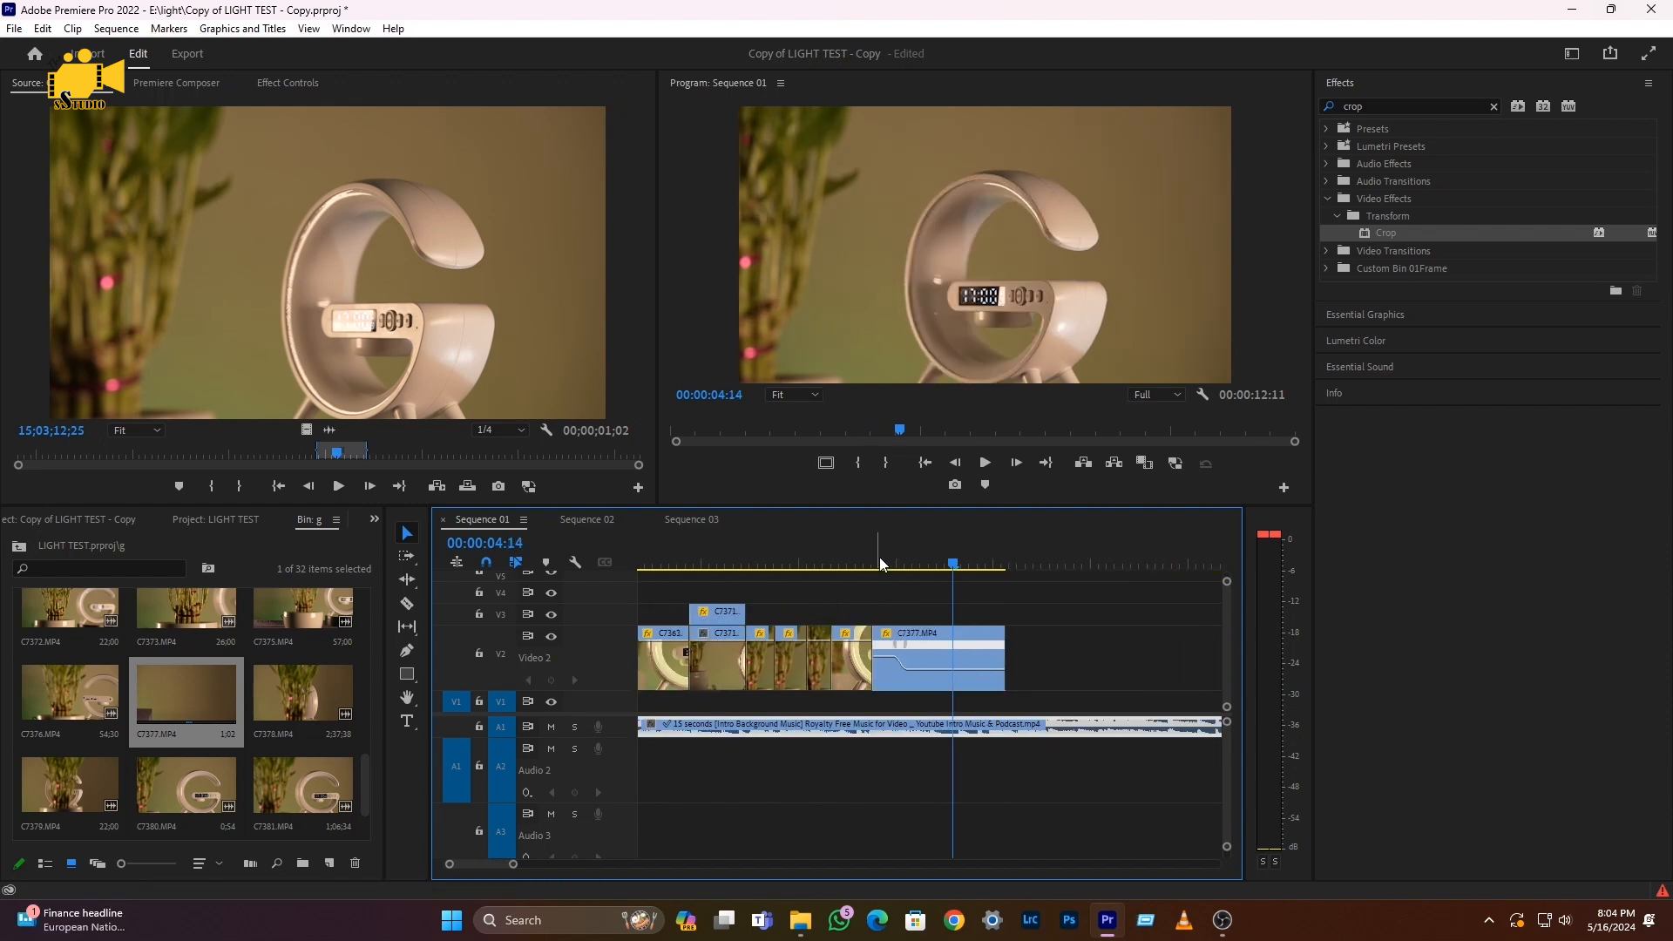
left_click(866, 566)
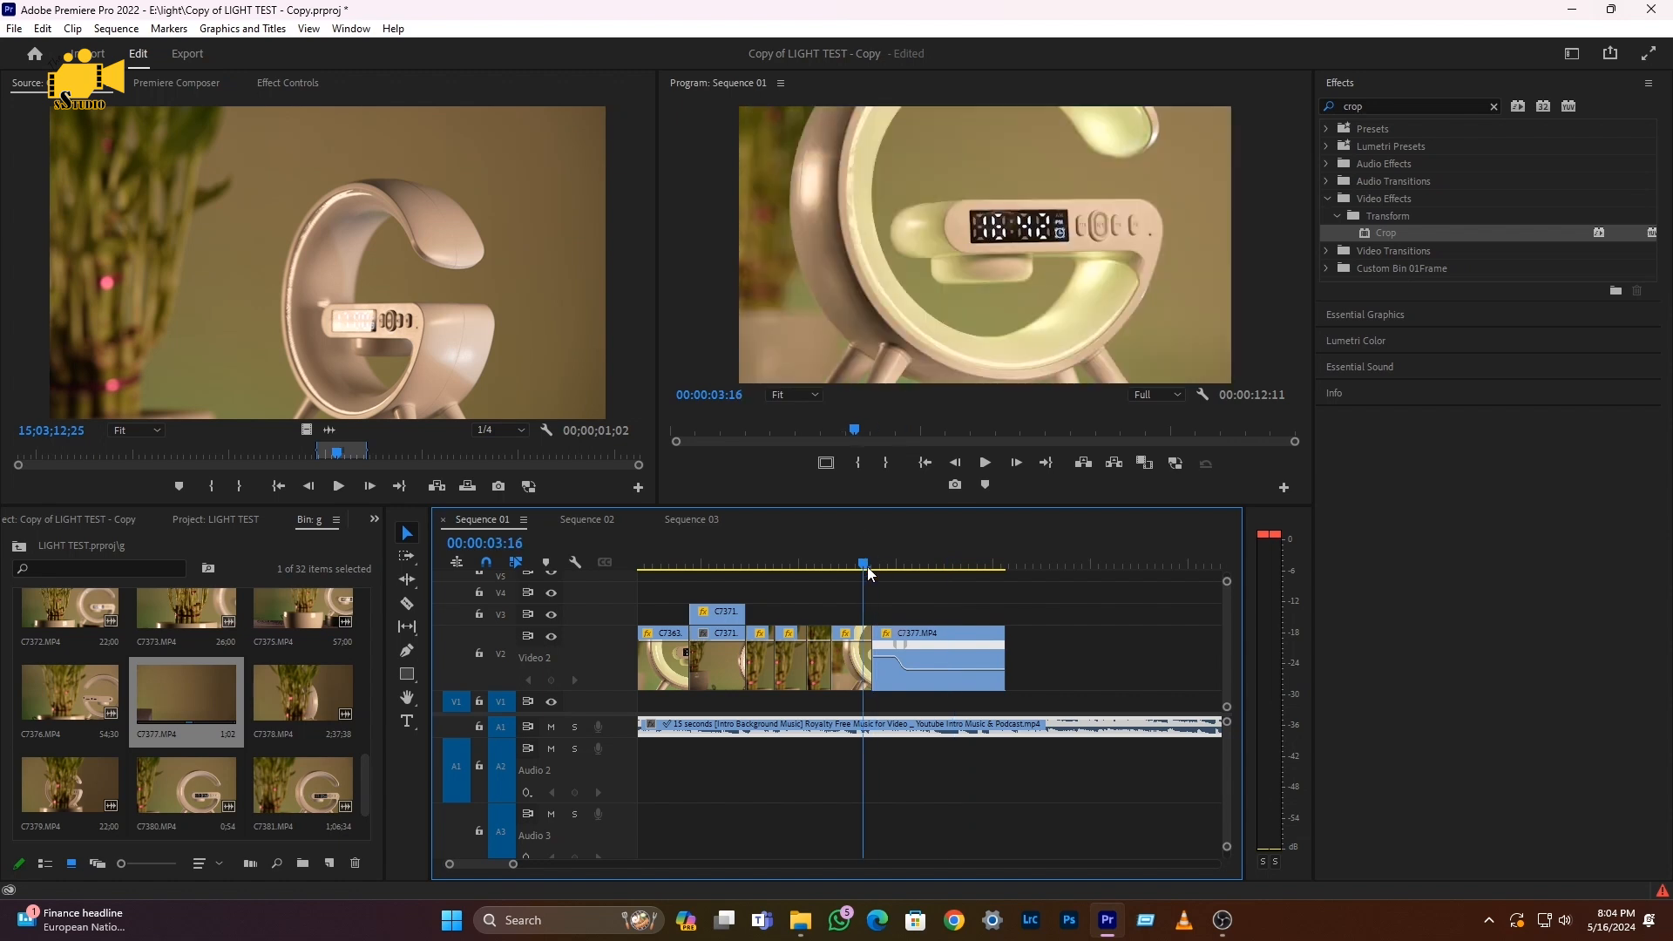
key("space")
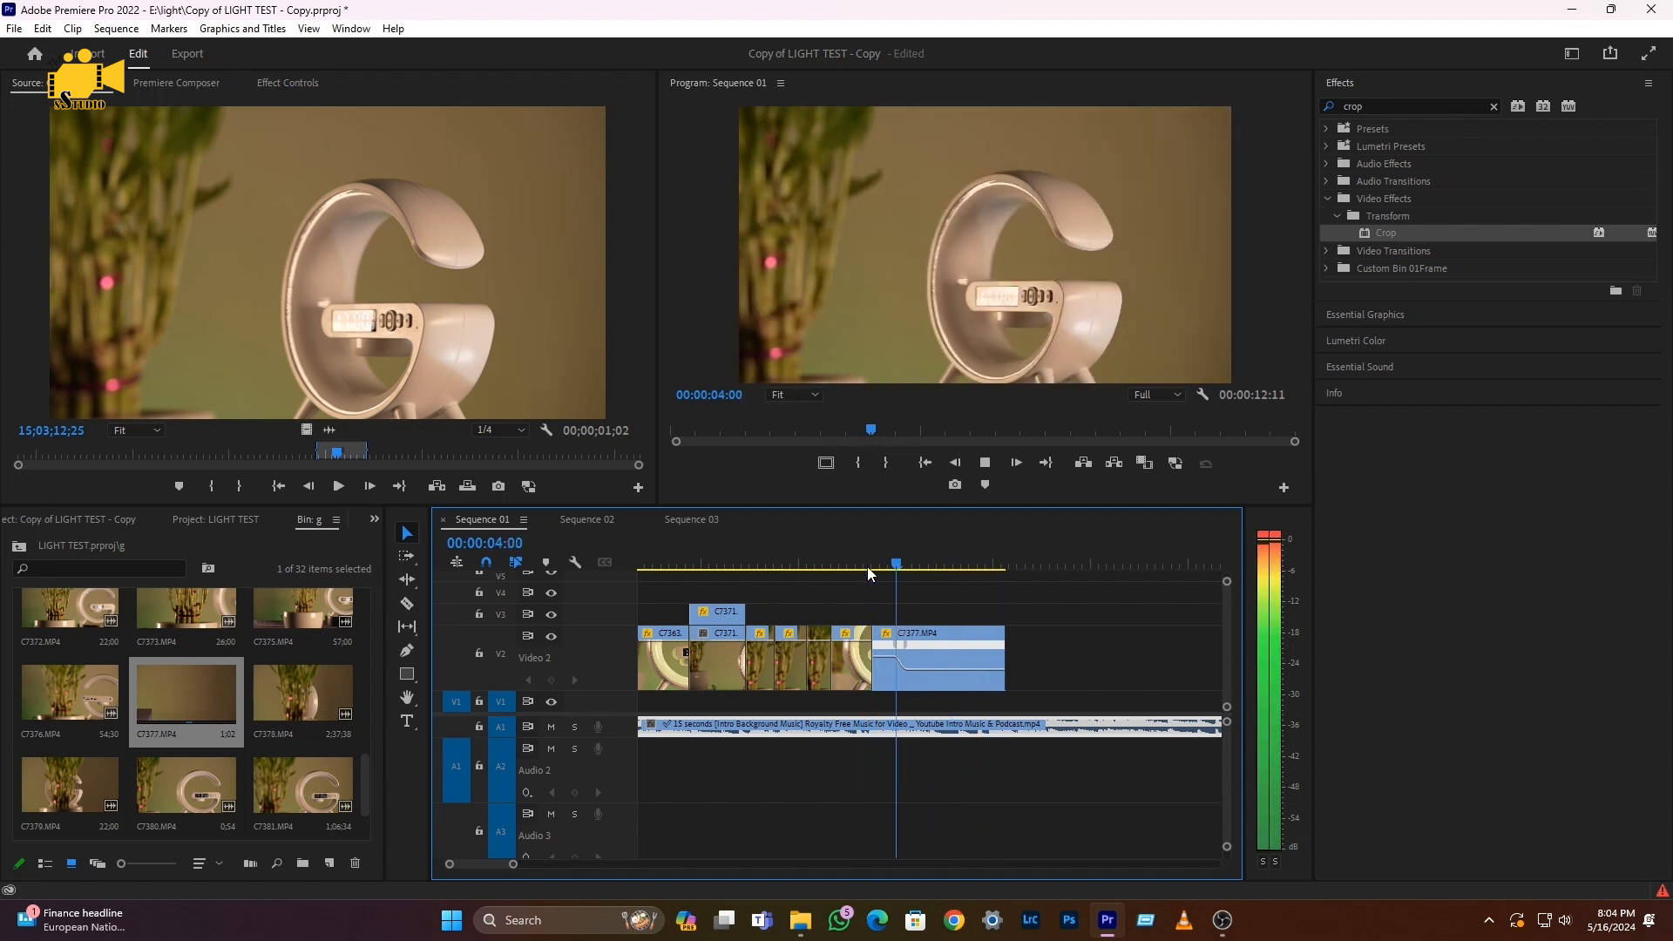
key("space")
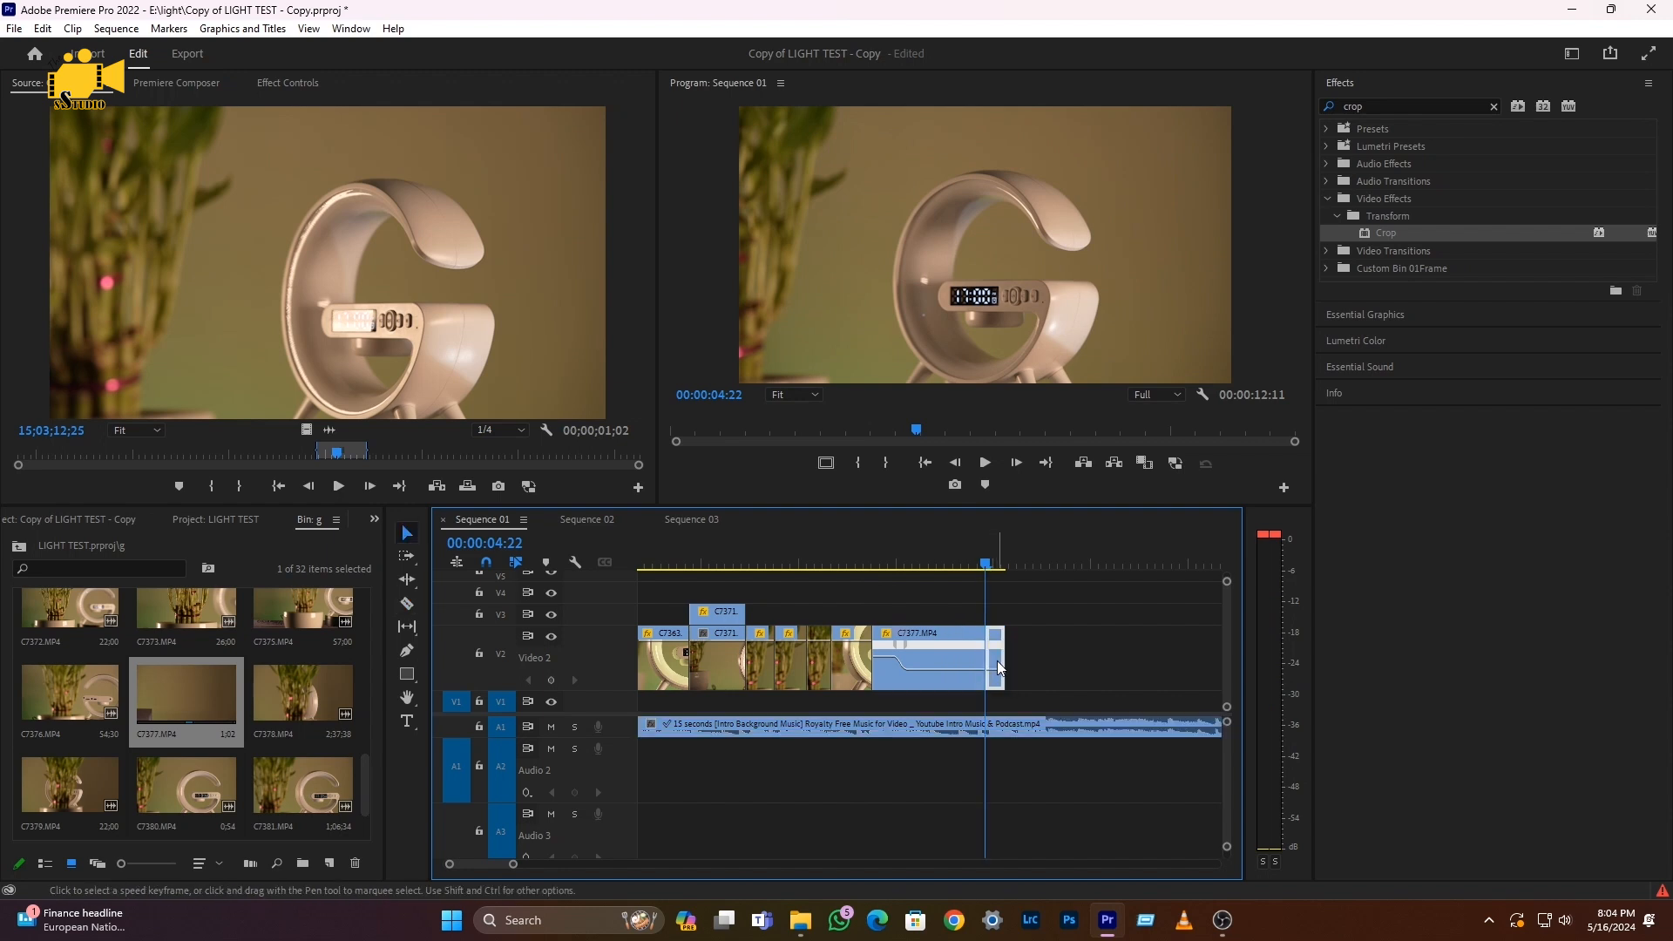
left_click_drag(996, 661, 985, 662)
Mark a range of about four seconds in C7361.MP4 and place its video on Video 2 after the C7377.MP4 clip
scroll(134, 715, "up", 4)
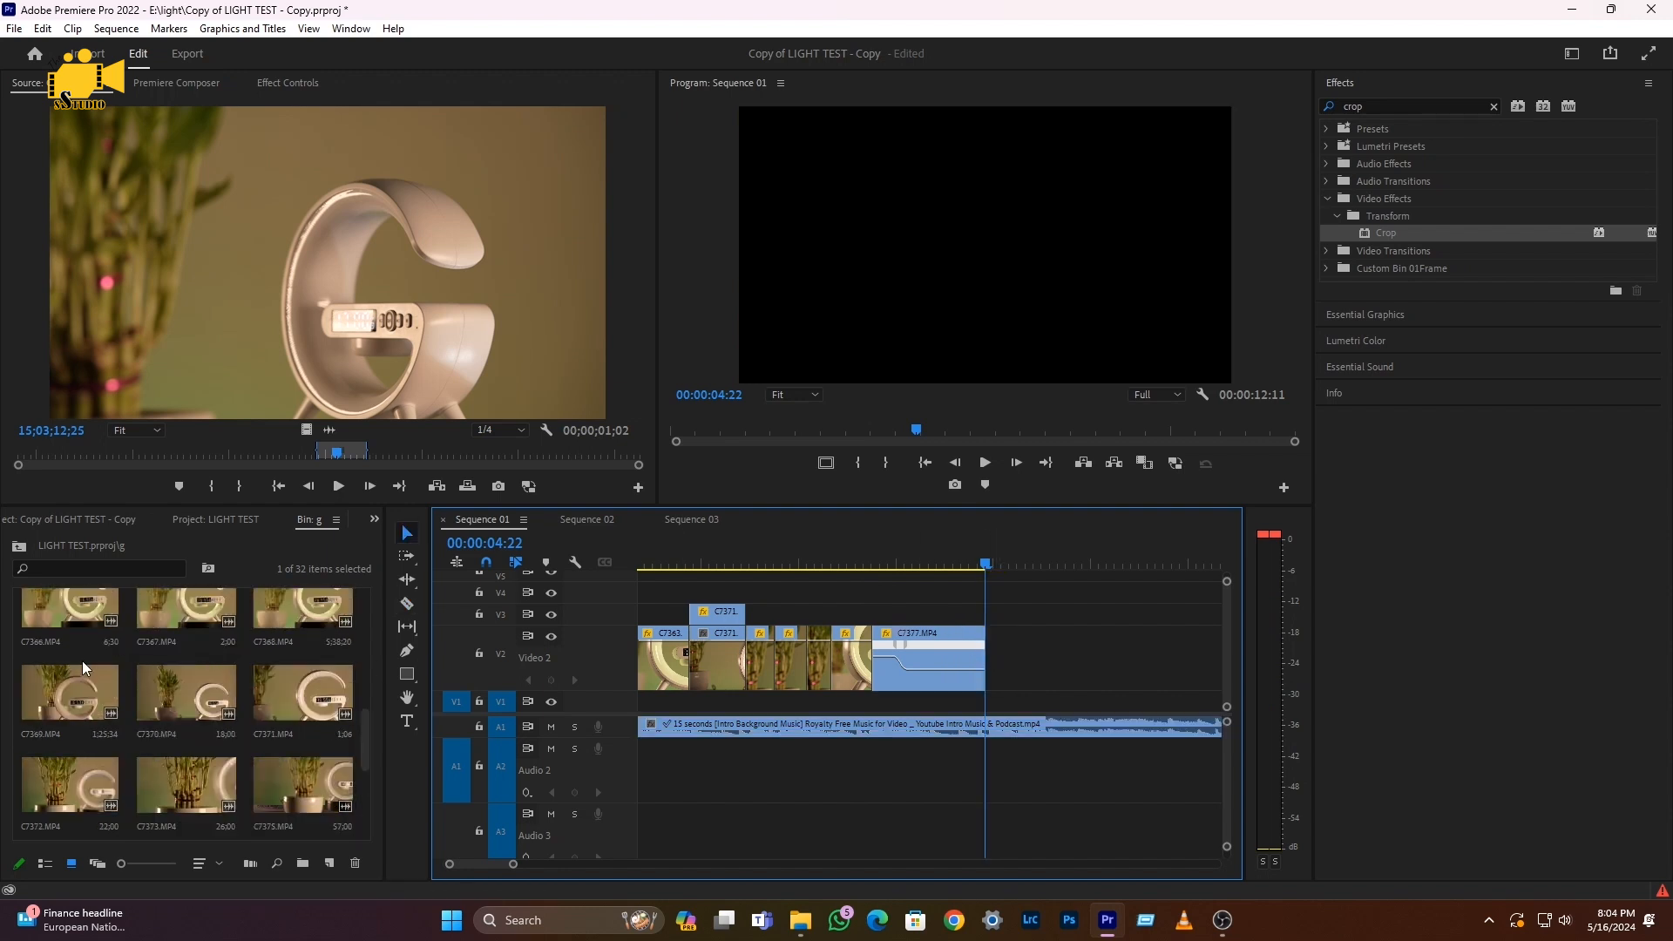
double_click(186, 610)
left_click(324, 455)
left_click_drag(324, 454, 580, 454)
left_click(216, 491)
left_click(240, 487)
left_click_drag(306, 430, 983, 658)
Remove the opening part of C7361.MP4 before about 00:00:05:16 and close the gap after C7377.MP4 on Video 2
key("minus")
key("minus")
key("space")
mouse_move(834, 571)
left_mouse_down()
mouse_move(849, 564)
mouse_move(810, 574)
left_mouse_up()
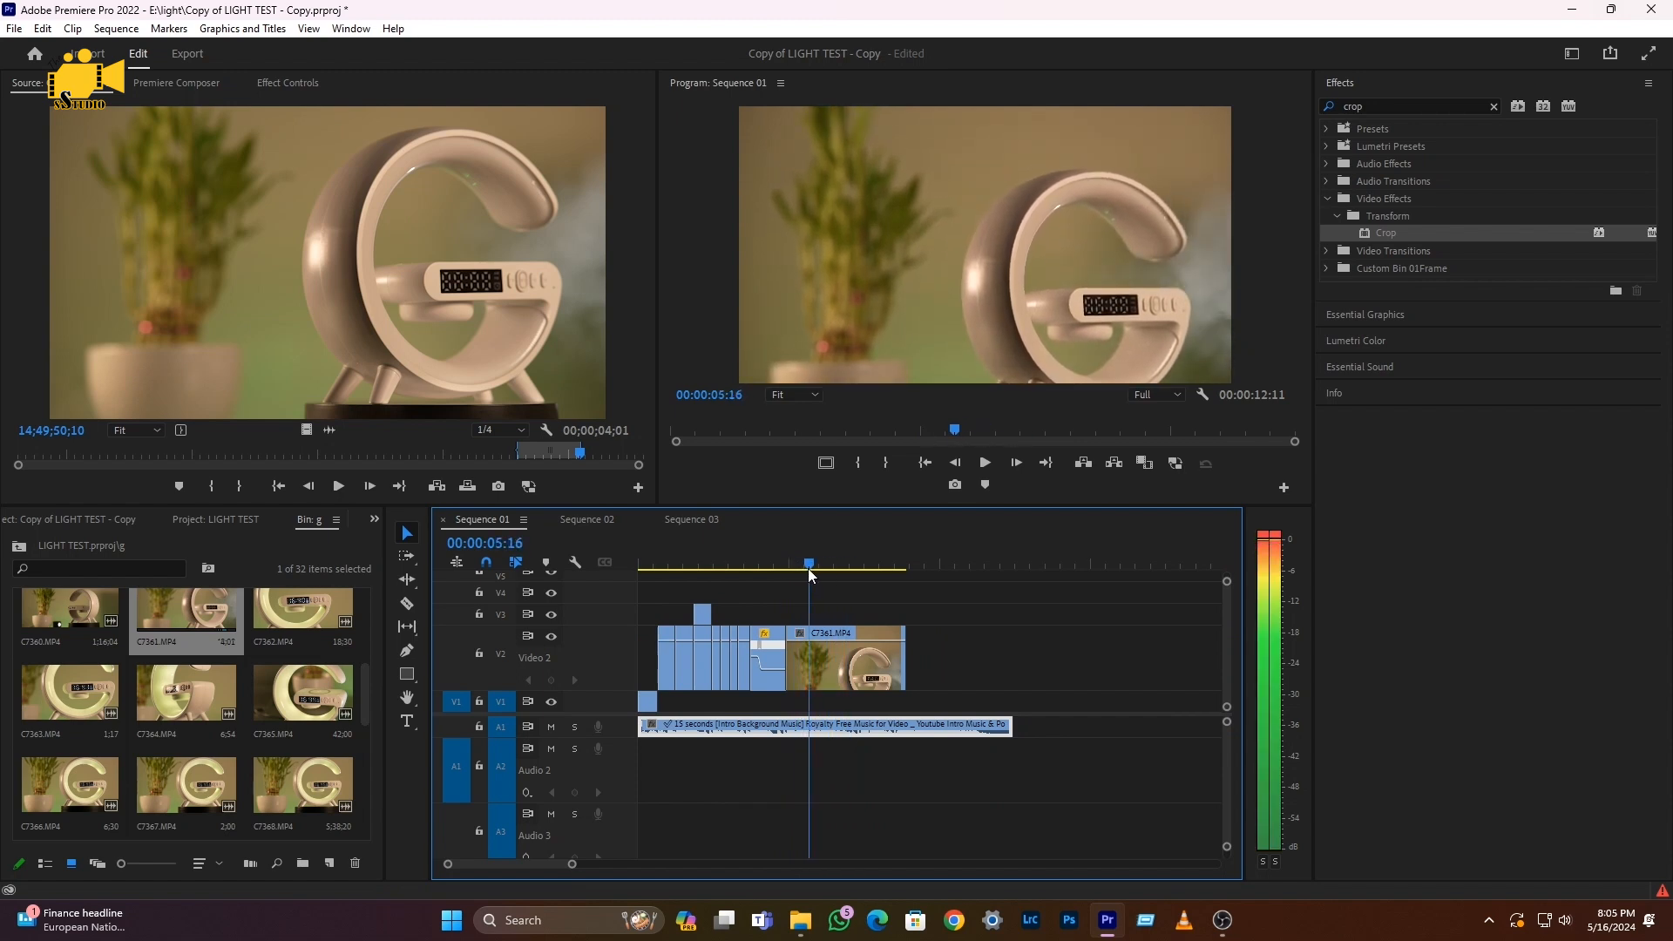
mouse_move(823, 663)
left_mouse_down()
mouse_move(795, 666)
mouse_move(813, 666)
left_mouse_up()
left_click_drag(775, 565, 800, 565)
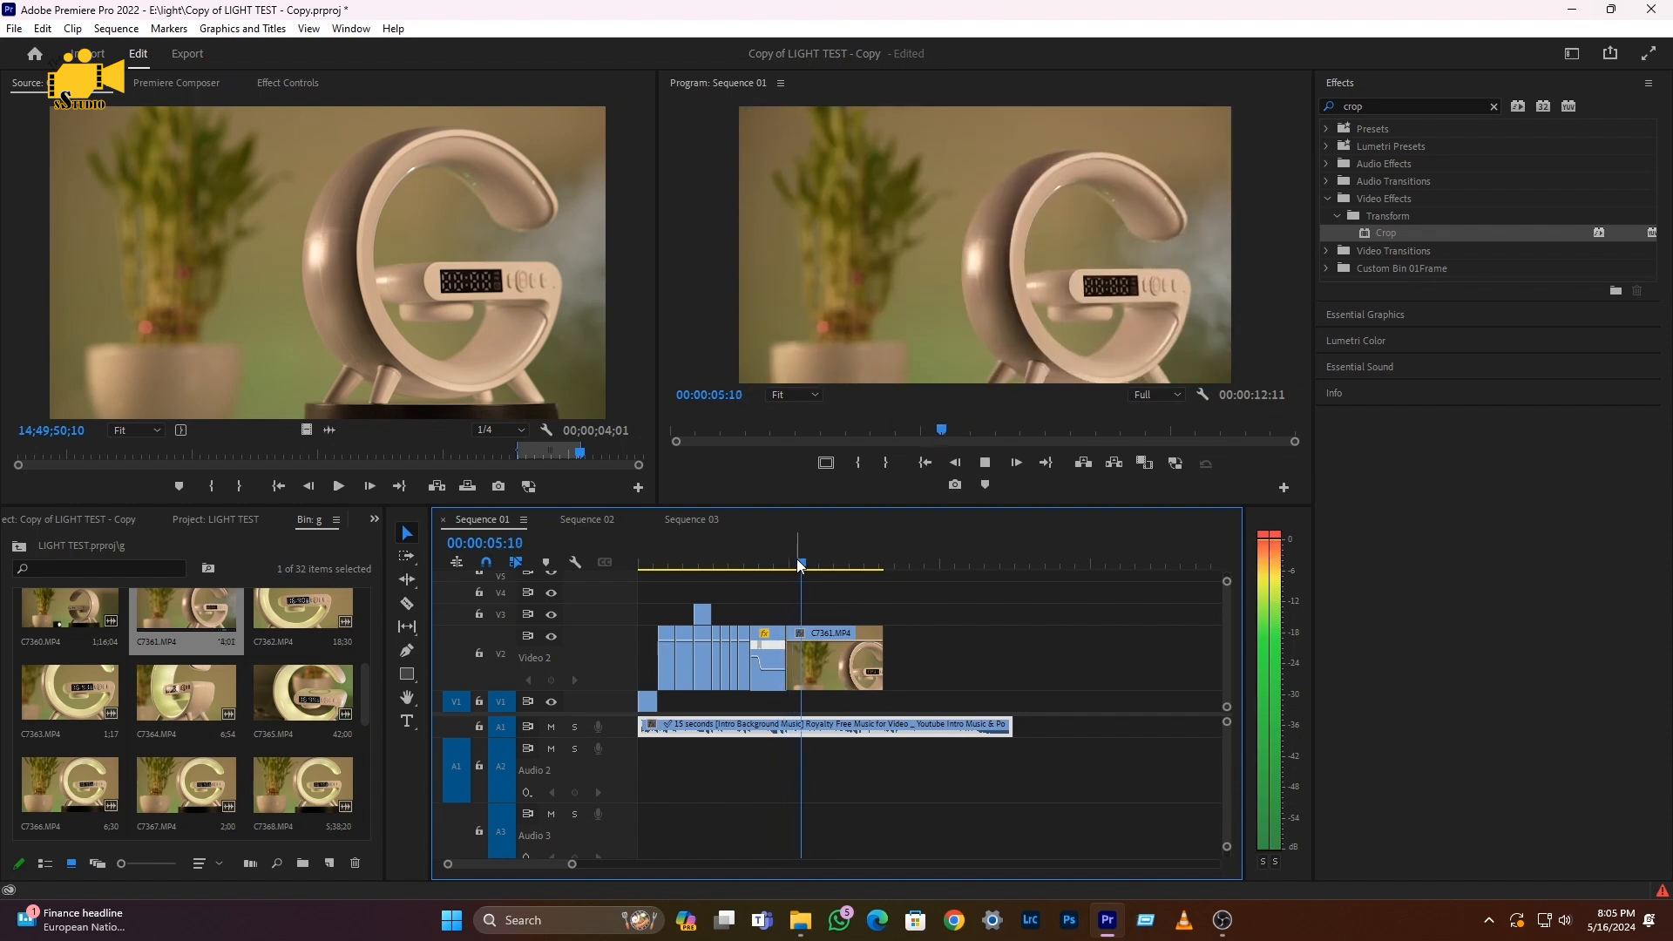
Split C7361.MP4 at 00:00:06:04 and delete the part after the cut
key("space")
key("c")
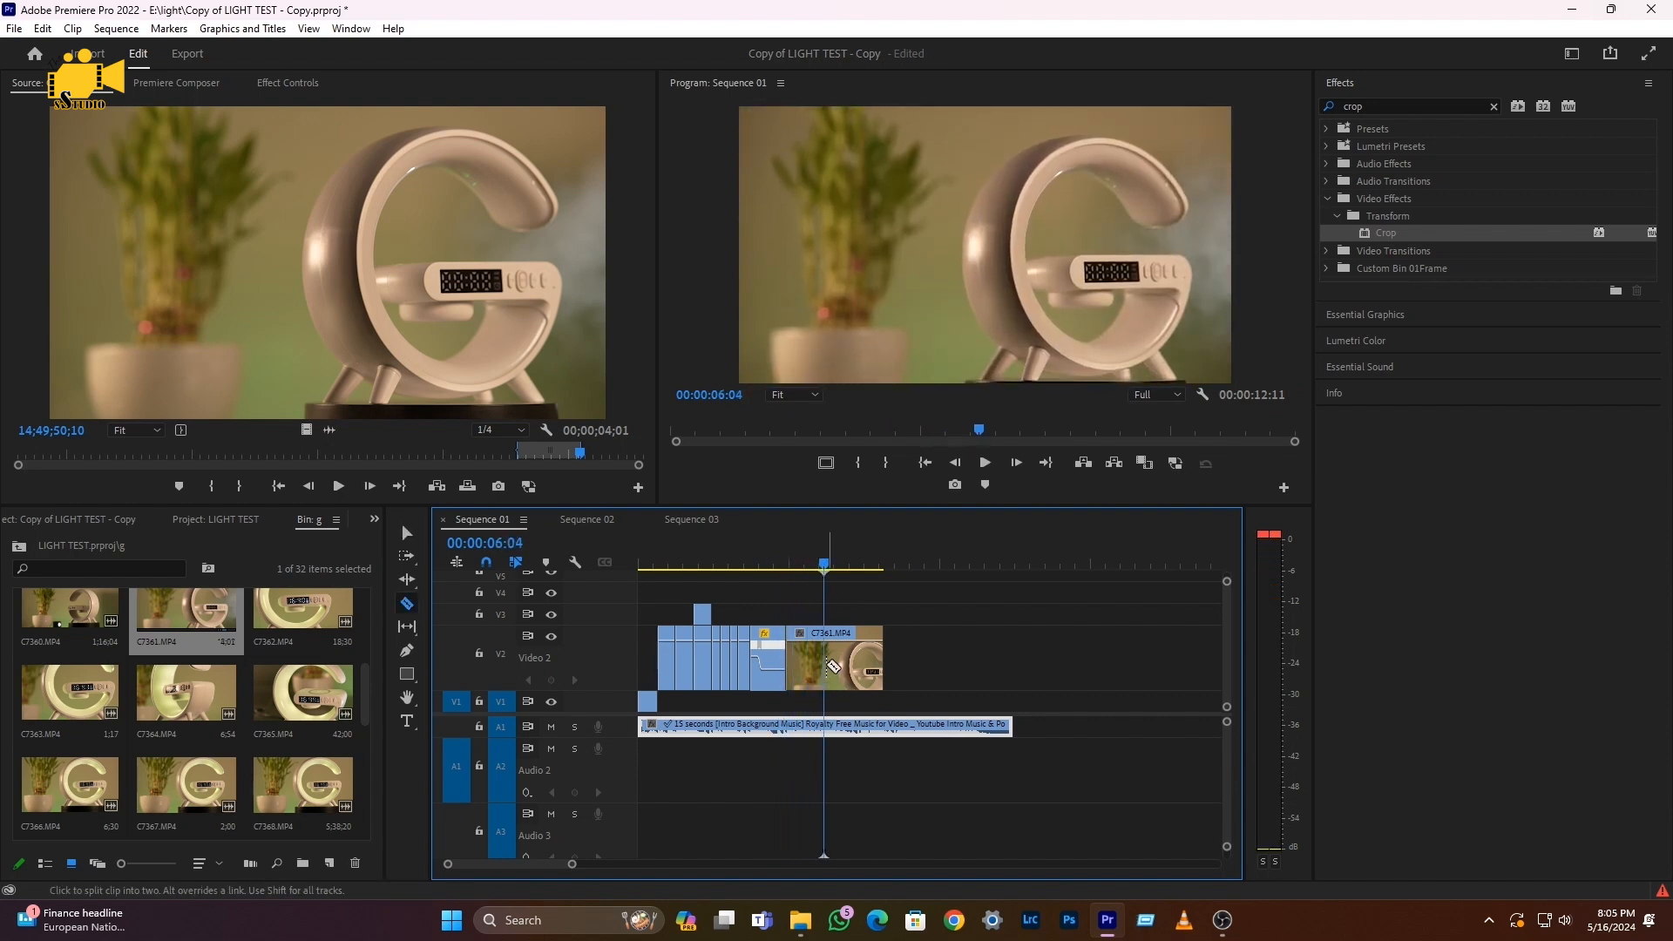
left_click(834, 667)
key("v")
left_click(852, 661)
key("Delete")
Play back the C7377.MP4 speed ramp and display the Time Remapping Speed keyframes on C7361.MP4
left_click_drag(793, 567, 764, 565)
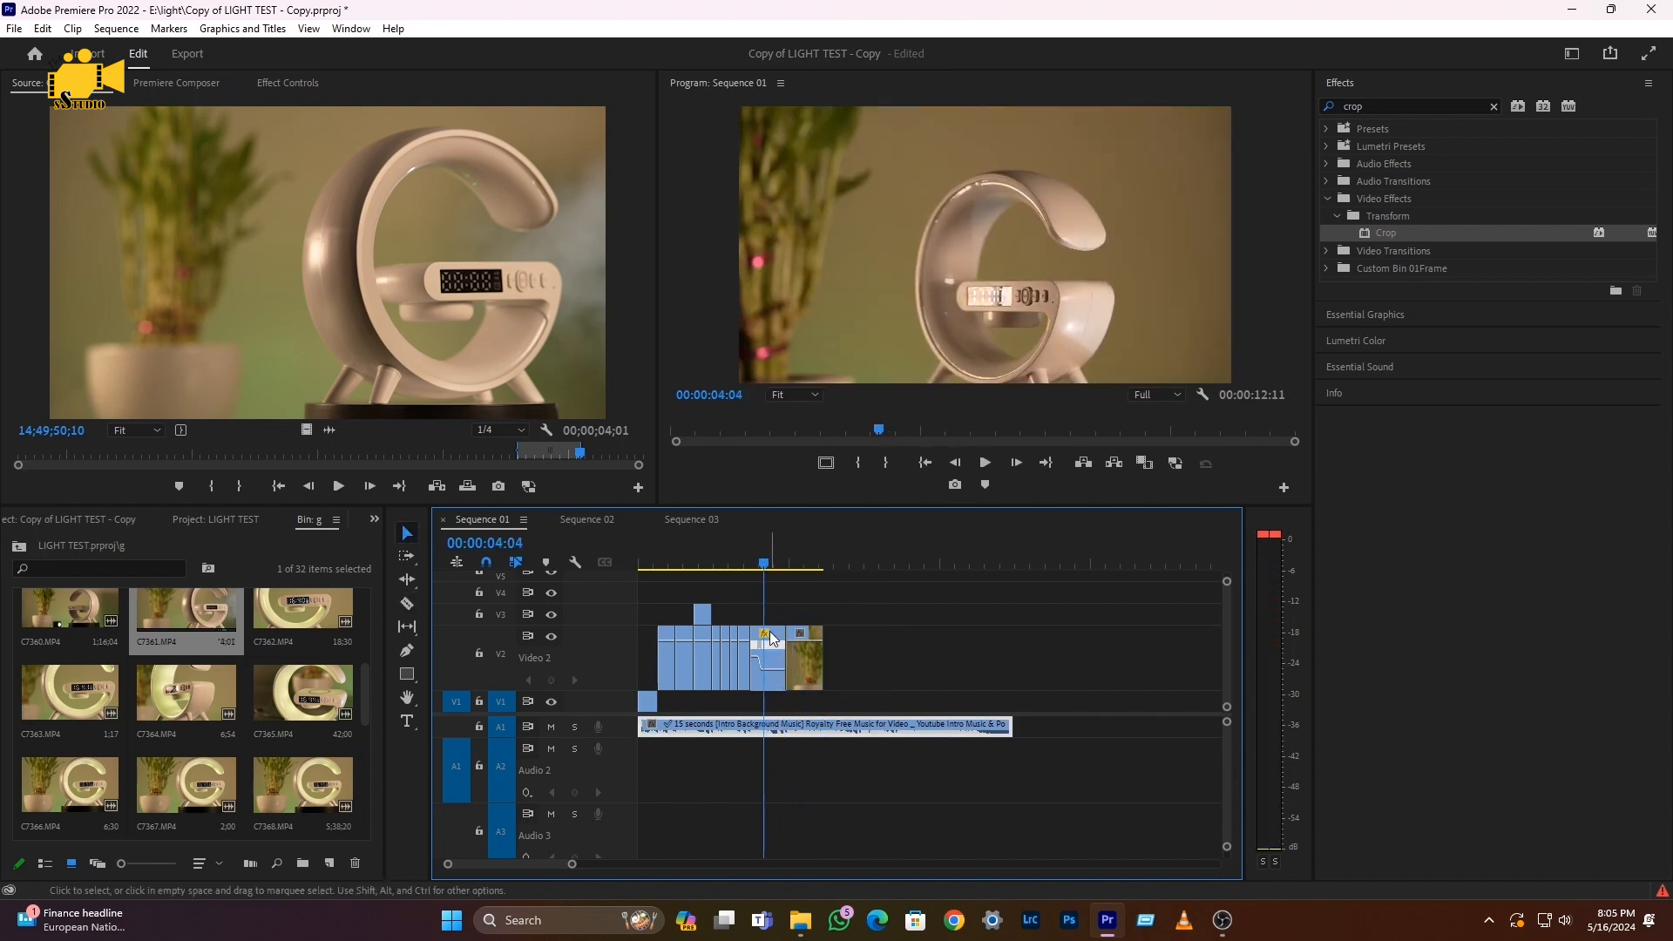
key("backslash")
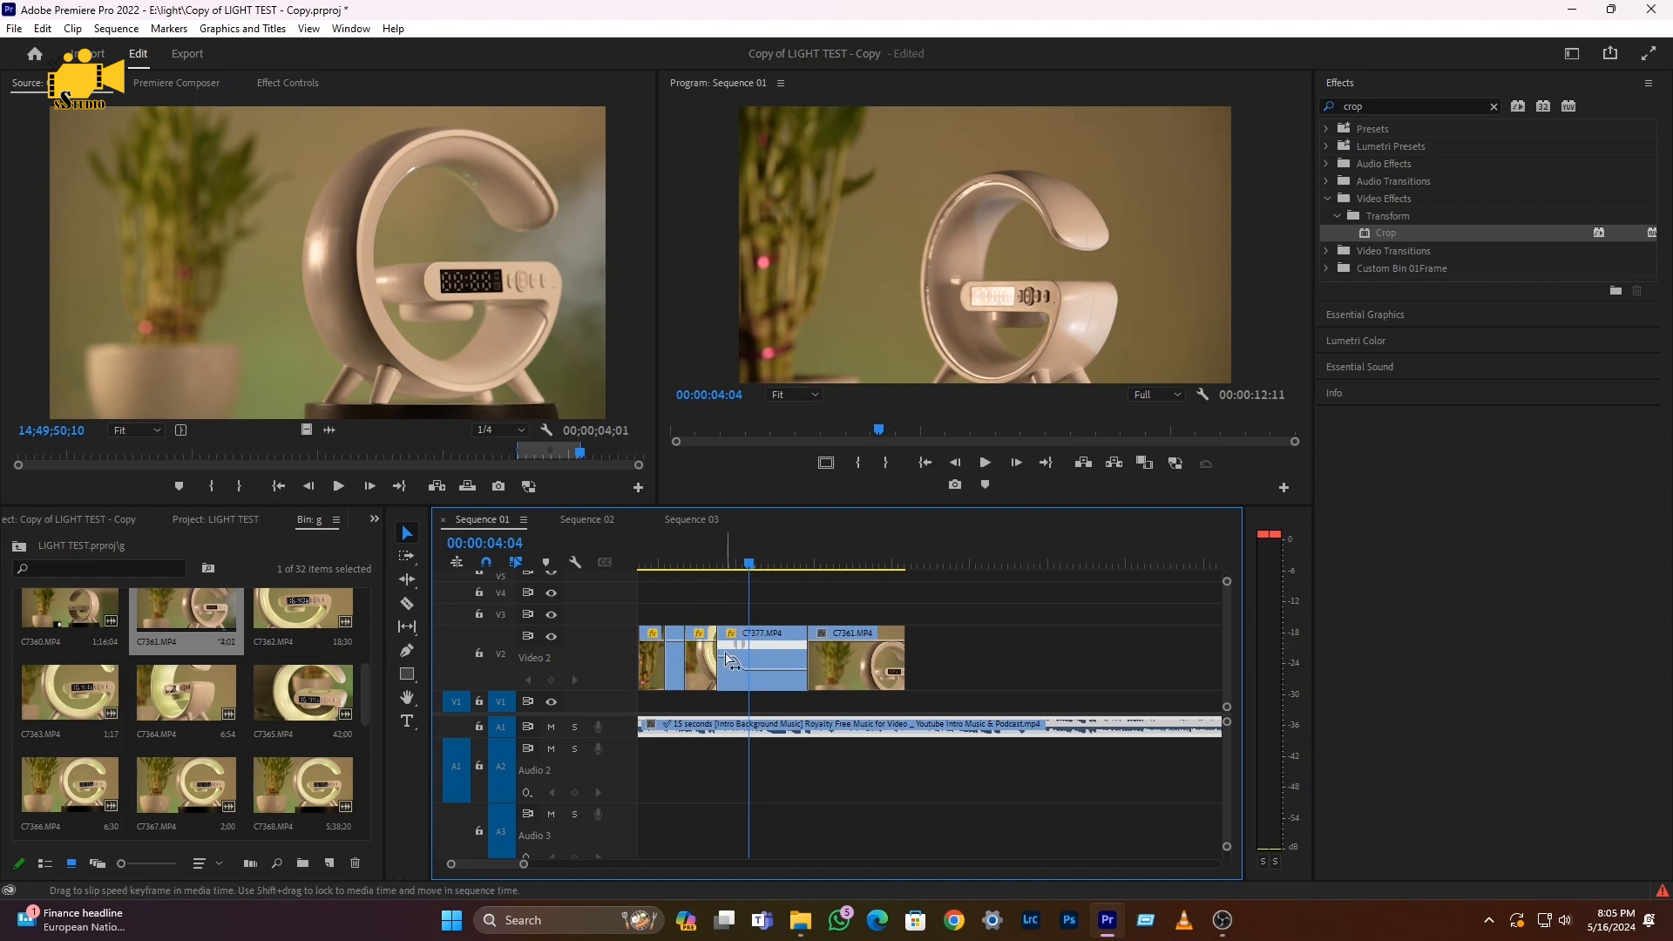
left_click(715, 567)
key("space")
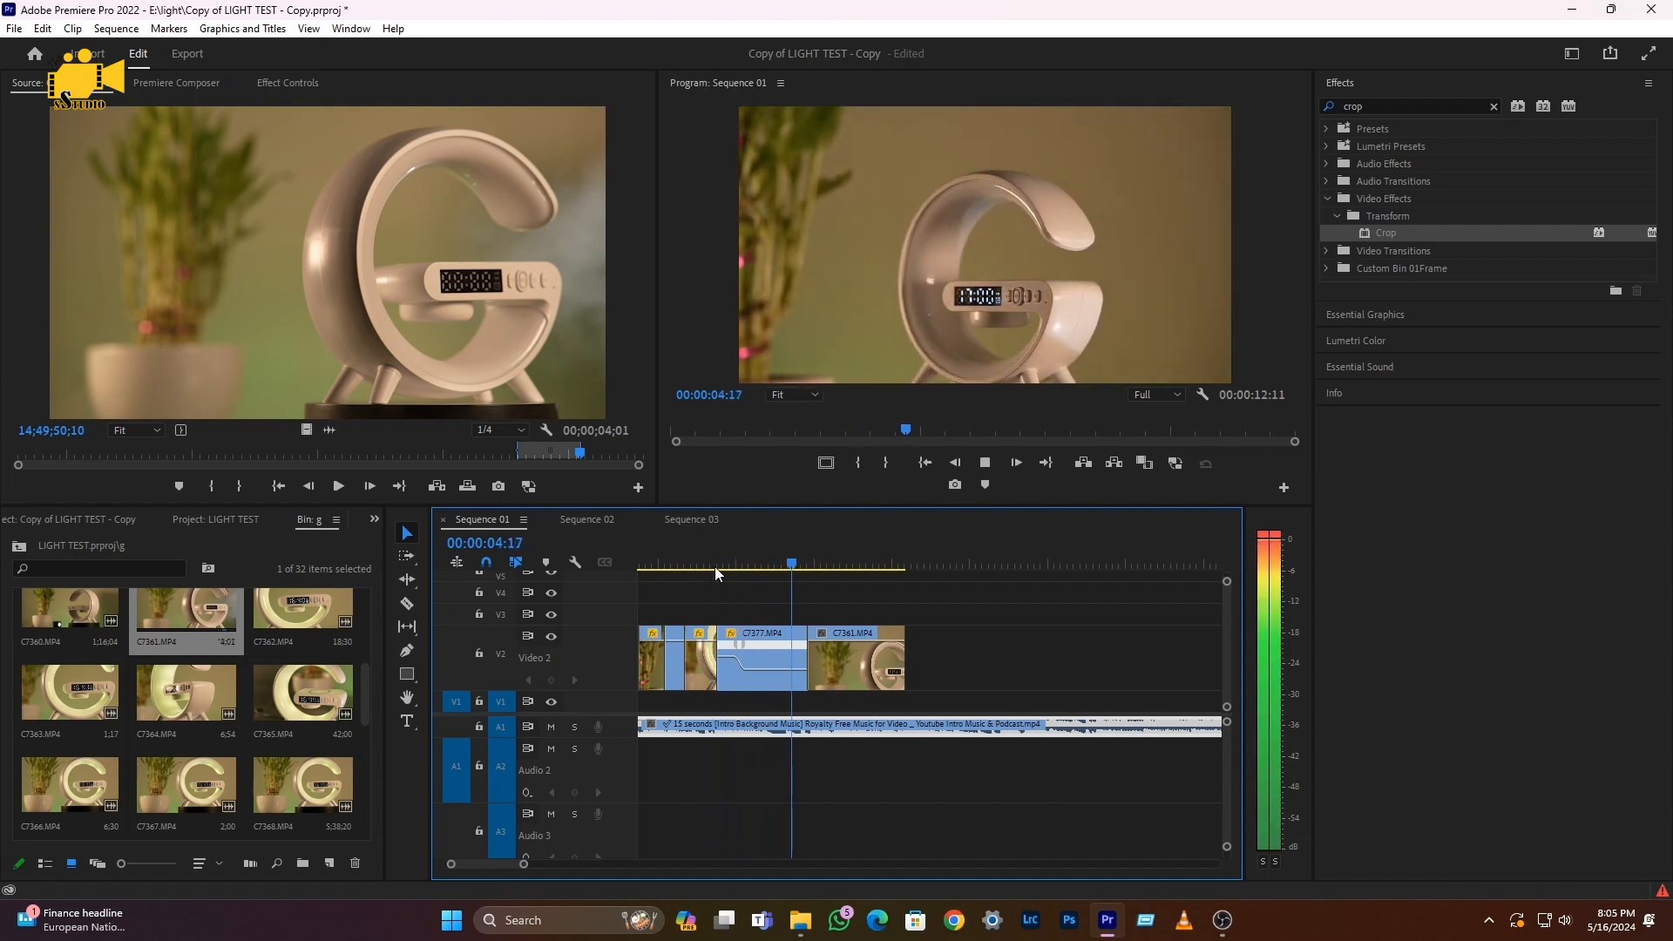
right_click(842, 671)
mouse_move(1046, 886)
mouse_move(1147, 925)
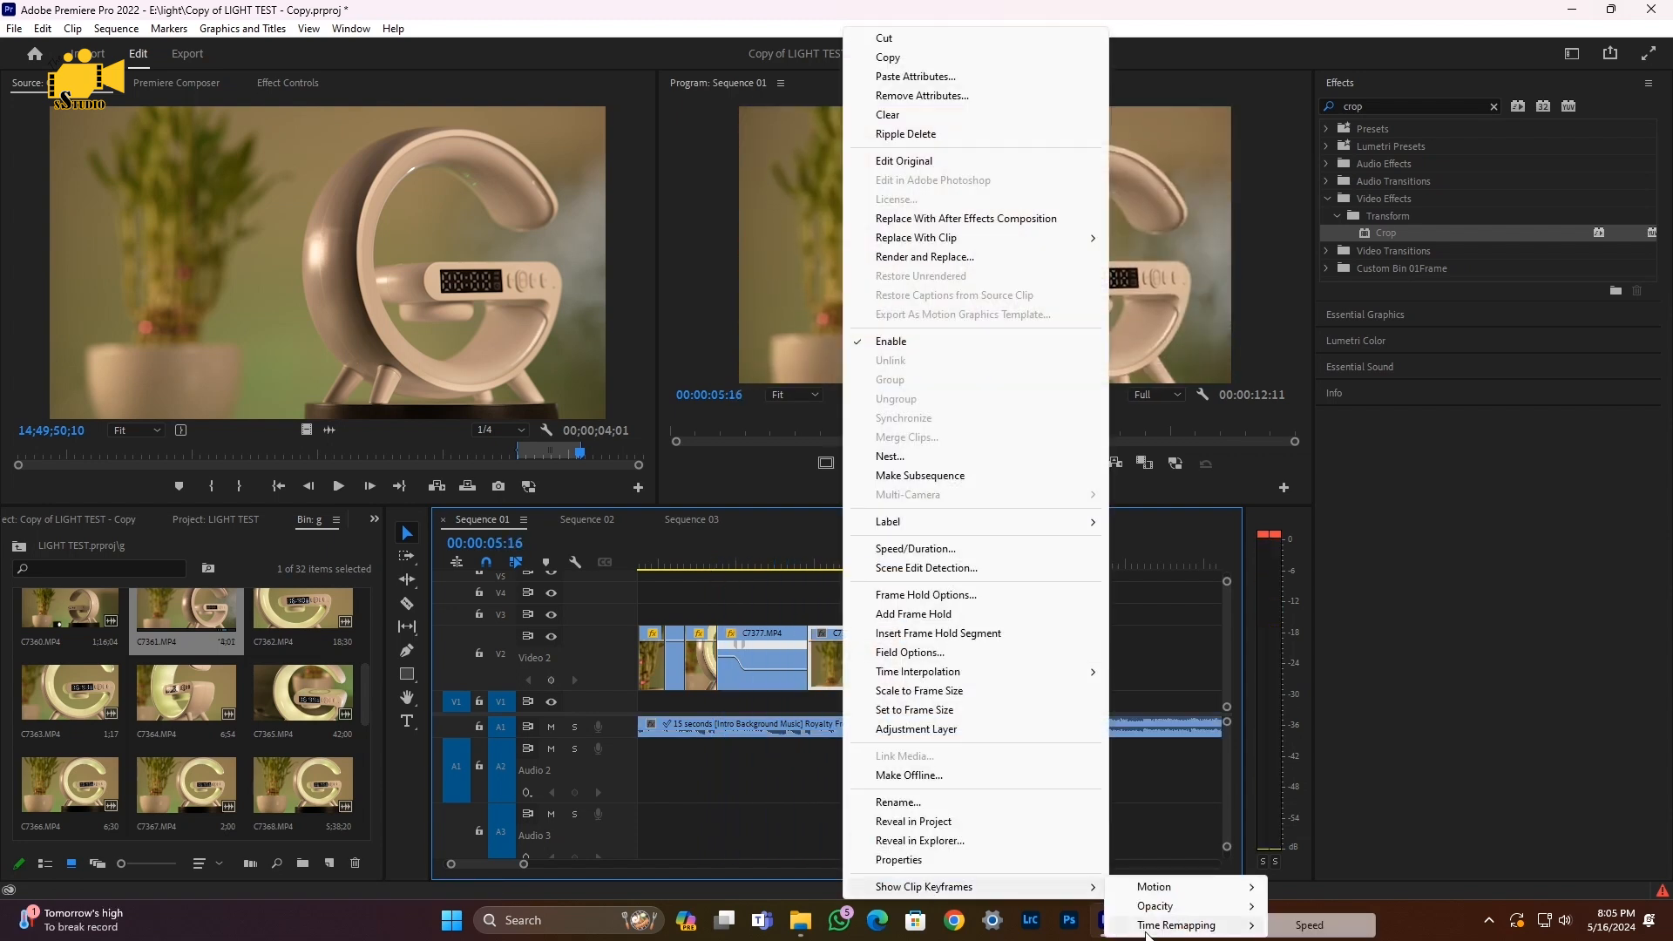
left_click(1309, 925)
Ramp the speed of C7361.MP4 gradually from fast to slow near its start and play back the result
left_click(802, 564)
key("space")
left_click_drag(829, 688, 781, 669)
key("equal")
key("minus")
left_click_drag(783, 562, 887, 575)
key("space")
left_click(922, 557)
key("space")
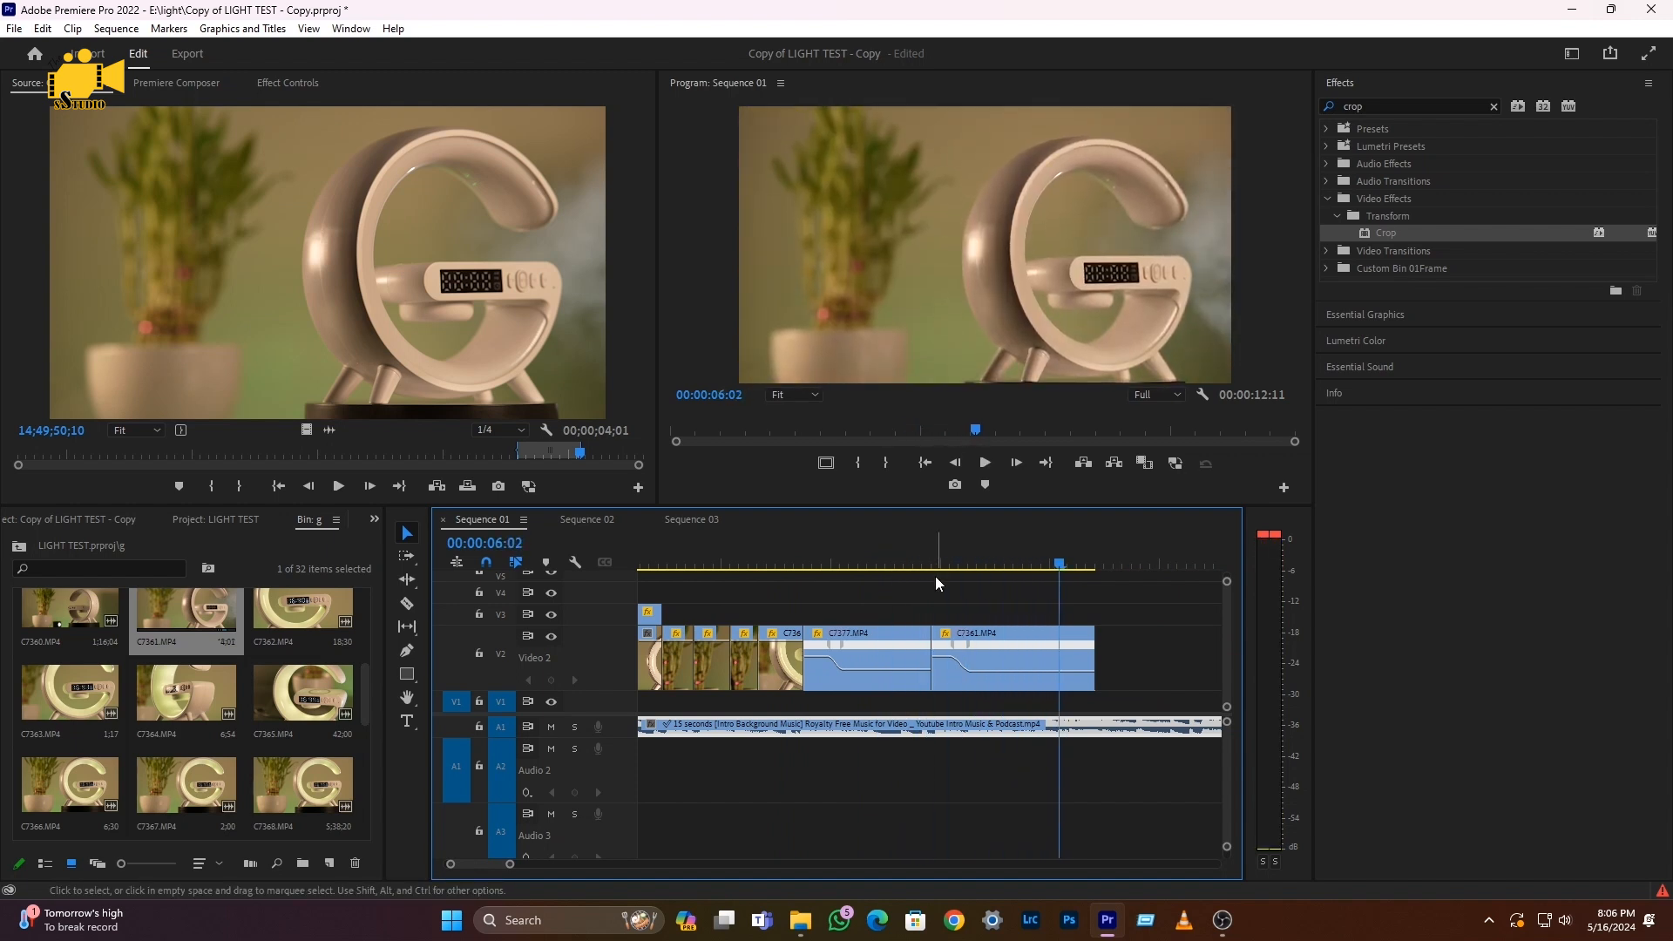
Cut C7361.MP4 at 00:00:06:02, delete the remainder and save the project
key("ctrl+k")
left_click(1077, 664)
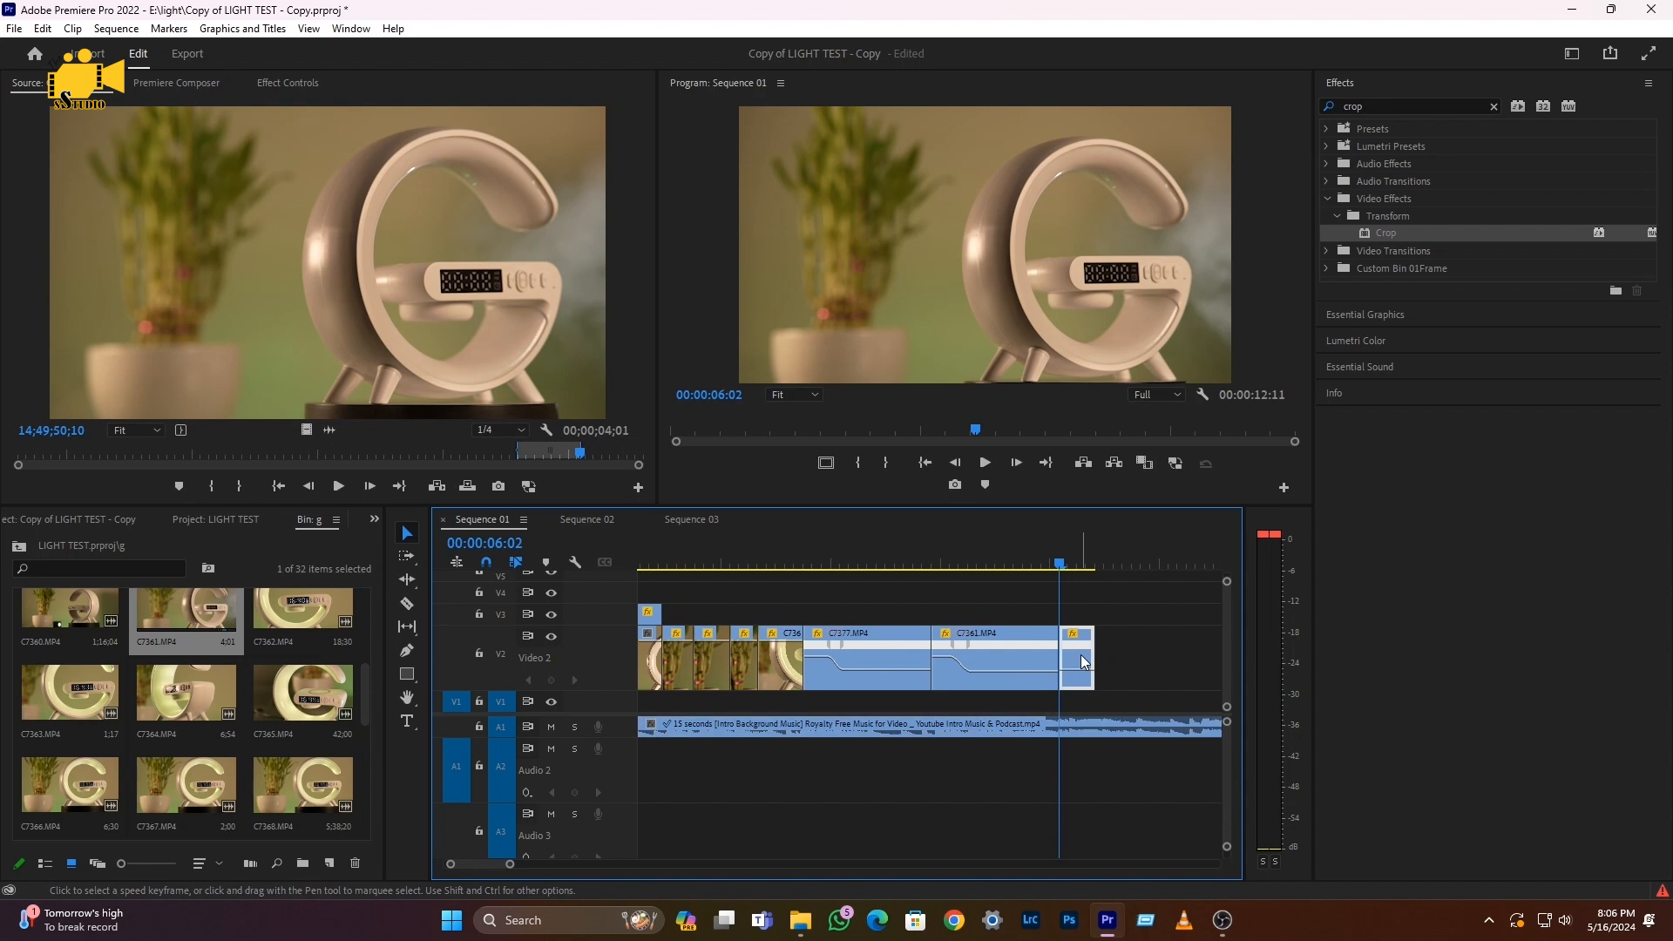
key("Delete")
key("minus")
key("minus")
scroll(185, 762, "down", 1)
key("ctrl+s")
scroll(166, 792, "up", 2)
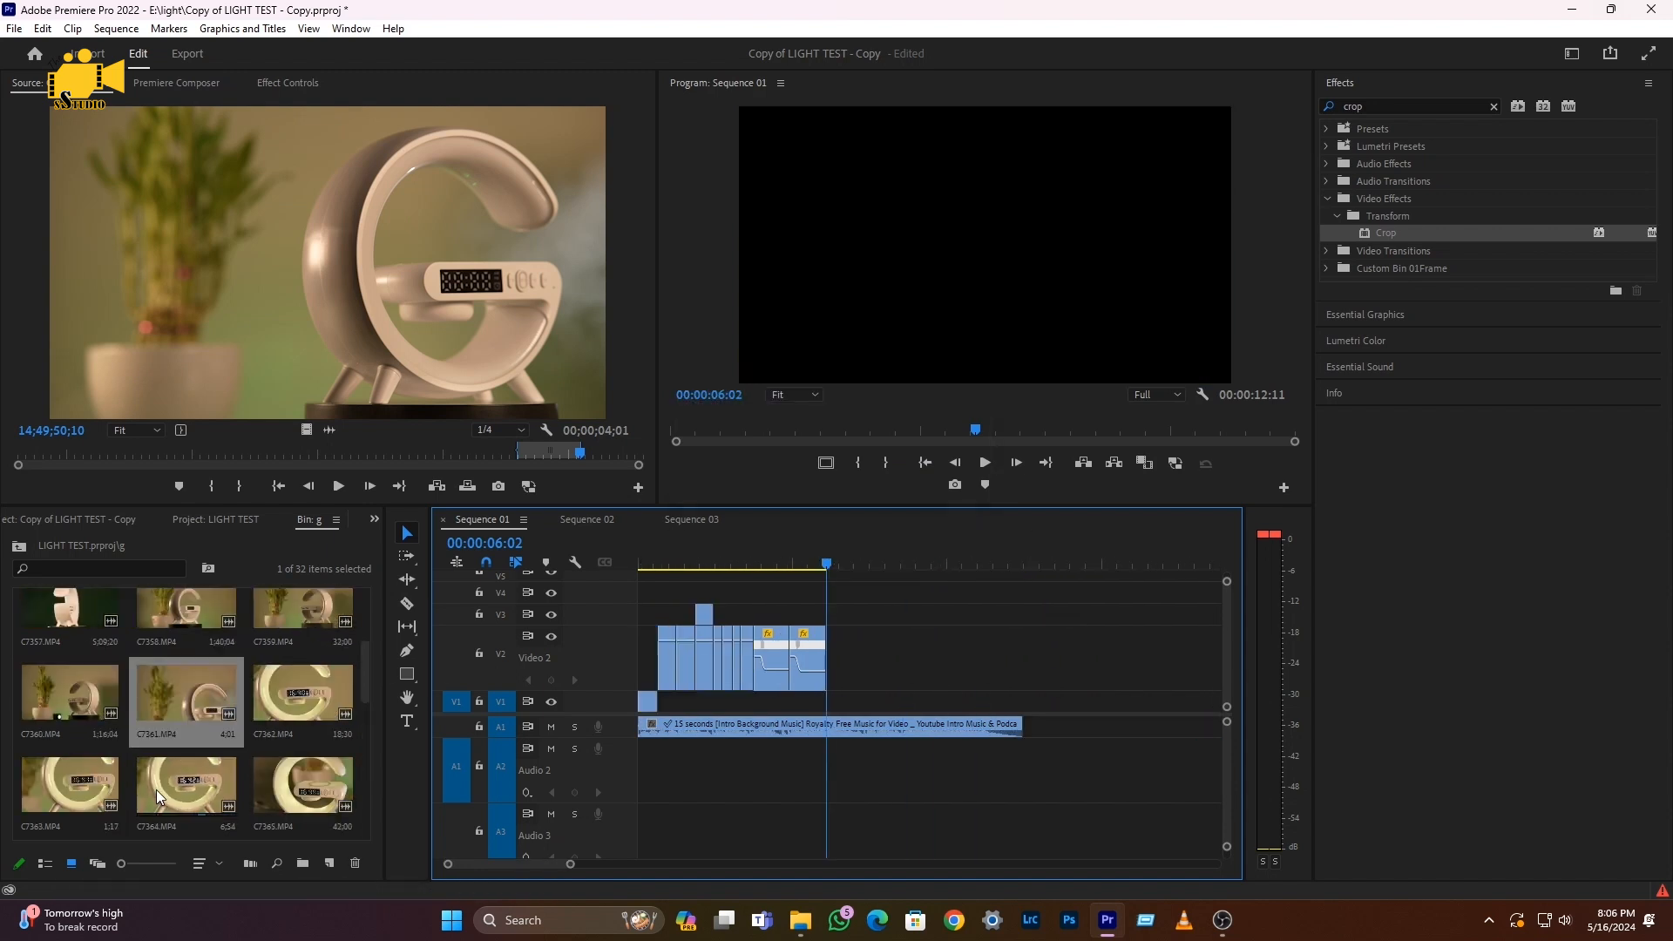
Place the video of the marked C7363.MP4 range on Video 2 at 00:00:06:02, directly after C7361.MP4
double_click(54, 788)
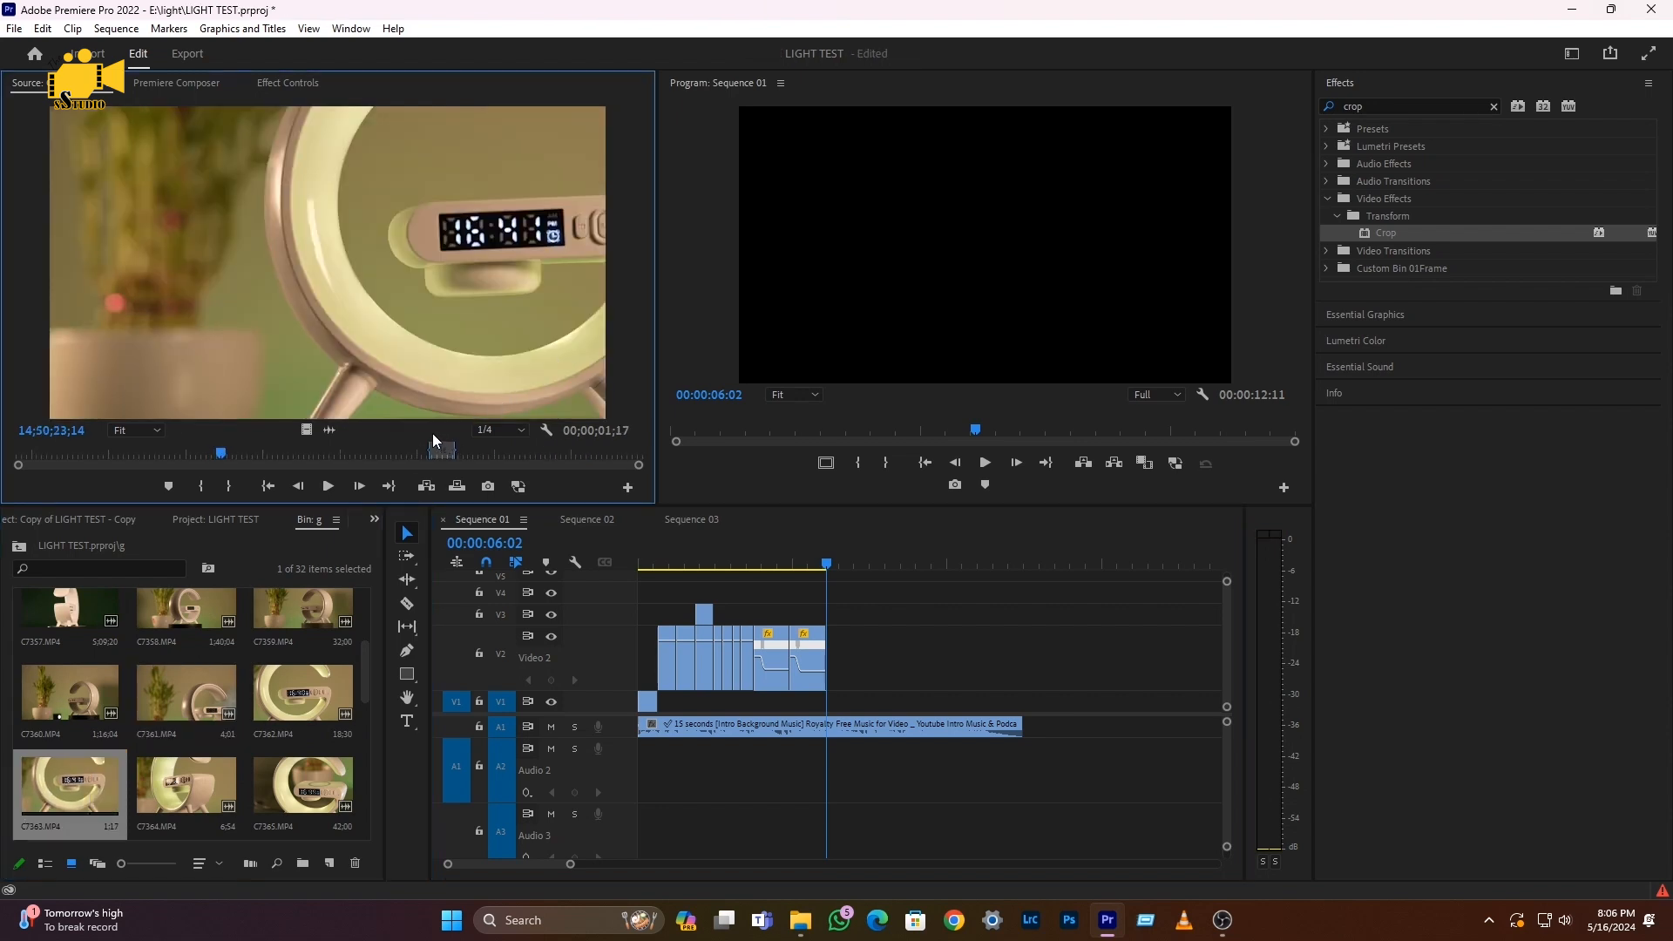
left_click(443, 453)
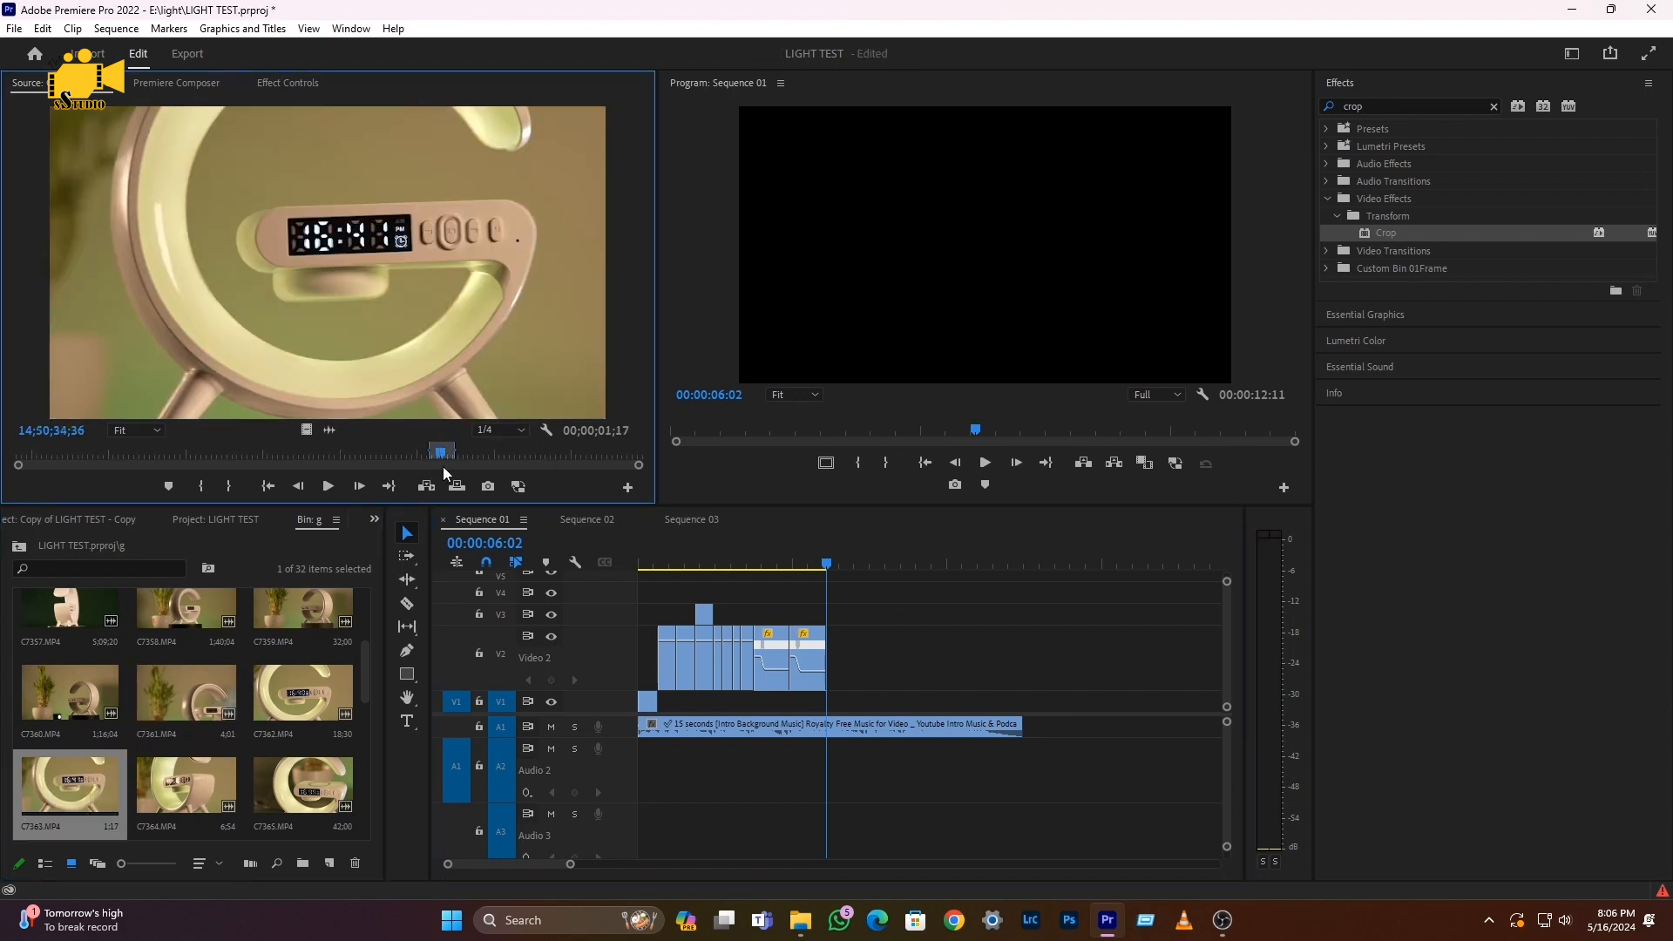
left_click_drag(305, 431, 841, 688)
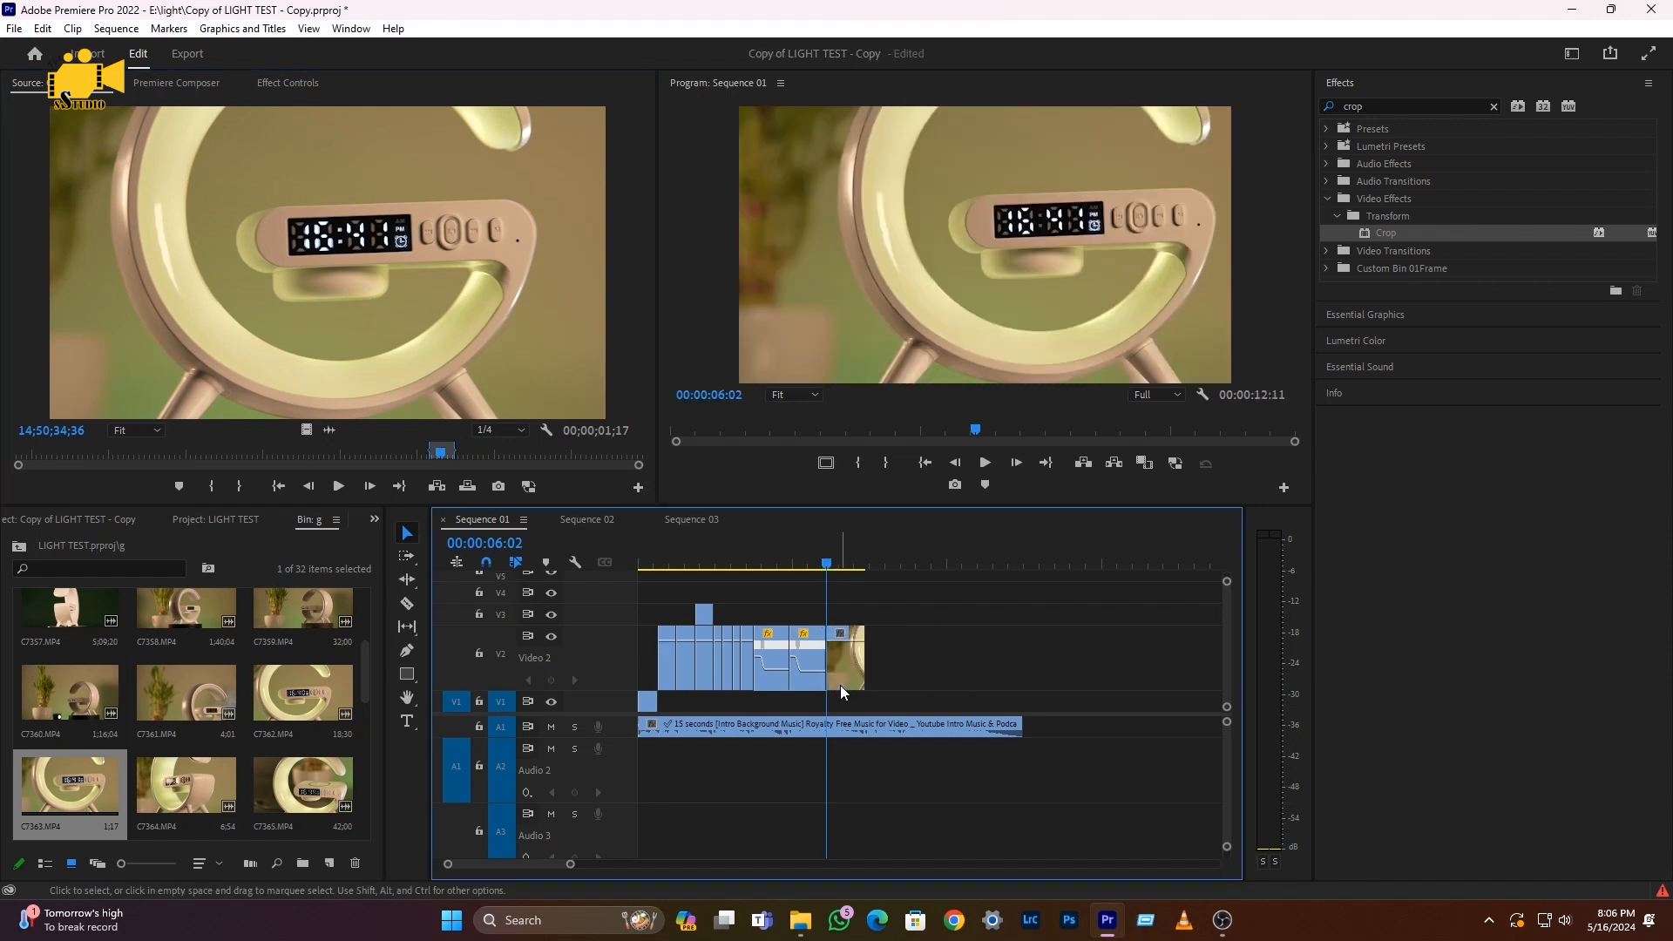
Extend the end of the C7363.MP4 clip well beyond its marked range and play back the transition into it
key("space")
scroll(841, 688, "up", 3)
left_click_drag(789, 568, 810, 568)
left_click_drag(891, 643, 1070, 638)
key("space")
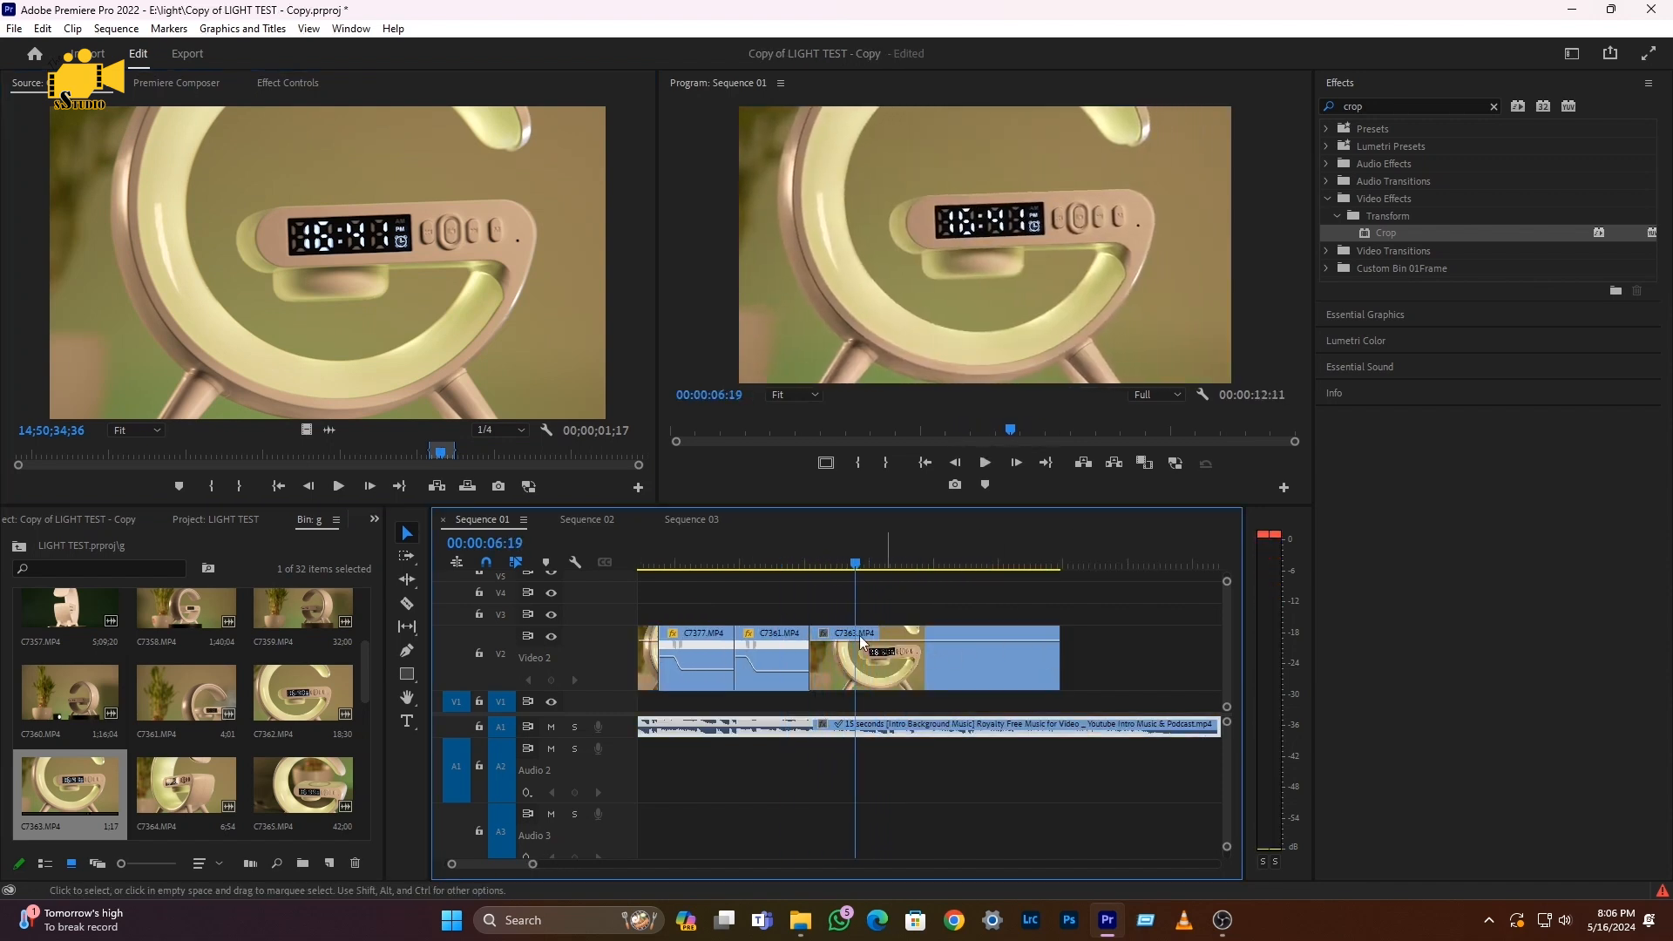
Set the speed of C7363.MP4 to 40% and play it back against the music up to 00:00:06:19
left_click(817, 565)
right_click(849, 662)
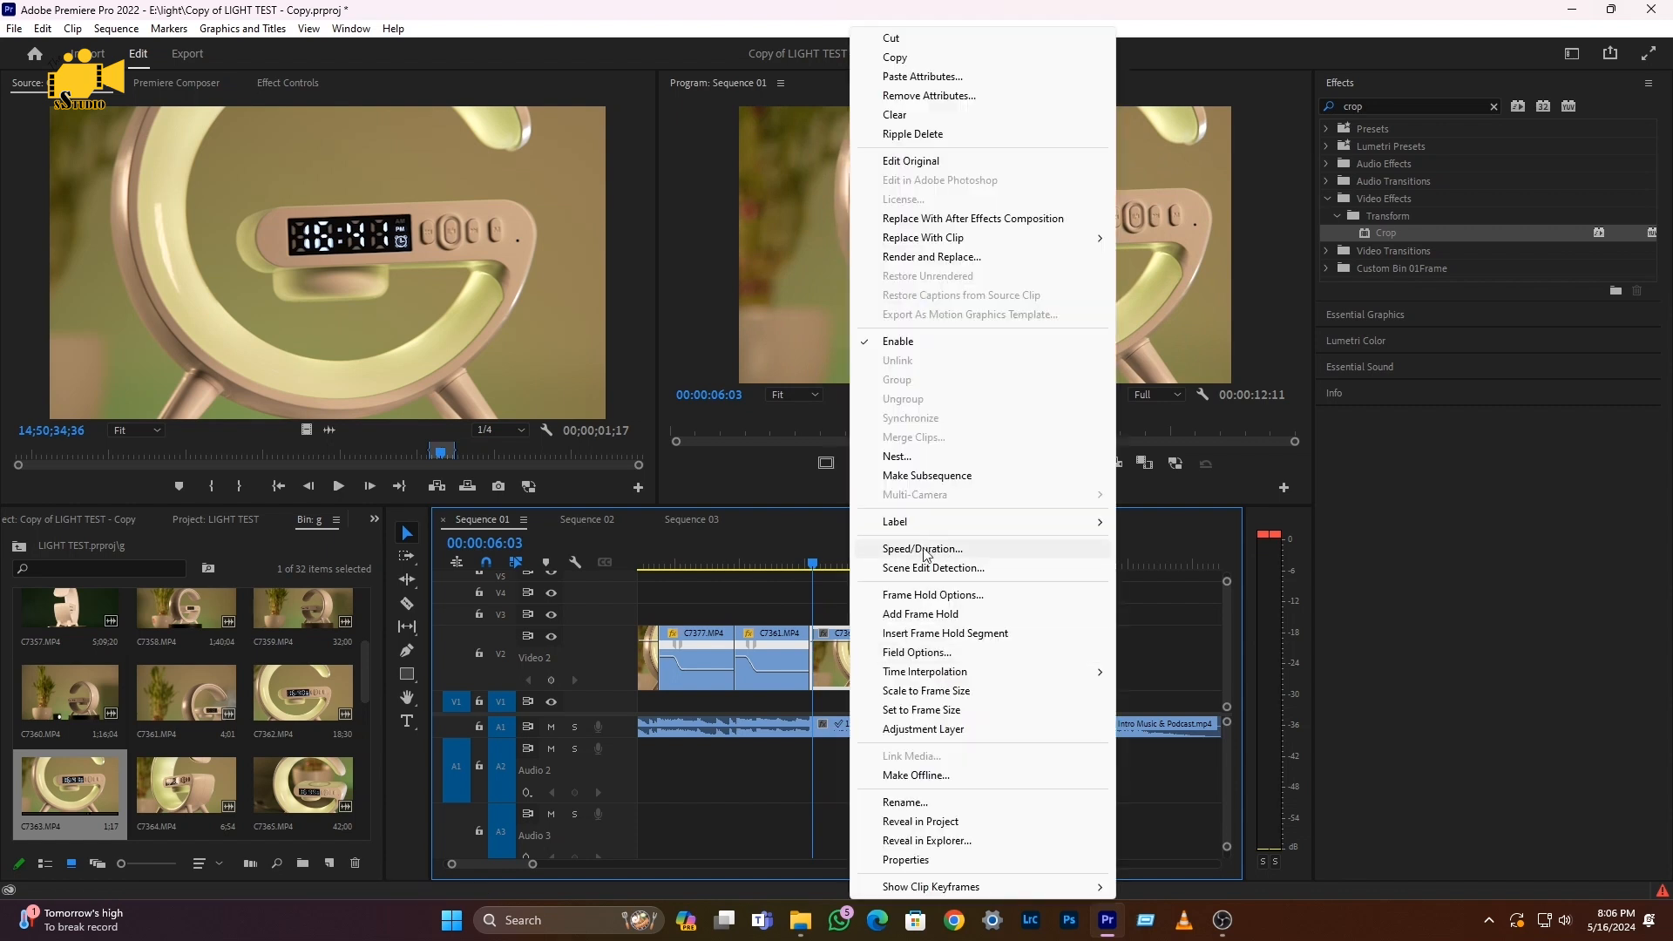
left_click(923, 549)
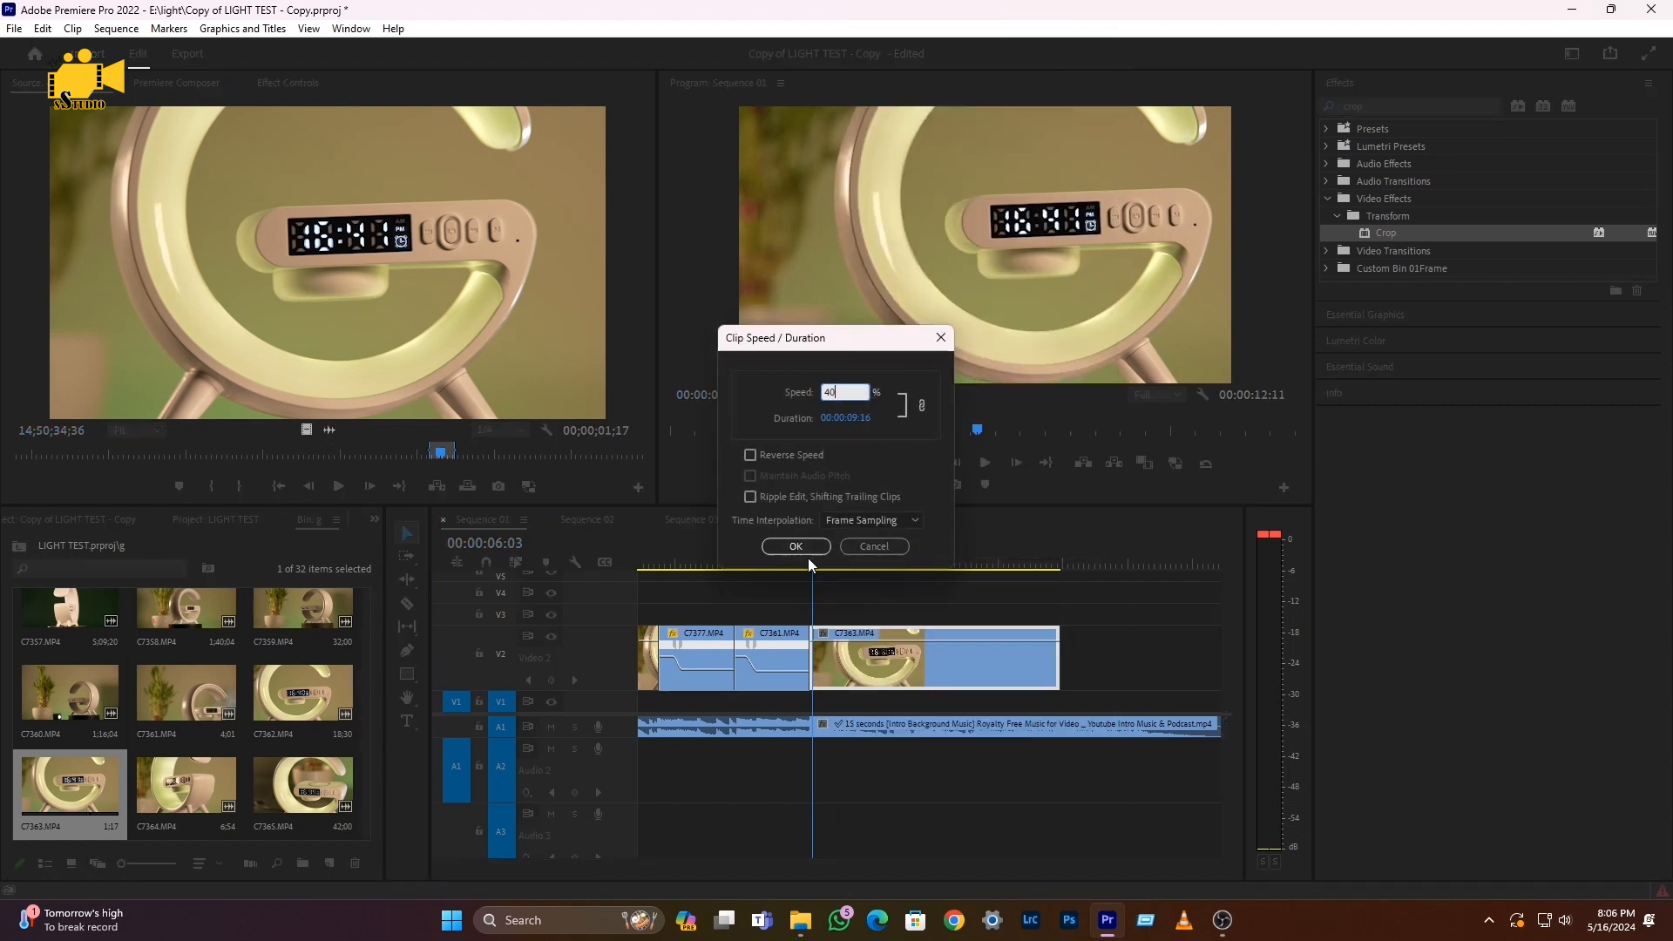
left_click(808, 552)
key("space")
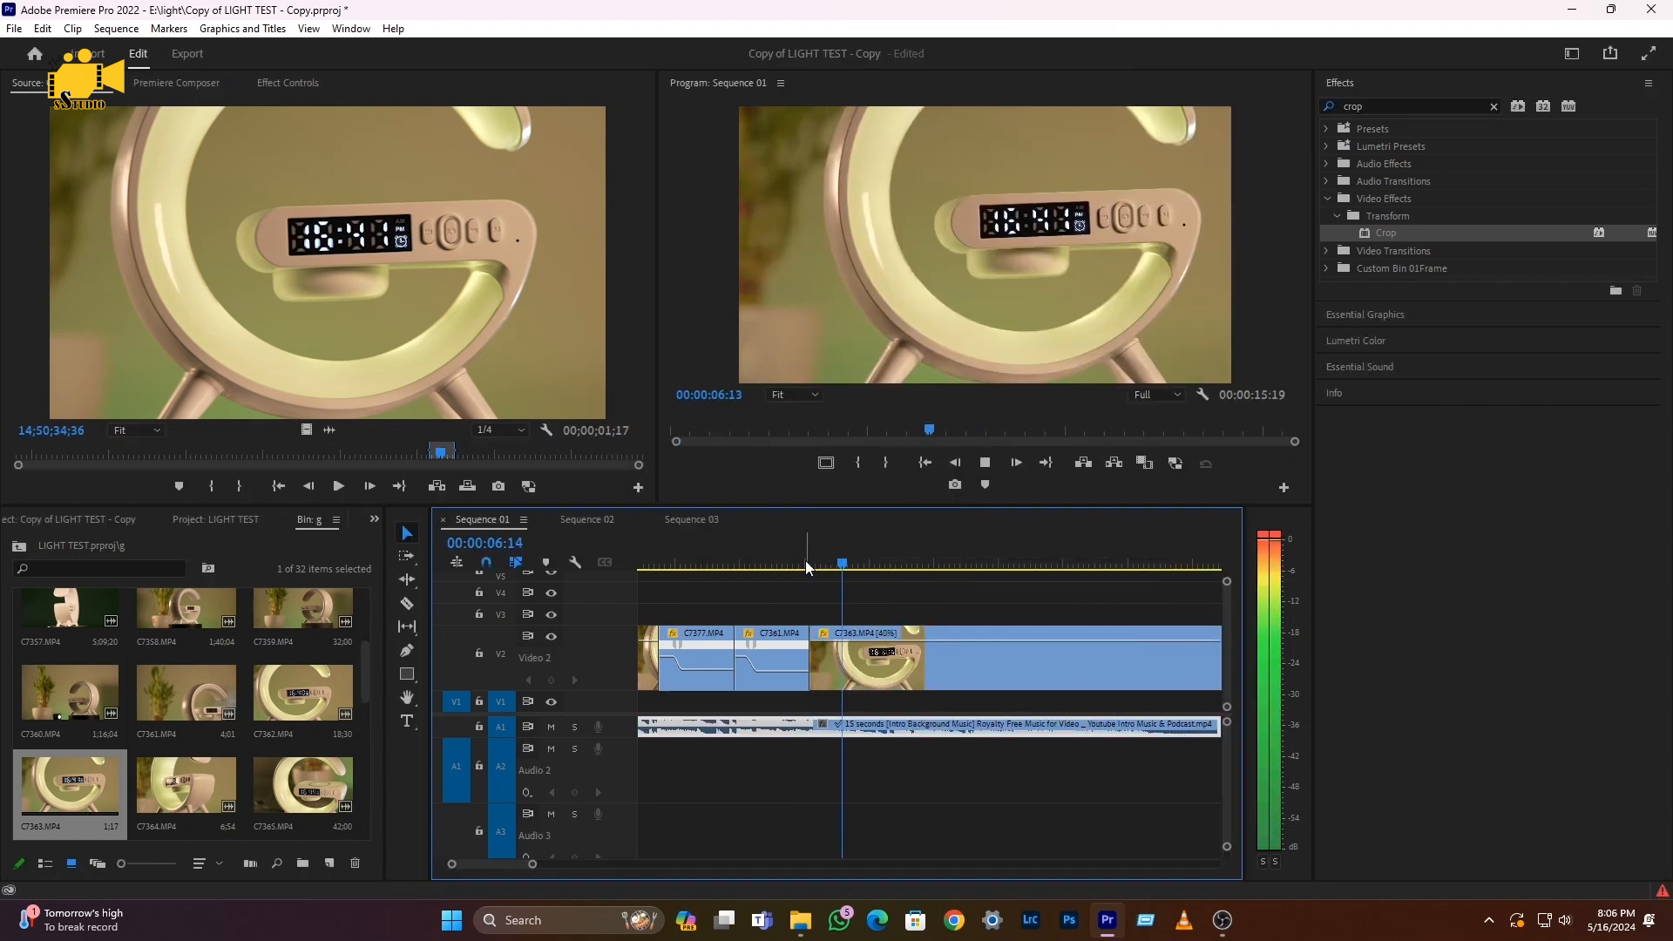
key("space")
left_click_drag(862, 565, 855, 567)
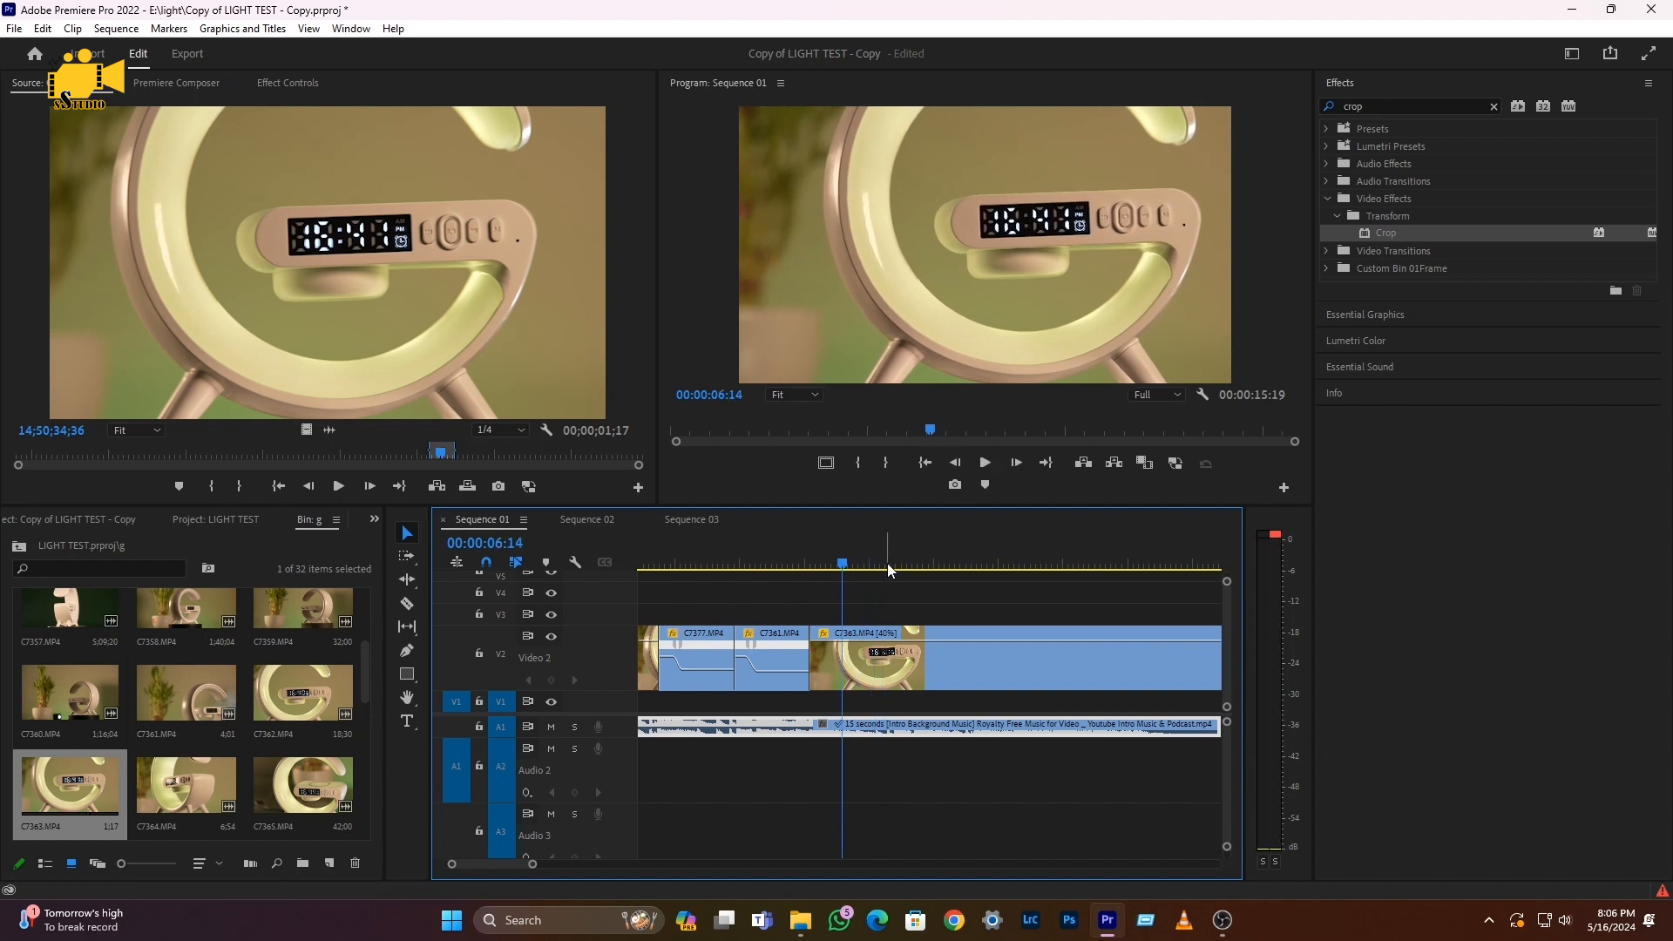
key("space")
left_click(819, 565)
key("space")
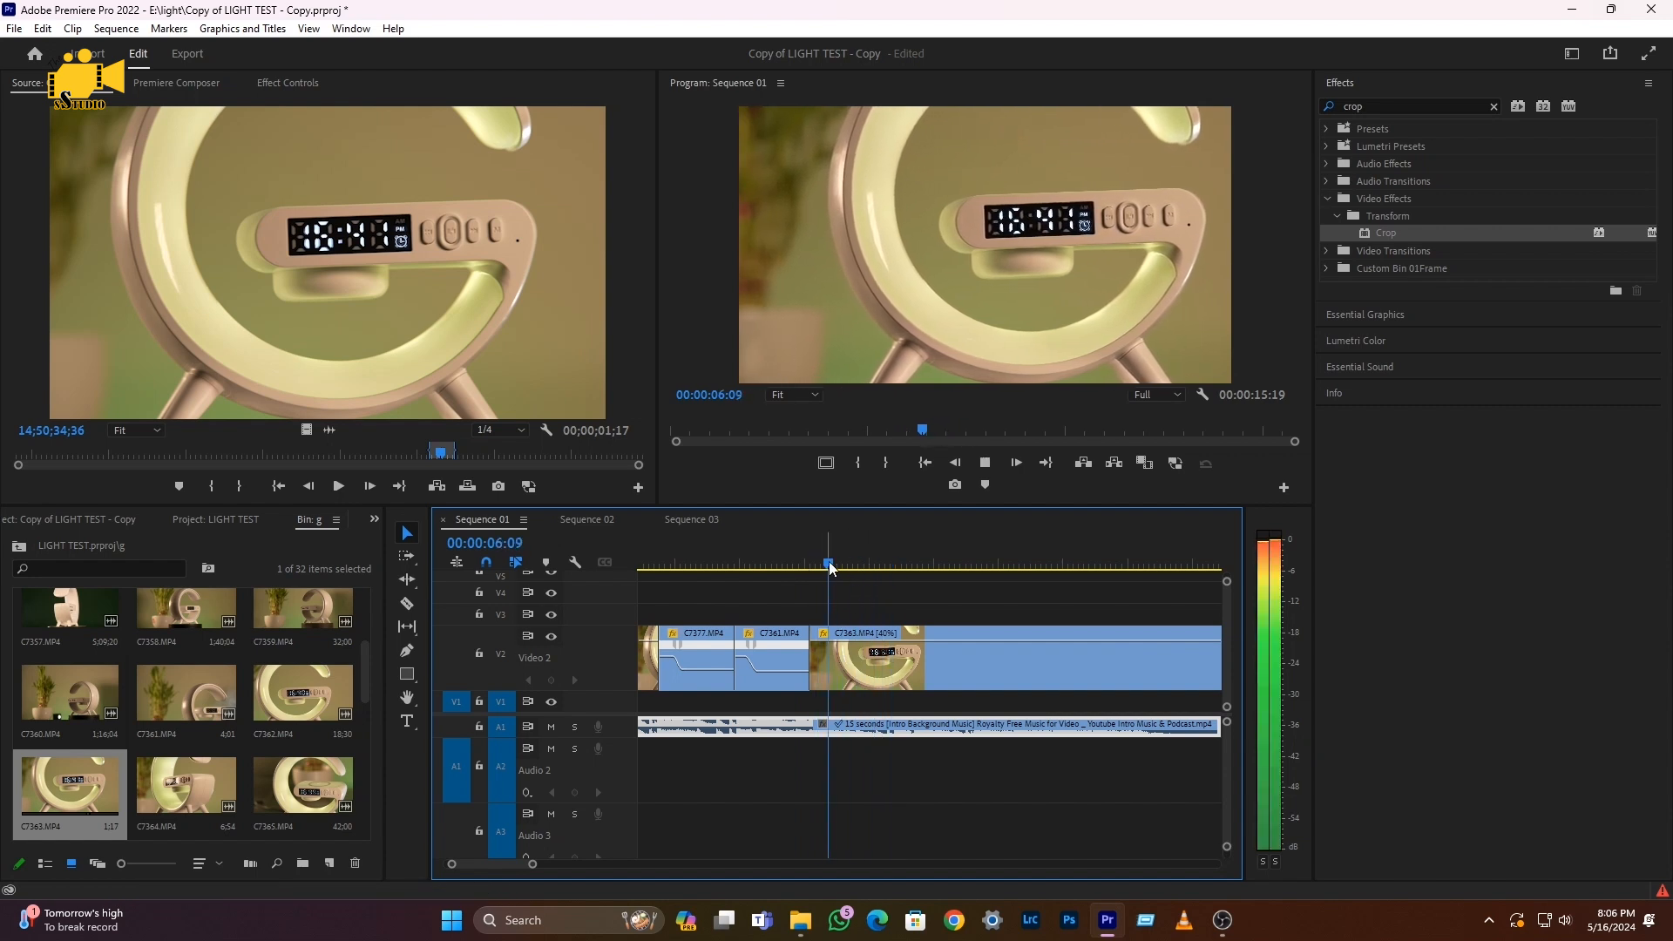
Apply the Transform effect to C7363.MP4 and start keyframing its Position and Scale at 00:00:06:19
left_click(870, 629)
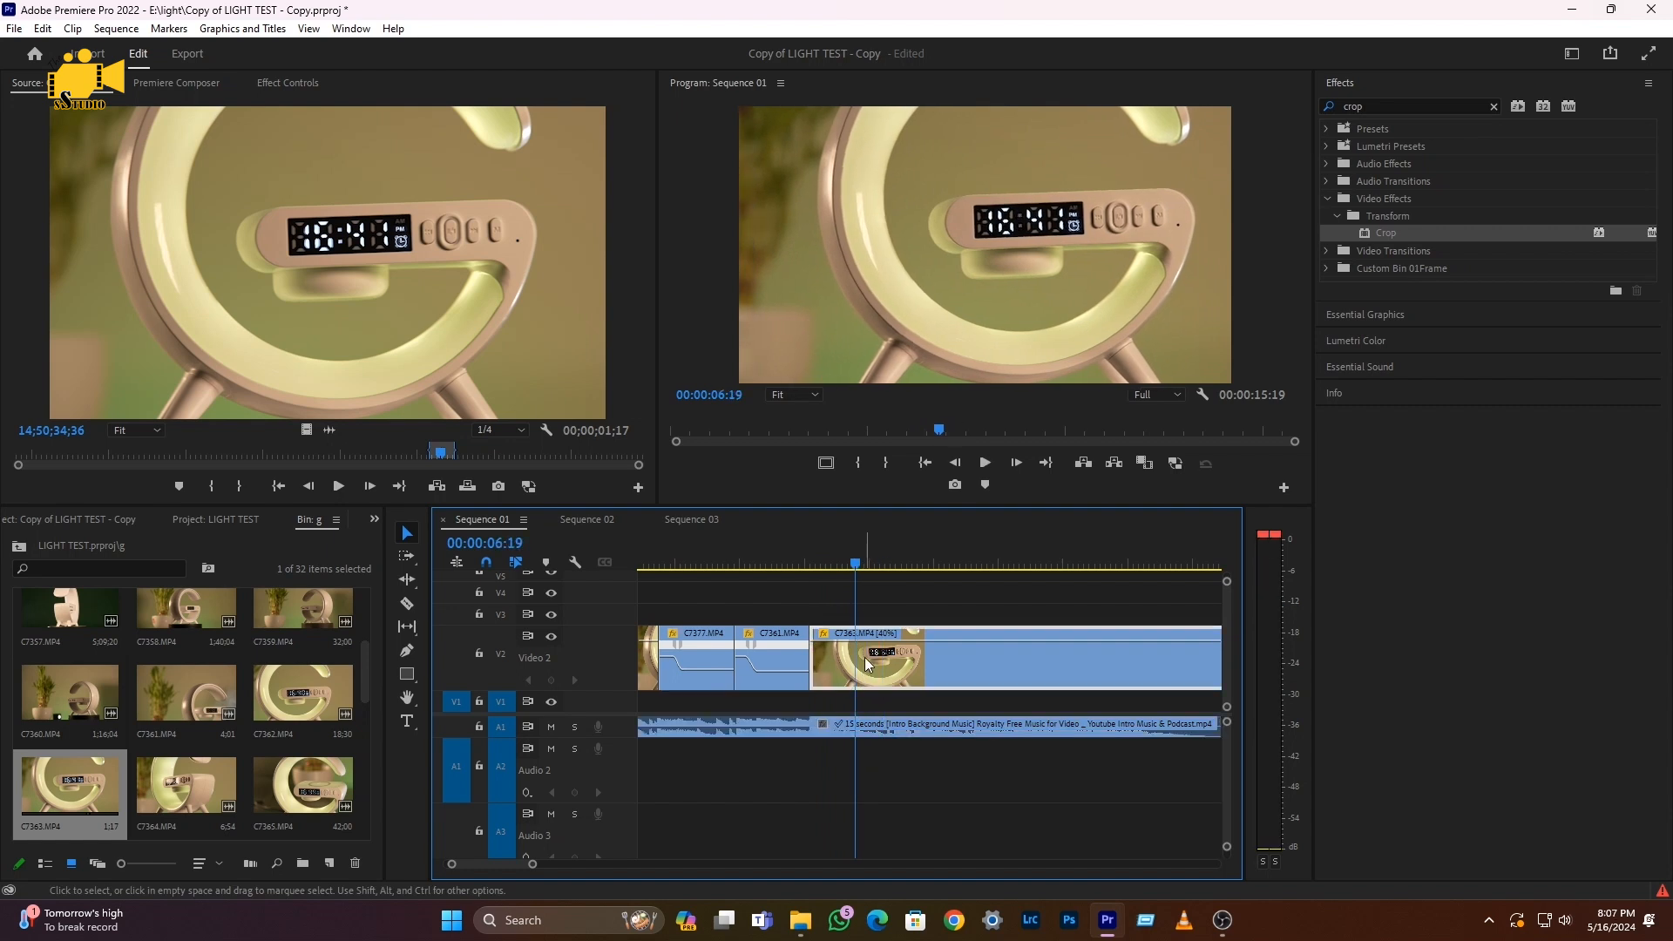
left_click(295, 85)
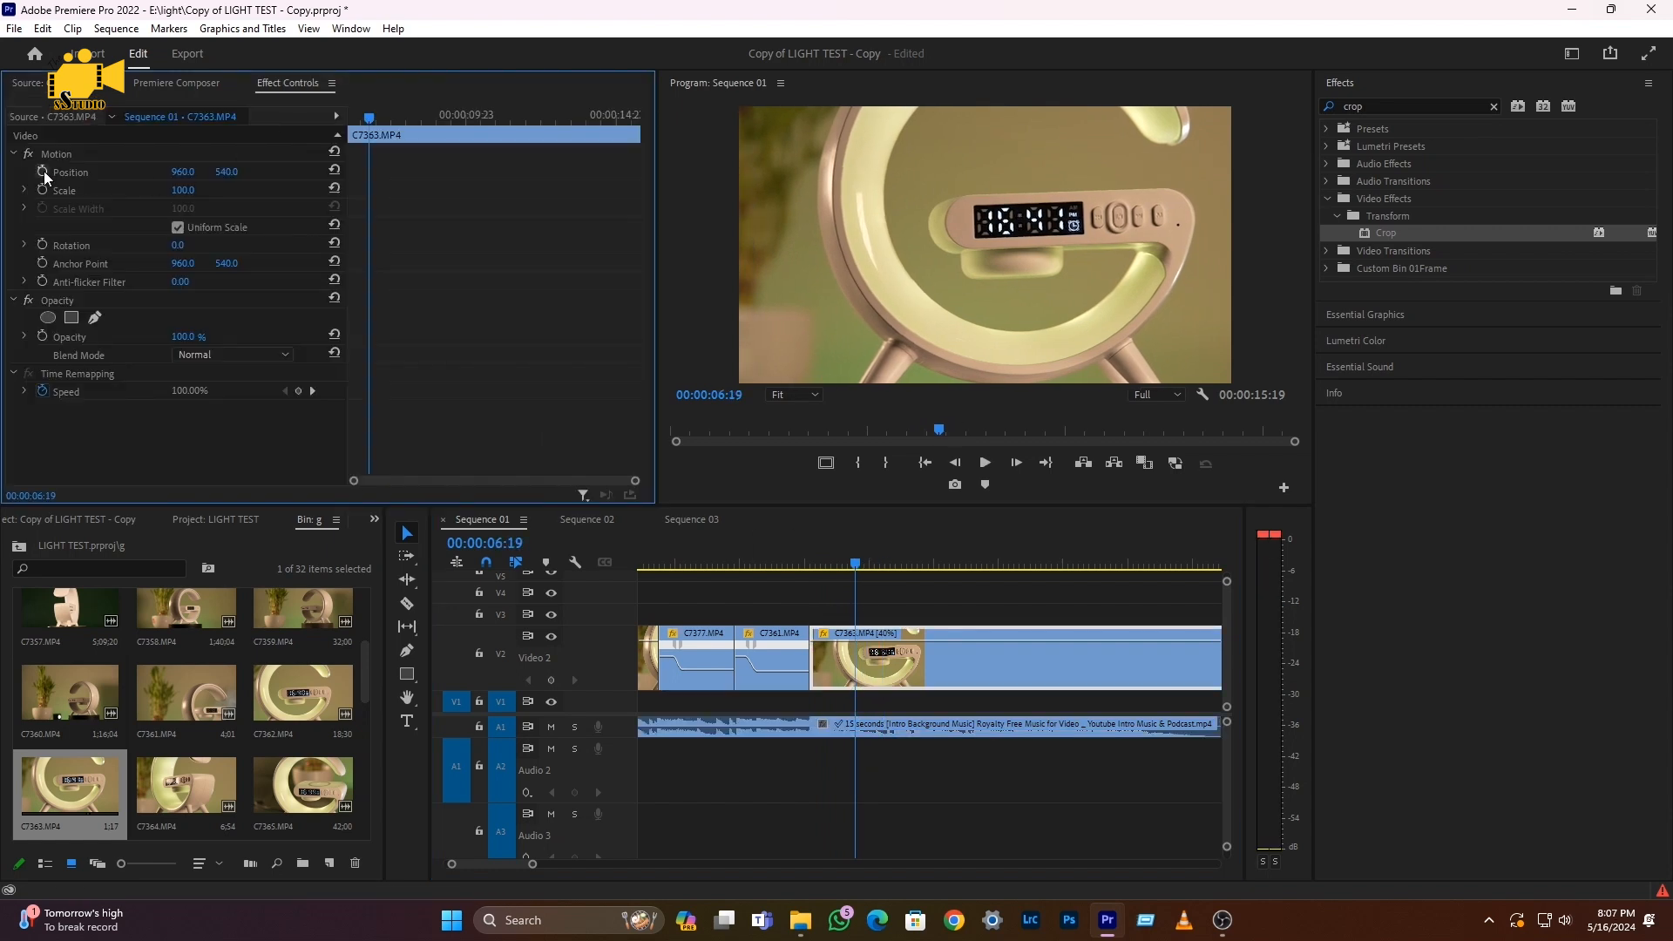
left_click(1375, 105)
key("BackSpace")
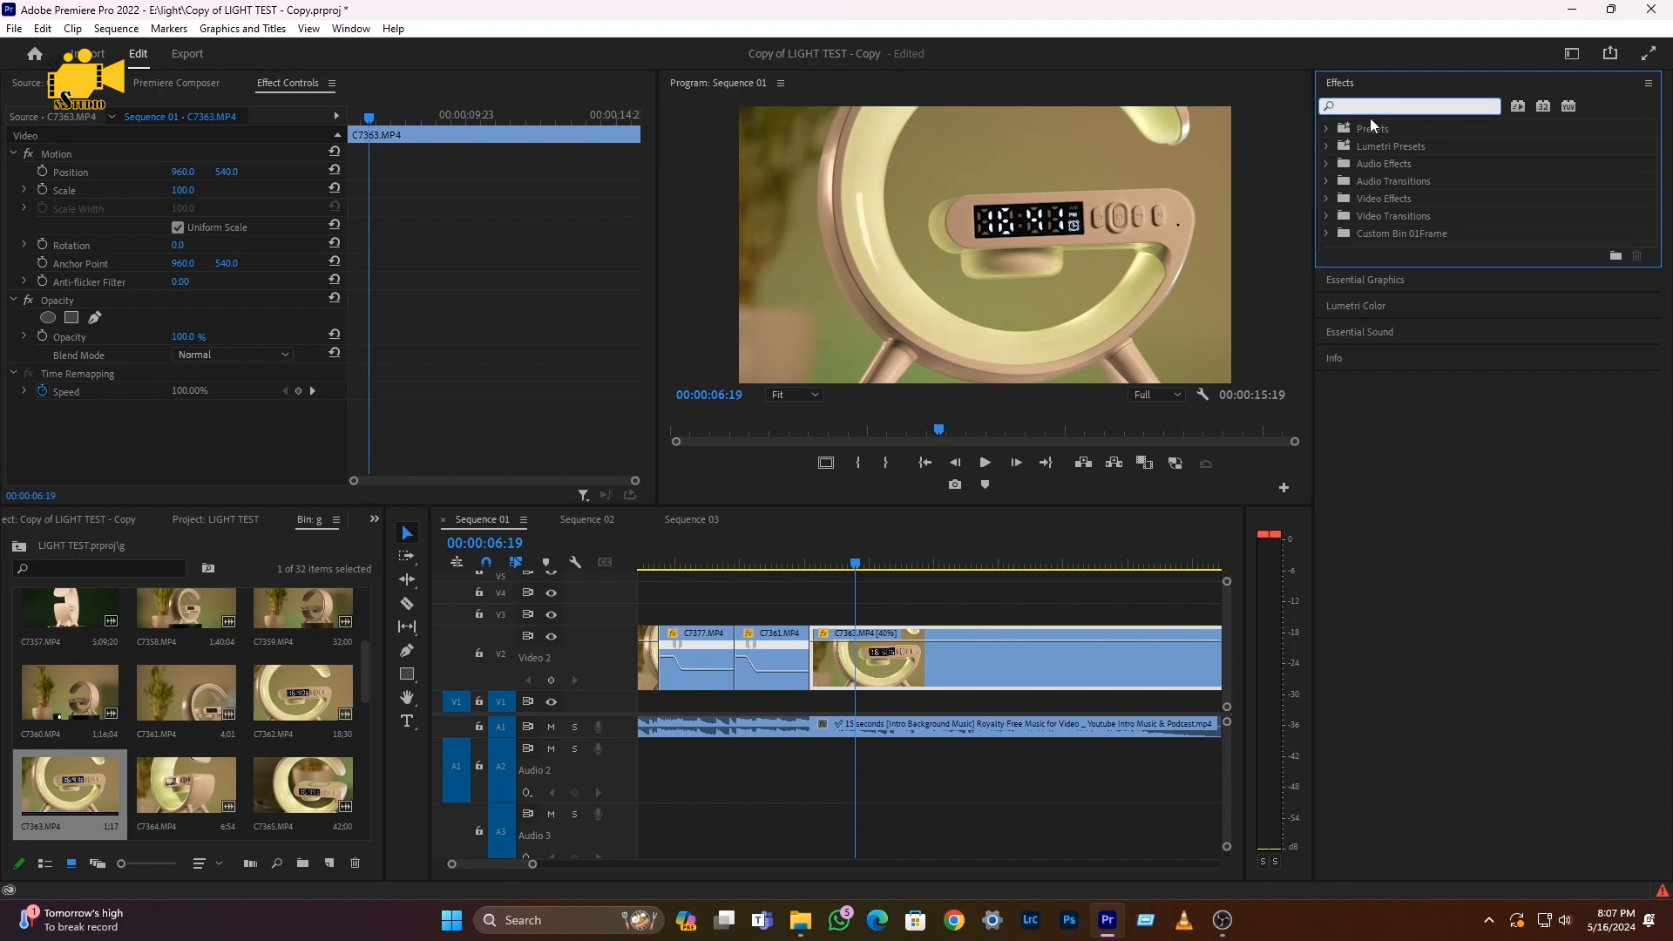
type("transf")
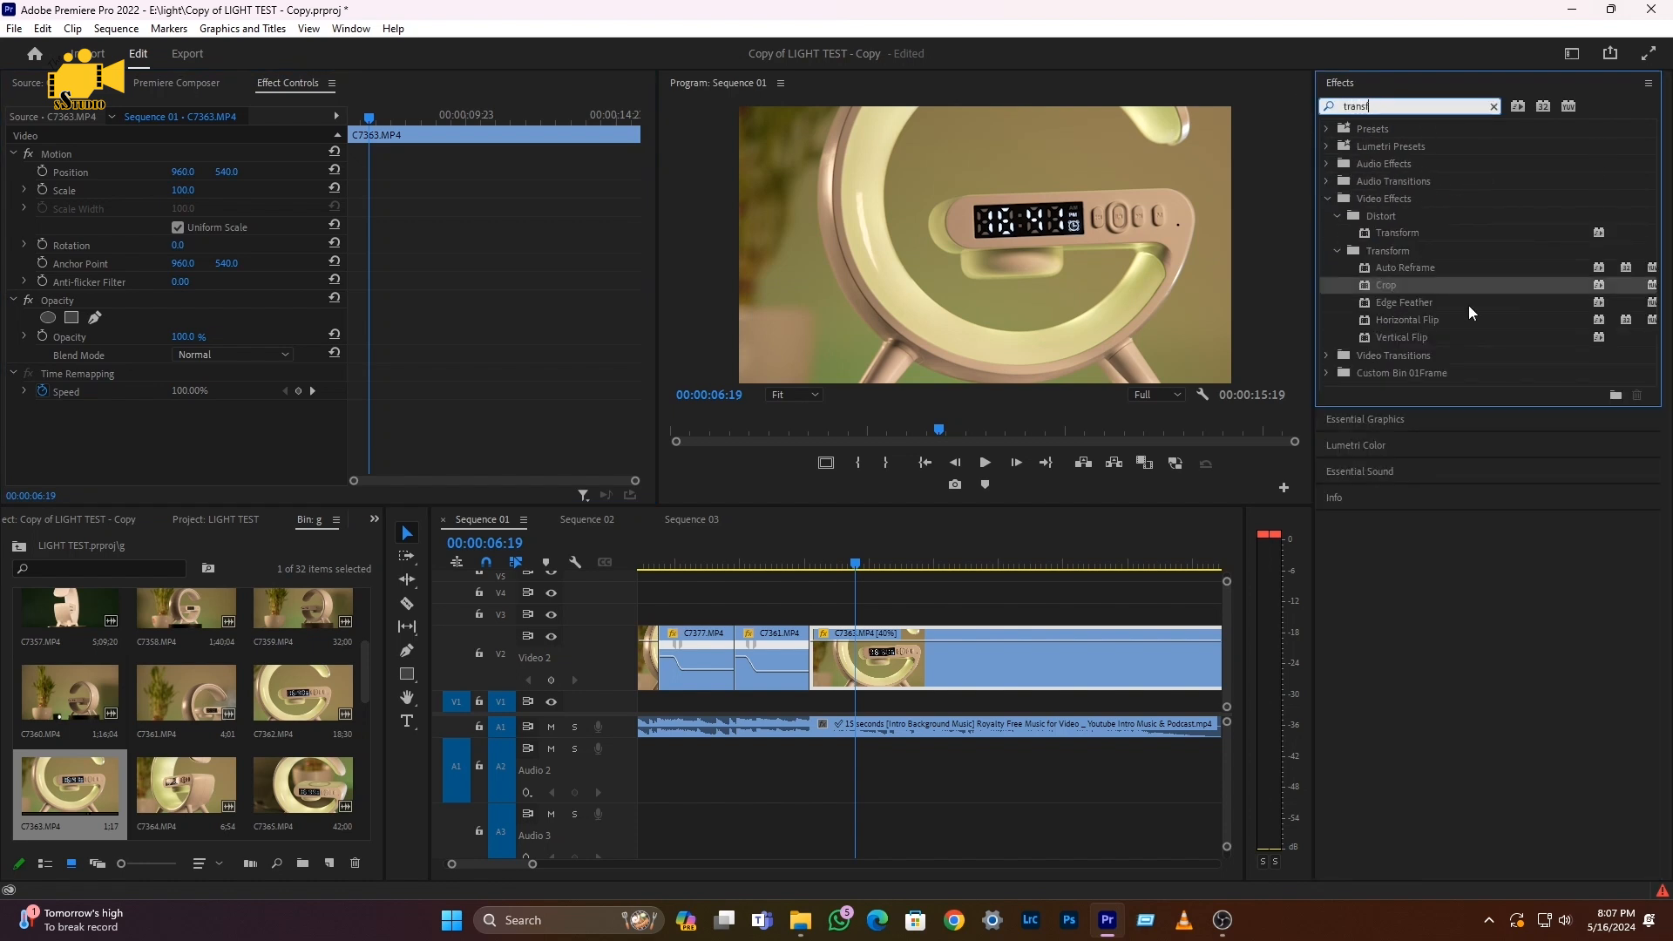
left_click_drag(1391, 242, 851, 678)
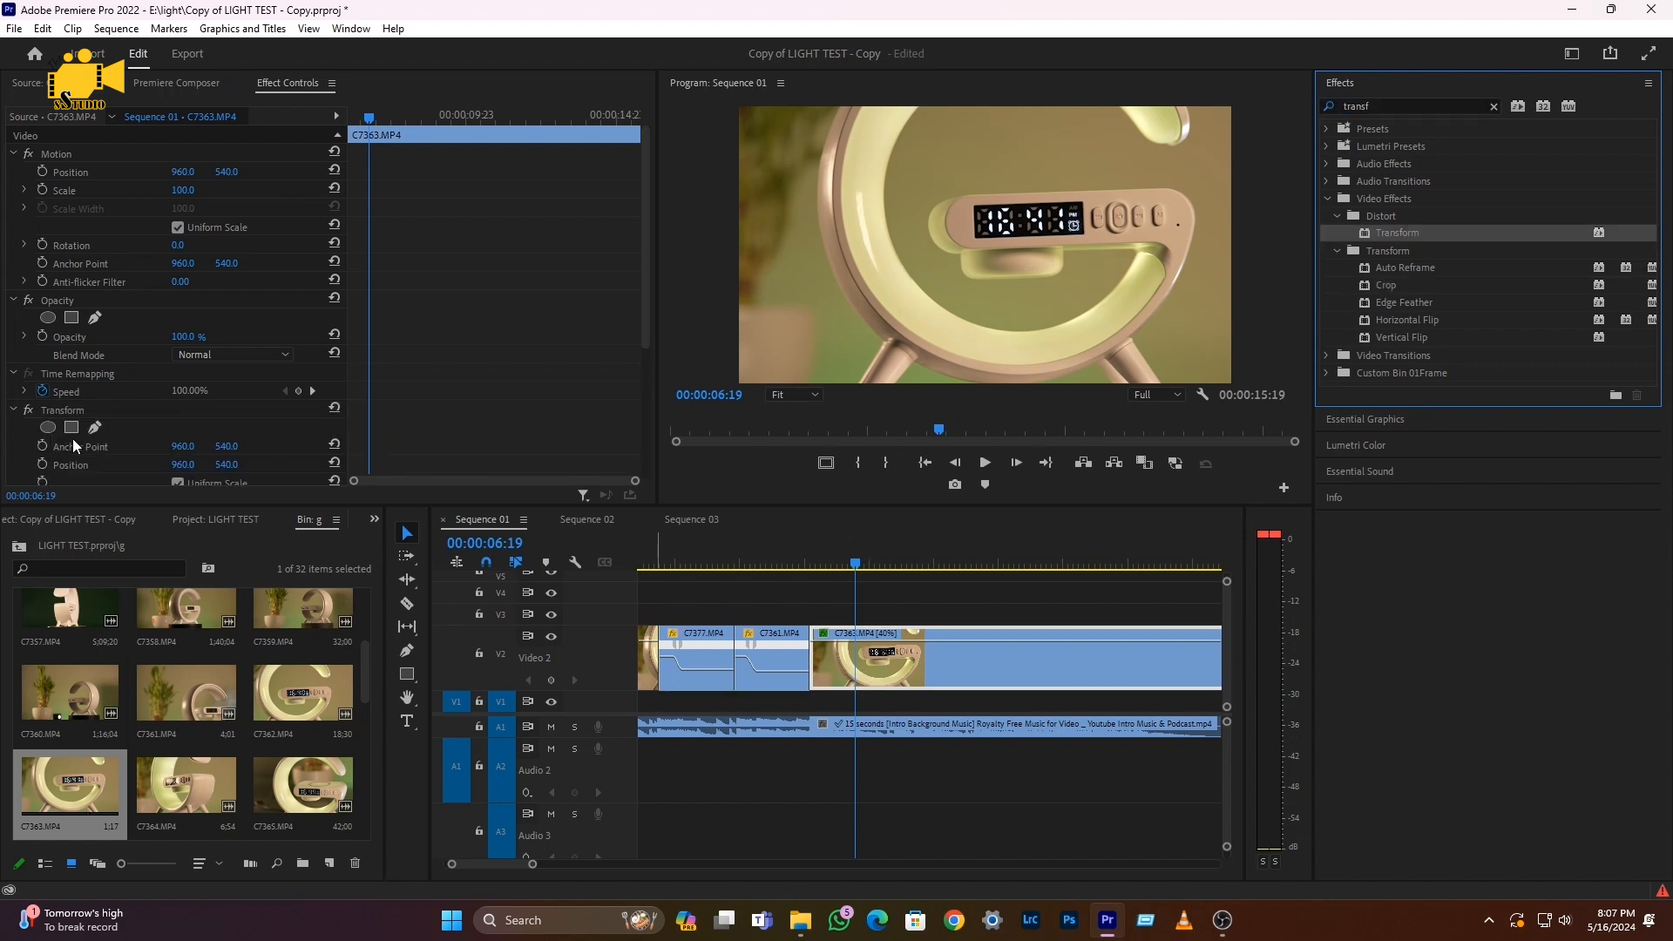
scroll(54, 429, "down", 3)
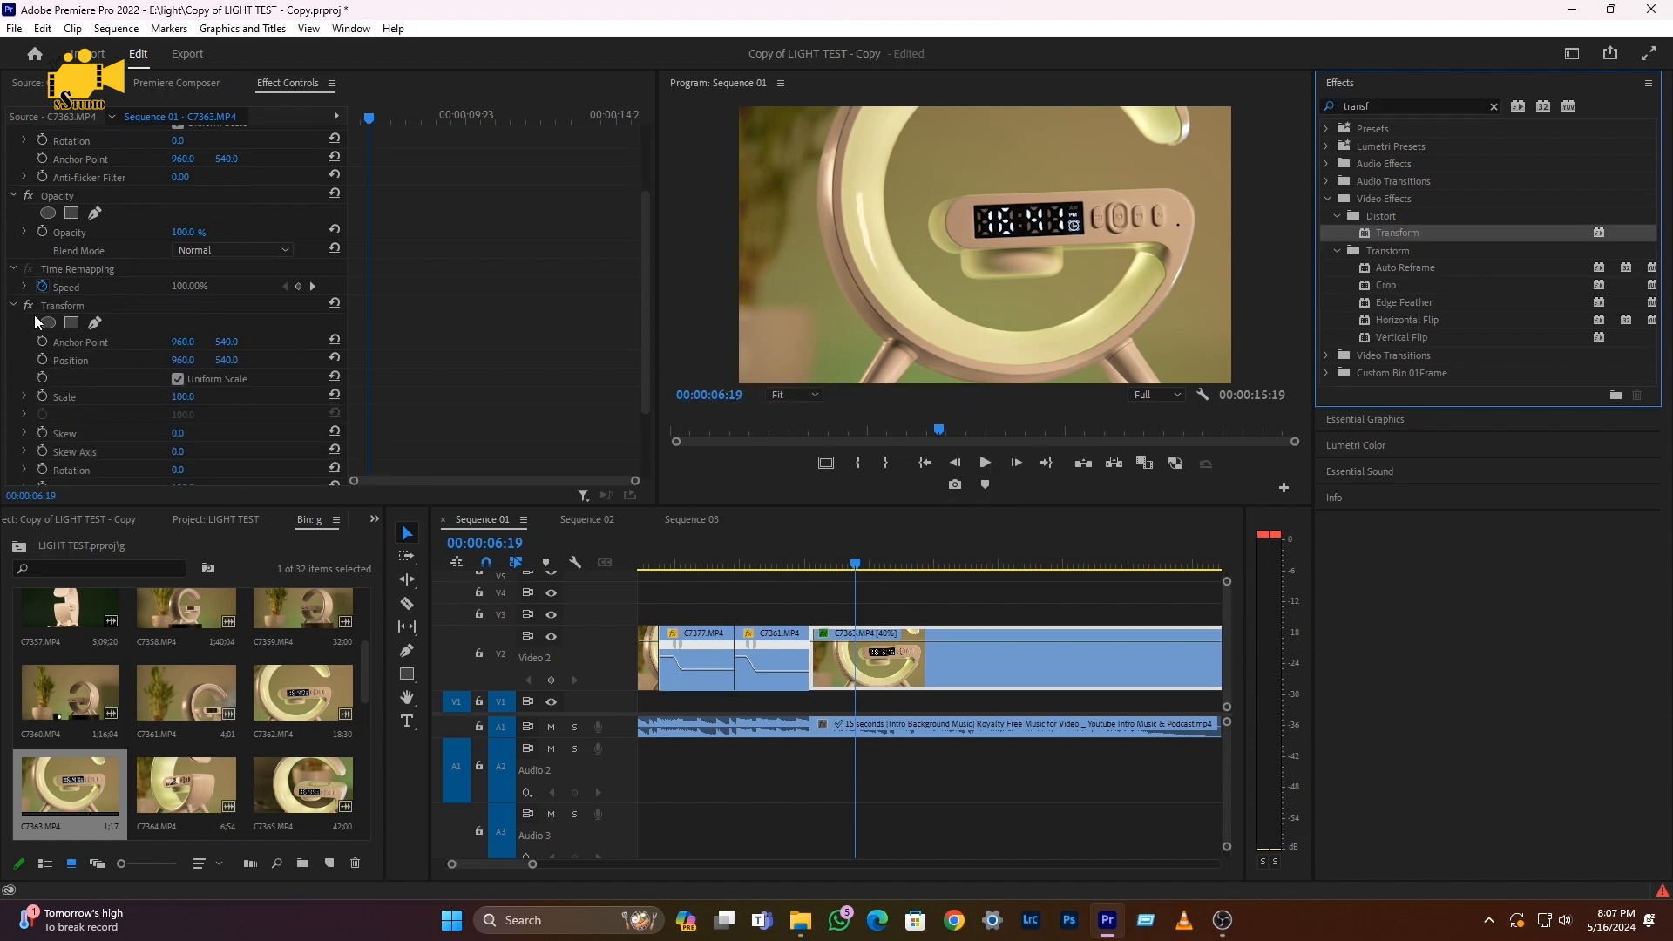
left_click(42, 359)
left_click(42, 395)
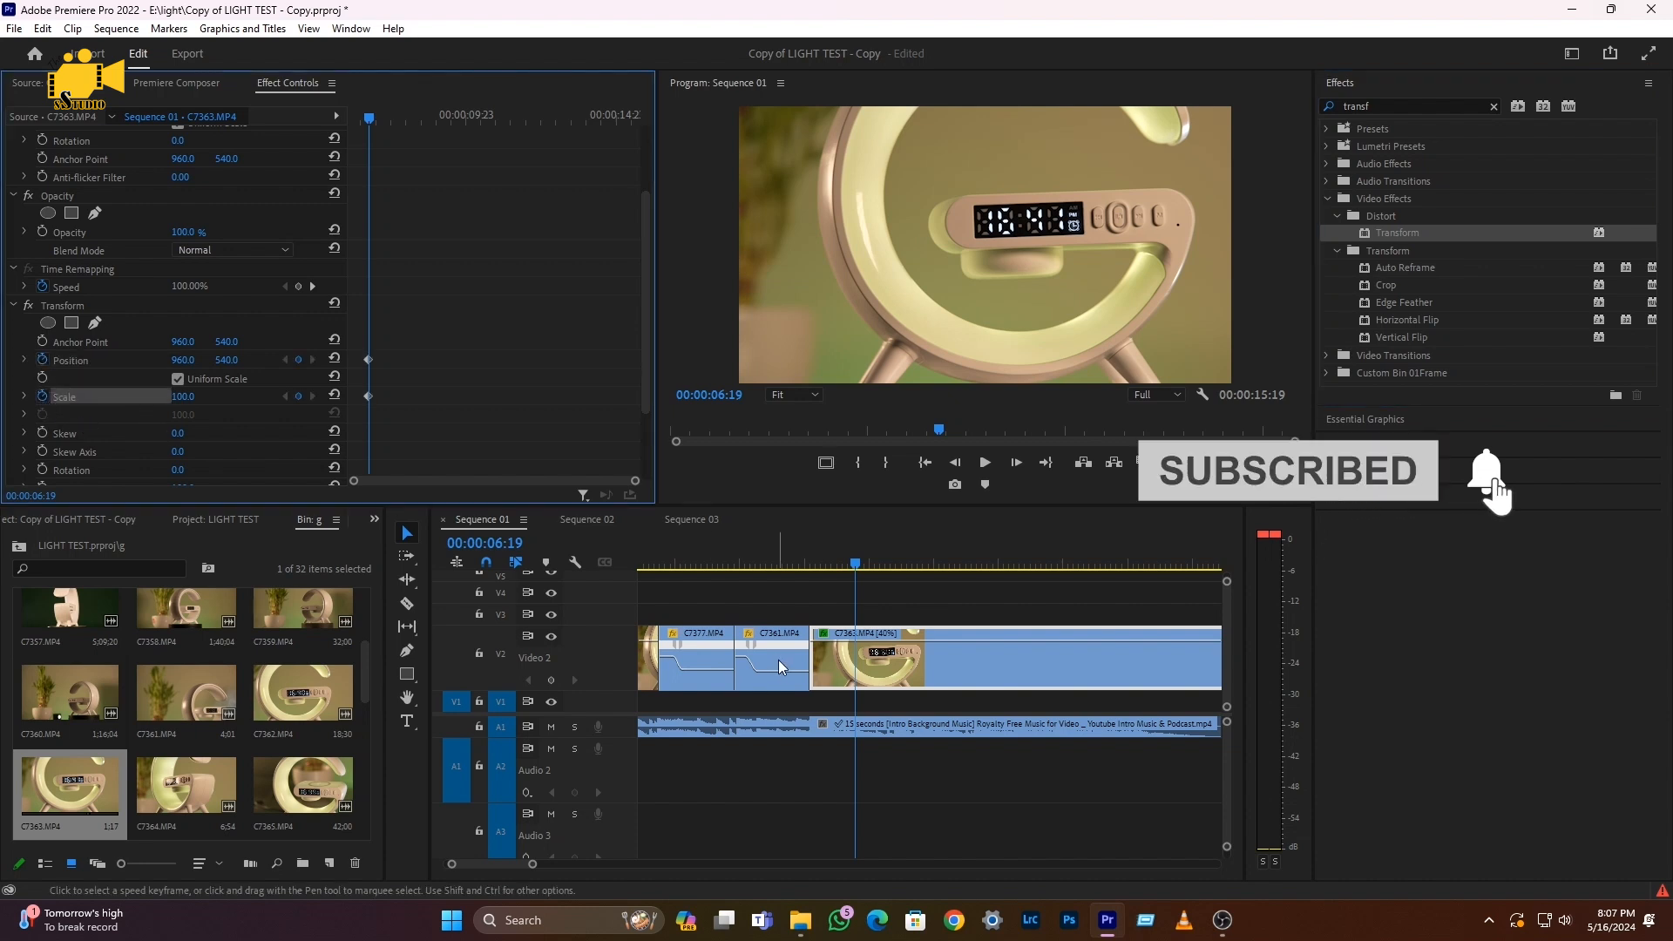
At 00:00:07:01, set the Transform Scale to 204 and the horizontal Position to 543 on C7363.MP4
key("space")
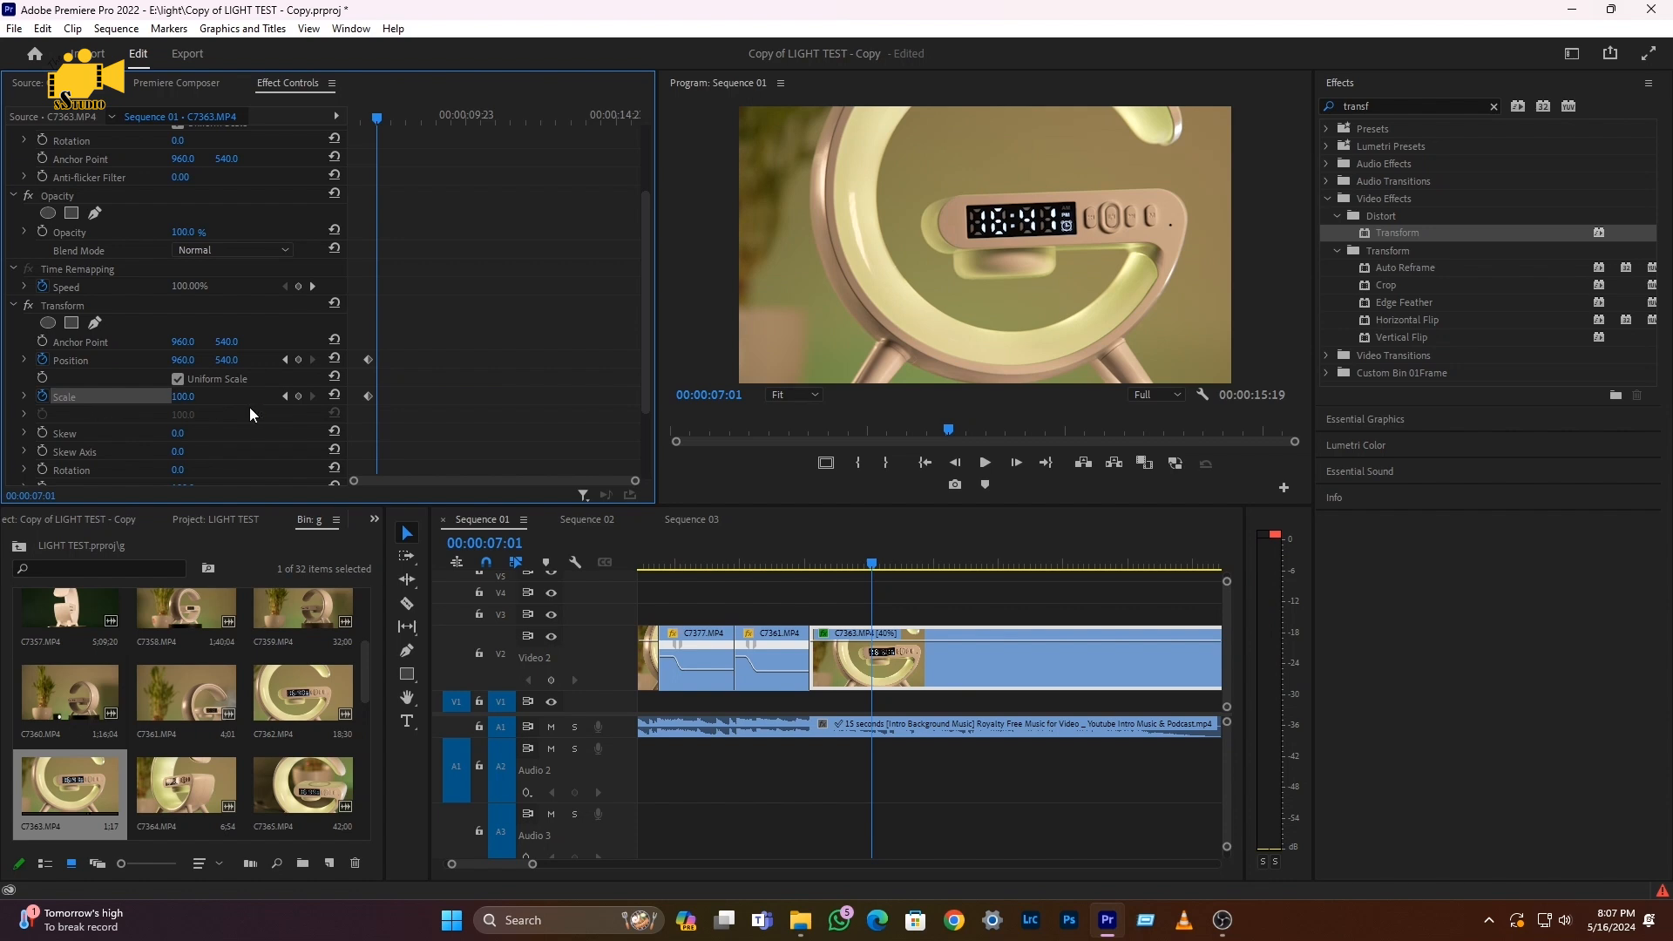
left_click_drag(183, 396, 274, 396)
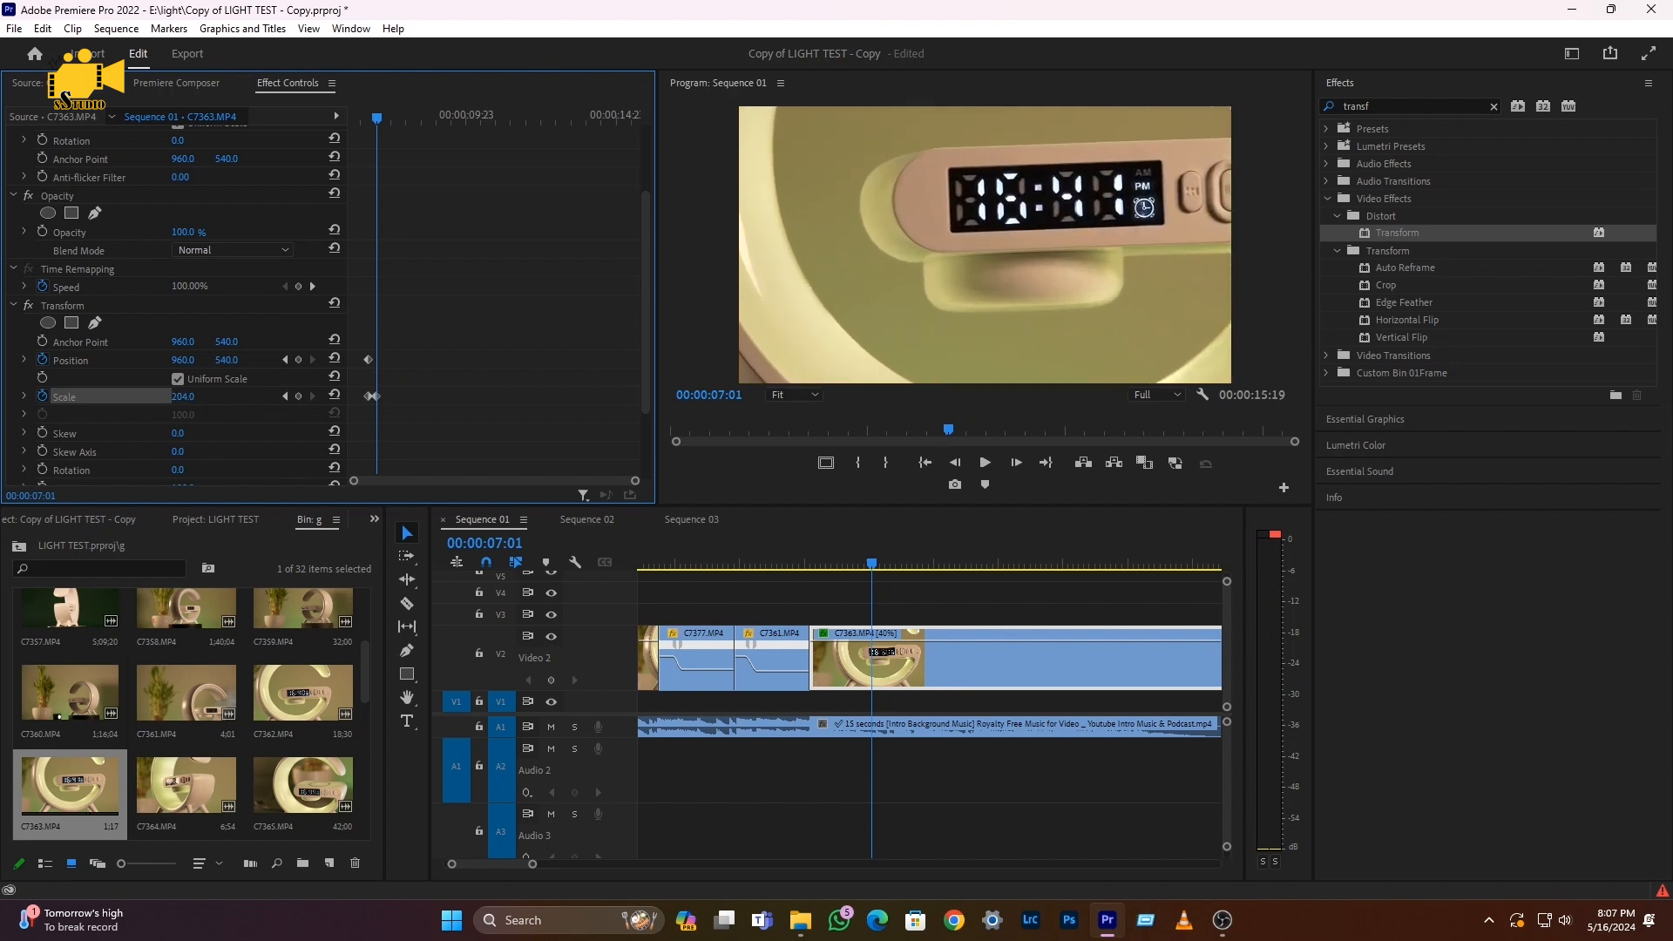
left_click_drag(182, 360, 21, 360)
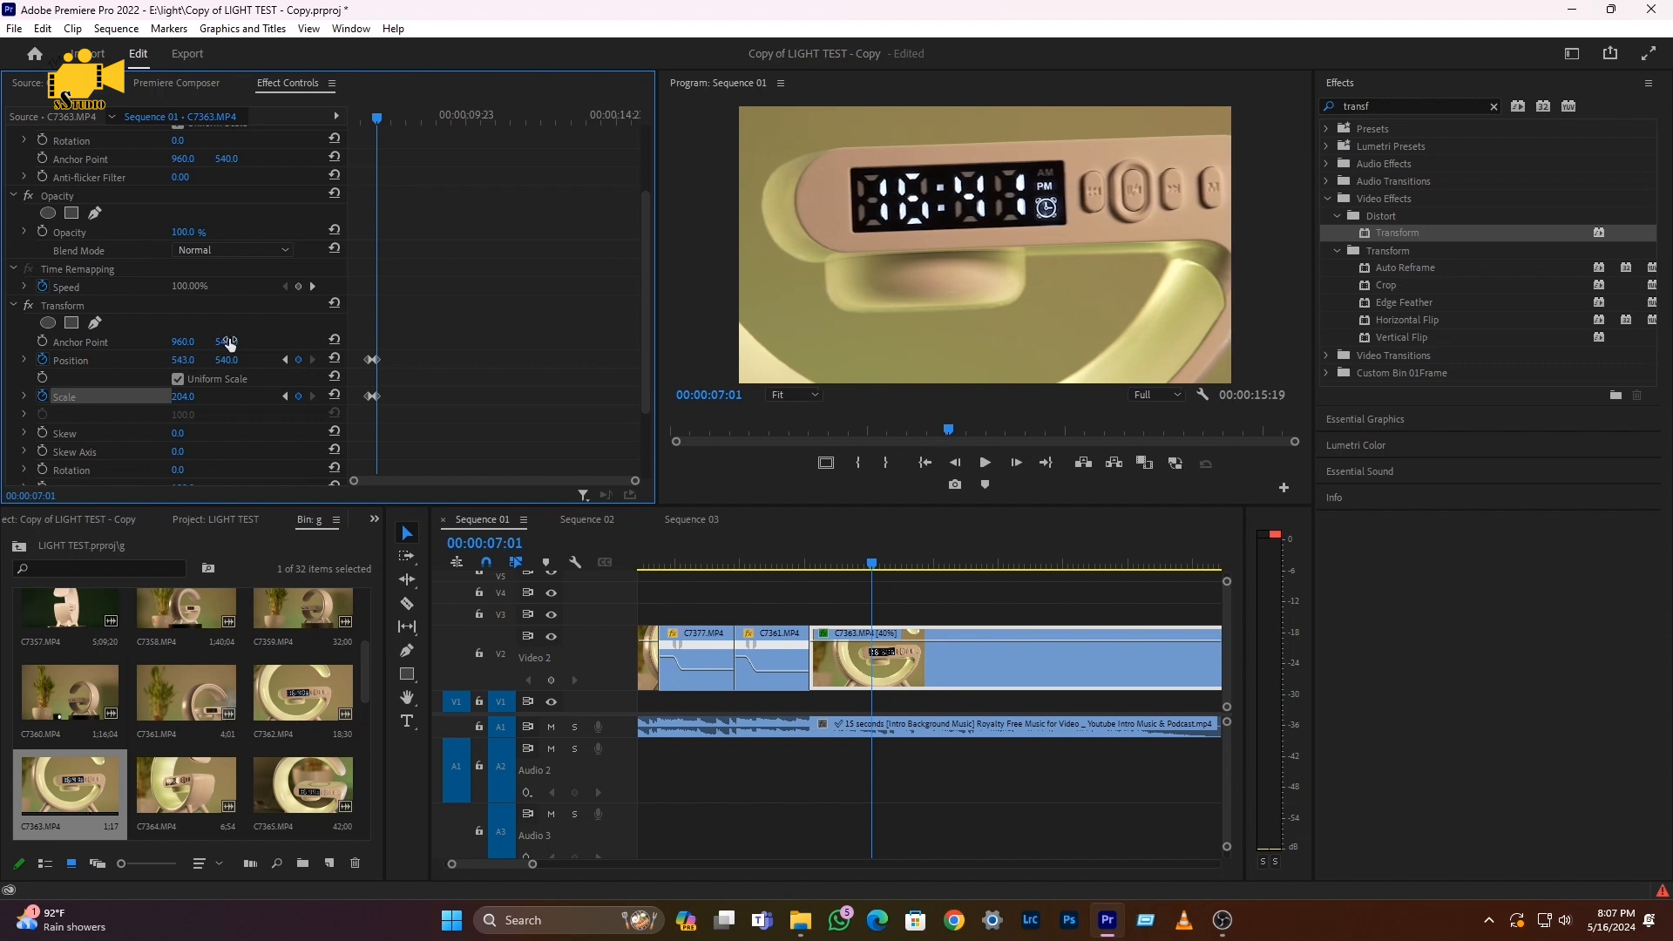
Keyframe the Transform Rotation of C7363.MP4 at 2.0° at 00:00:07:01 and 0.0° at 00:00:06:19
scroll(251, 443, "down", 1)
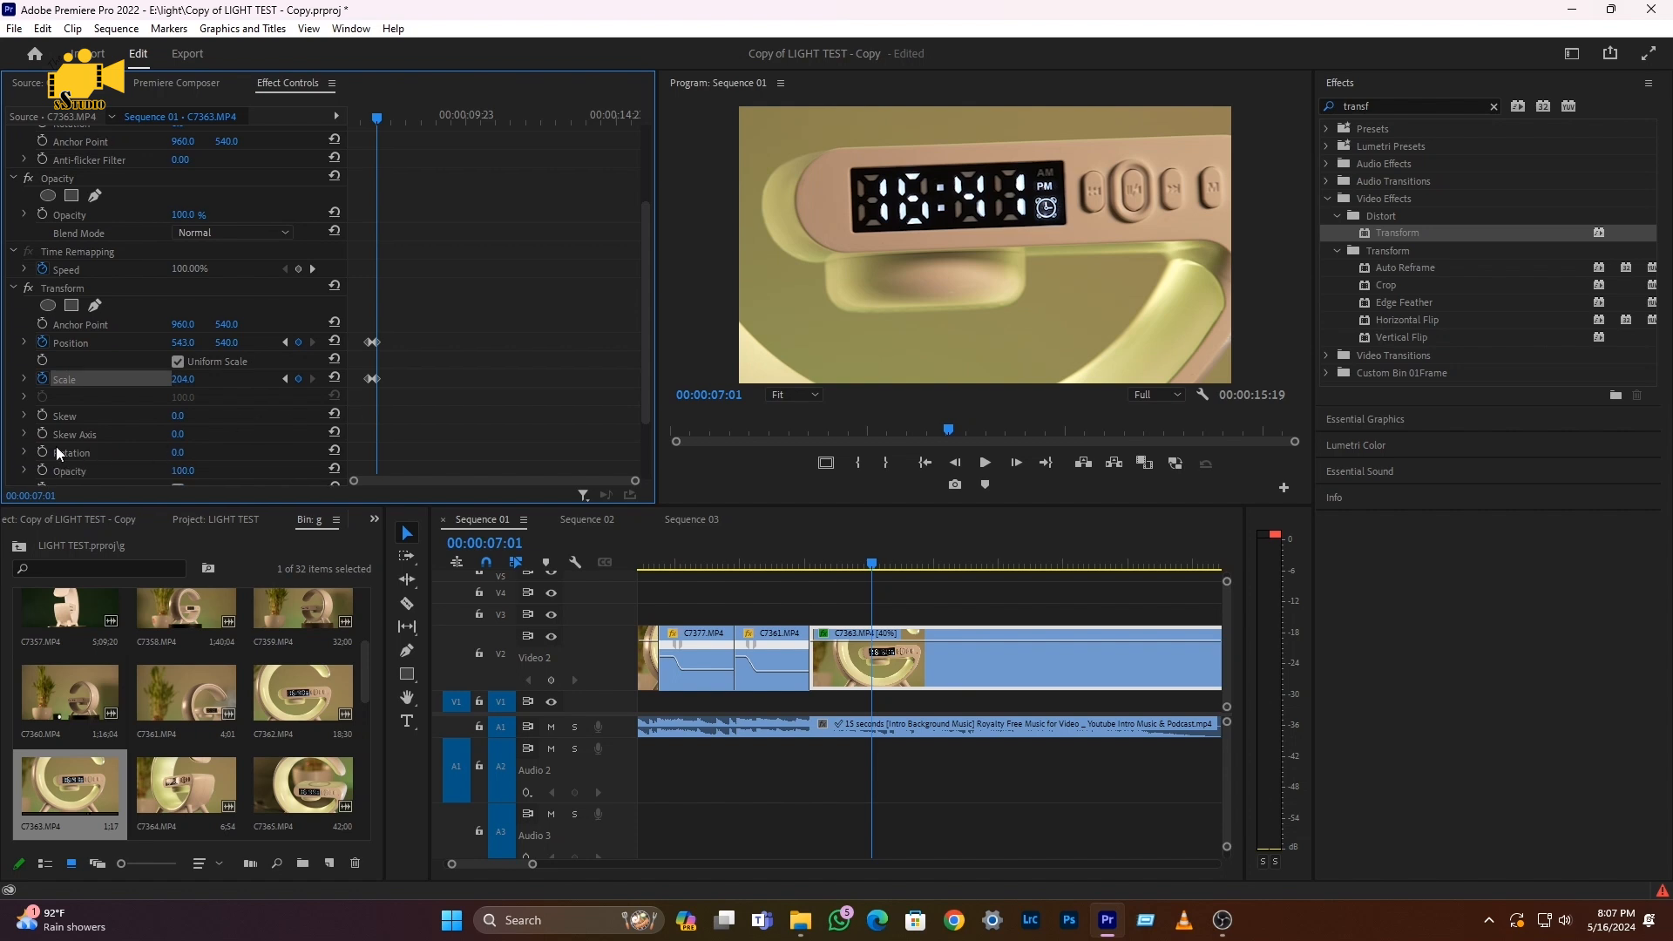
left_click(43, 452)
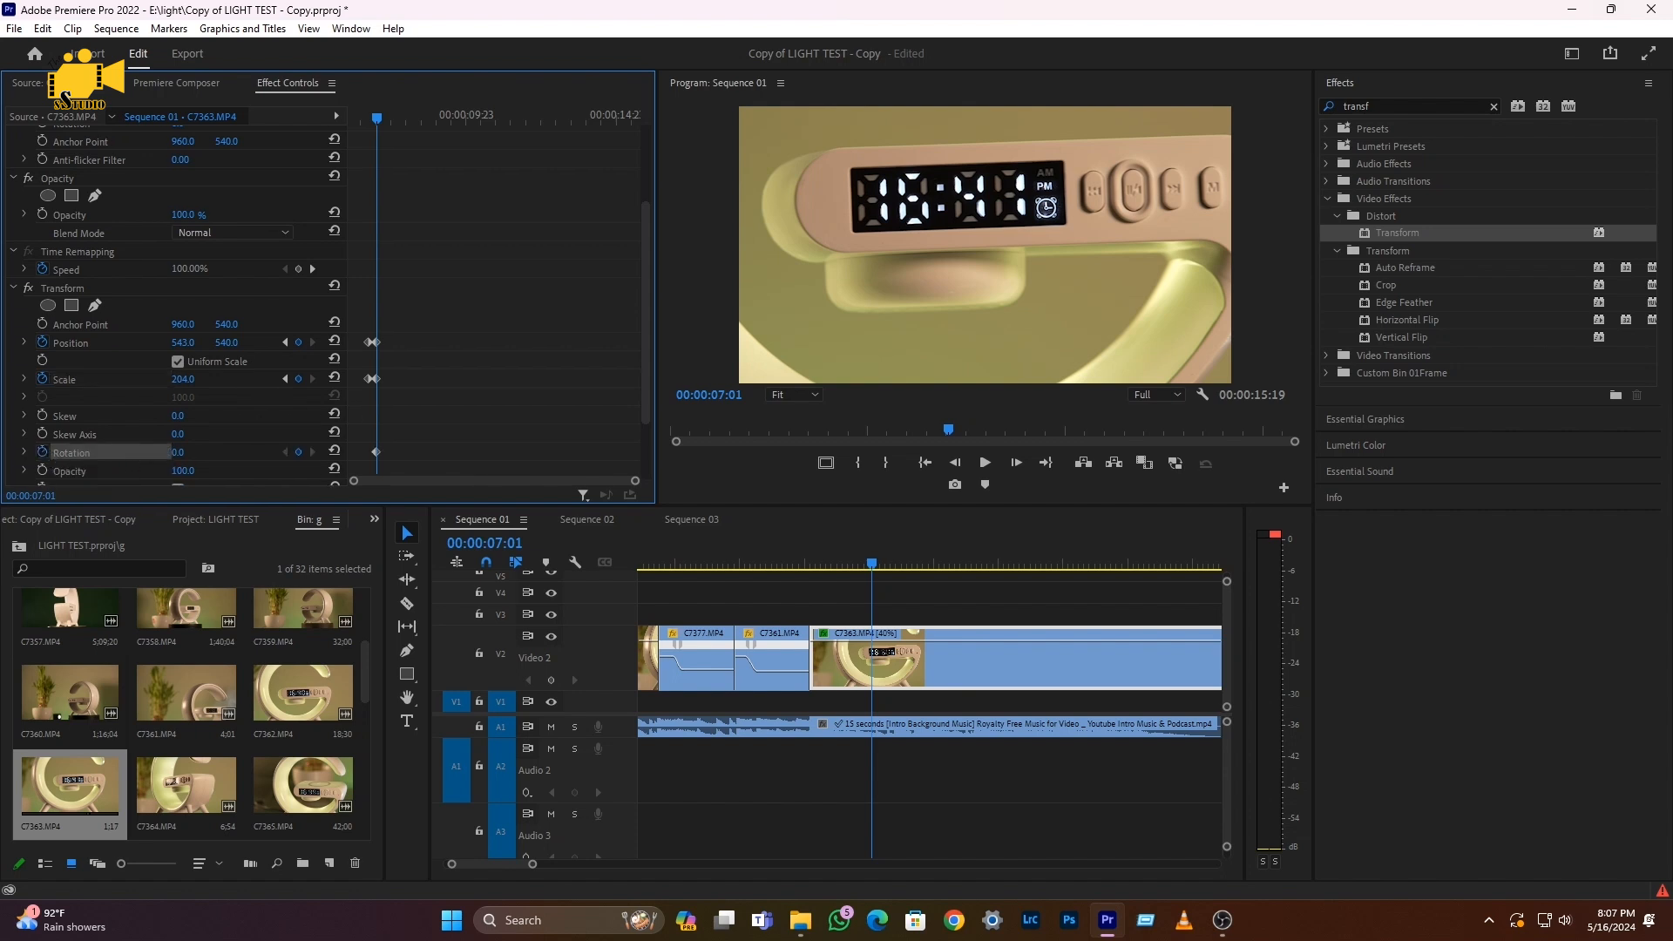
left_click_drag(177, 452, 179, 452)
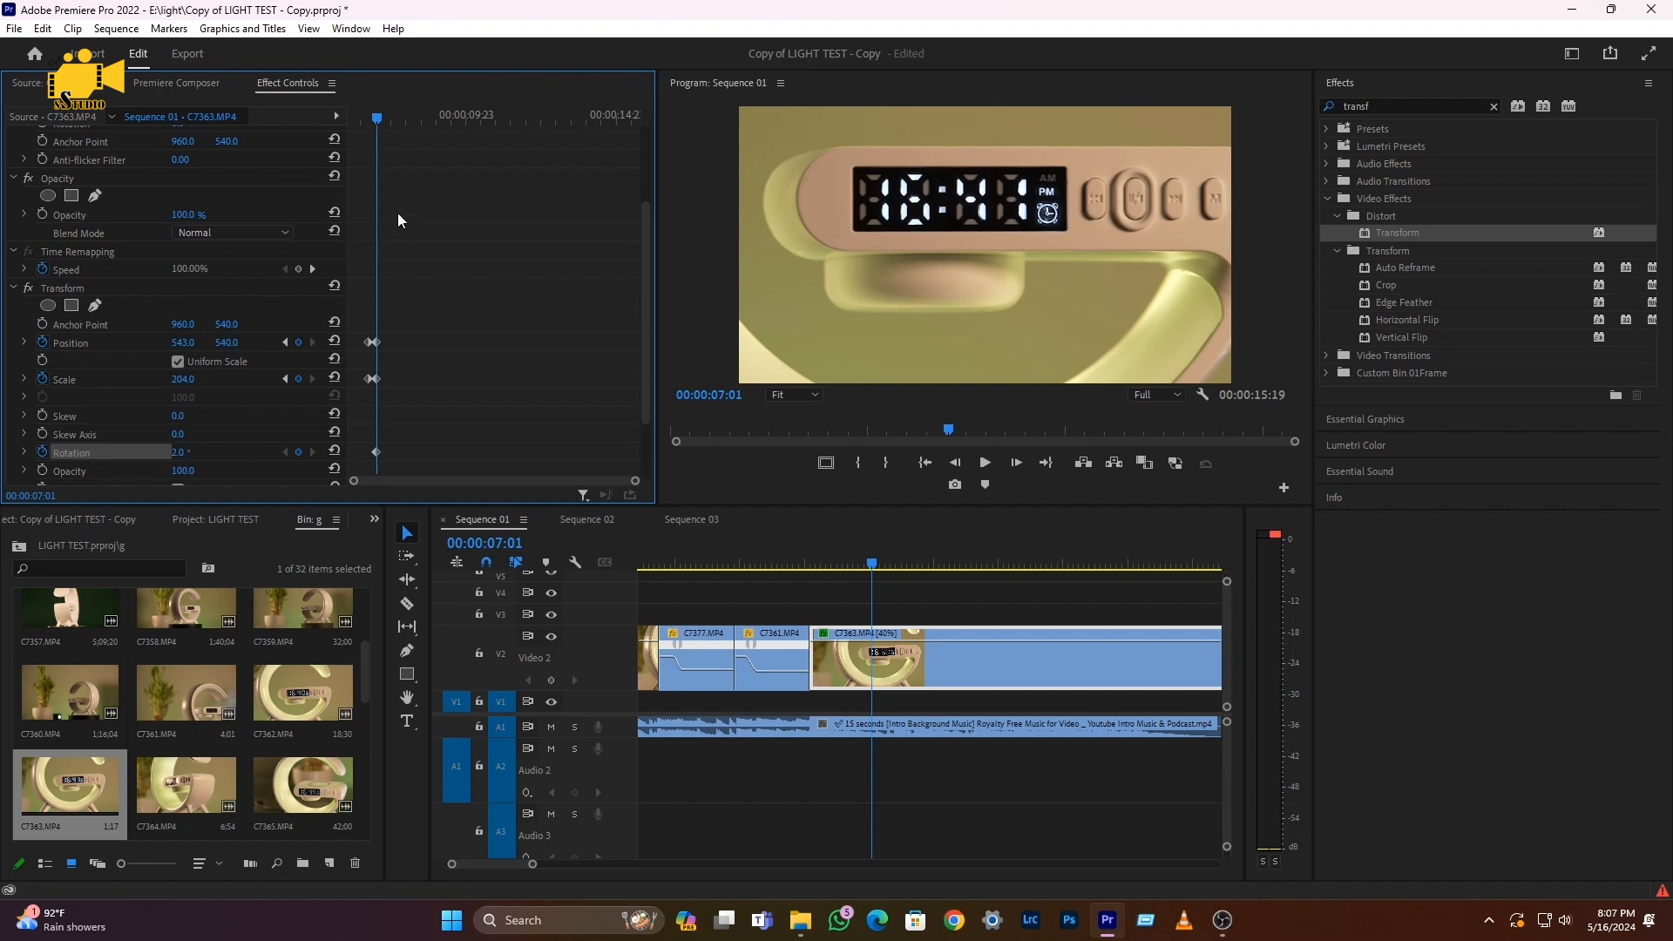
left_click_drag(376, 122, 368, 122)
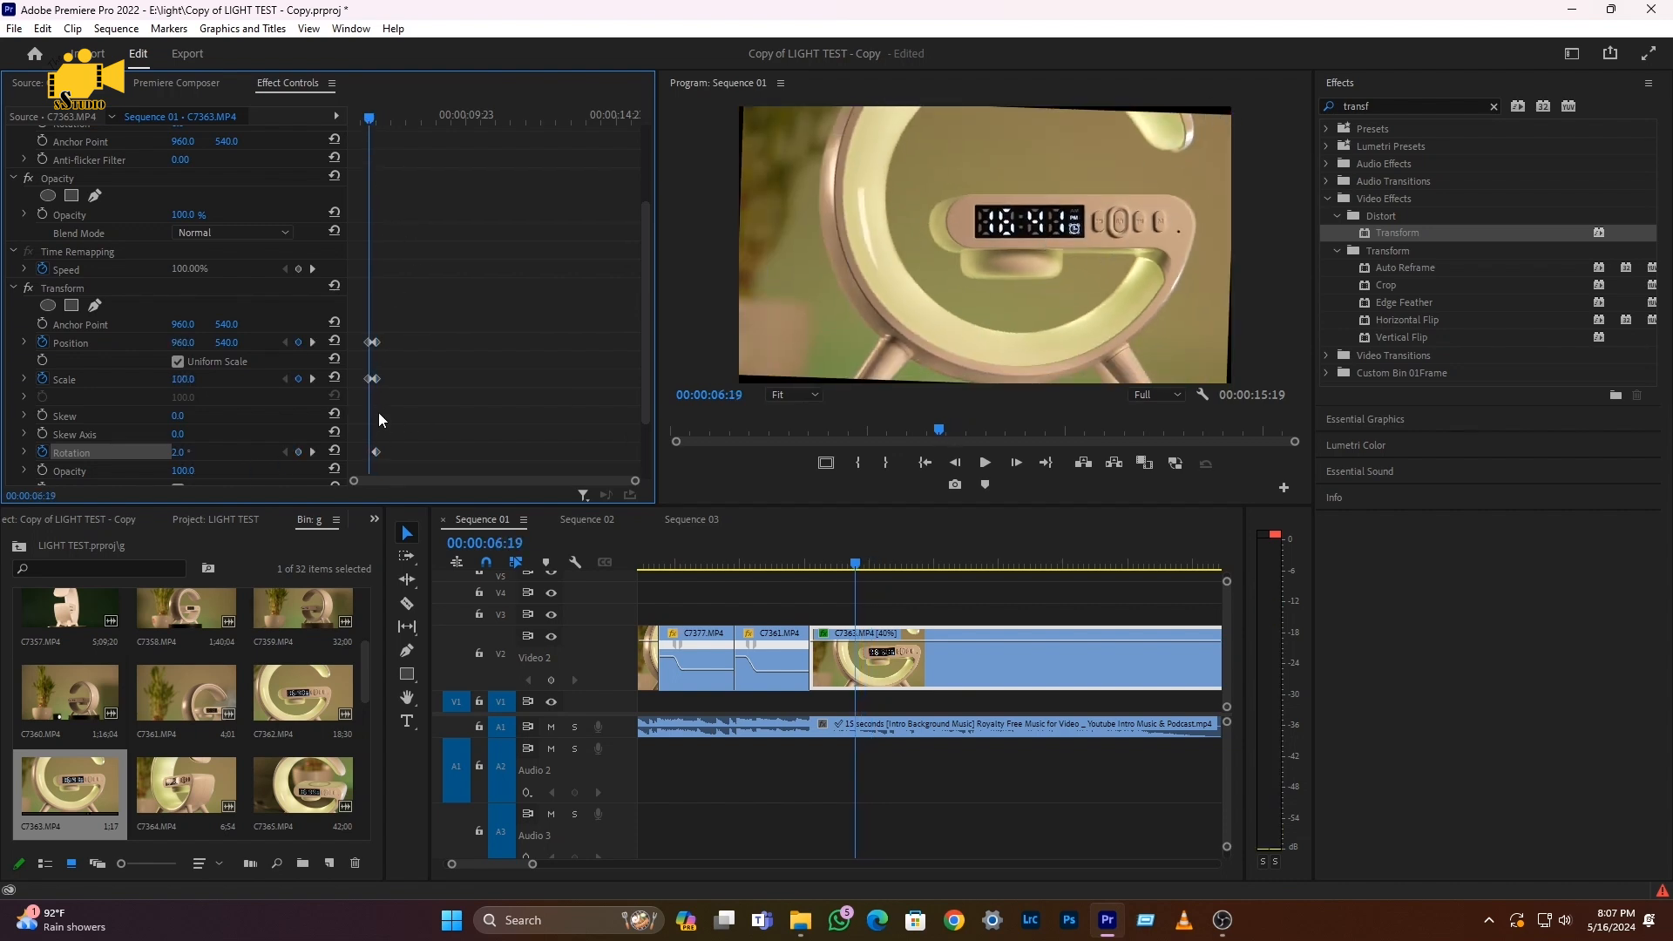
left_click(333, 452)
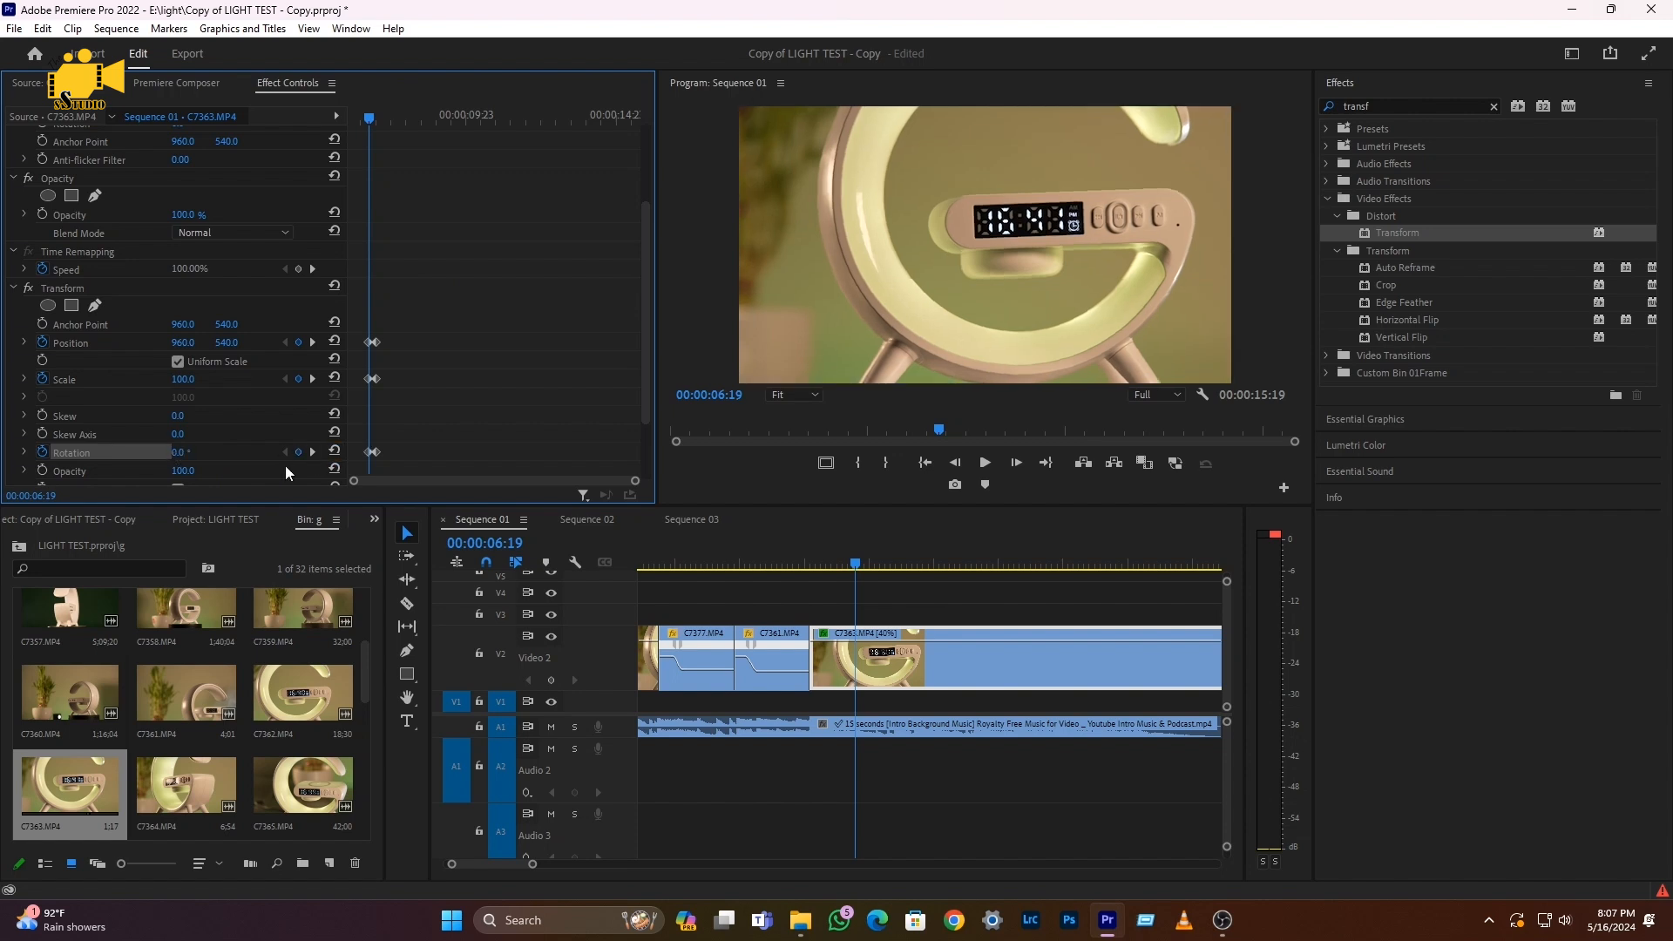
left_click_drag(633, 481, 507, 481)
left_click_drag(397, 115, 409, 116)
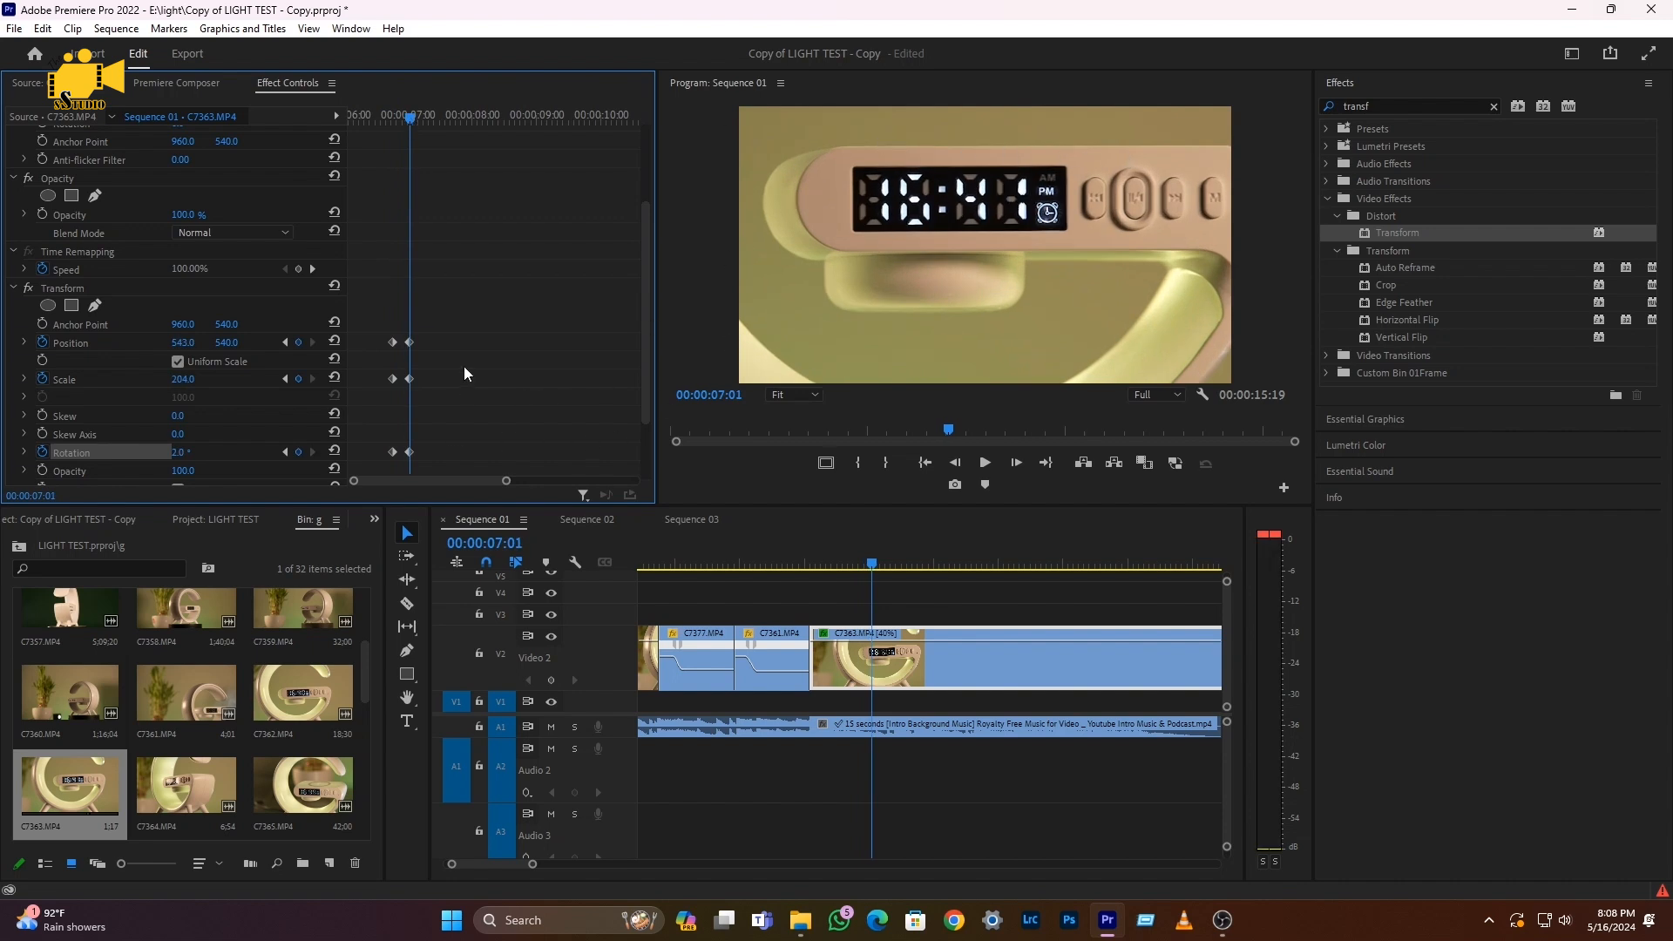
Preview the Transform zoom on C7363.MP4 and set the effect's Shutter Angle to 360 for motion blur
left_click_drag(405, 122, 389, 126)
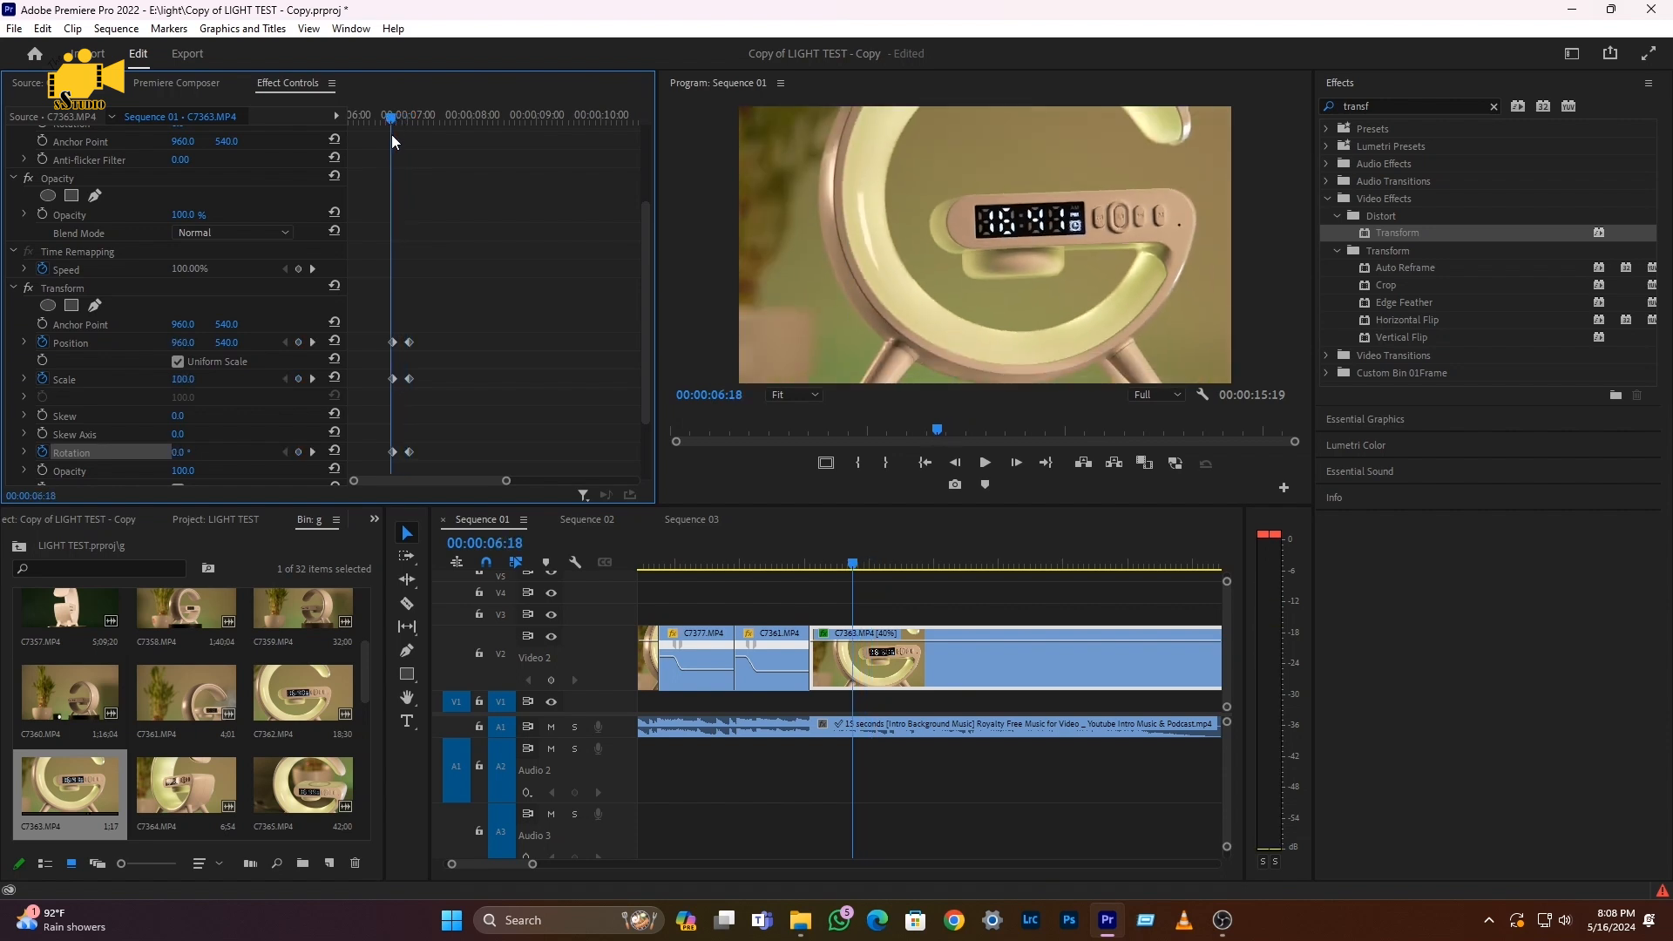
key("XF86AudioMute")
key("space")
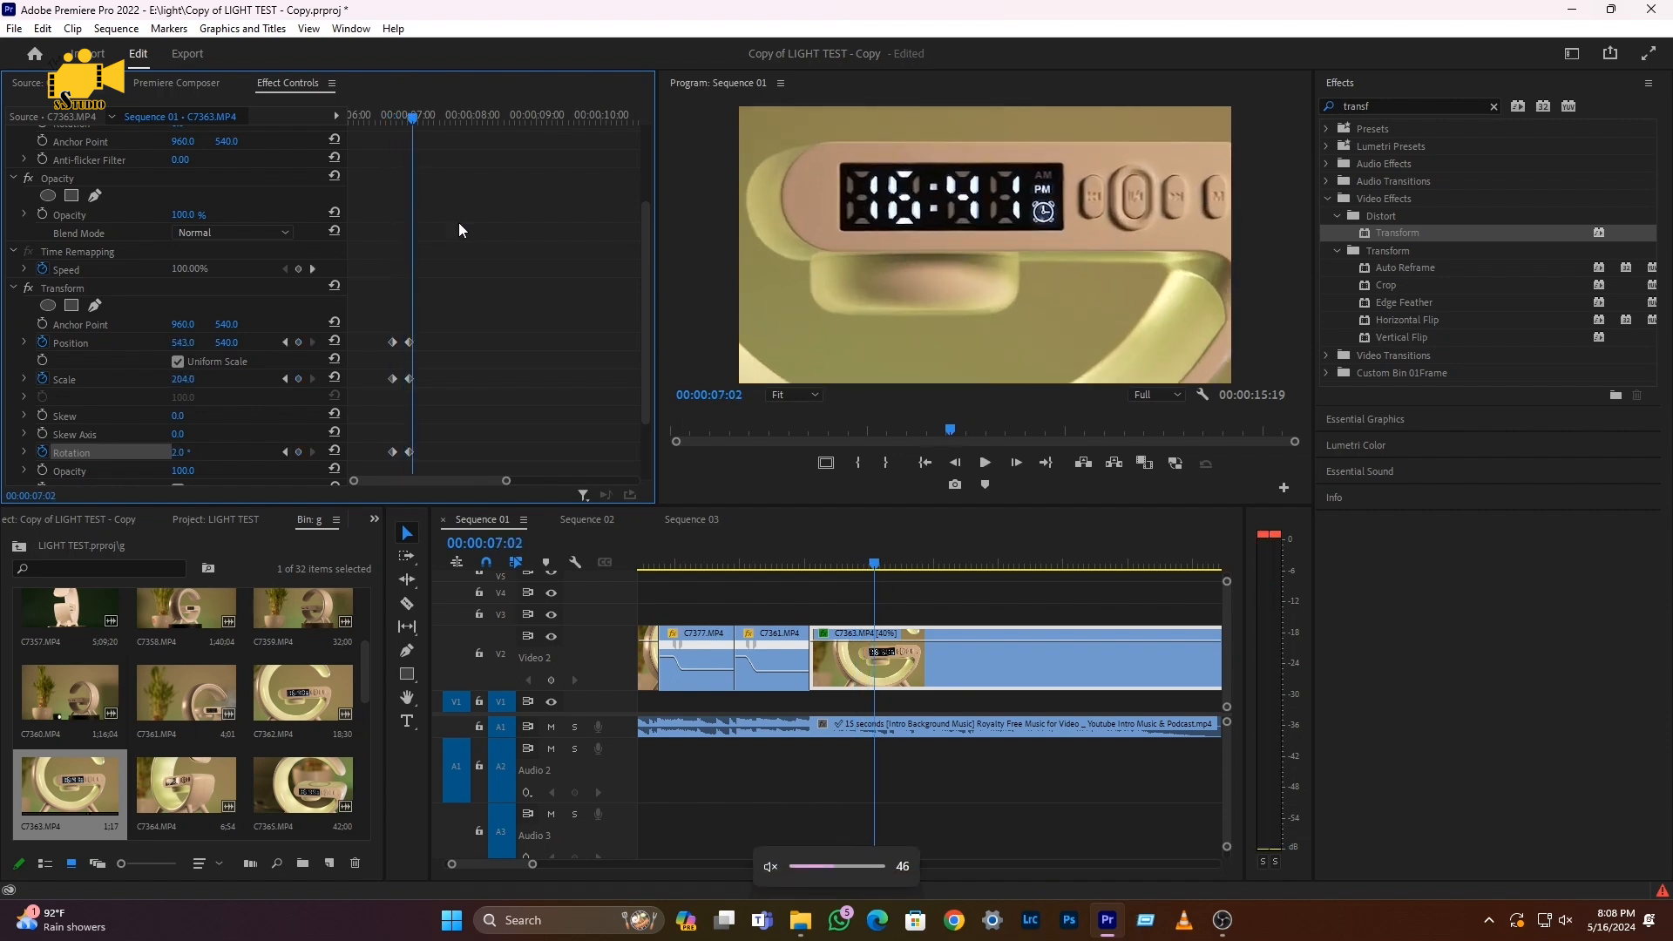
left_click_drag(411, 118, 394, 117)
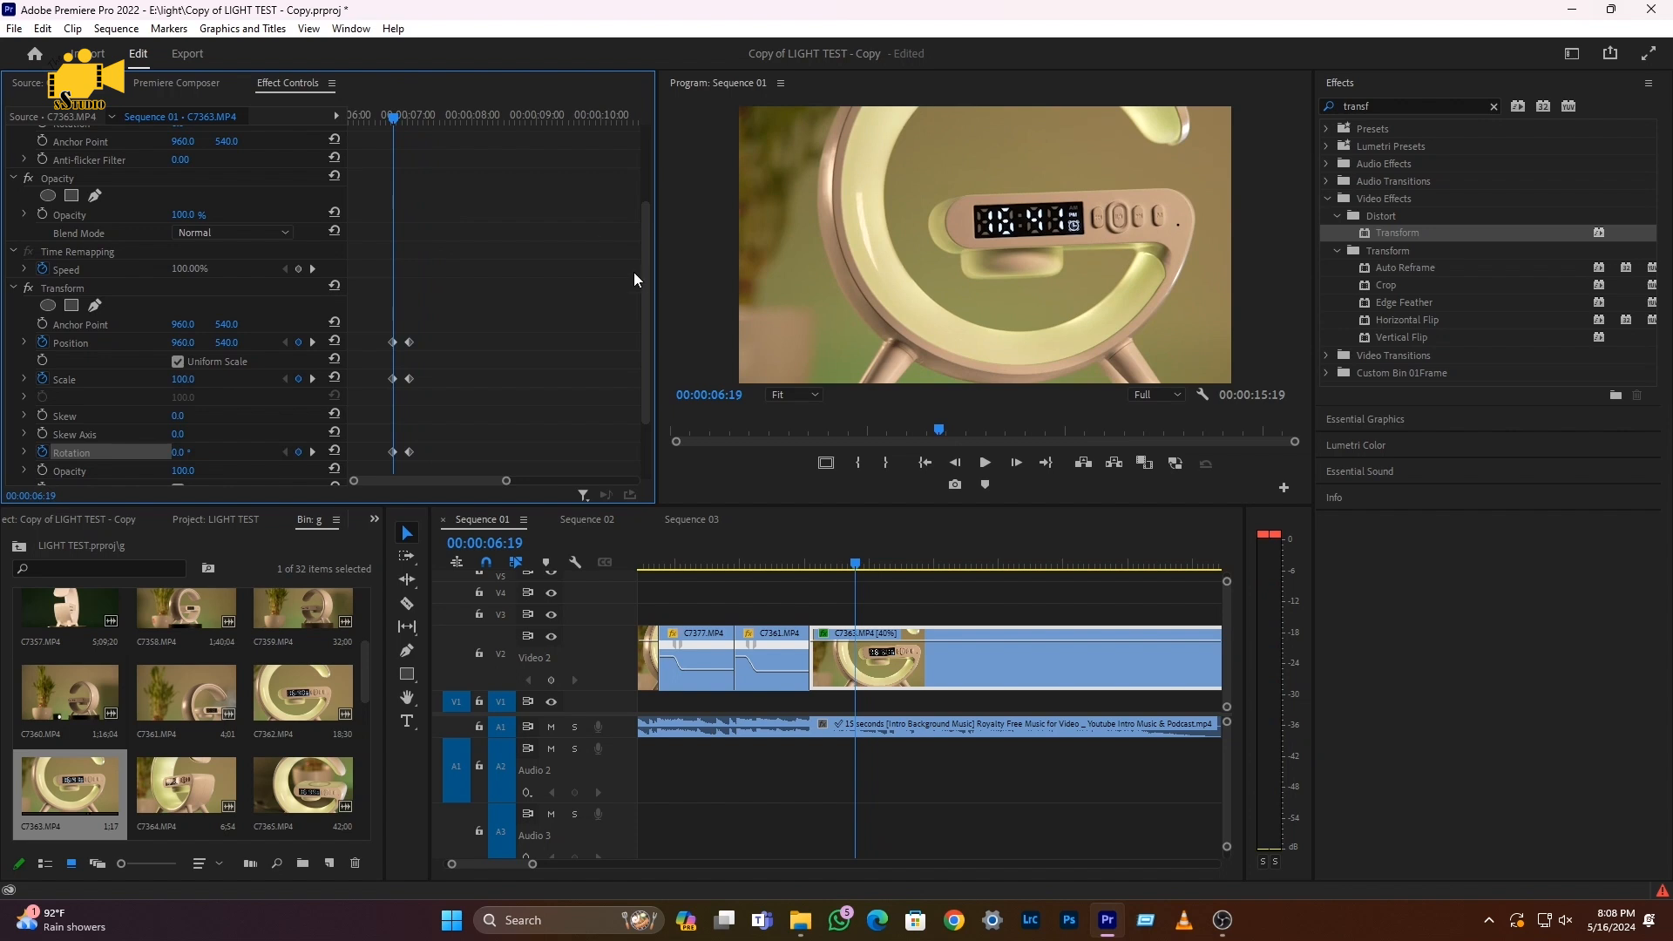
left_click_drag(648, 274, 647, 347)
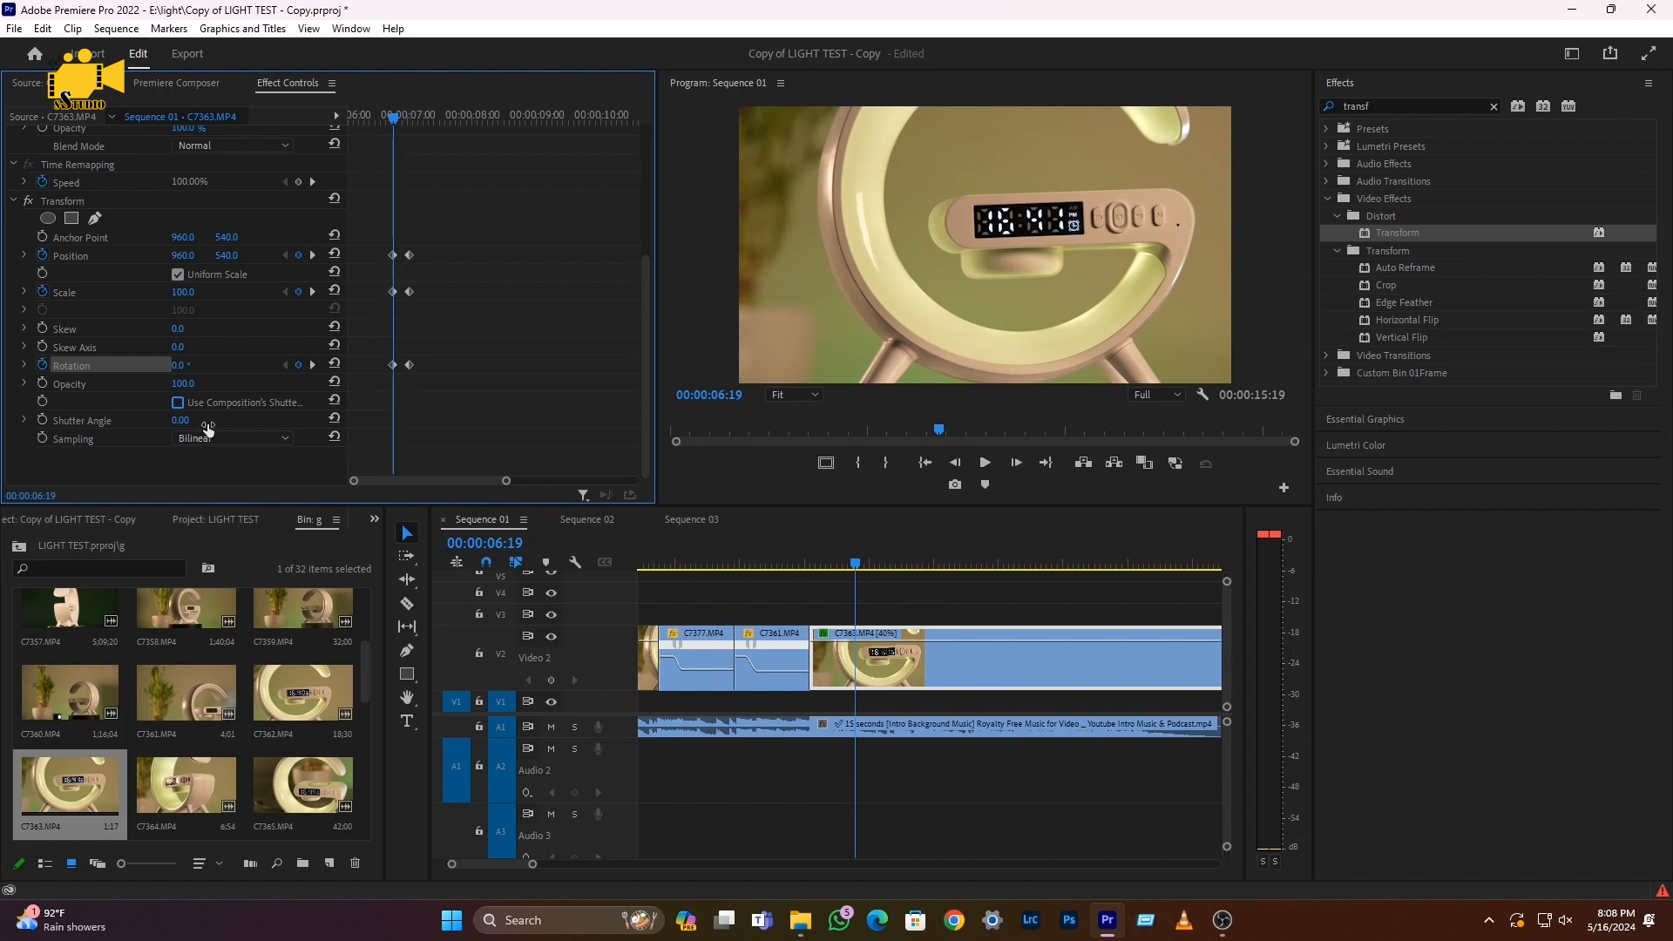
left_click_drag(183, 421, 279, 420)
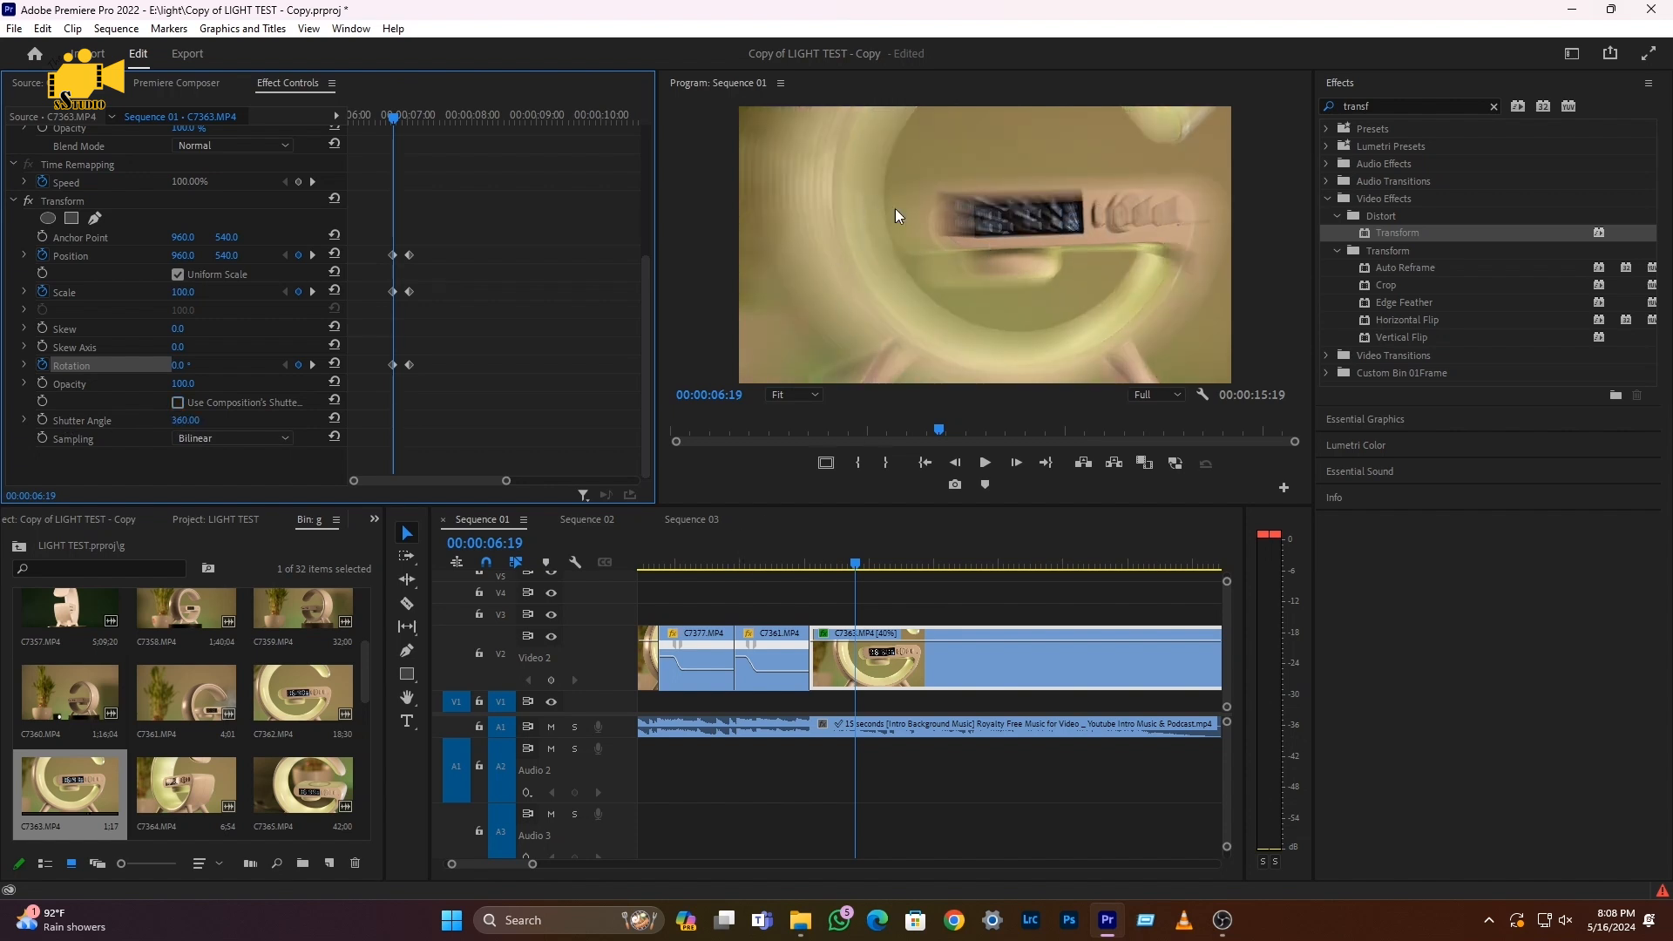
Play back the motion-blurred zoom on C7363.MP4 and replay the sequence with sound from 00:00:05:05
left_click(825, 569)
key("space")
key("space")
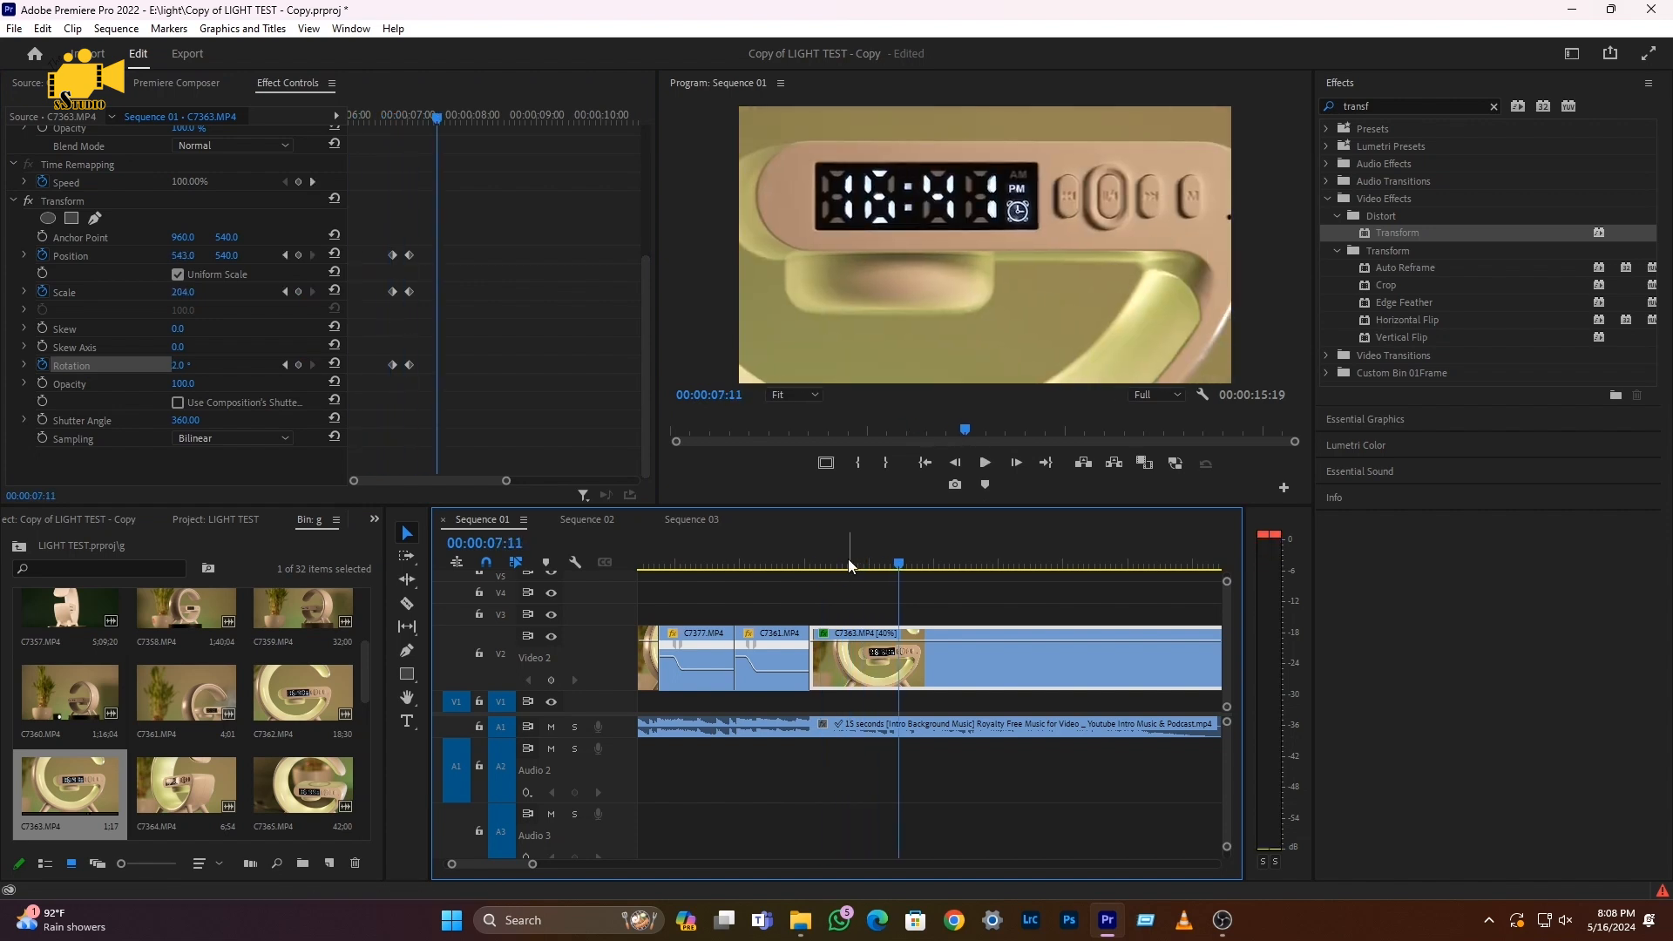
left_click(831, 563)
key("Left")
left_click_drag(835, 562, 754, 567)
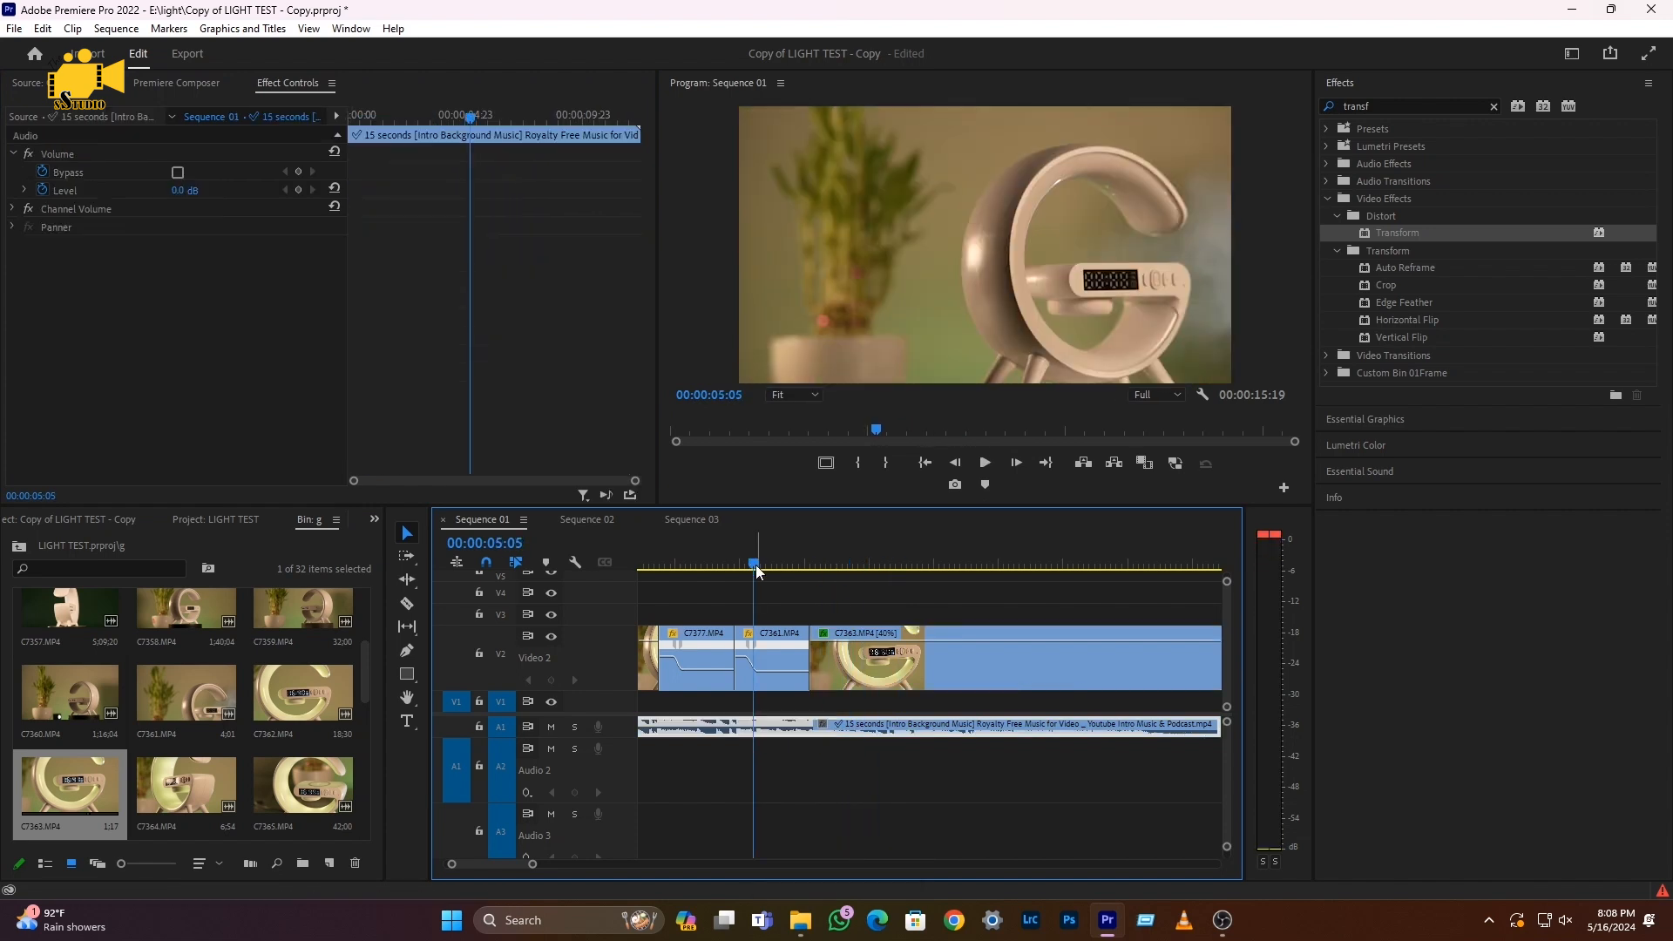
key("XF86AudioRaiseVolume")
key("space")
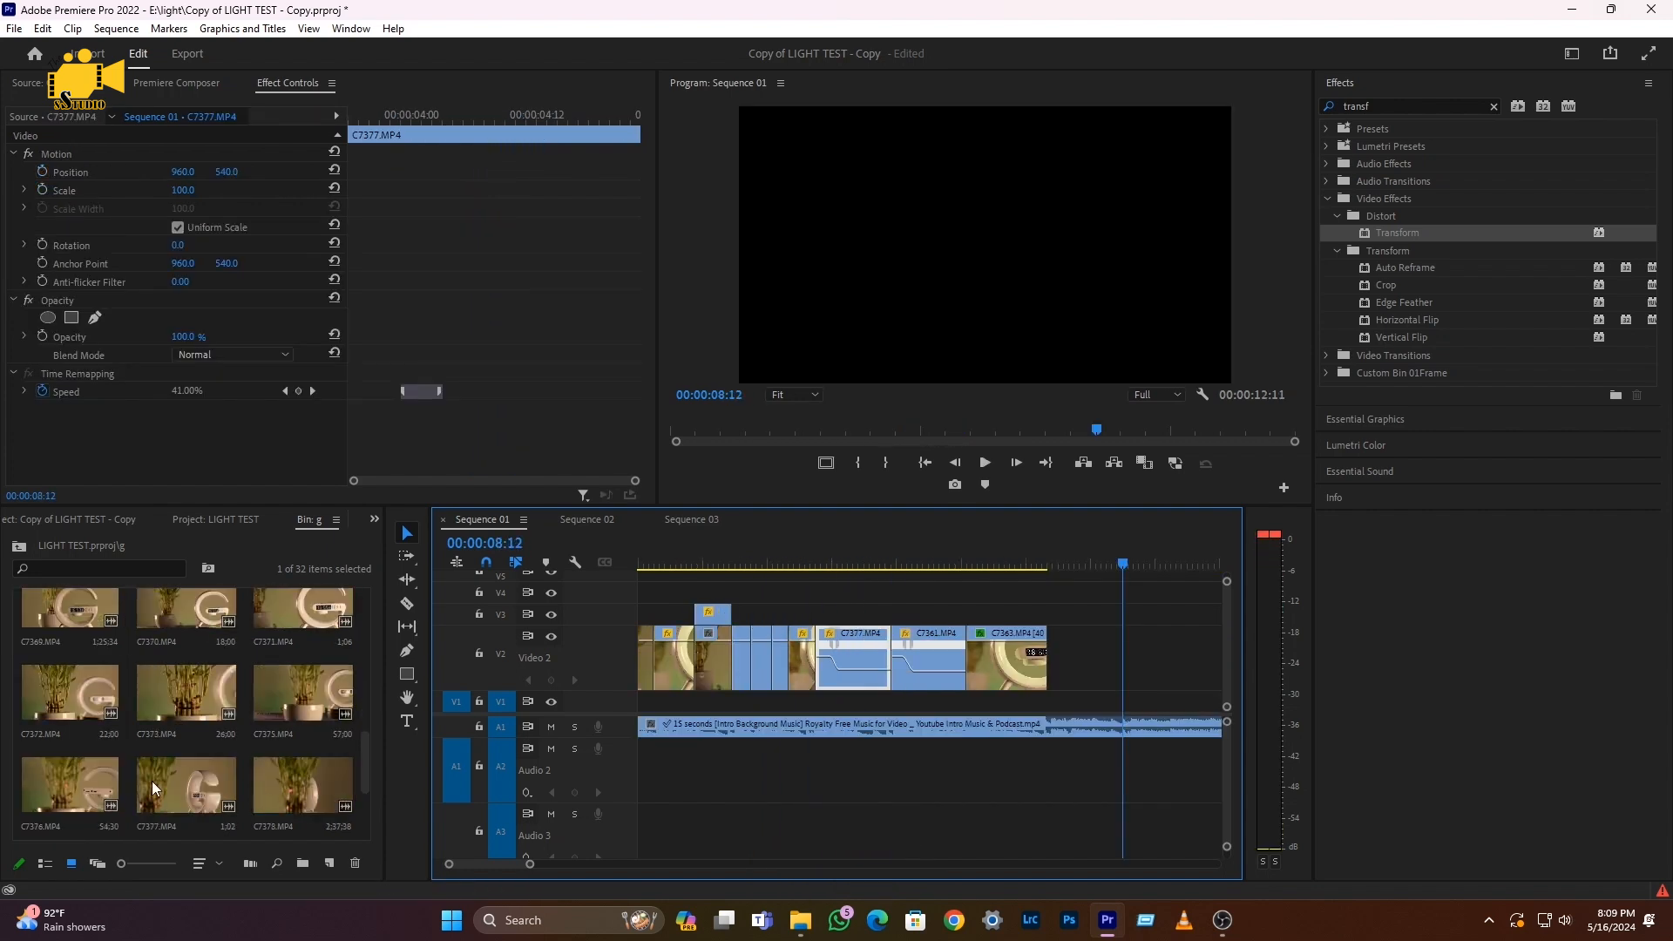
Open source clip C7377.MP4 from the bin and mark an In point at 15;03;13;51 and an Out point at 15;03;17;10
double_click(154, 789)
mouse_move(405, 457)
left_mouse_down()
mouse_move(515, 456)
mouse_move(370, 465)
mouse_move(462, 464)
mouse_move(407, 463)
left_mouse_up()
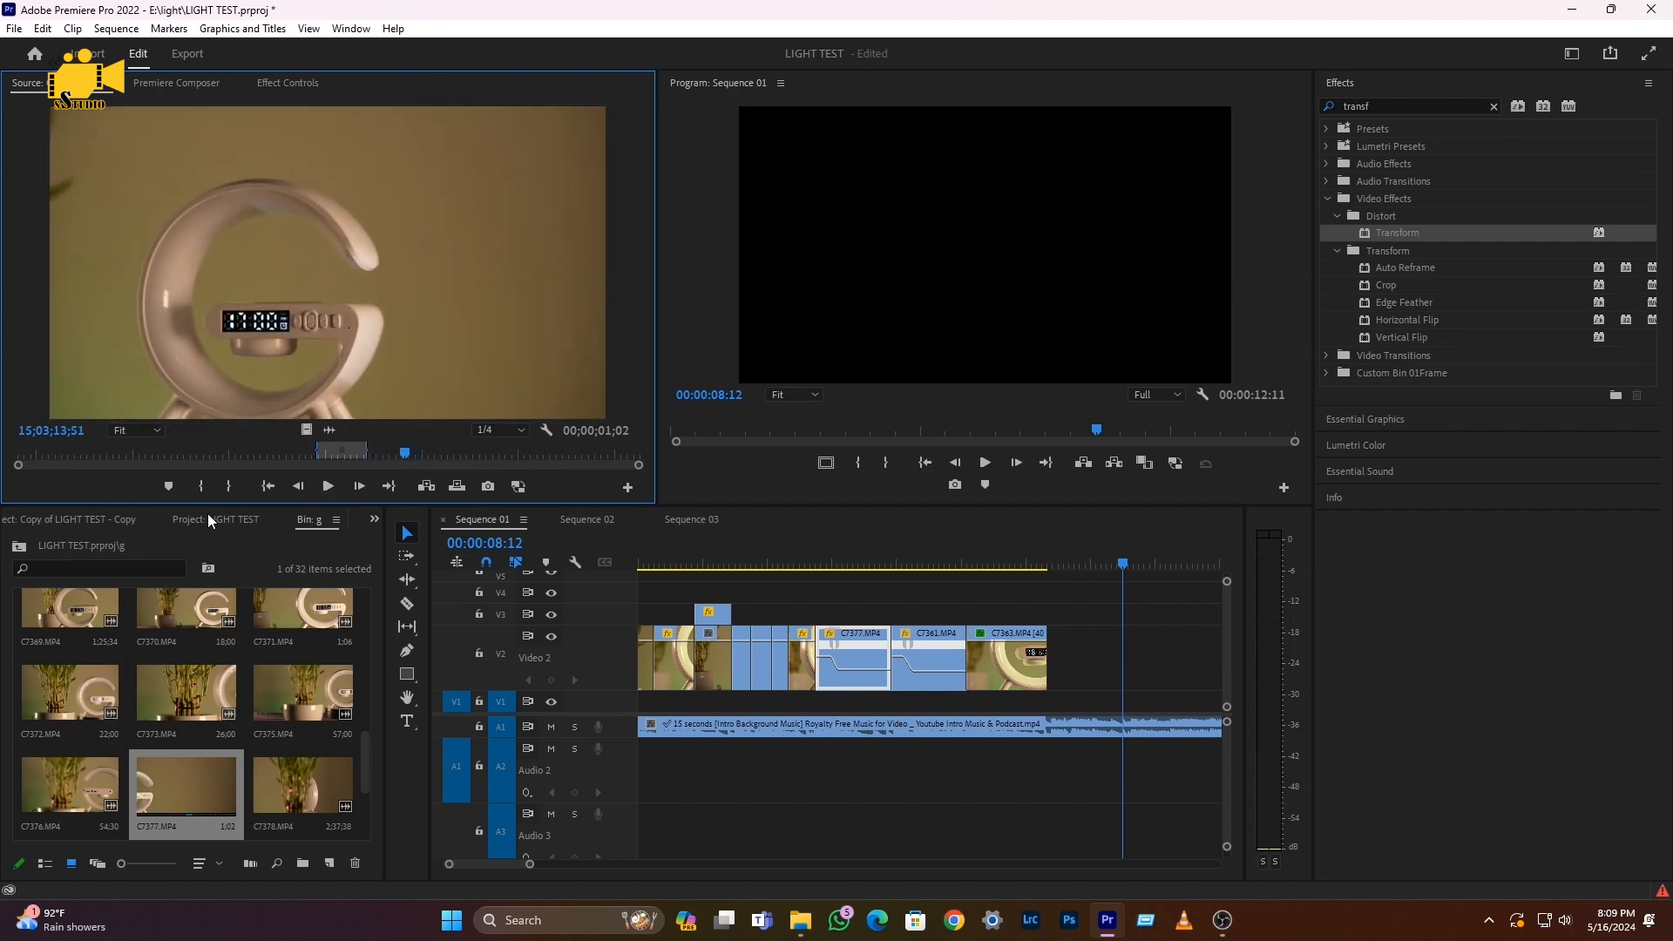
left_click(201, 487)
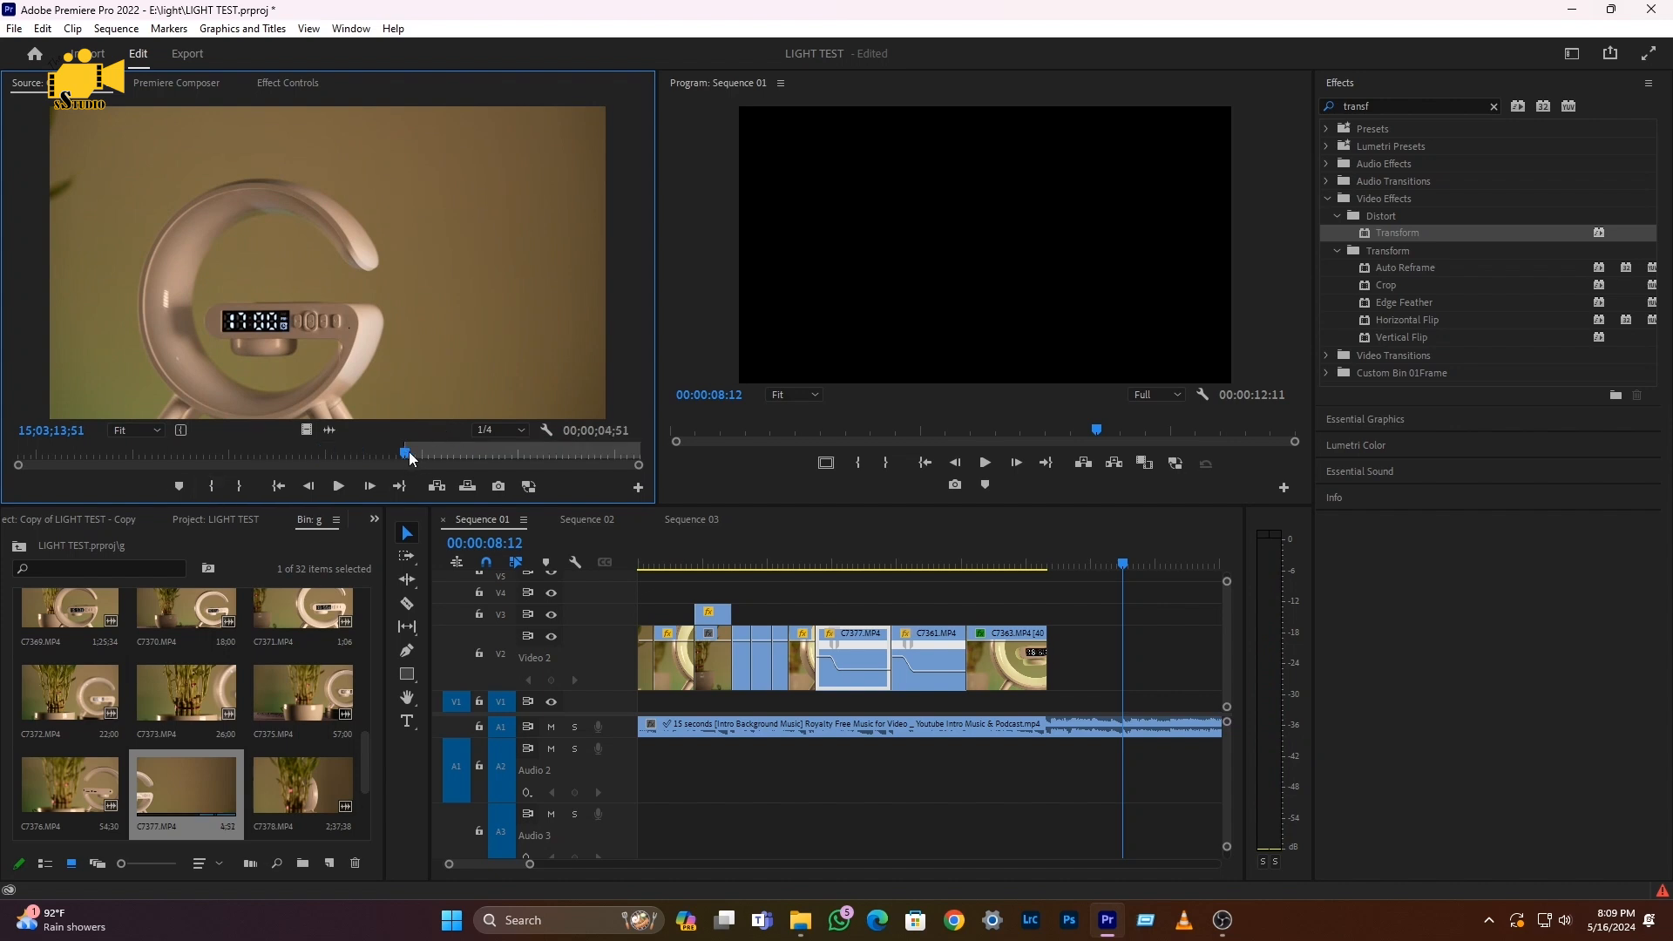
key("l")
key("l")
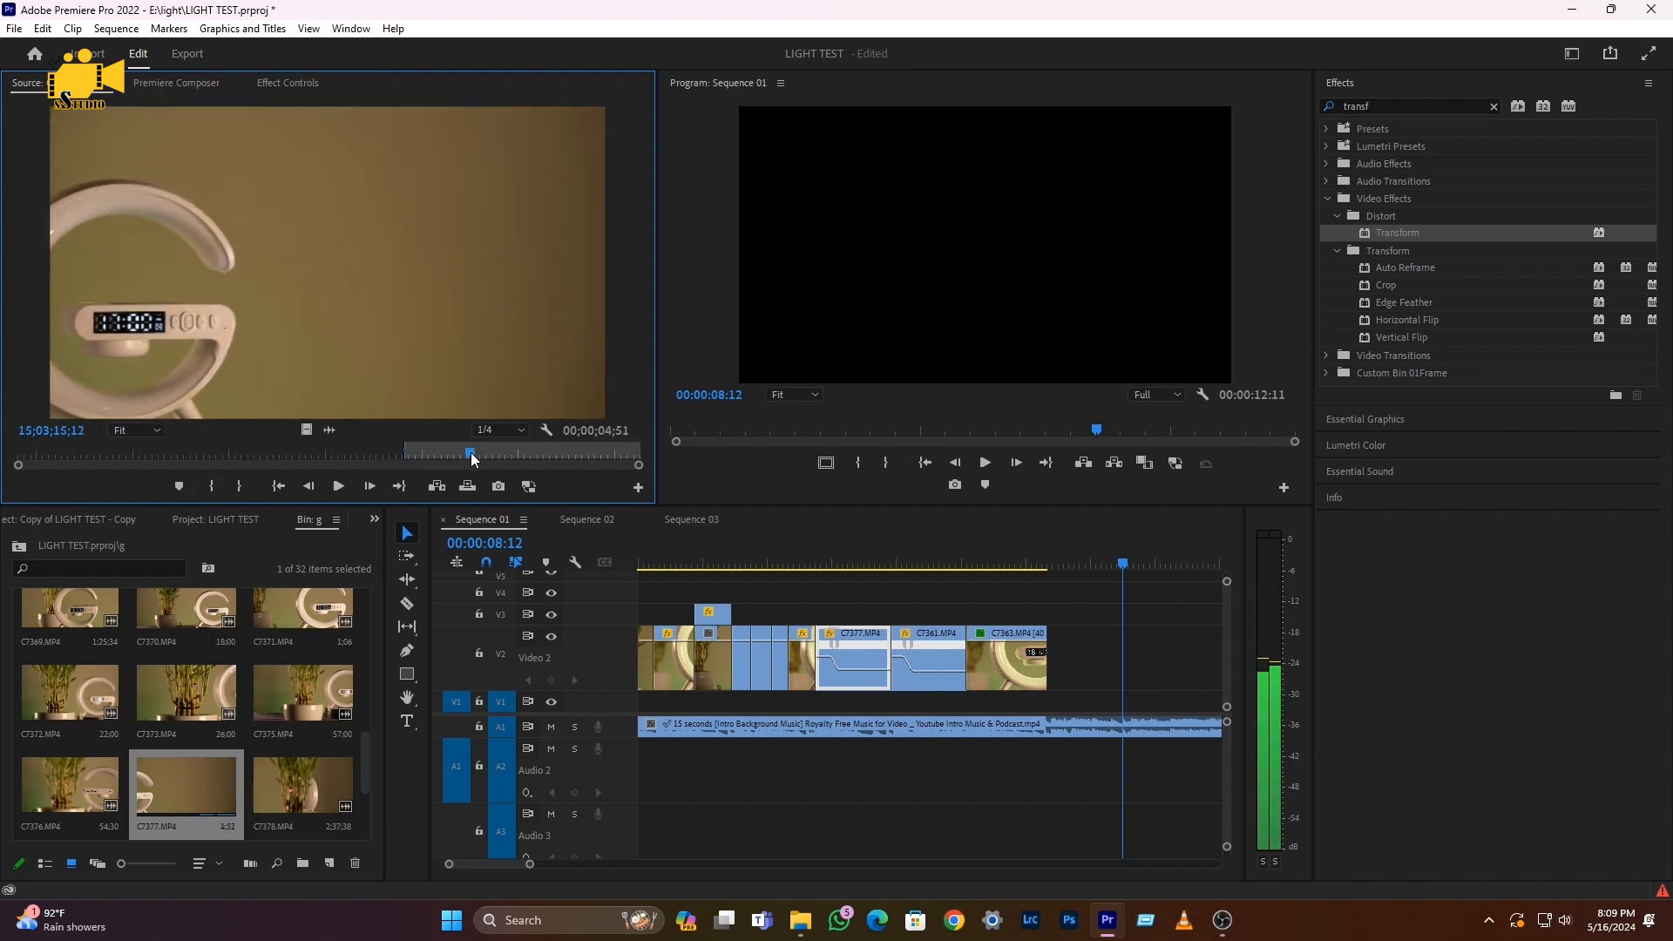
left_click(242, 487)
Place the marked C7377.MP4 segment as video only on the Video 2 track directly after C7363.MP4 and play it back
left_click_drag(300, 429, 1049, 651)
left_click(1037, 565)
key("minus")
key("space")
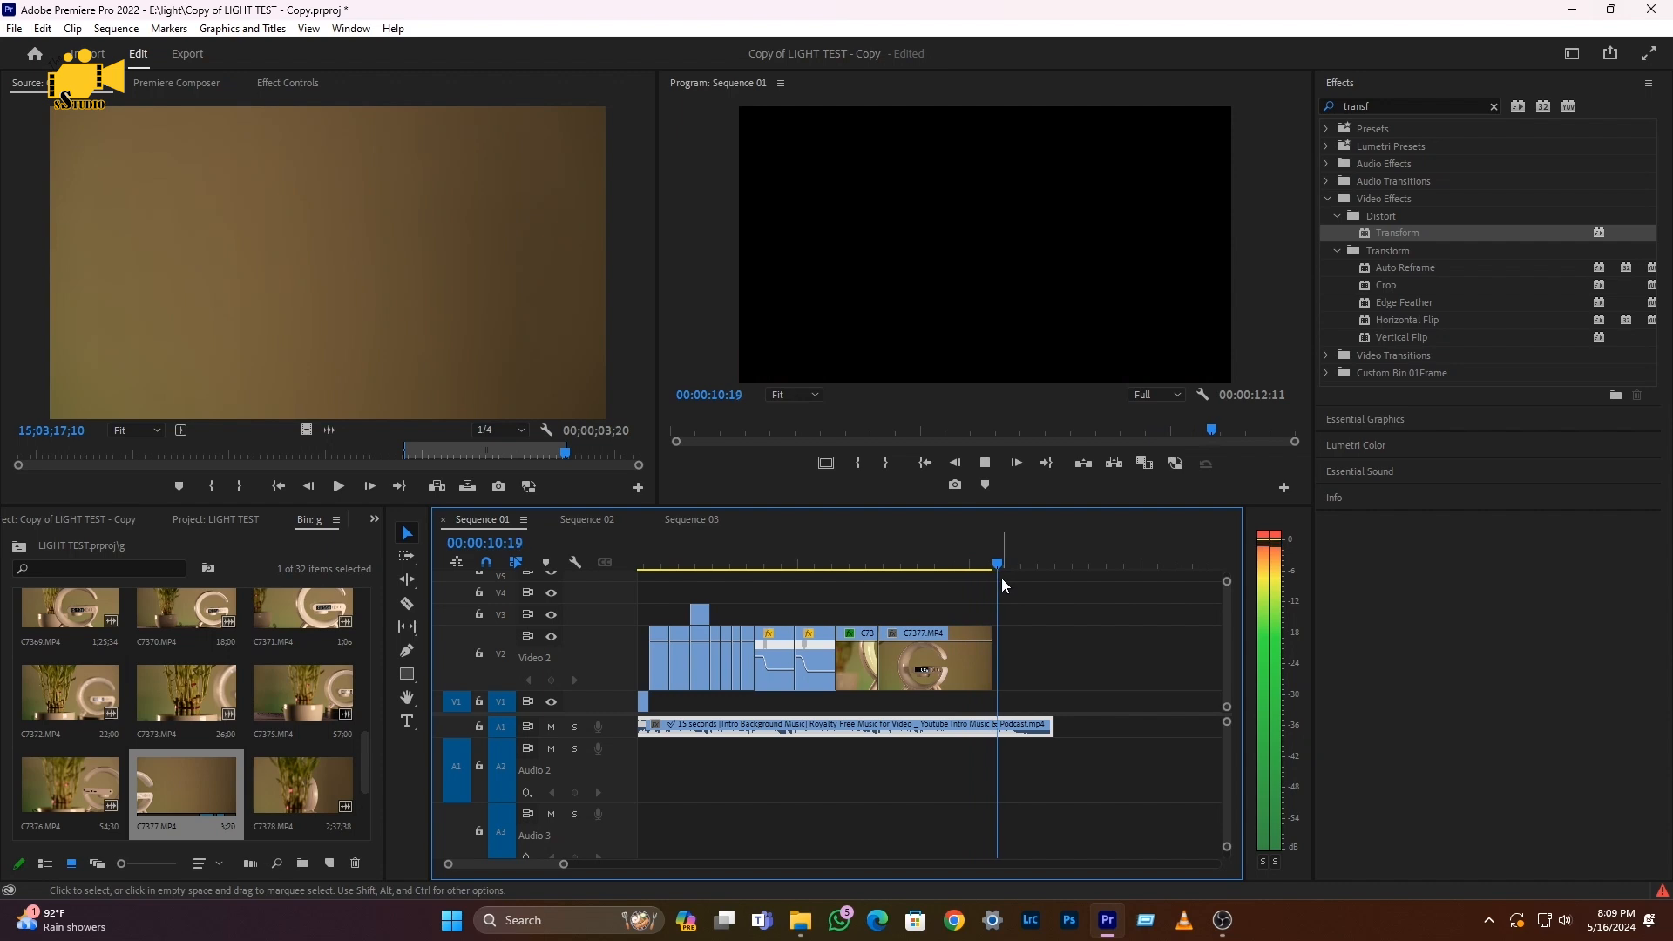
Try extending the end of the new C7377.MP4 clip towards the end of the music, and undo the extension
left_click(918, 564)
left_click_drag(1000, 666, 1044, 667)
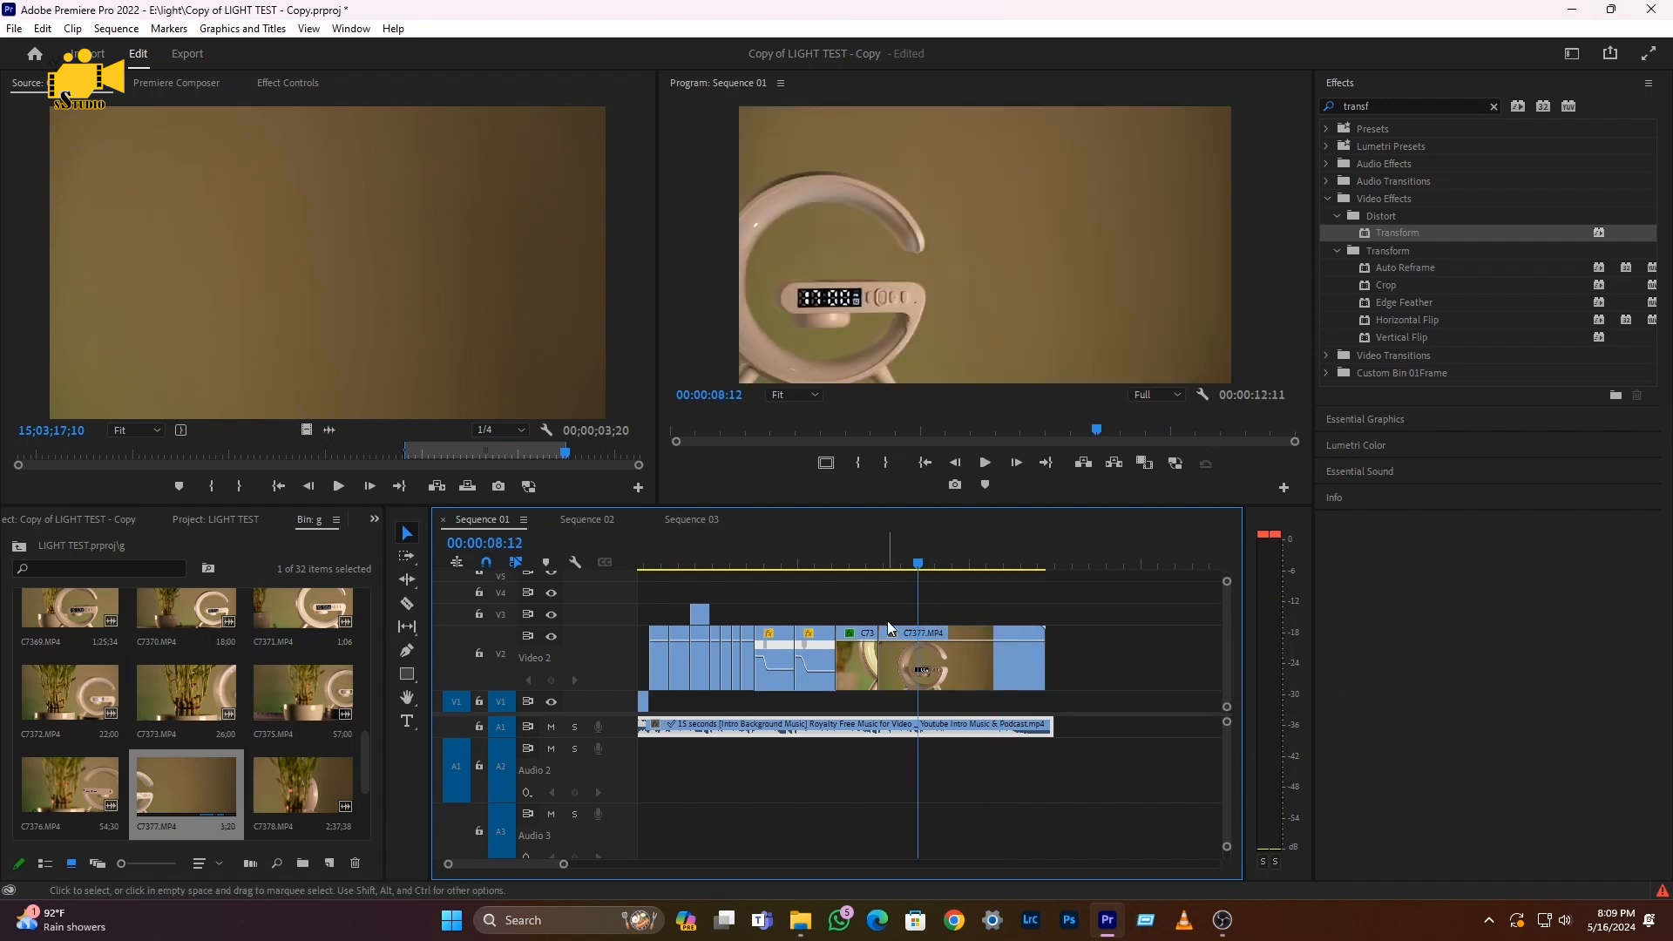
left_click_drag(922, 566, 1020, 583)
key("ctrl+z")
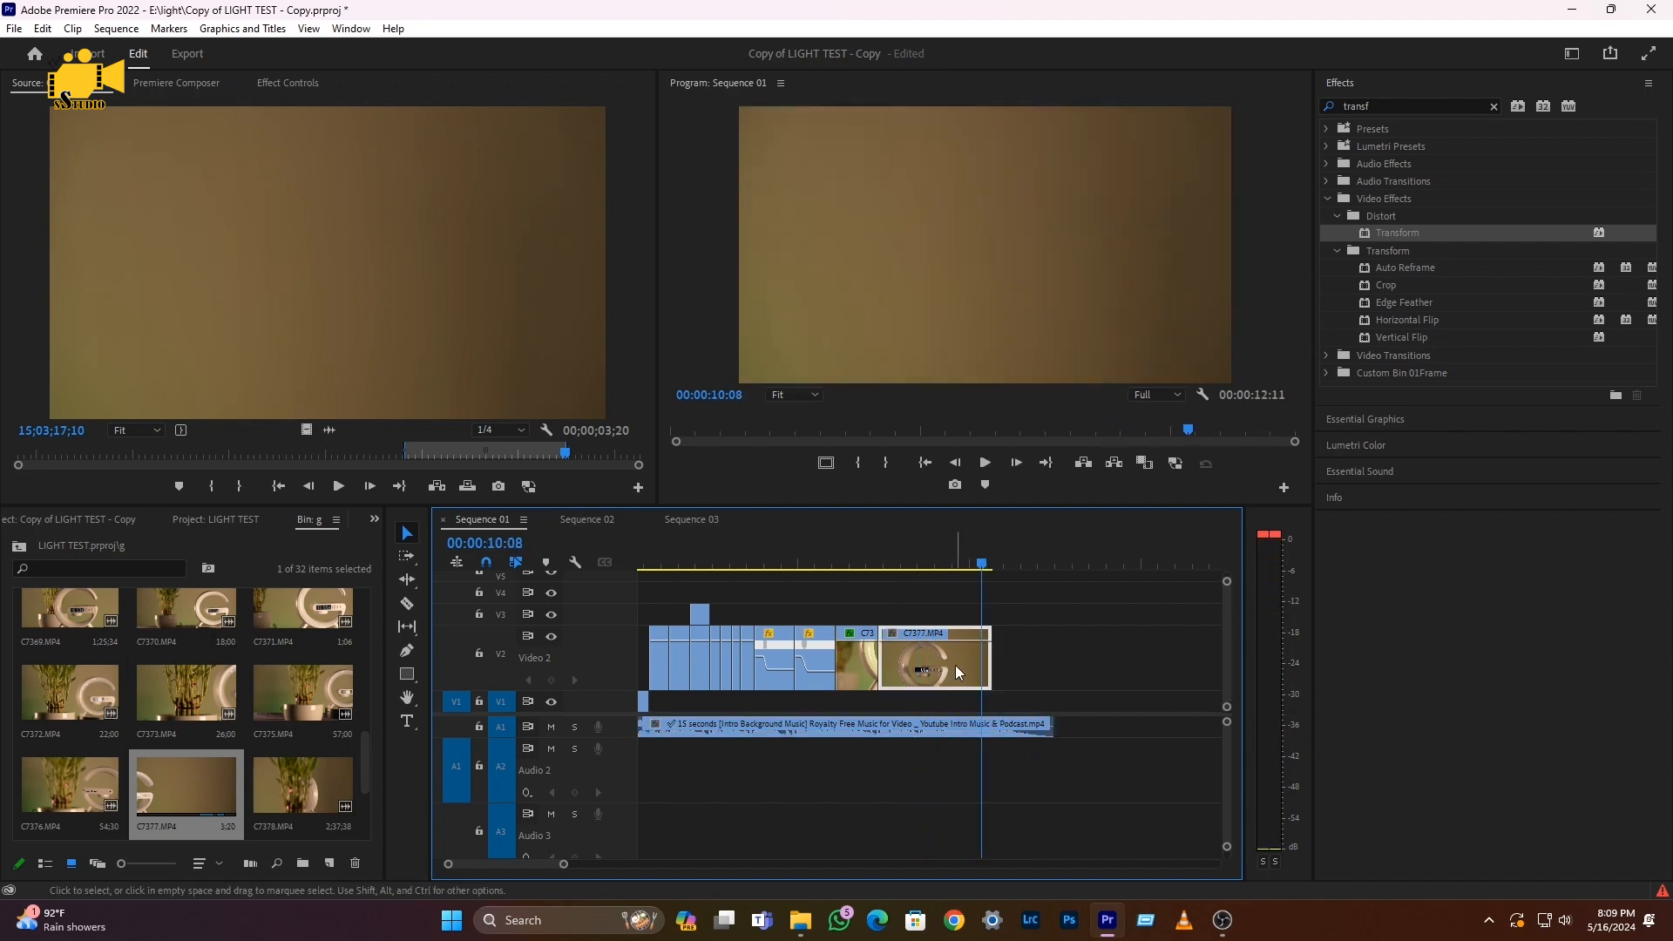
Set the speed of the new C7377.MP4 clip to 70% and play it back to 00:00:12:01
right_click(955, 666)
left_click(1124, 549)
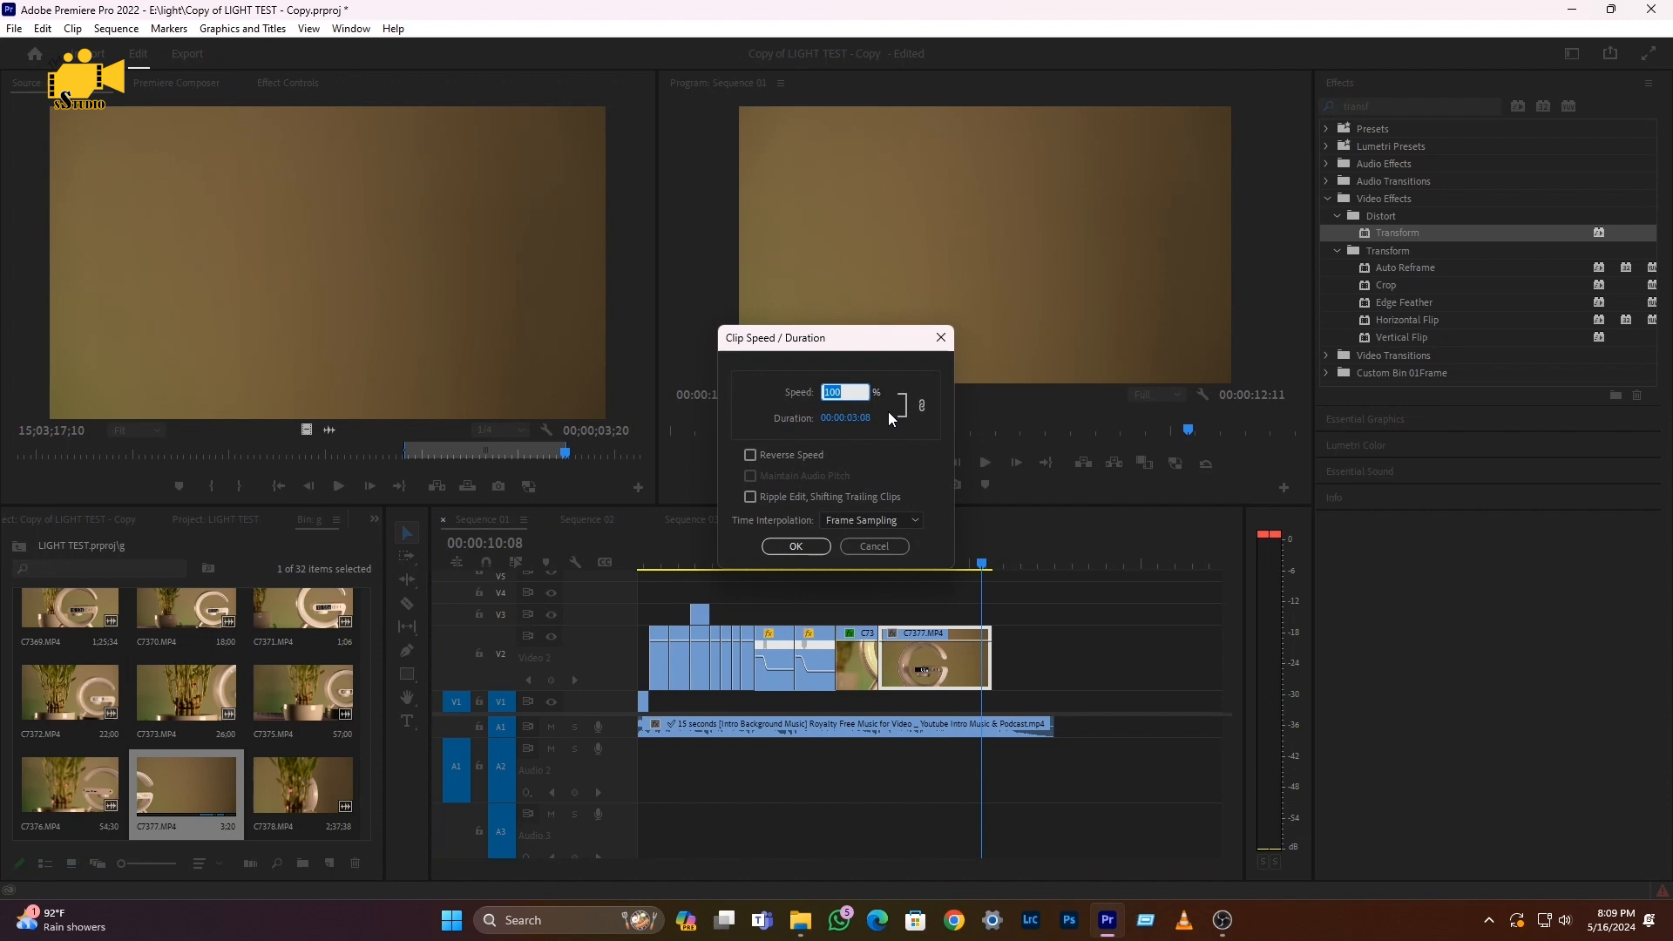
type("70")
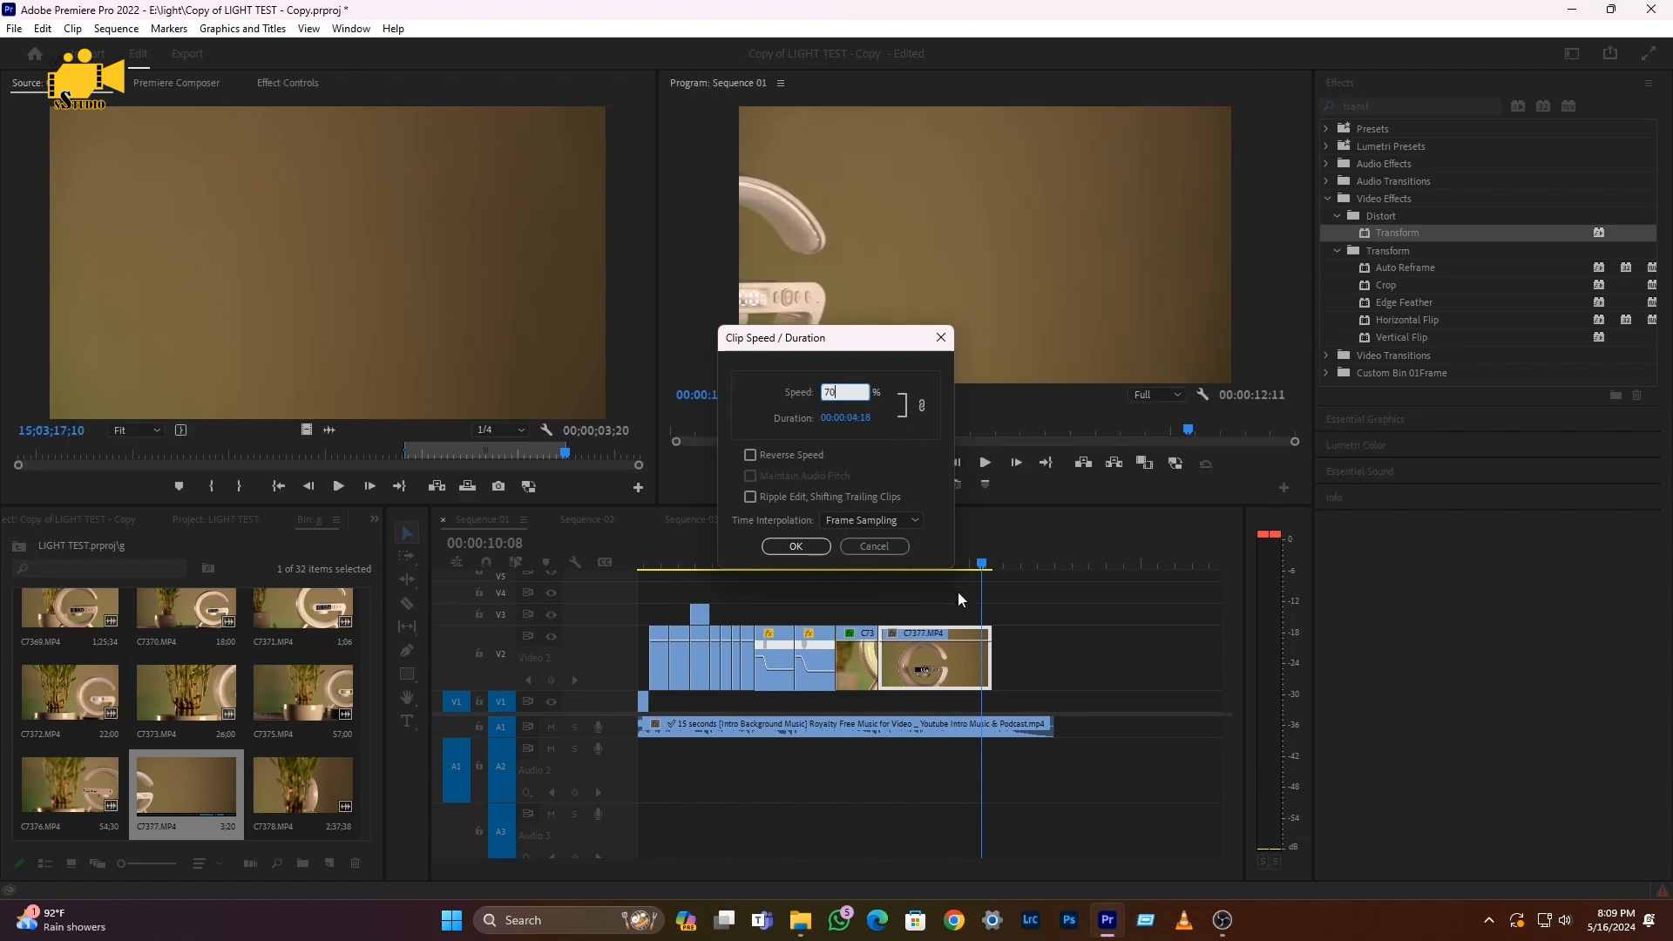
key("Return")
left_click(876, 562)
key("space")
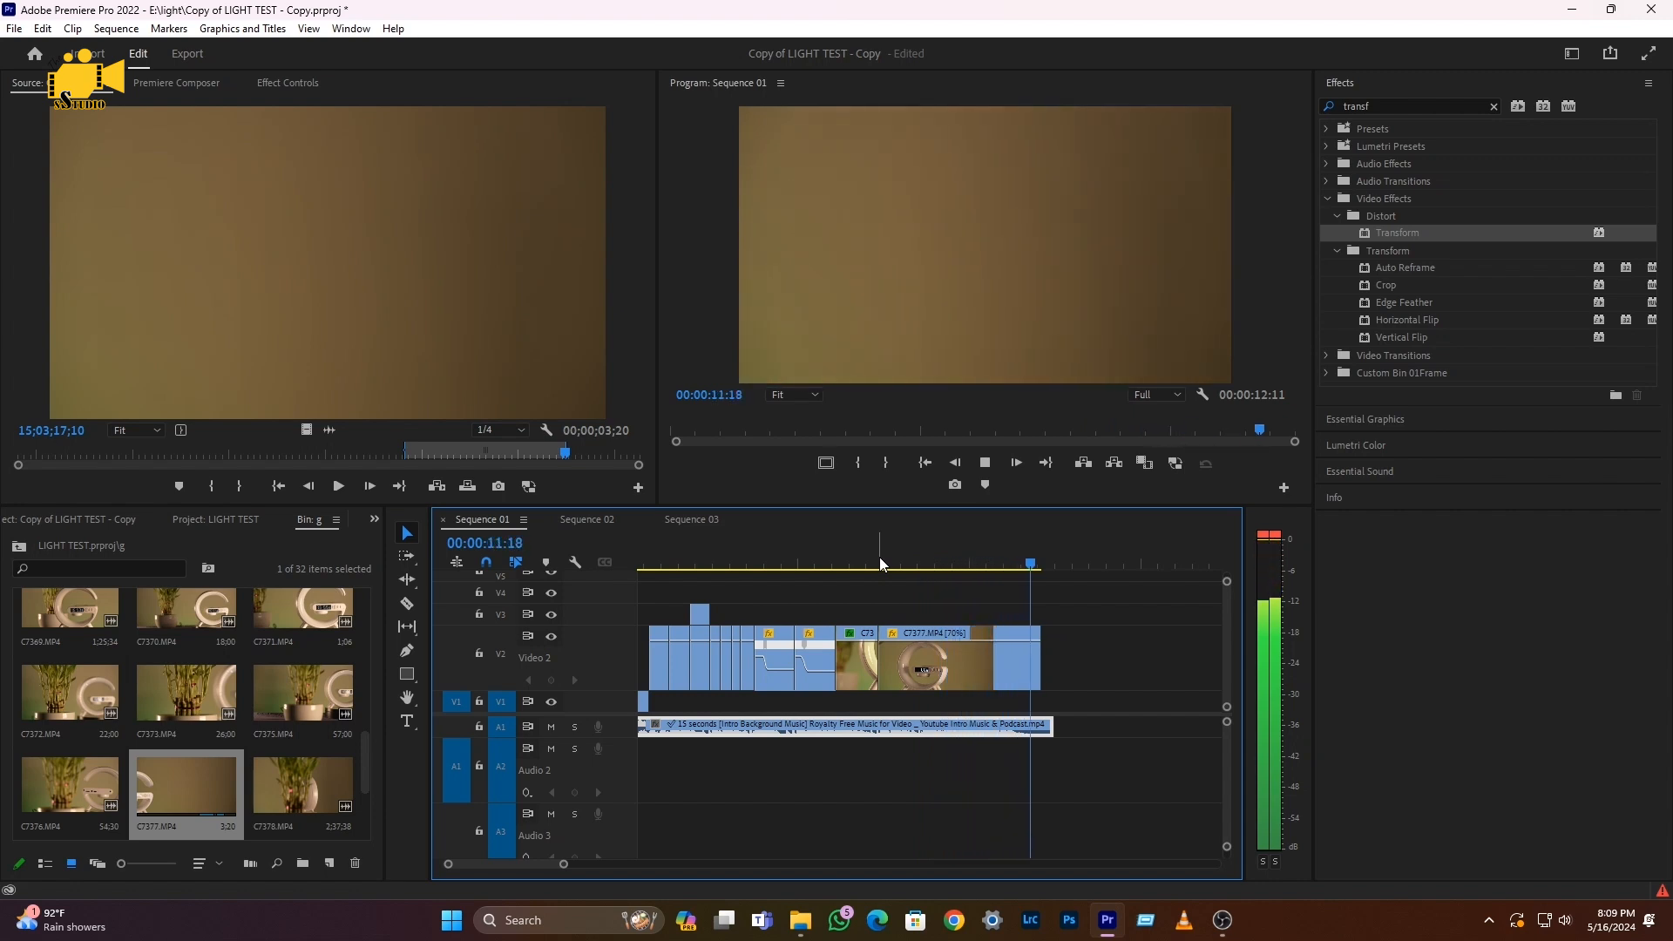
key("minus")
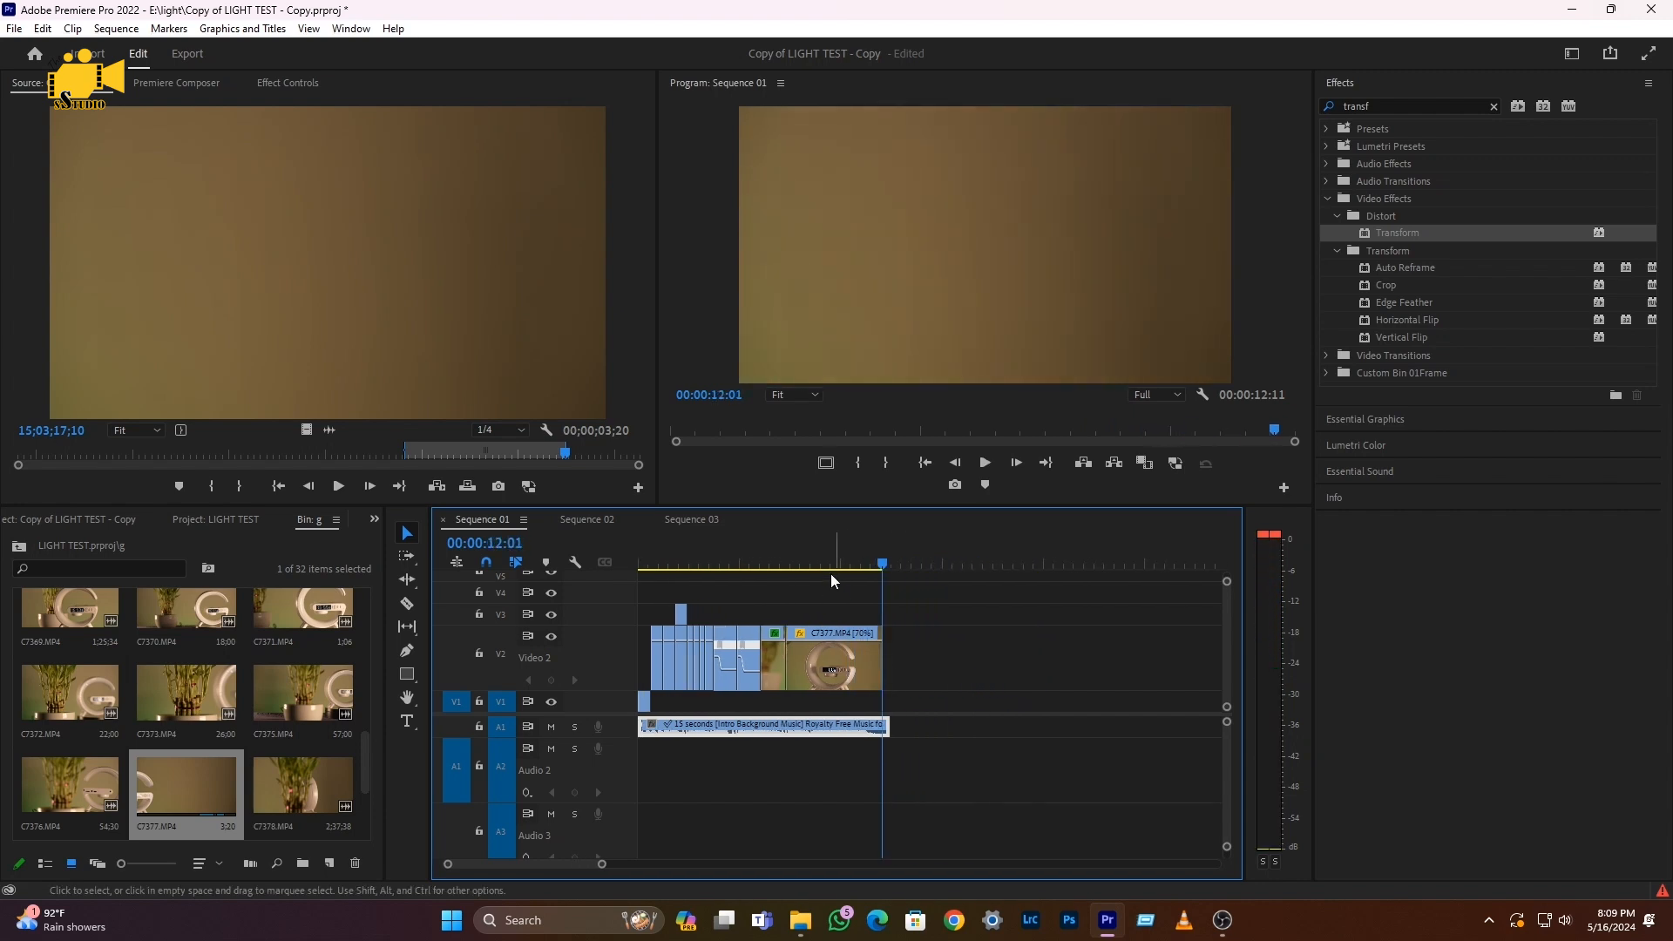
Copy the four stacked lamp clips from Sequence 03 into Sequence 01 at 00:00:12:01, starting on Video 2
left_click(706, 522)
left_click(674, 562)
left_click_drag(765, 610, 697, 732)
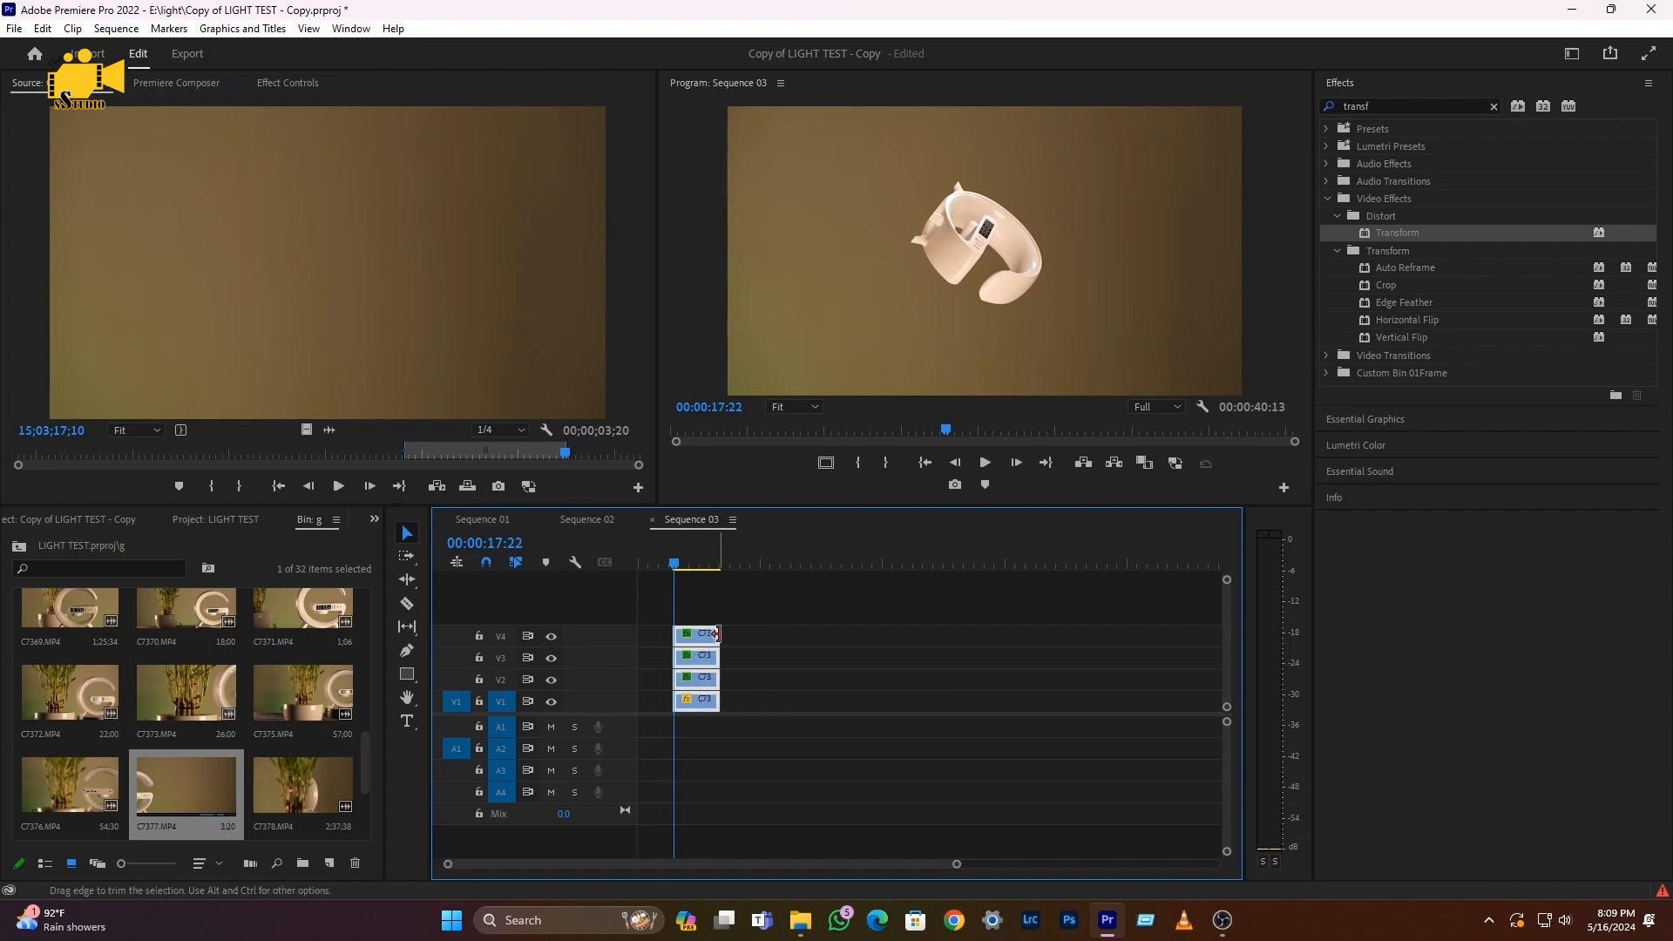
mouse_move(675, 565)
left_mouse_down()
mouse_move(720, 569)
mouse_move(676, 568)
mouse_move(696, 568)
left_mouse_up()
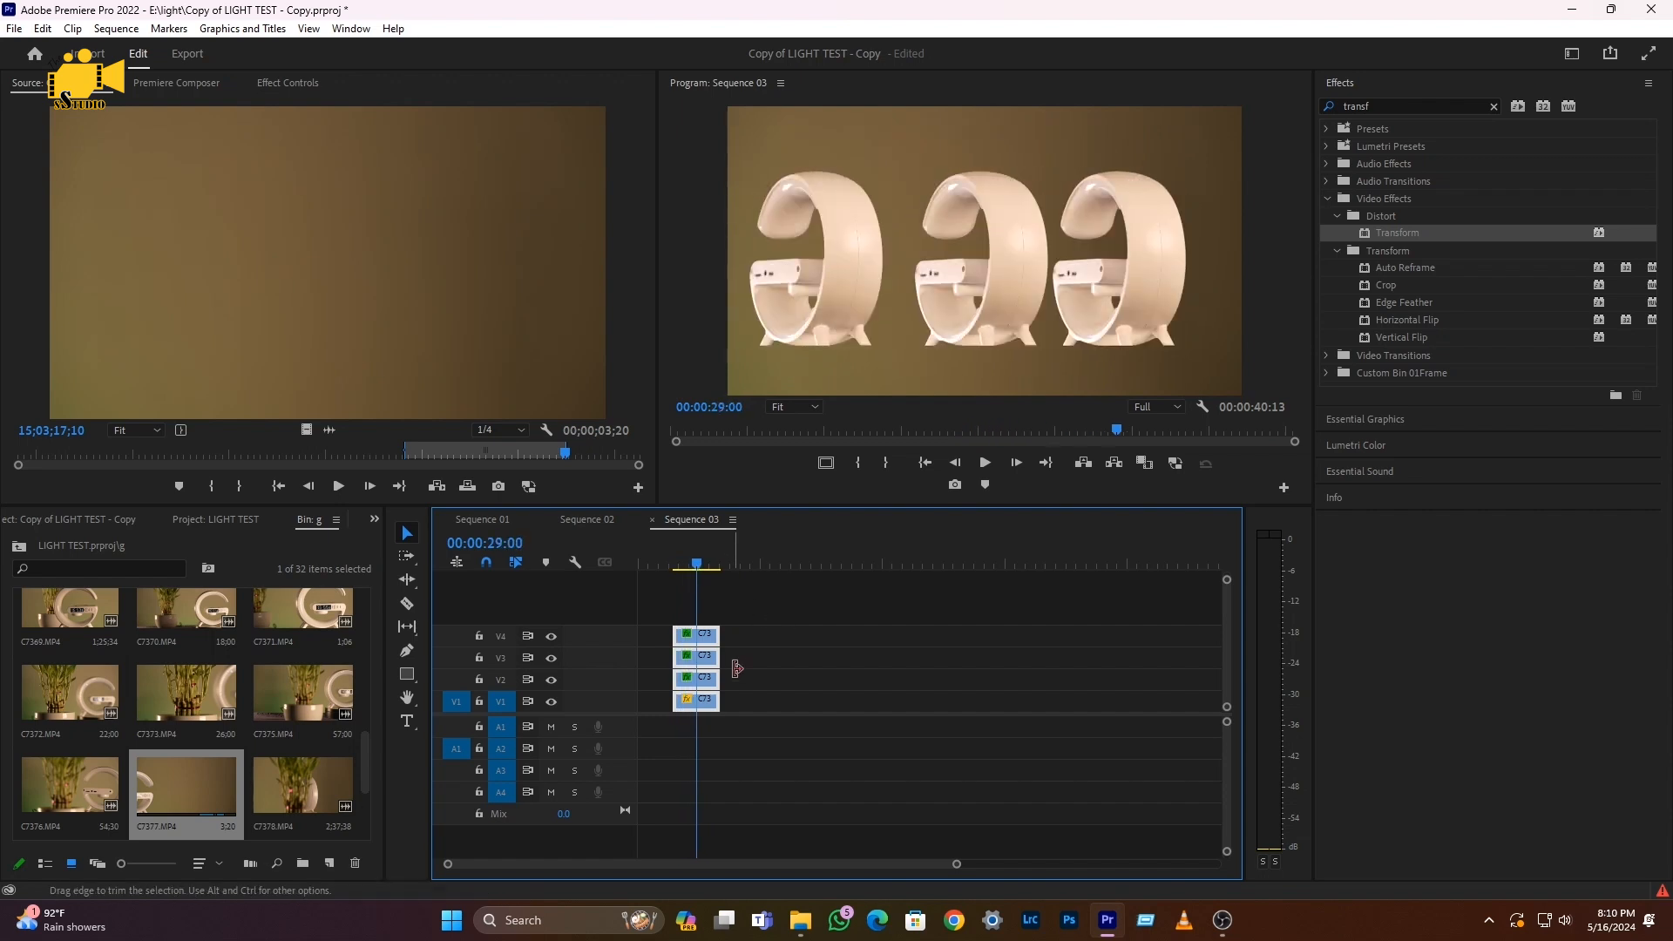
left_click_drag(698, 702, 1175, 661)
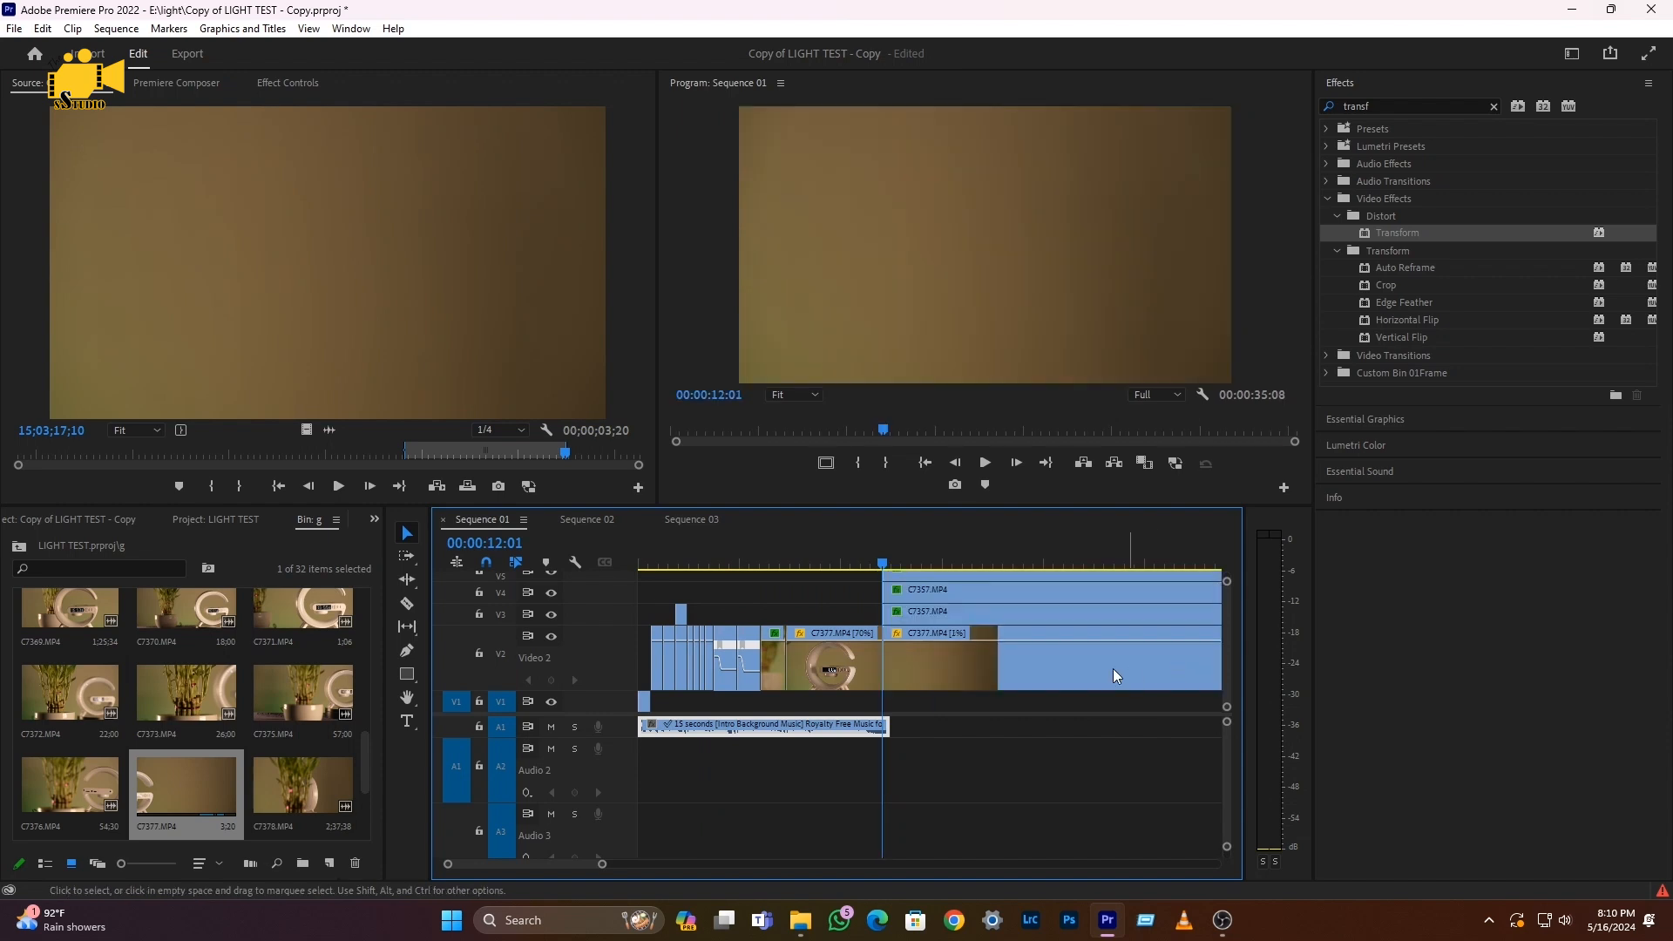
Delete the pasted C7377.MP4 background clip at 1% speed from the Video 2 track
left_click_drag(765, 570, 713, 559)
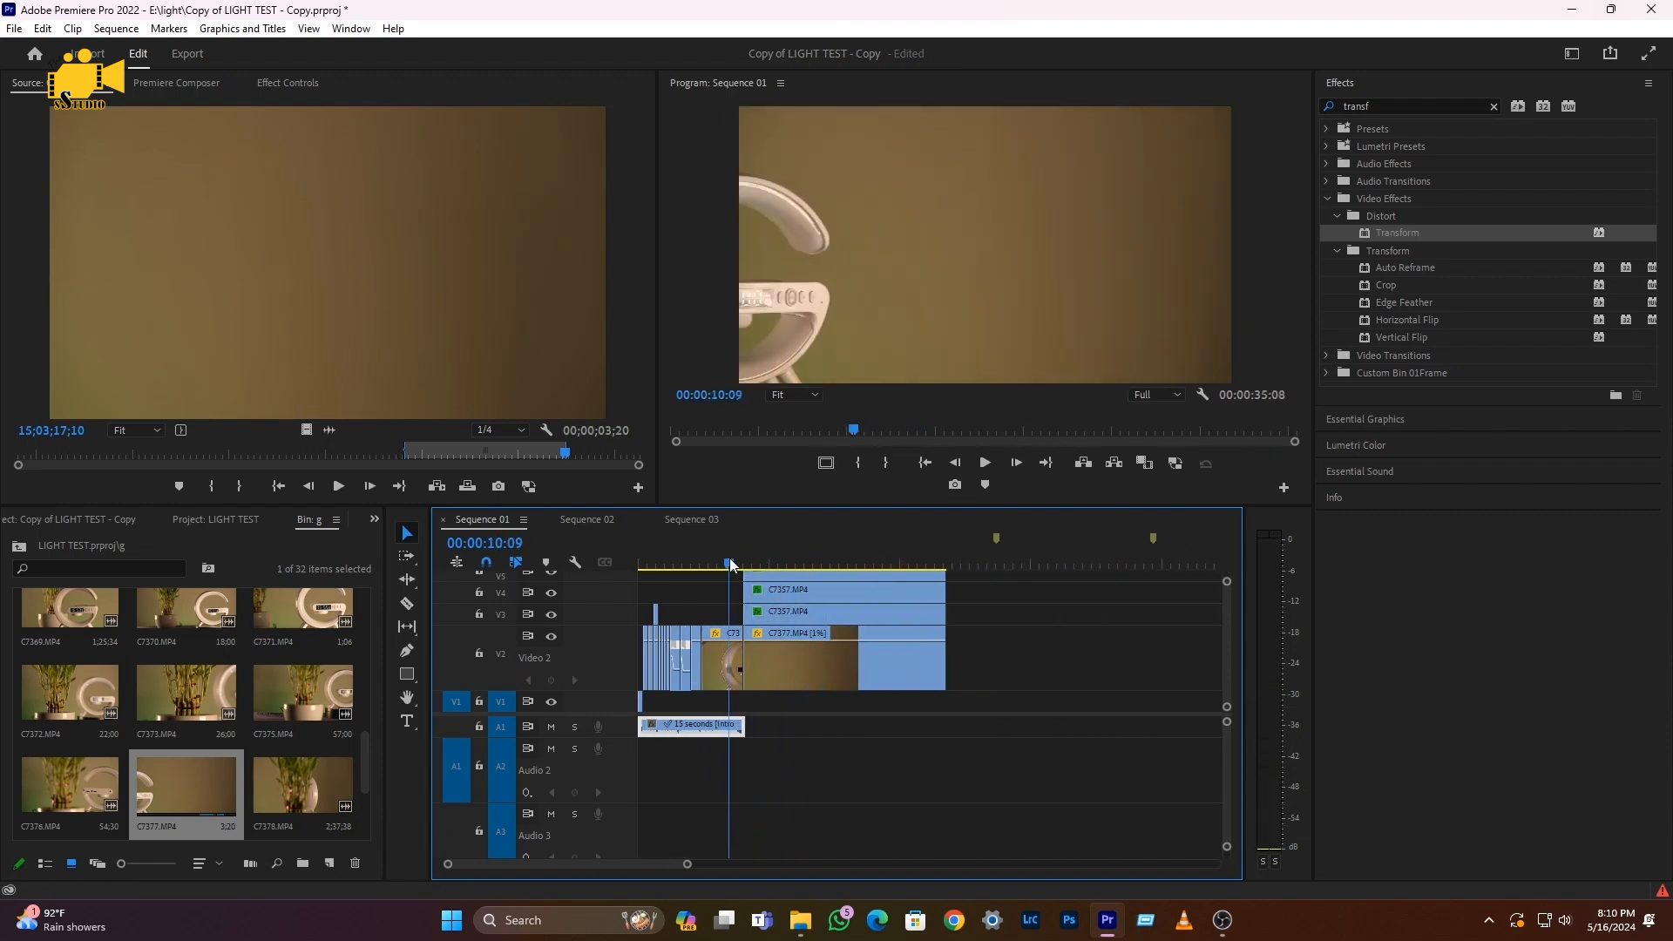
left_click(781, 681)
left_click(788, 567)
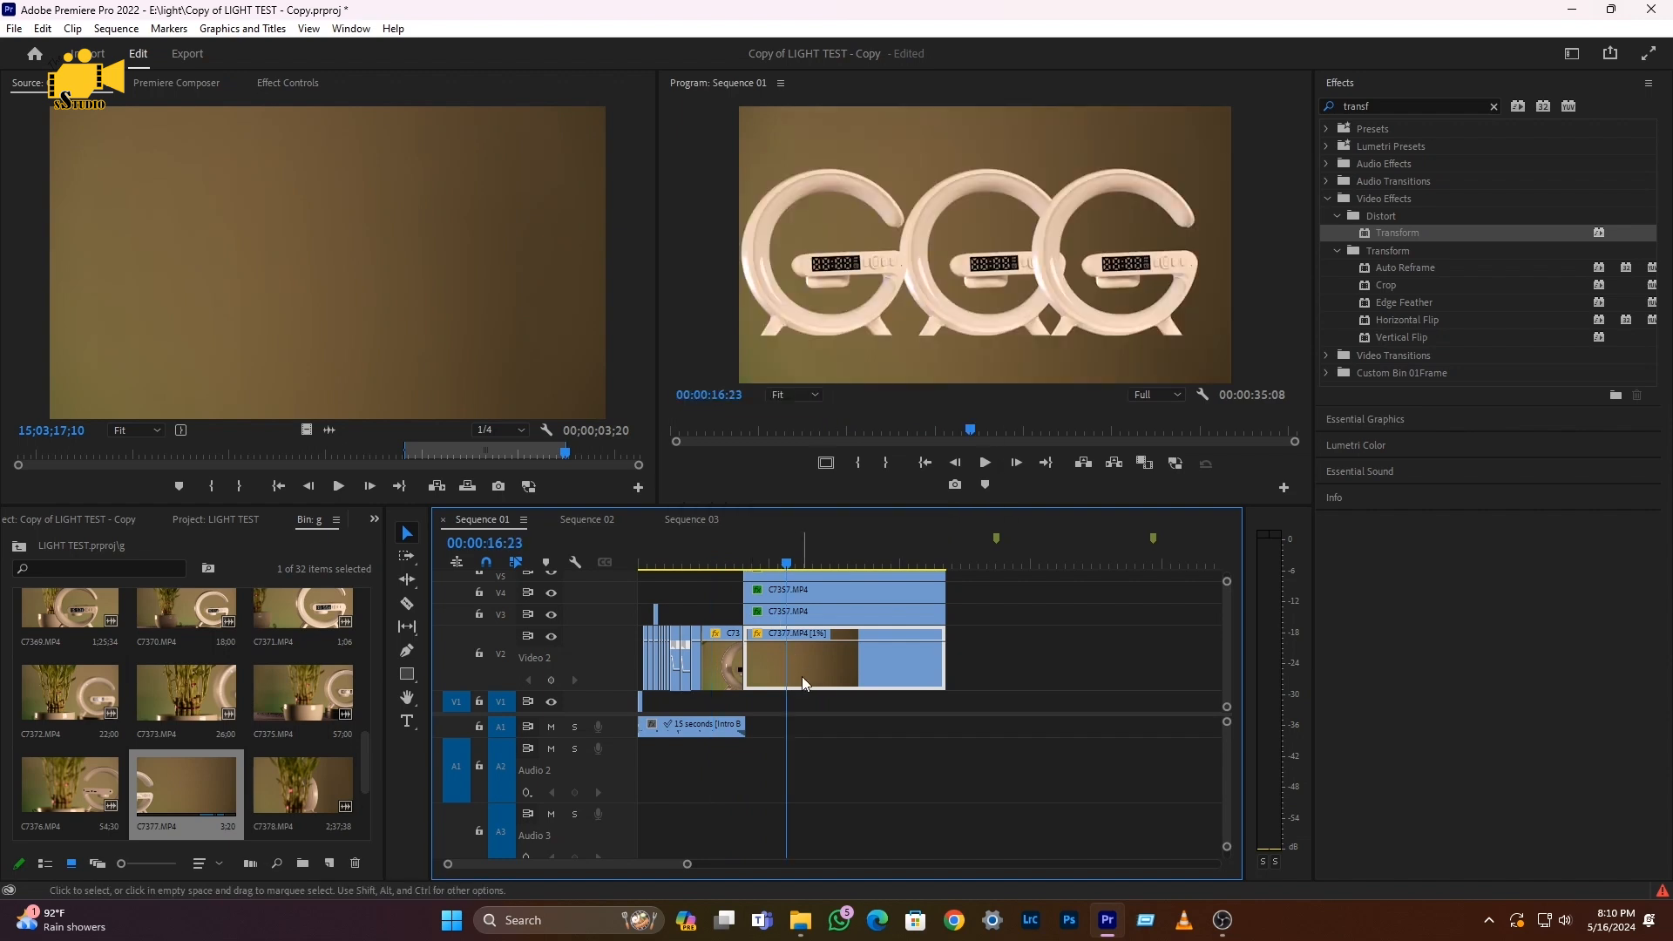
key("Delete")
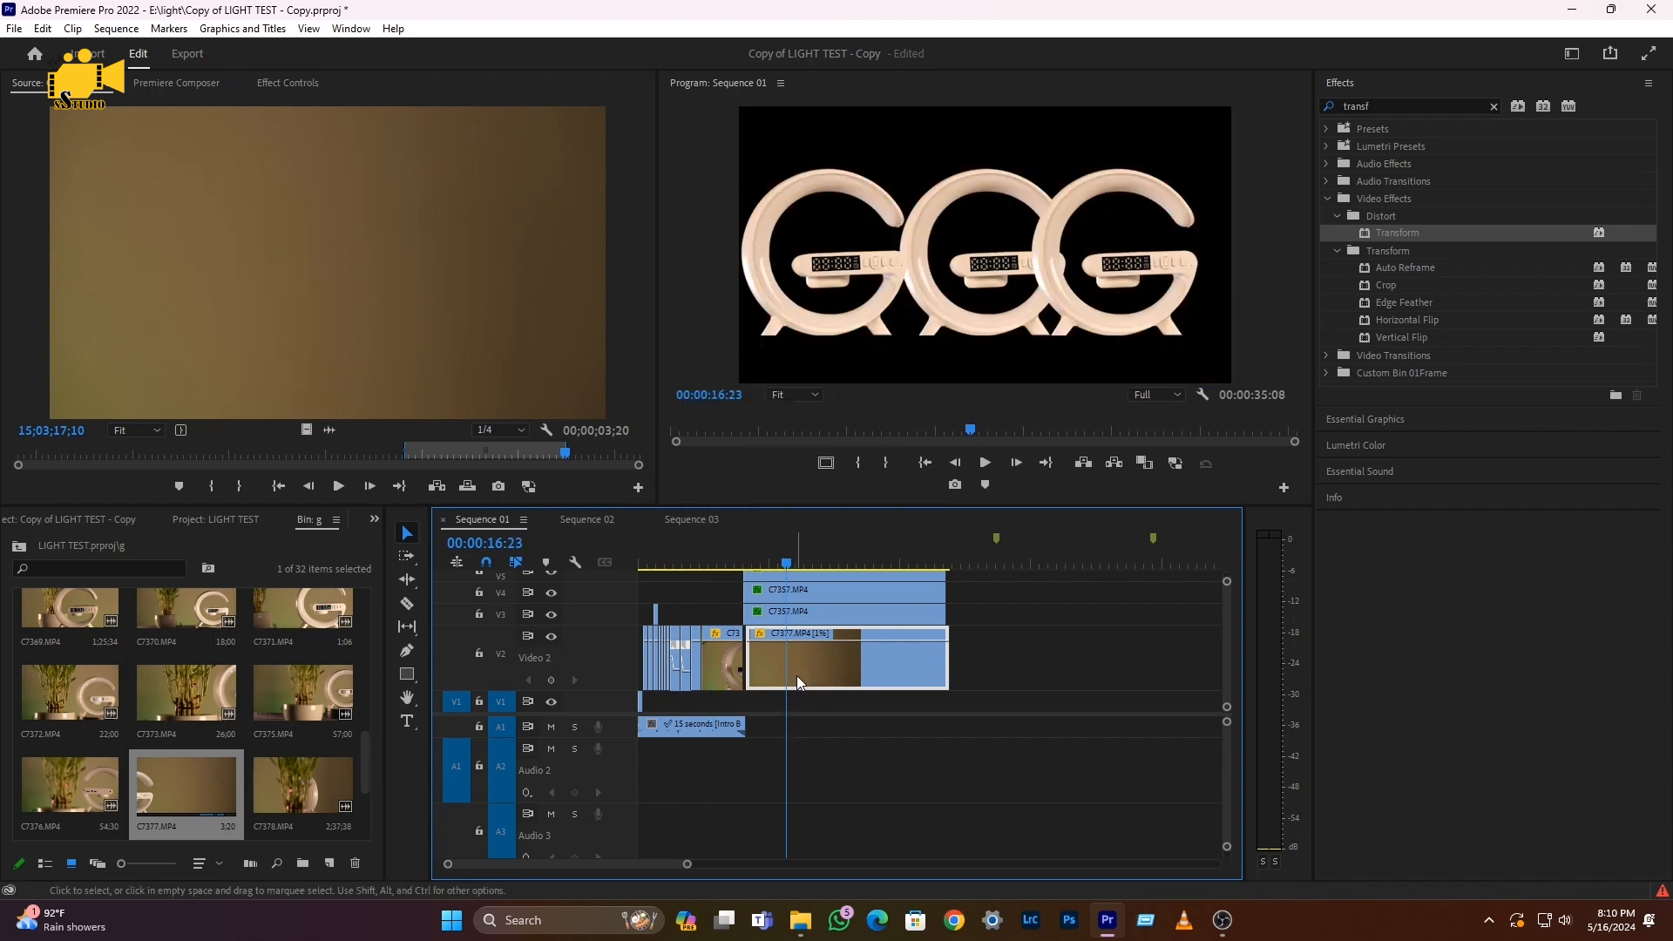
Move the three stacked C7357.MP4 clips earlier so they overlap the 70% C7377.MP4 clip, and play the result
scroll(1225, 652, "up", 3)
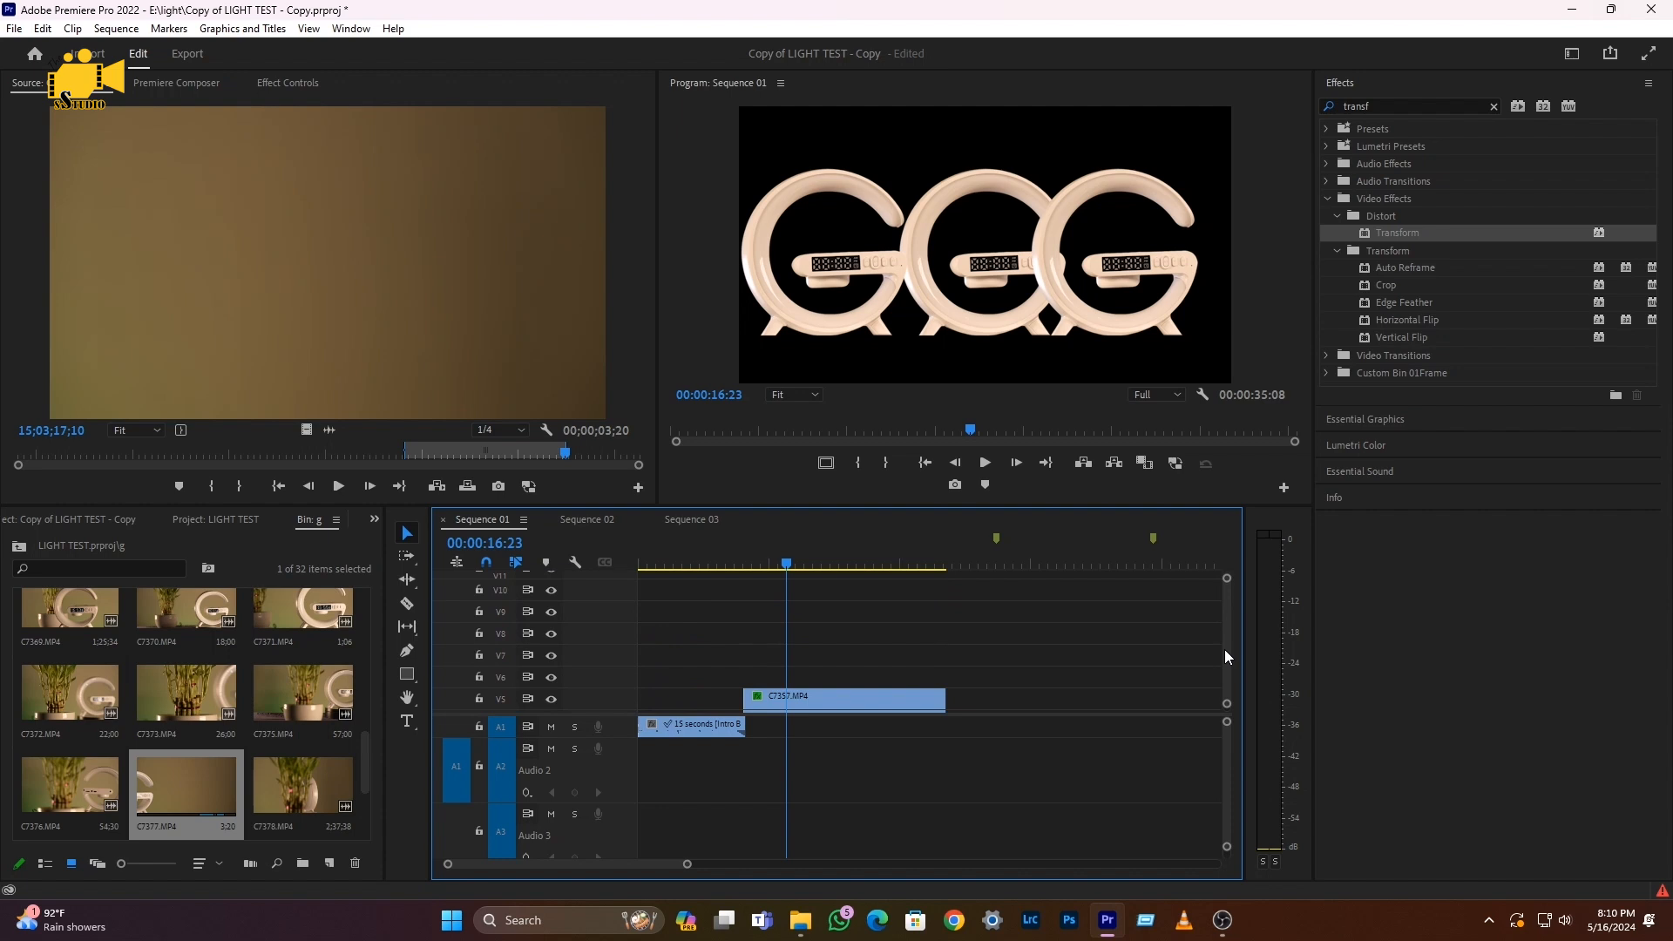
left_click_drag(836, 658, 810, 658)
left_click(714, 560)
key("=")
key("space")
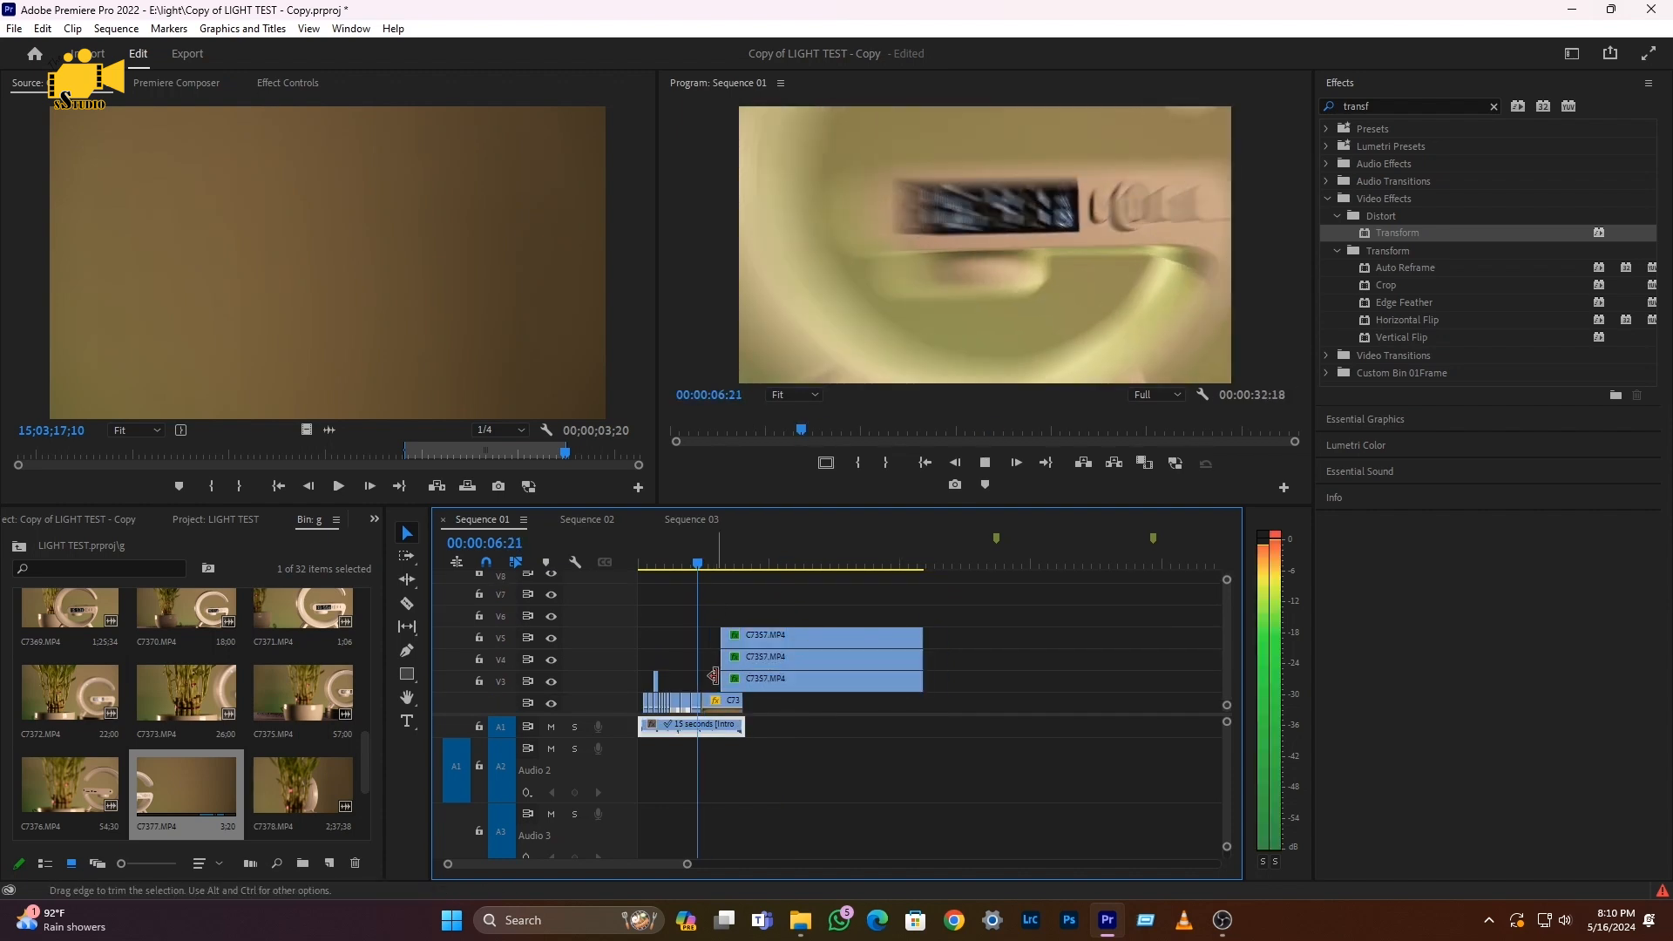
key("=")
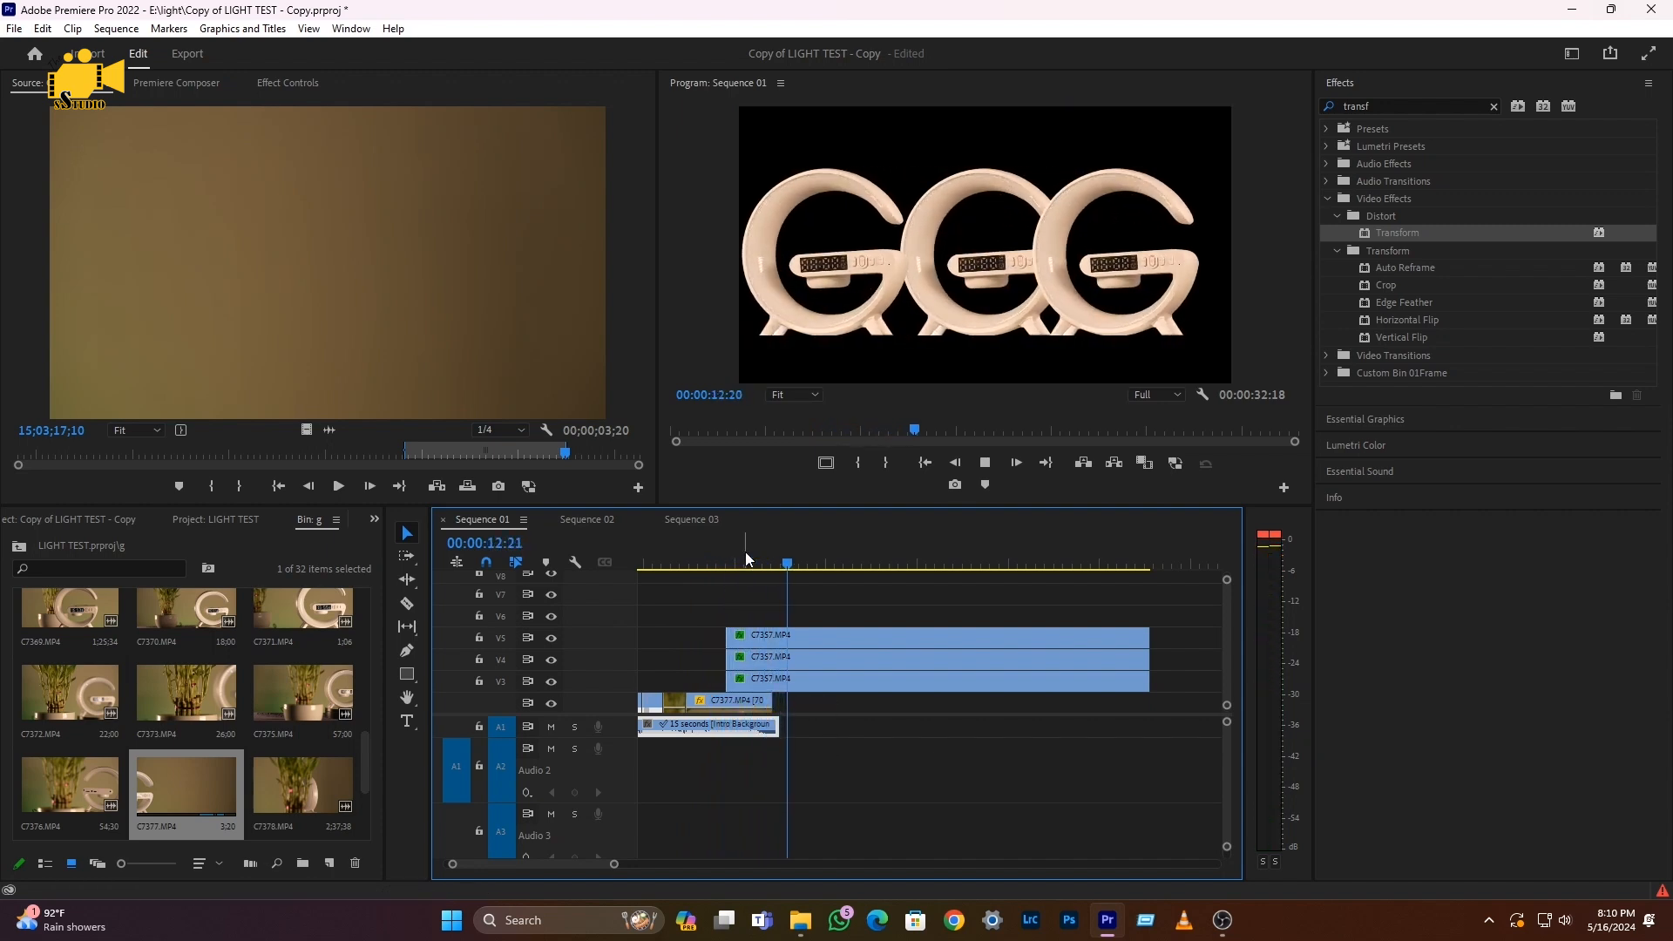
key("space")
Delete the upper two C7357.MP4 clips and move the remaining one on V3 to start at 00:00:08:12
mouse_move(767, 639)
left_mouse_down()
mouse_move(748, 641)
mouse_move(755, 668)
left_mouse_up()
key("Delete")
left_click(747, 679)
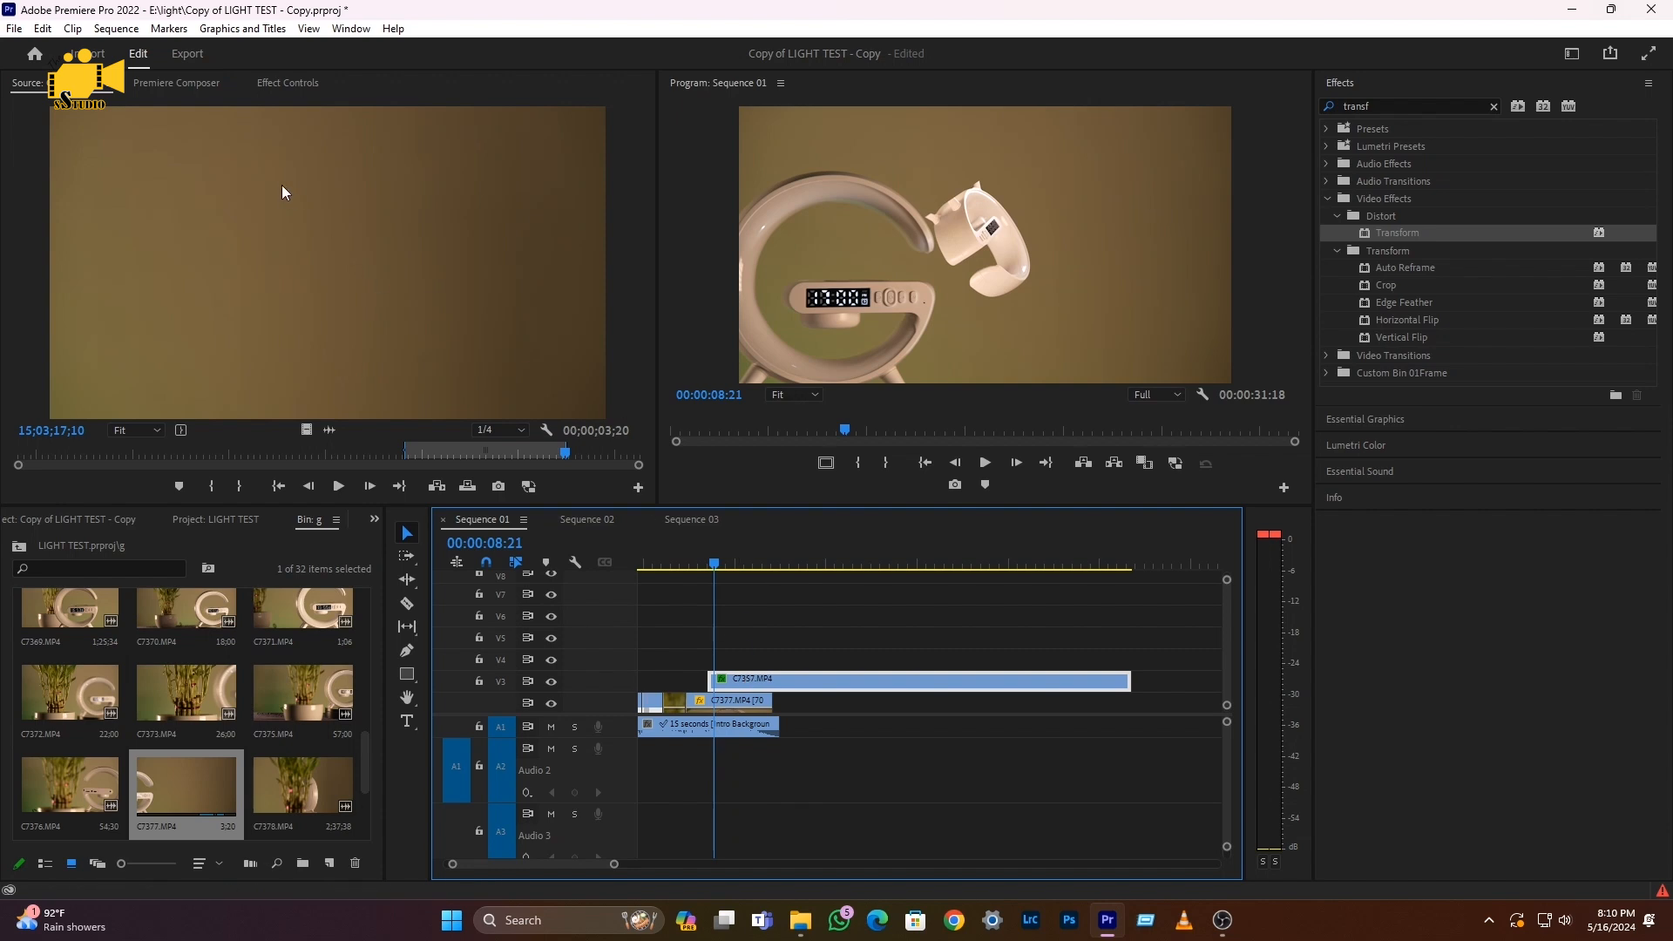
Remove the existing Motion keyframes from the C7357.MP4 clip on V3
left_click(290, 82)
left_click_drag(406, 164, 305, 262)
key("Delete")
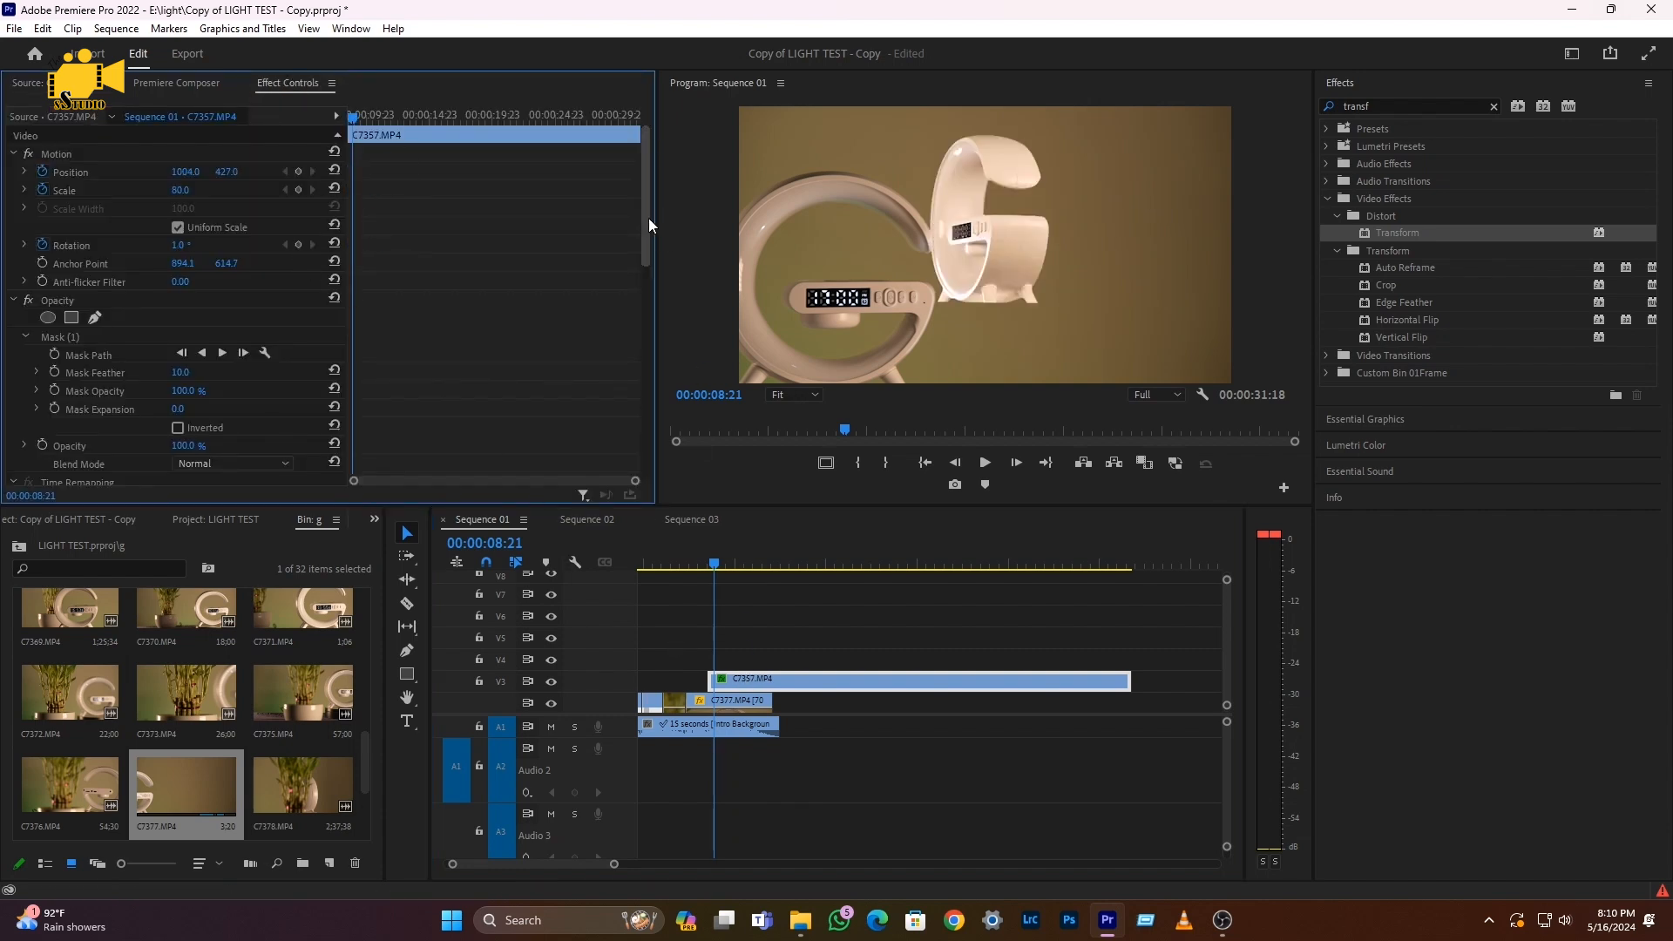
At 00:00:08:12, keyframe the Motion Position of C7357.MP4 at 1163, 488 and its Scale at 0
scroll(635, 261, "down", 2)
scroll(628, 230, "up", 2)
left_click_drag(353, 120, 333, 110)
left_click_drag(185, 171, 87, 190)
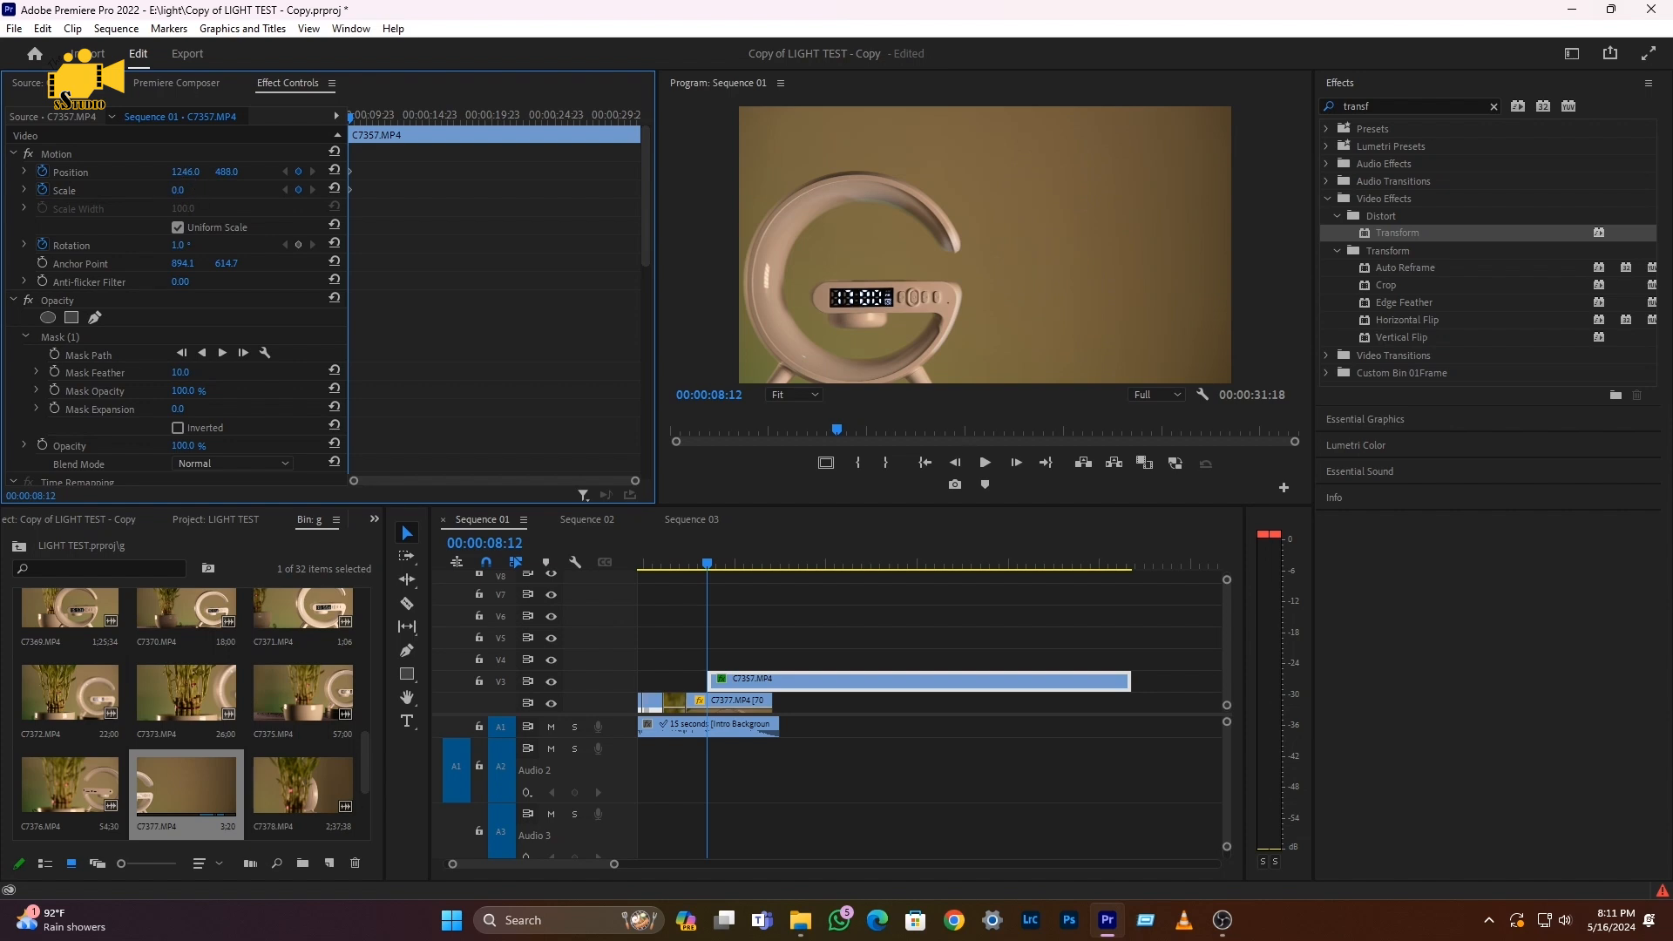
Play C7357.MP4 against the music to 00:00:08:23 and keyframe its Motion Scale at 62 there
left_click(687, 540)
key("space")
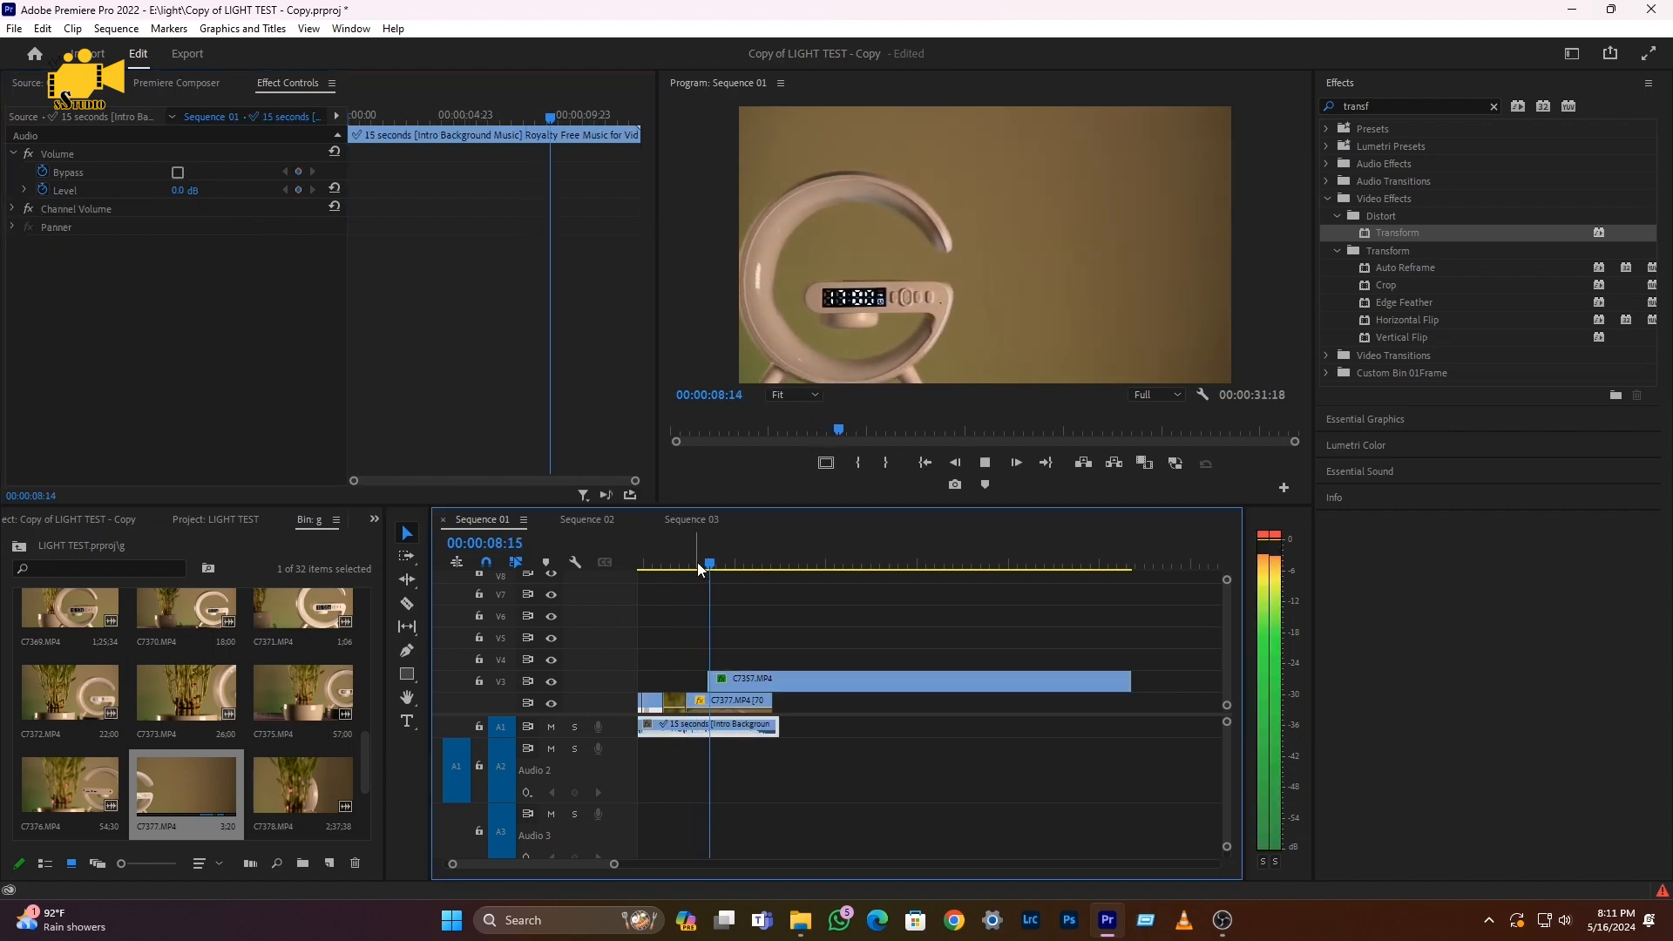
left_click(714, 564)
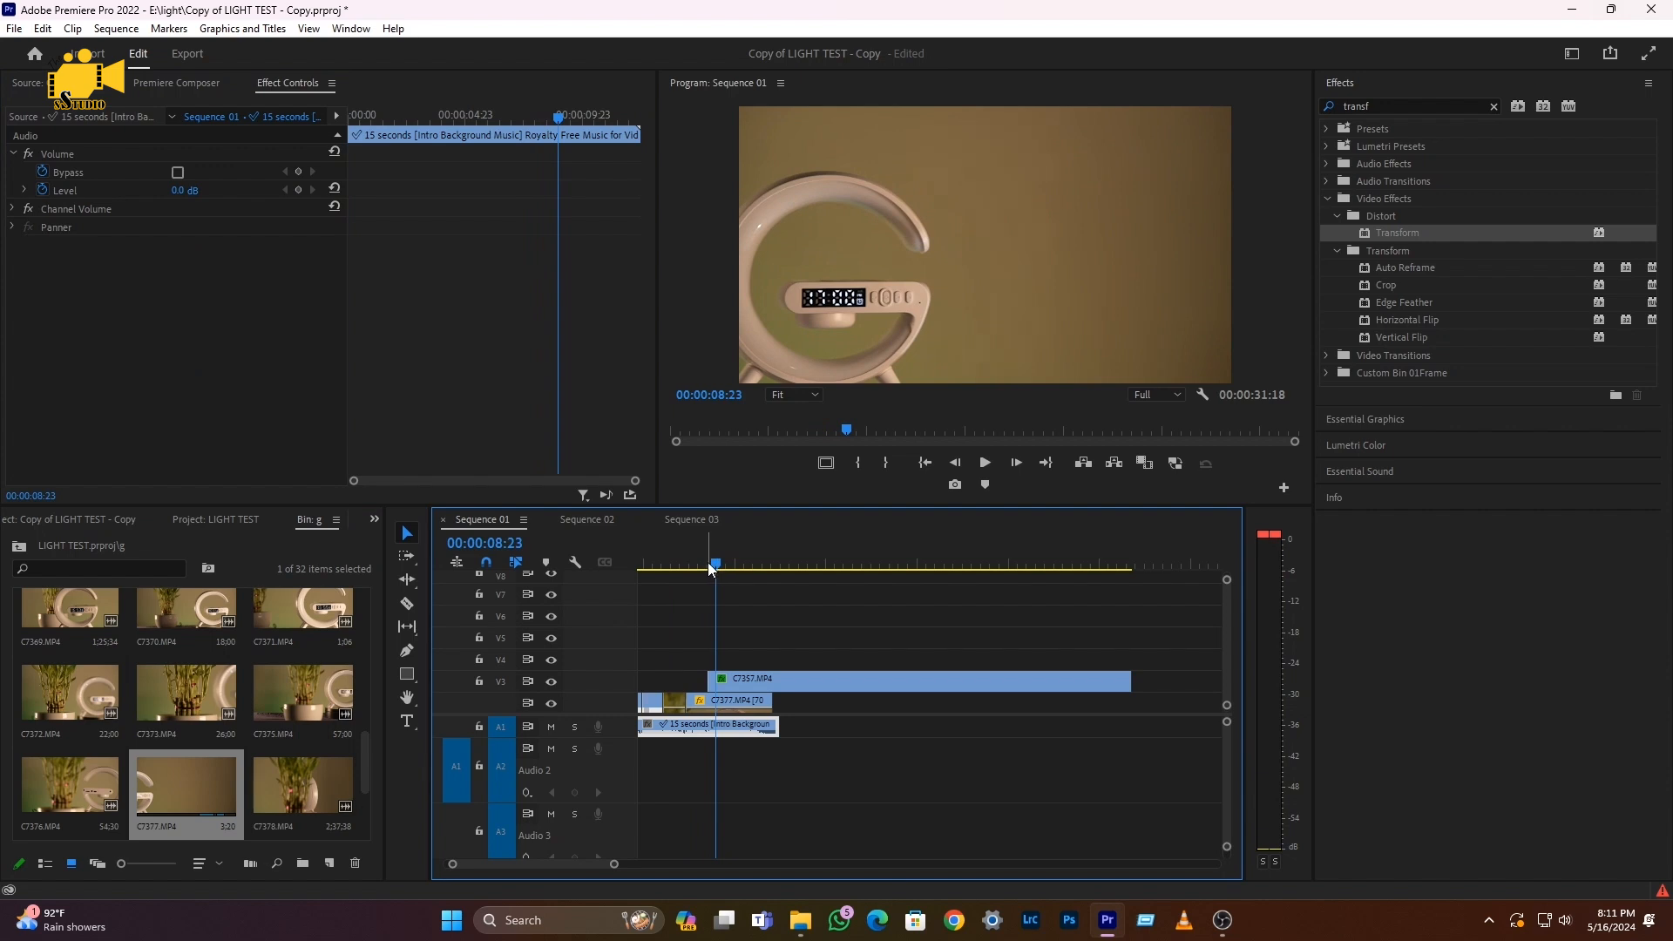
left_click(708, 562)
left_click(723, 682)
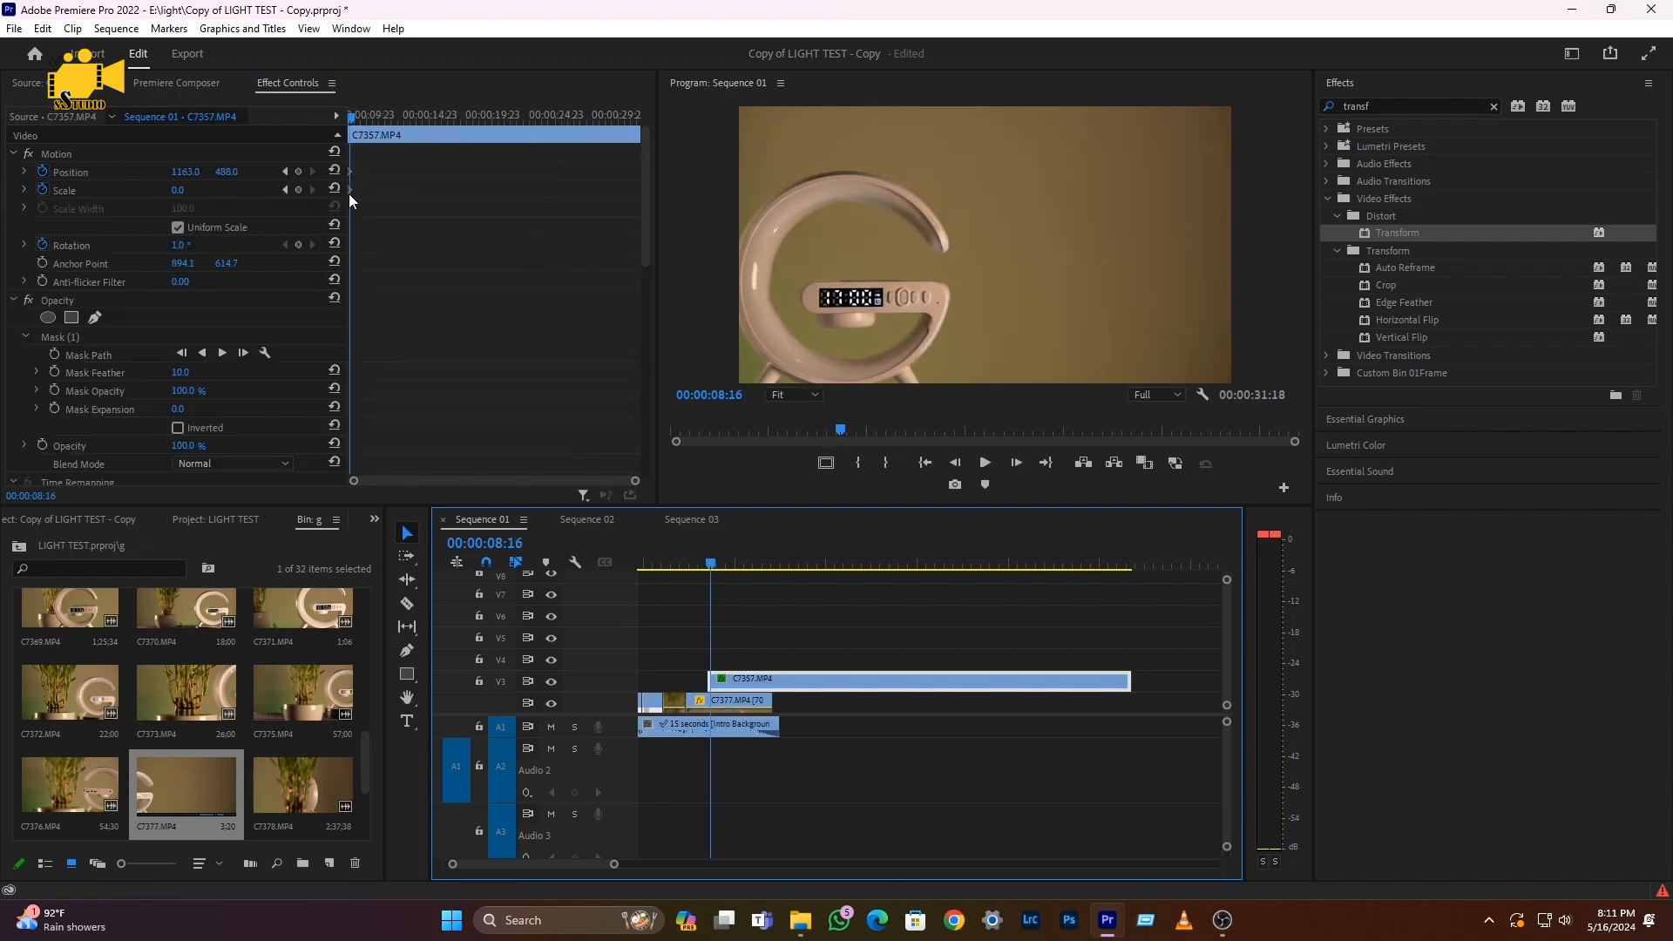
key("space")
key("space")
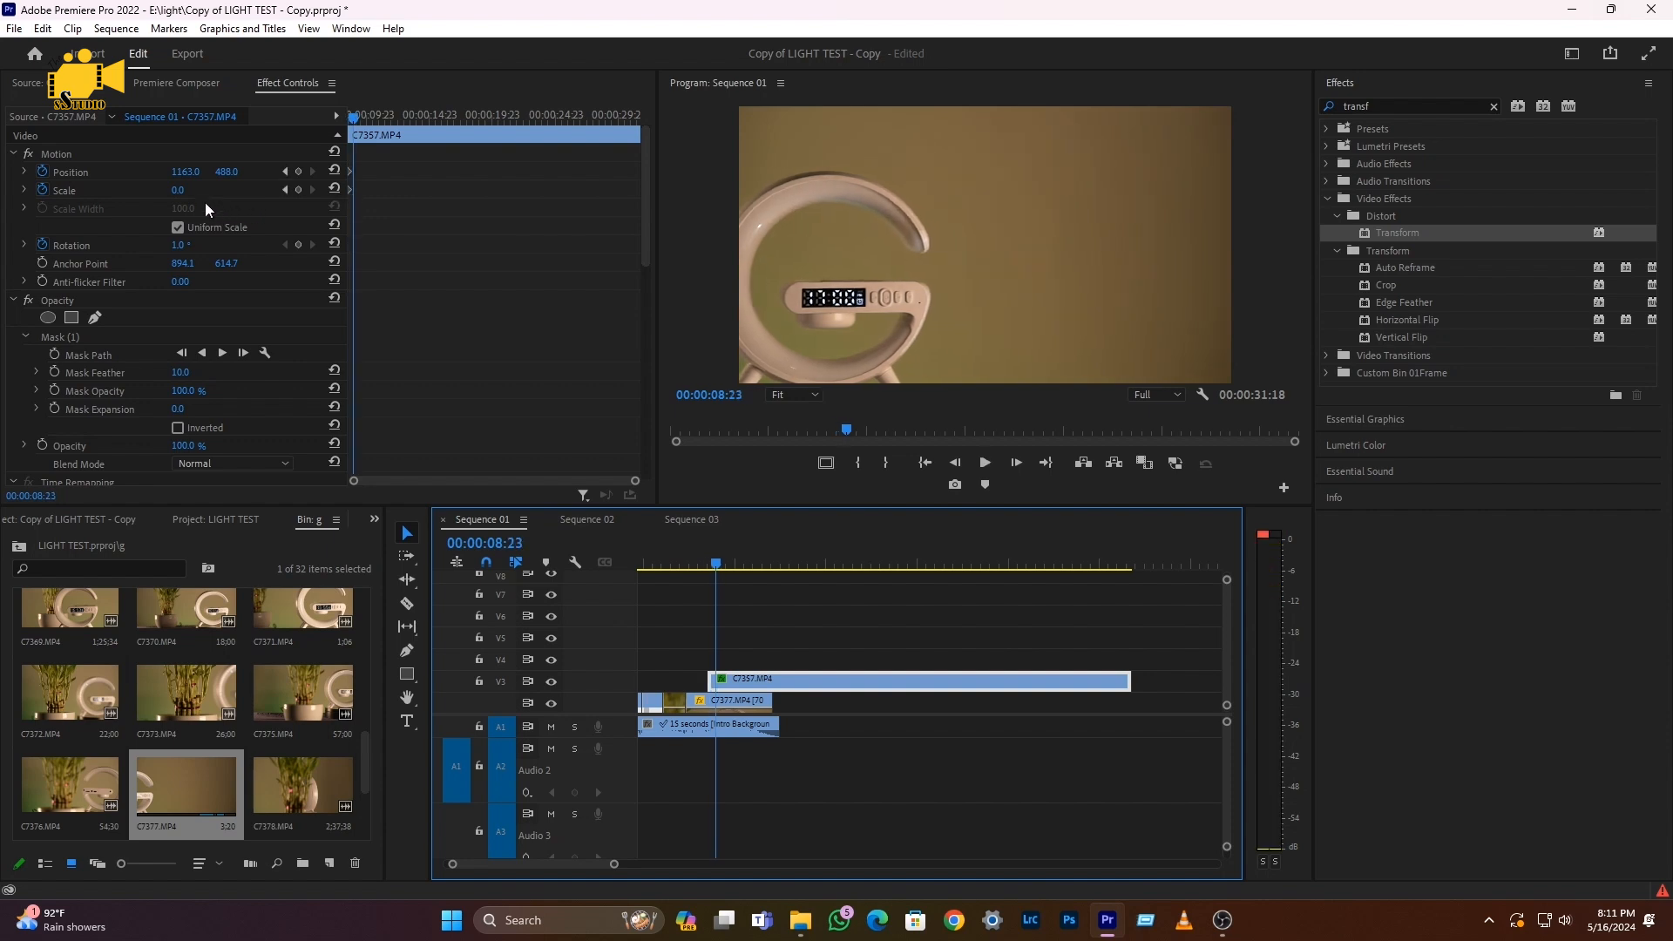
left_click_drag(179, 190, 234, 190)
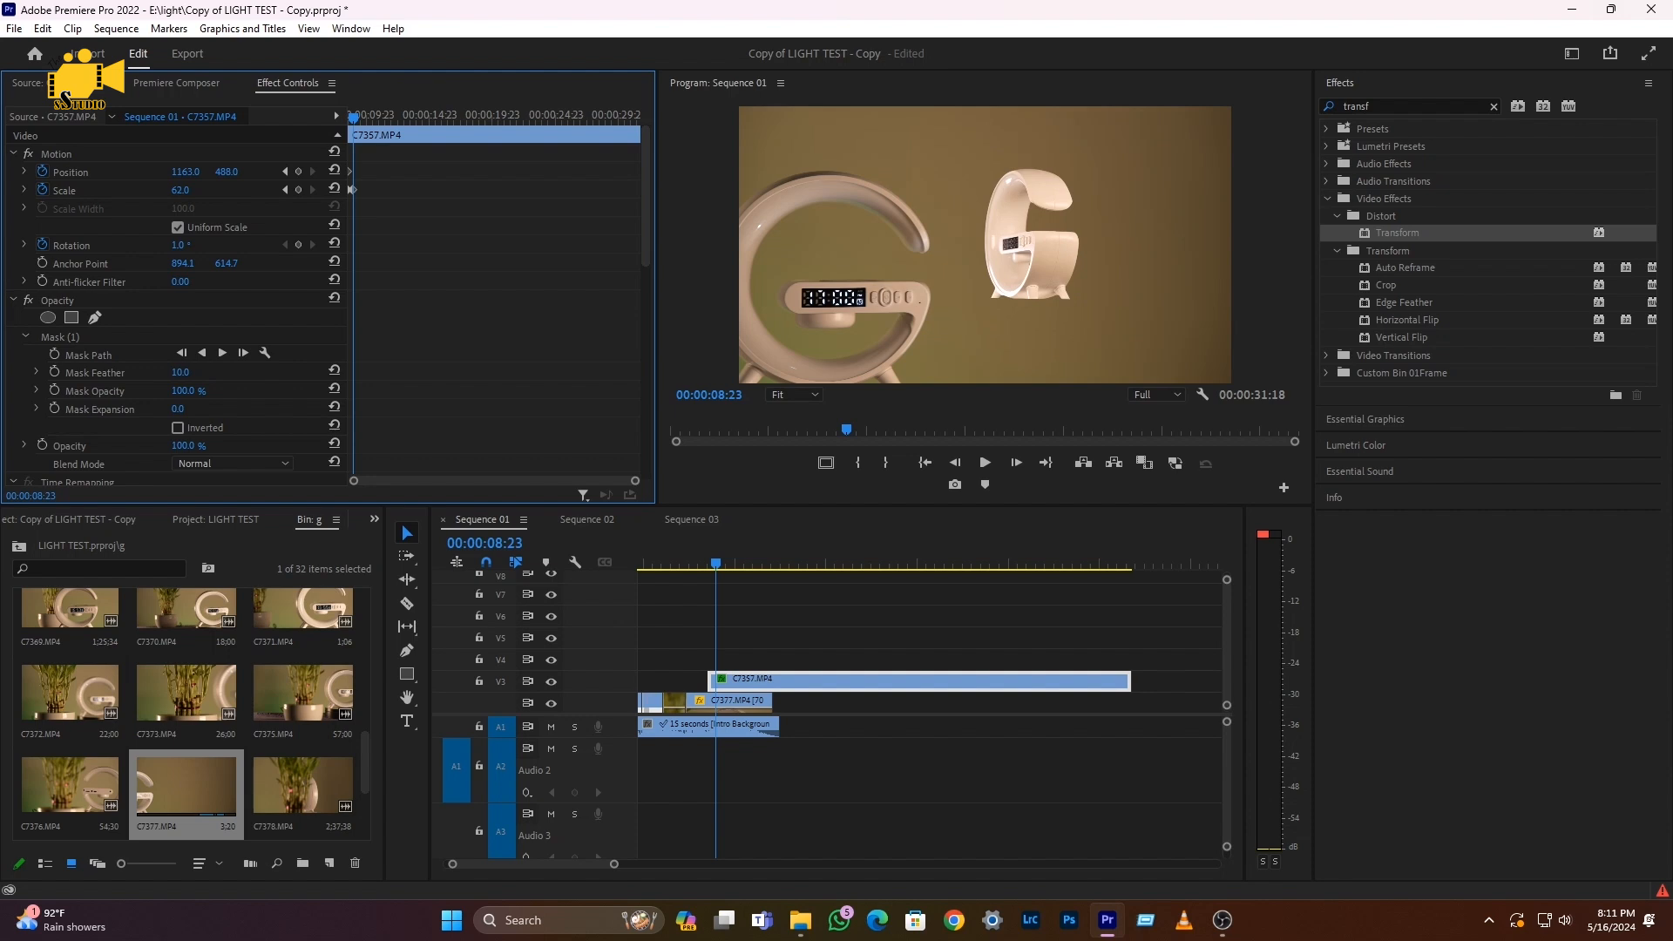
Play the sequence to the beat at 00:00:09:06 and duplicate the C7357.MP4 clip from V3 onto V4
left_click(711, 556)
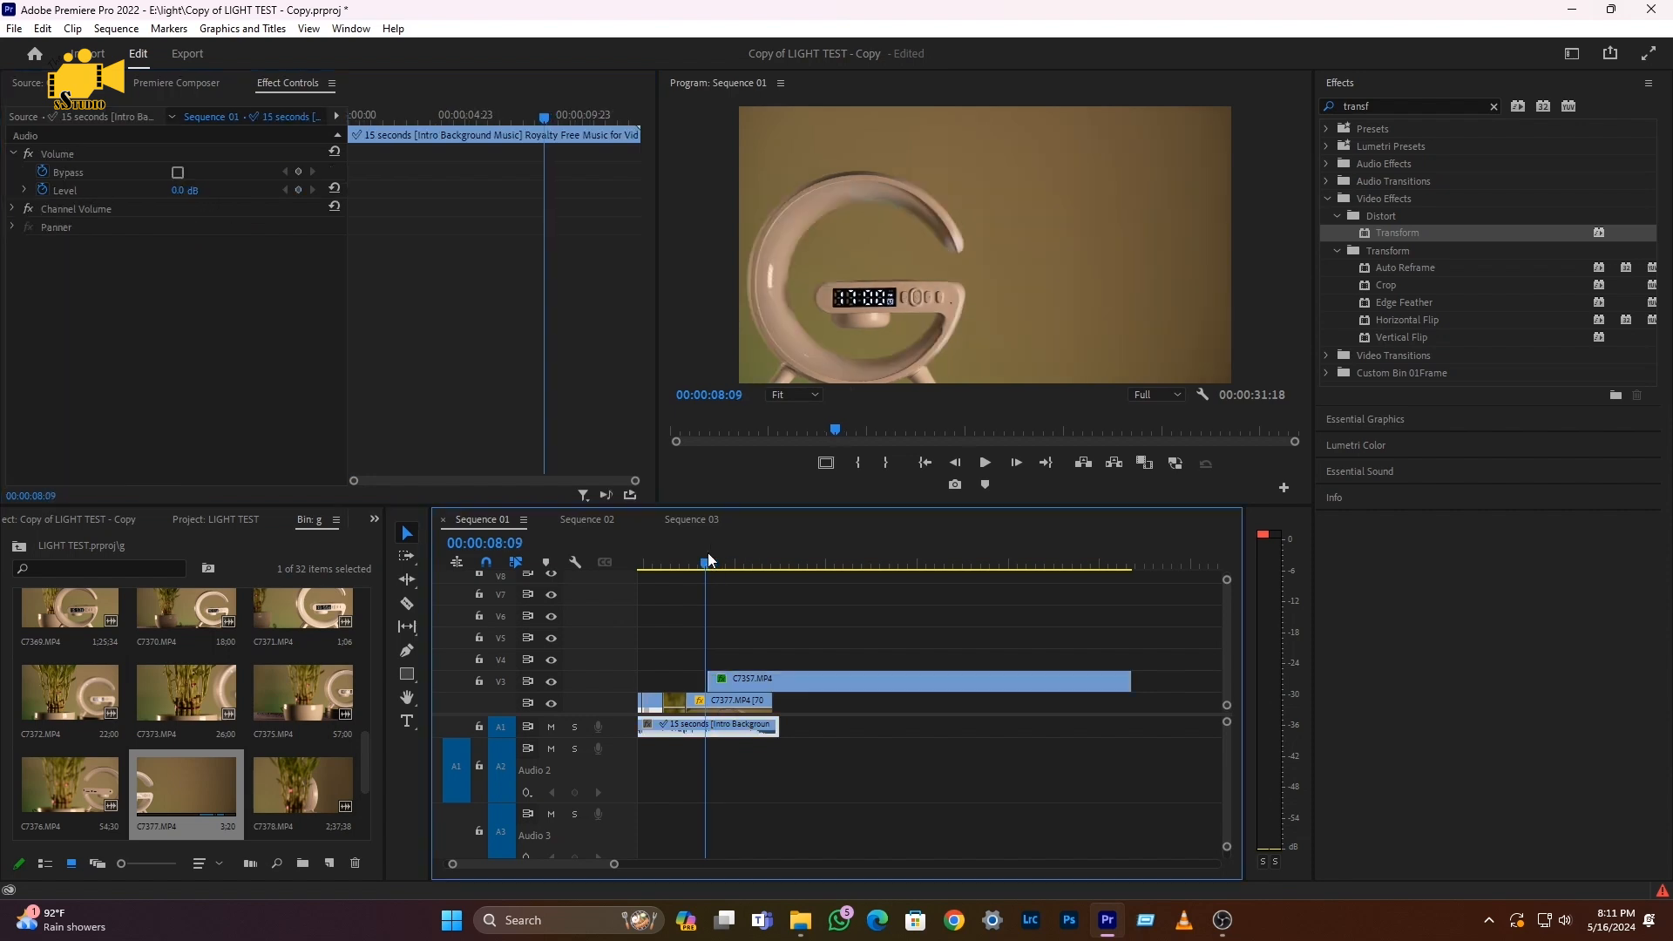
key("space")
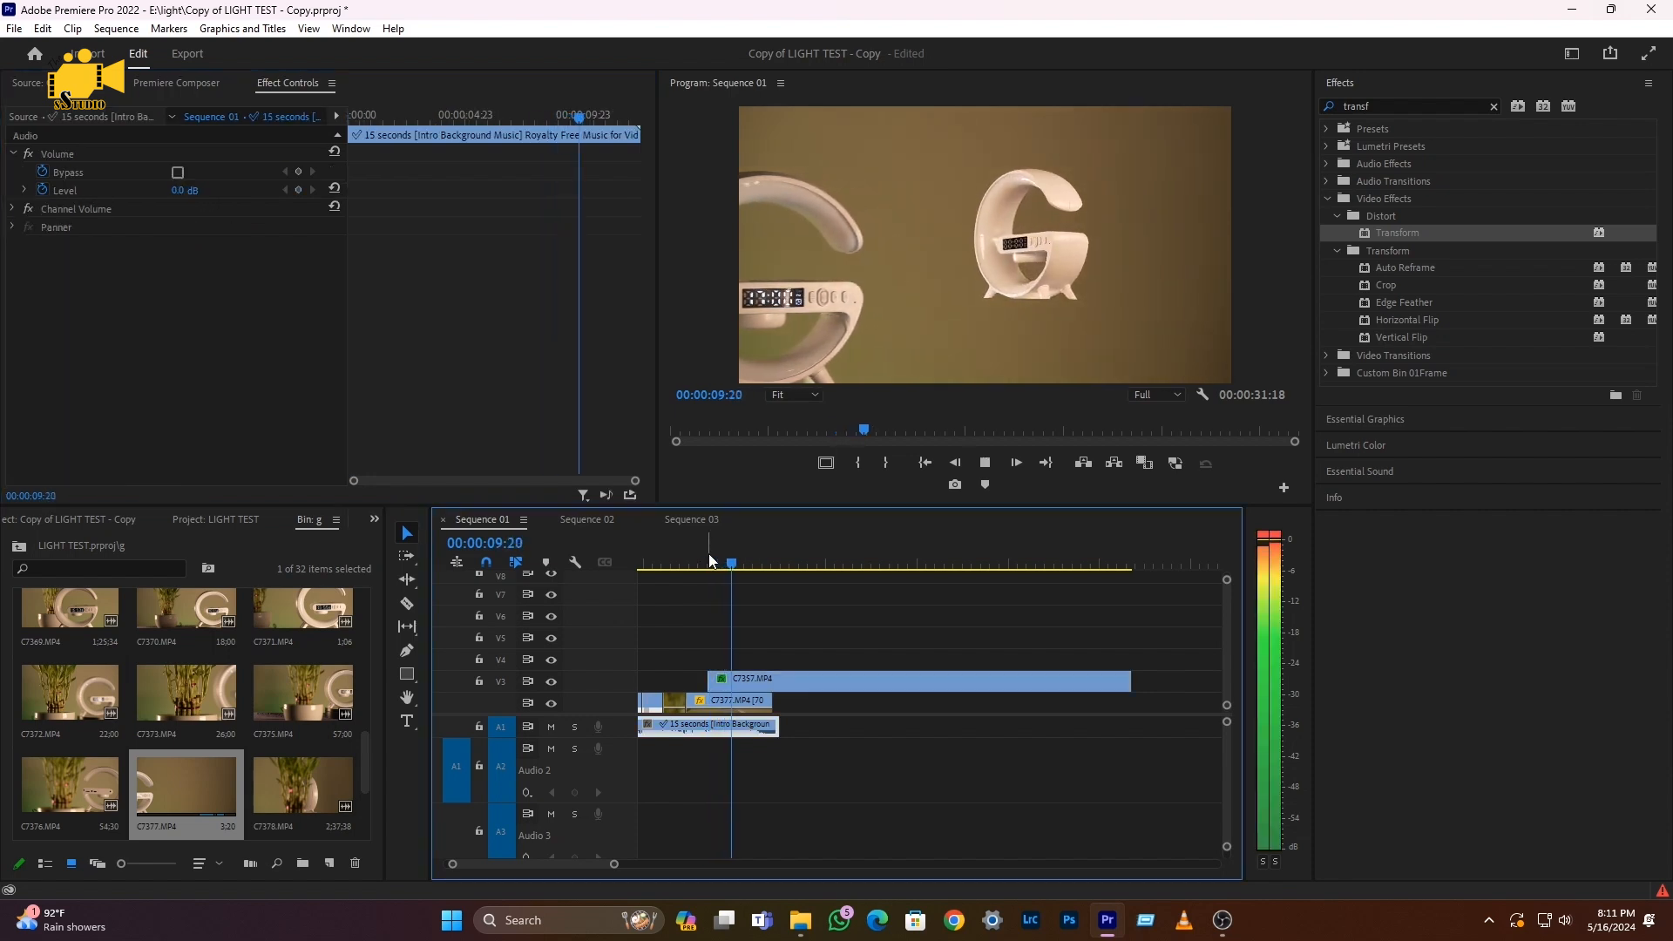
left_click(710, 560)
key("space")
key("space")
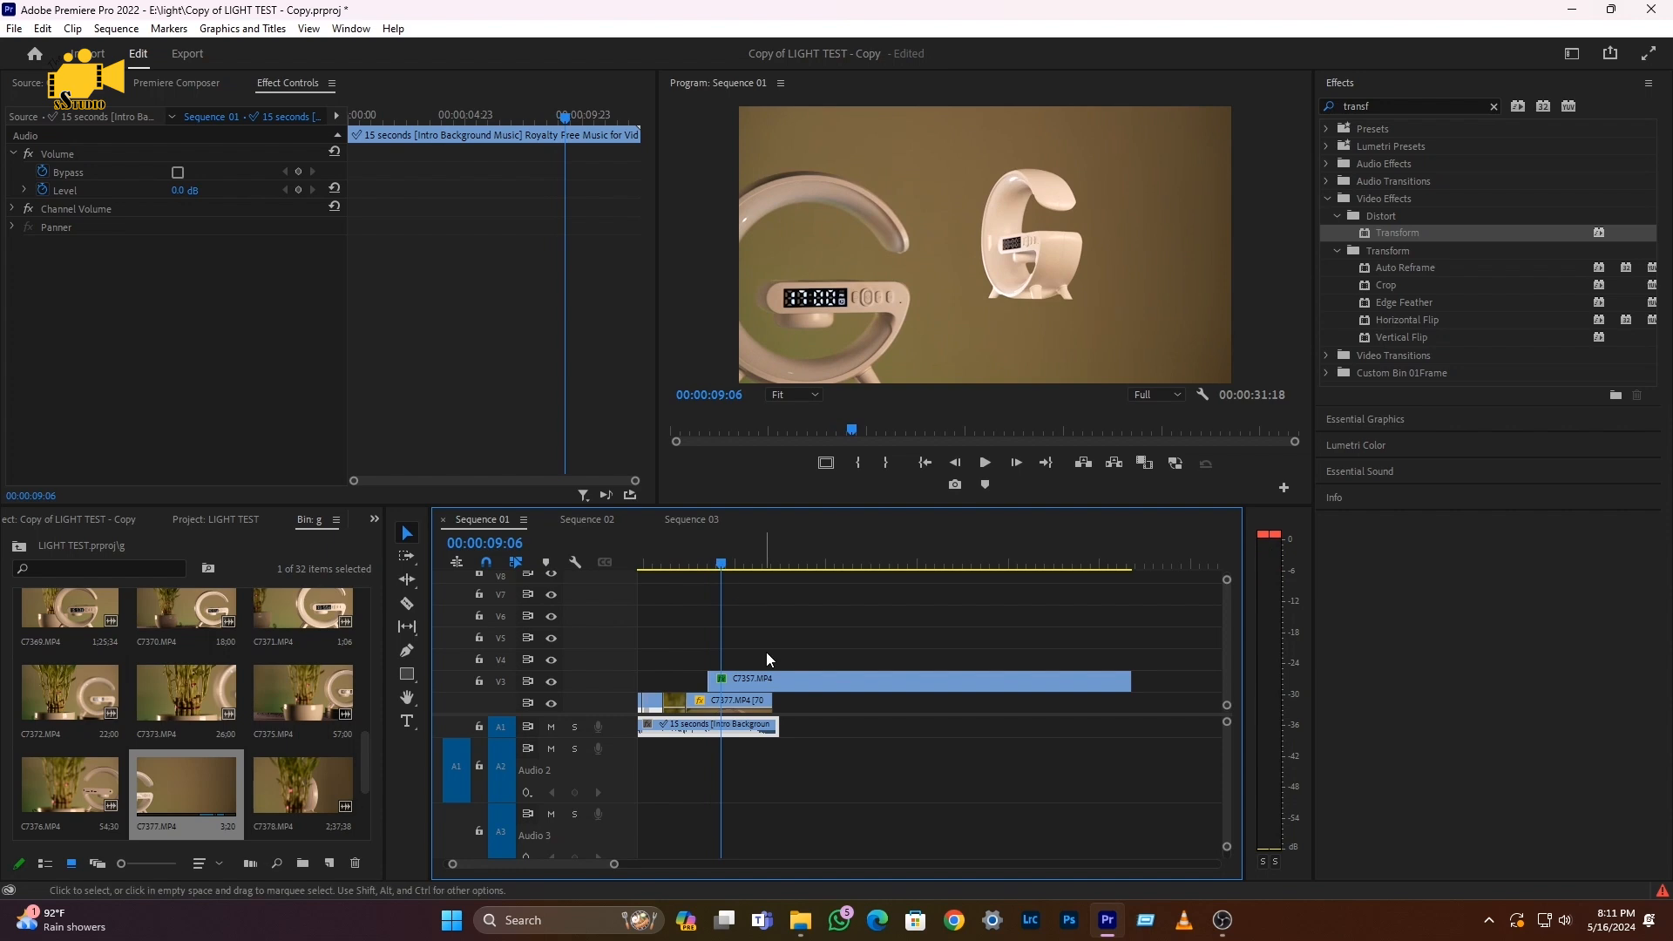
left_click(735, 683)
left_click_drag(734, 685, 728, 661, "alt")
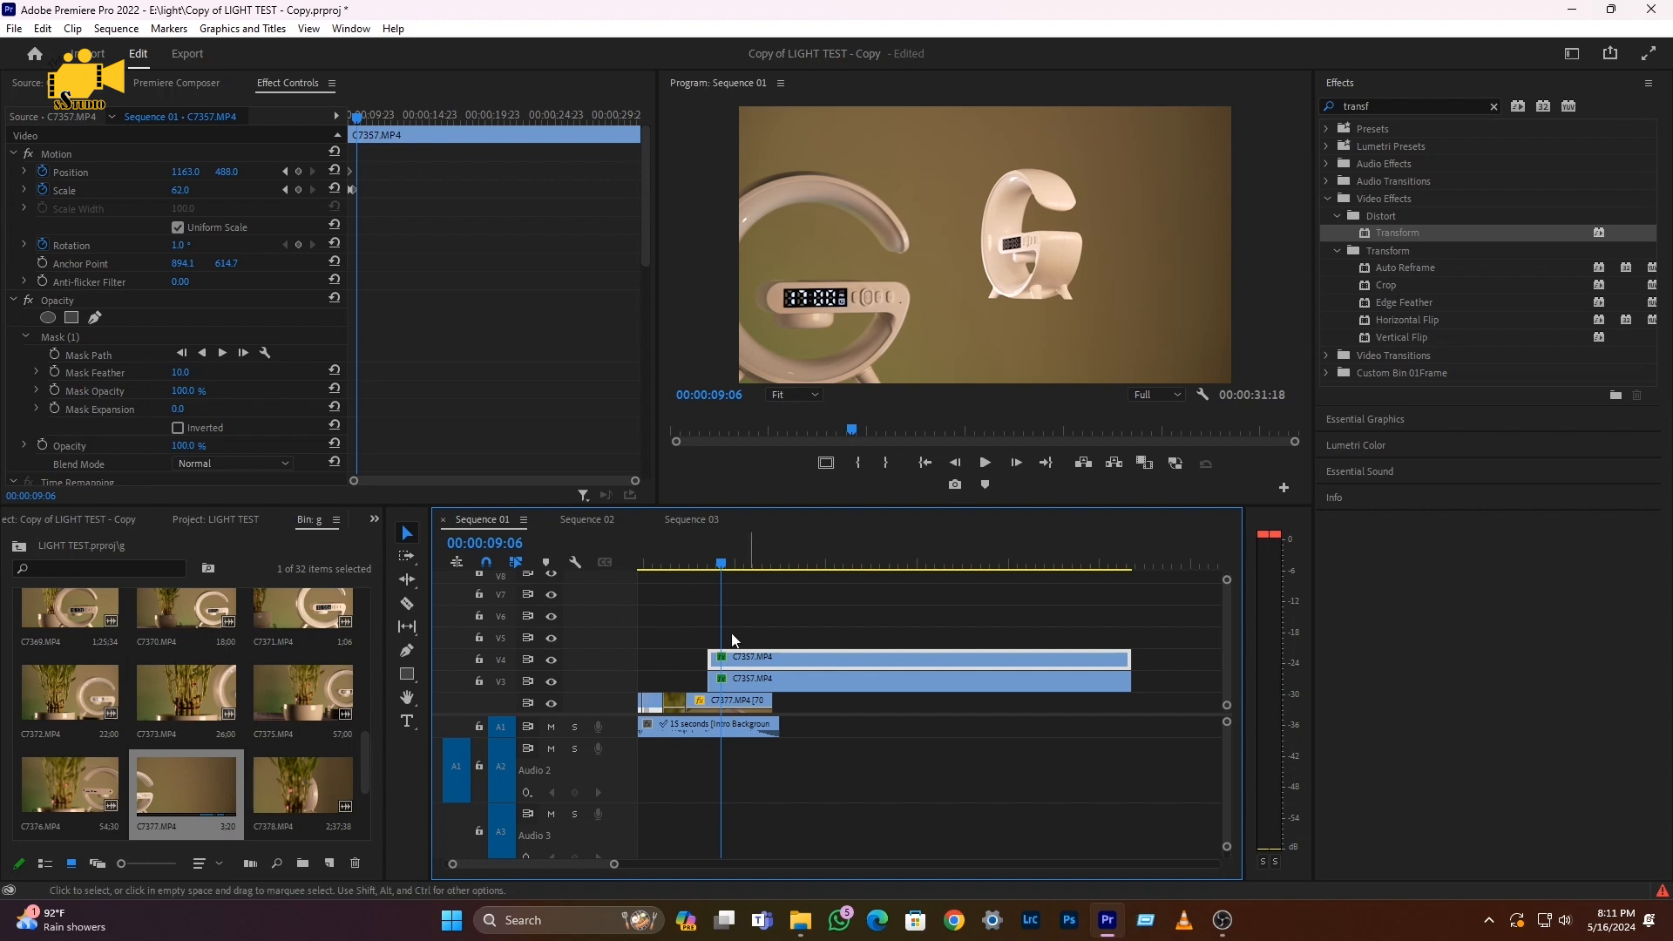
Keyframe the V4 clip's Motion Position and Scale at 00:00:09:06, and set its Position to 1487, 488 at 00:00:09:13
left_click(298, 172)
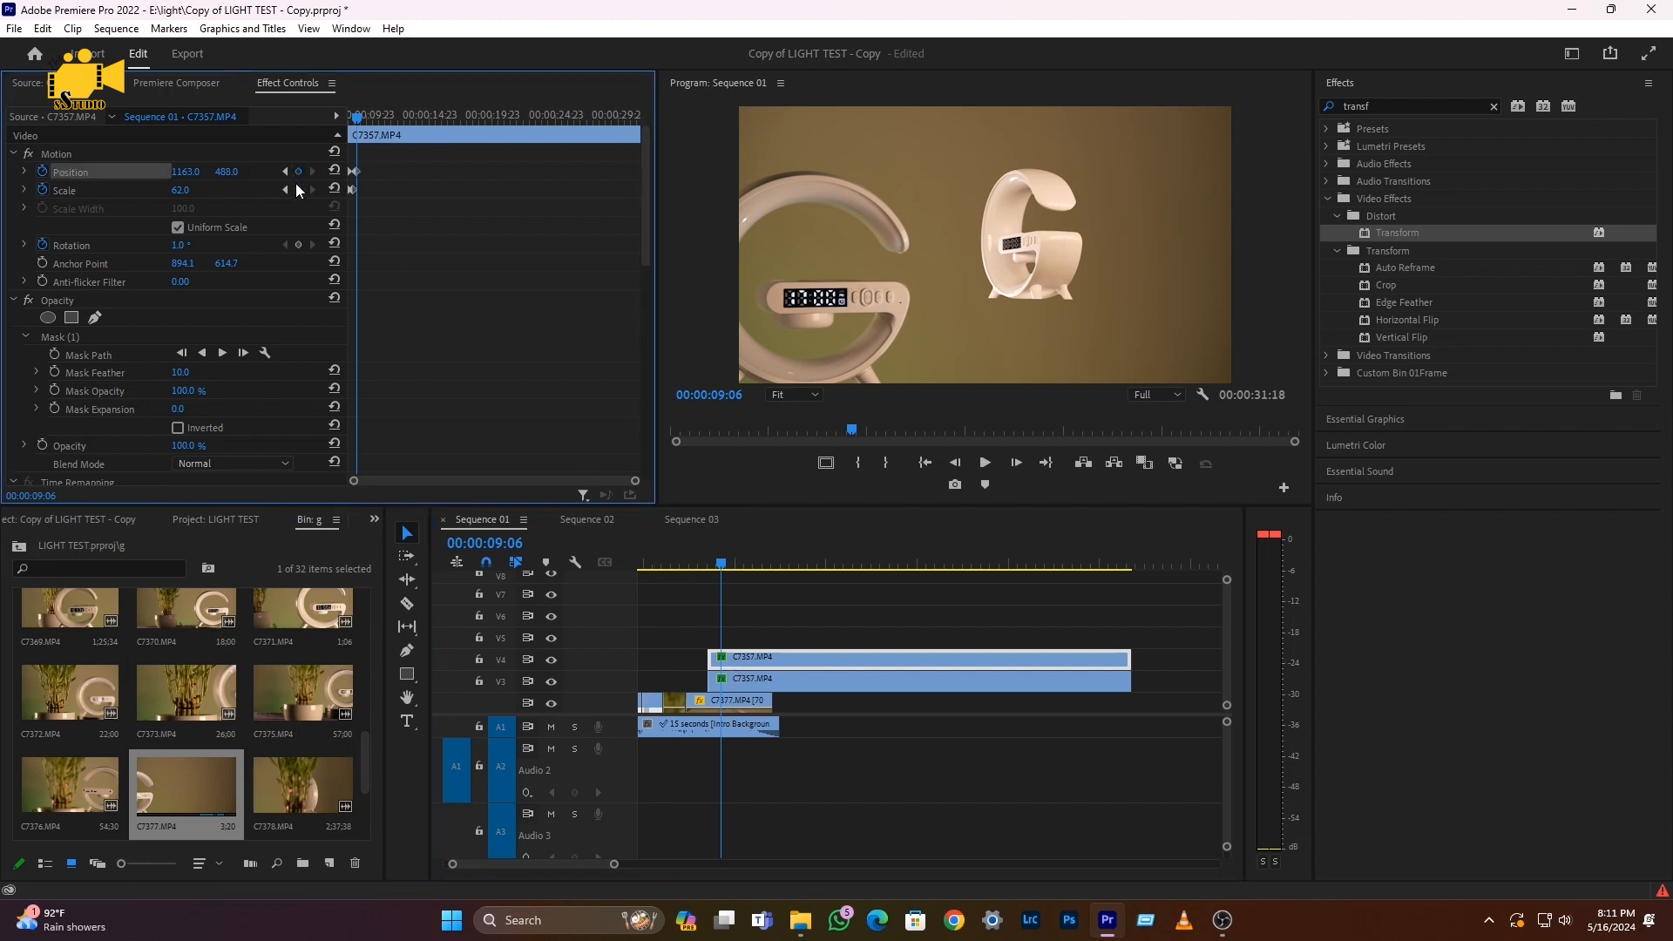
left_click(298, 190)
key("space")
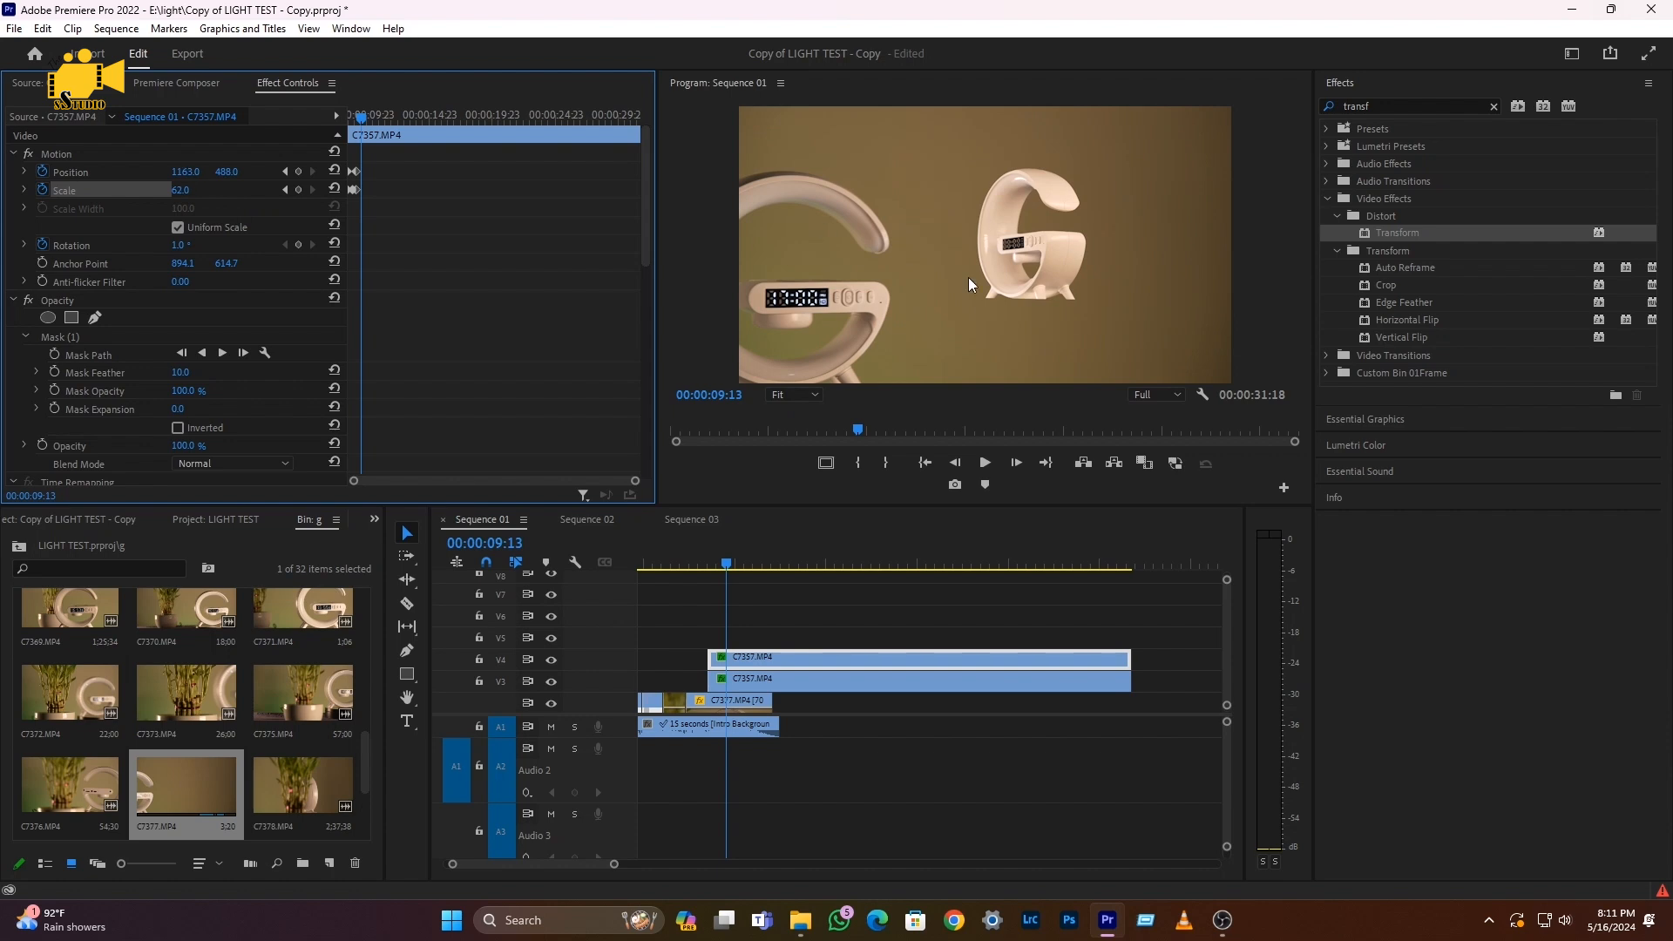
left_click_drag(185, 172, 513, 171)
Play the sequence to the beat at 00:00:09:17 and duplicate the V3 C7357.MP4 clip onto V5
left_click(713, 553)
key("space")
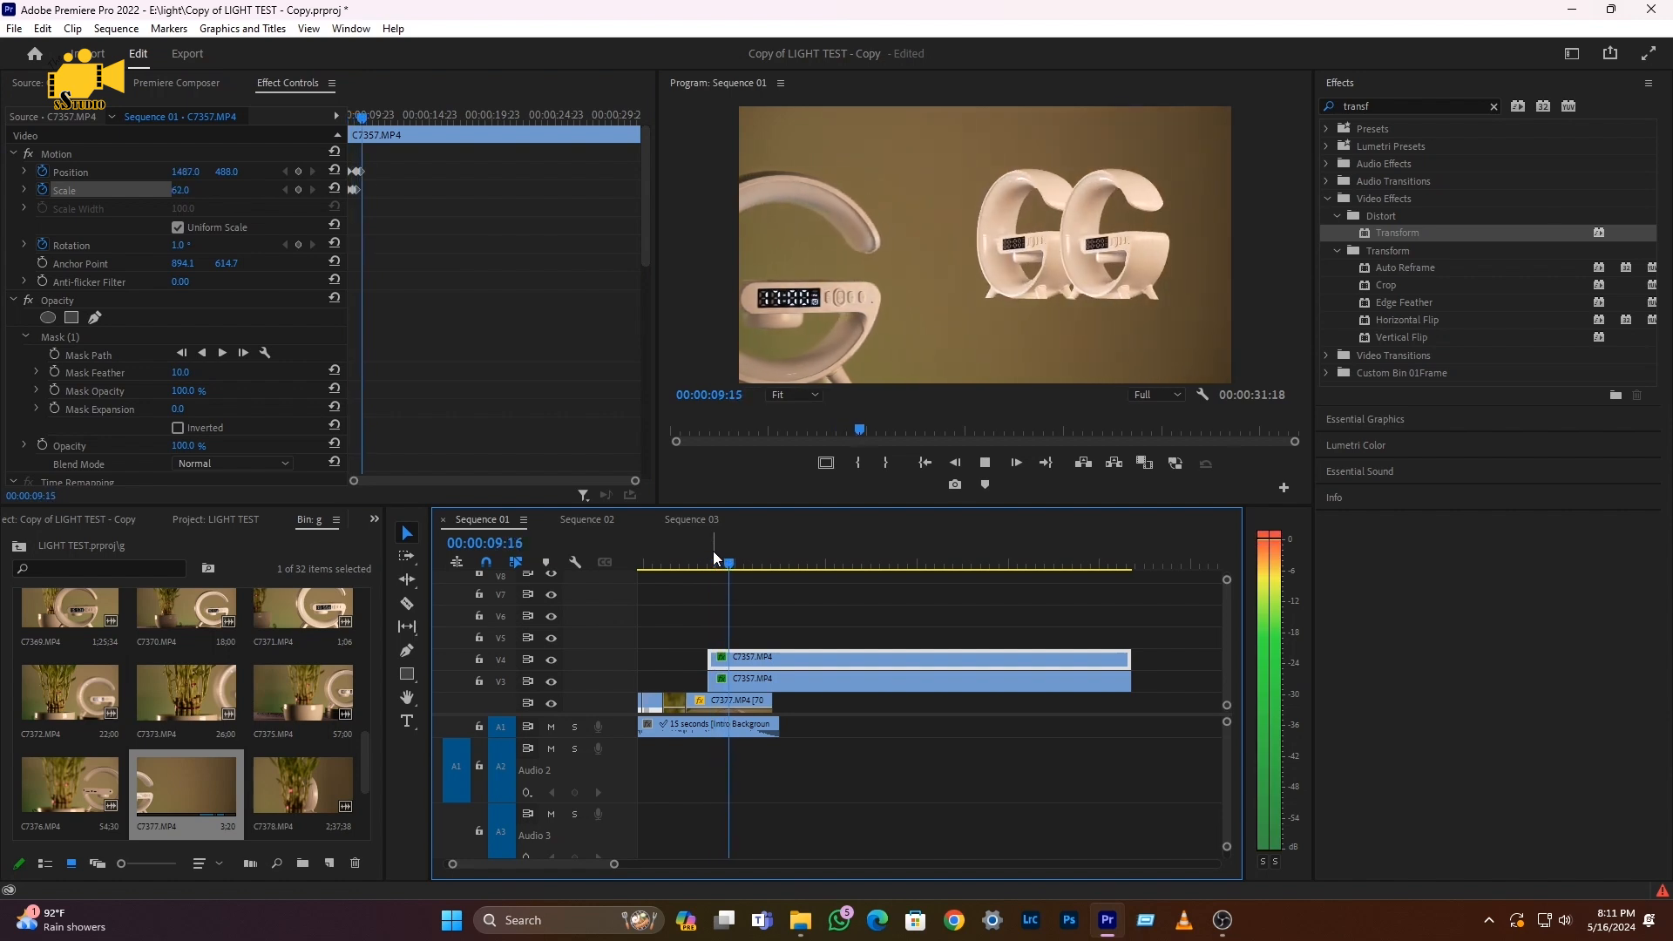
left_click(734, 681)
left_click_drag(734, 681, 734, 636)
Keyframe the V5 clip's Motion Position and Scale at 00:00:09:17, and set its Position to 848, 488 at 00:00:10:01
left_click(298, 172)
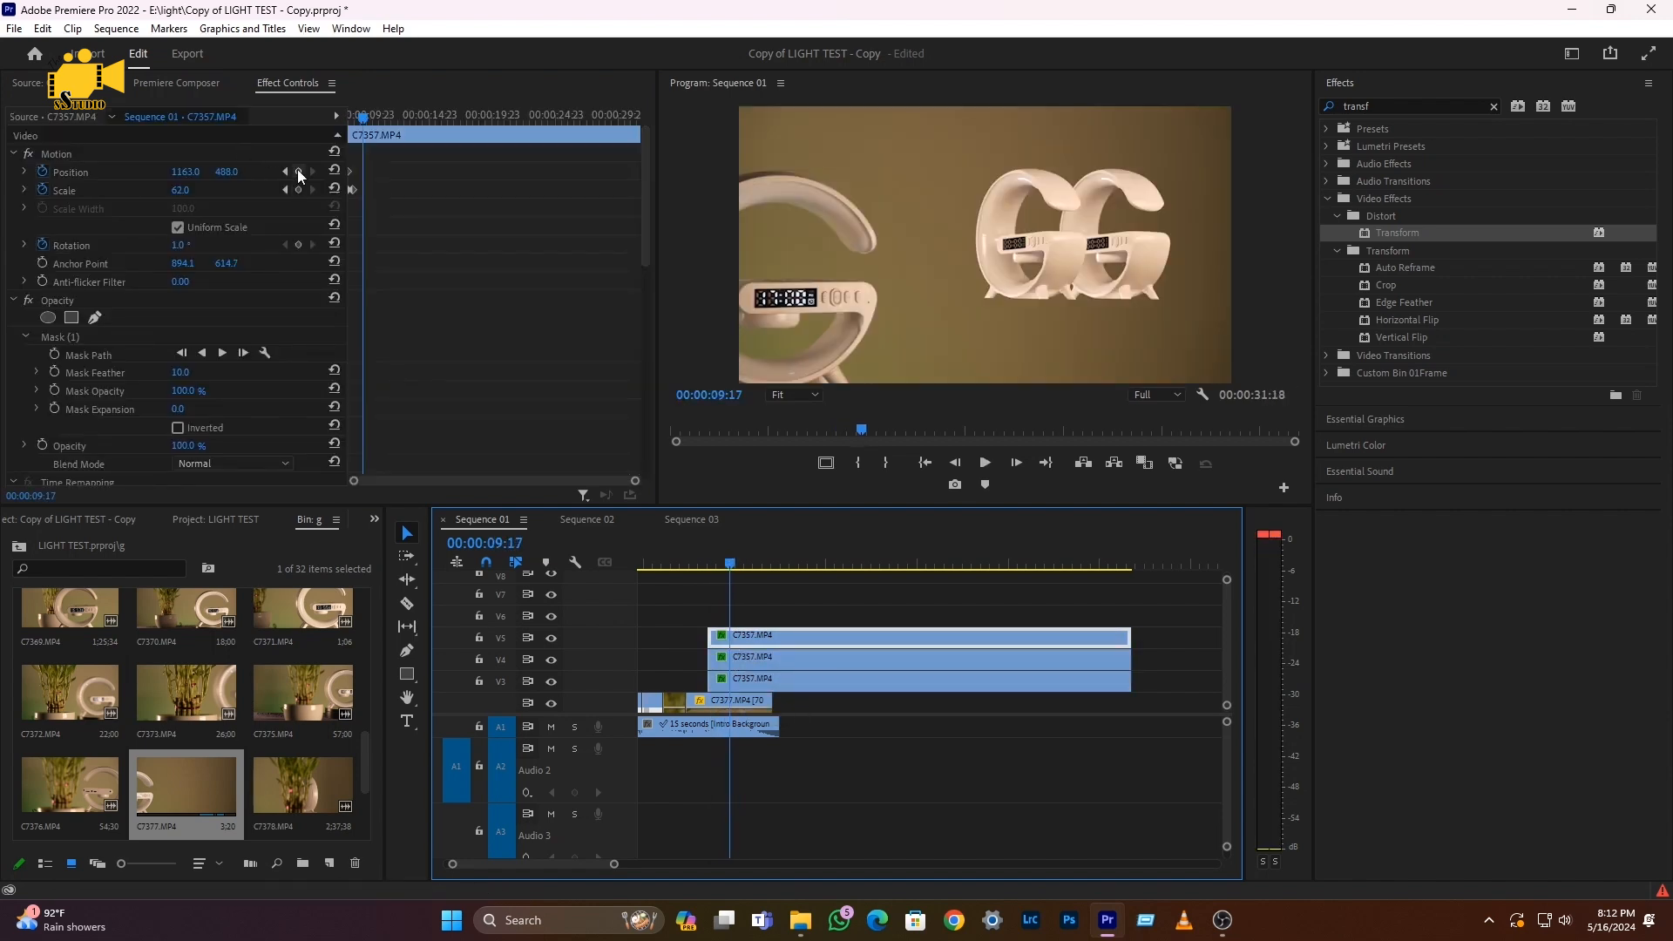
left_click(298, 189)
key("shift+Right")
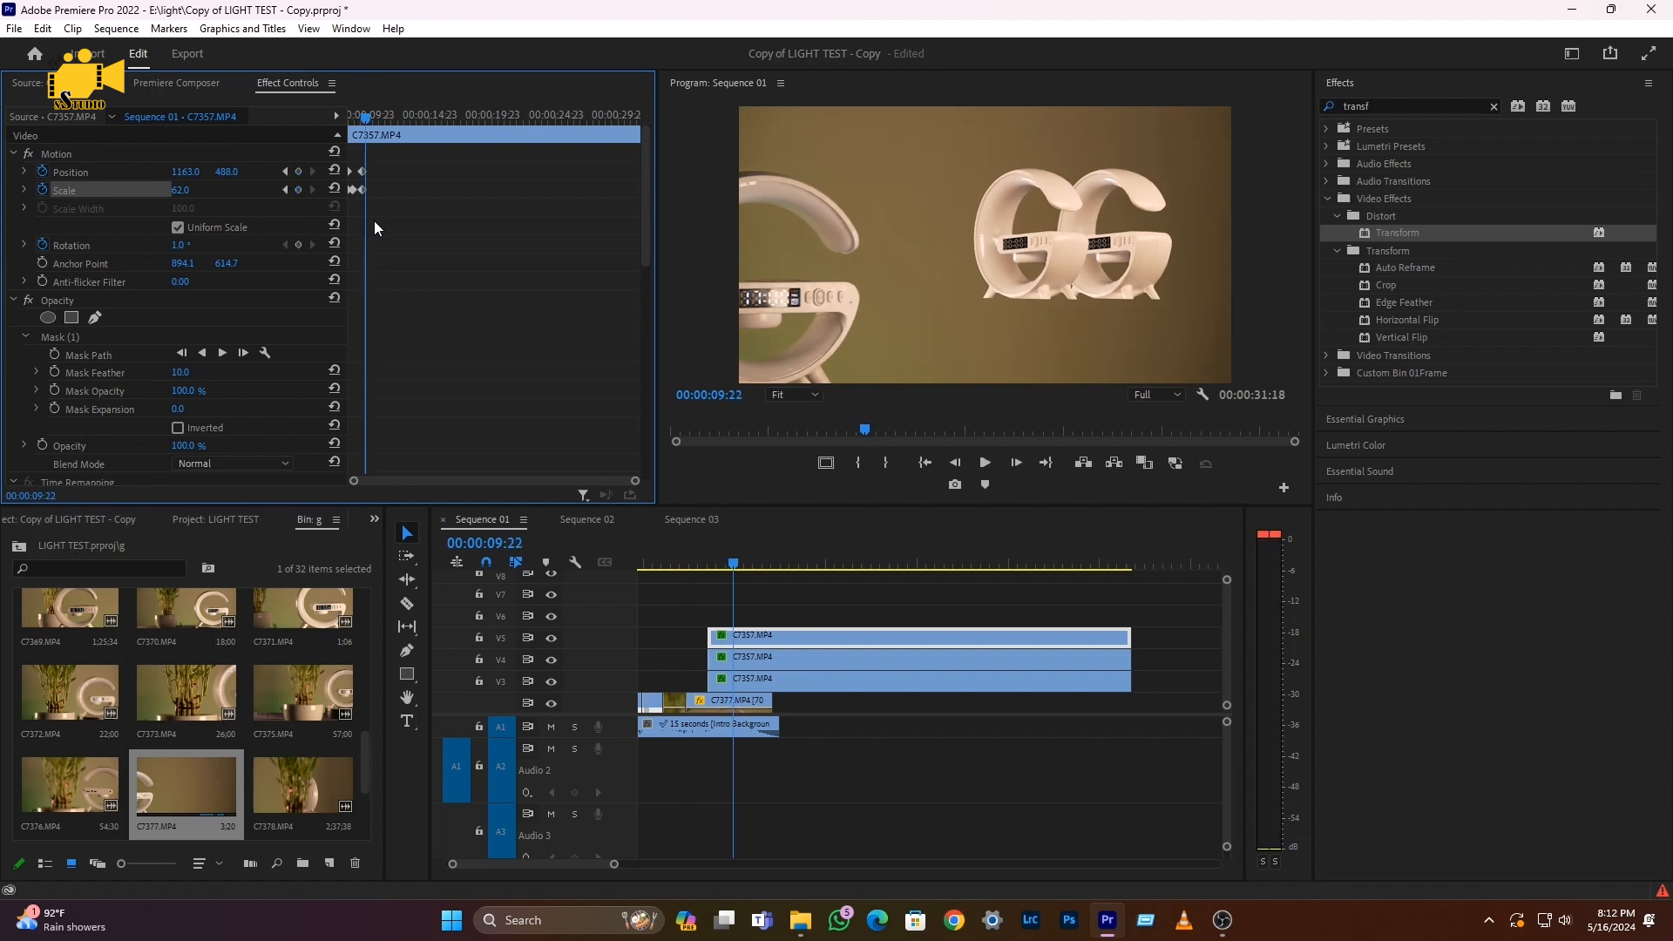
key("shift+Right")
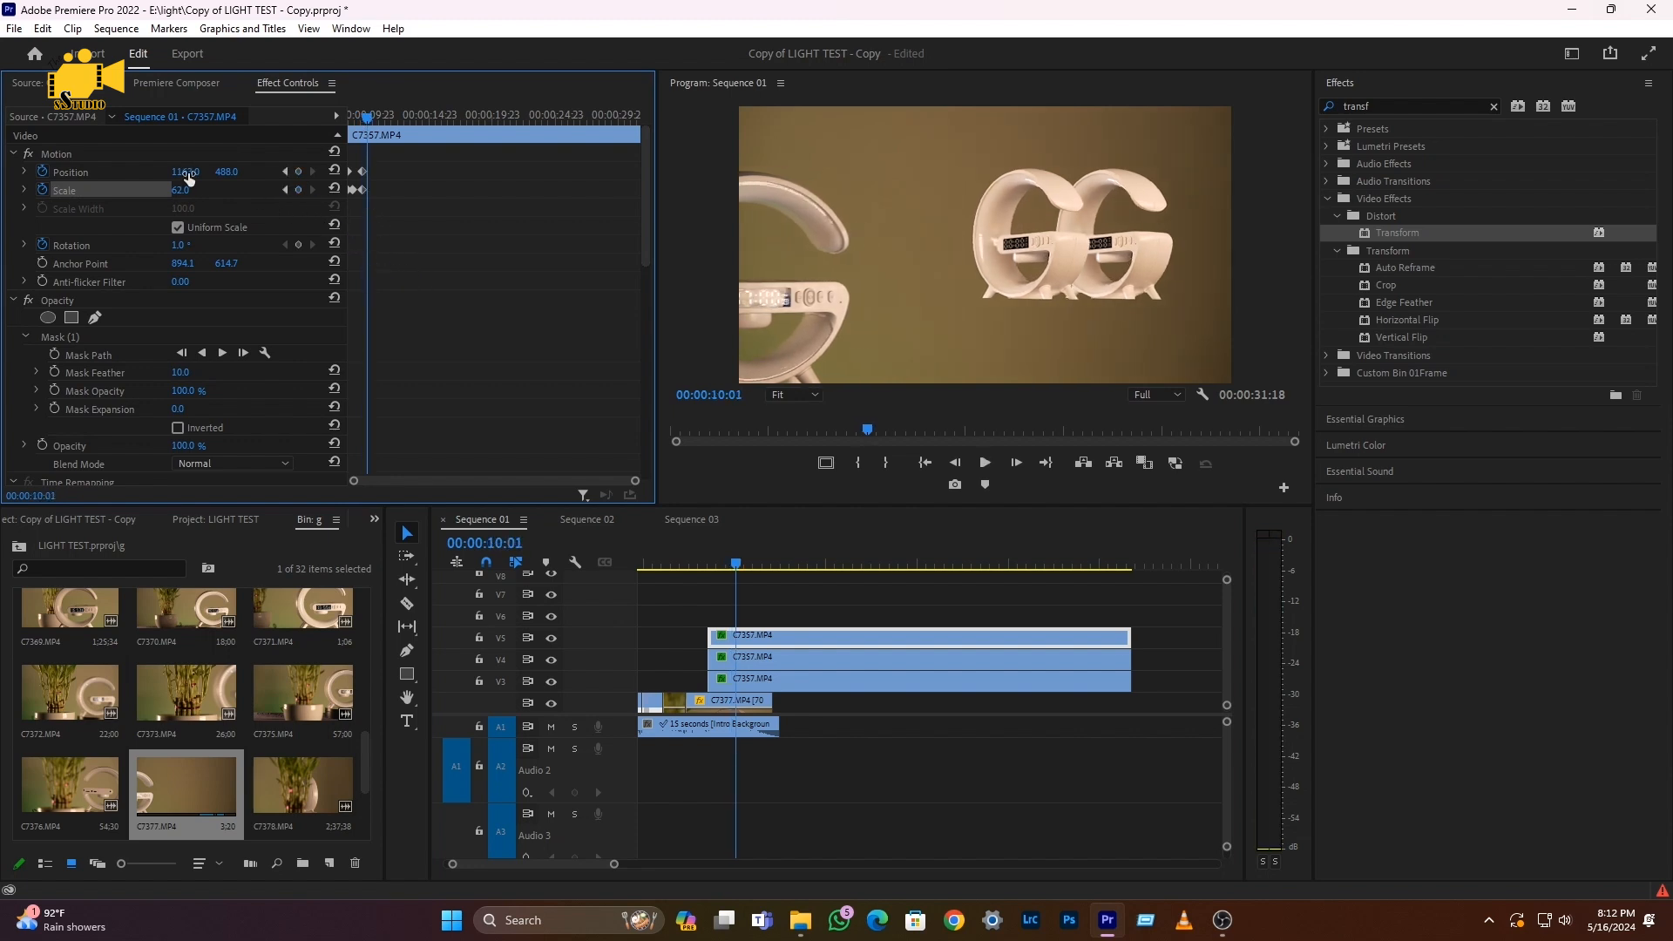
left_click_drag(185, 172, 100, 172)
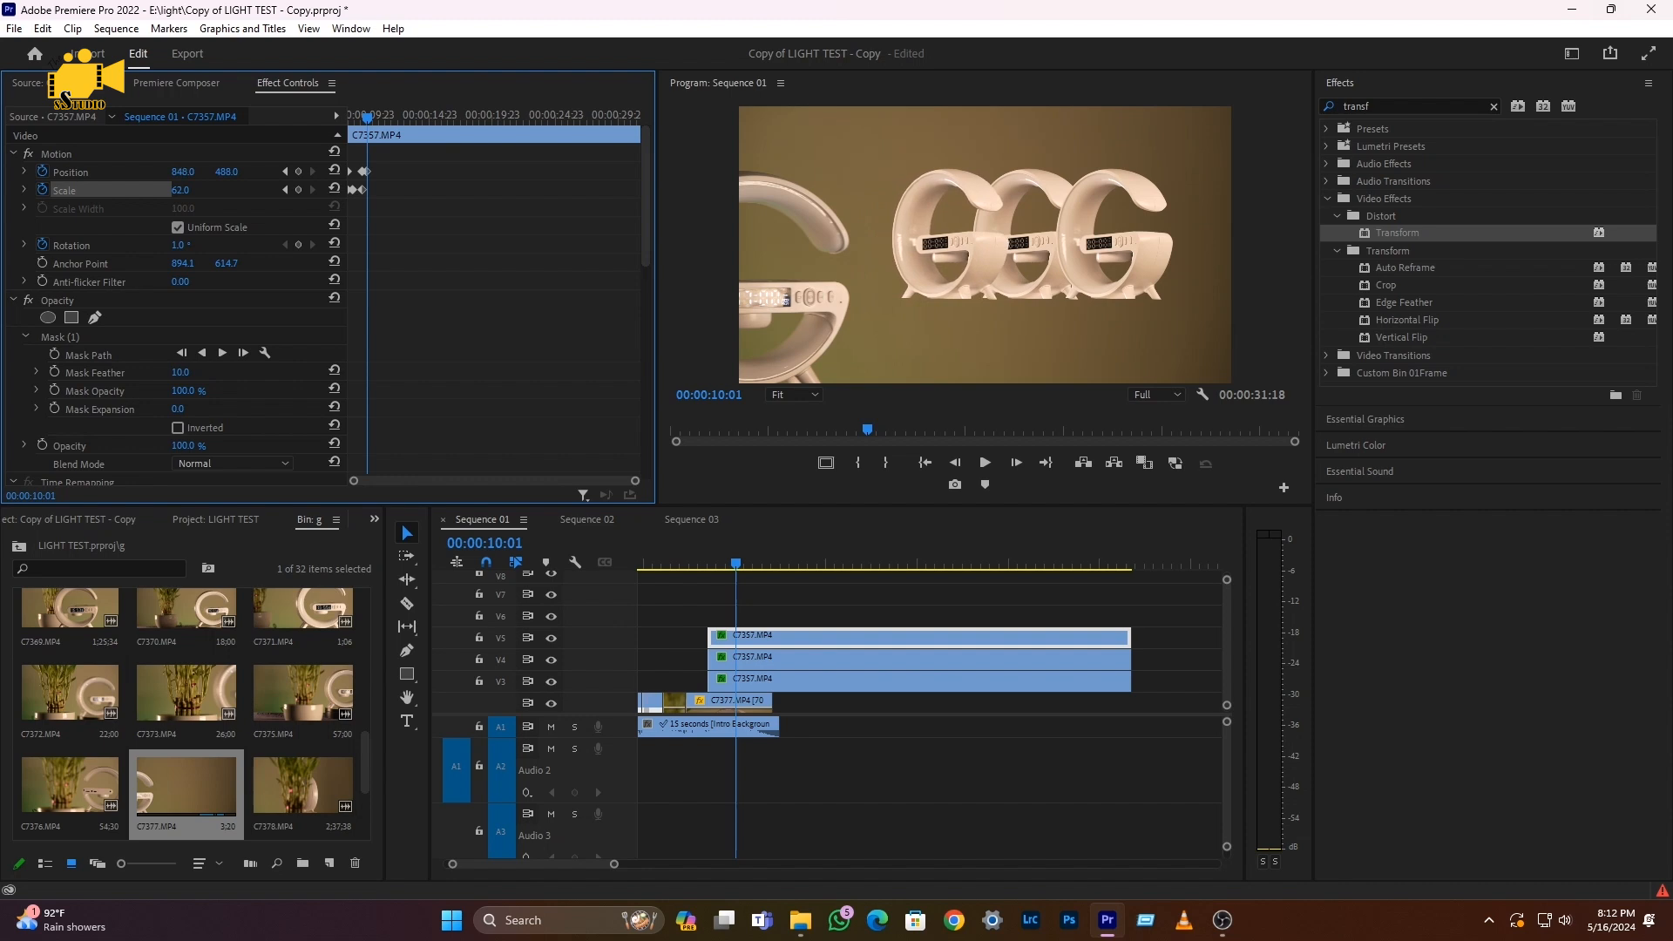
Play back the three-lamp animation from just before 00:00:08:12 to check its timing against the music
left_click(709, 563)
key("space")
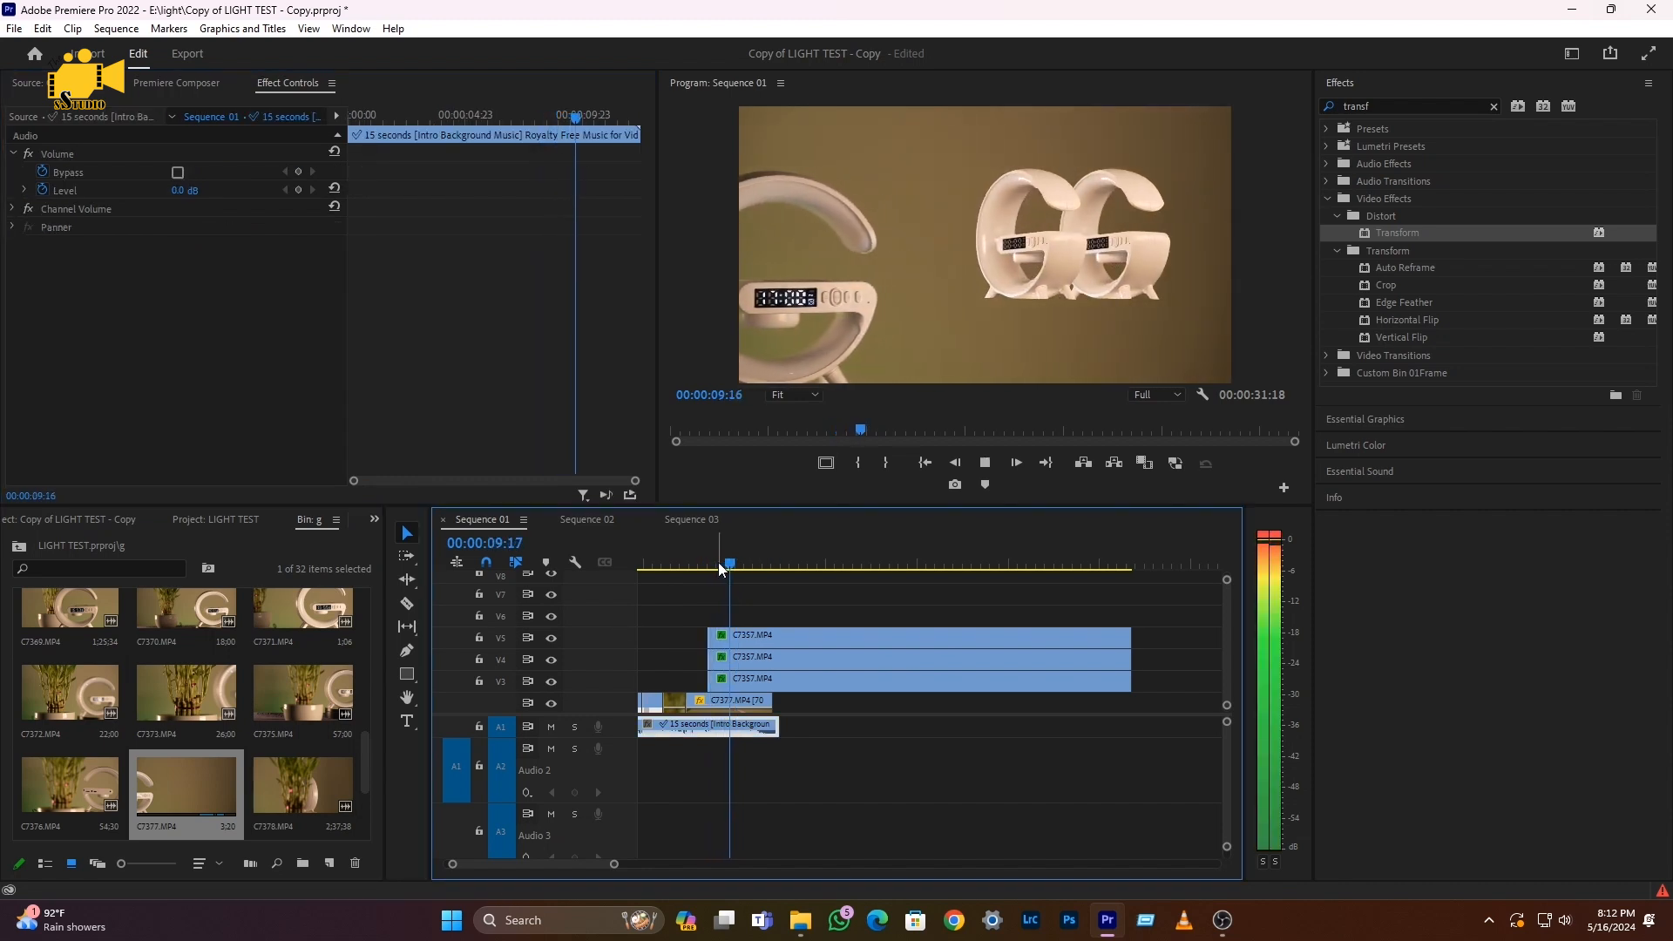
key("space")
left_click(704, 562)
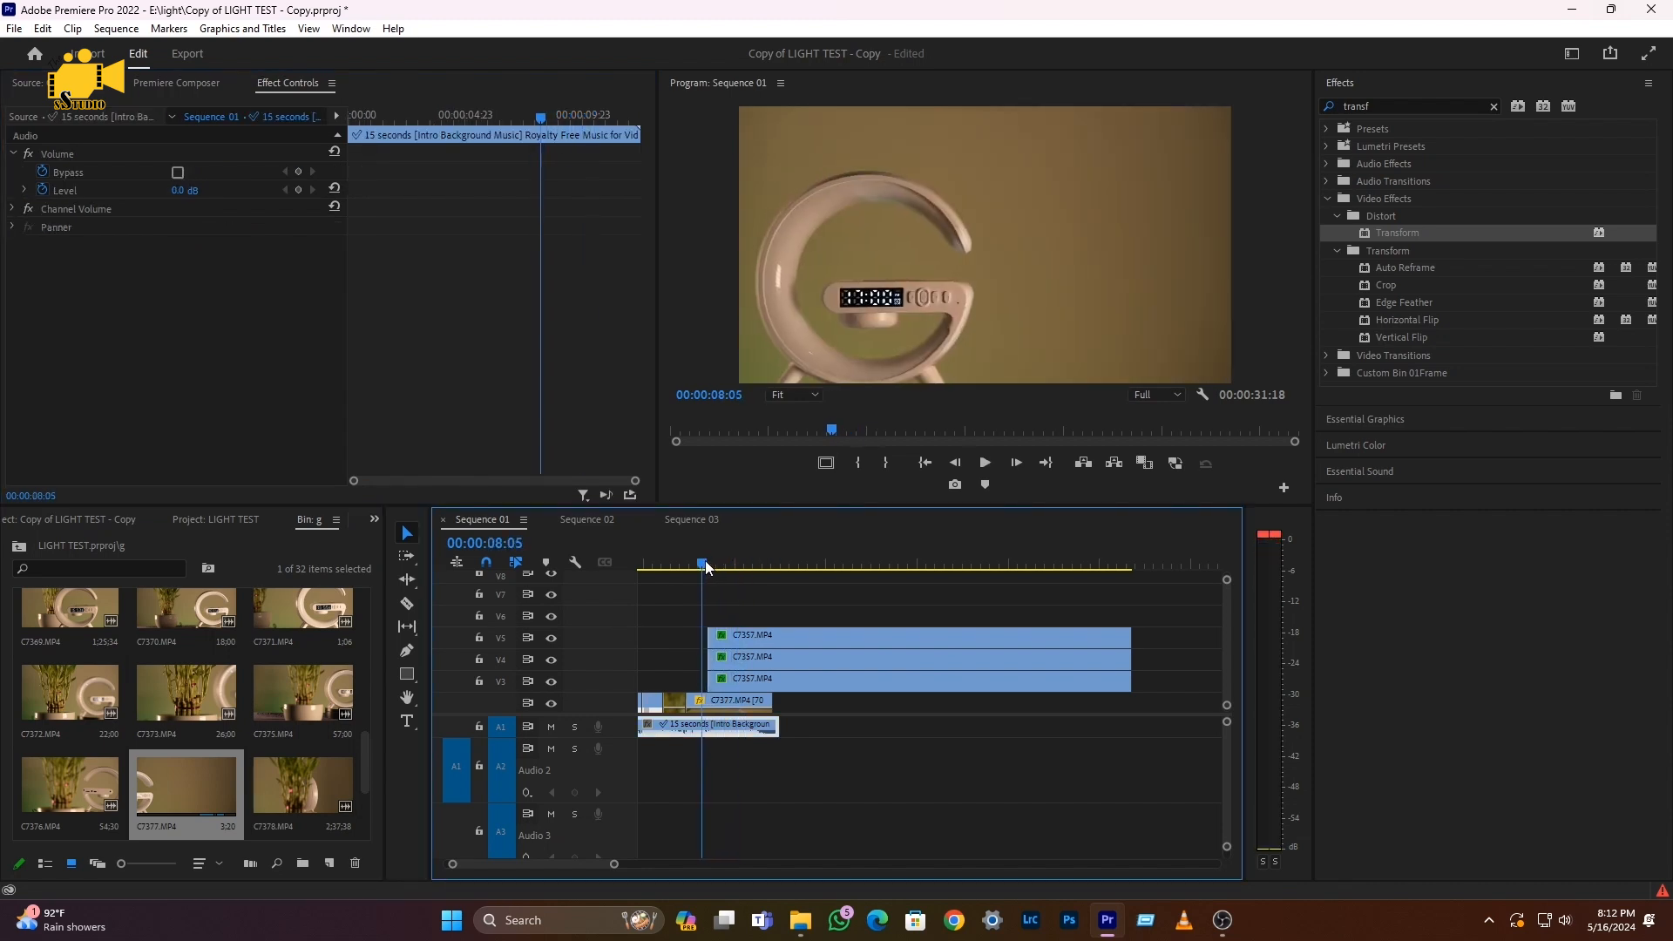
key("space")
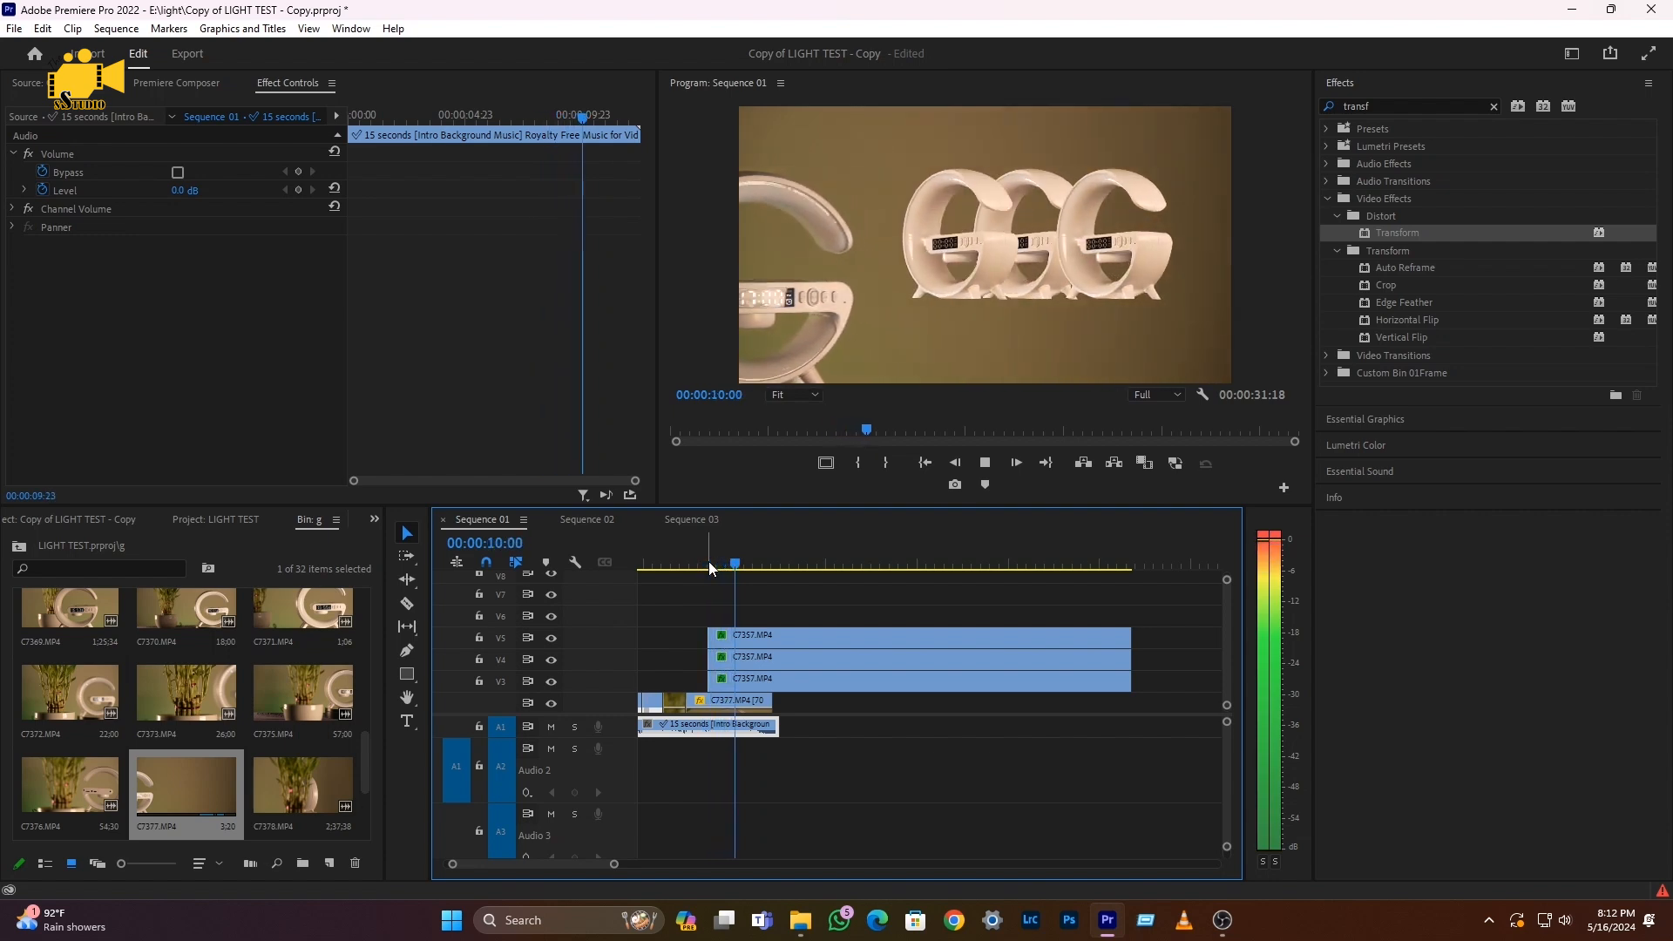
key("space")
Play the sequence to 00:00:10:08 and keyframe the V5 clip's Motion Position and Scale there
left_click(751, 563)
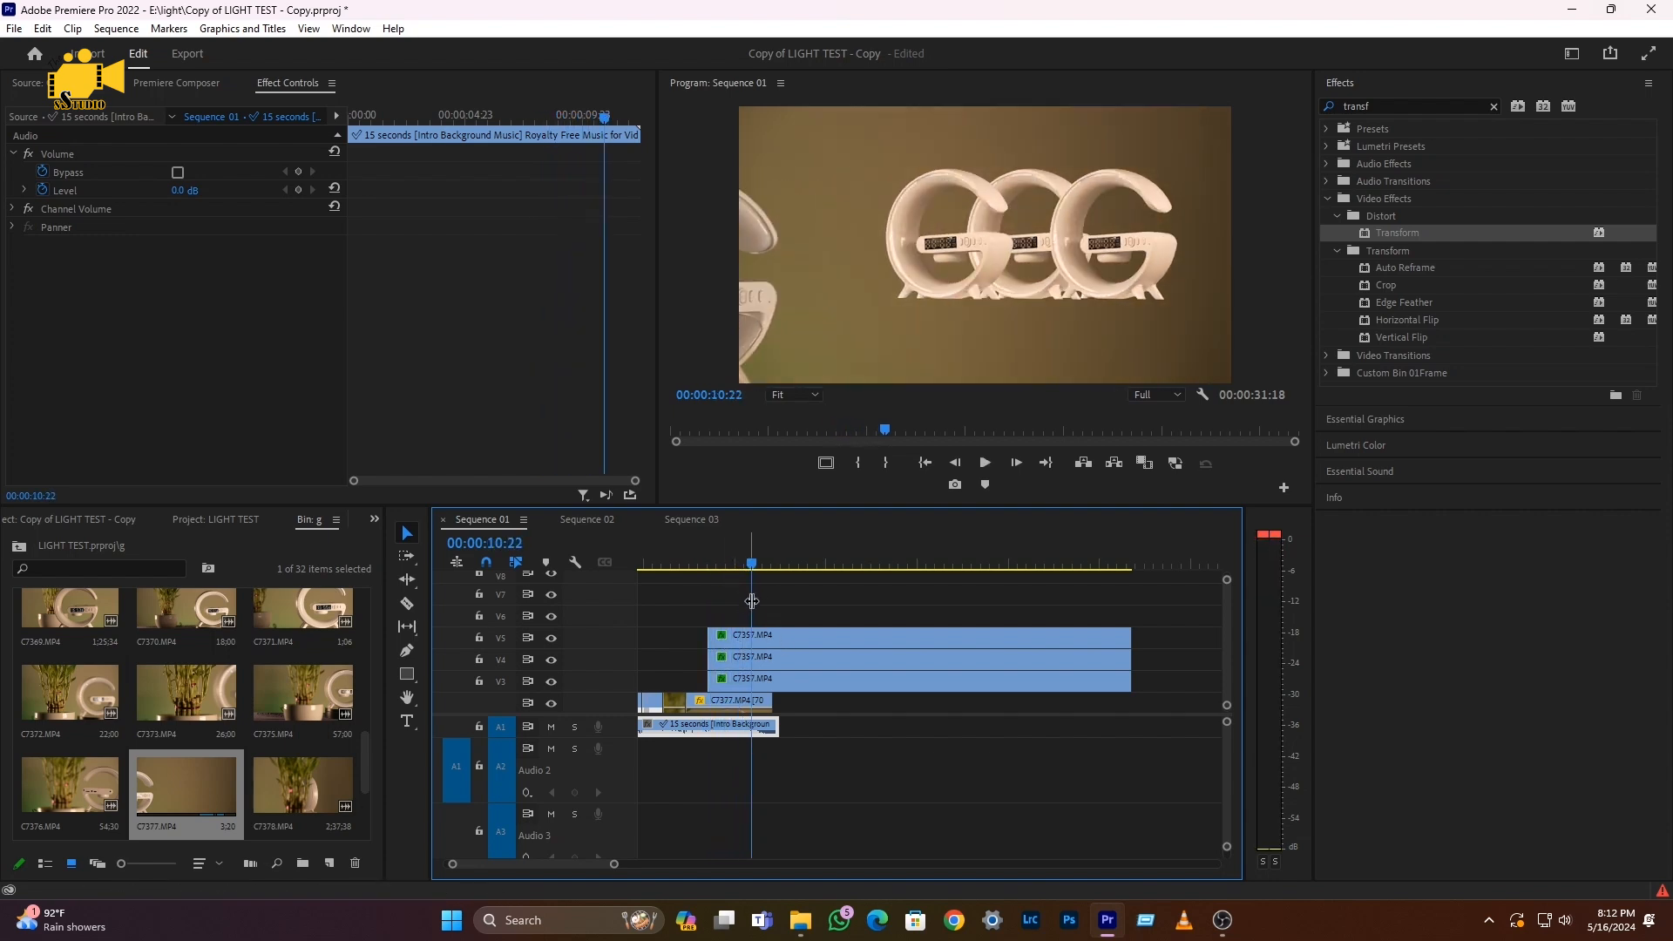
left_click(547, 326)
key("space")
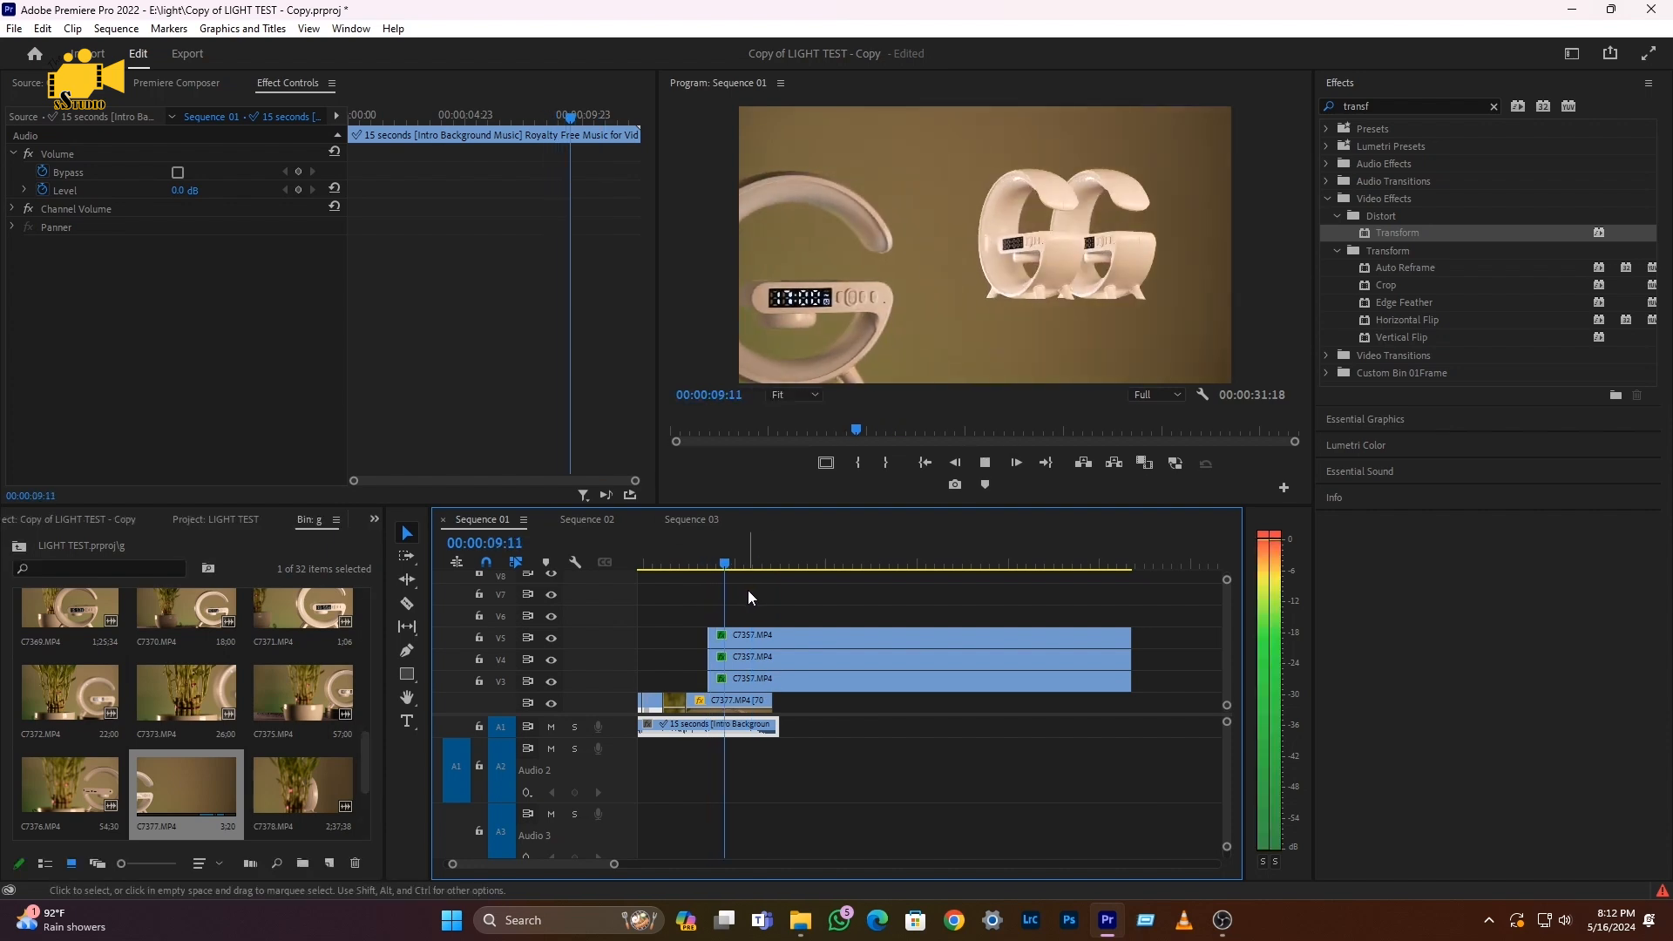
key("space")
left_click(760, 639)
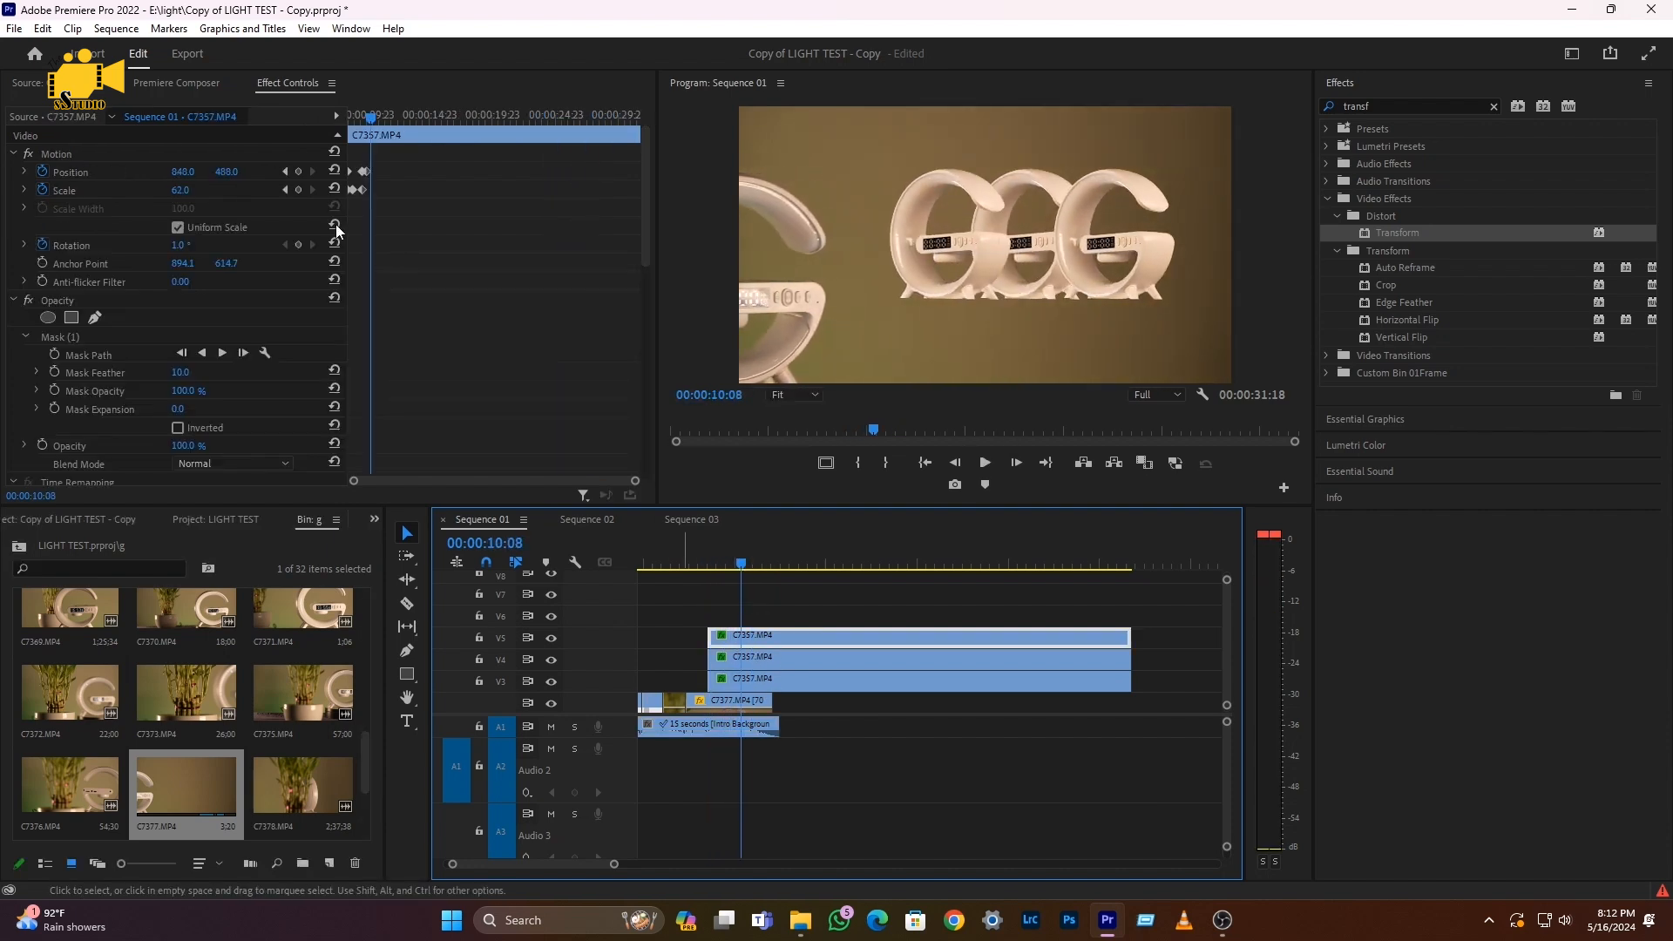
left_click(299, 173)
left_click(299, 190)
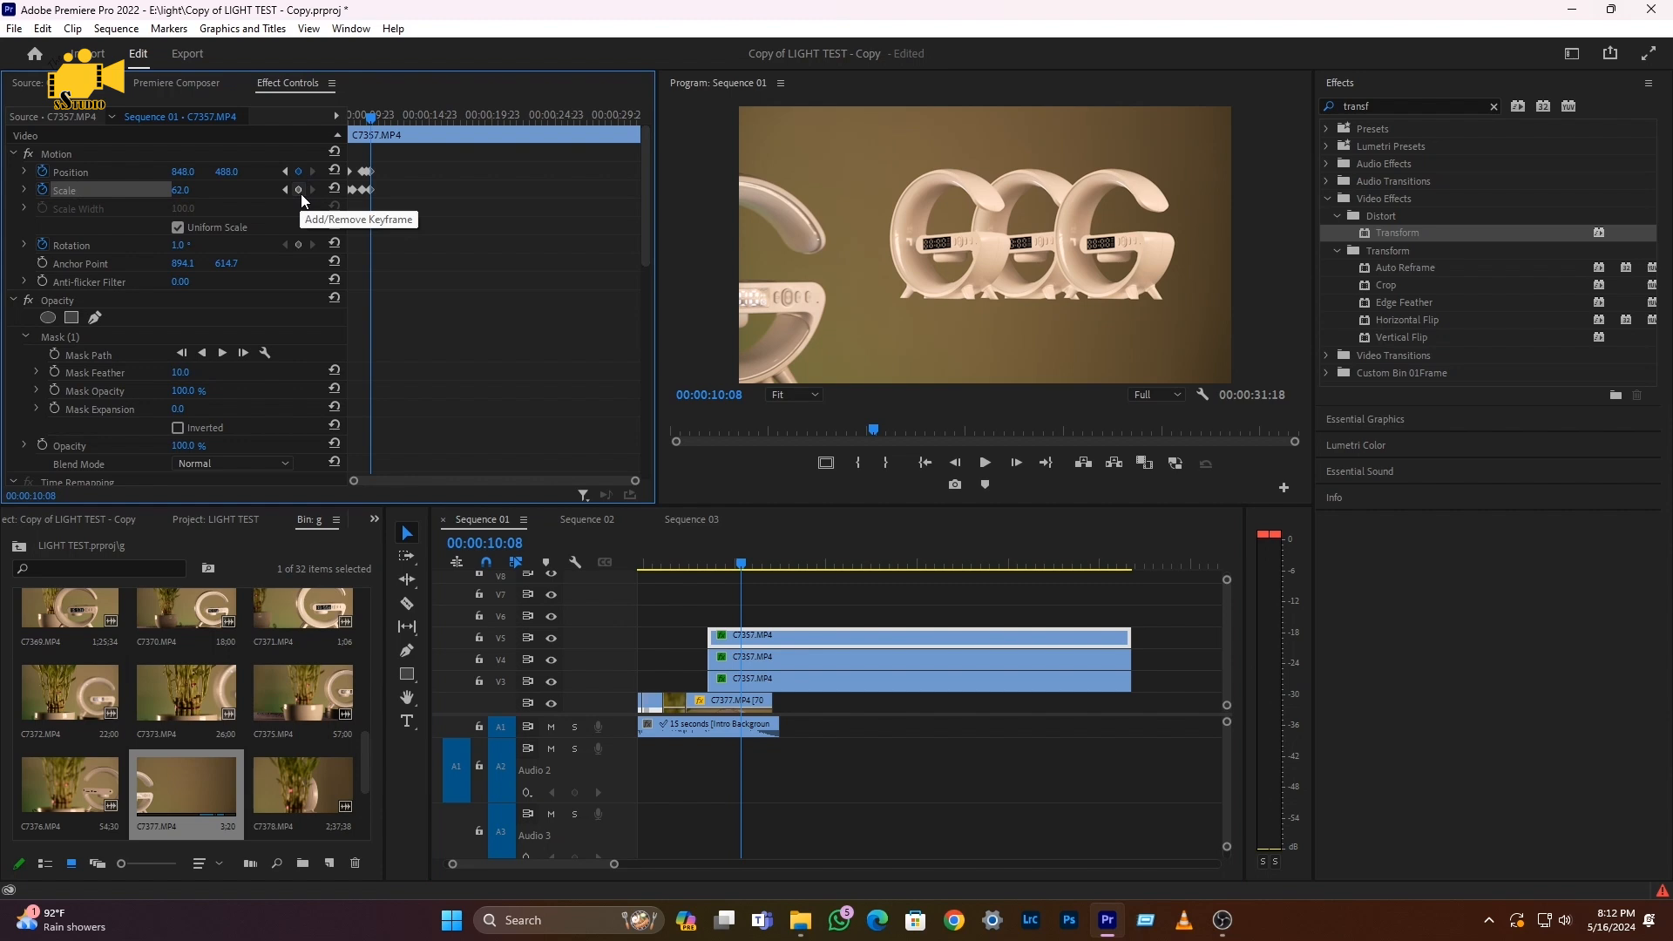
At 00:00:10:17, reset the V5 clip's Motion Scale to 100 and its Position to 960, 540
key("Right")
key("Right")
key("Right")
key("Right")
key("Right")
key("Right")
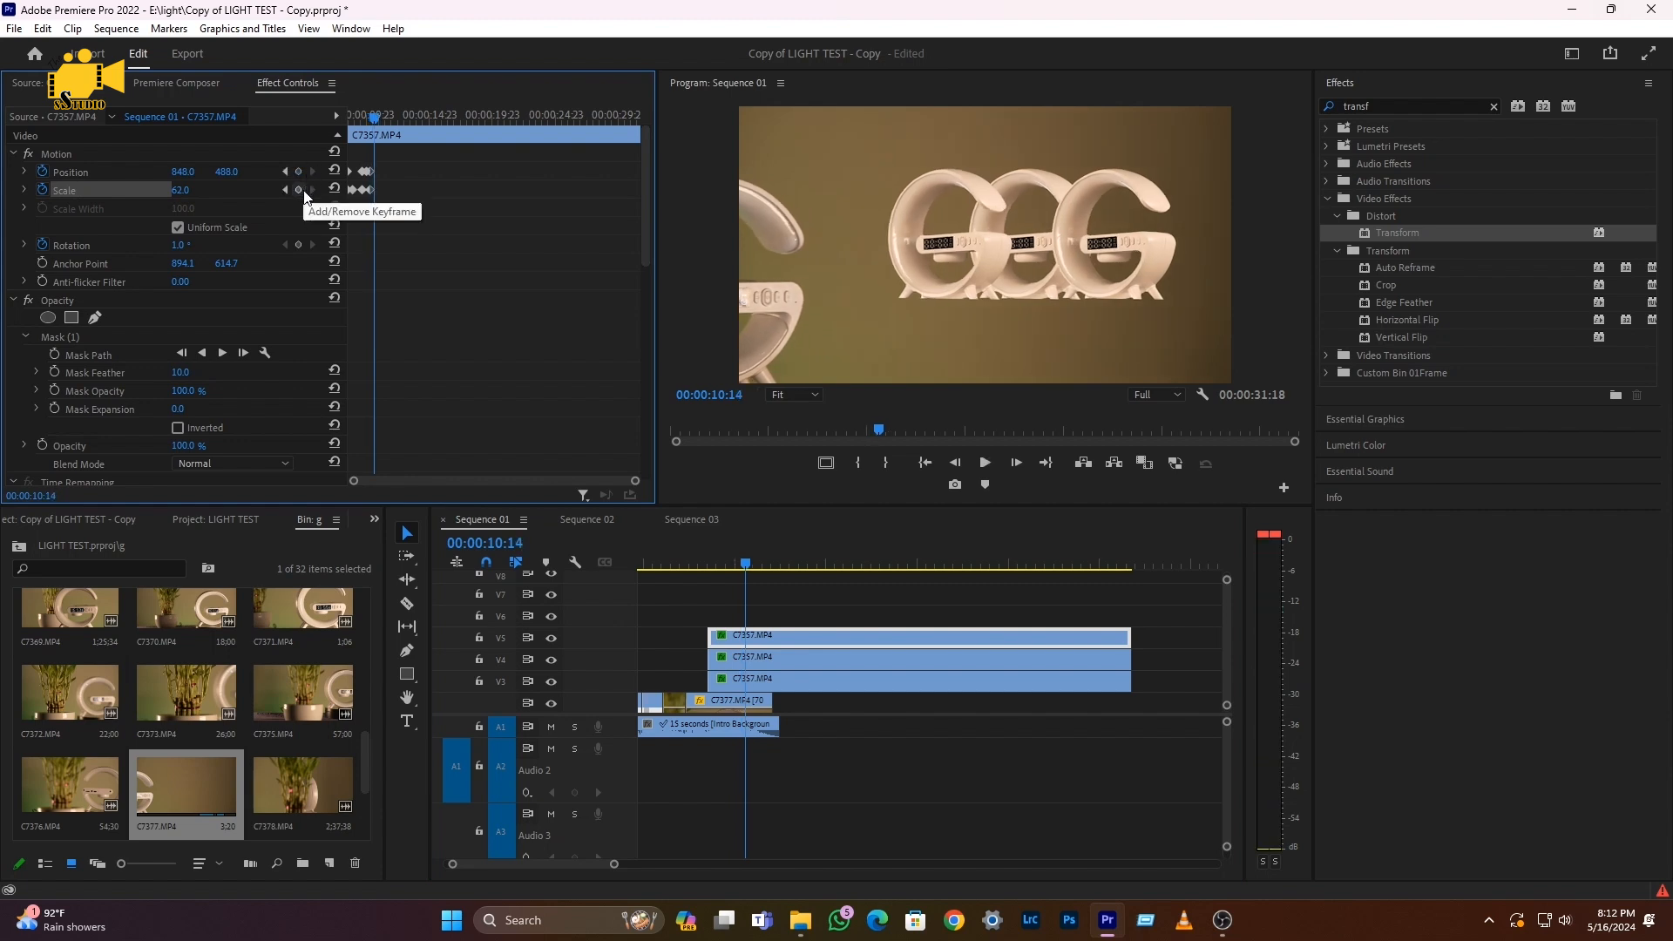
key("Right")
key("Right")
key("Right")
left_click(333, 189)
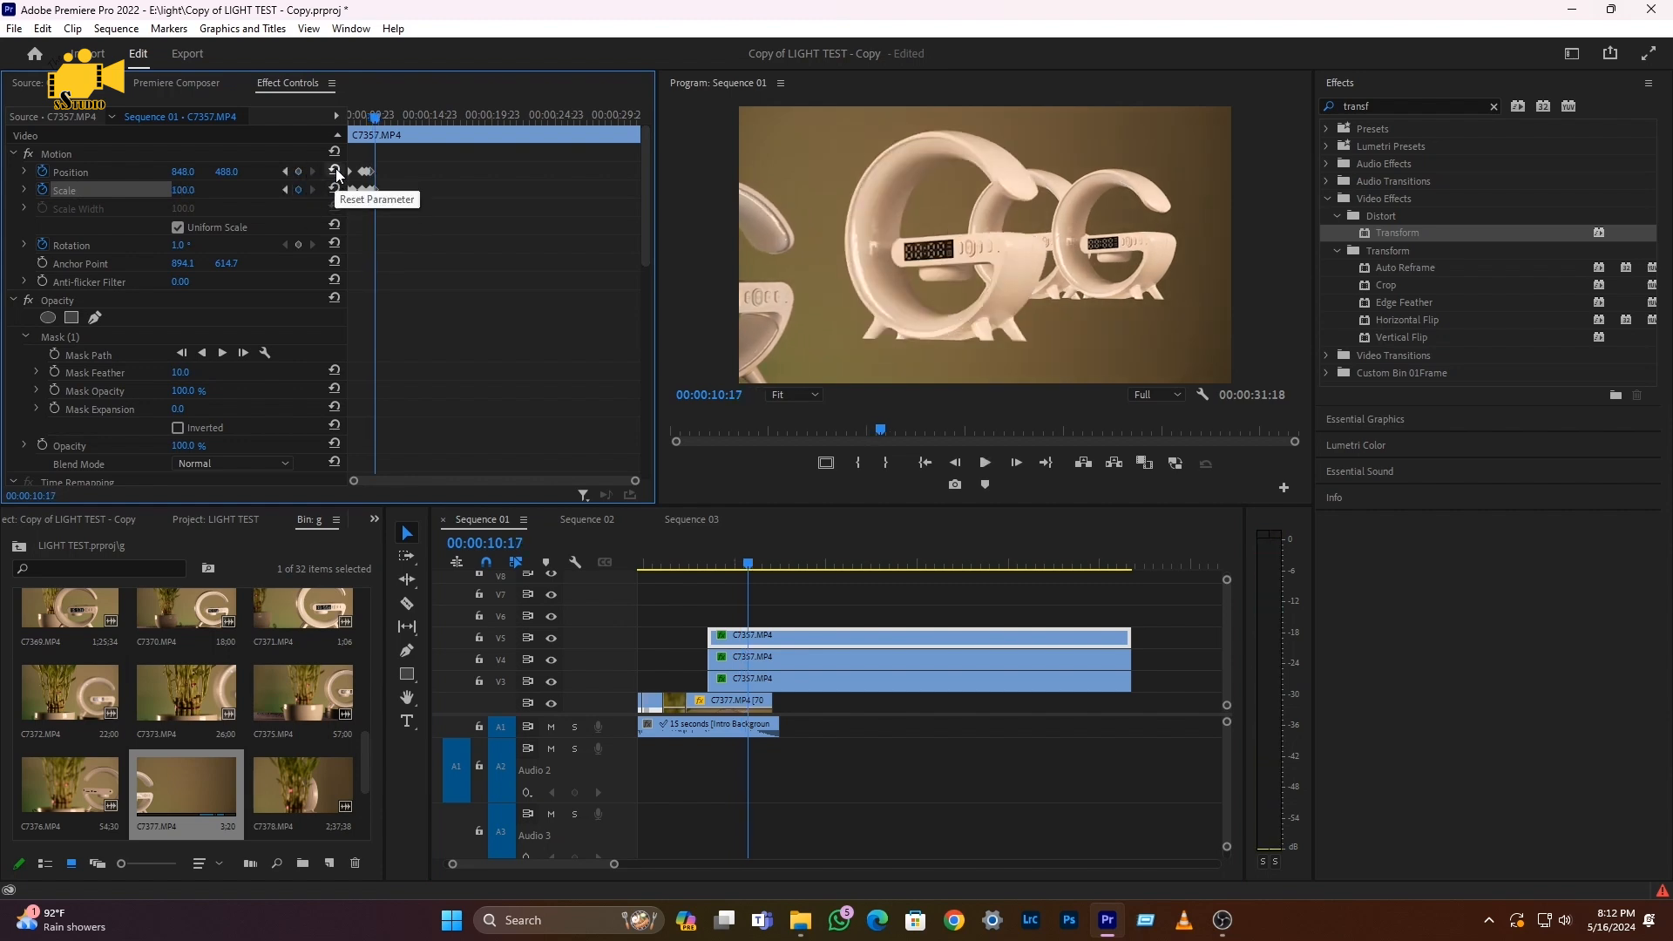
left_click(334, 171)
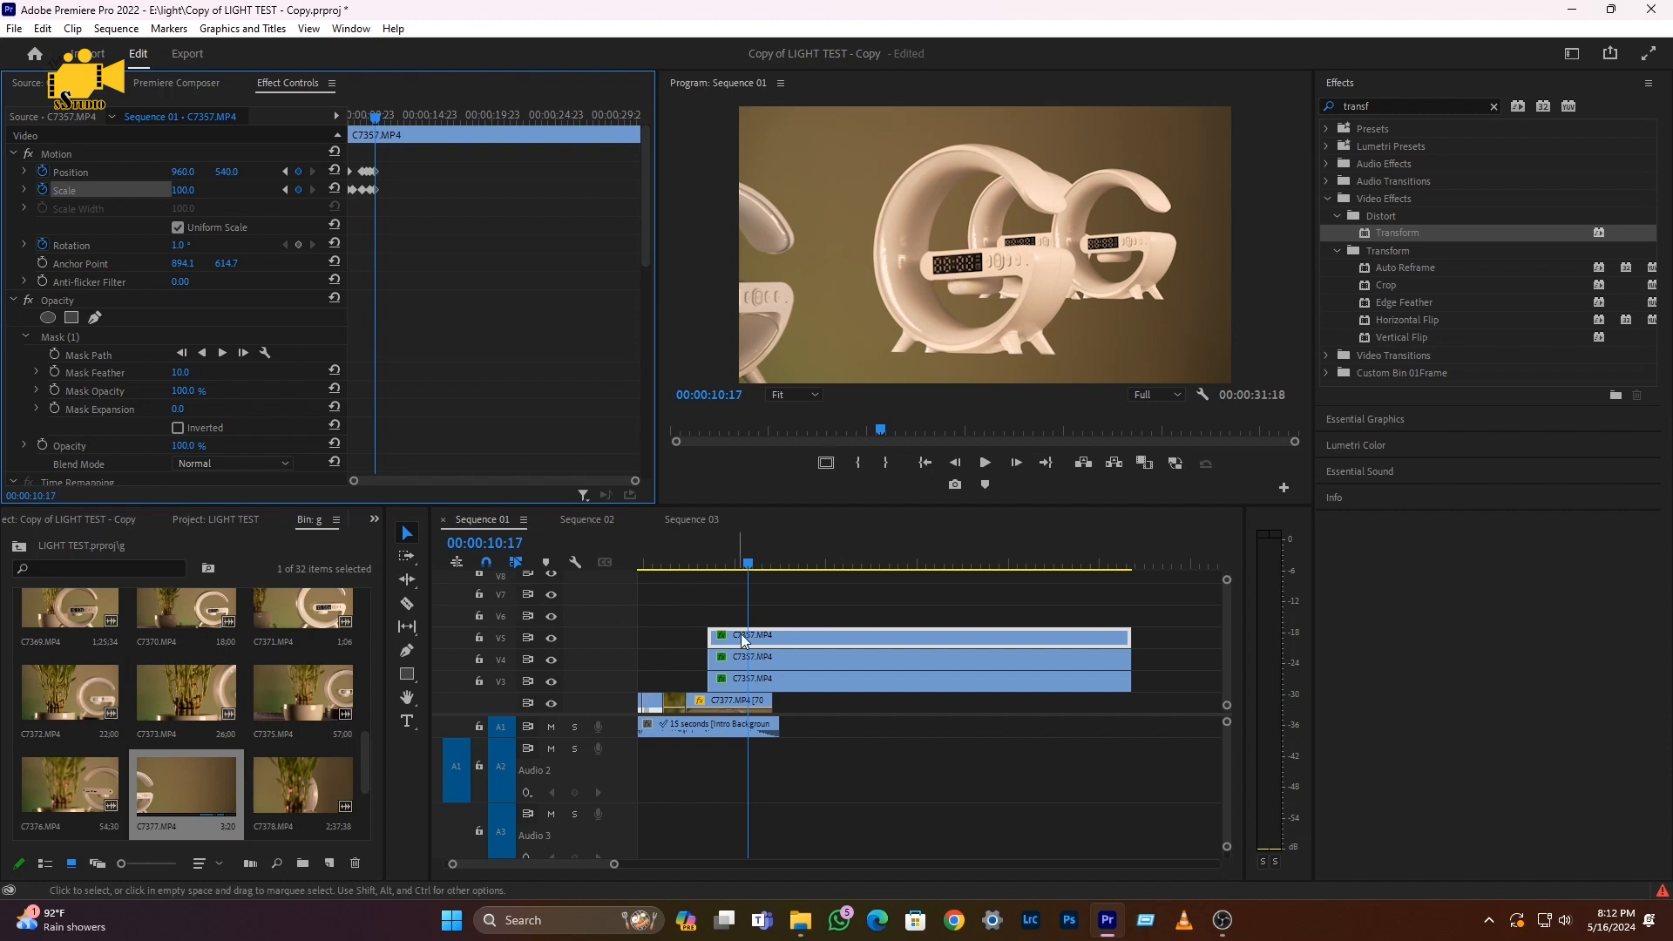
Return to the V5 clip's keyframes at 00:00:10:08 and keyframe the V4 clip's Motion Scale and Position there
left_click(753, 655)
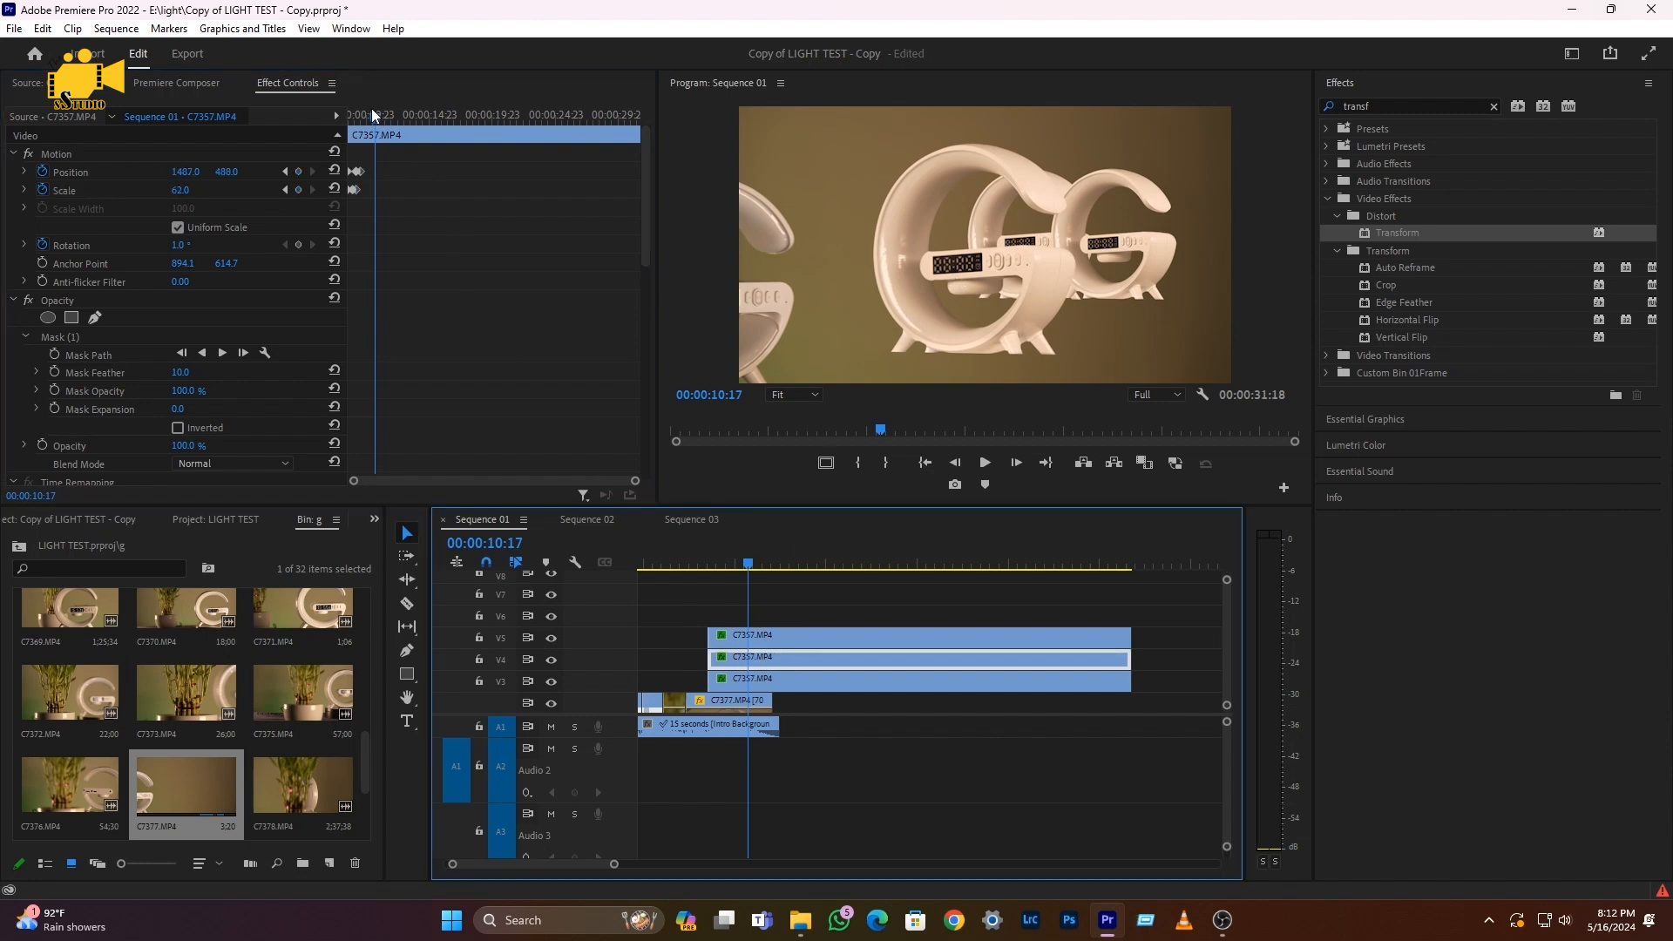
left_click_drag(375, 119, 369, 119)
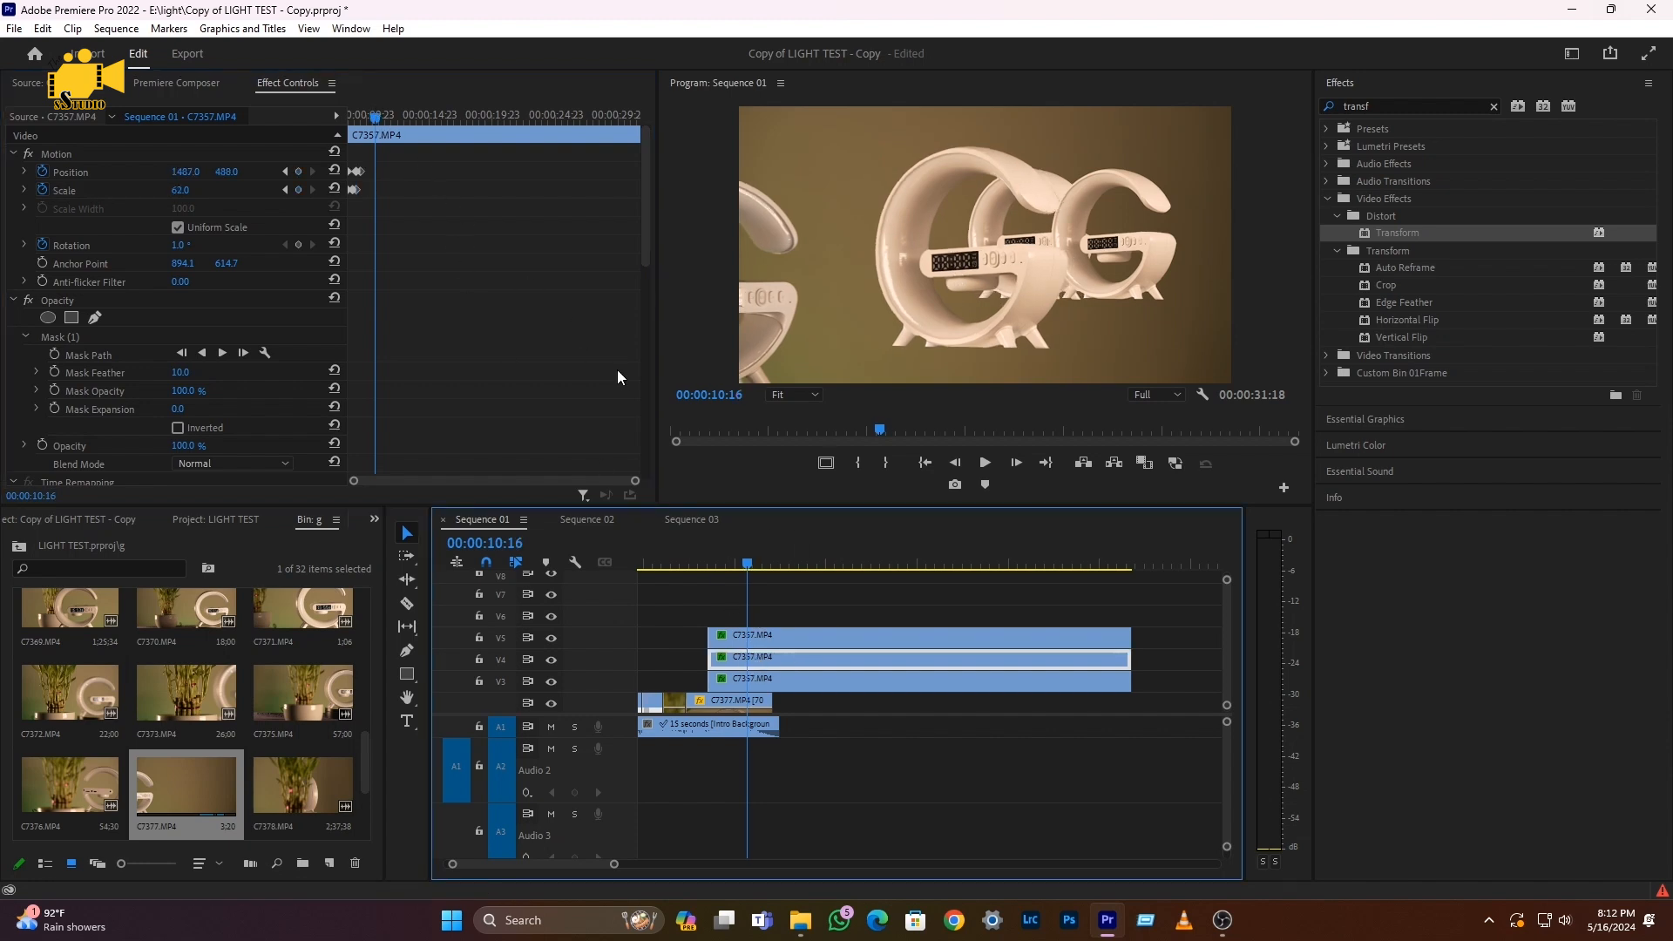
left_click(749, 634)
left_click(629, 484)
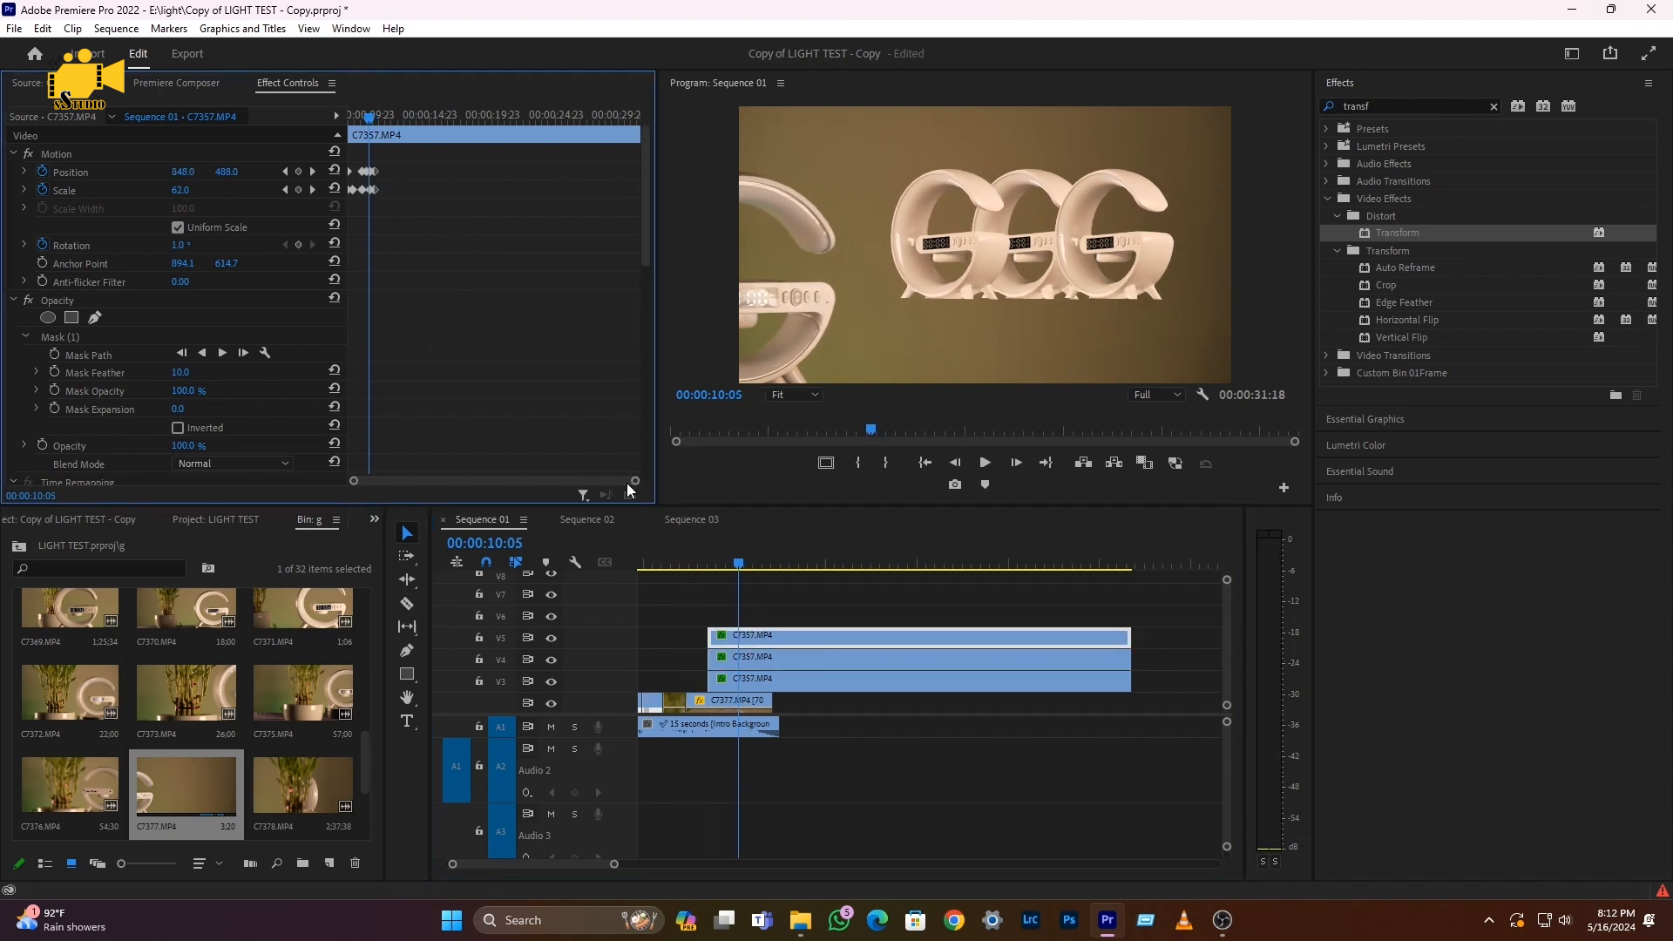
left_click_drag(634, 482, 549, 493)
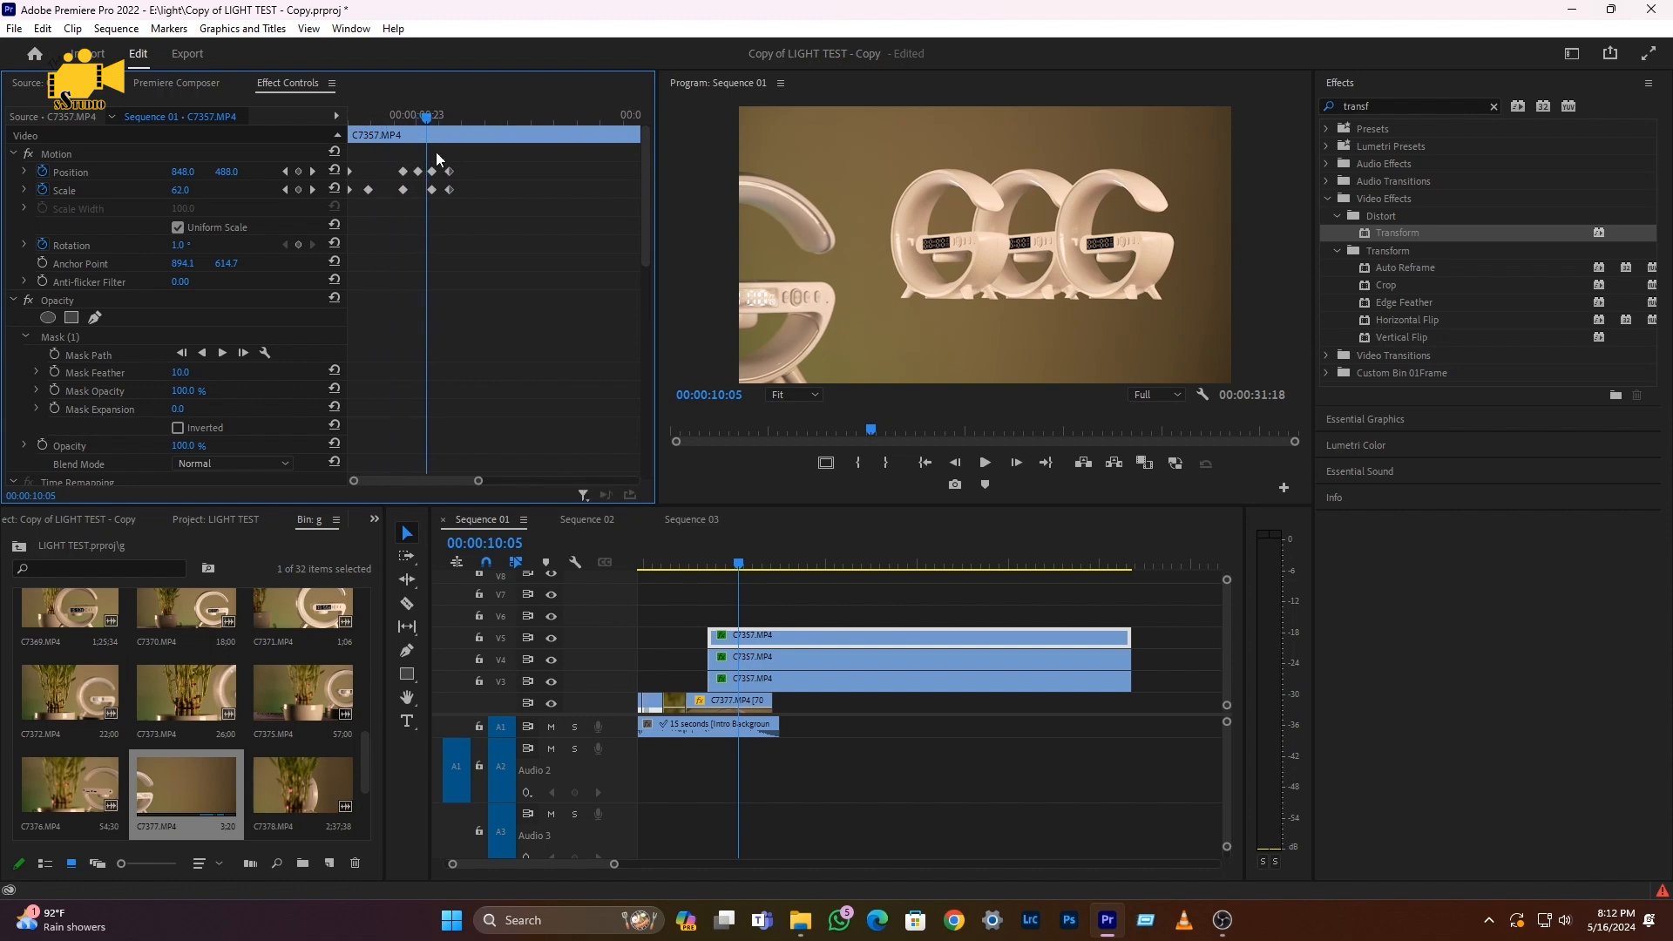
left_click(432, 189)
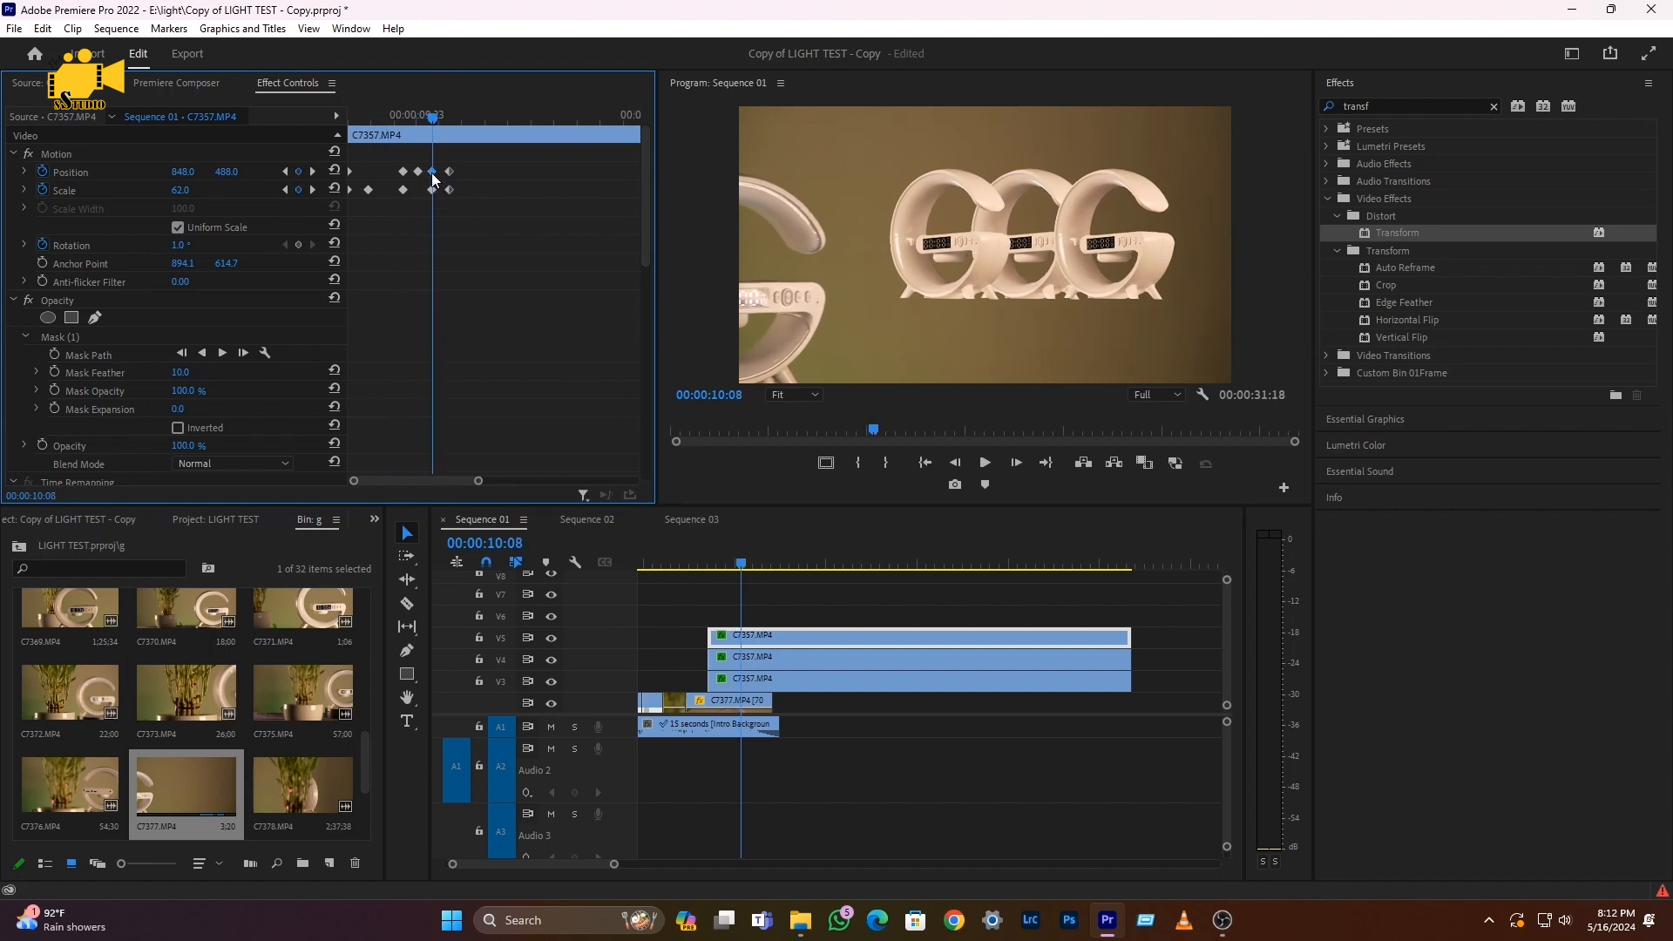
left_click(744, 660)
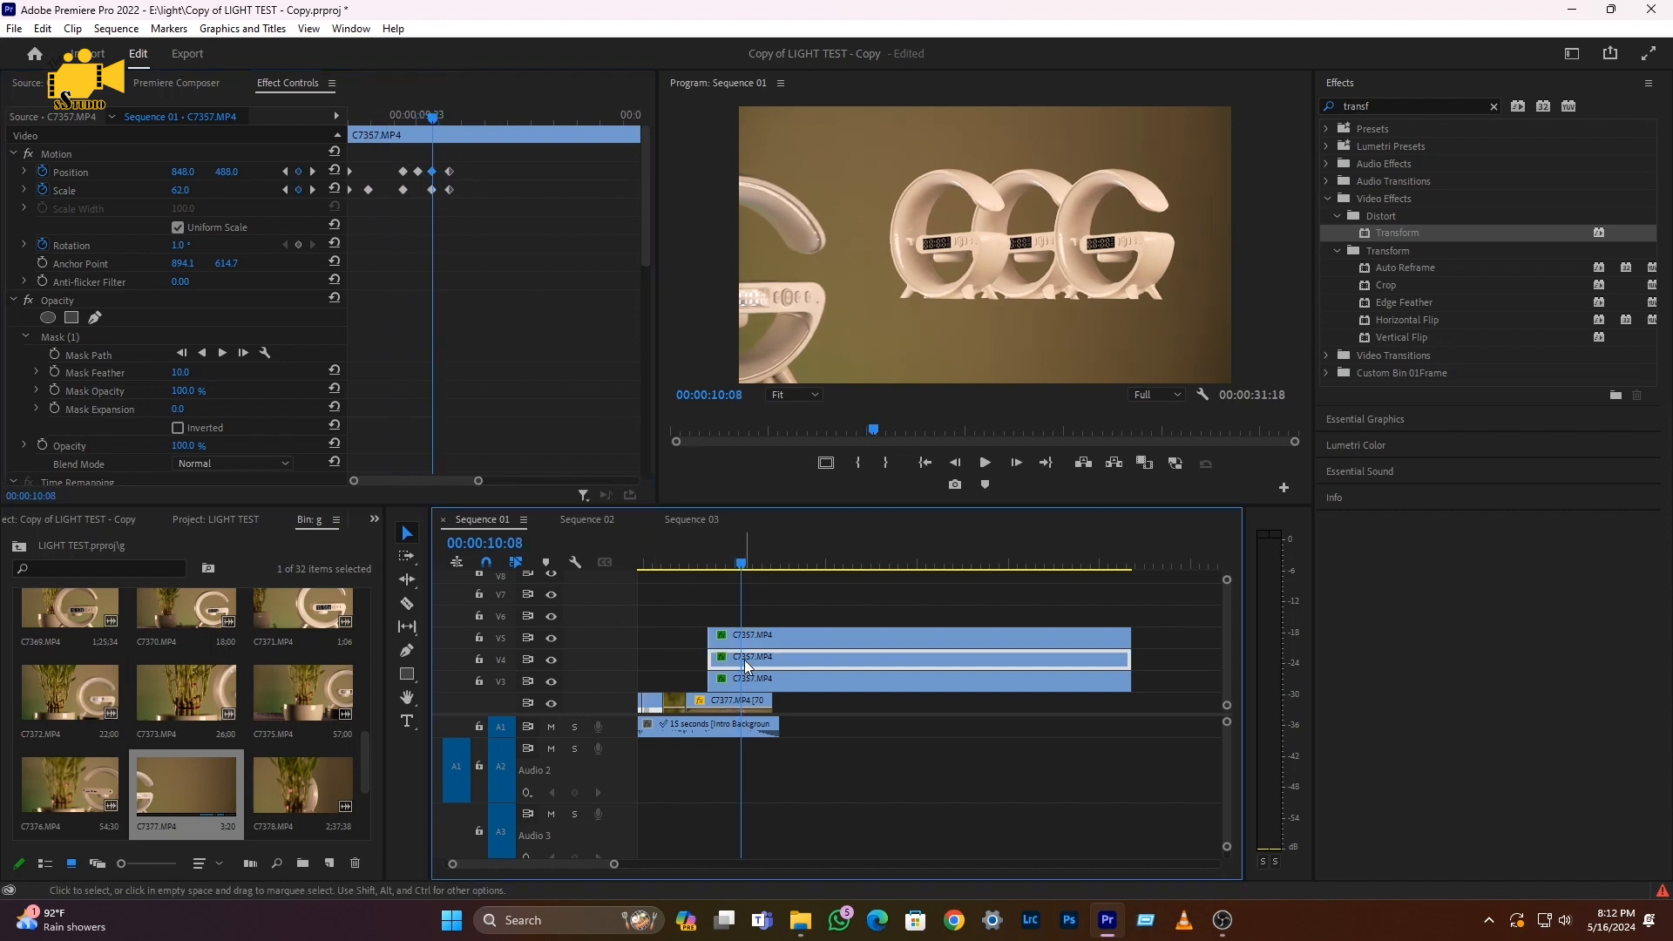
left_click_drag(634, 481, 514, 480)
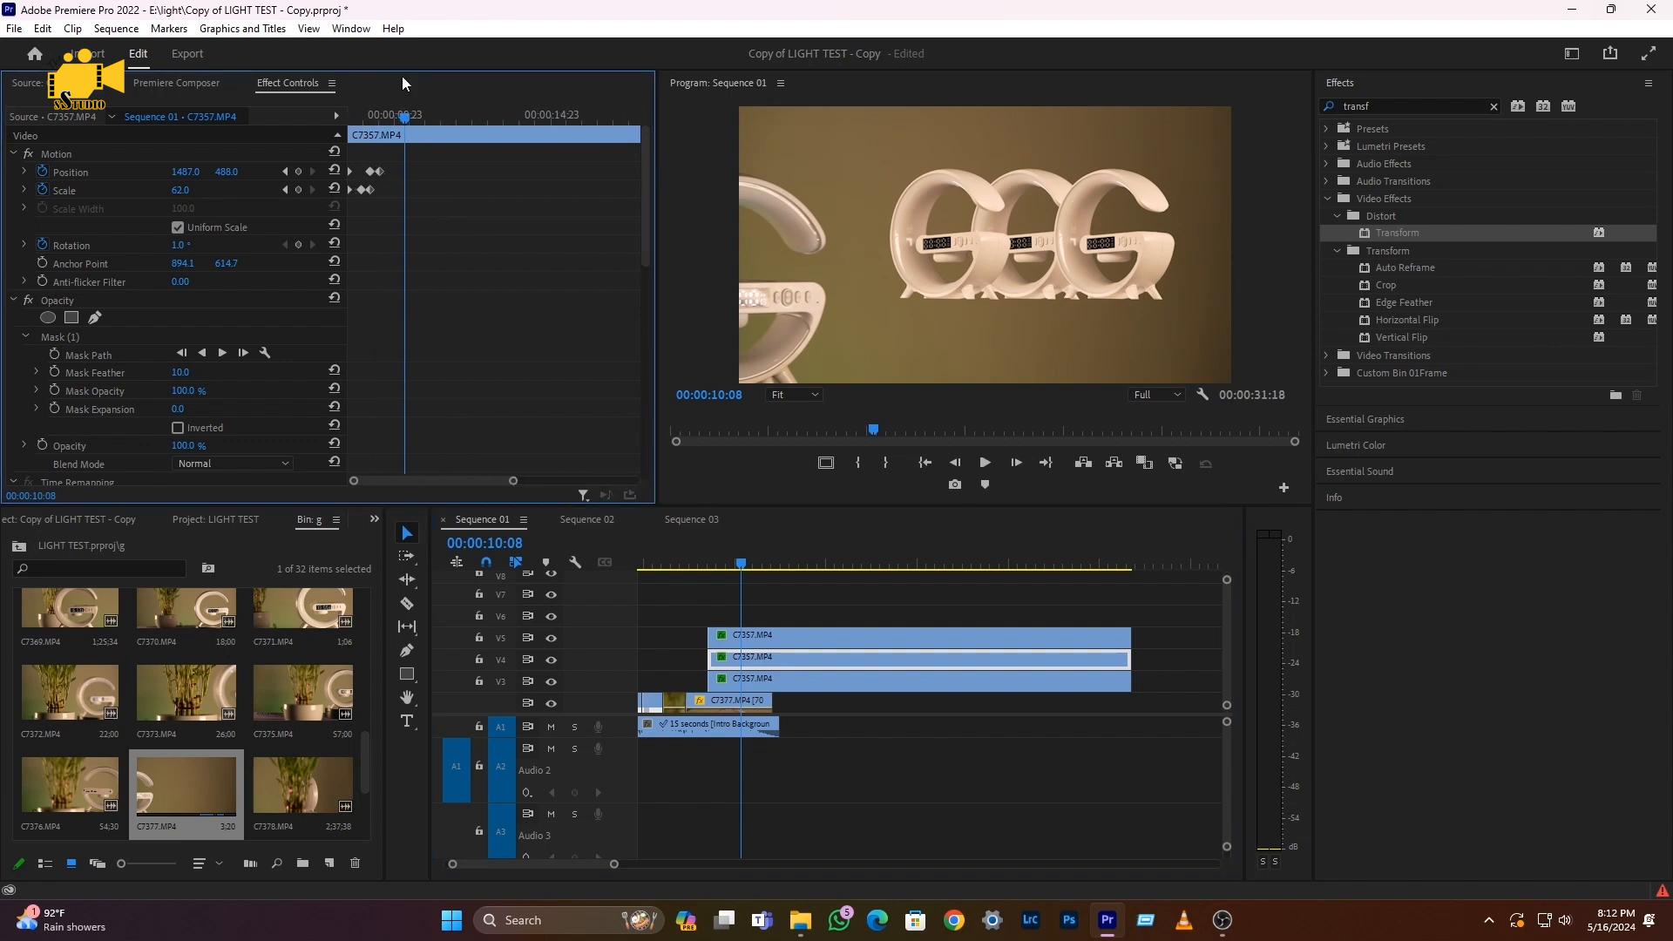
left_click(298, 189)
left_click(298, 171)
At the V5 clip's last keyframes at 00:00:10:17, reset the V4 clip's Motion Position to 960, 540 and Scale to 100
left_click(745, 639)
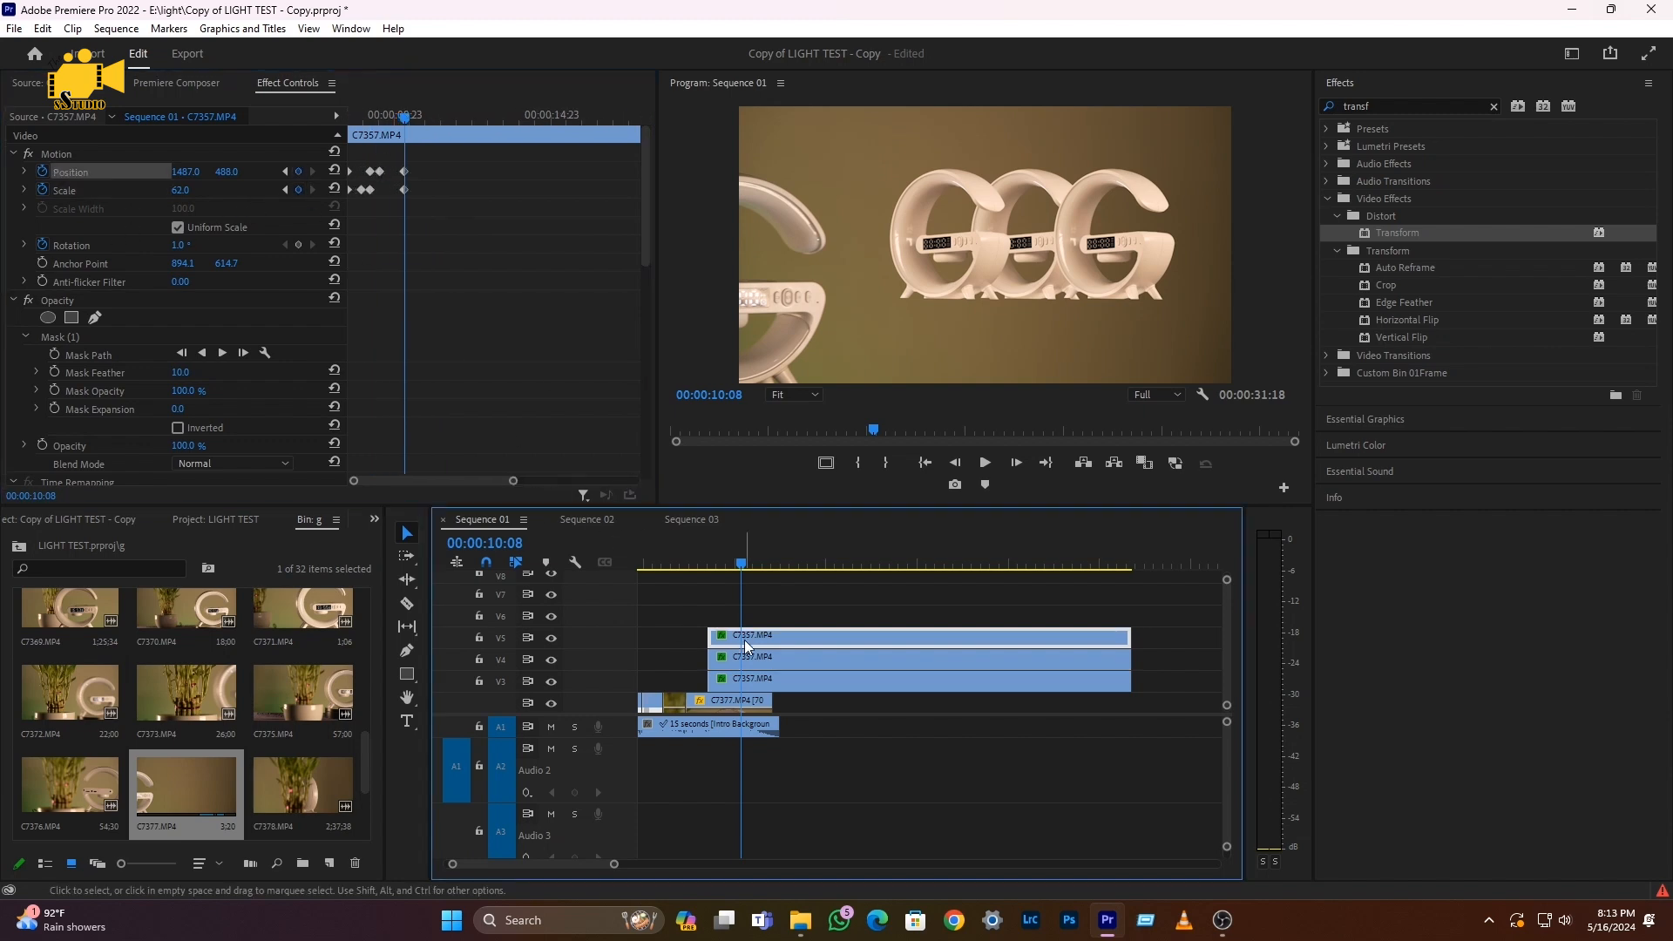
left_click_drag(635, 480, 478, 480)
key("Right")
key("Right")
key("Right")
key("Right")
key("Right")
key("Right")
key("Right")
key("Right")
key("Right")
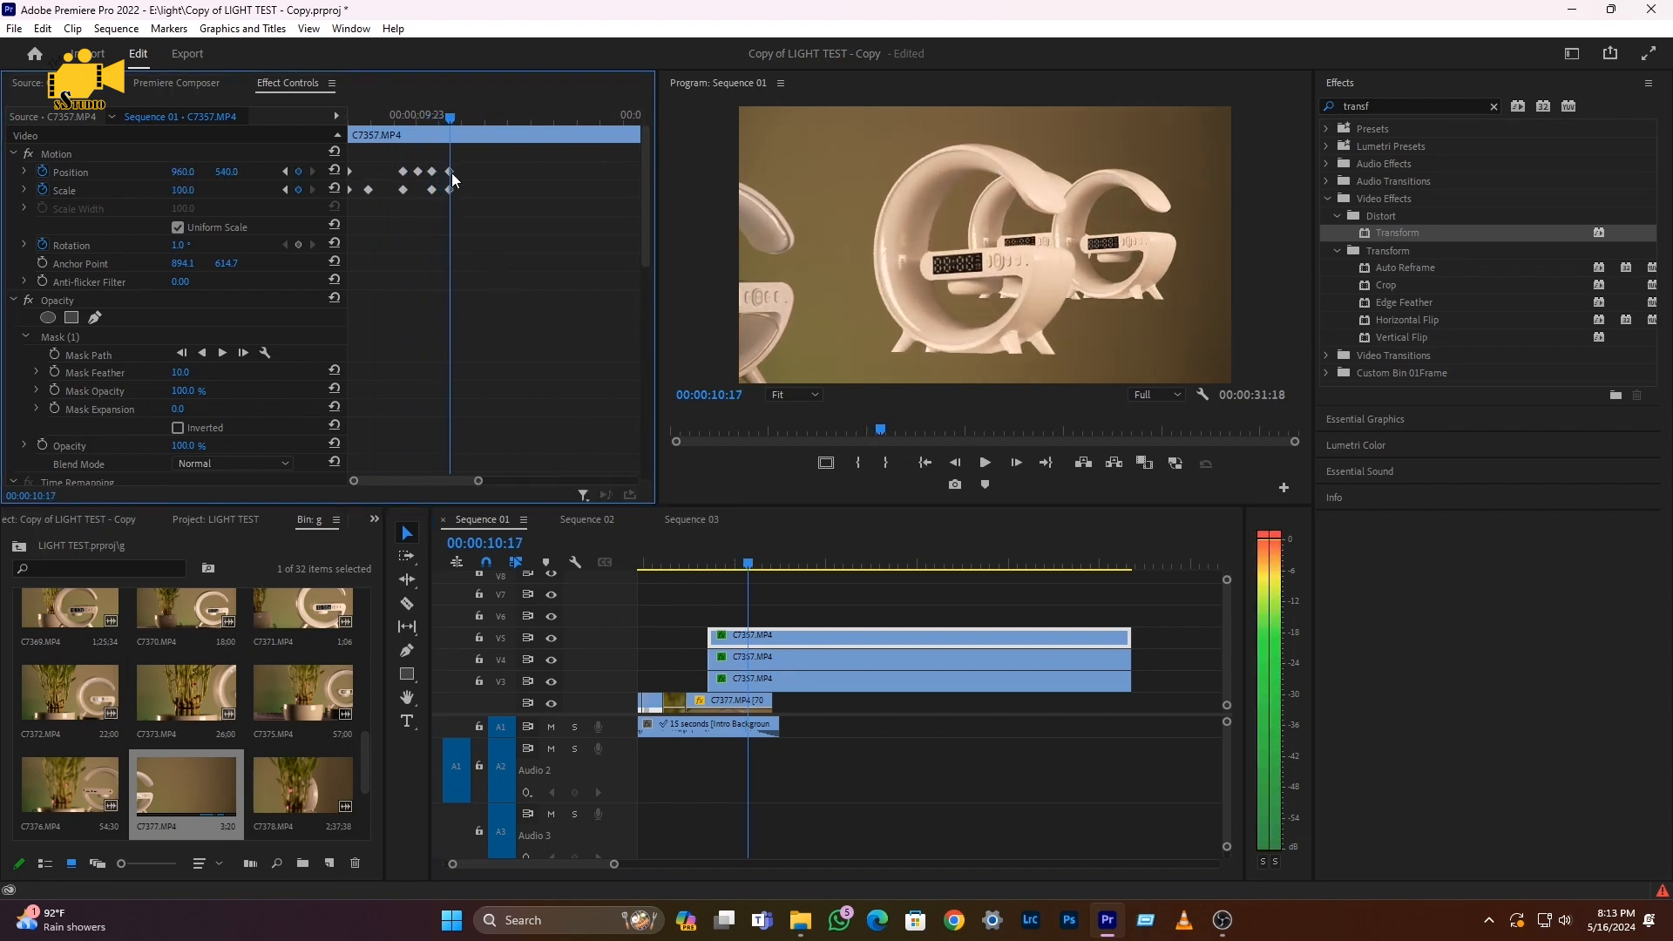
left_click(751, 657)
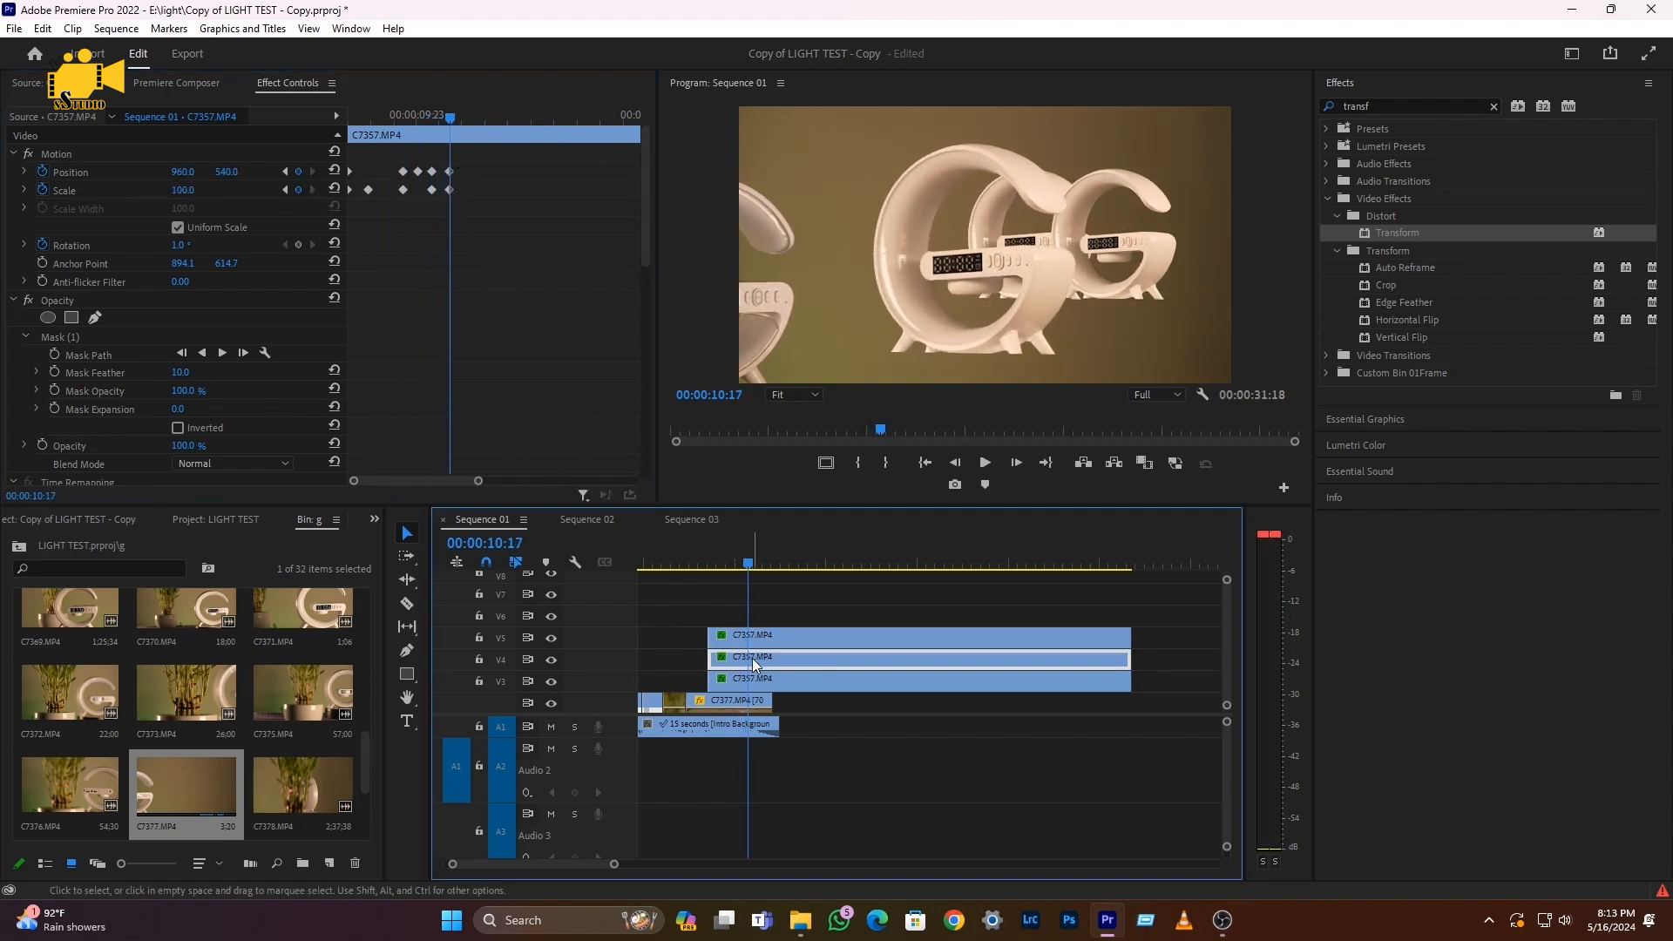
left_click_drag(634, 480, 498, 481)
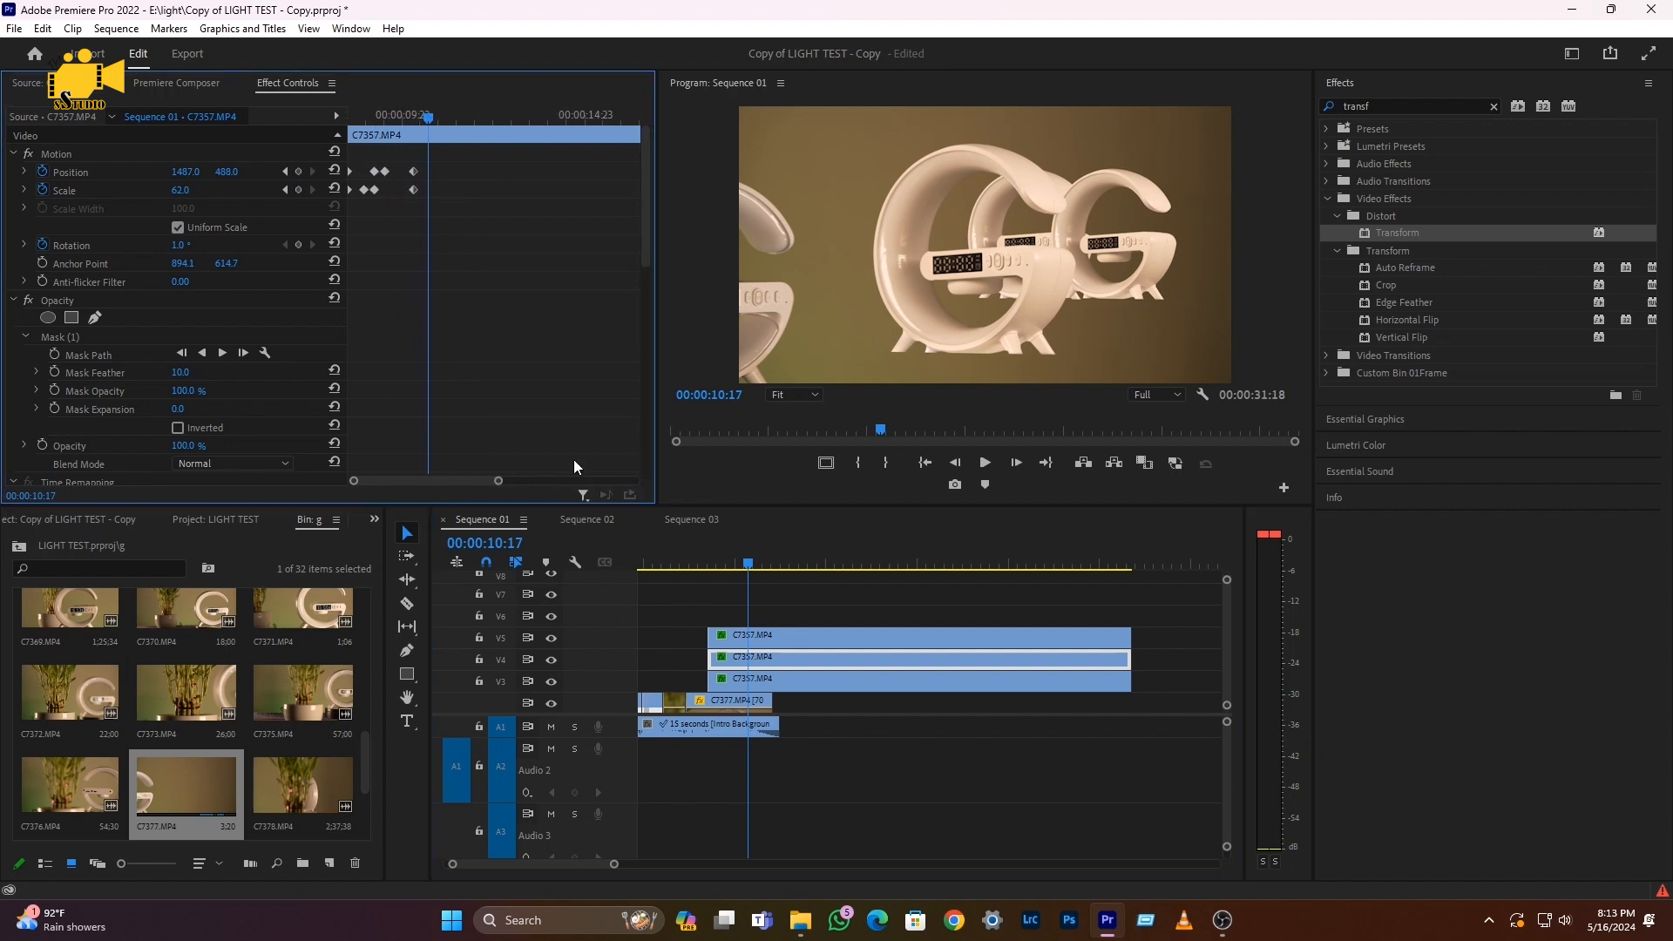
left_click(334, 171)
left_click(334, 189)
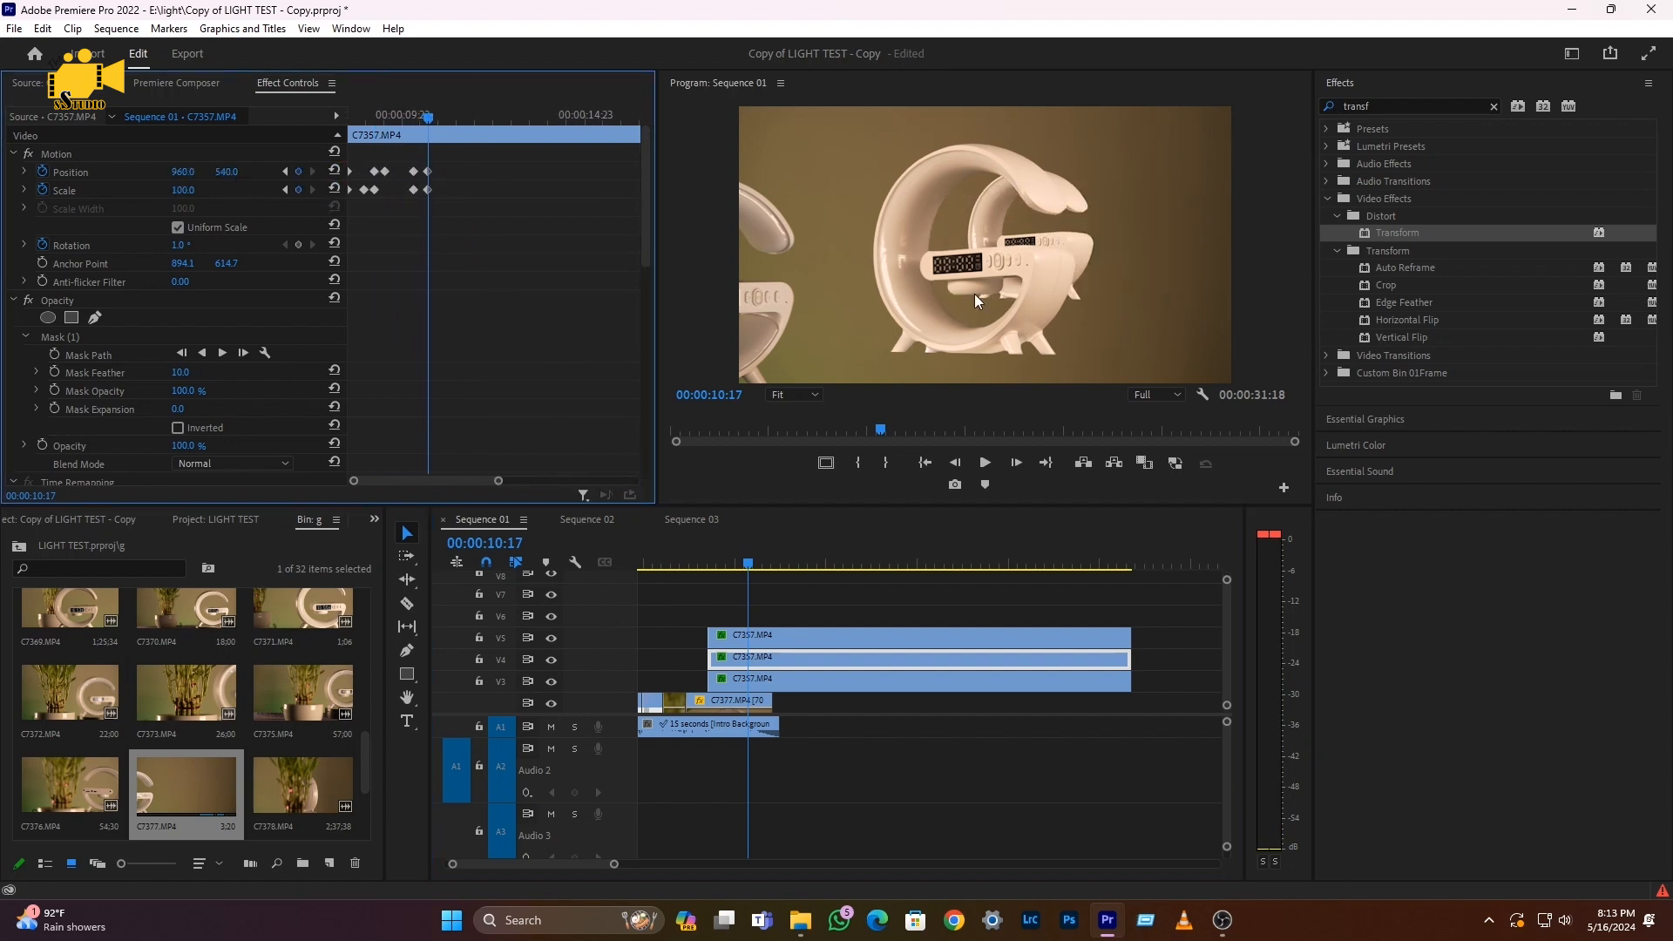
Return to 00:00:10:07, before the lamps merge, and keyframe the V3 clip's Motion Position and Scale there
left_click(744, 682)
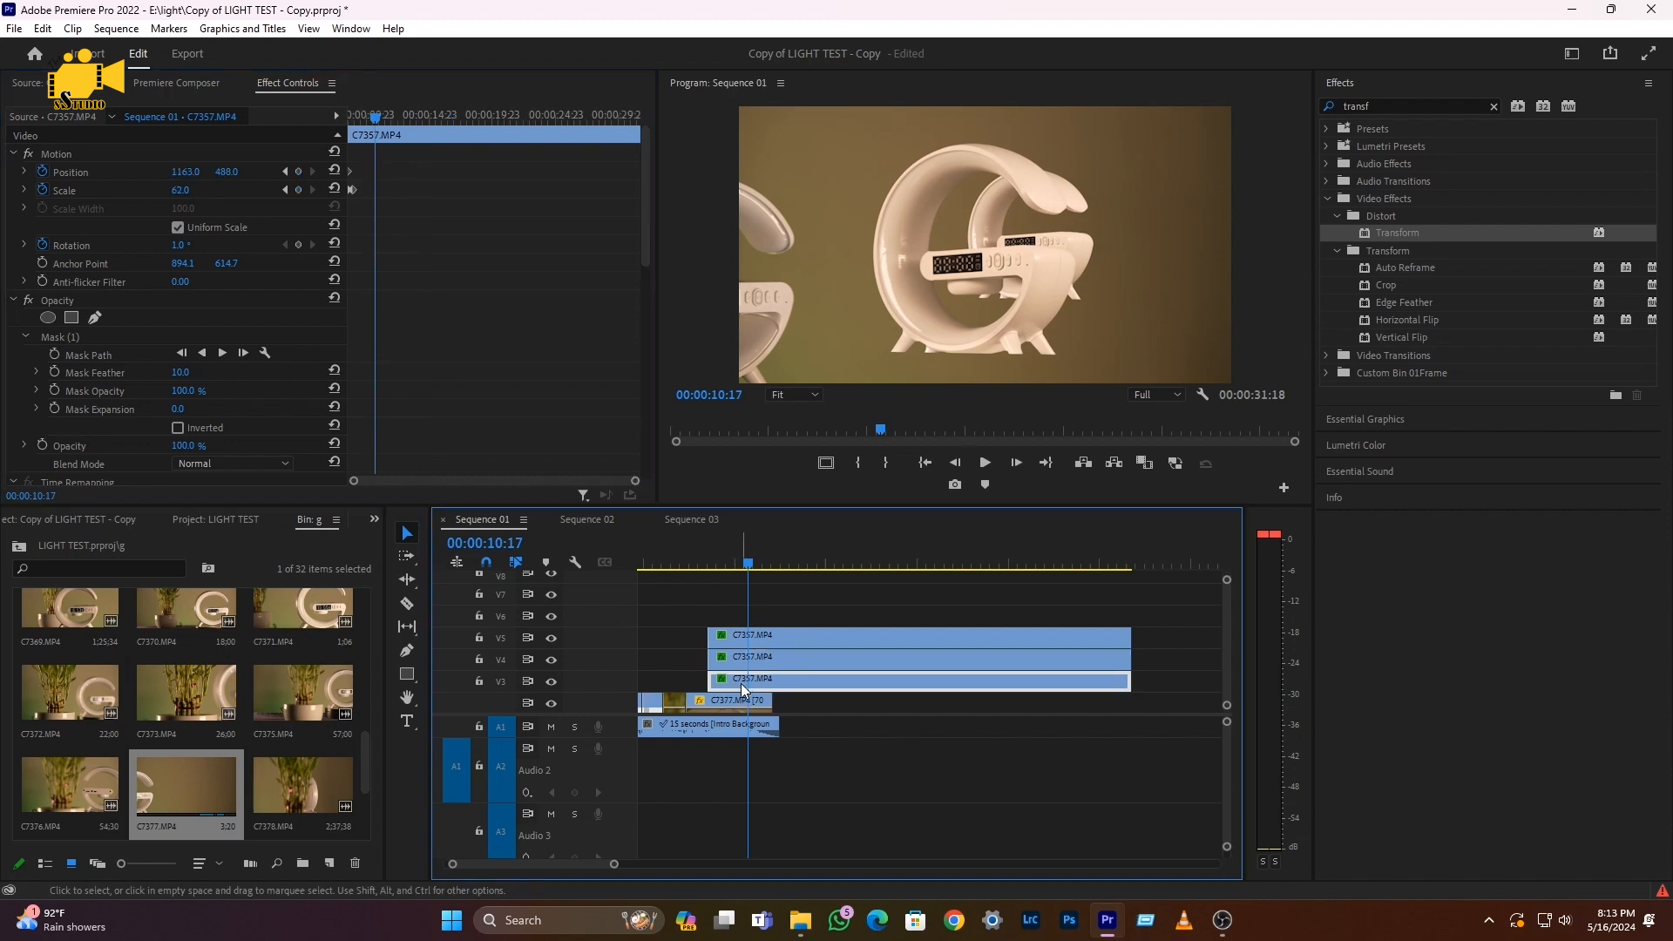
left_click(753, 662)
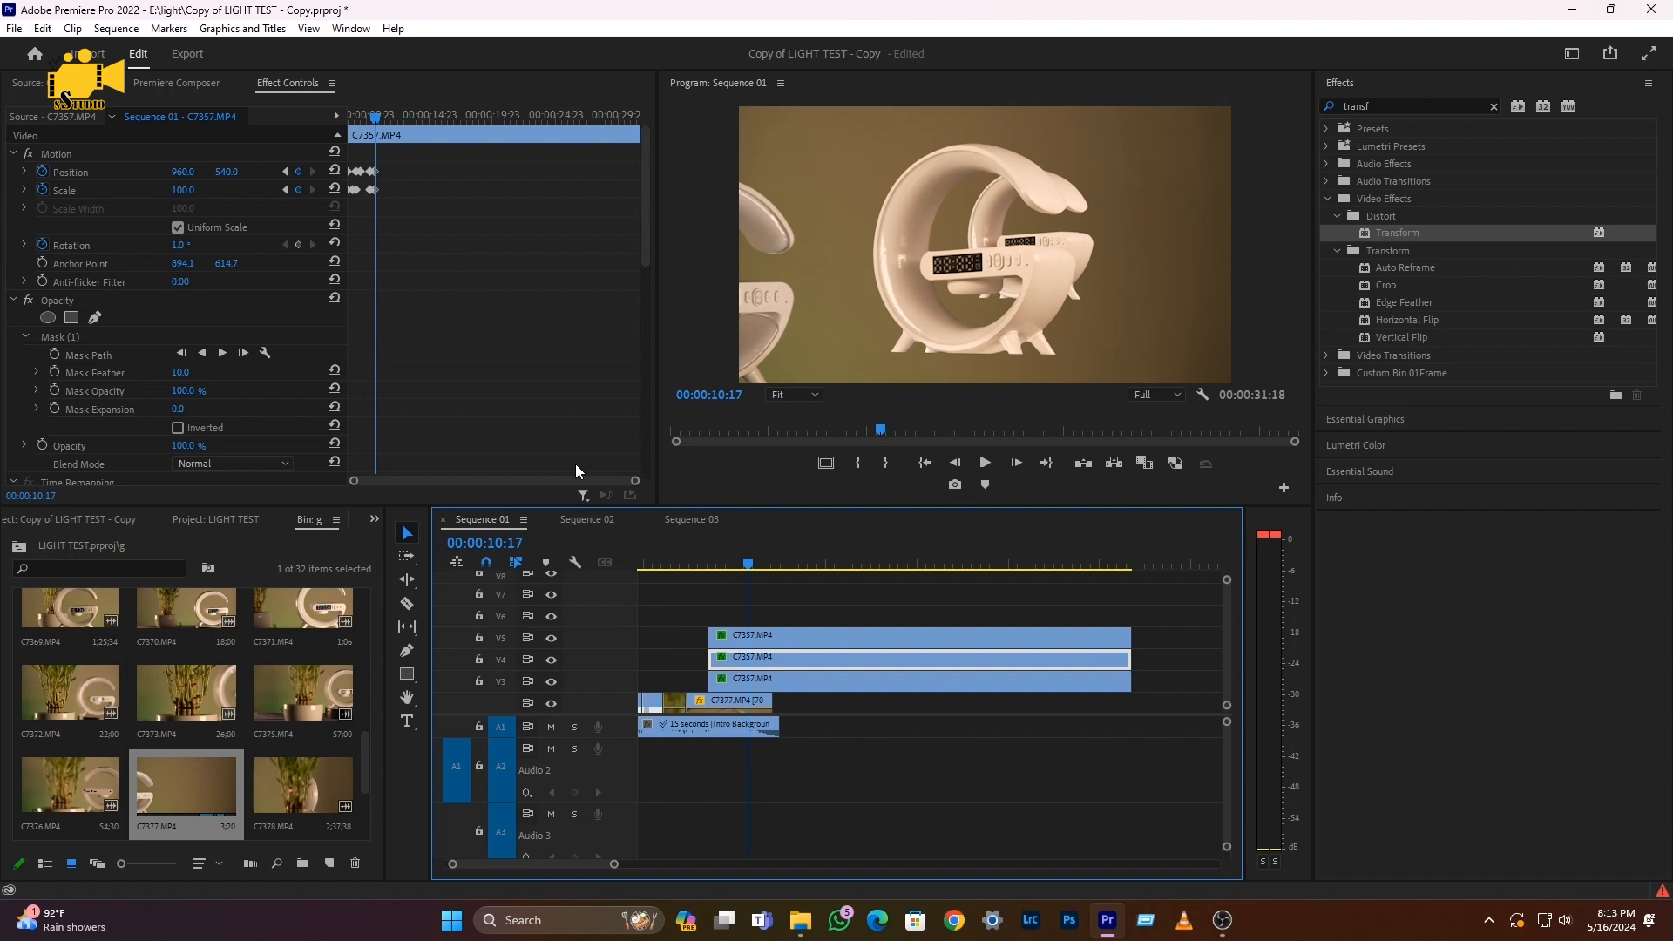
left_click_drag(635, 481, 572, 480)
key("Left")
key("Left")
key("Left")
key("Left")
key("Left")
key("Left")
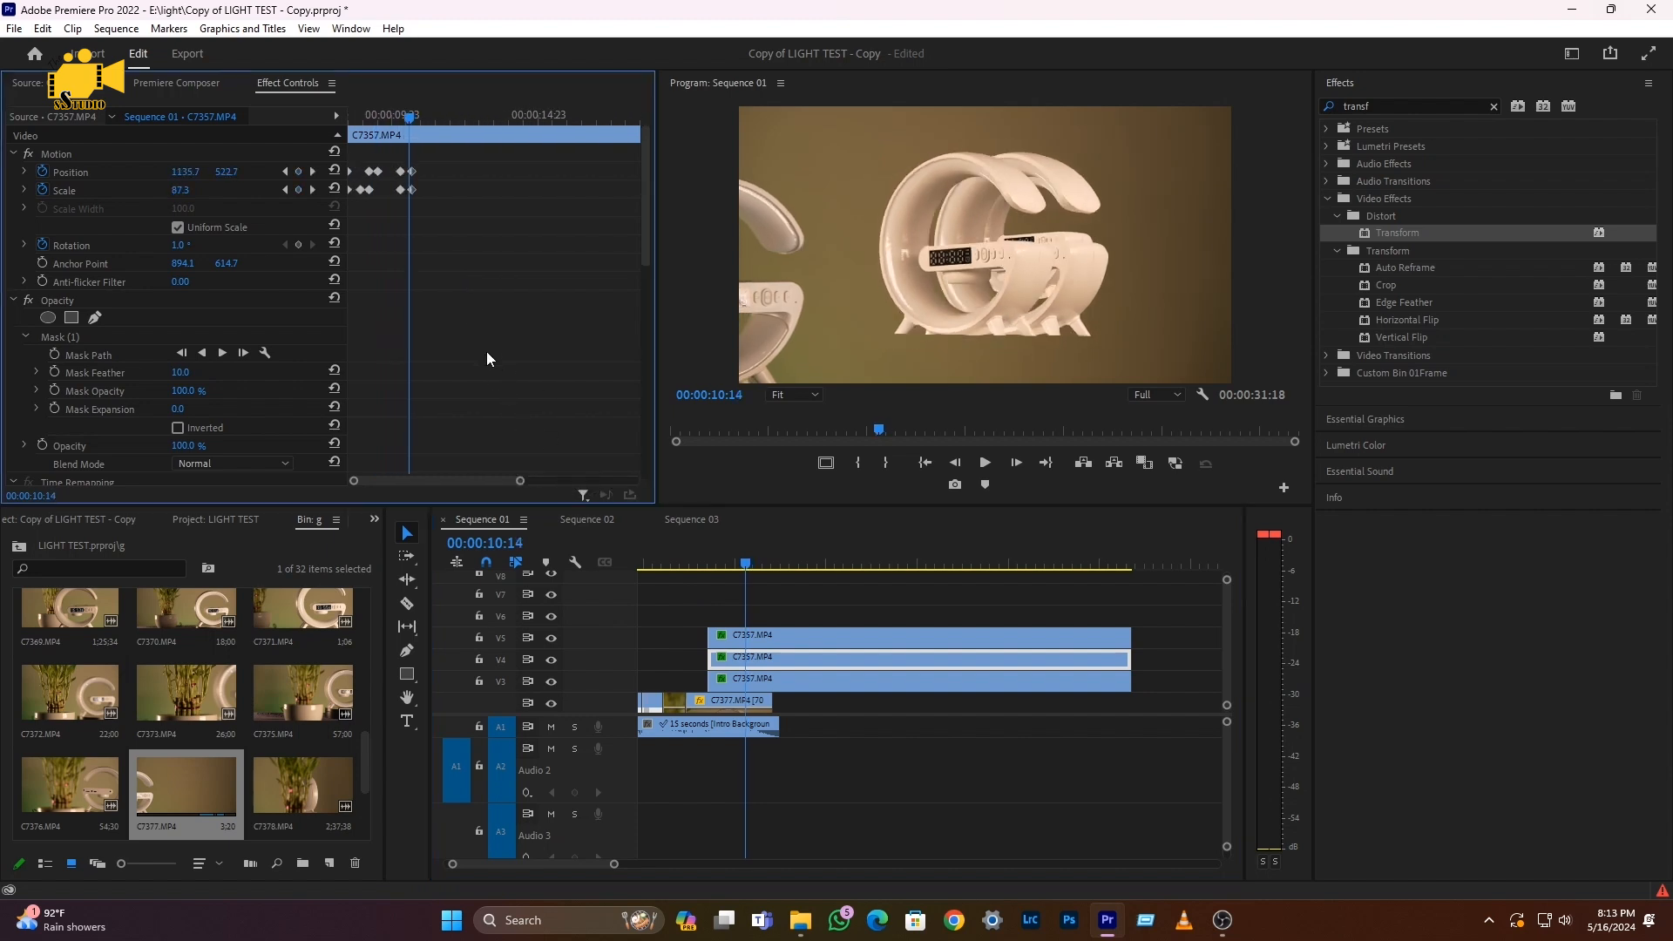
key("Left")
key("Left")
key("Left")
key("Left")
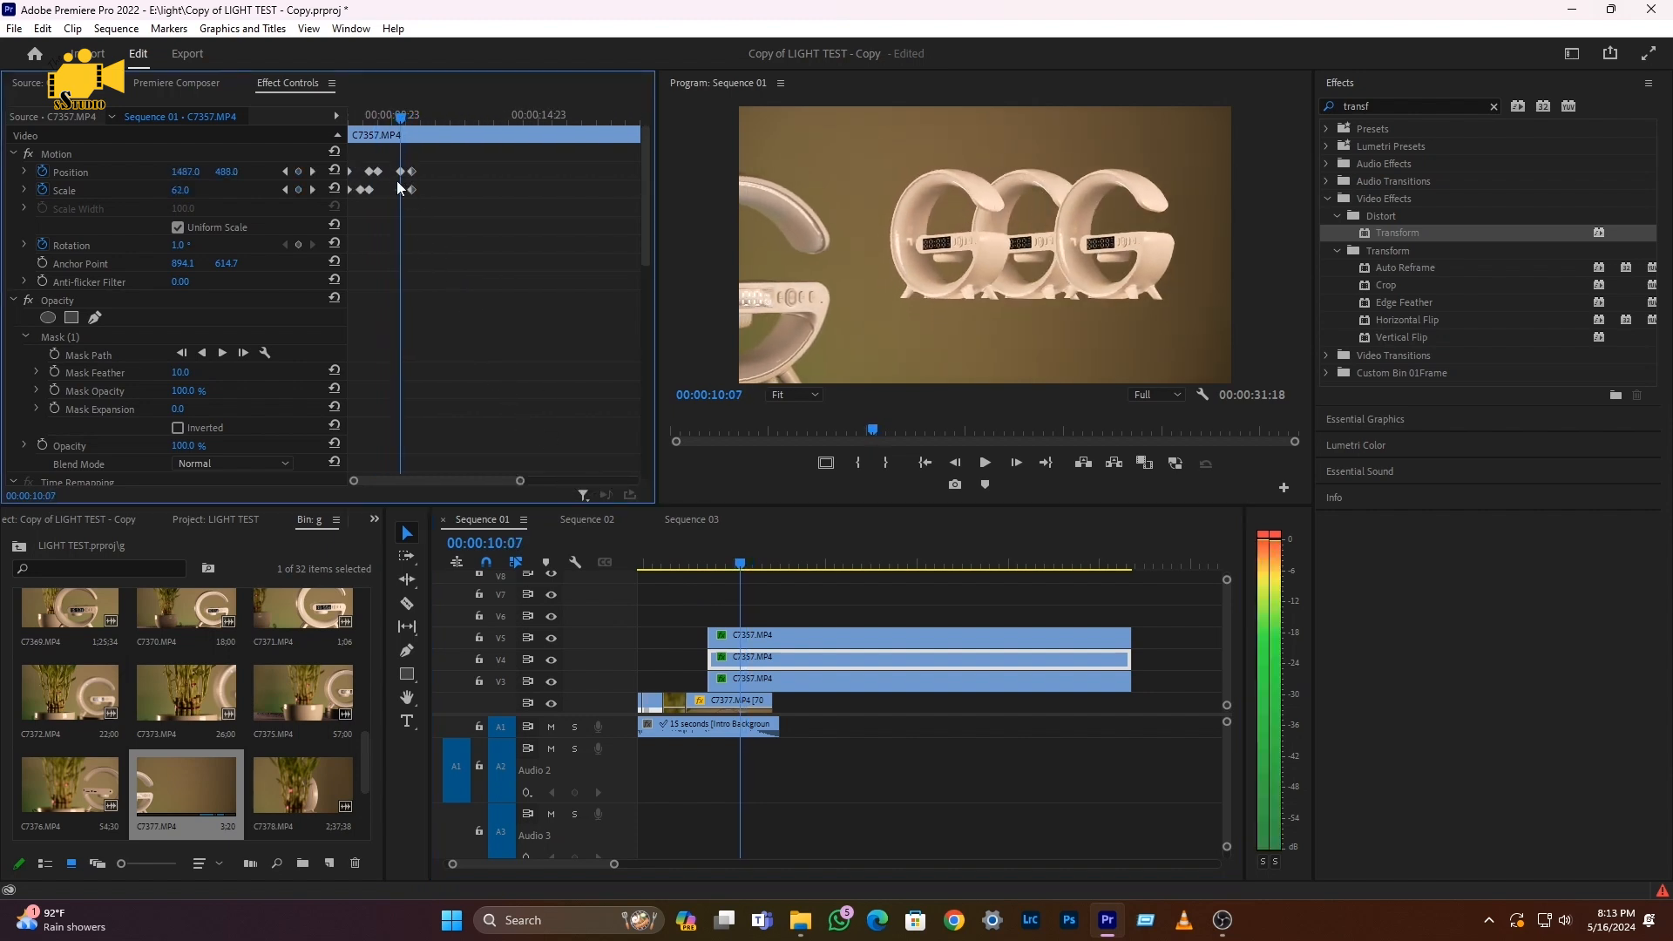
left_click(755, 683)
left_click(298, 171)
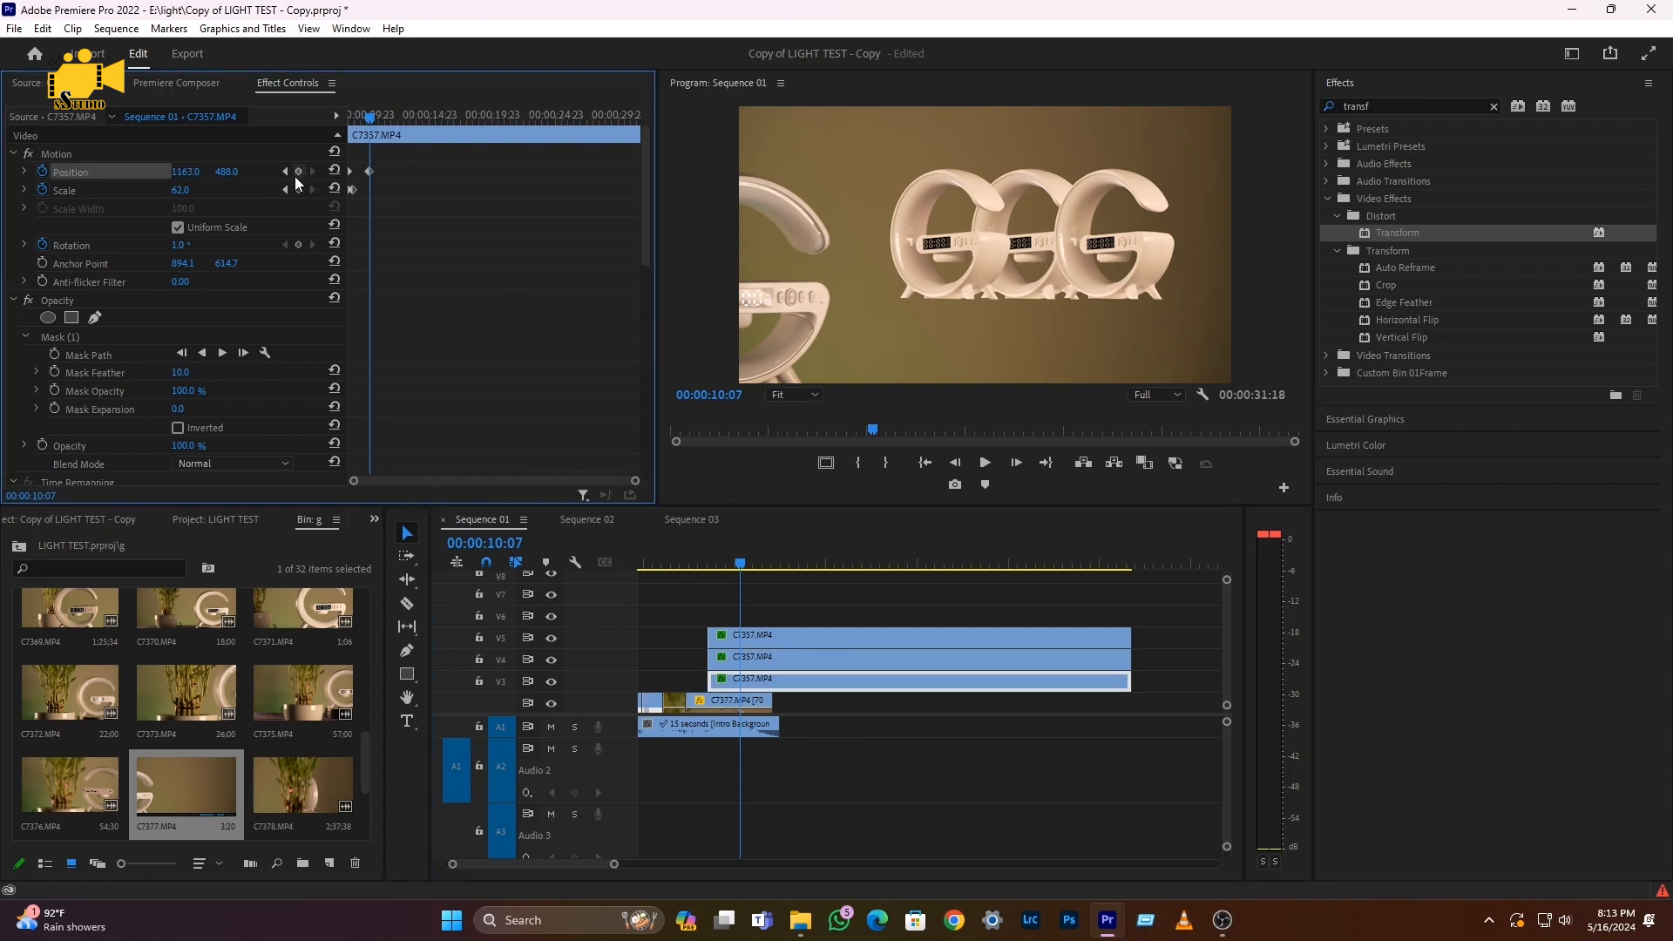
left_click(298, 189)
Compare the V4 clip's Position and Scale keyframe timing with the V3 clip's keyframes around 00:00:10:08
left_click(745, 664)
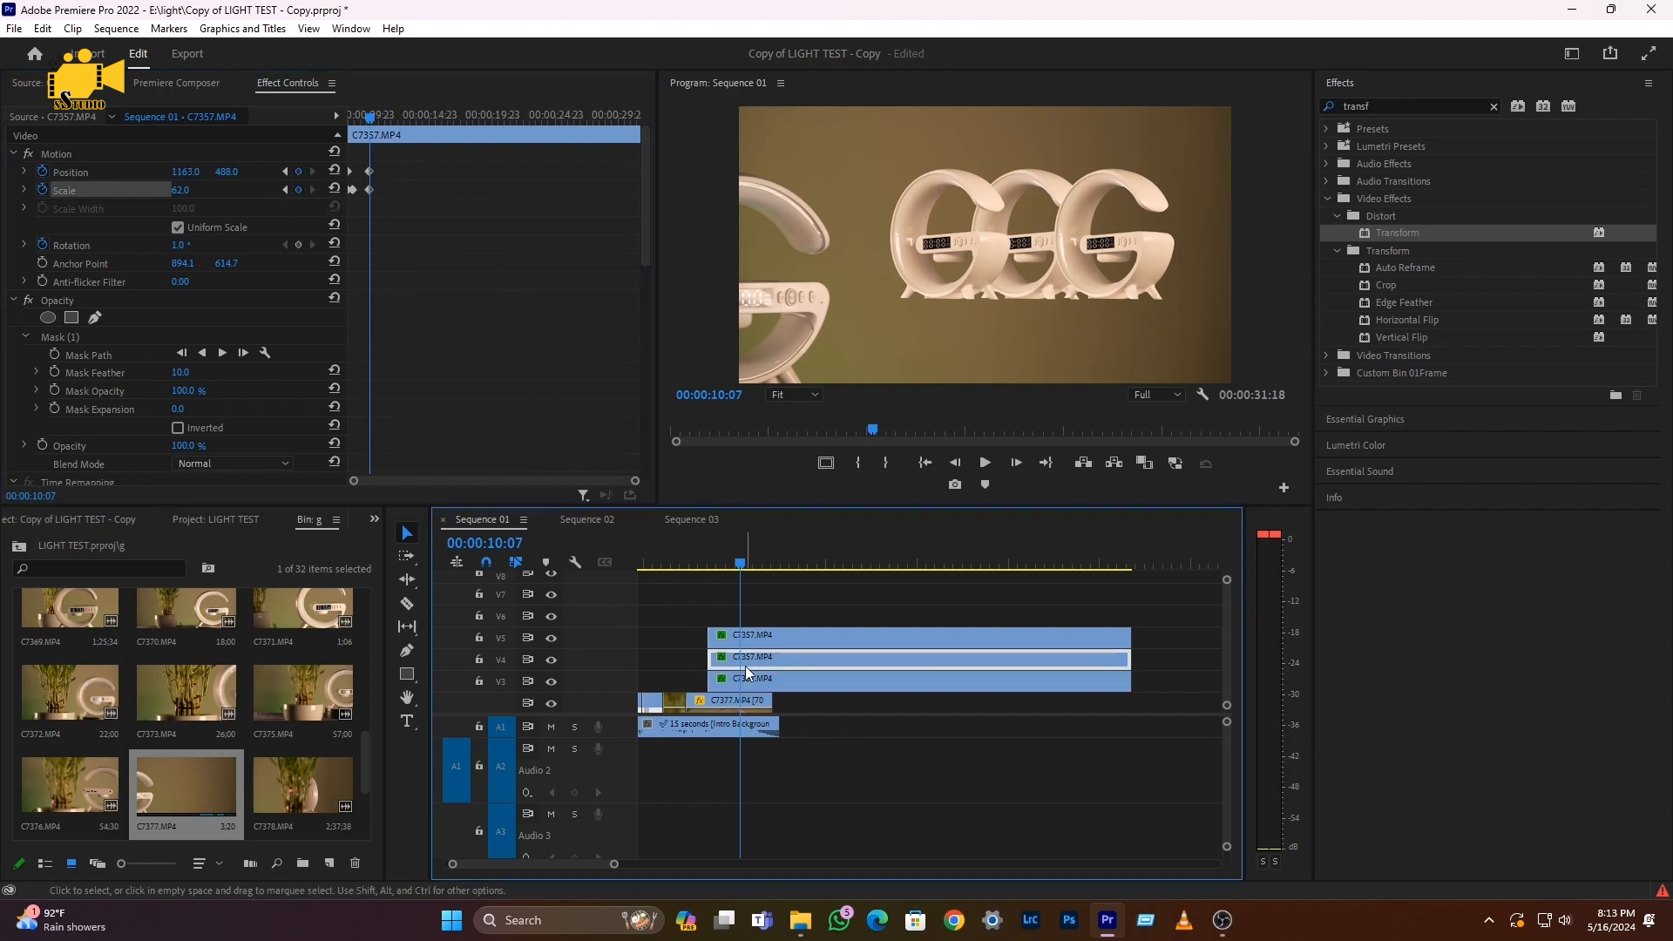
left_click(615, 488)
left_click_drag(635, 480, 462, 480)
key("Right")
key("Right")
key("Right")
key("Right")
key("Right")
key("Right")
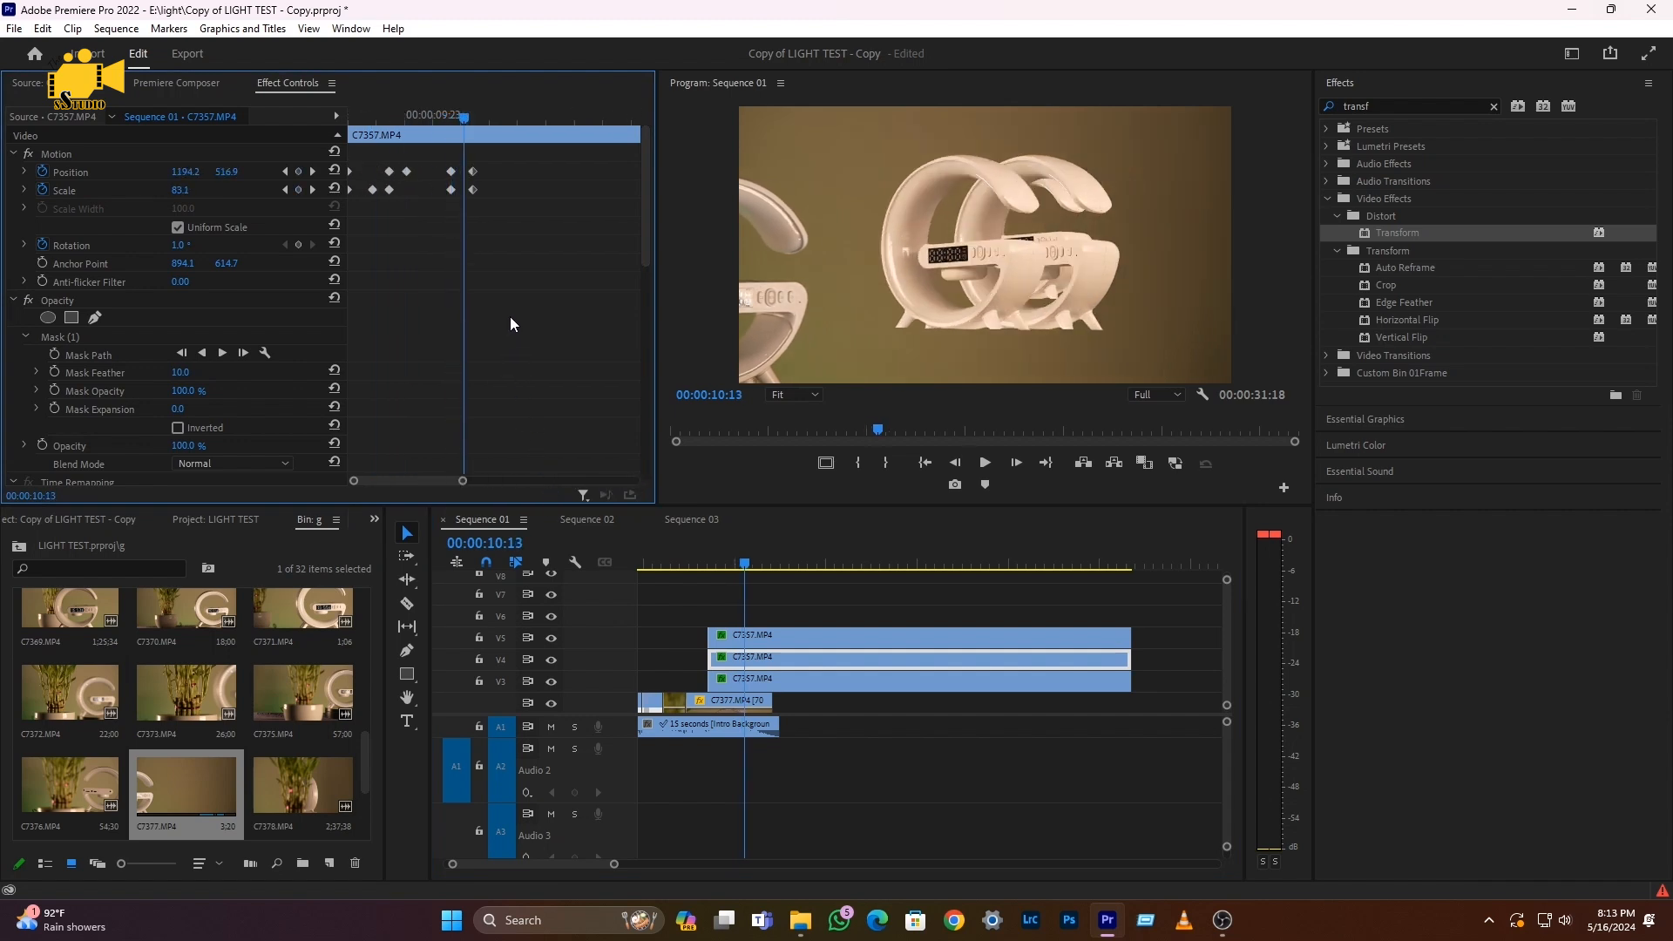
key("Right")
key("Right")
key("Right")
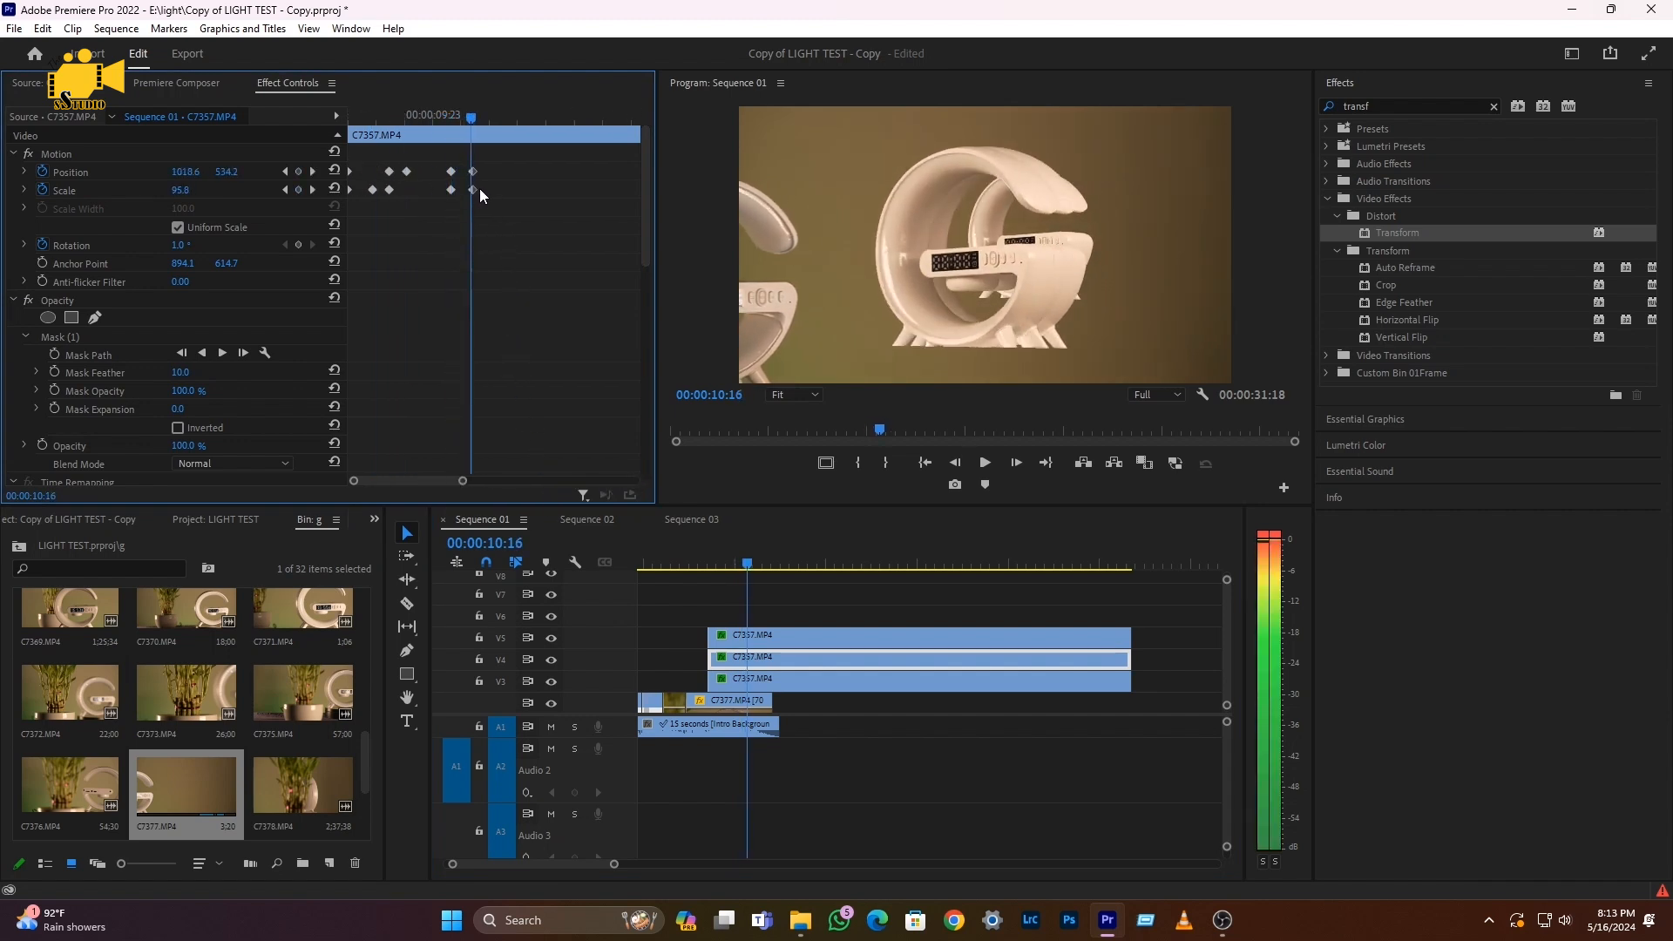
key("Left")
key("Left")
key("Left")
key("Left")
key("Left")
key("Left")
key("Left")
key("Left")
key("Left")
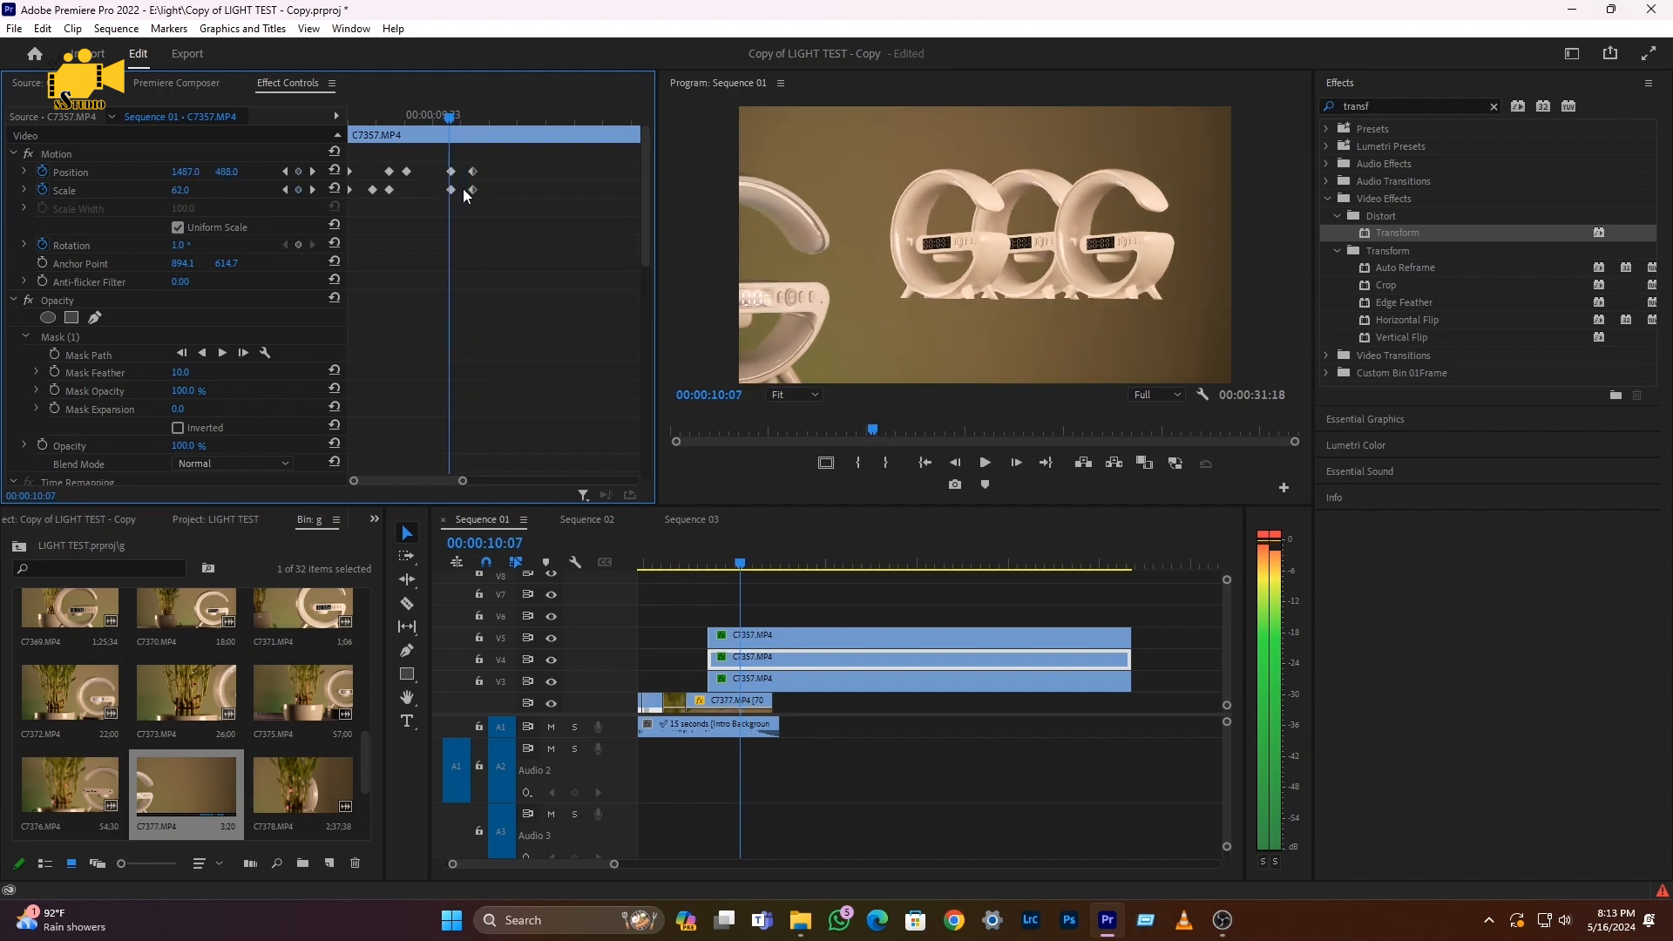
key("Right")
key("Left")
key("Right")
left_click(451, 172)
left_click(740, 682)
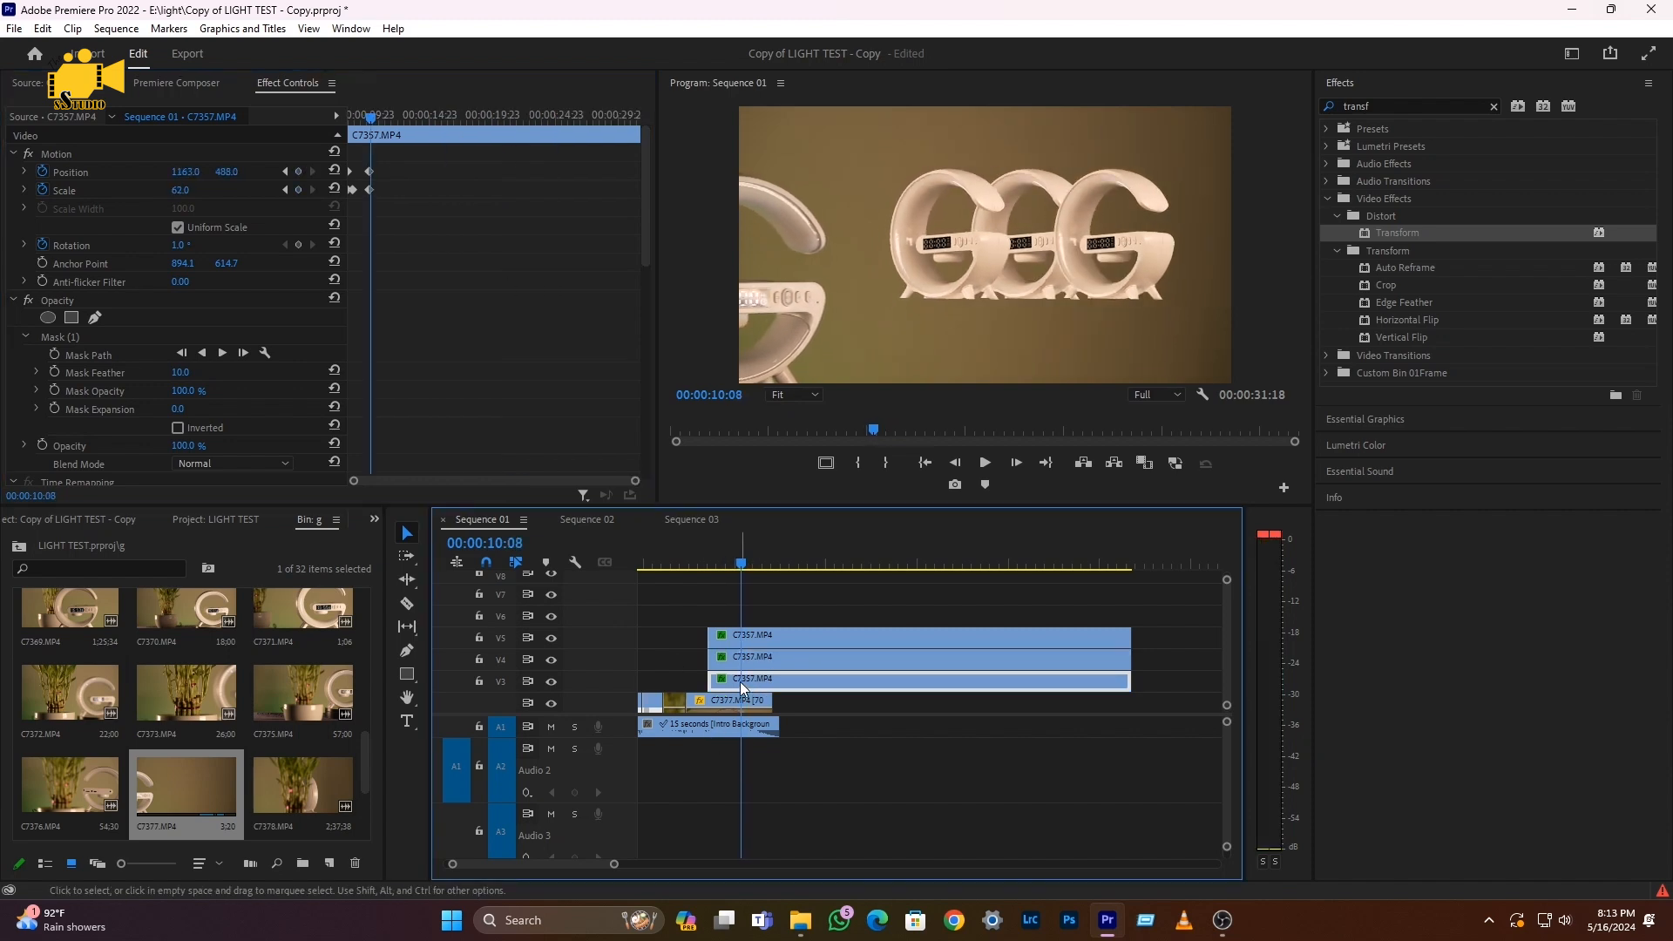
left_click_drag(636, 481, 492, 481)
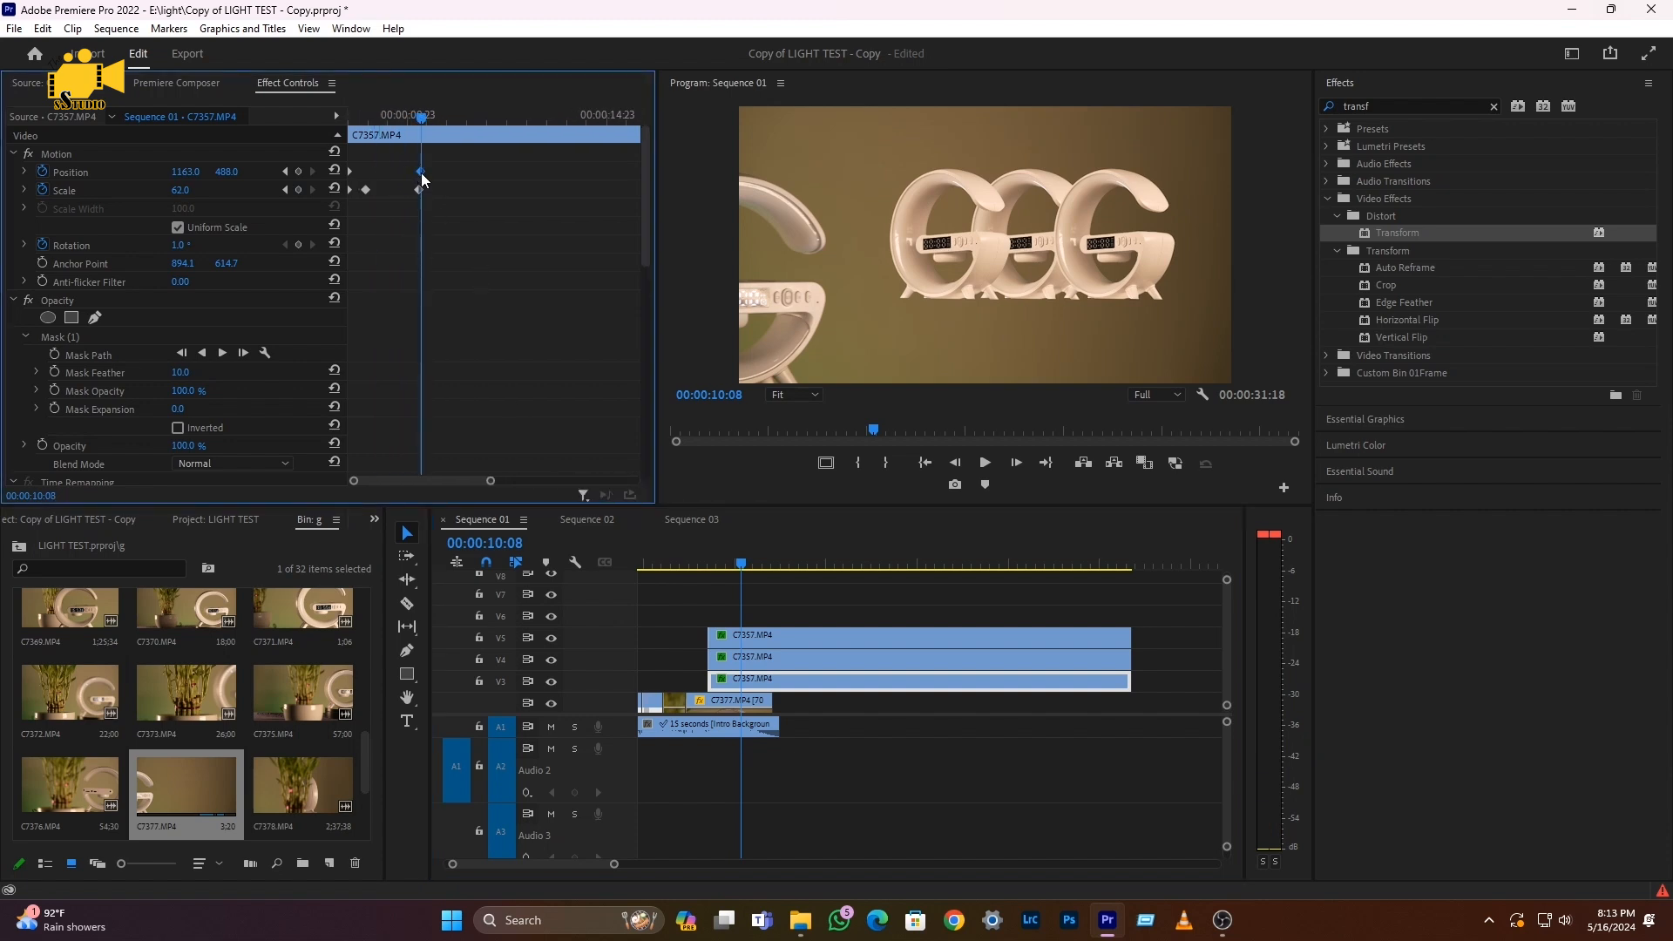
At the V4 clip's last keyframes, 00:00:10:17, reset the V3 clip's Motion Position to 960, 540 and Scale to 100
left_click(755, 659)
left_click_drag(636, 481, 493, 481)
key("Right")
key("Right")
key("Right")
key("Right")
key("Right")
key("Right")
key("Right")
key("Right")
key("Right")
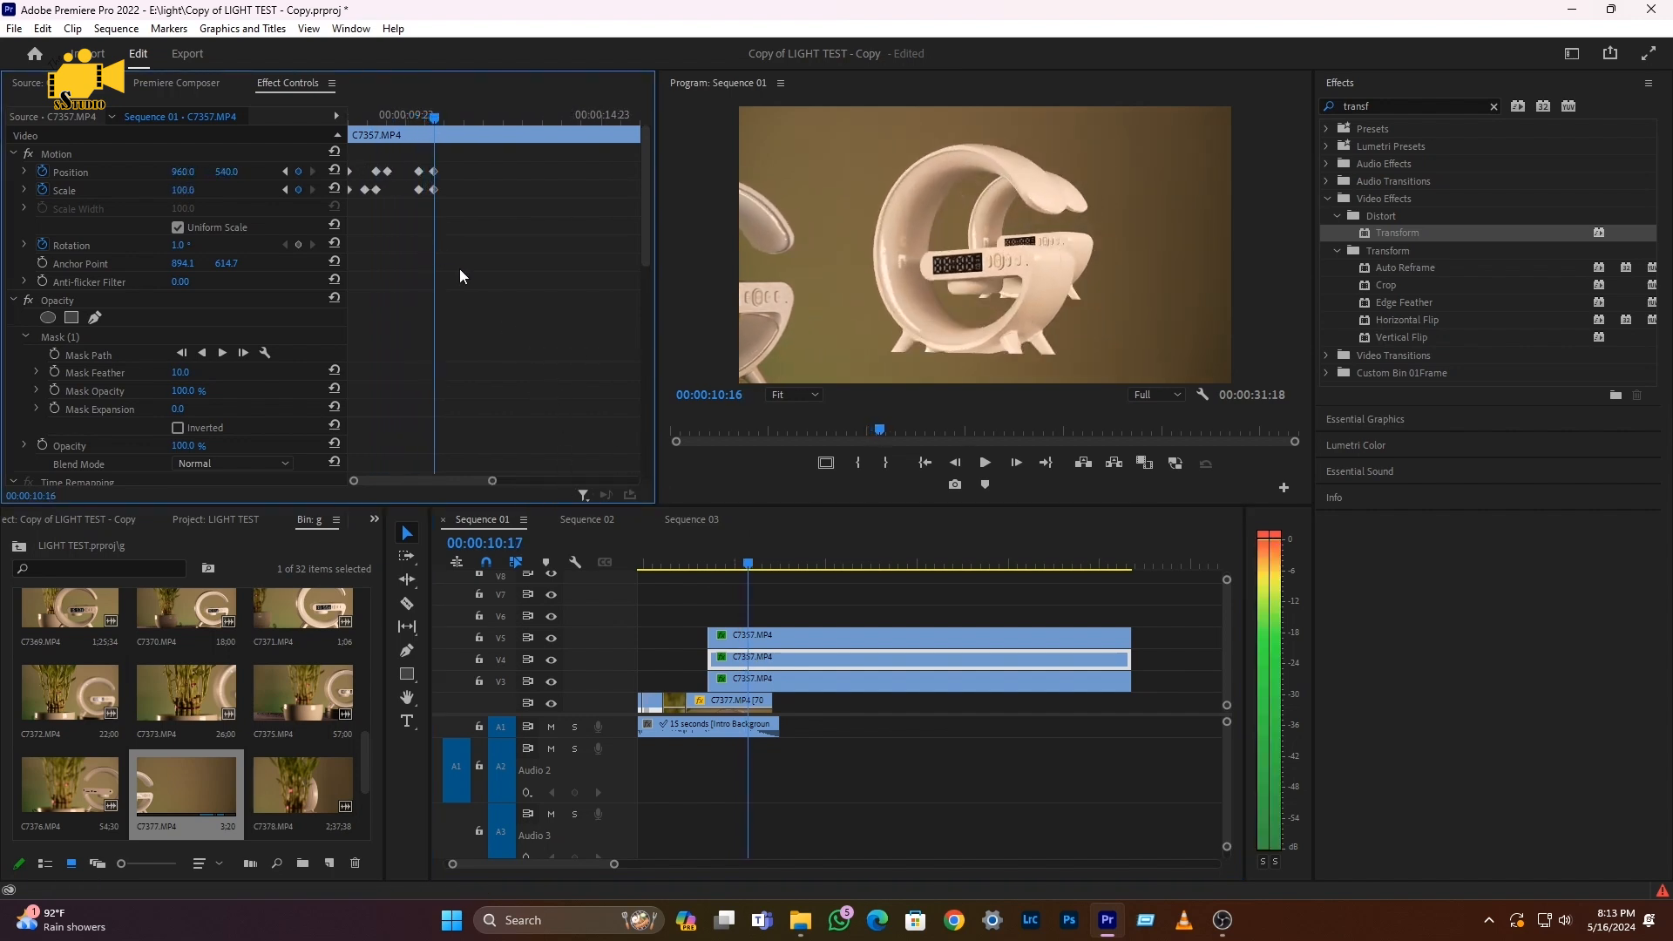
left_click(745, 680)
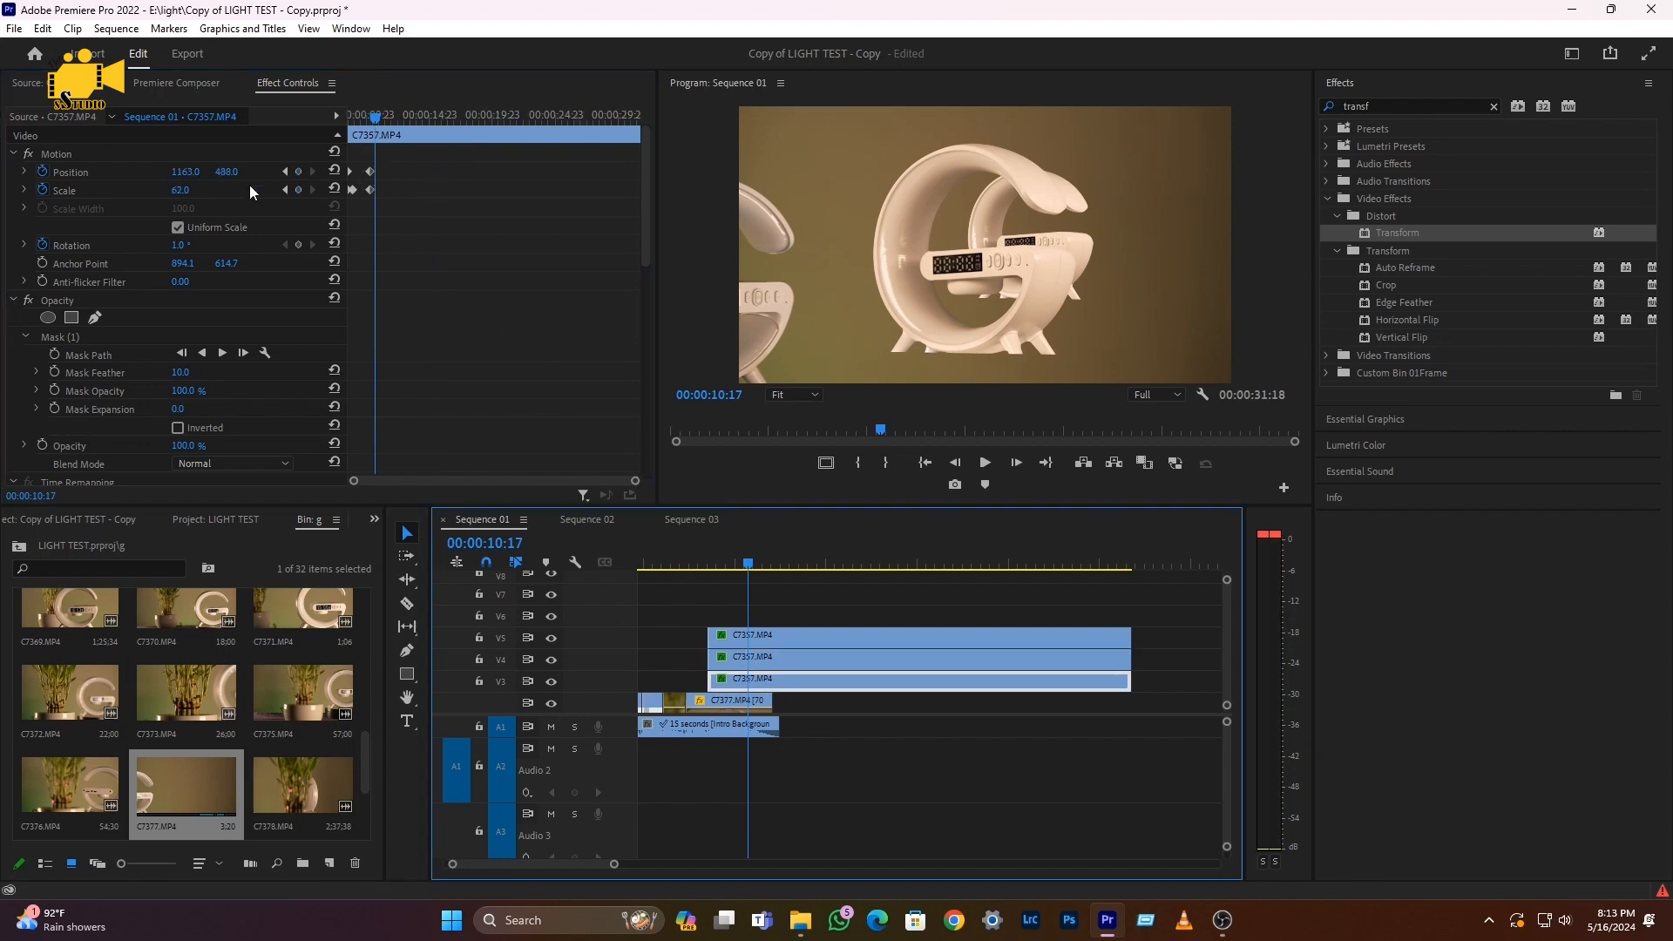
left_click(334, 171)
left_click(334, 189)
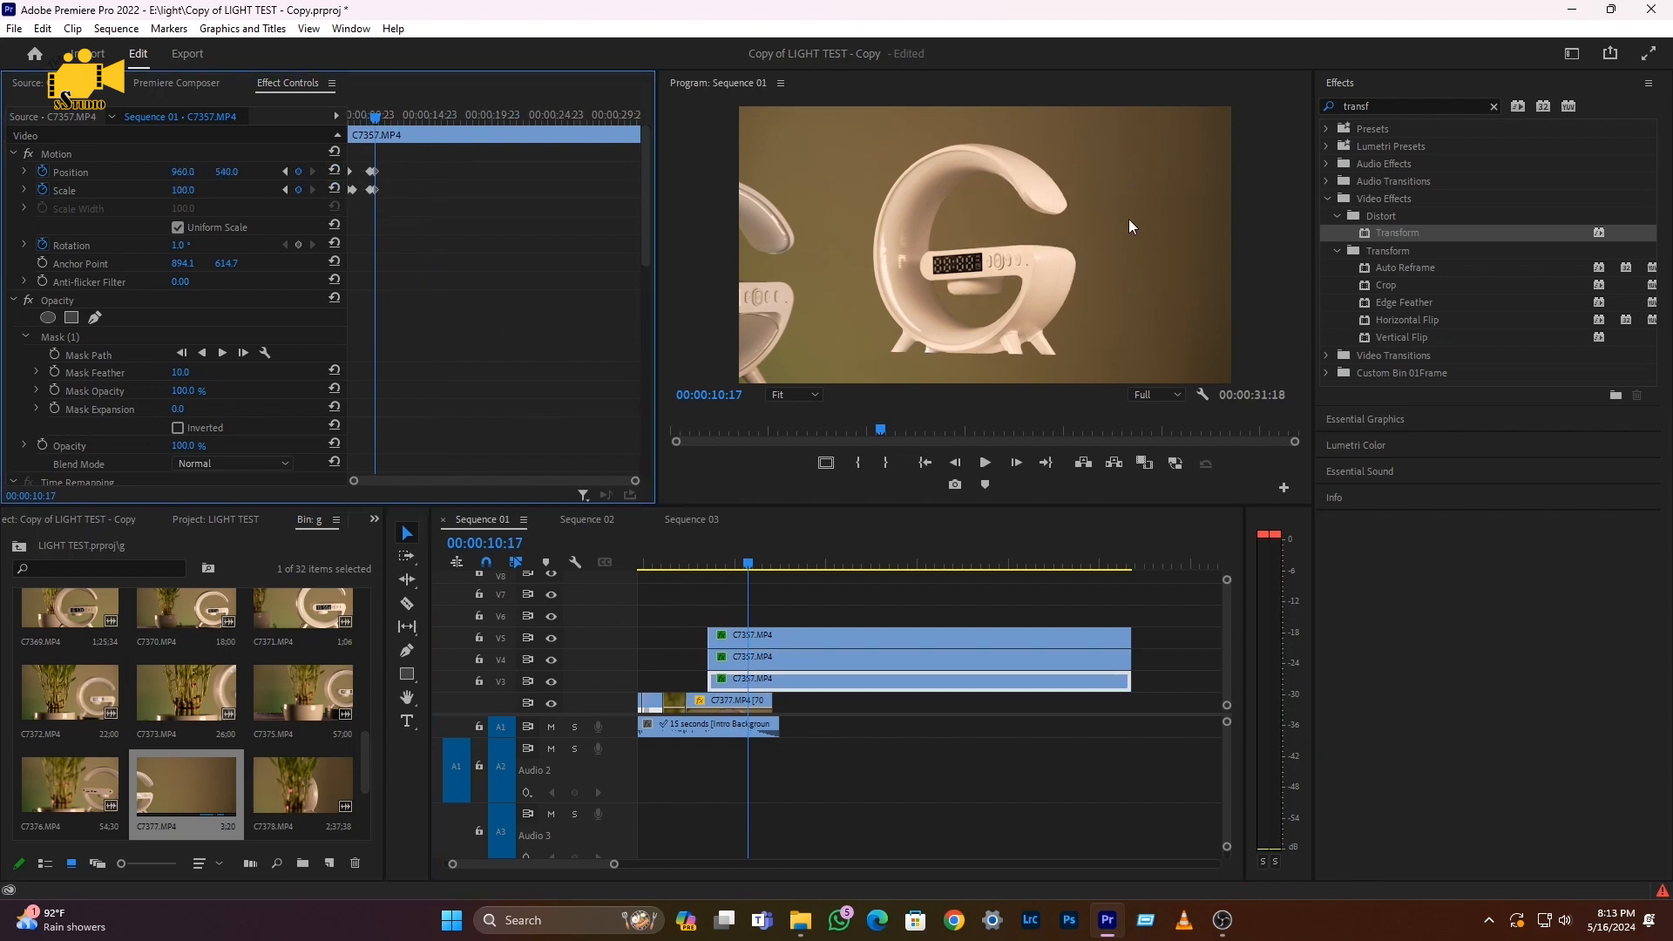
Play the lamp merge through to 00:00:10:22, cut the V4 and V5 clips there and delete their remaining parts
key("space")
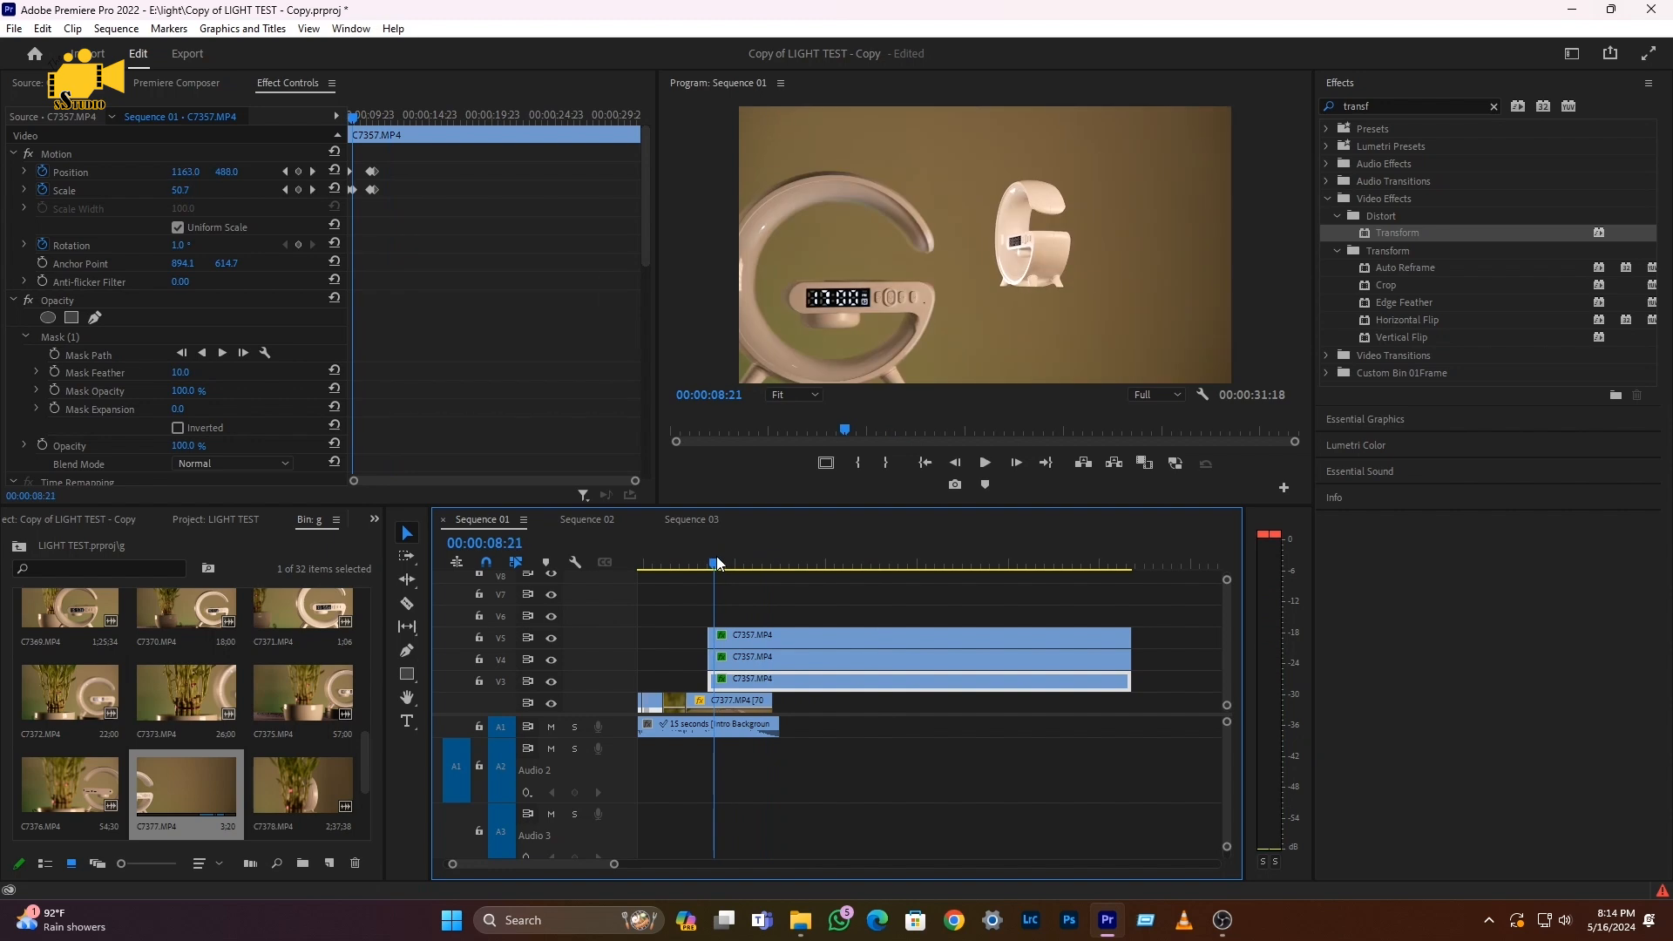
scroll(761, 635, "up", 2)
key("space")
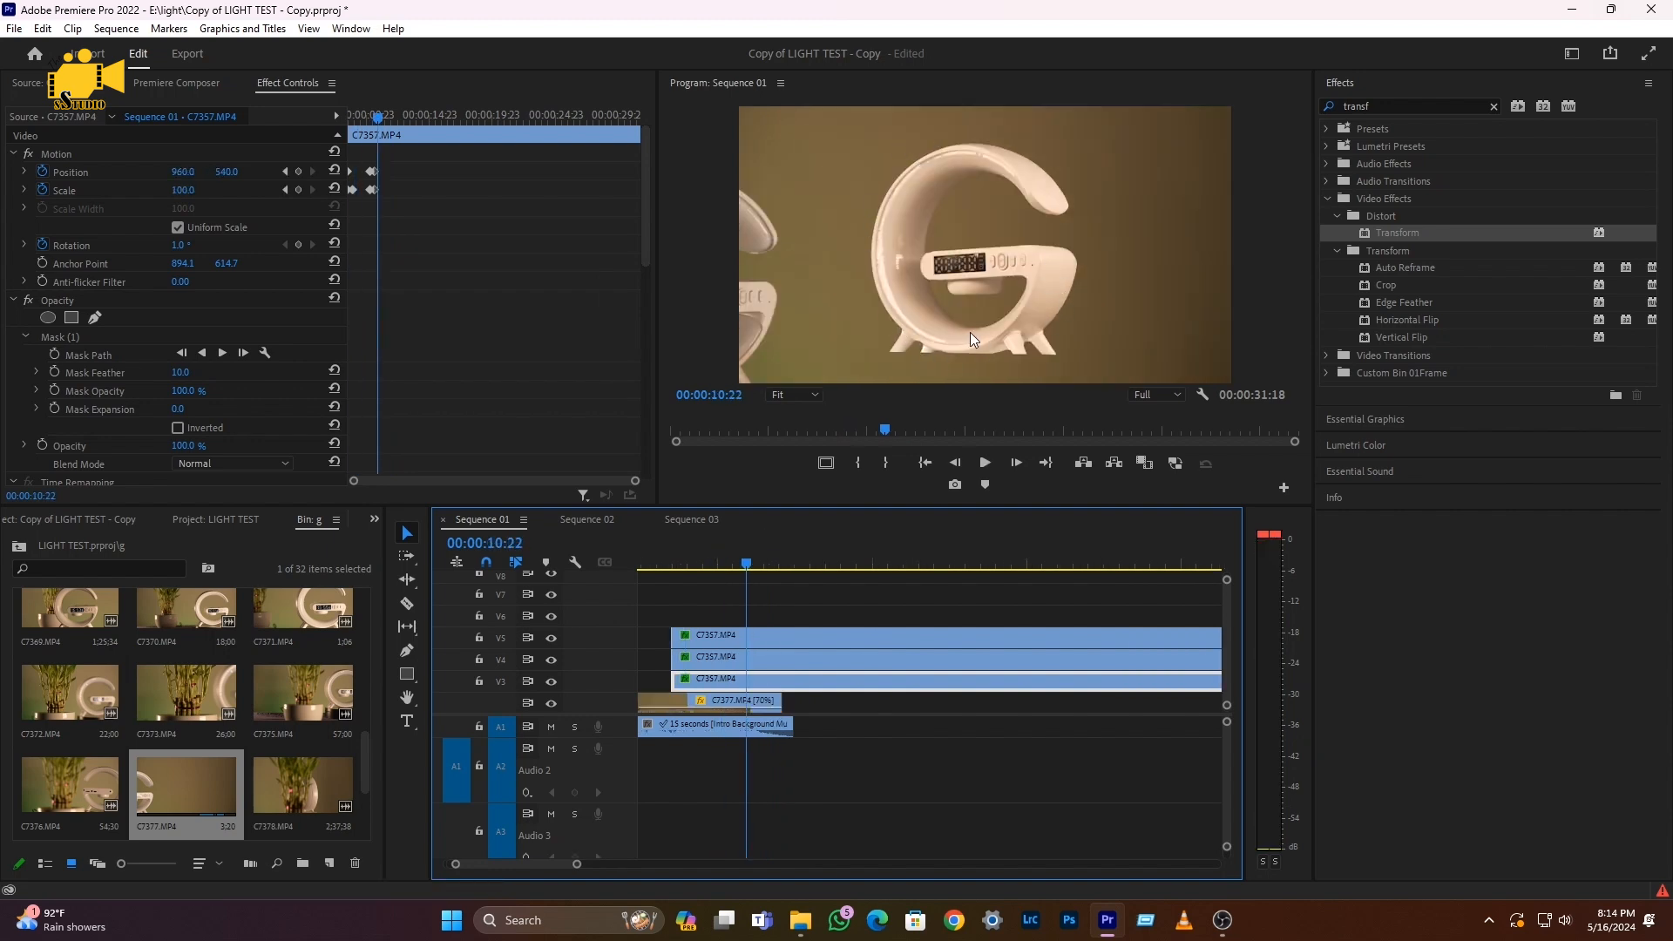
left_click(750, 660)
left_click(749, 637)
key("v")
left_click_drag(785, 616, 779, 673)
key("Delete")
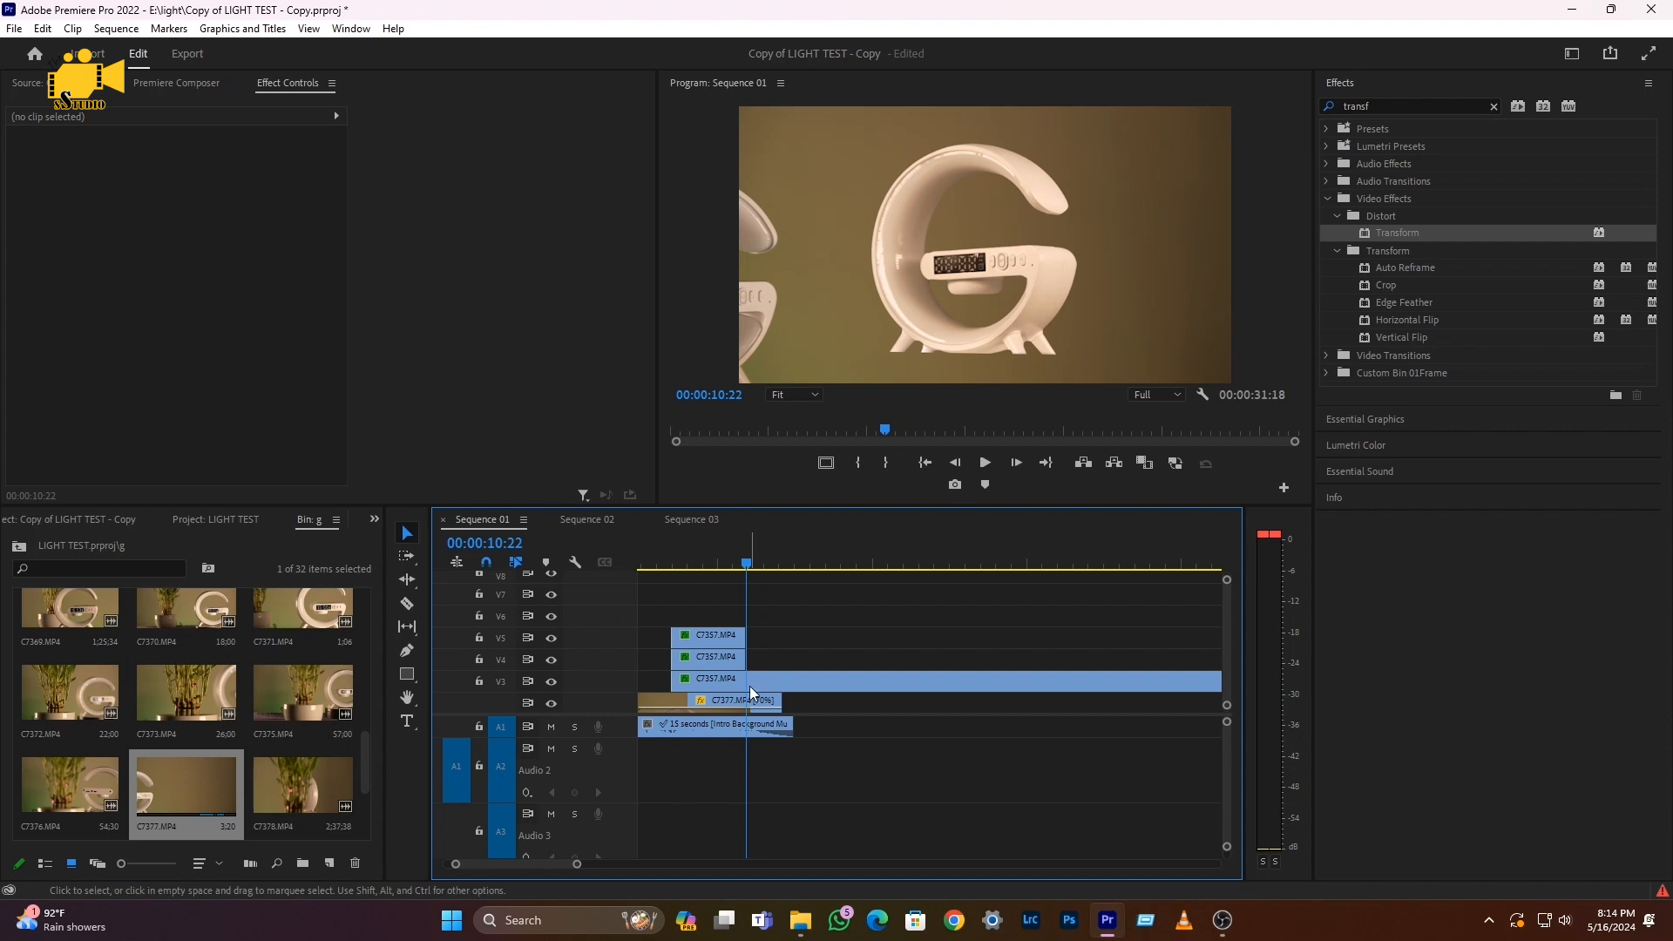
Find the music beat after the merge and keyframe the V3 clip's Motion Position and Scale at 00:00:11:02
key("space")
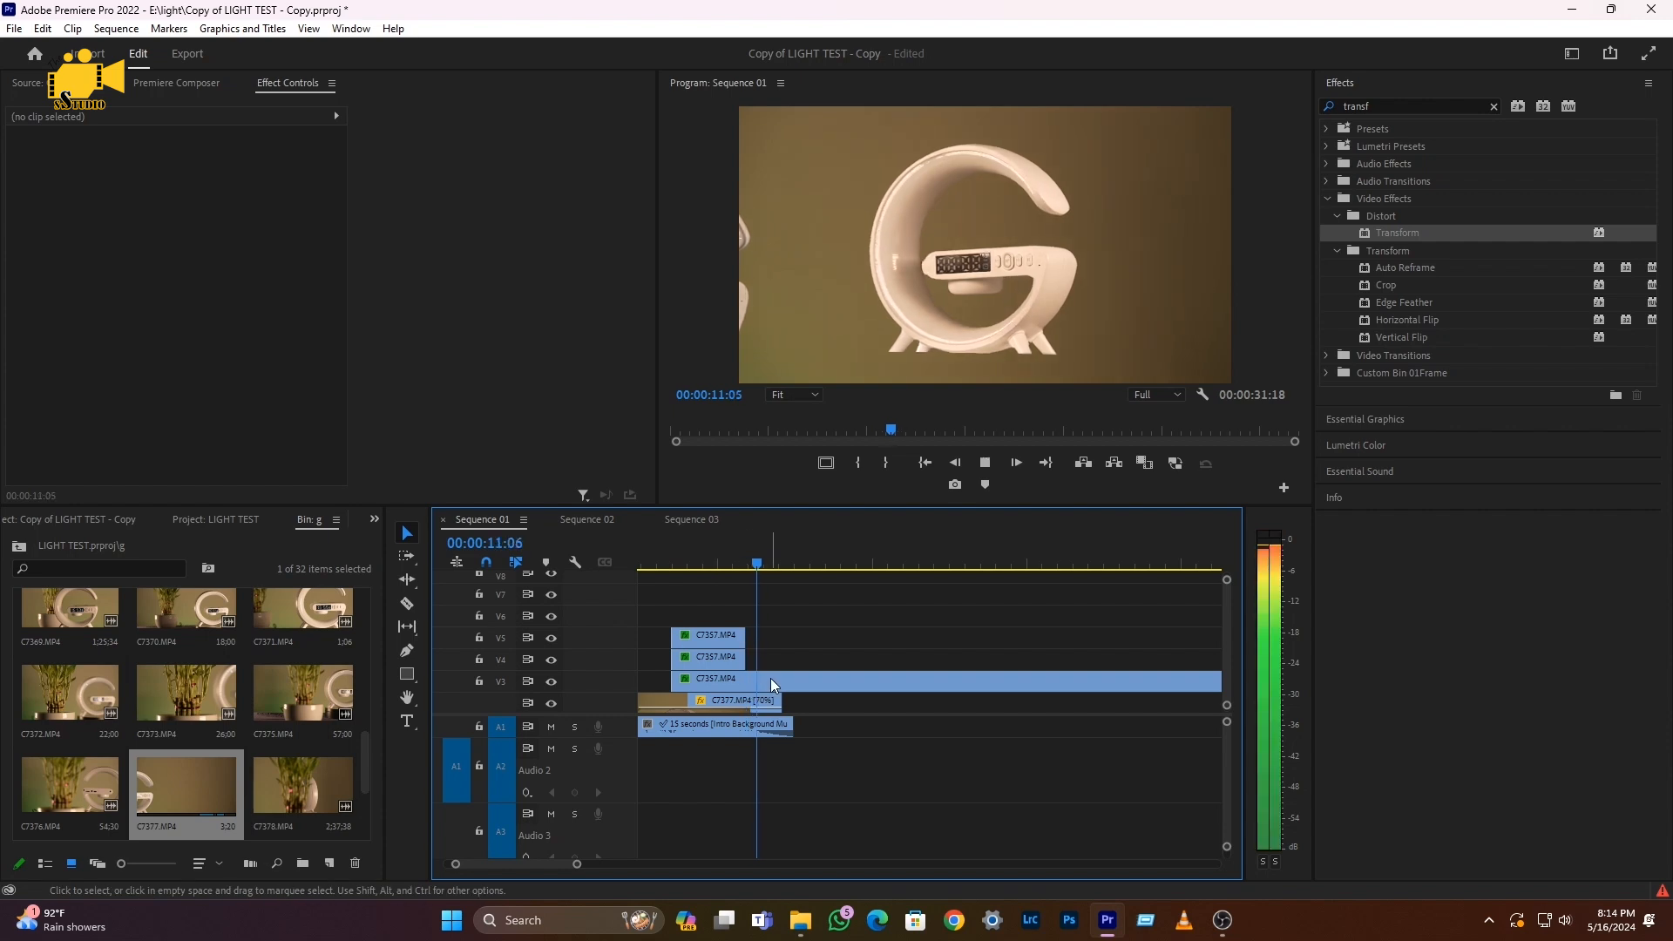
key("space")
key("d")
left_click(714, 558)
key("space")
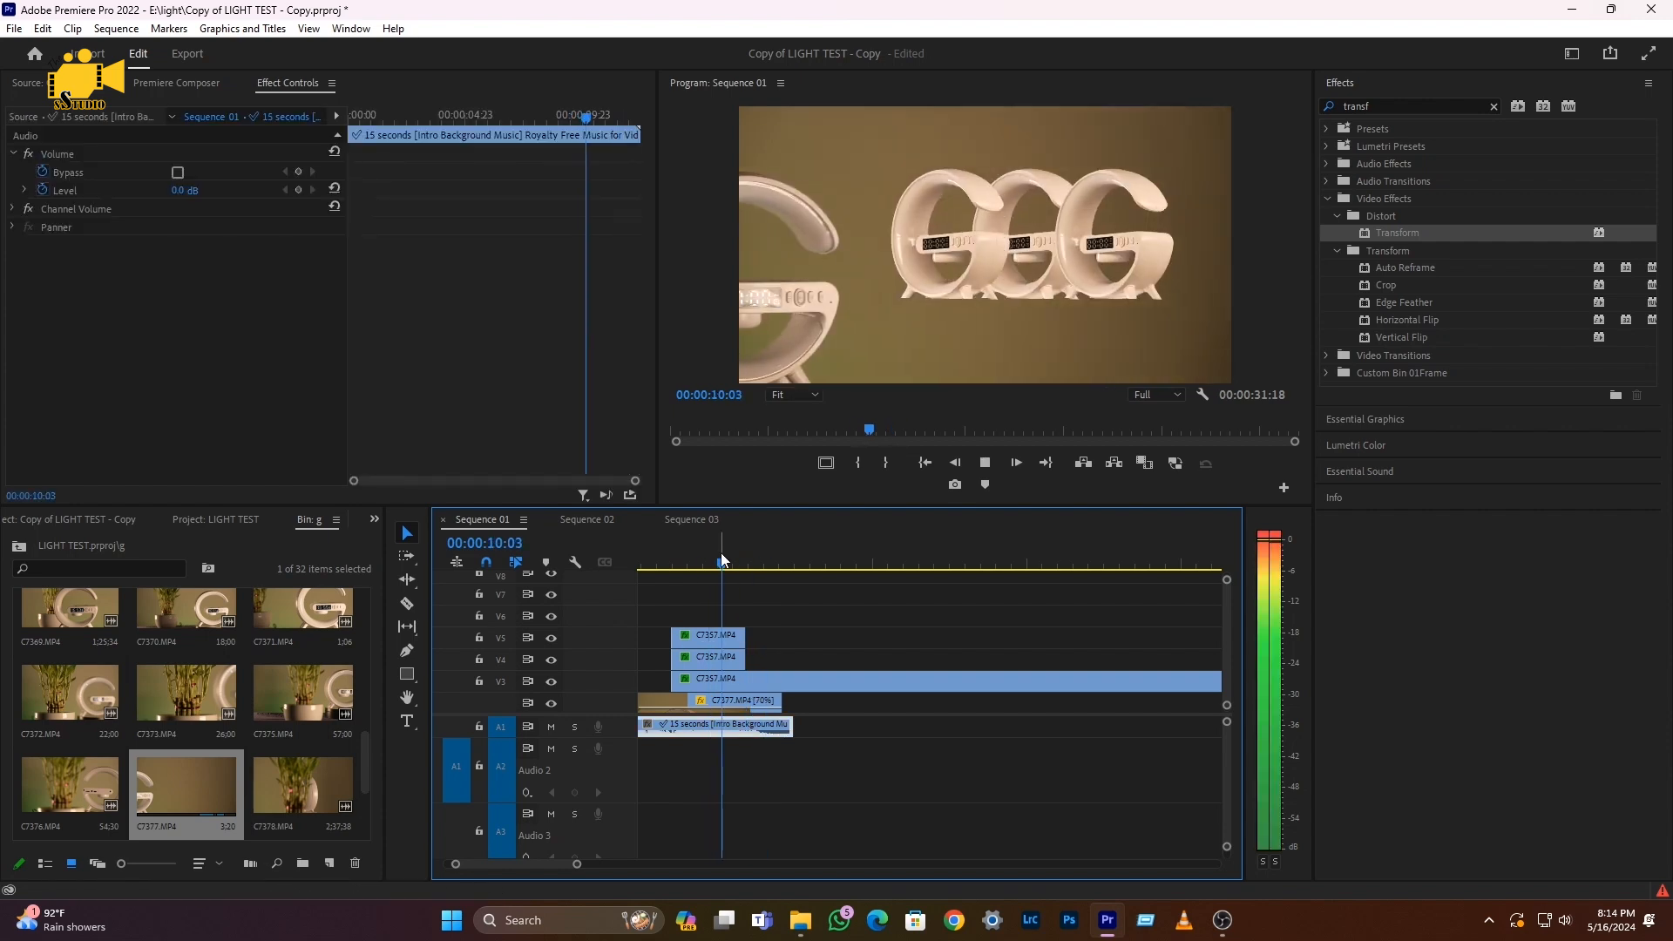
mouse_move(723, 558)
left_mouse_down()
mouse_move(765, 563)
mouse_move(734, 558)
mouse_move(751, 562)
left_mouse_up()
left_click(756, 682)
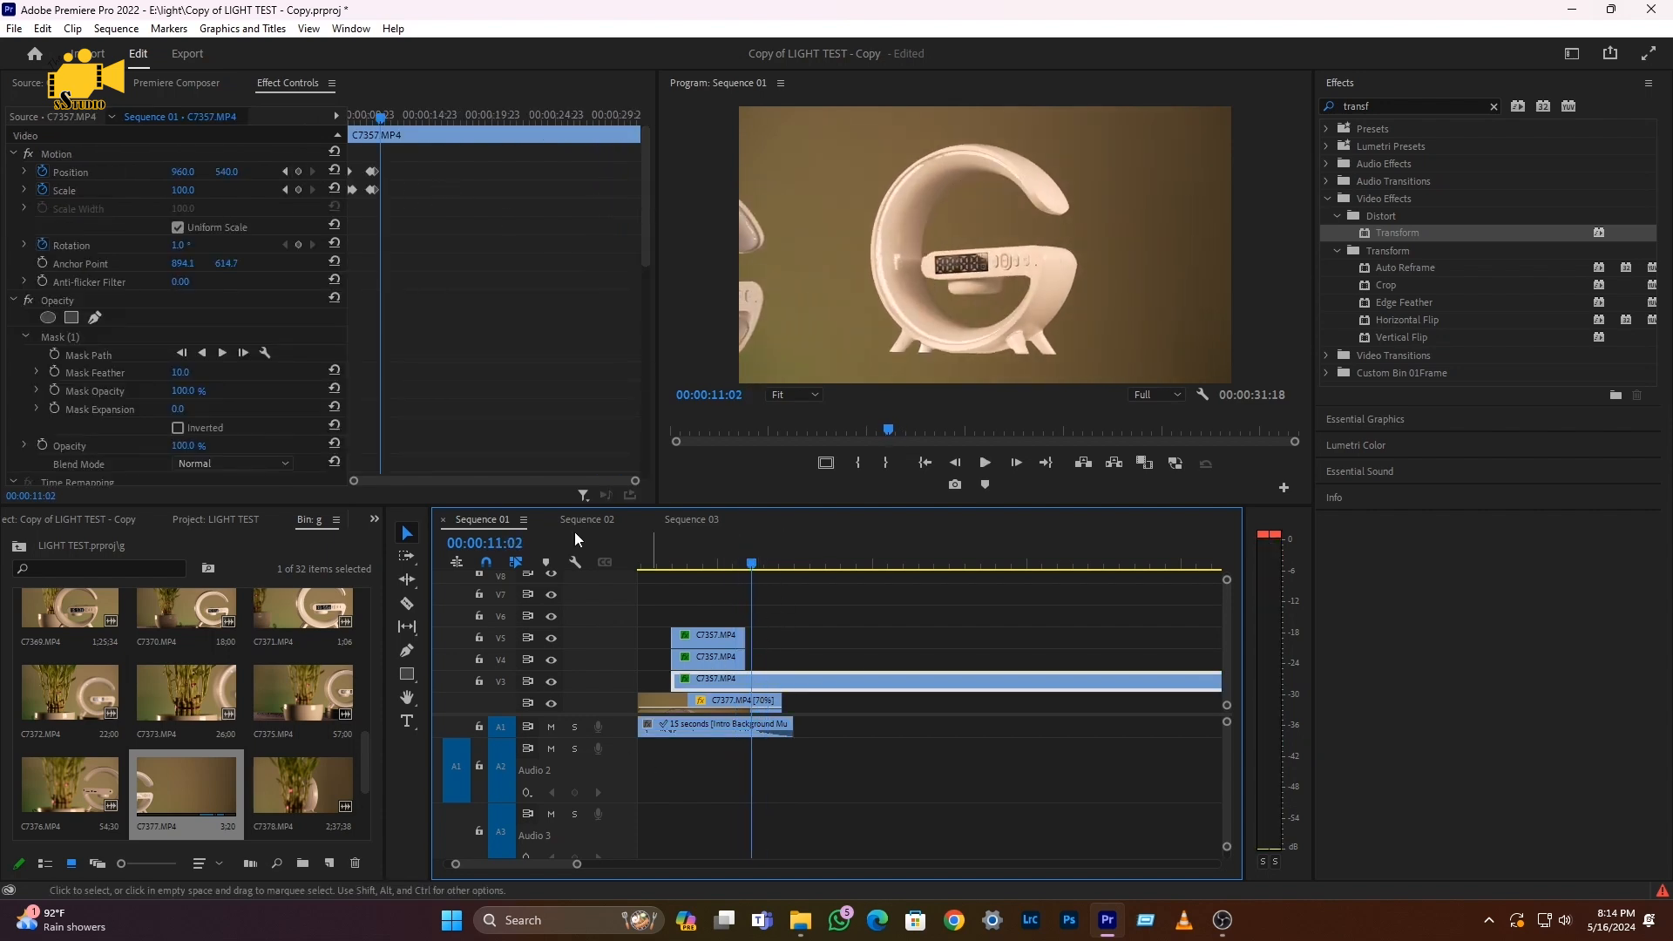
left_click(298, 171)
left_click(299, 190)
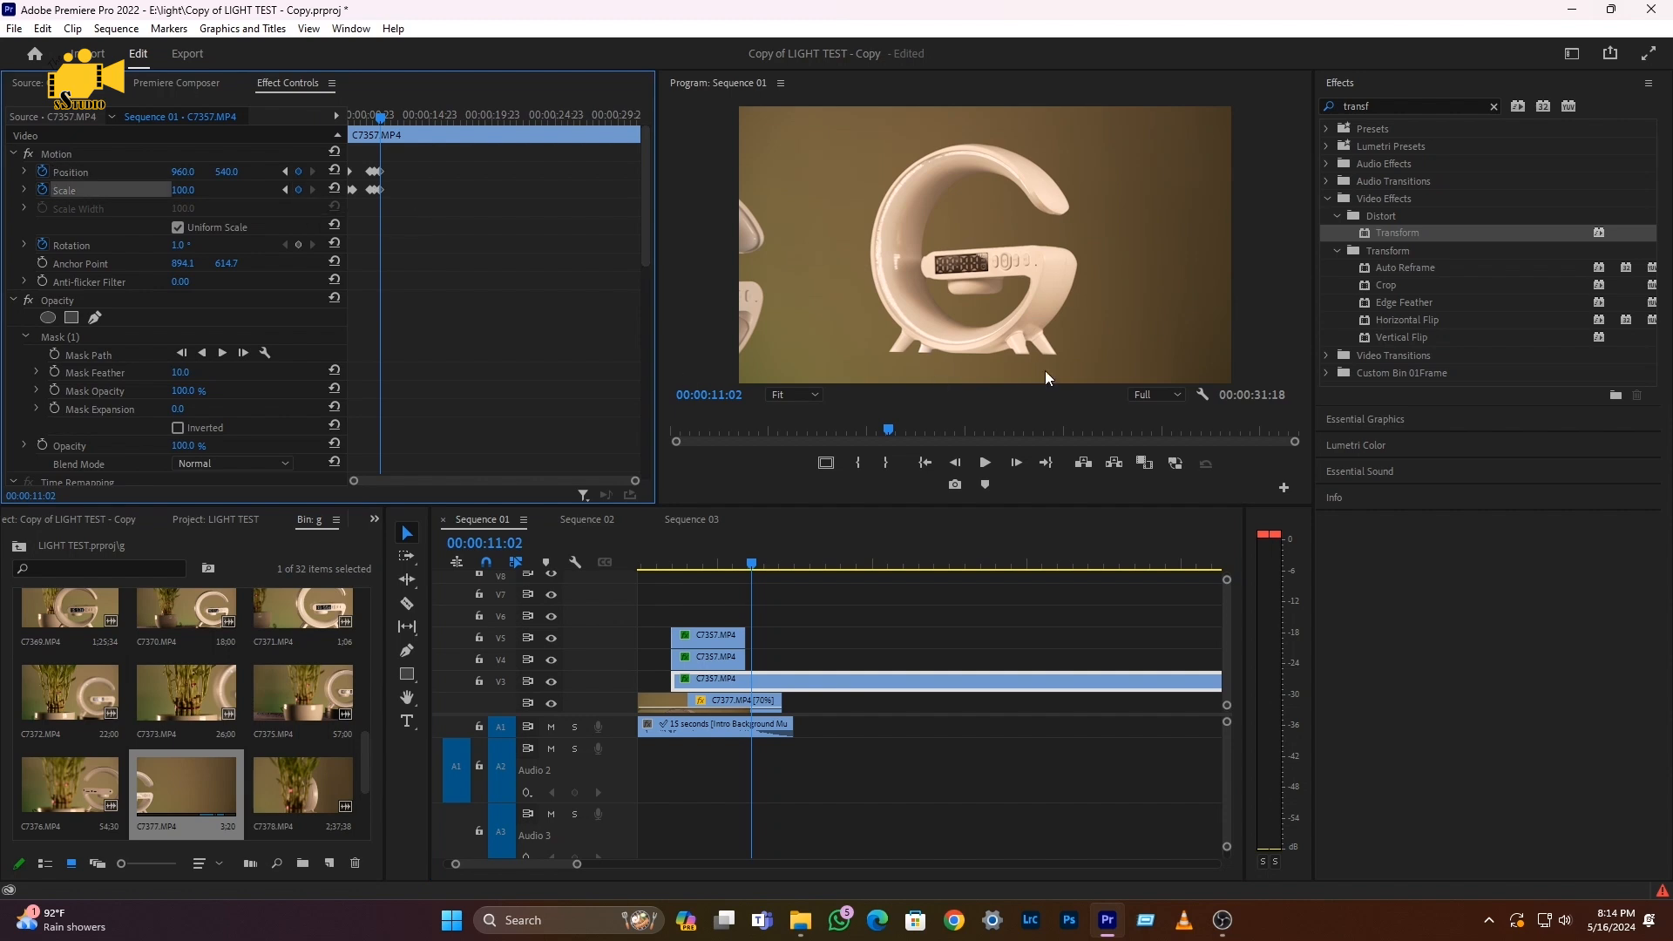
At 00:00:11:09, set the V3 clip's Motion Position to 530, 540 and play back the lamp's slide
key("space")
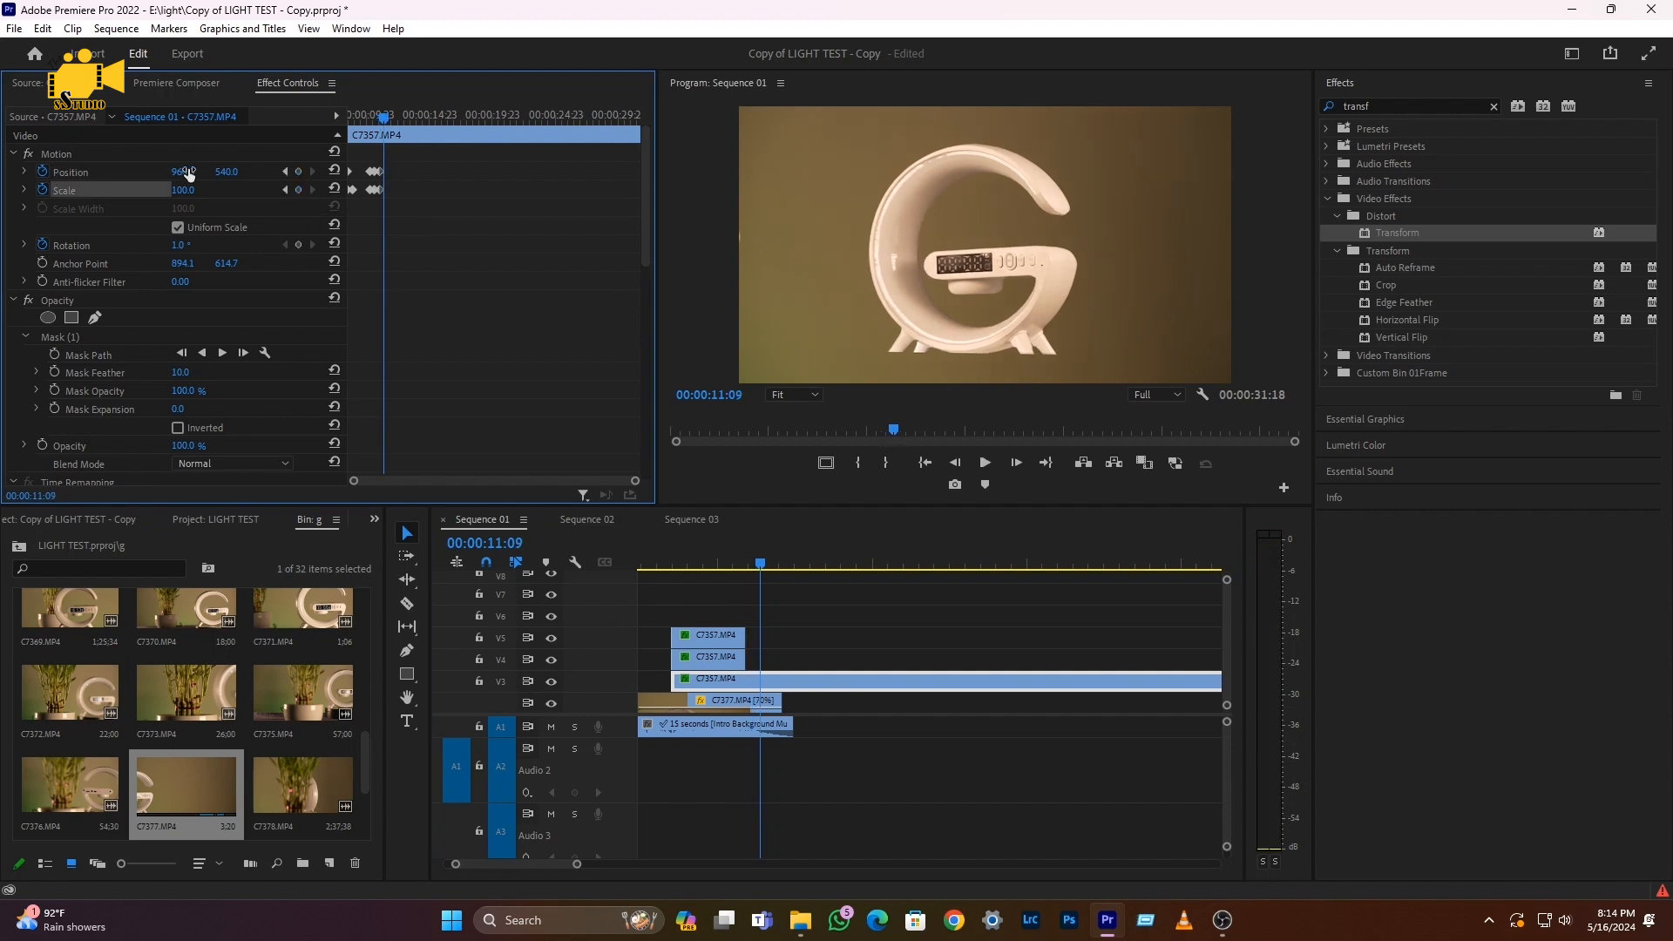
left_click_drag(183, 172, 74, 172)
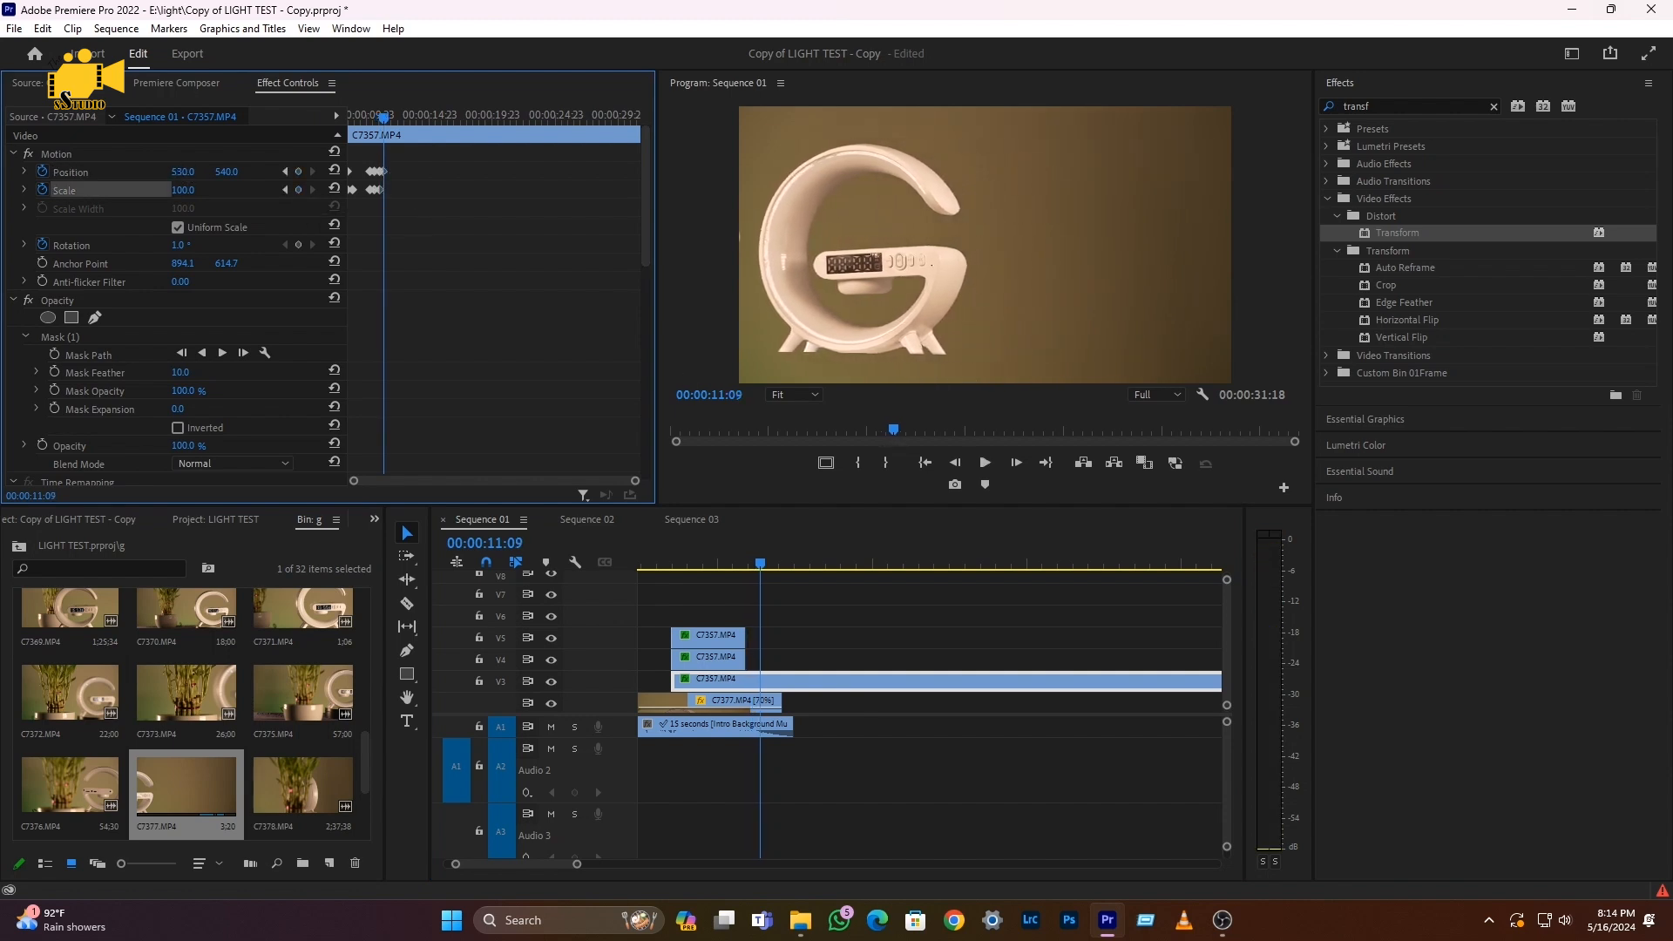
left_click(751, 558)
key("space")
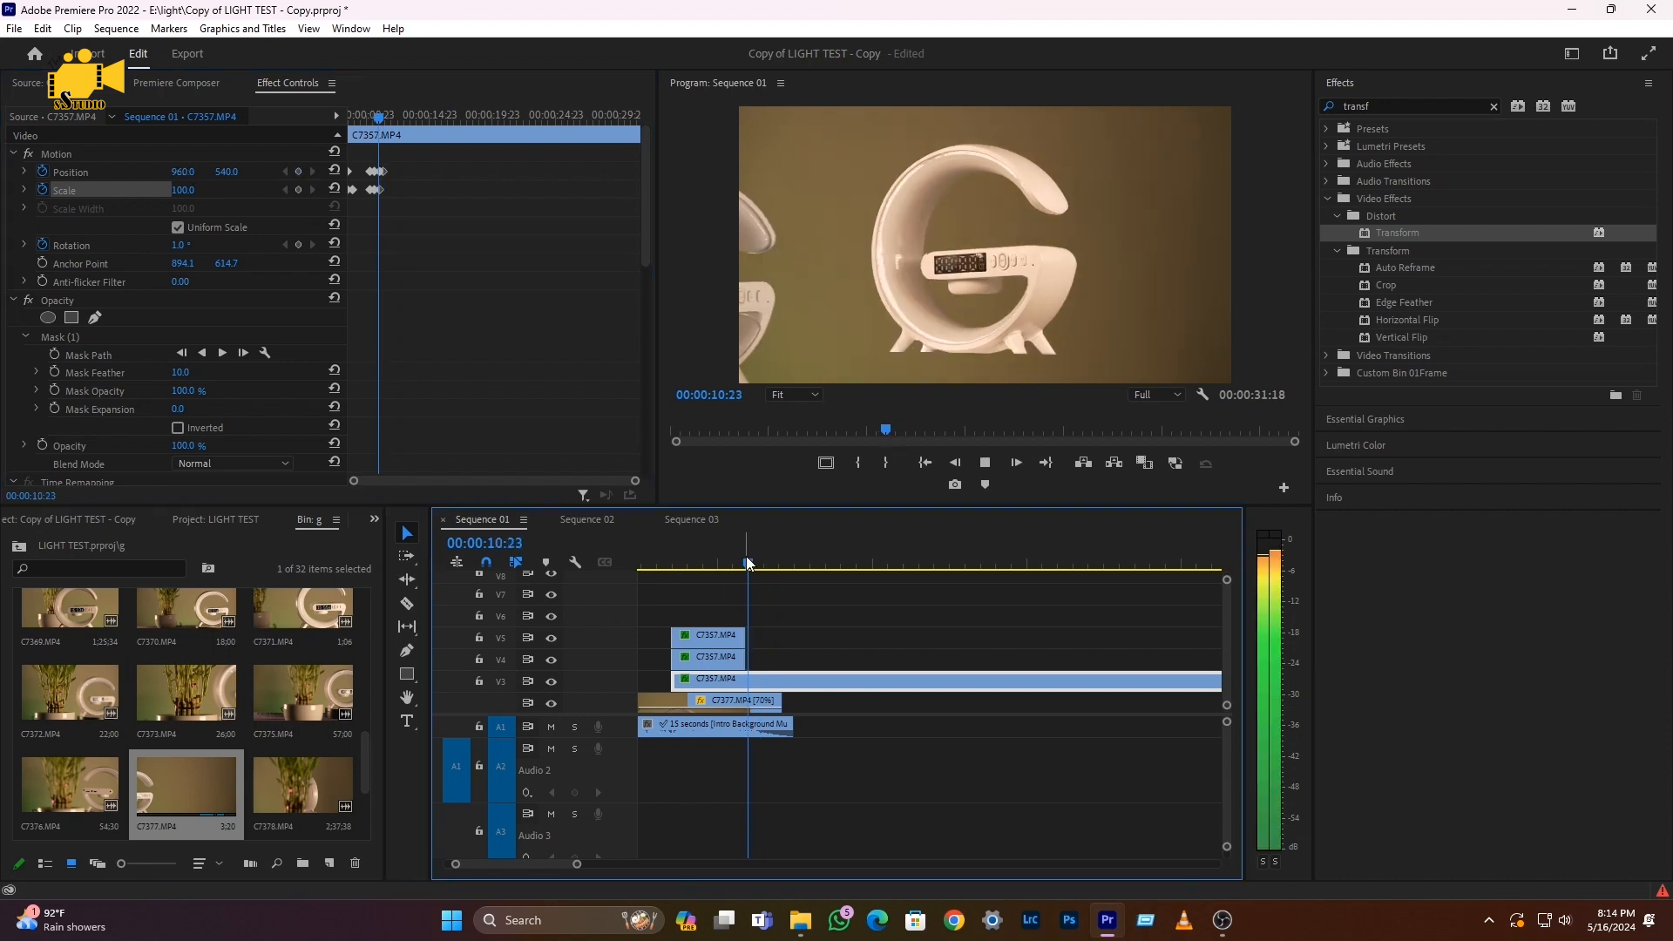
left_click(751, 556)
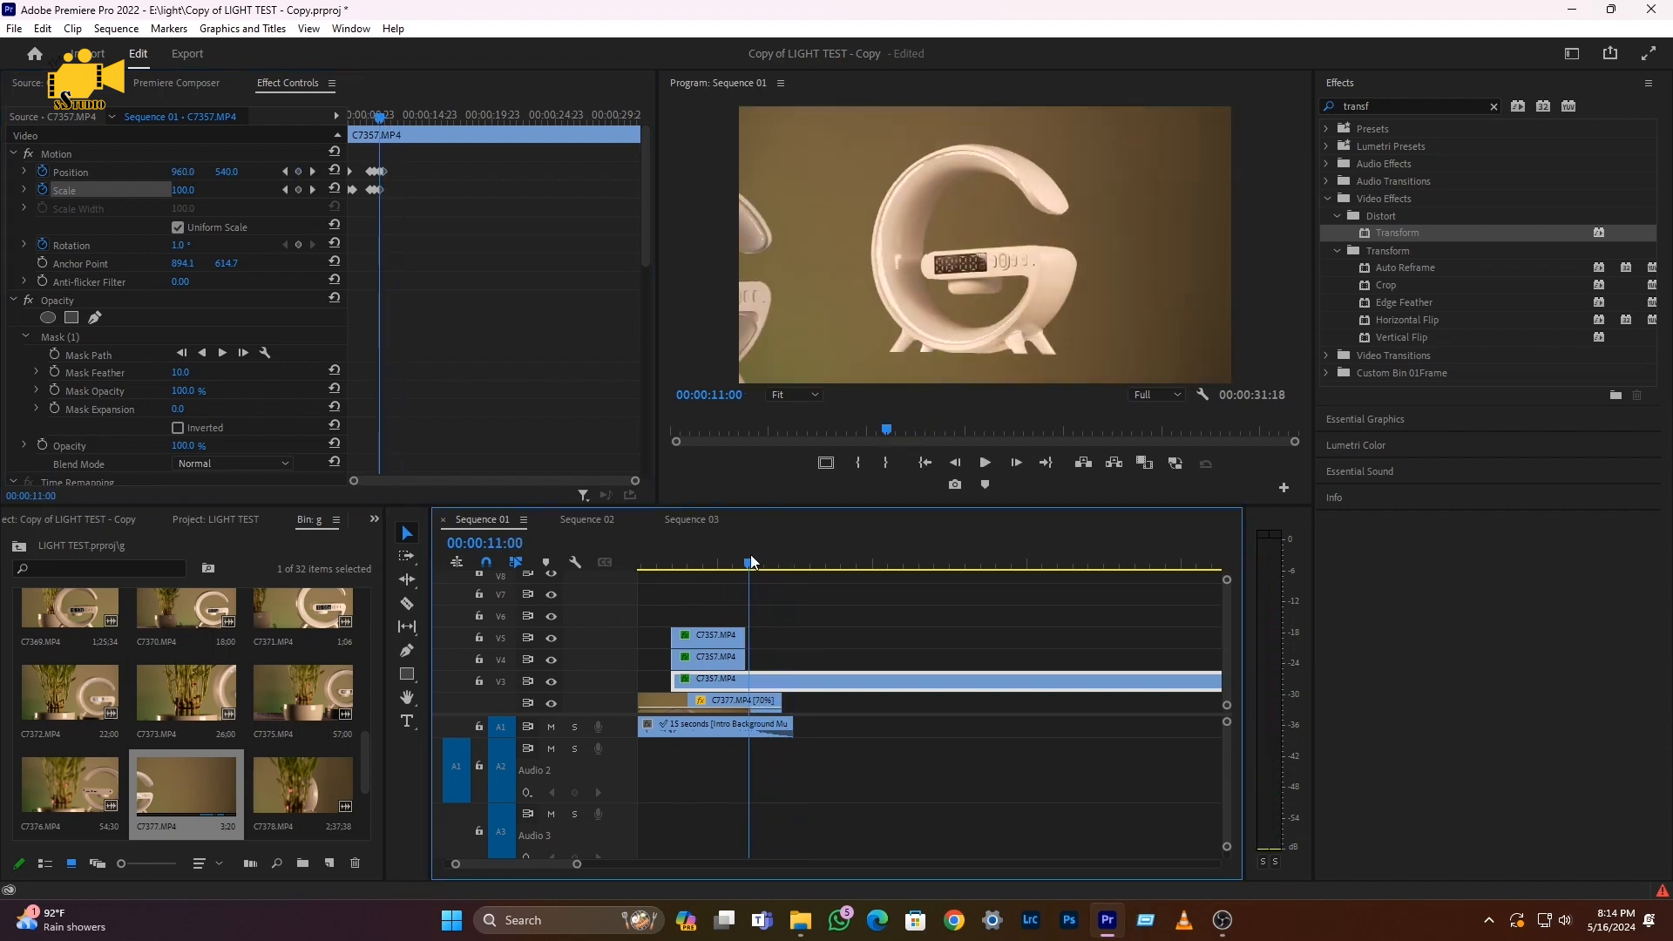
key("space")
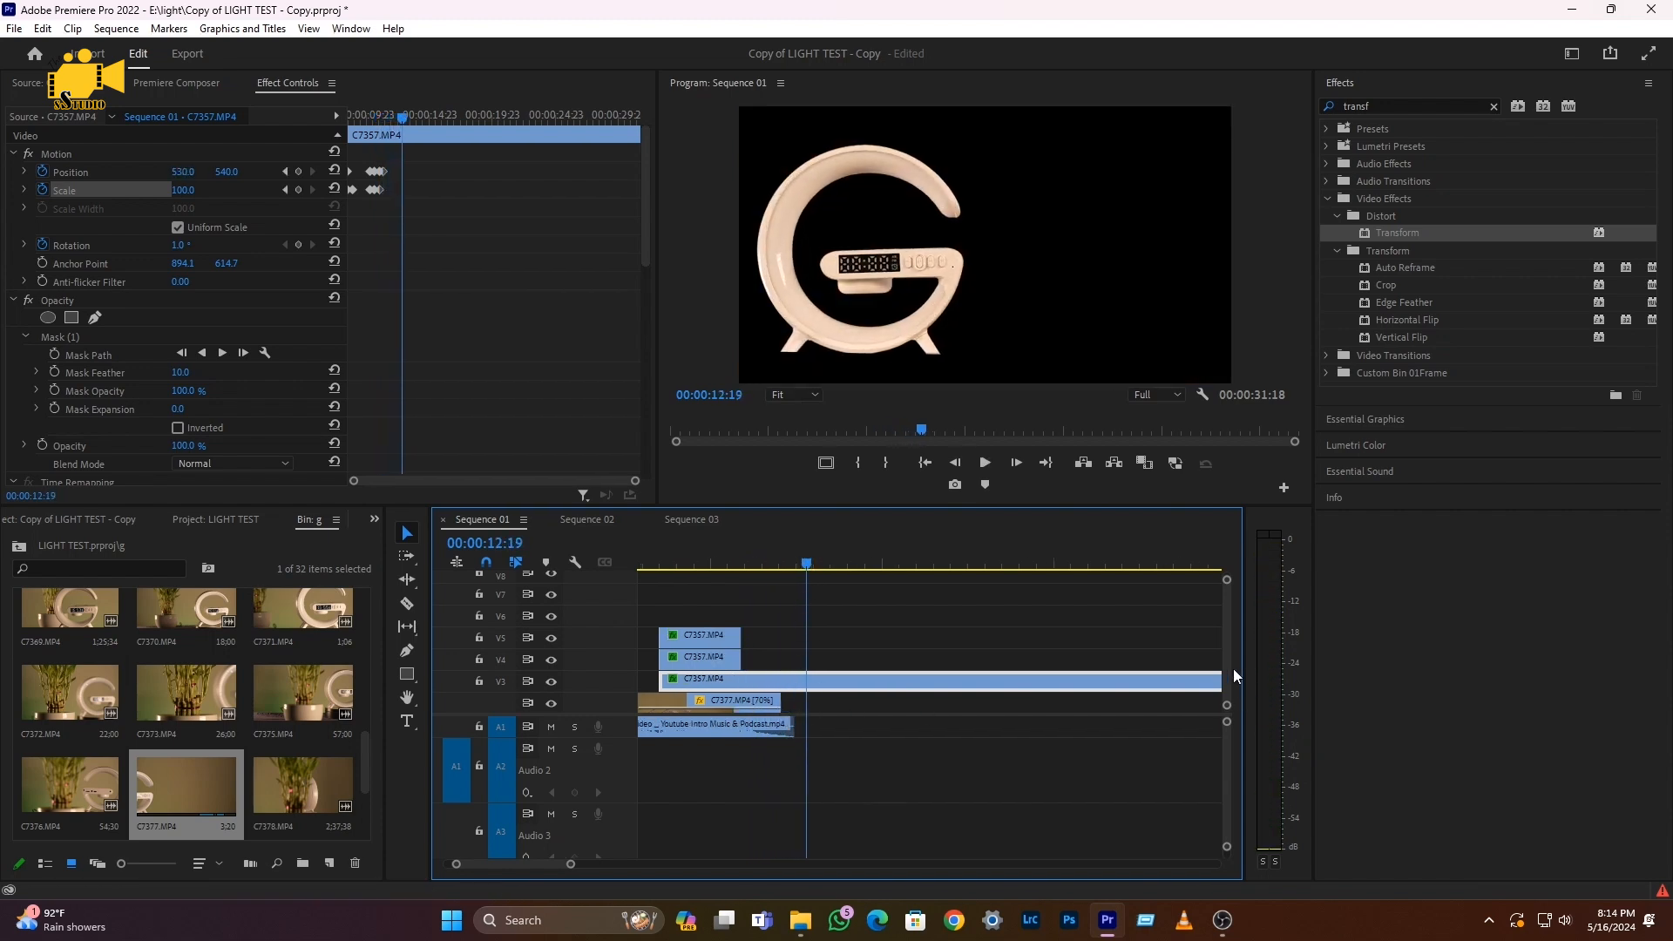
Extend the end of the C7377.MP4 background clip on V2 beyond 00:00:12:19 to fill the black gap
scroll(1229, 697, "down", 3)
left_click(802, 664)
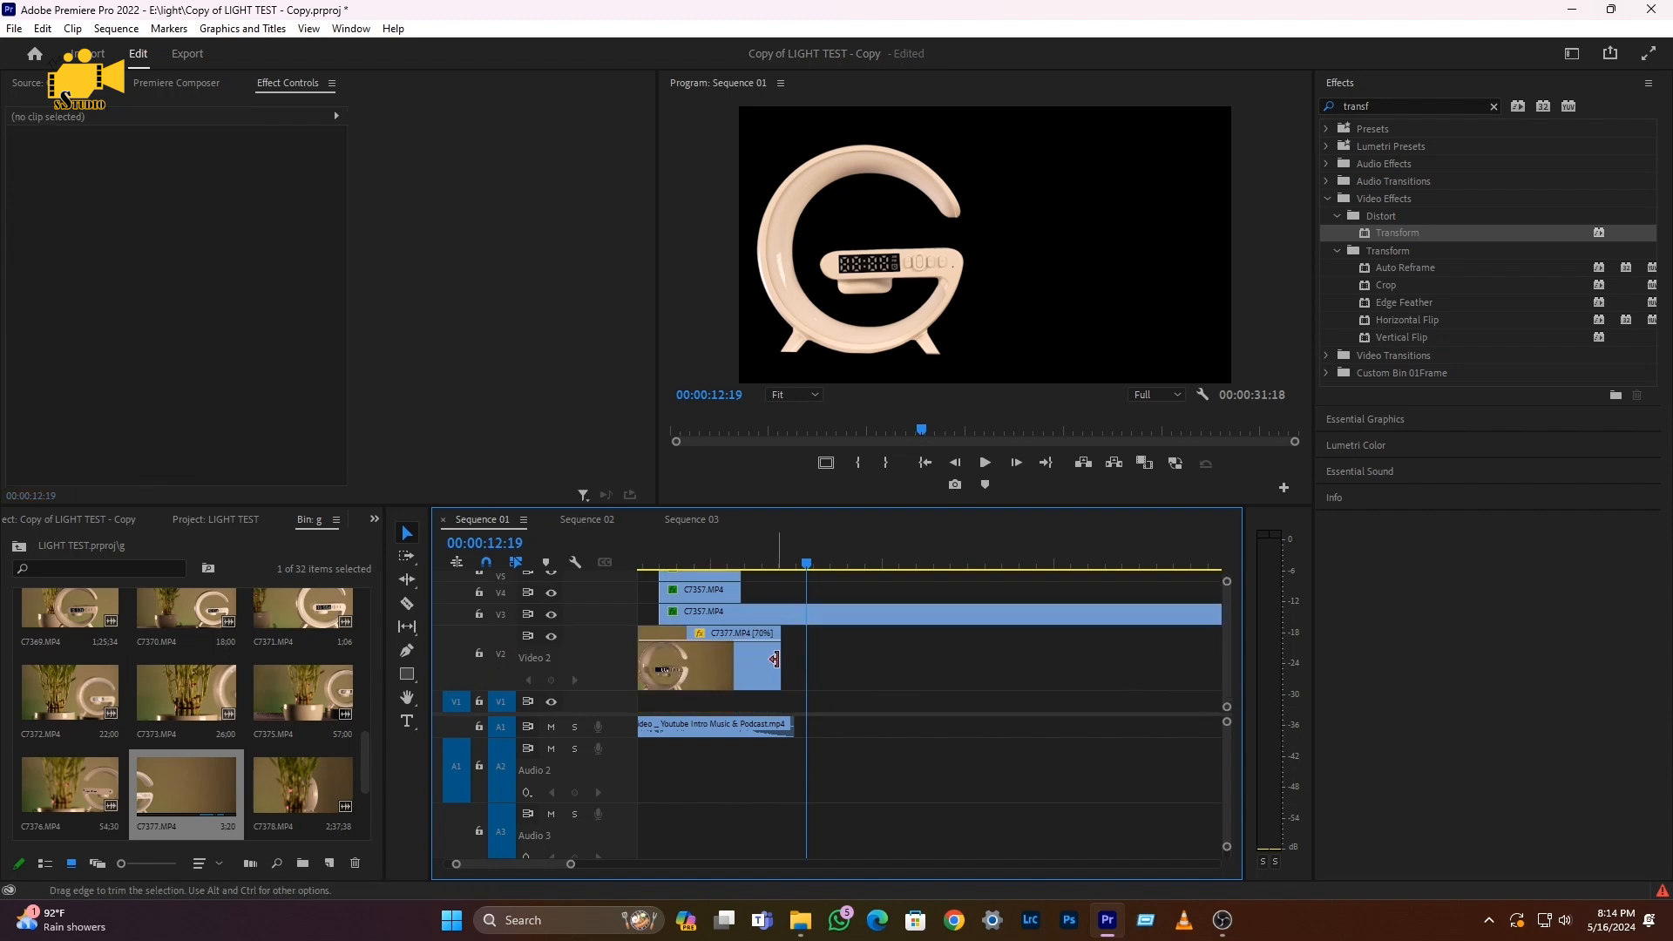
left_click_drag(780, 658, 871, 653)
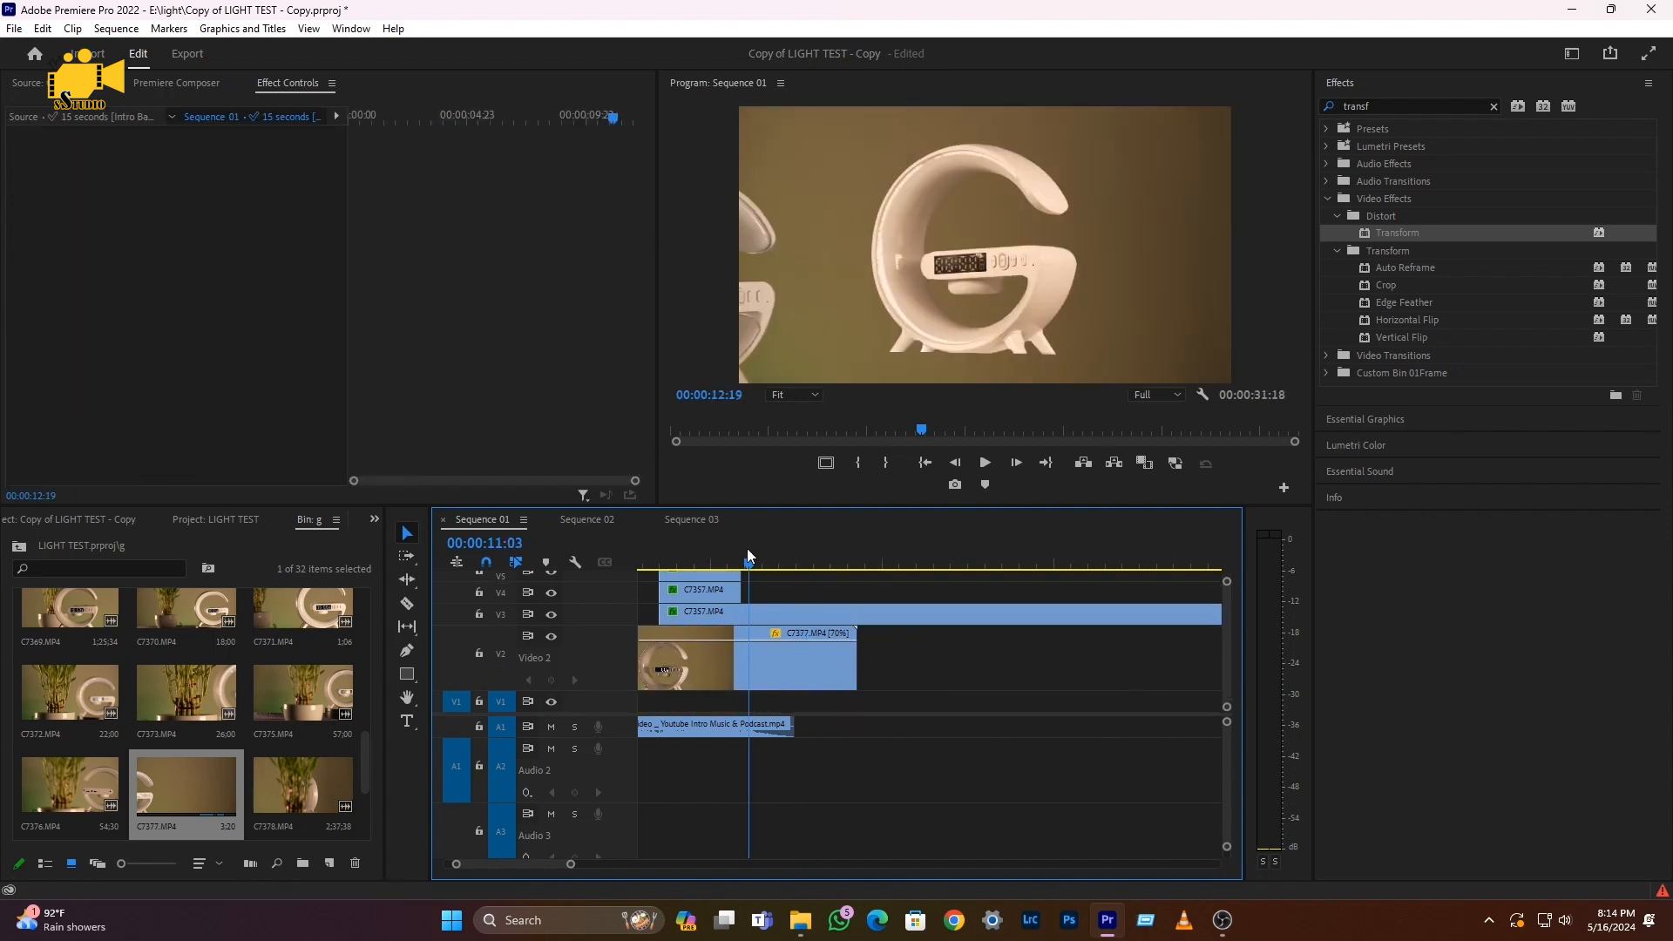
Replay the slide, cut the V2 and V3 clips together at about 00:00:13:09 and delete everything after the cut
left_click(742, 551)
key("space")
key("space")
key("c")
left_click(830, 676, "shift")
key("v")
left_click_drag(880, 680, 838, 600)
key("Delete")
Apply Ease Out temporal interpolation to the V3 clip's Position and Scale keyframes at 00:00:11:02
left_click(768, 562)
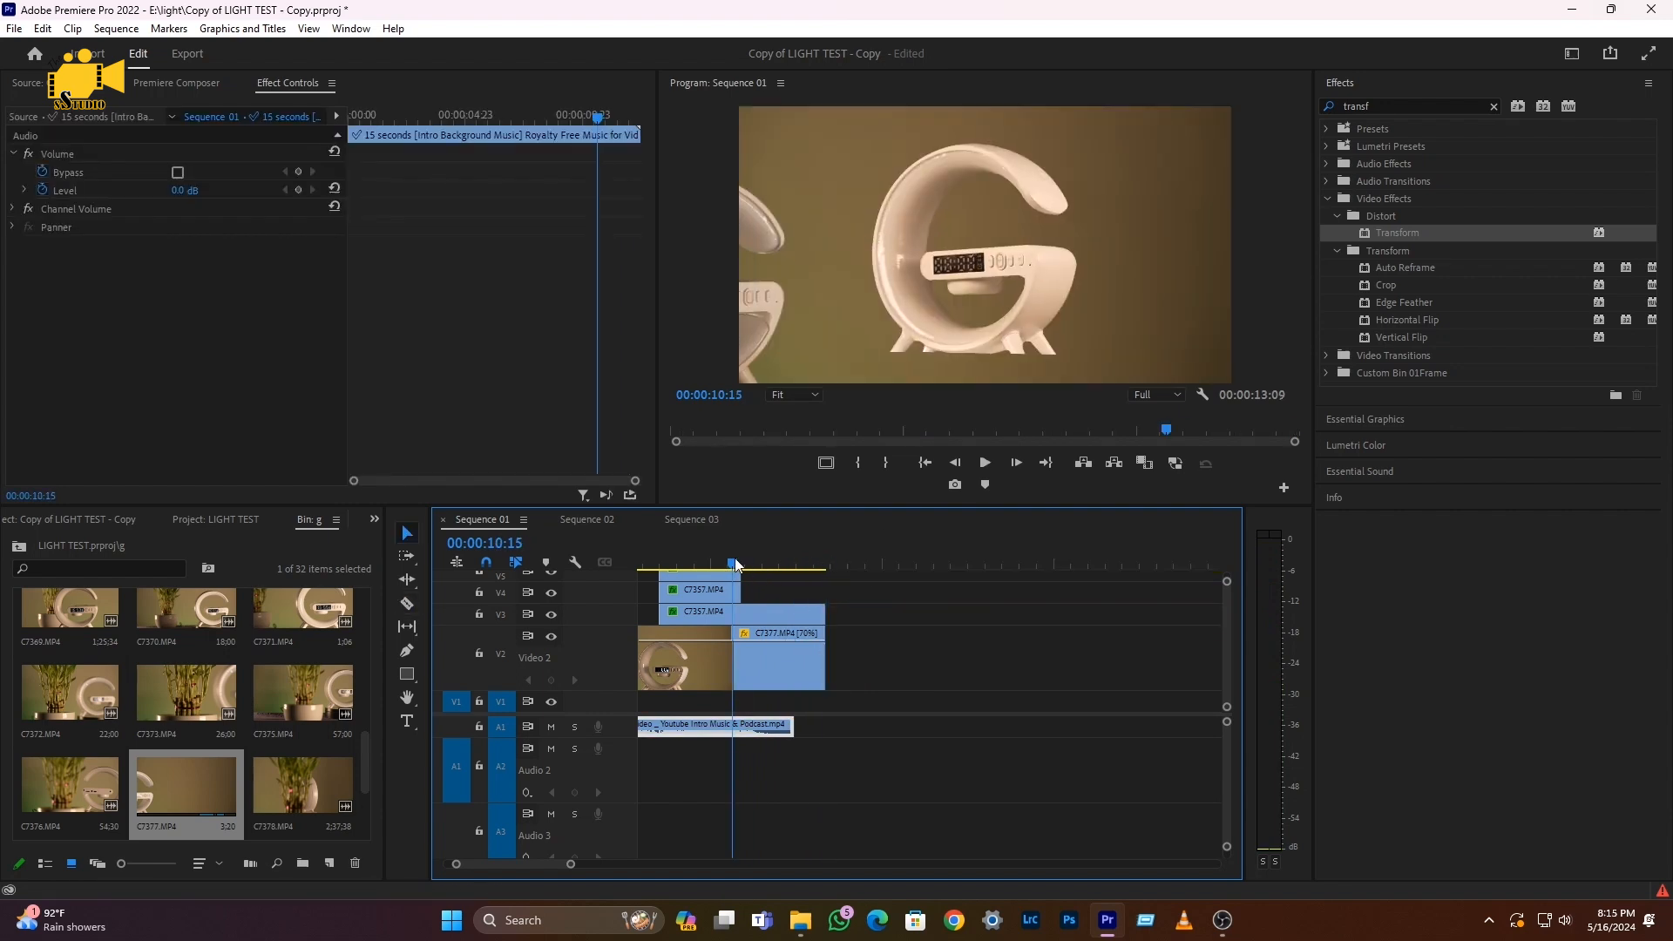
left_click(784, 615)
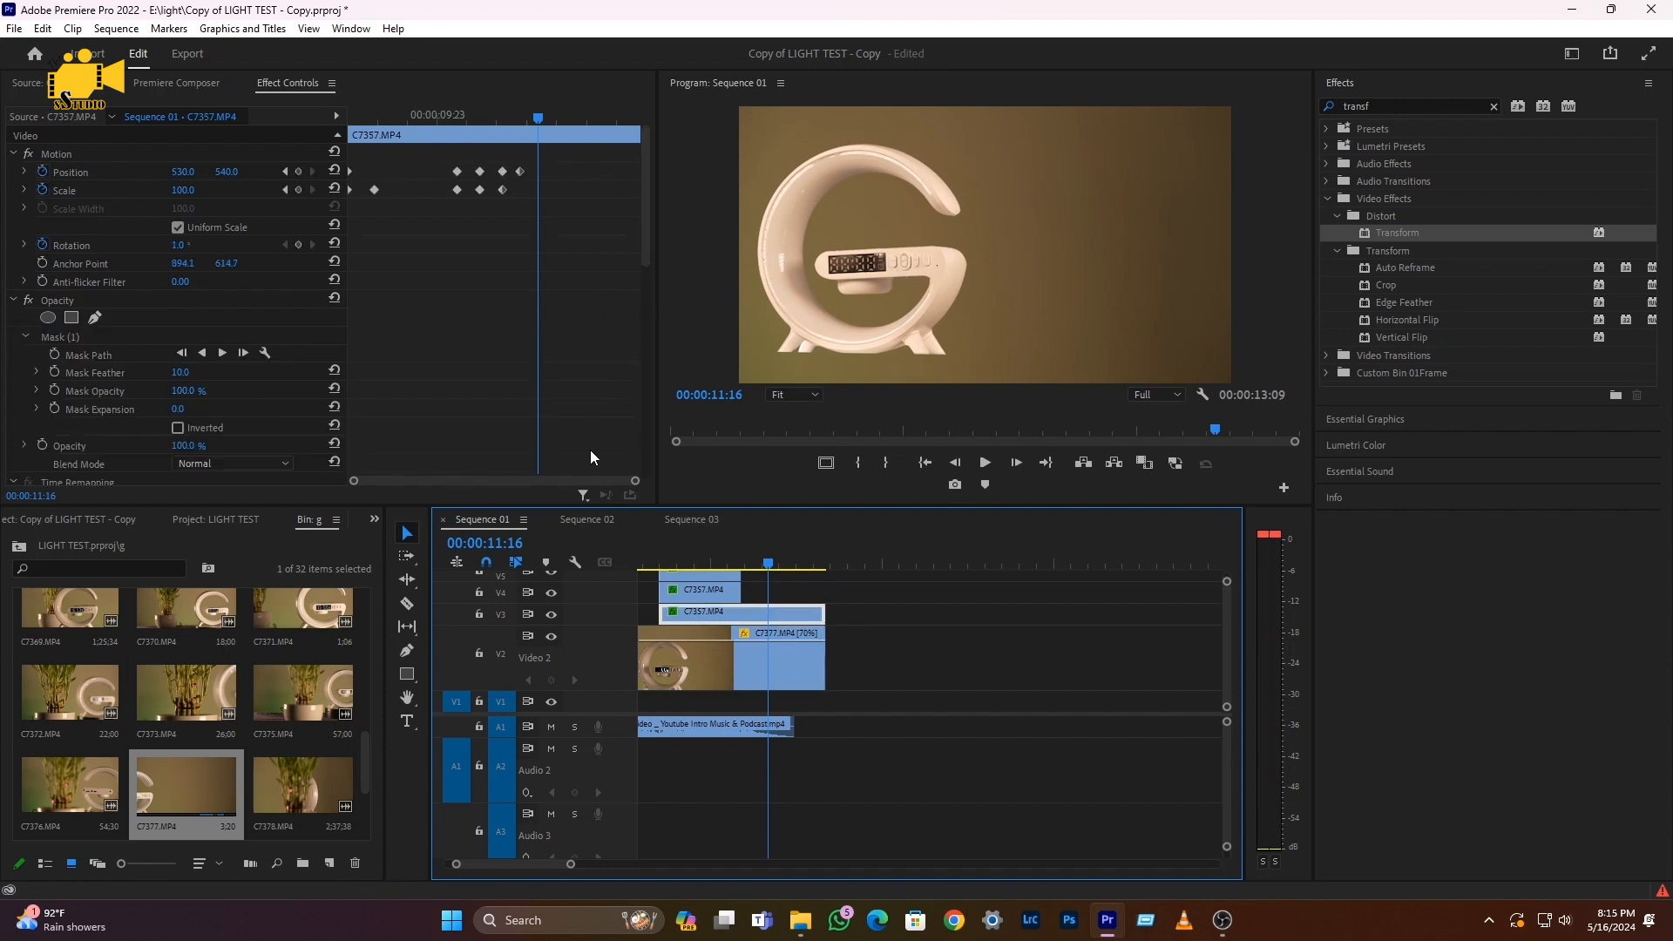
left_click_drag(497, 159, 511, 226)
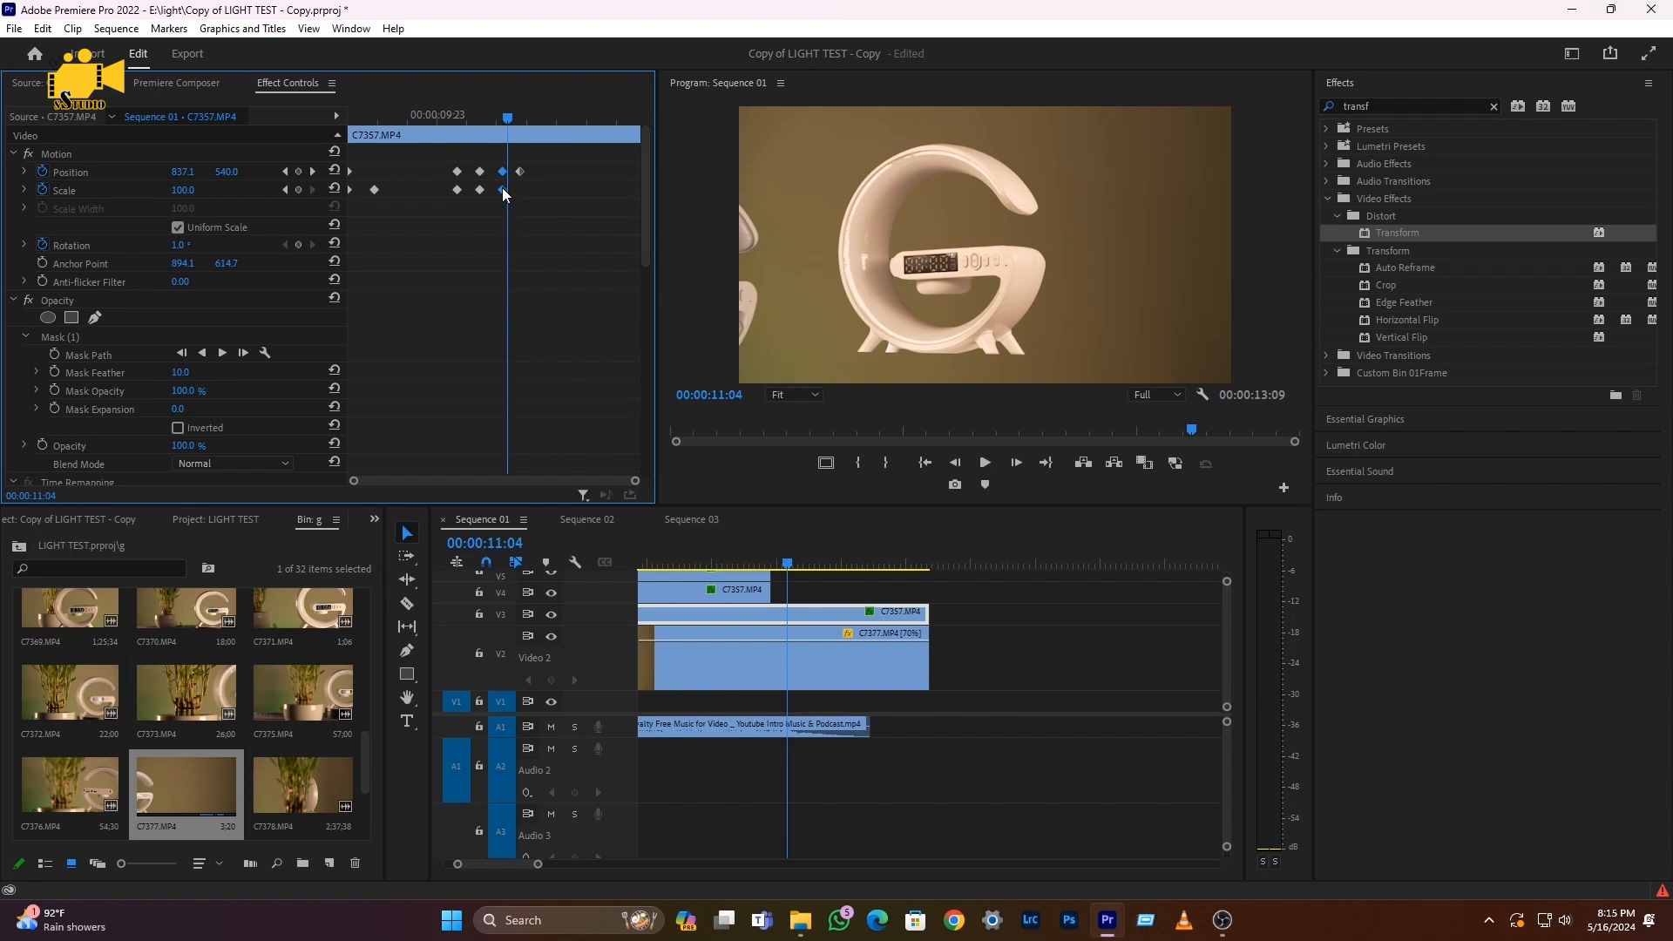
right_click(503, 189)
mouse_move(599, 346)
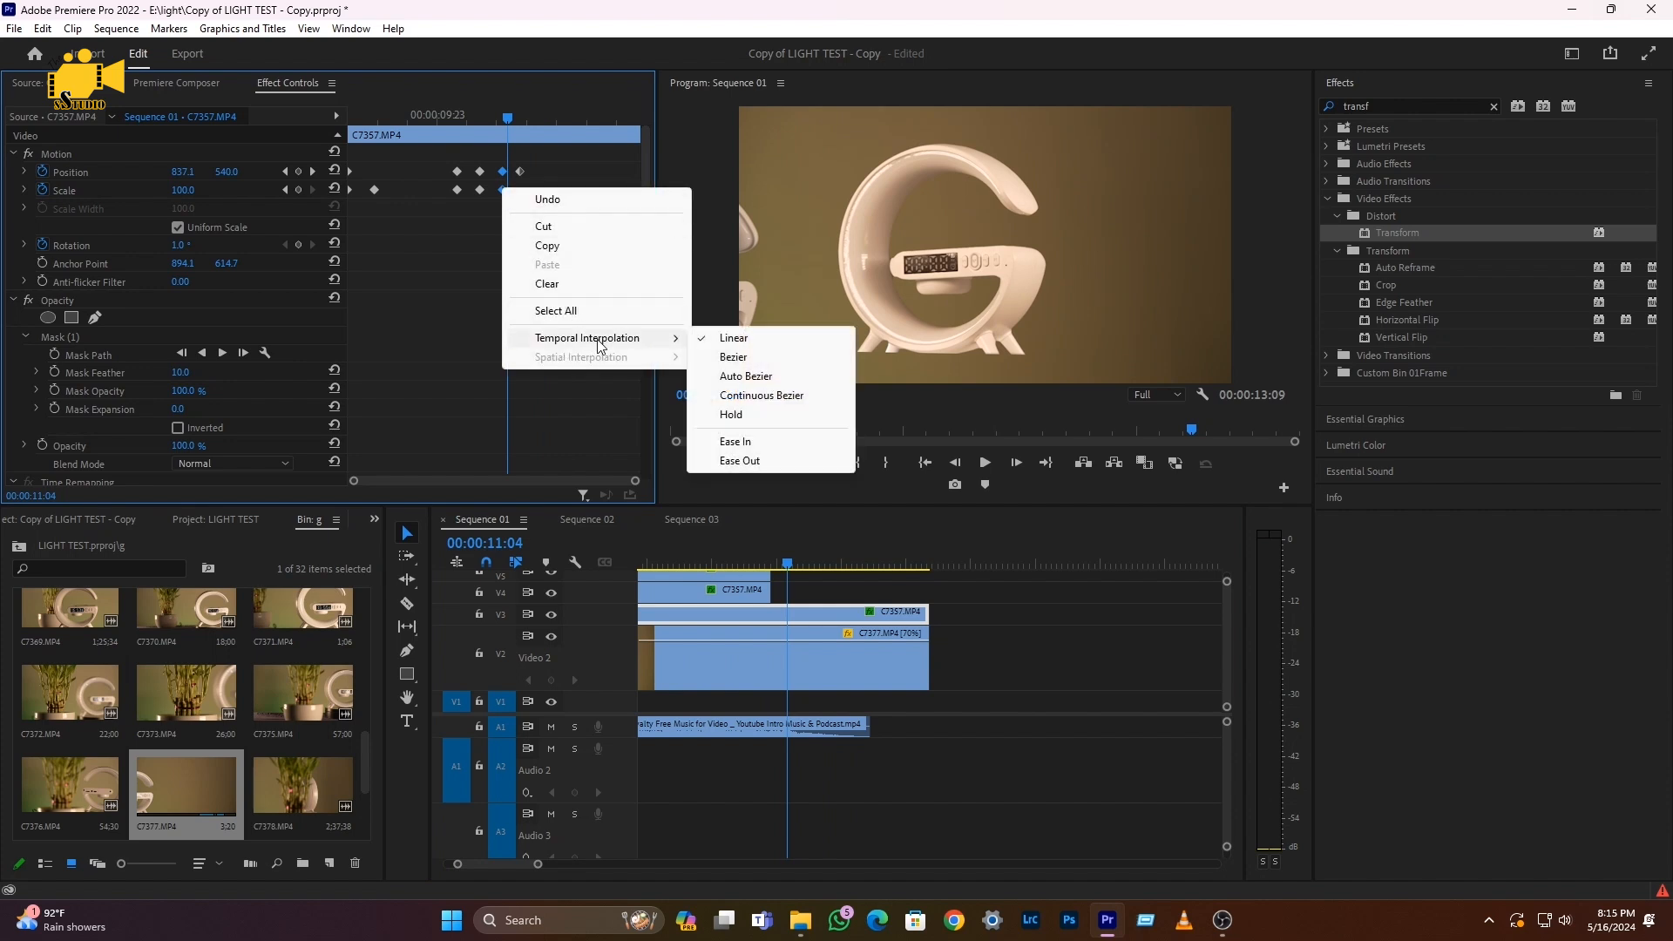
left_click(732, 461)
Apply Ease In temporal interpolation to the V3 clip's last Position keyframe at 00:00:11:09
right_click(520, 172)
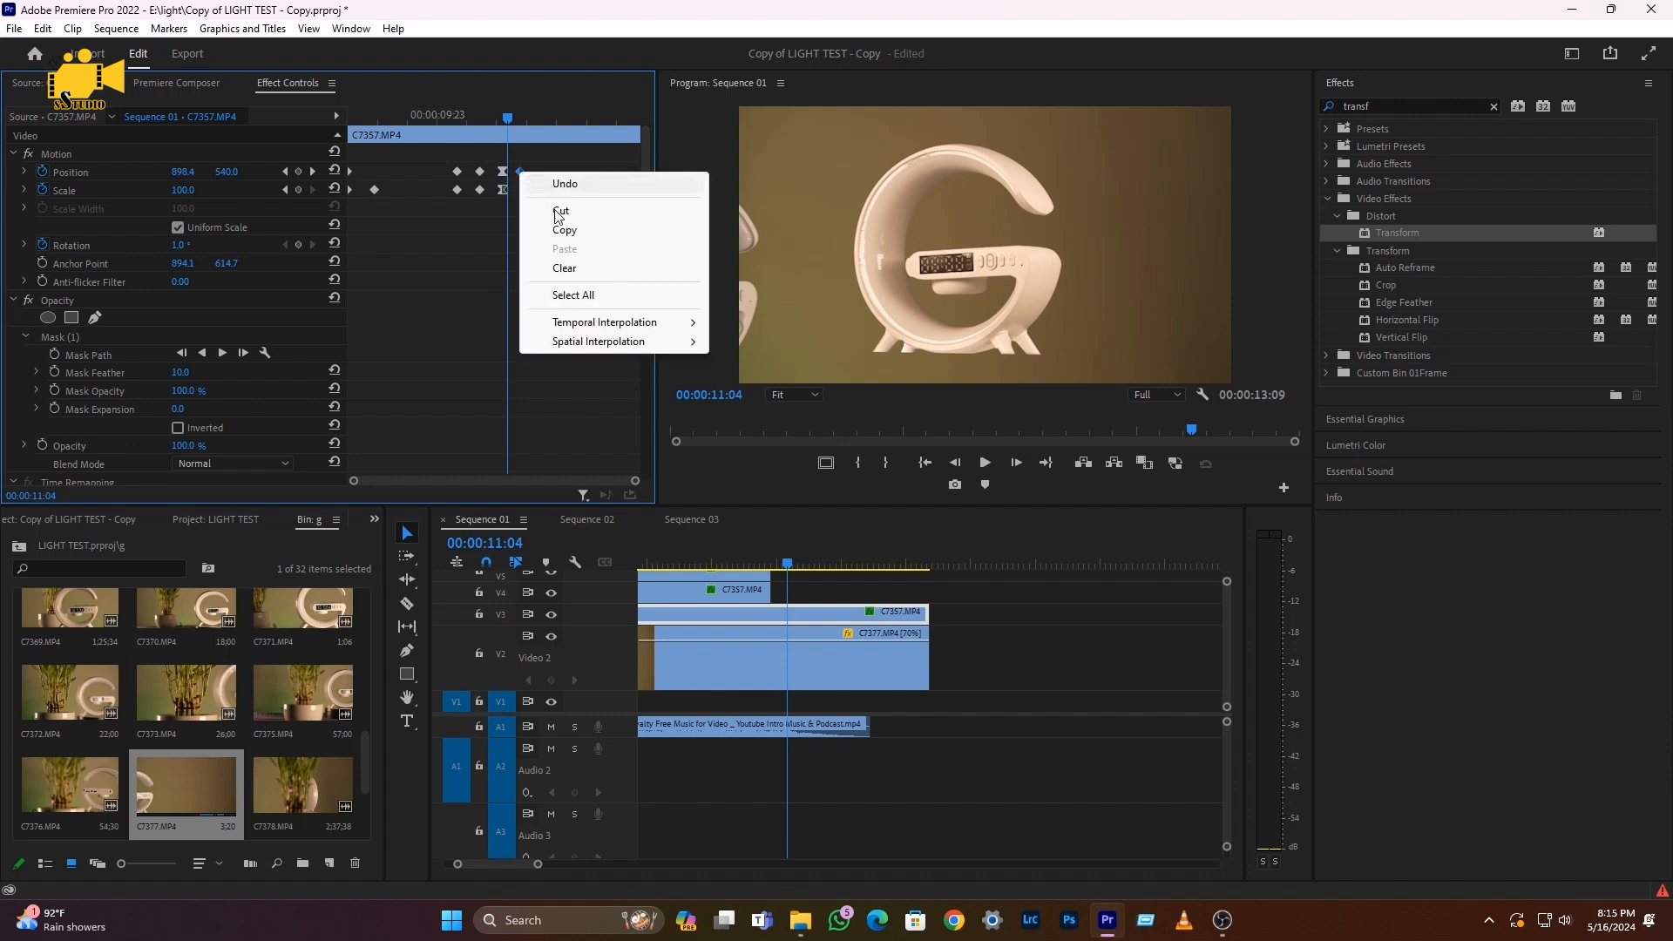
mouse_move(677, 331)
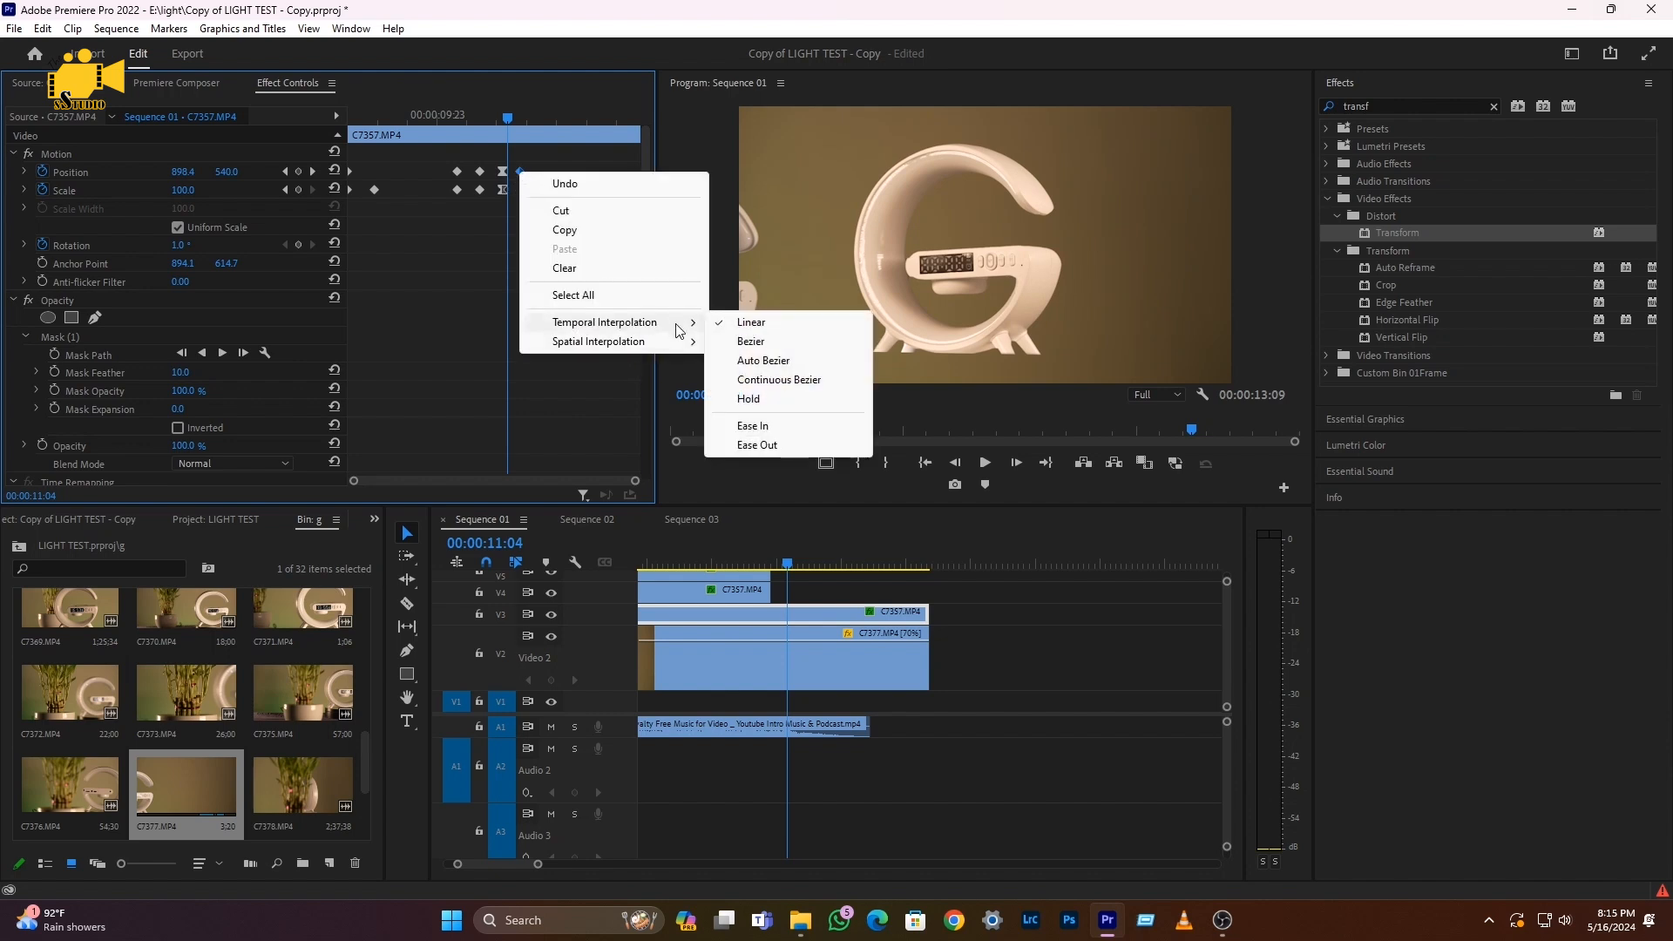
left_click(755, 431)
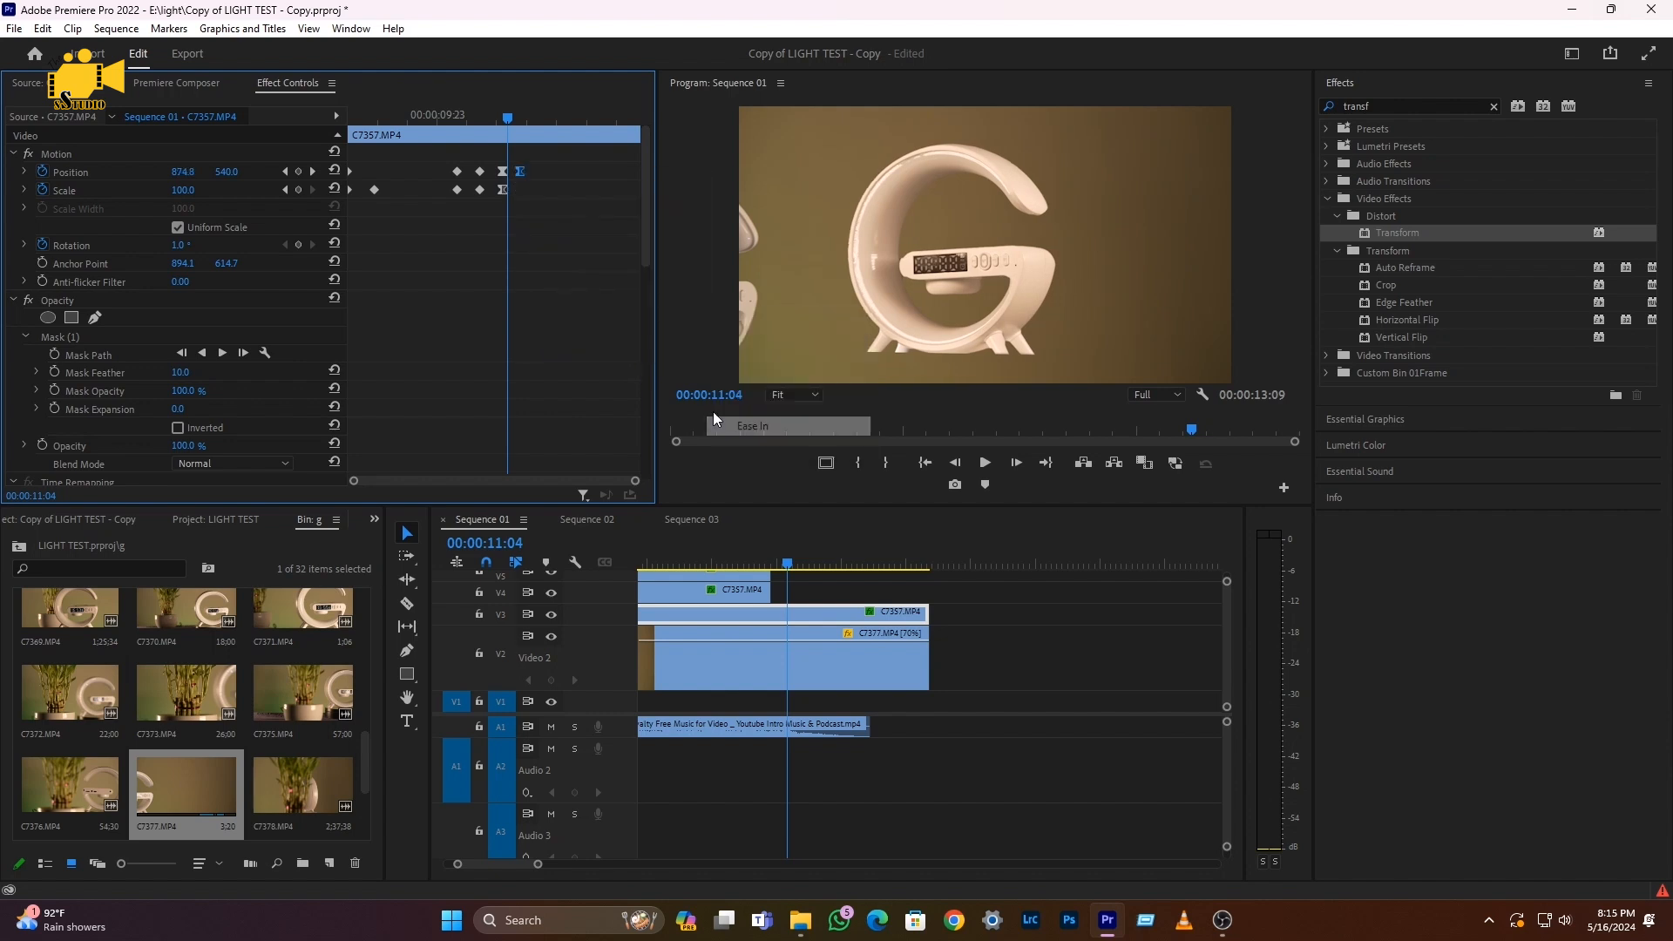
Replay the eased lamp slide on the V3 clip around 00:00:11:02
left_click_drag(516, 122, 488, 117)
key("space")
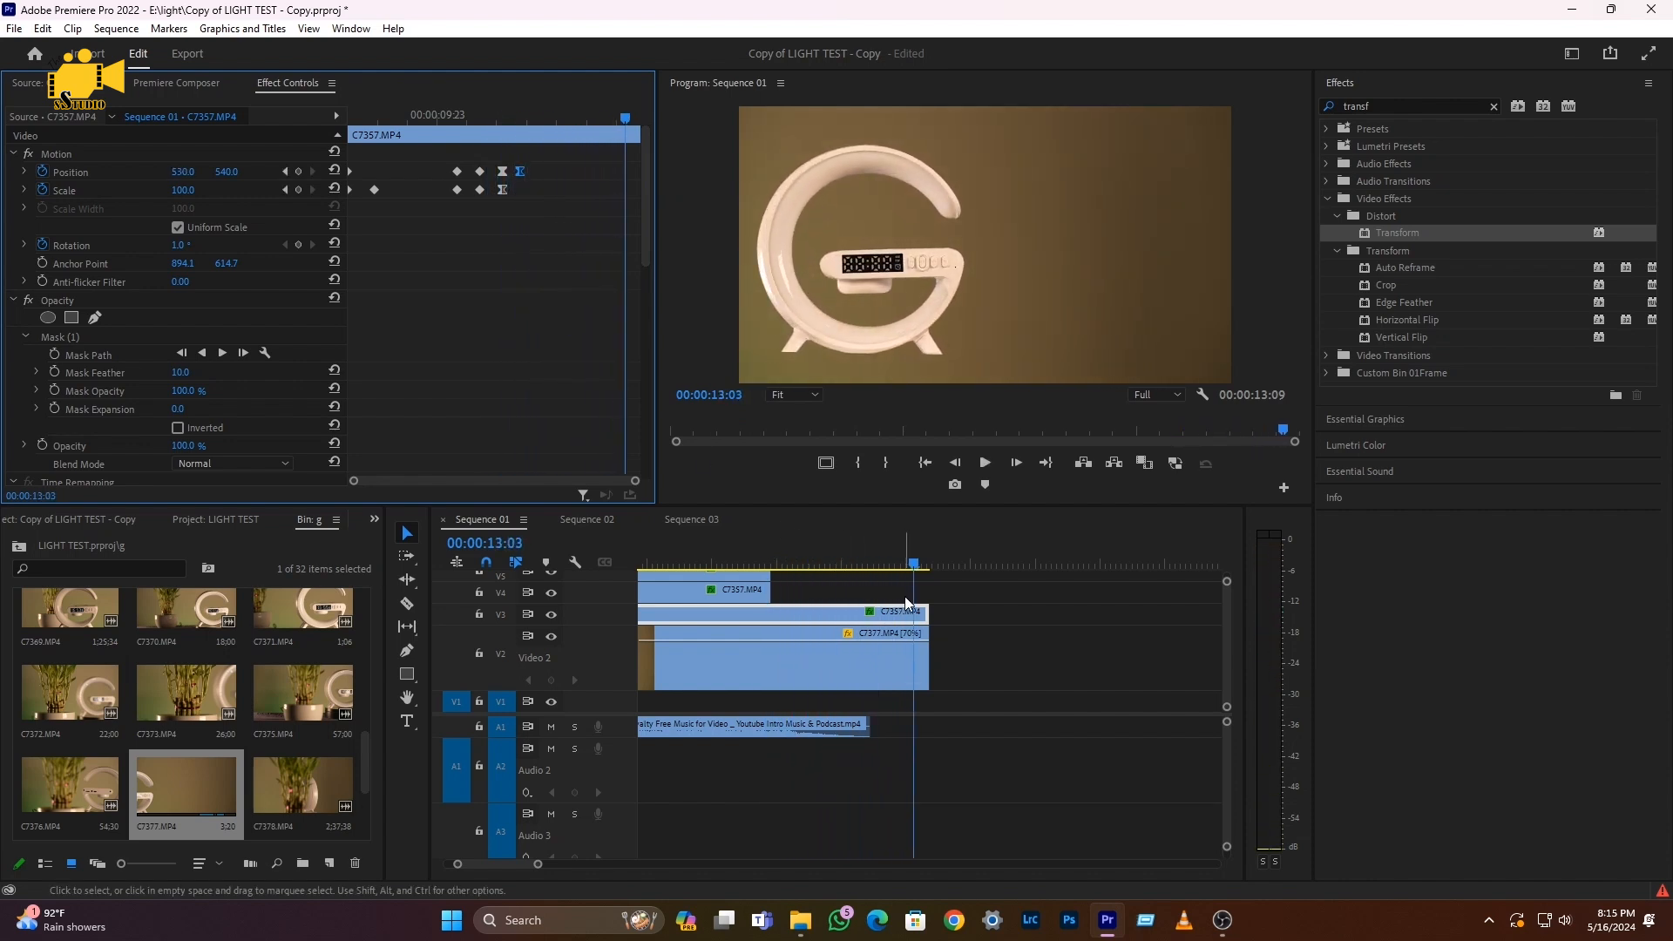
left_click(893, 565)
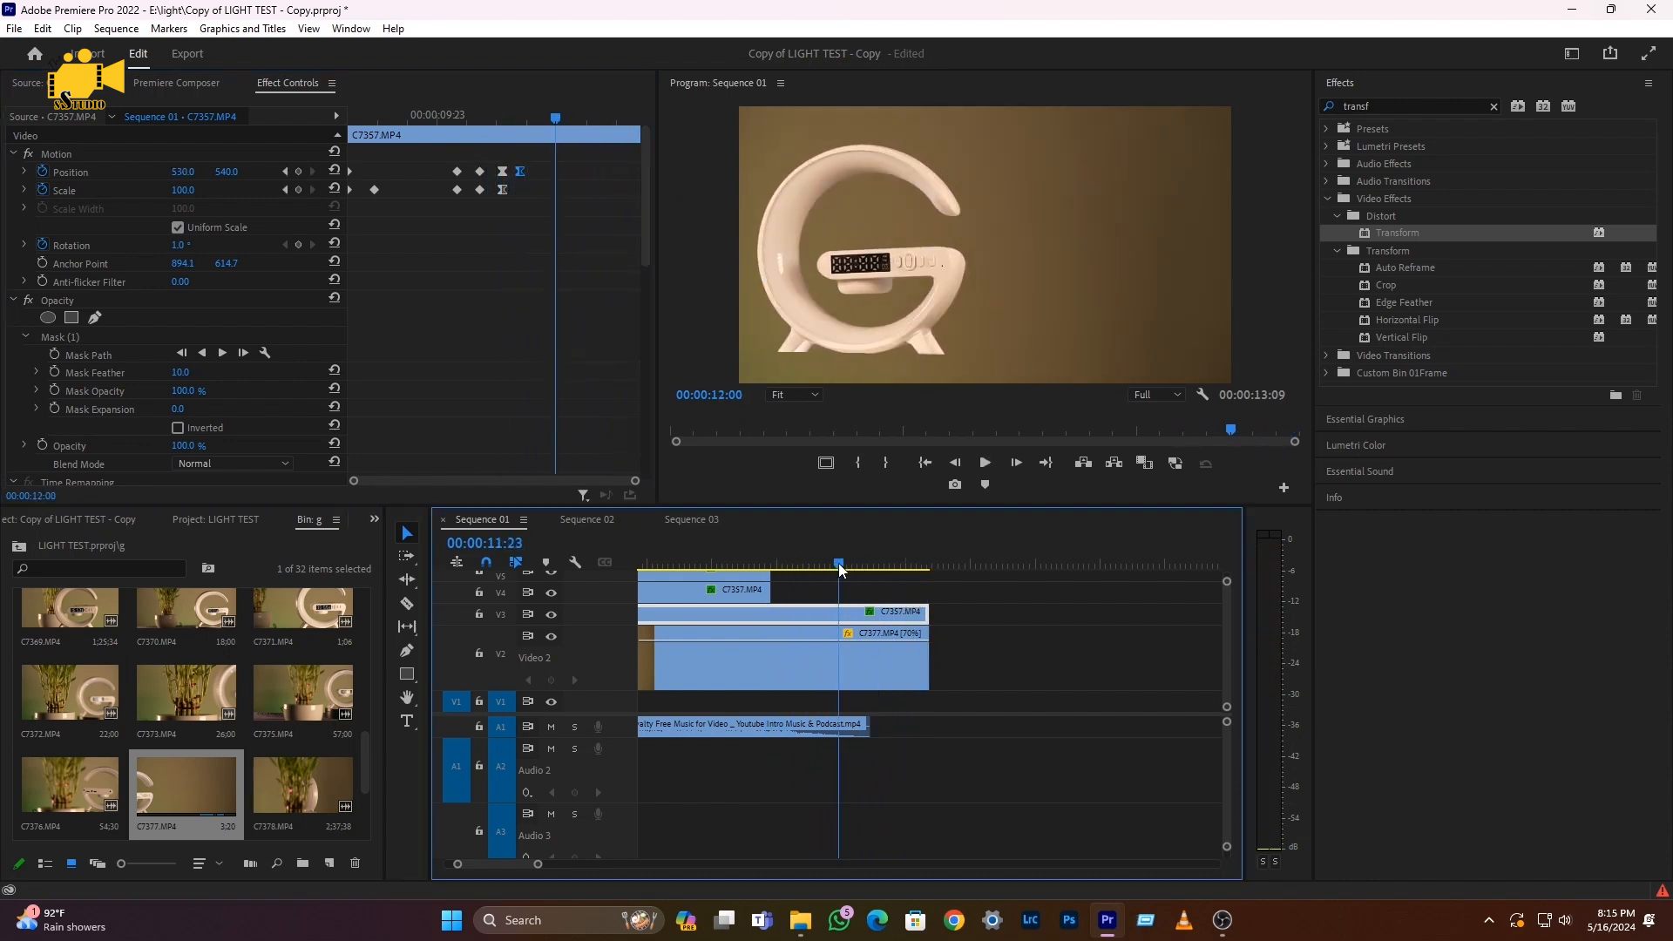
Look through the favourite motion graphics templates in Essential Graphics for a suitable title
left_click(1346, 423)
scroll(1508, 514, "down", 3)
scroll(1540, 527, "up", 3)
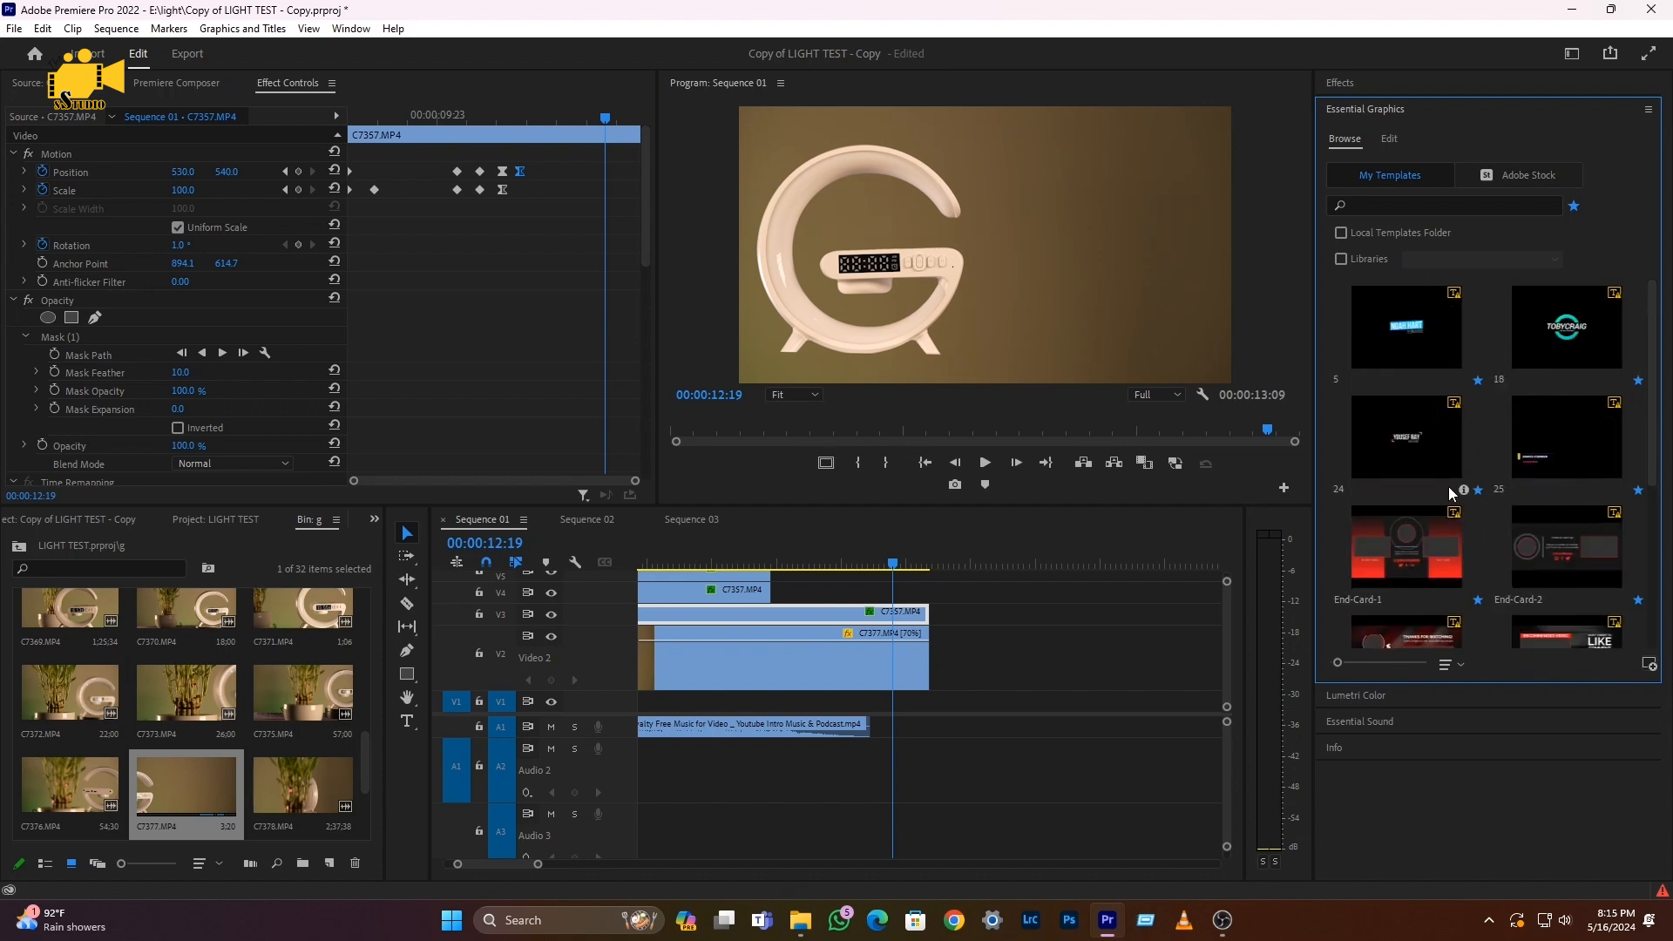
scroll(1489, 474, "down", 3)
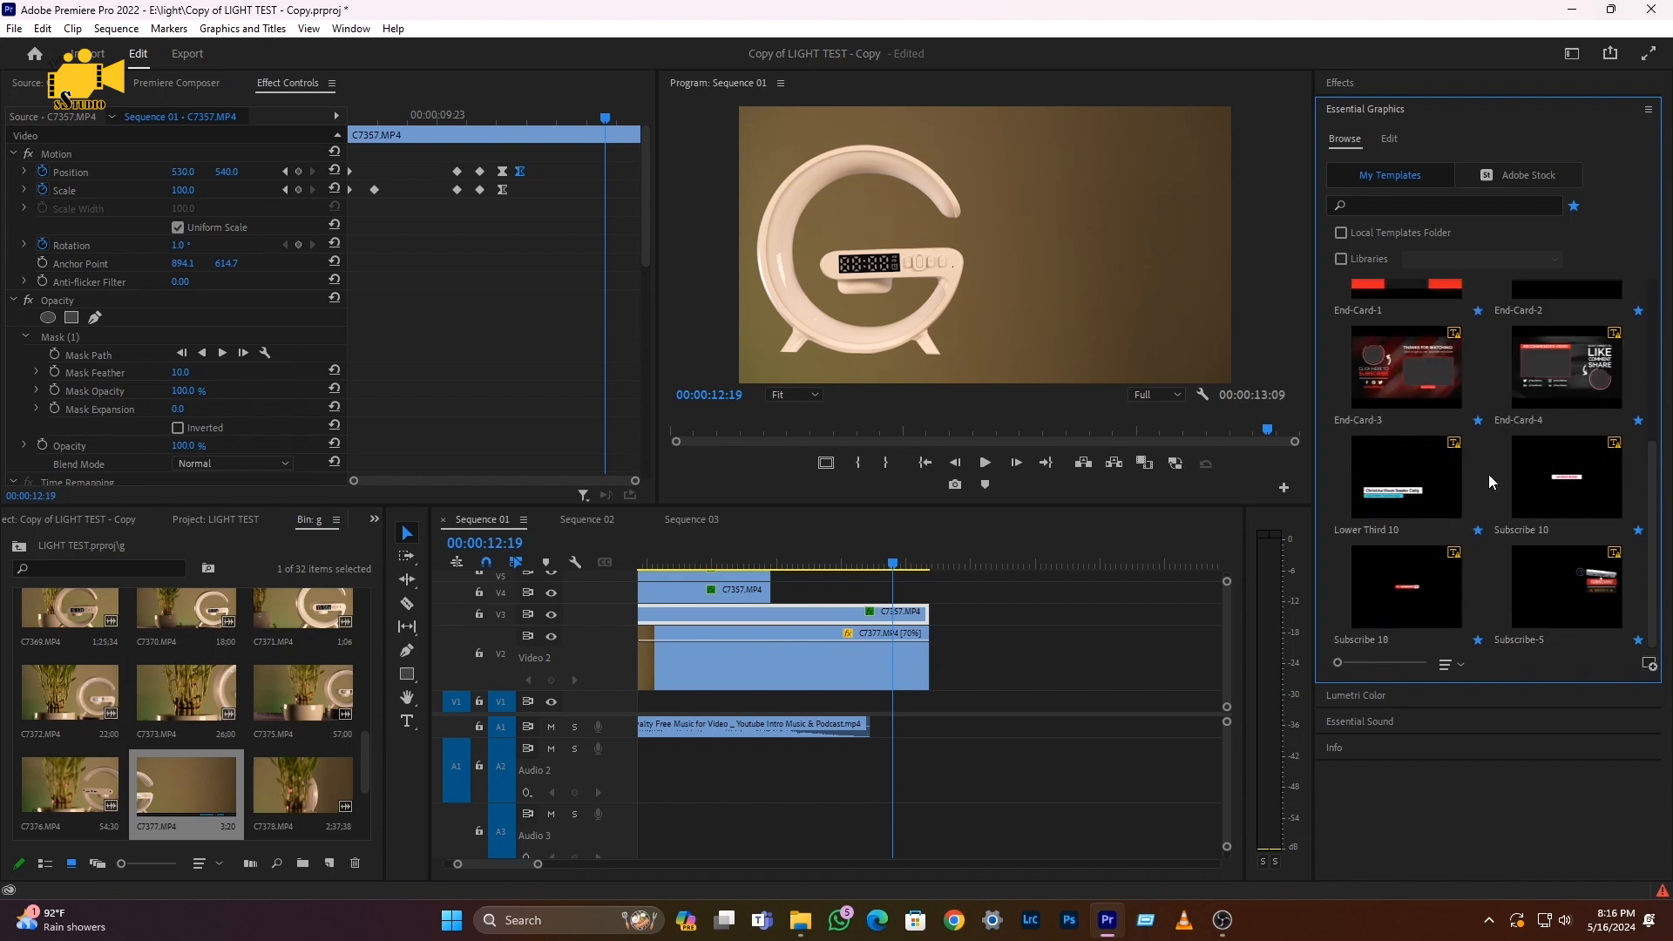
scroll(1504, 511, "up", 3)
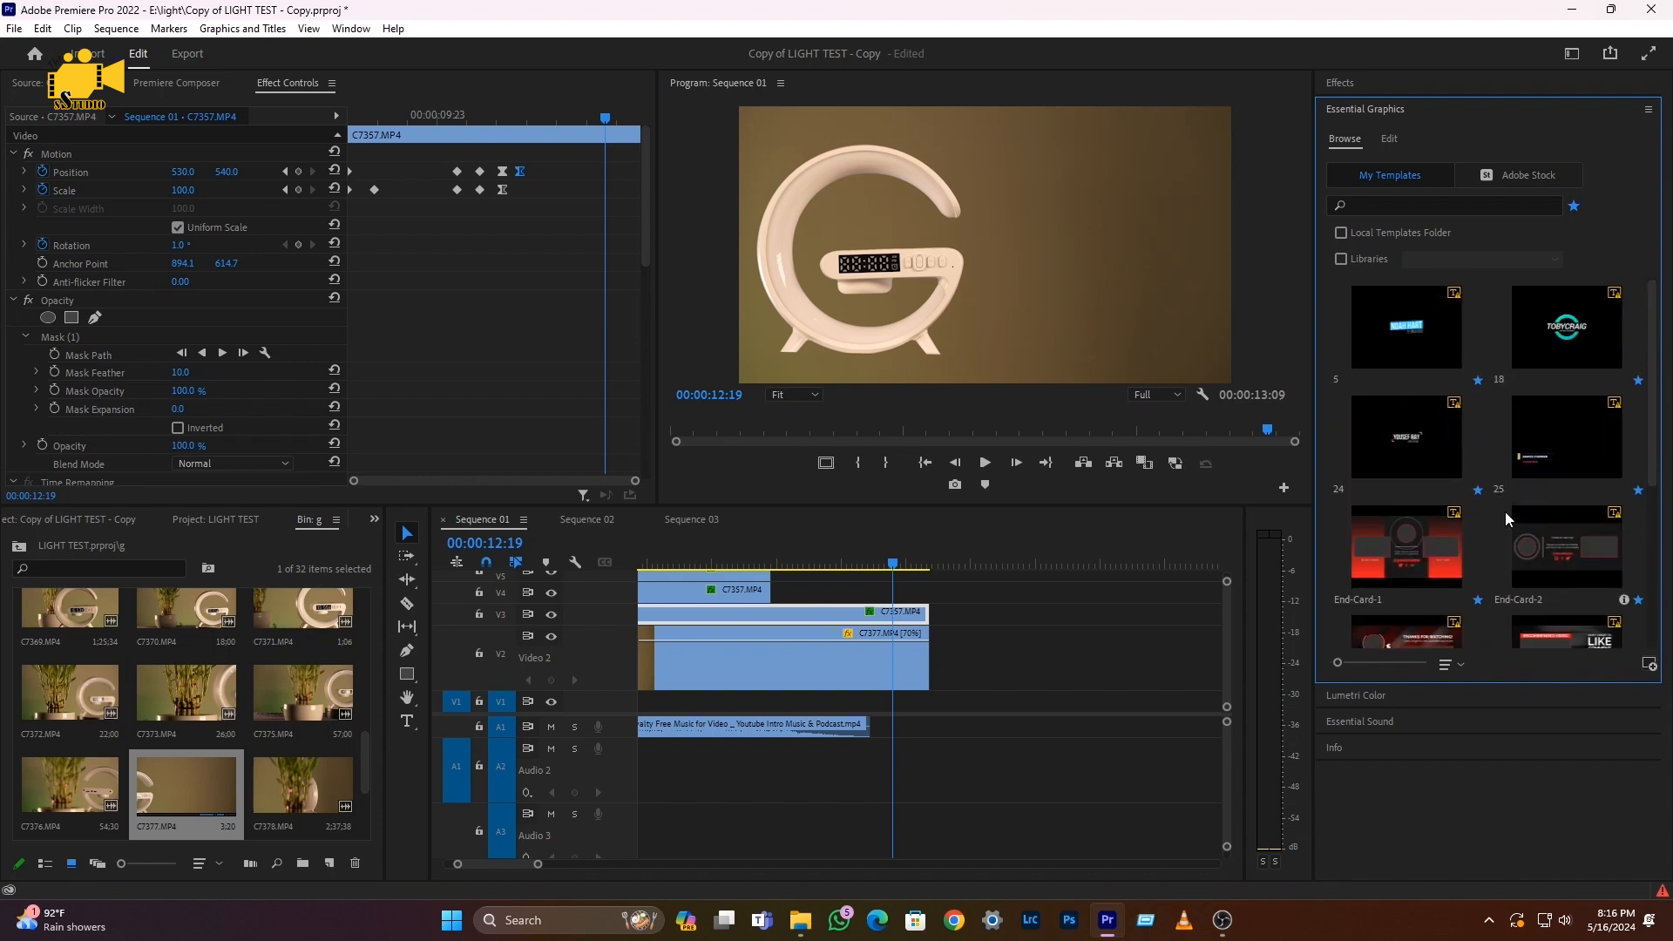
scroll(1493, 498, "down", 3)
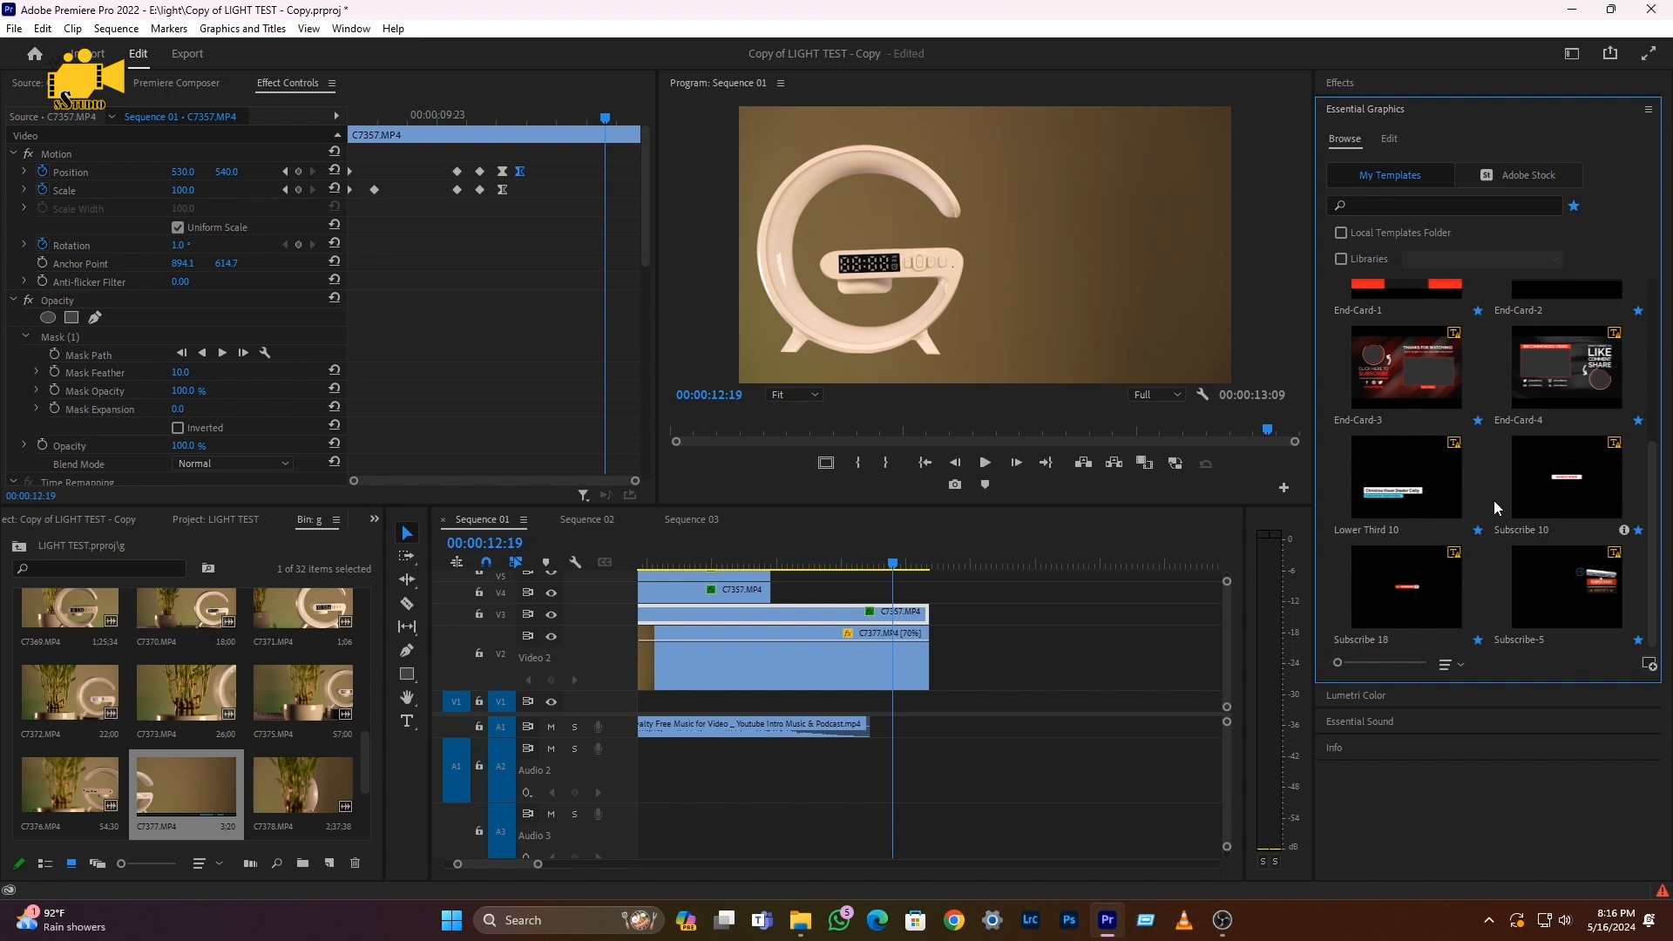
scroll(1509, 556, "up", 3)
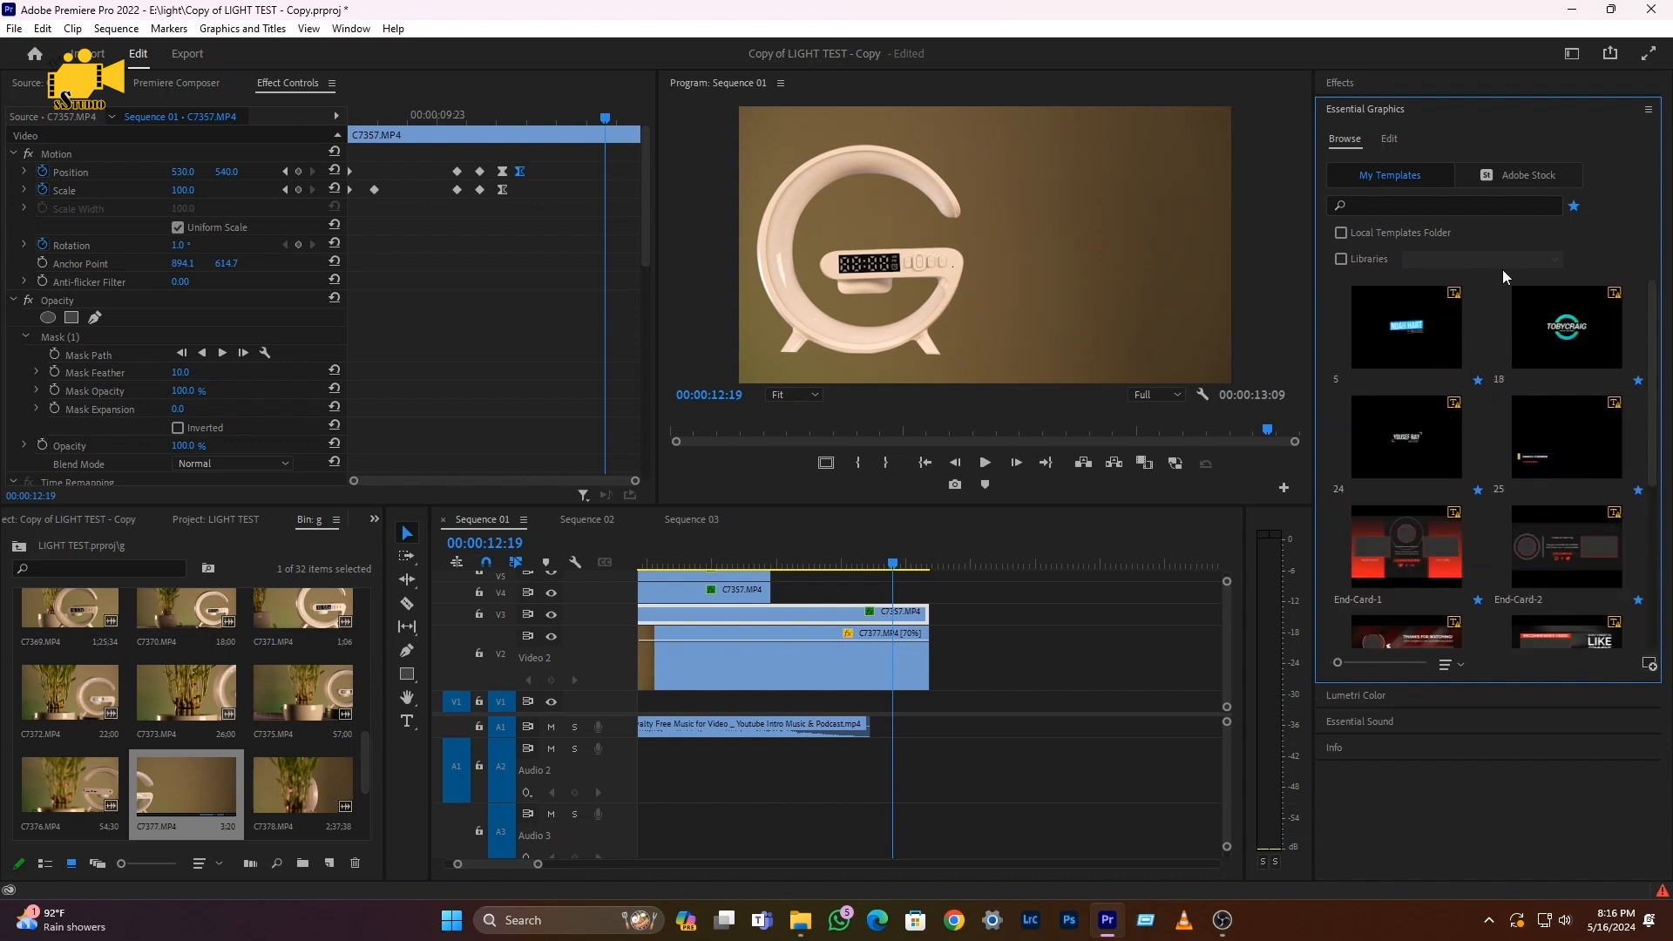
Turn off the favourites filter and place the orange gradient title template 7 on V4 near the end of the music
left_click(1574, 205)
scroll(1506, 455, "down", 3)
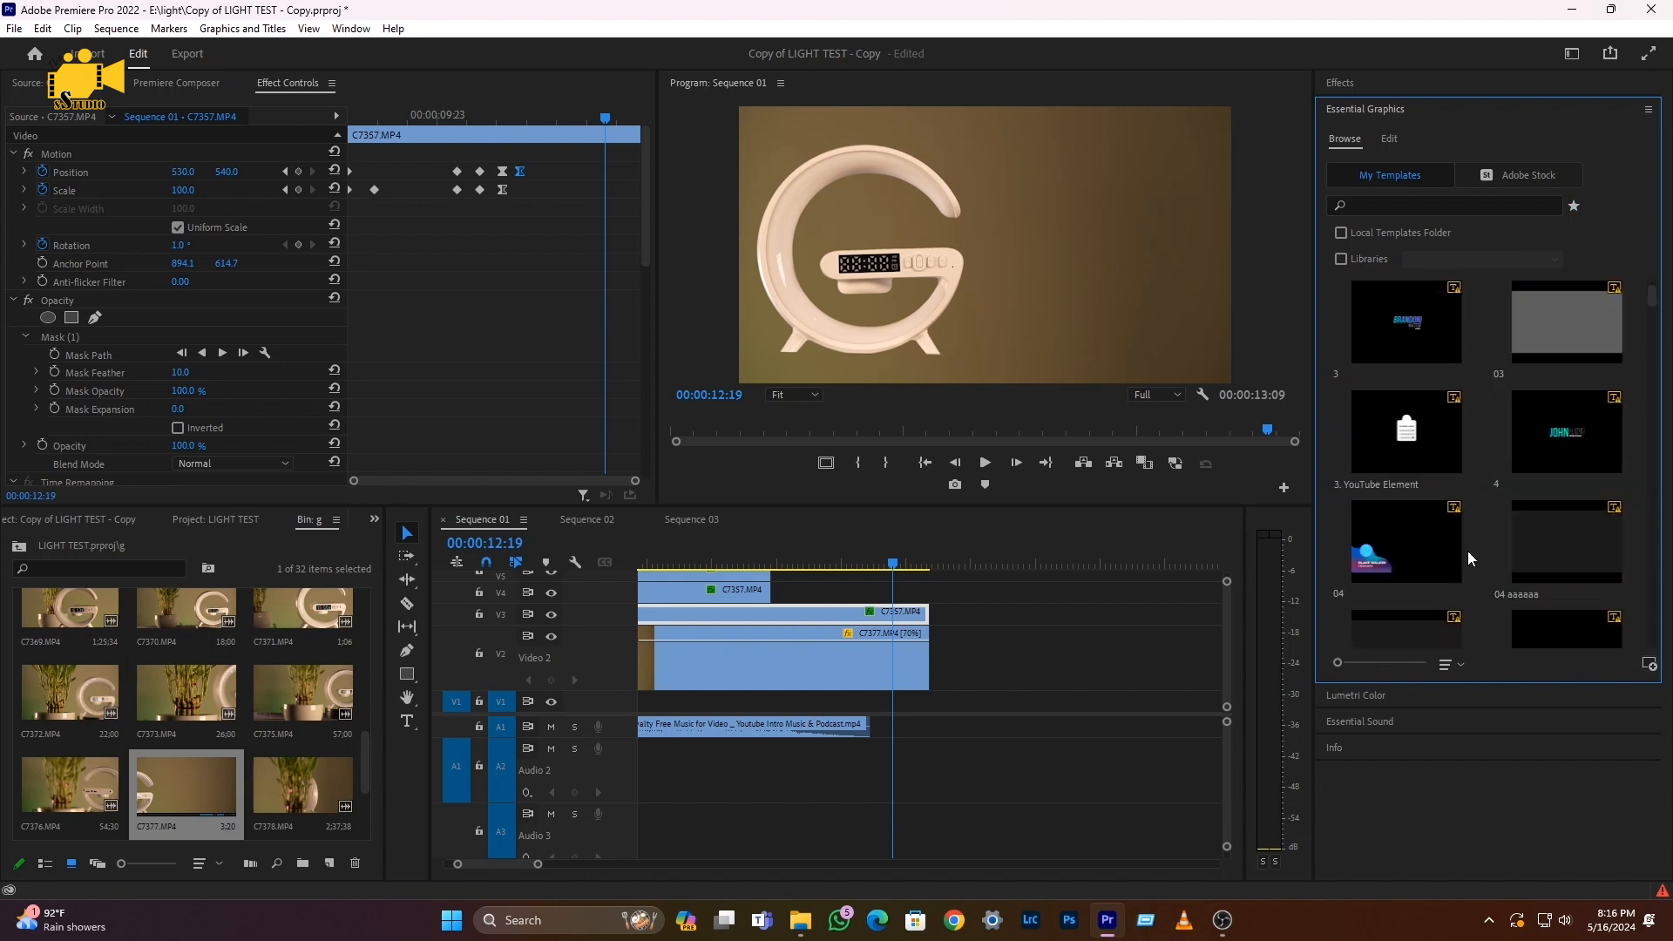
scroll(1476, 482, "down", 3)
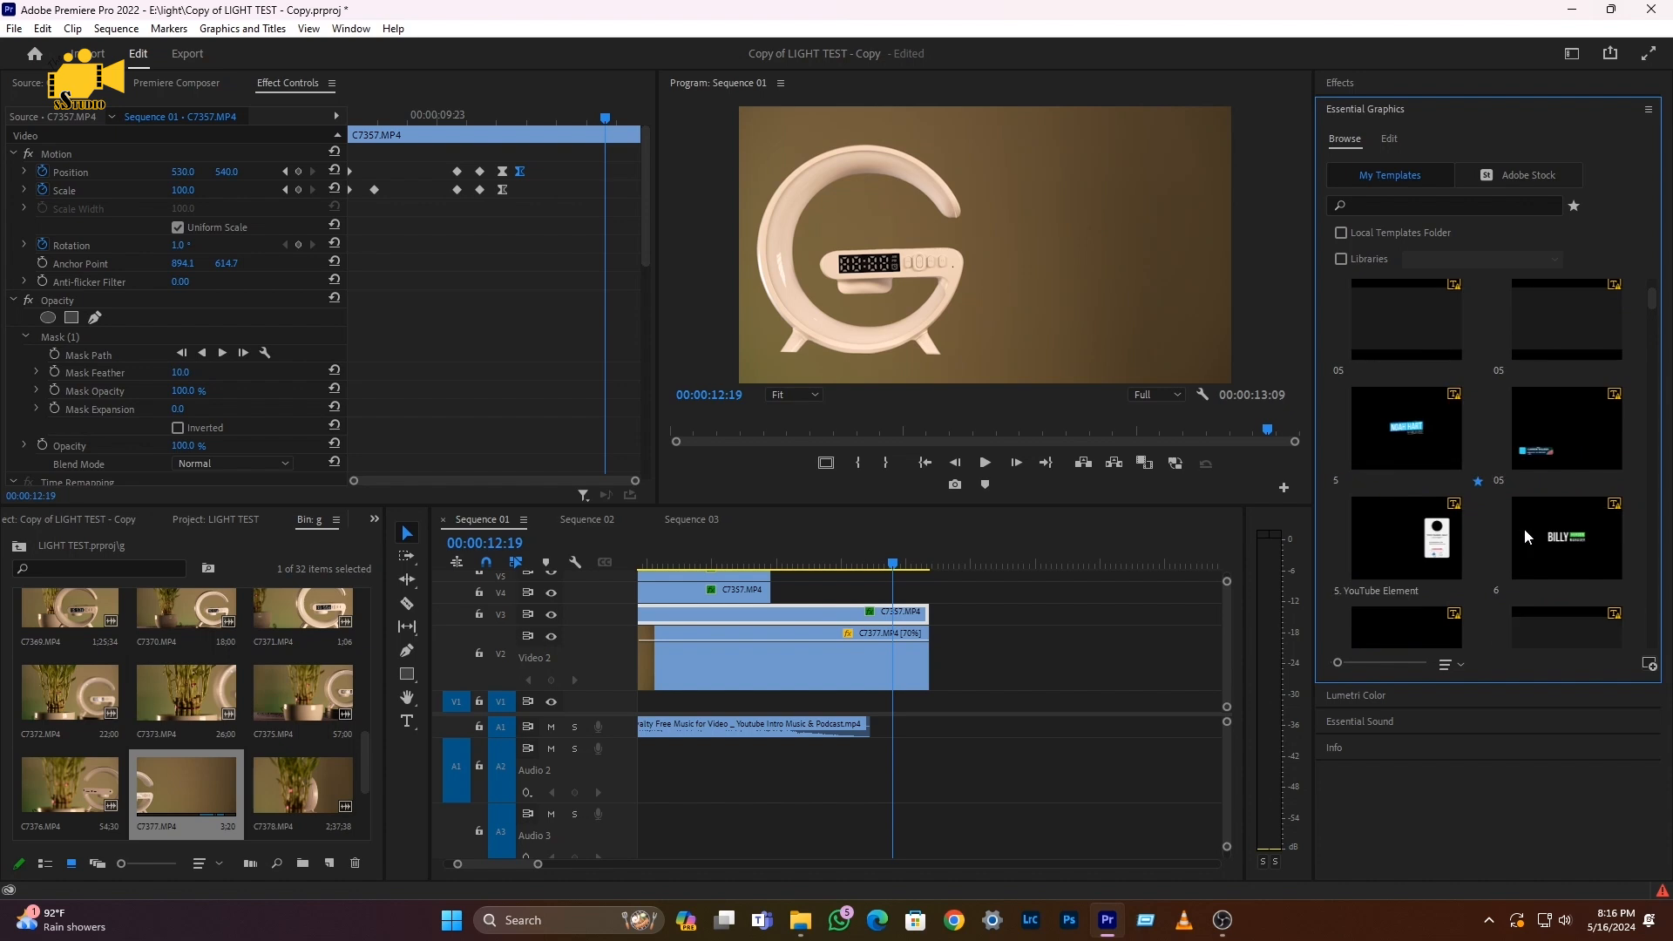
scroll(1524, 536, "down", 3)
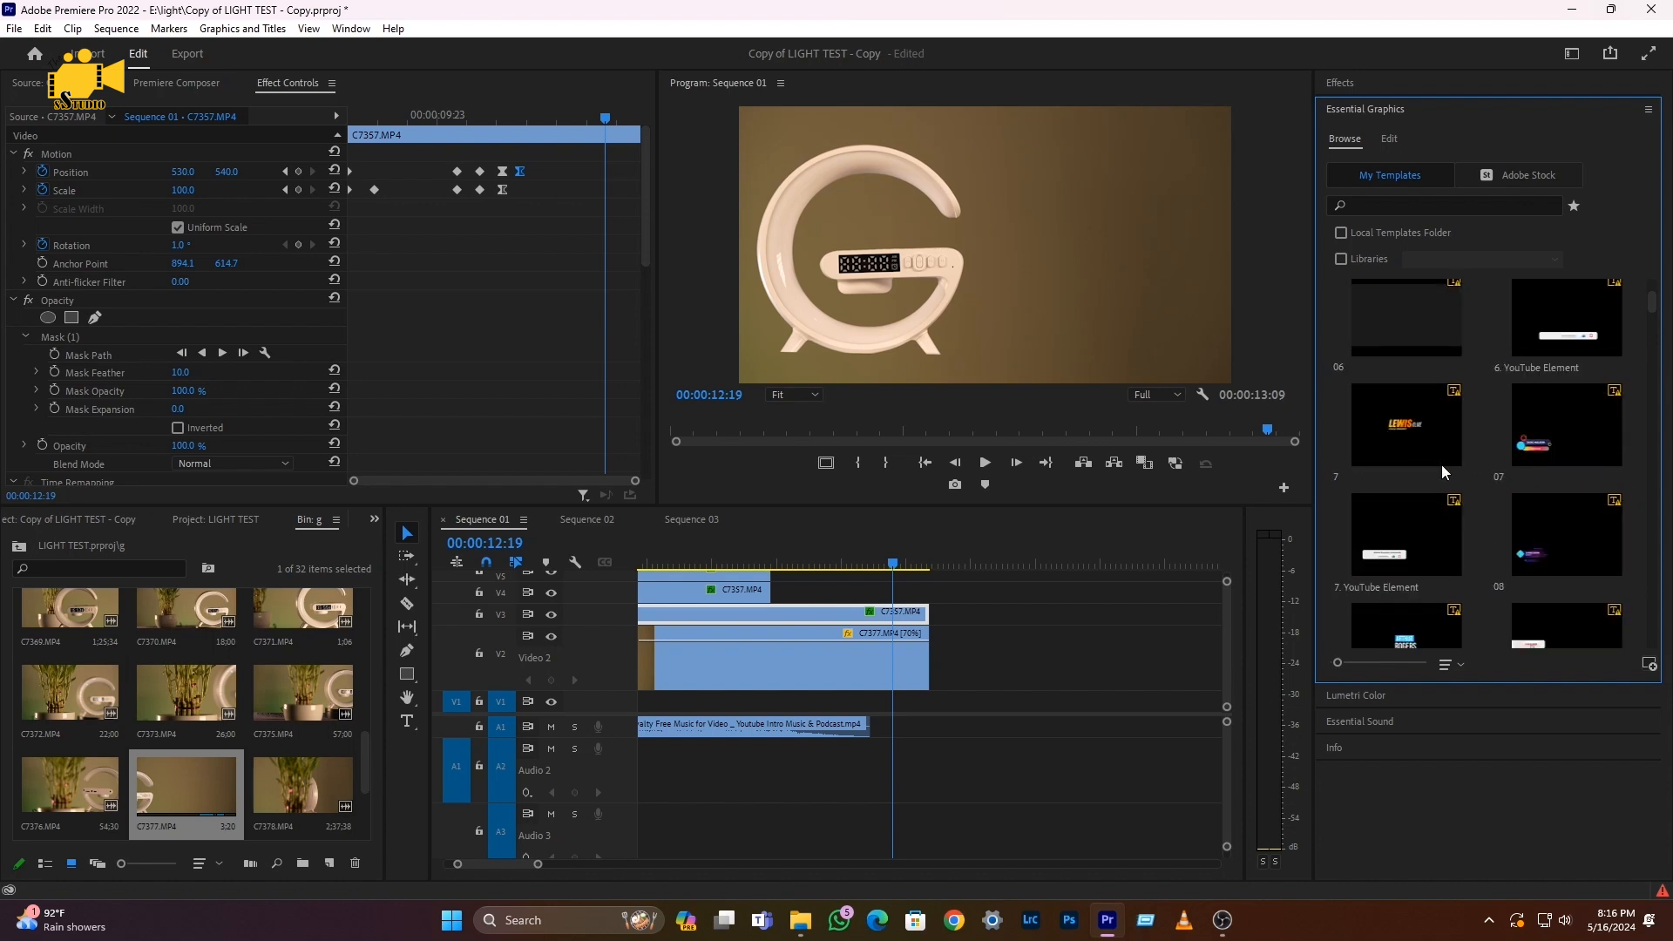
left_click_drag(1160, 478, 983, 565)
Scale the title graphic on V4 to the frame size
left_click(915, 565)
right_click(978, 594)
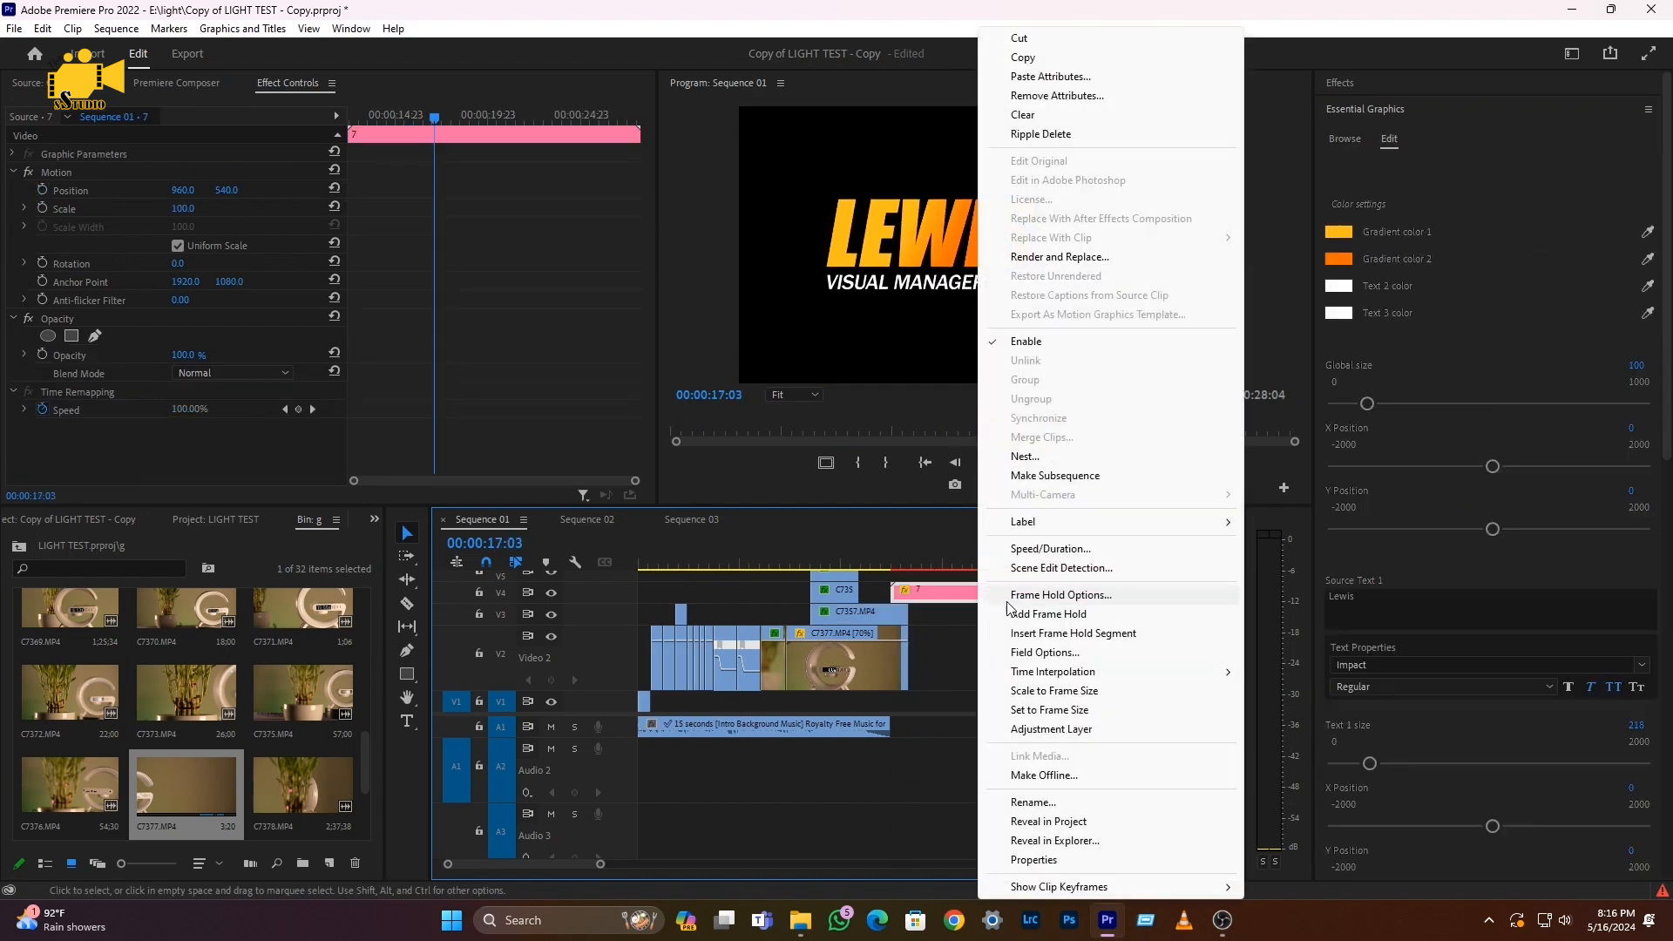
left_click(1017, 691)
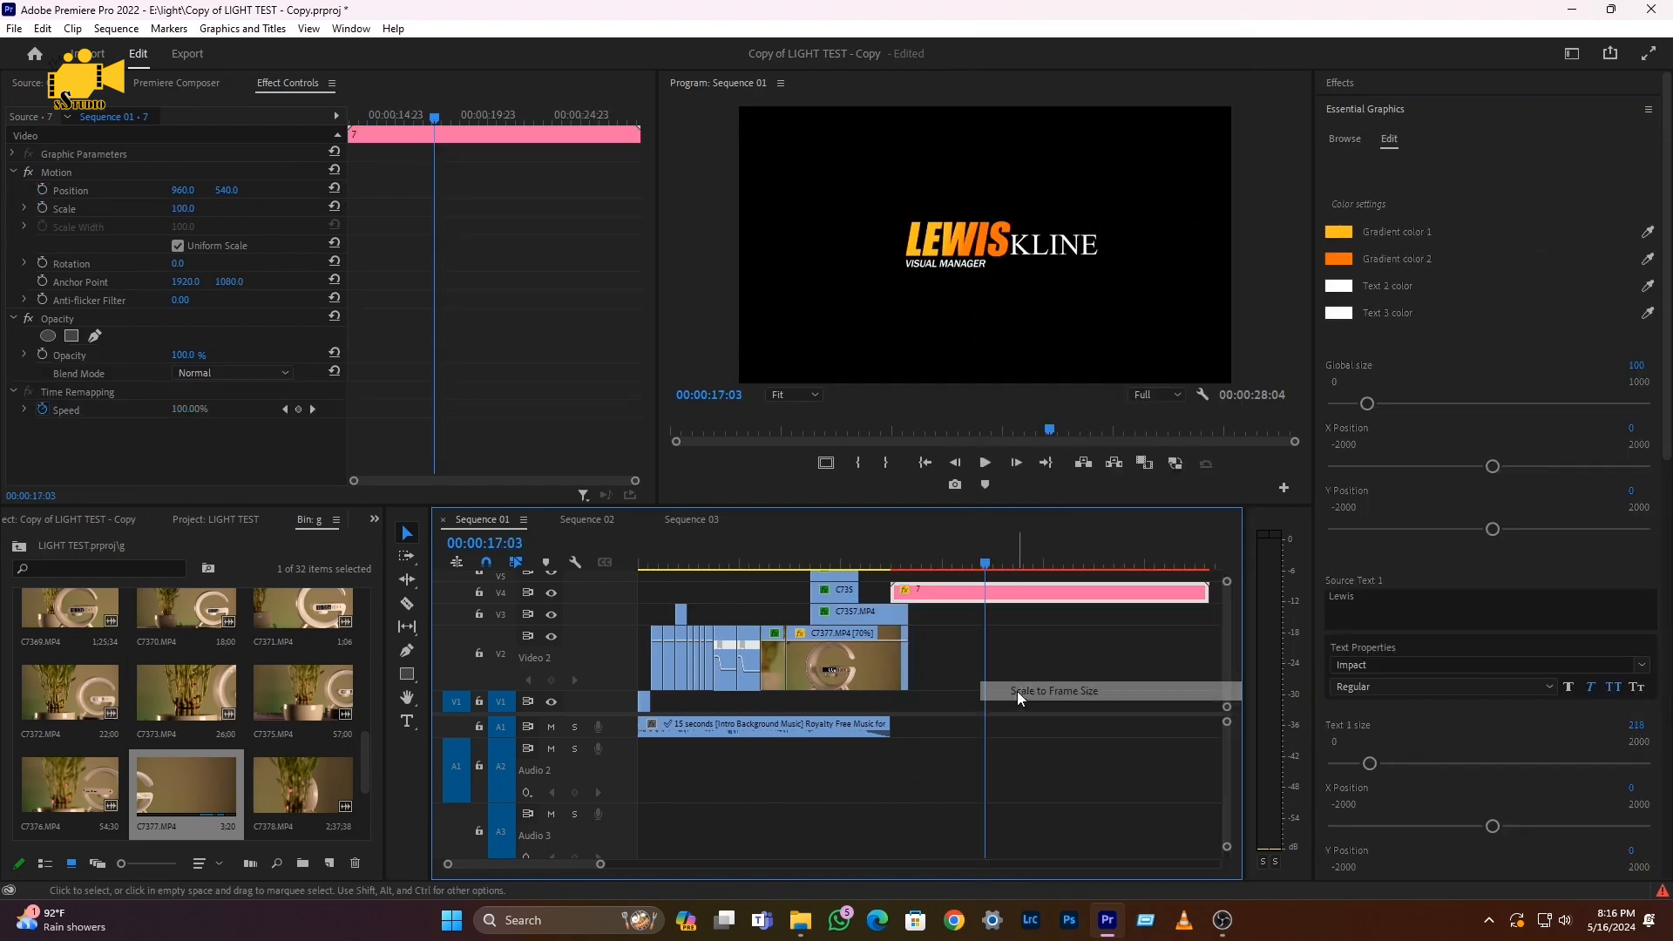
key("Up")
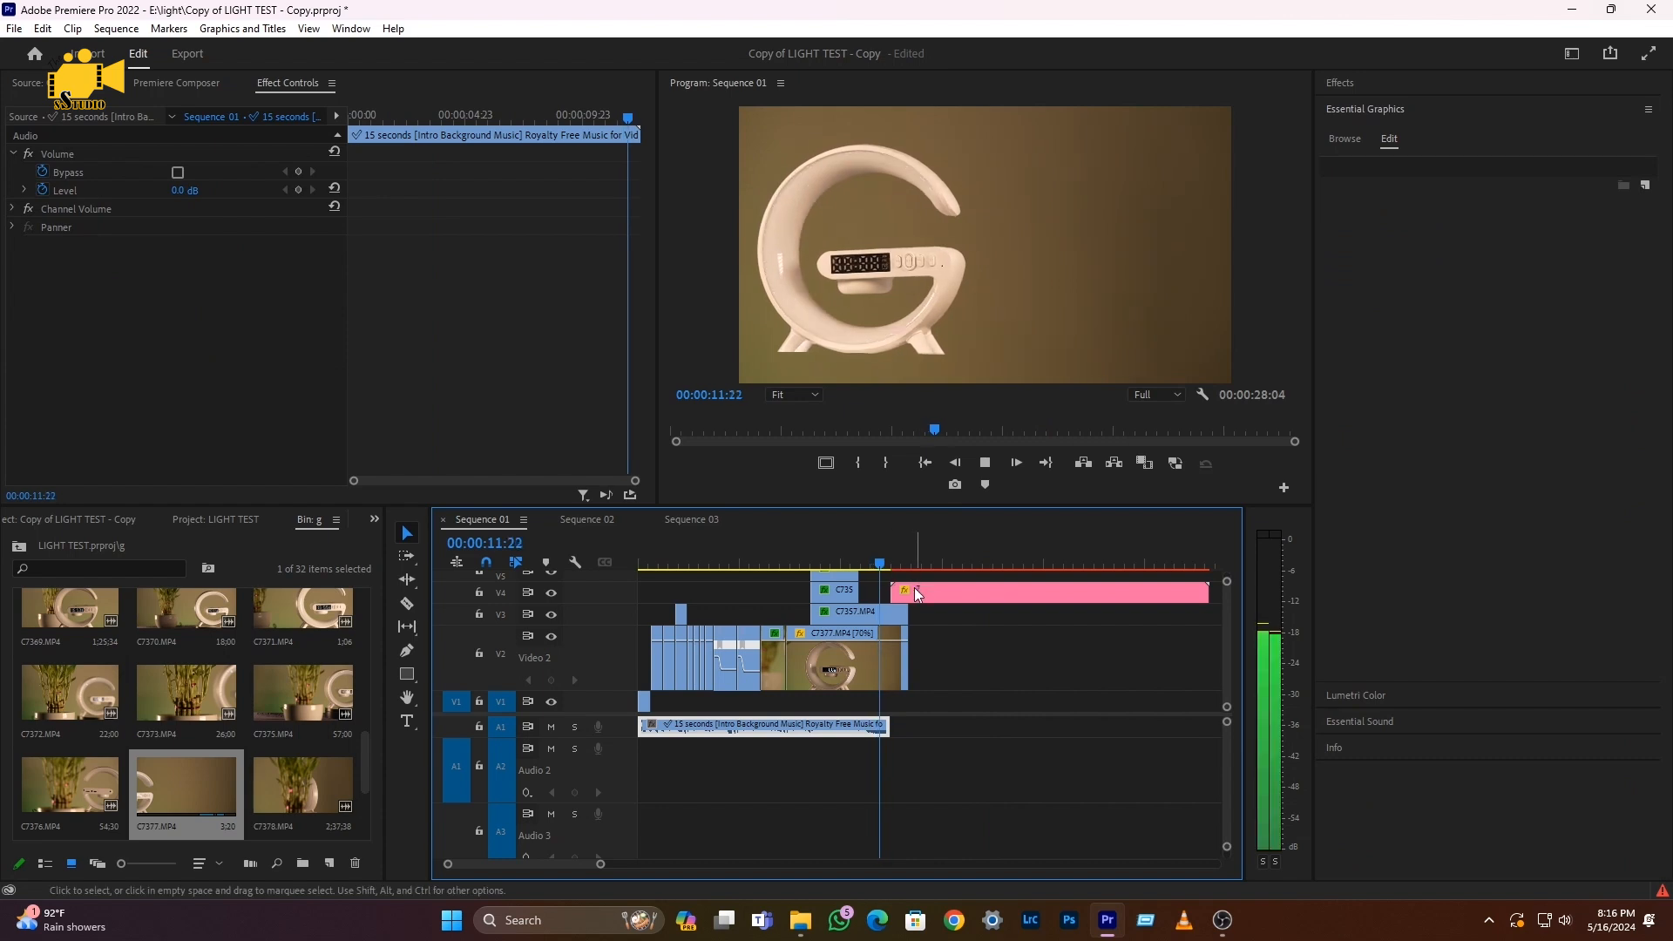
Move the title graphic on V4 earlier so it starts directly after the C7357.MP4 clip, and replay the section
left_click_drag(914, 593, 883, 593)
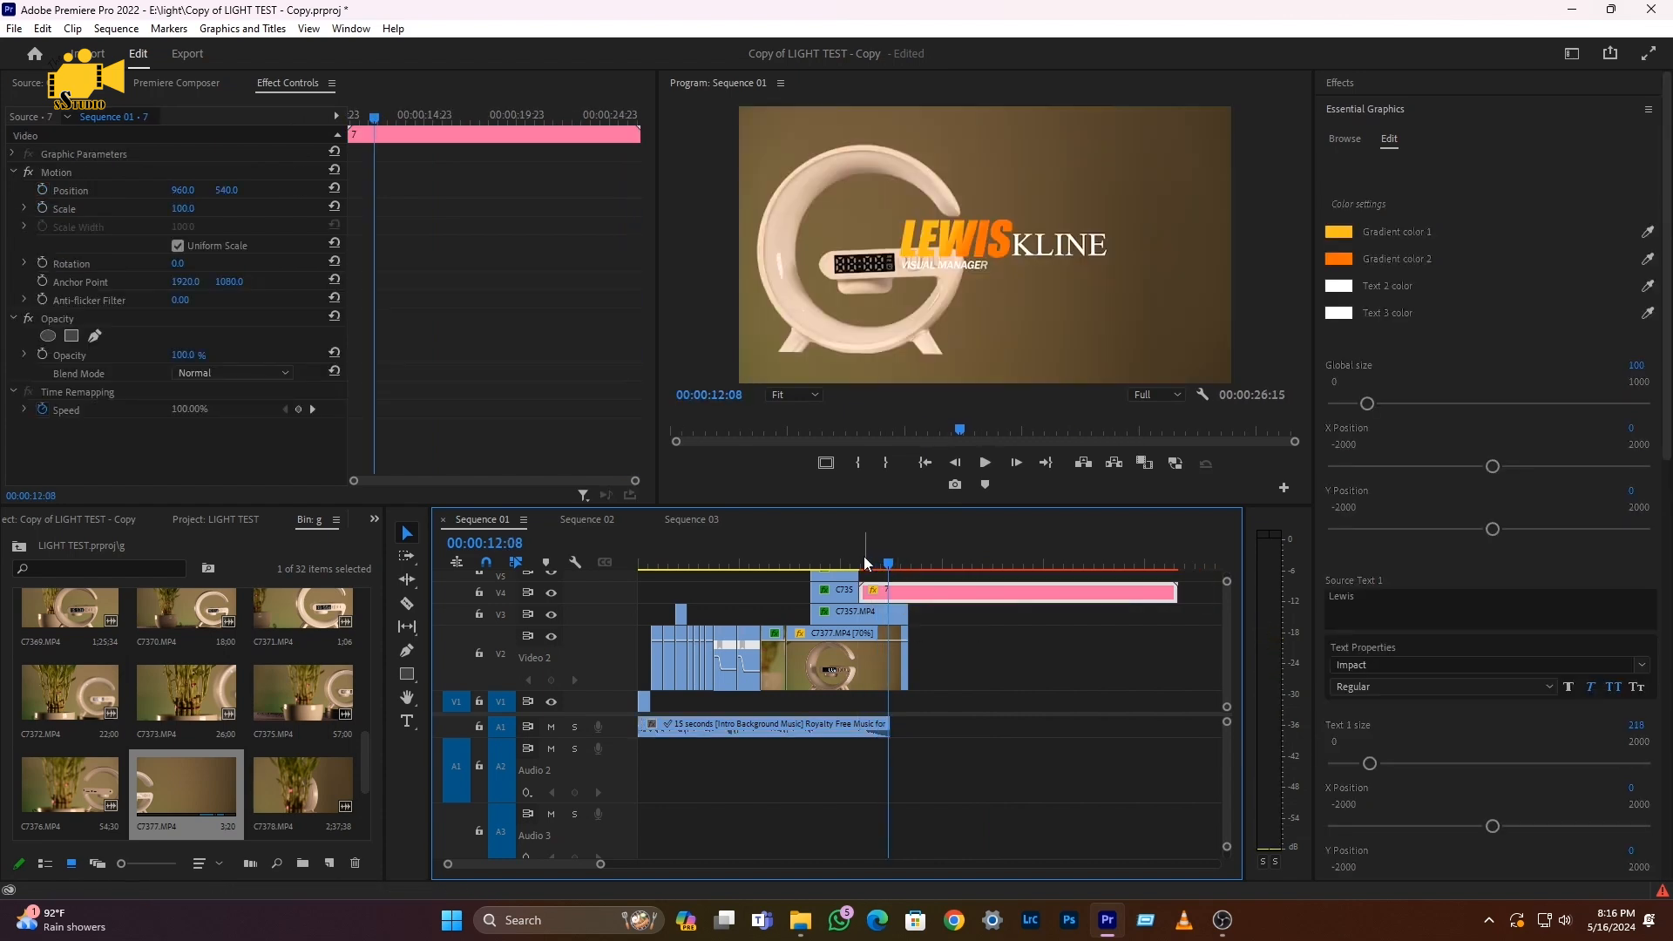
left_click(842, 565)
key("space")
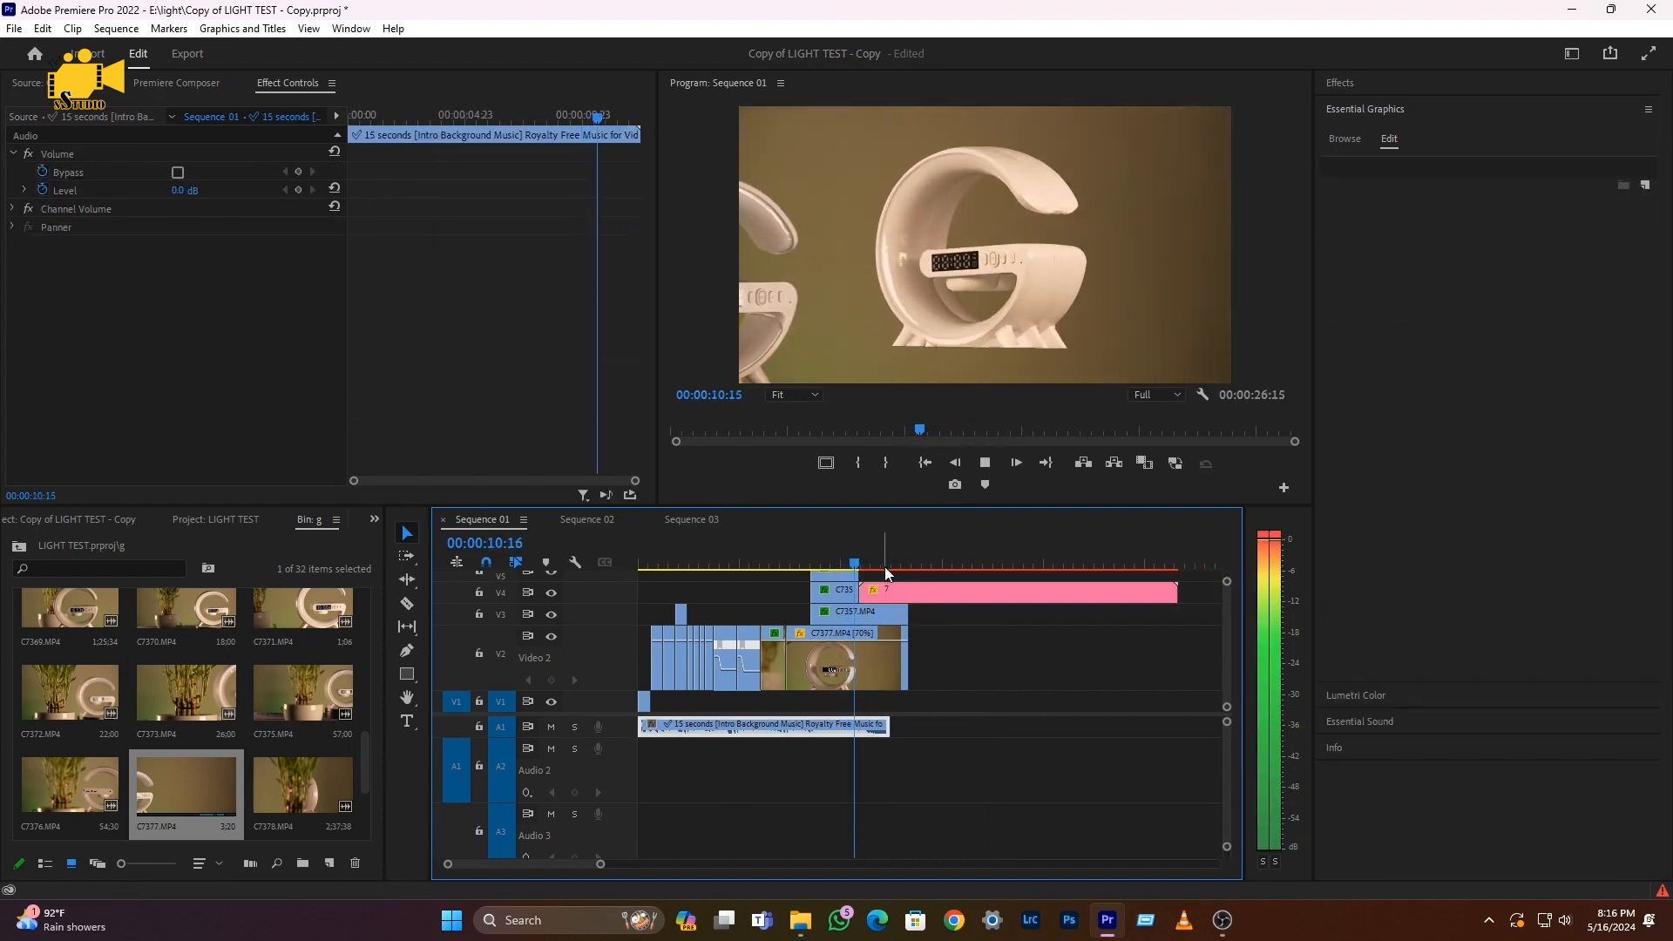
key("space")
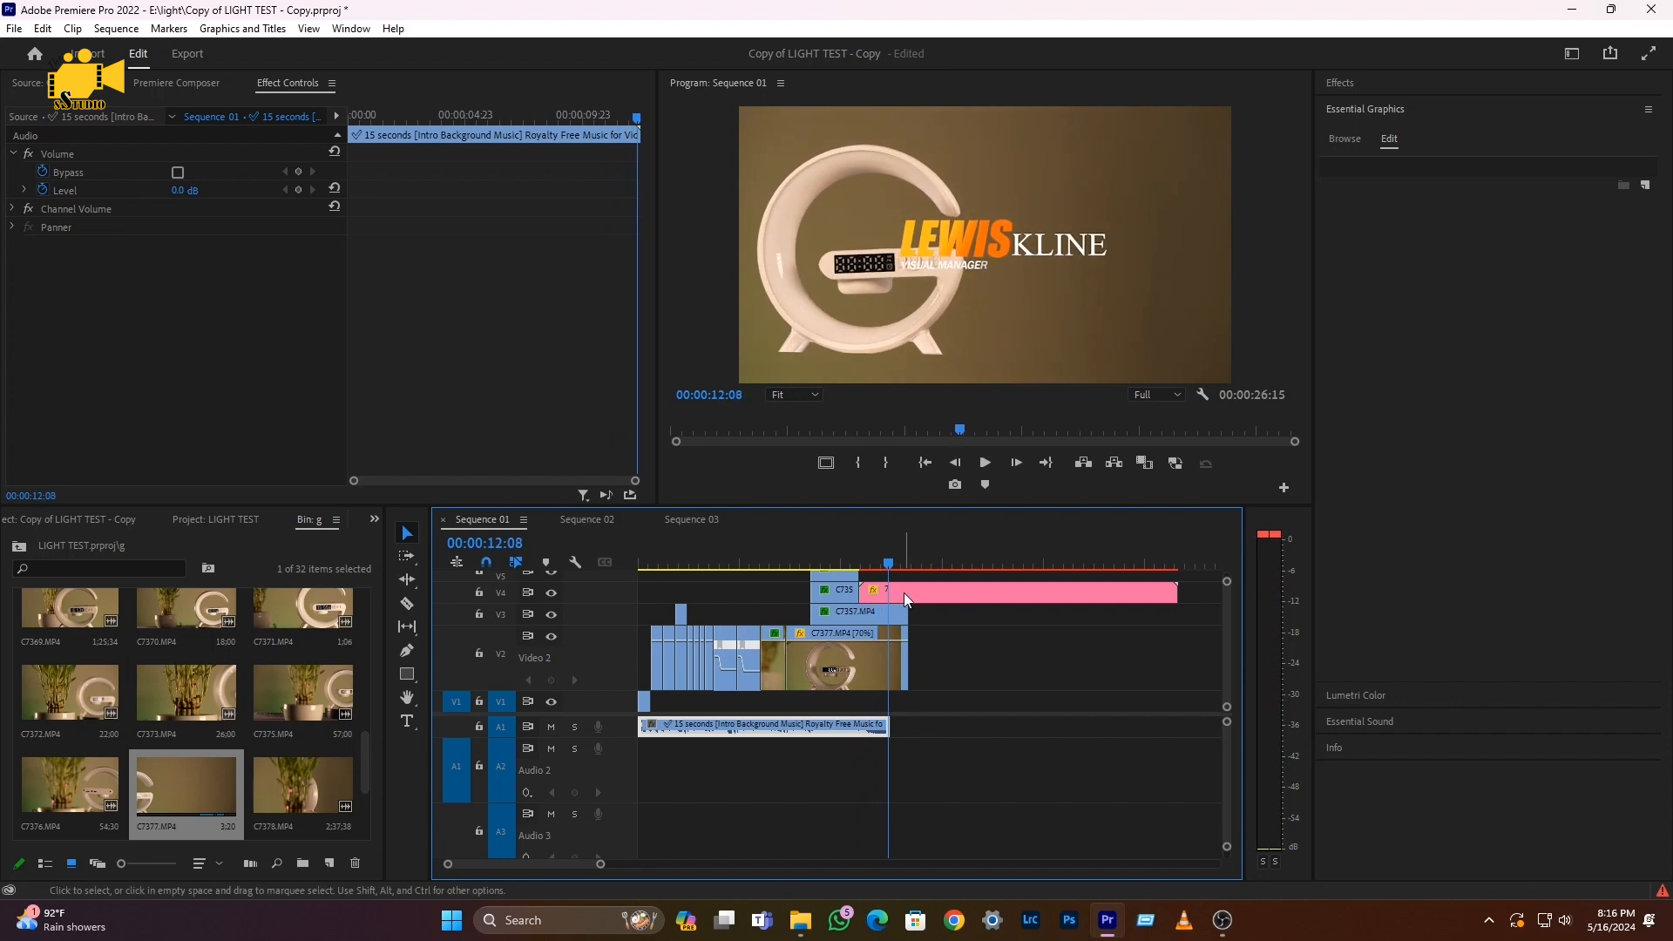
Set the title graphic's Position to 1222, 558 beside the lamp and replay the section
left_click(903, 592)
mouse_move(225, 190)
left_mouse_down()
mouse_move(189, 190)
mouse_move(235, 190)
left_mouse_up()
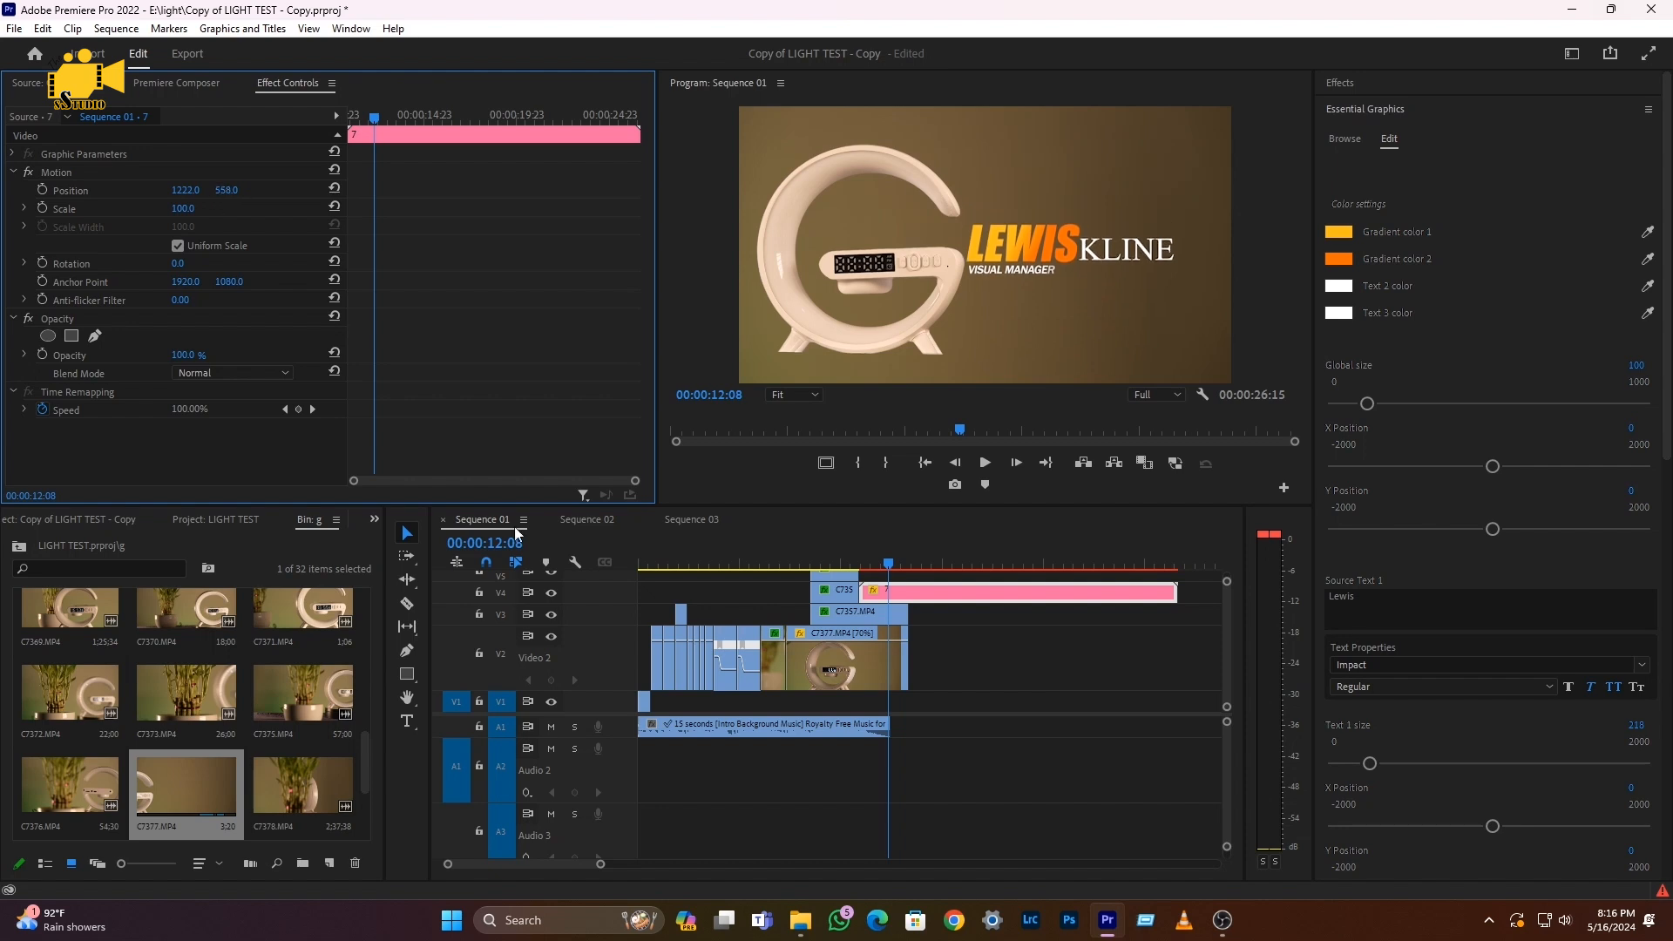
left_click(844, 567)
key("space")
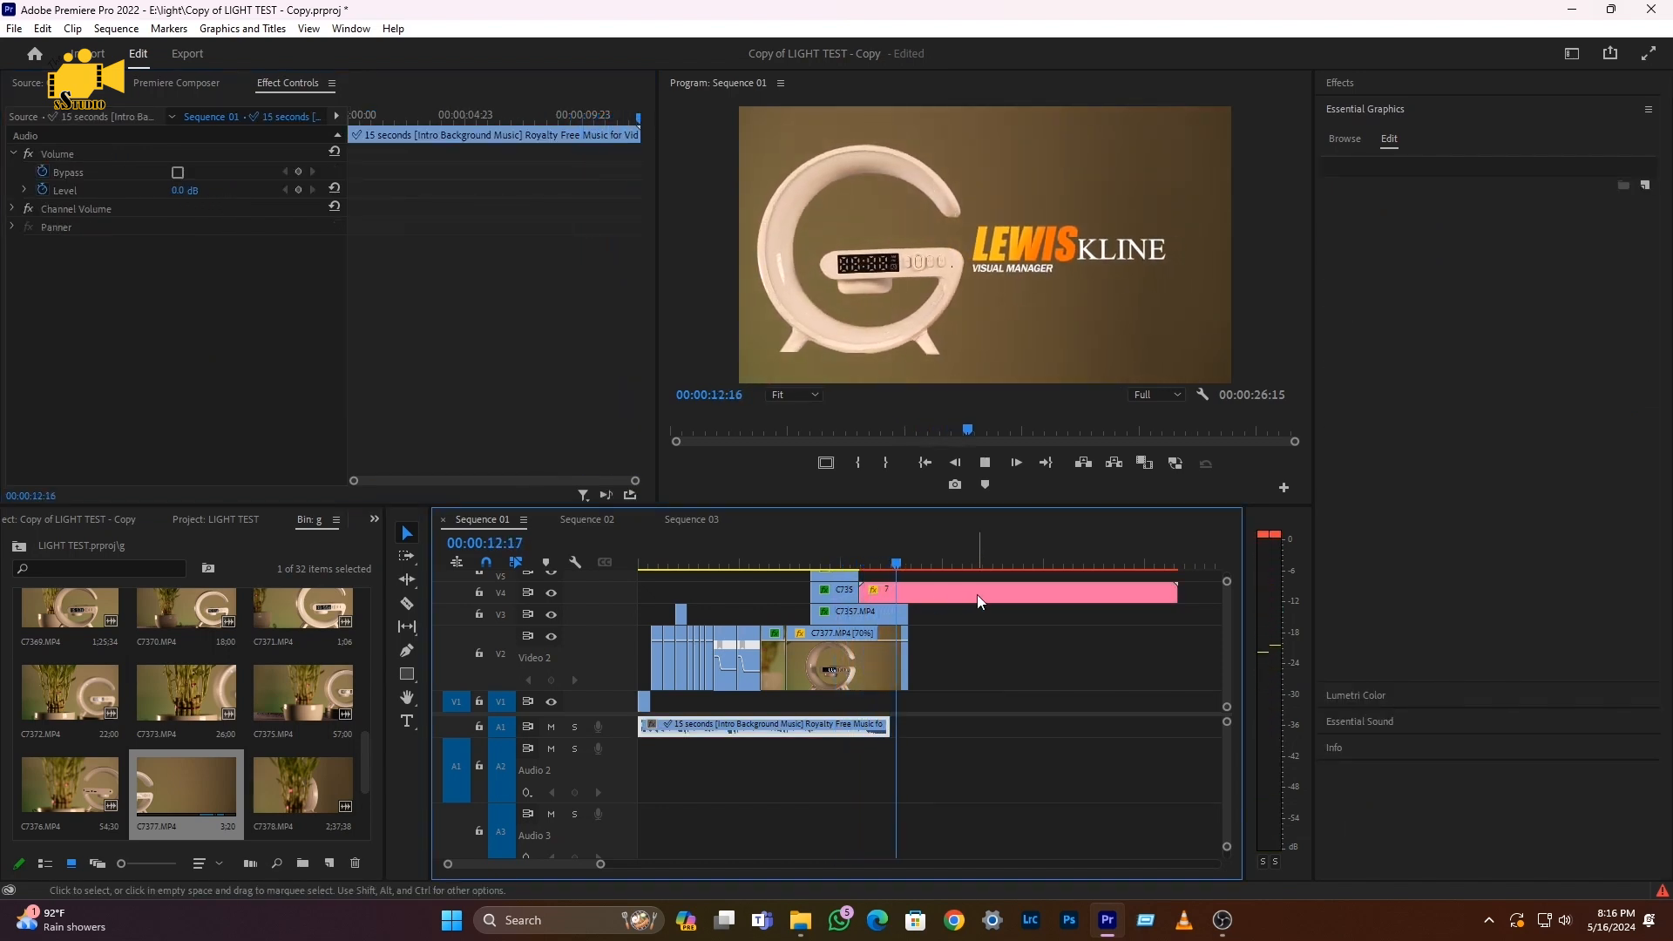
Replace the title graphic's first source text with "G63"
left_click(927, 589)
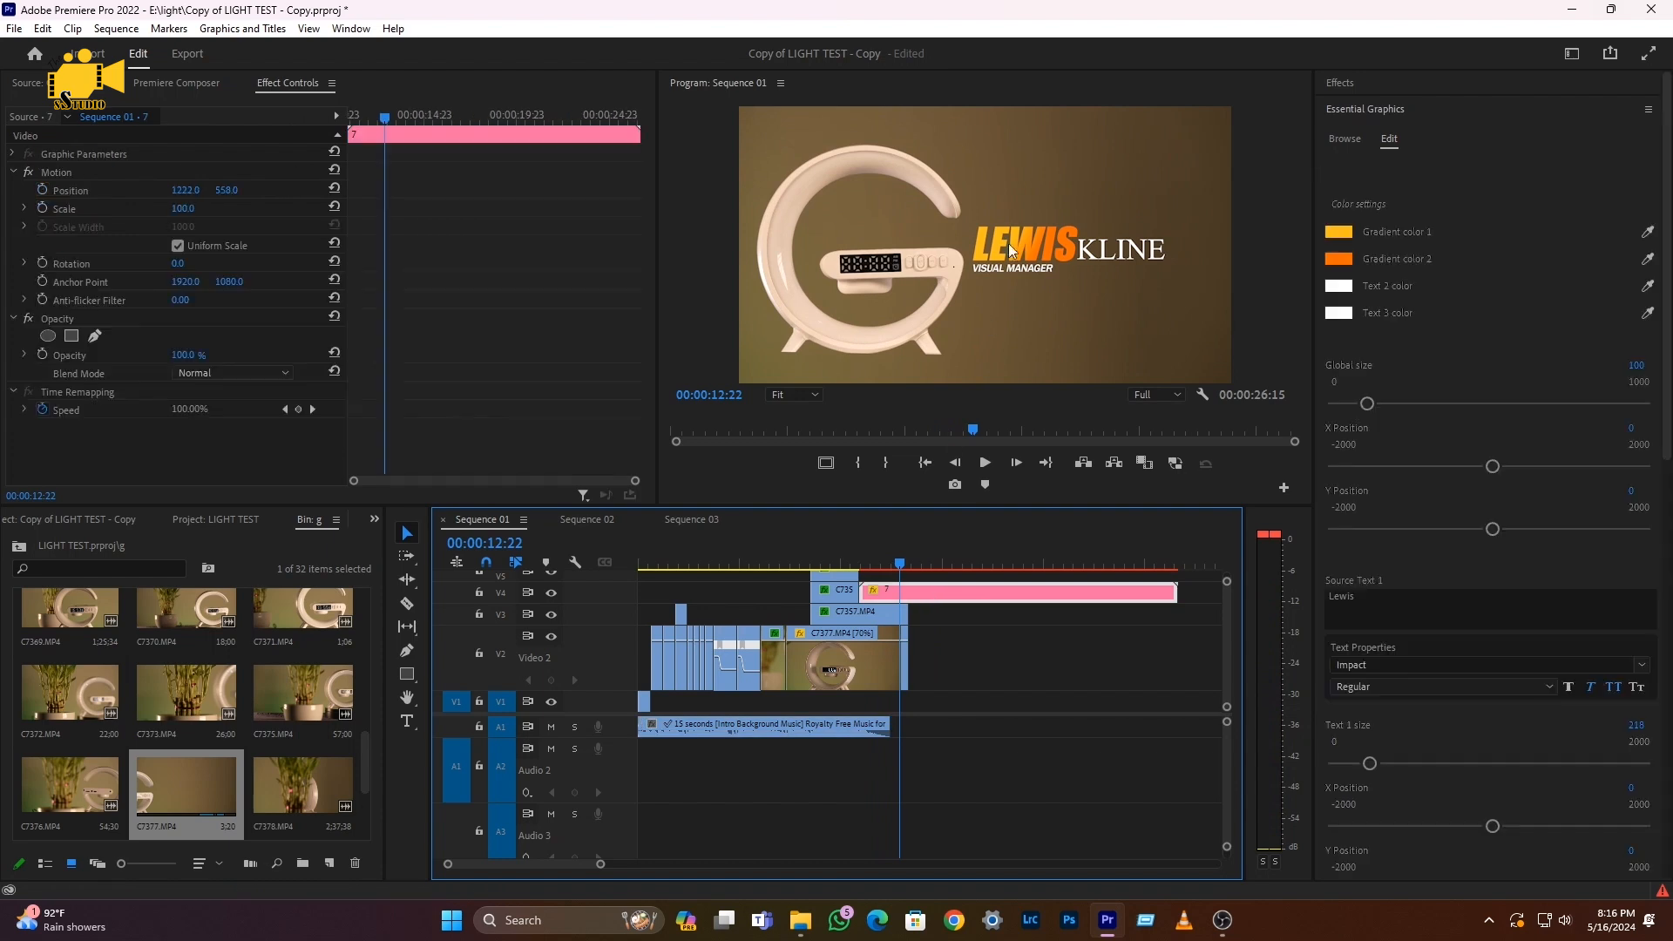
left_click(1388, 600)
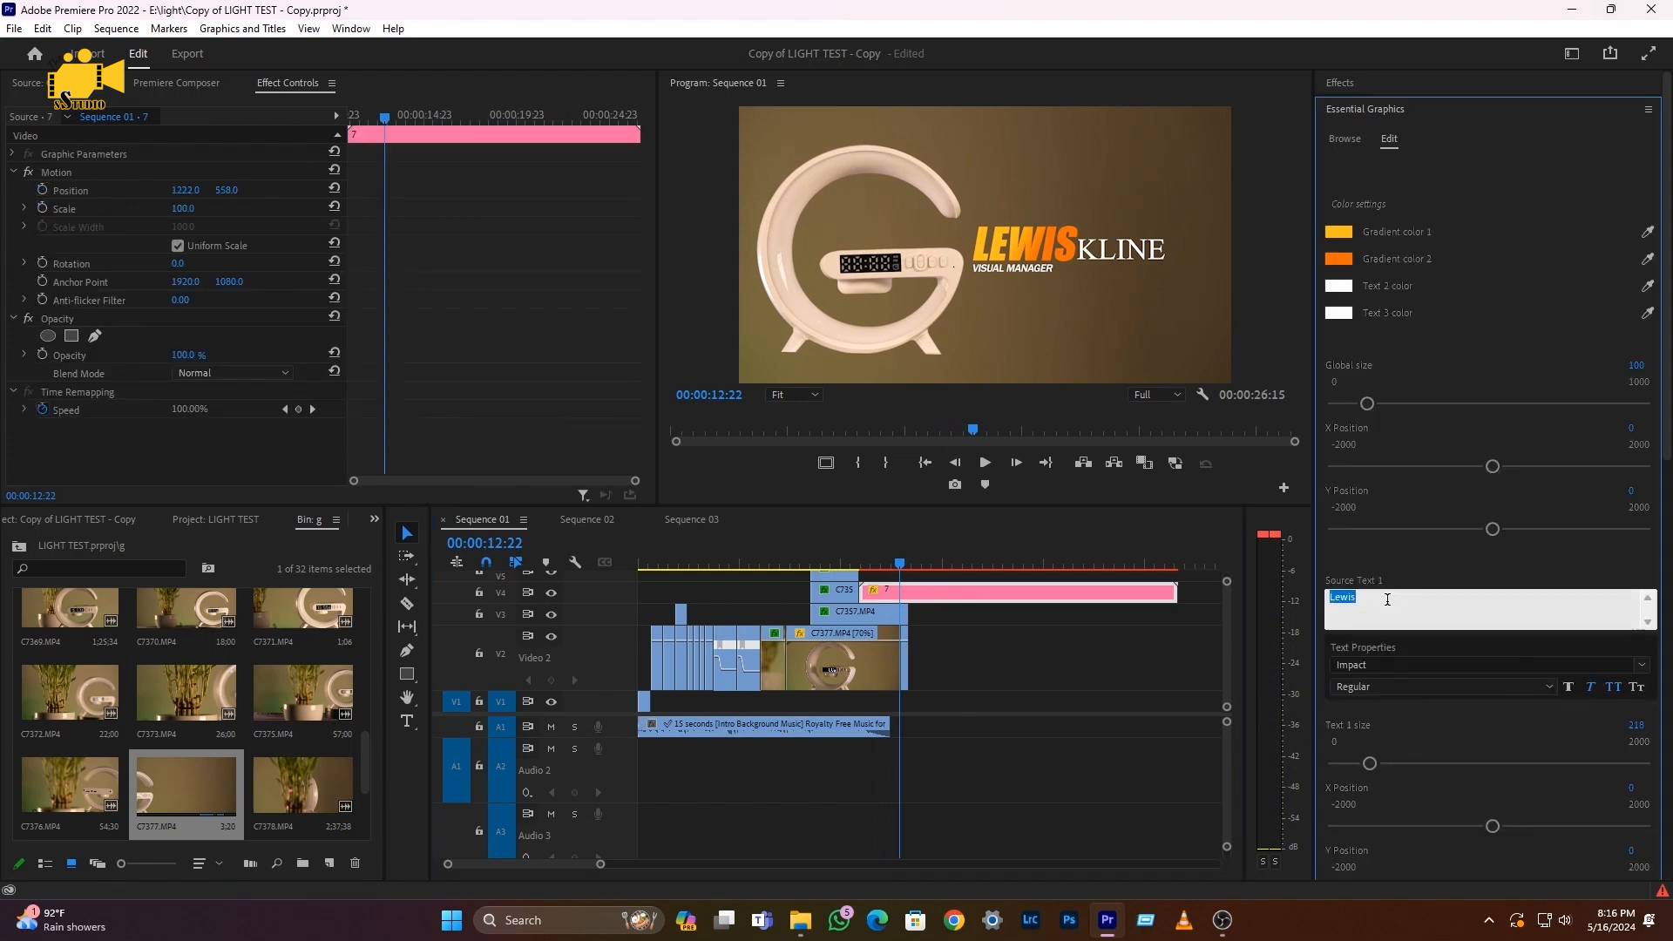
type("G63")
Replace the title's second source text with "SMART LIGHT SOUND MACHINE" and replay the section
left_click_drag(1660, 455, 1660, 549)
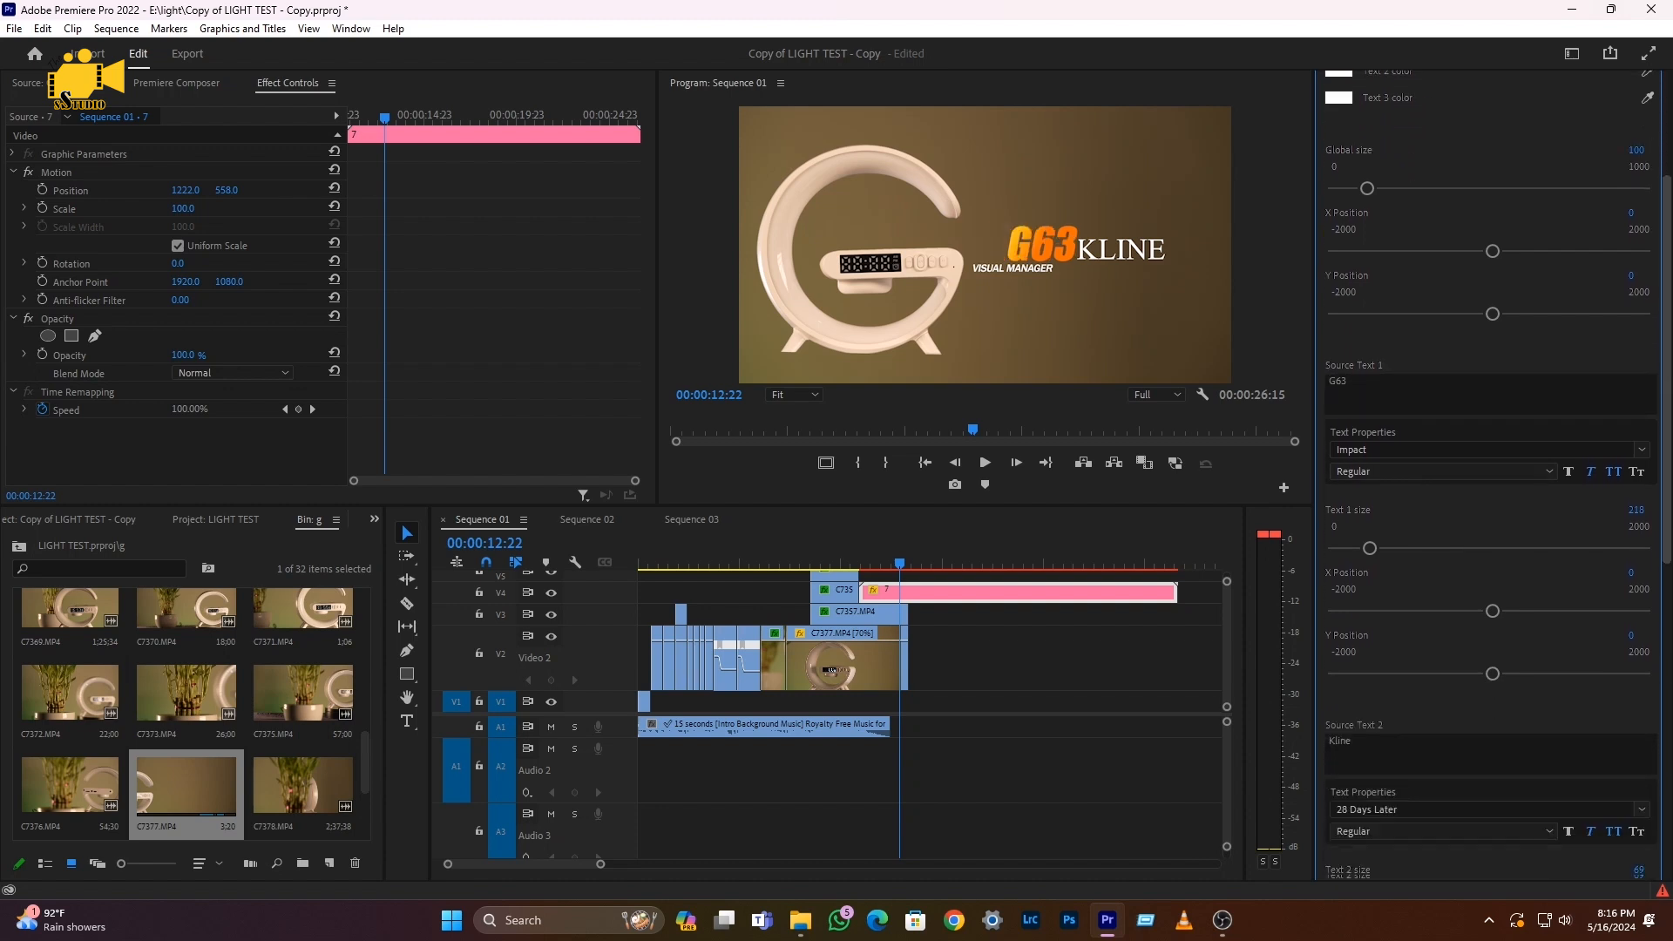
scroll(1508, 667, "down", 3)
left_click(1363, 657)
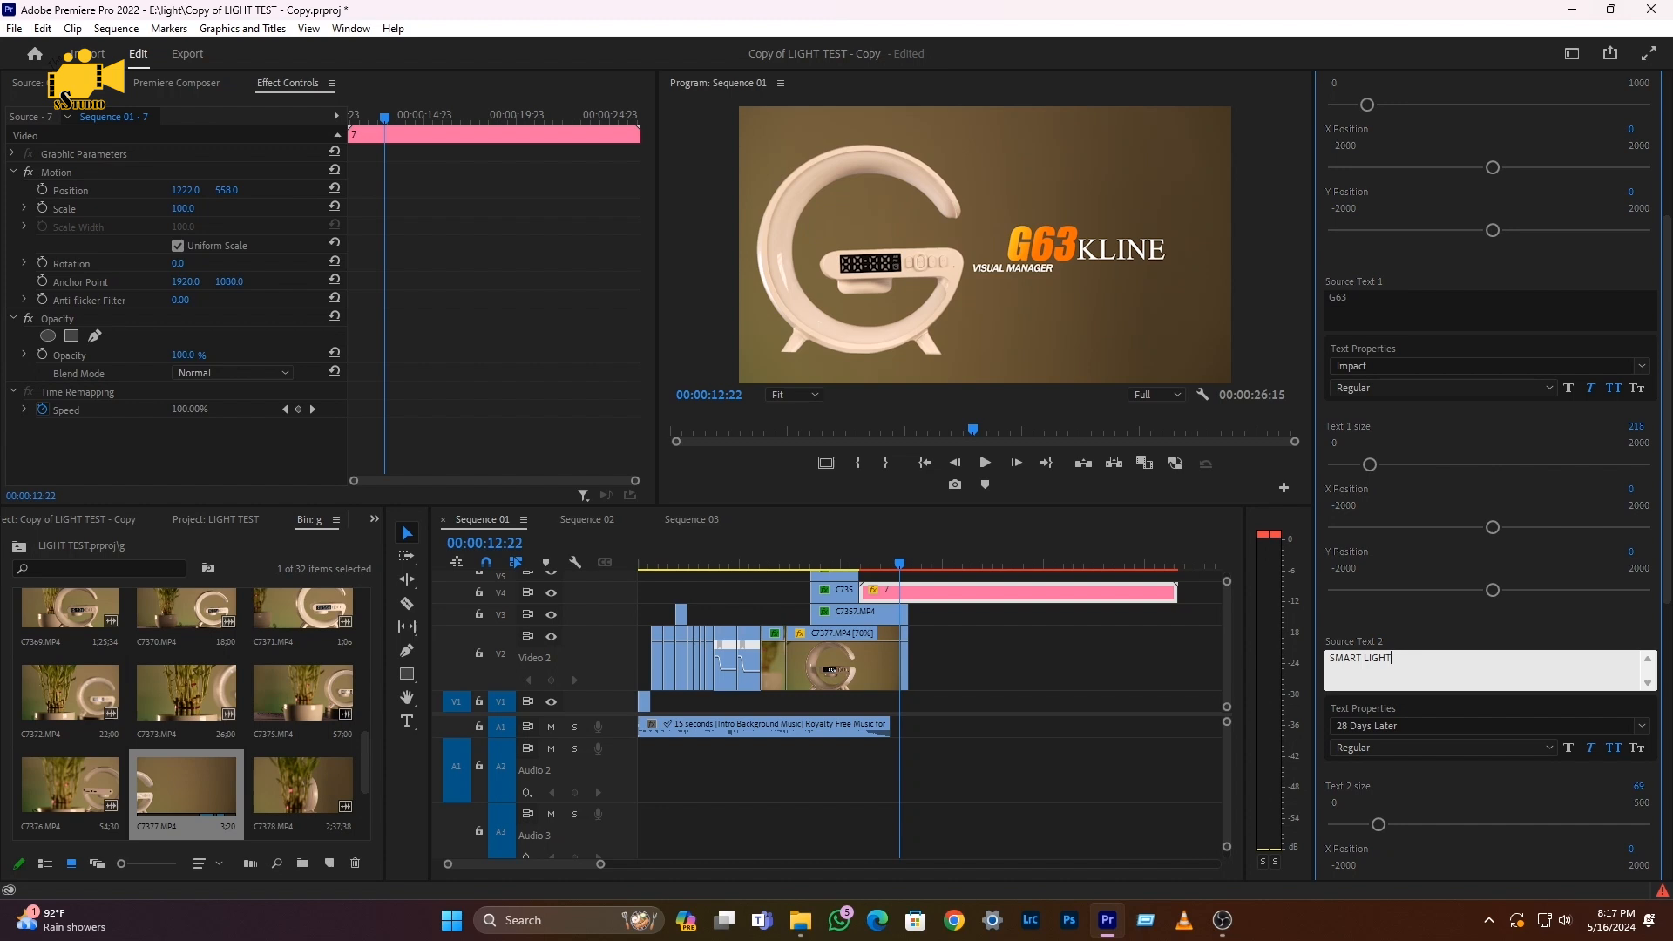
left_click(849, 562)
key("space")
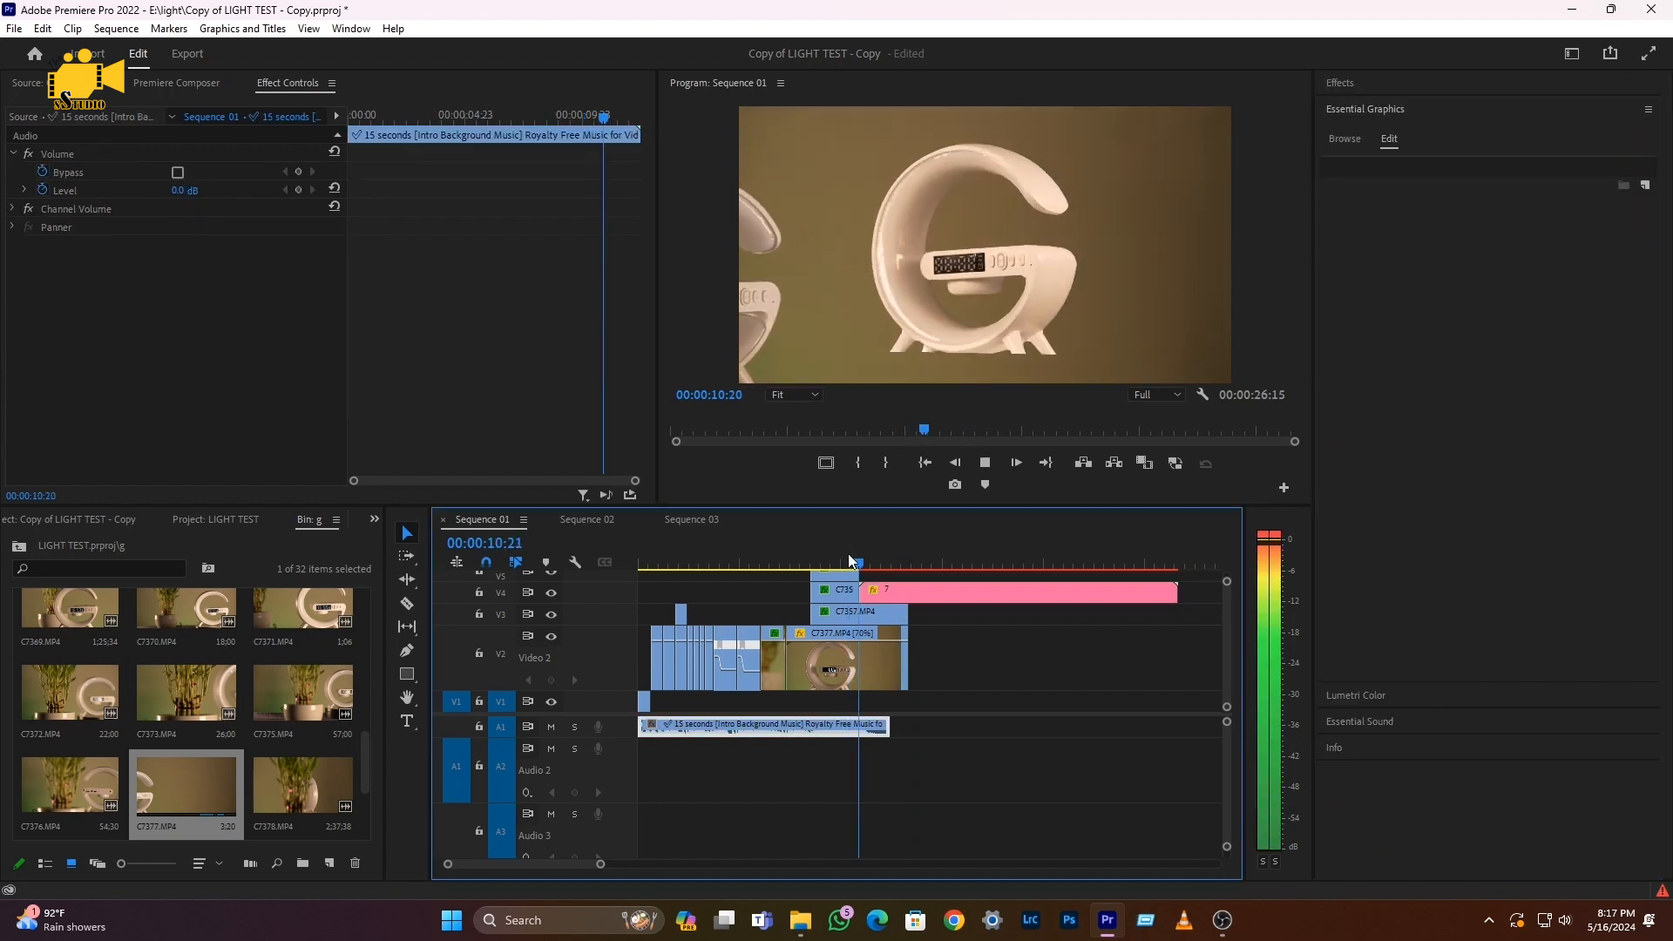
key("space")
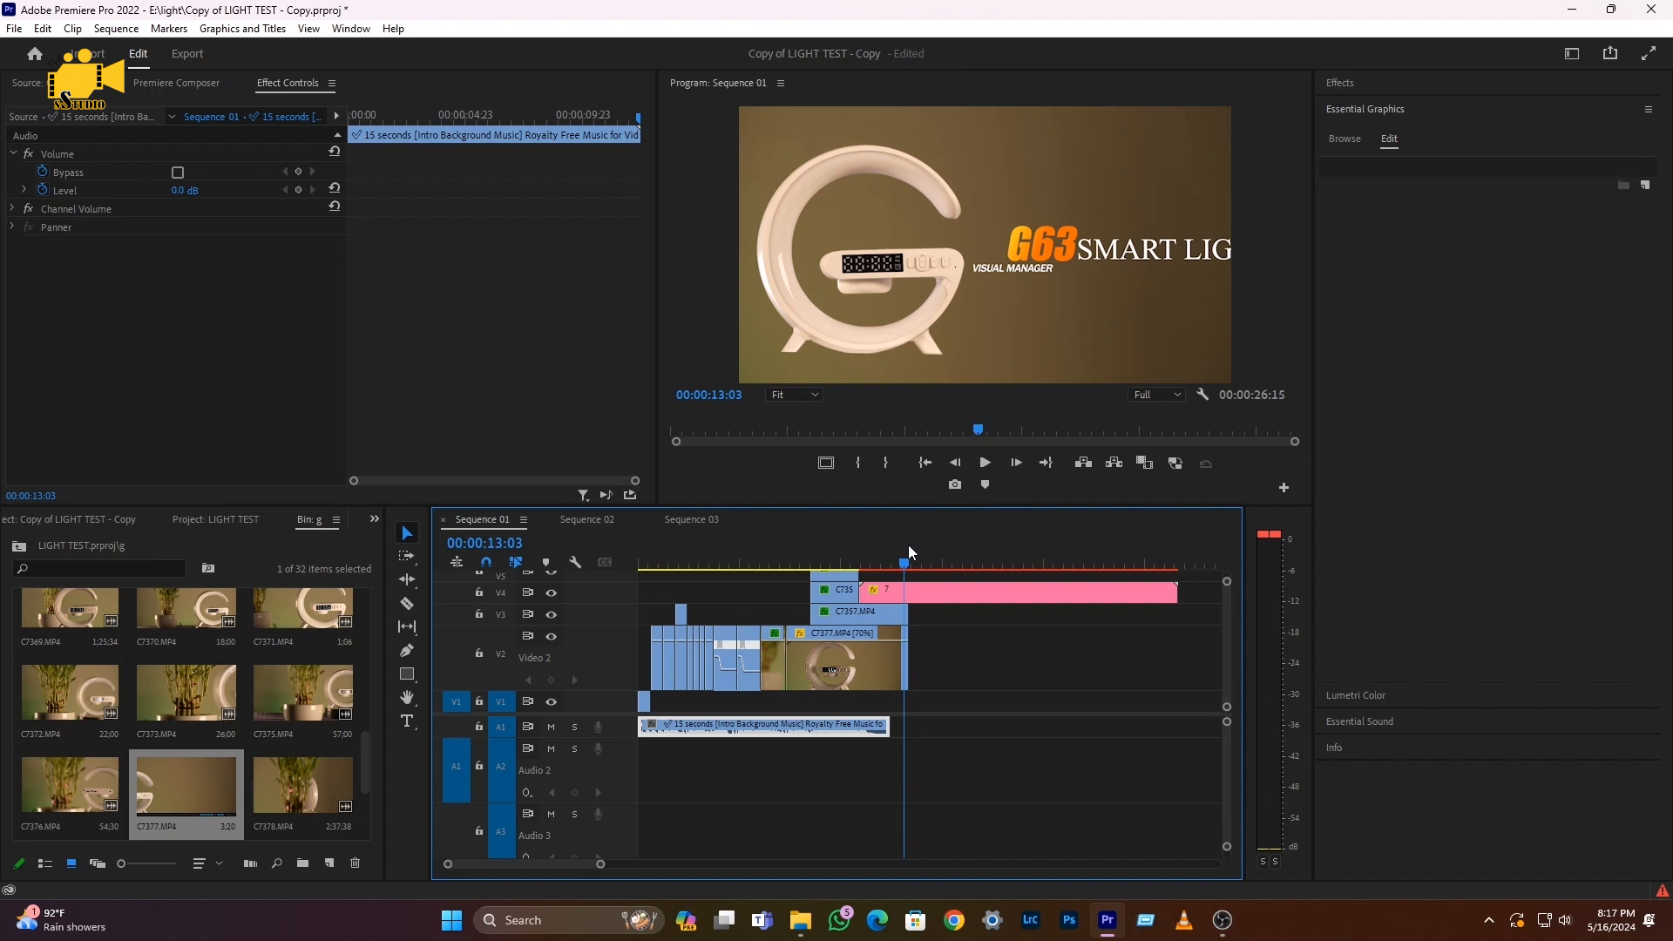
Copy "LIGHT SOUND MACHINE" out of the title's second source text and delete it there, leaving "SMART"
left_click(1037, 592)
scroll(1451, 755, "down", 2)
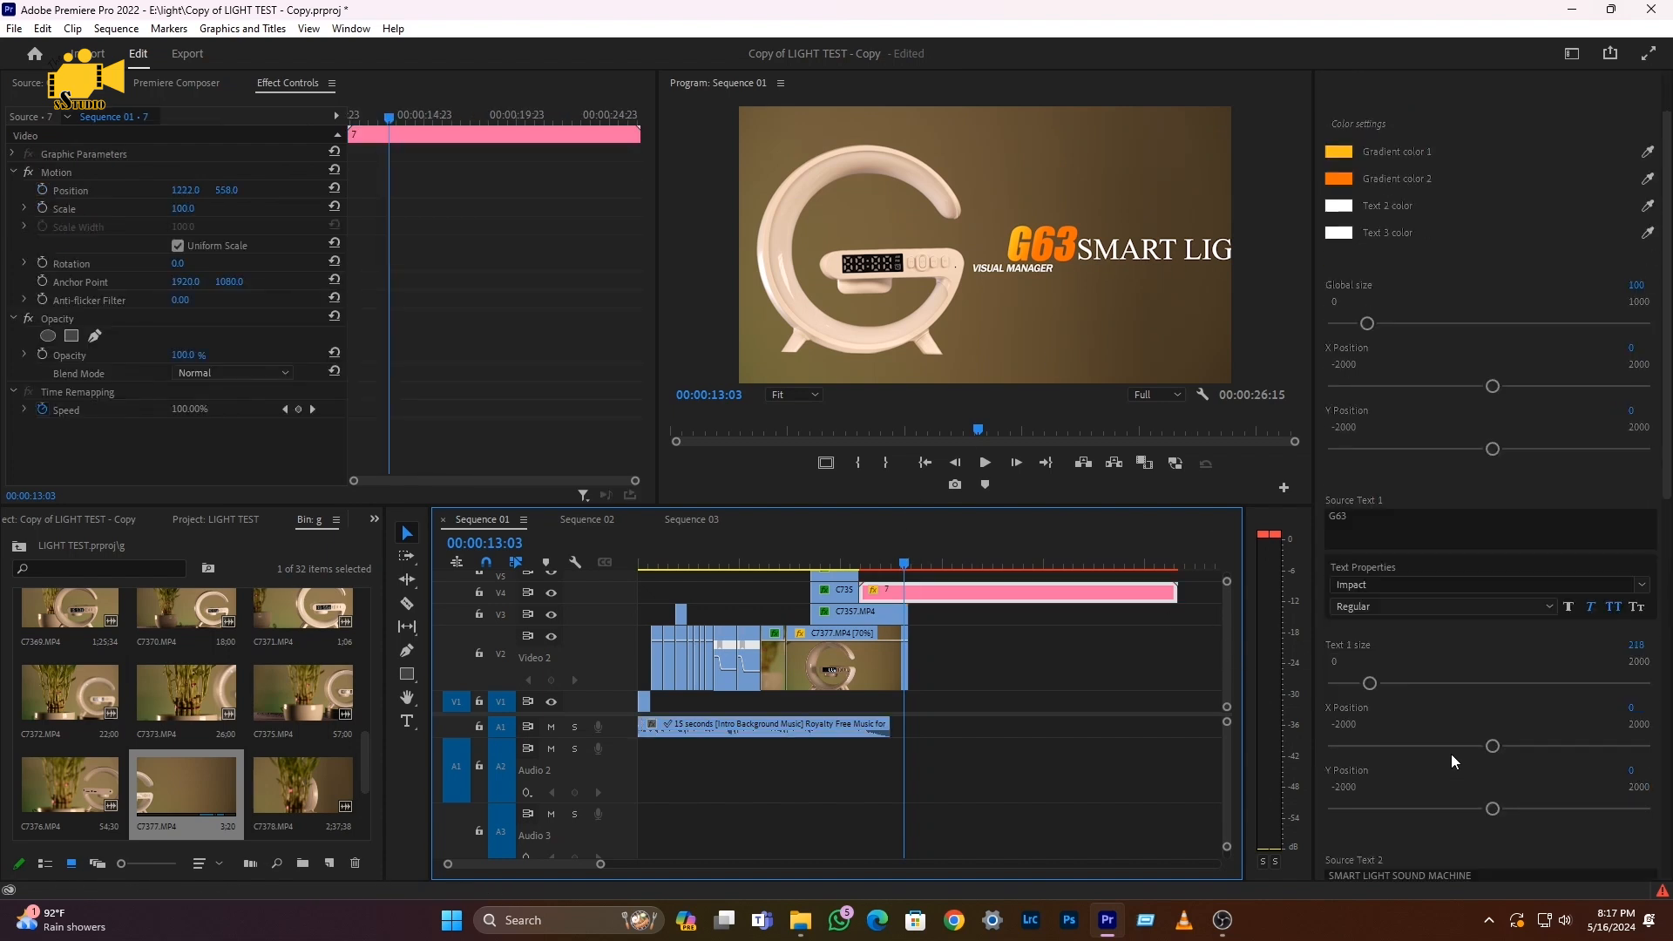
scroll(1455, 664, "down", 3)
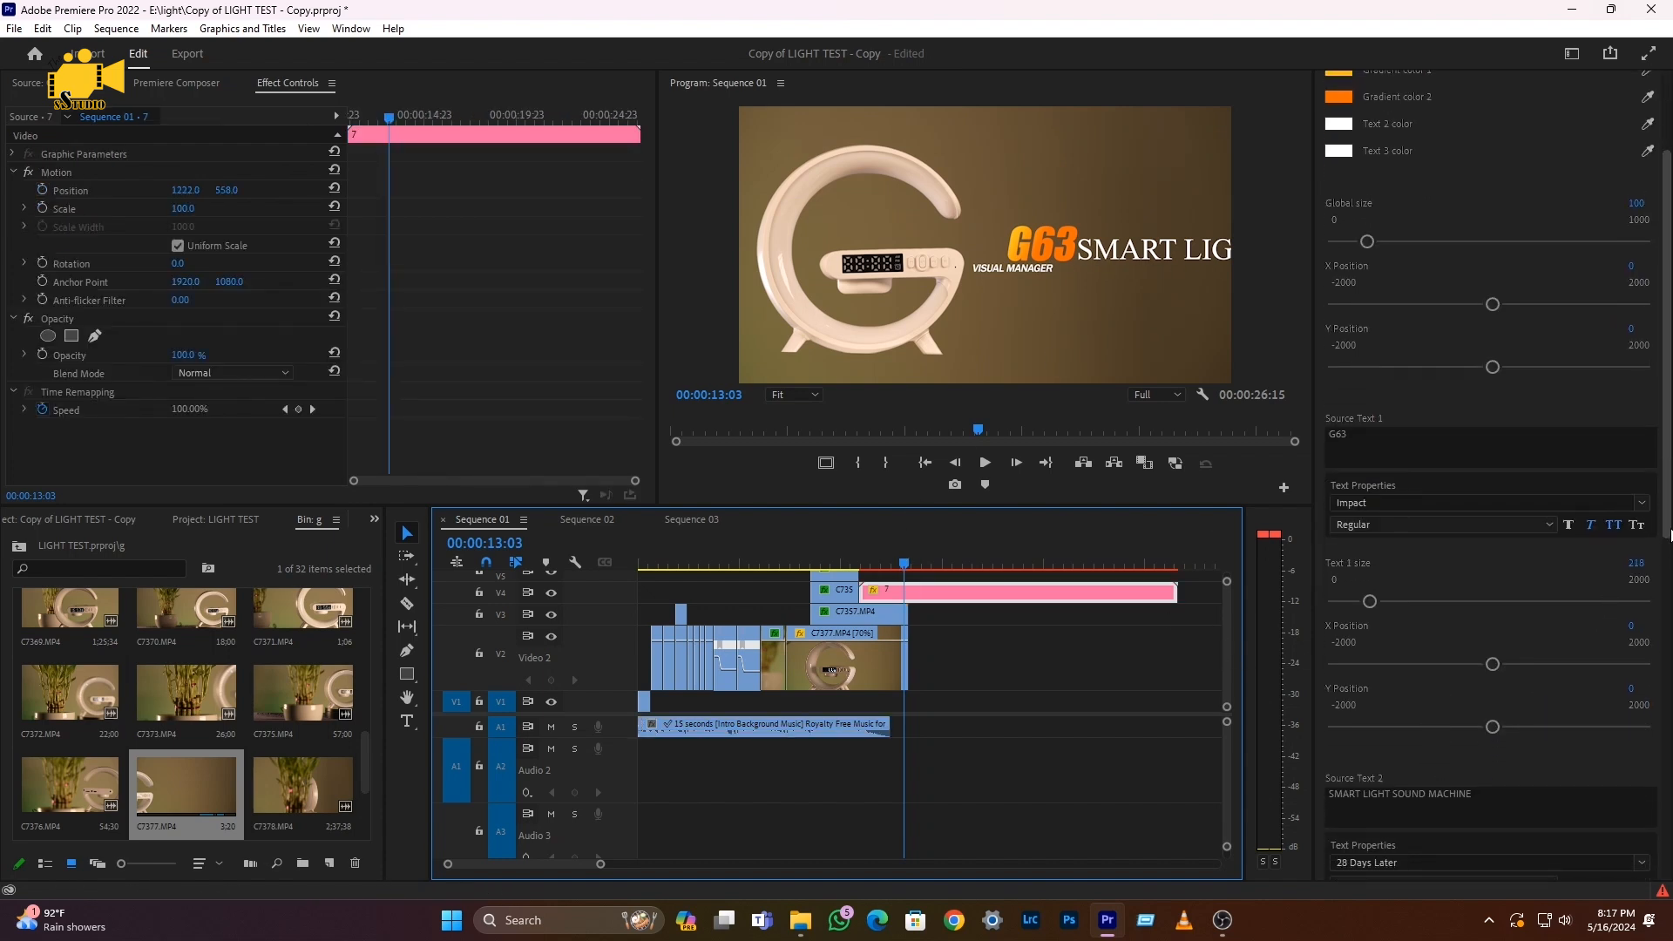
left_click(1365, 764)
left_click_drag(1364, 795, 1517, 788)
key("ctrl+c")
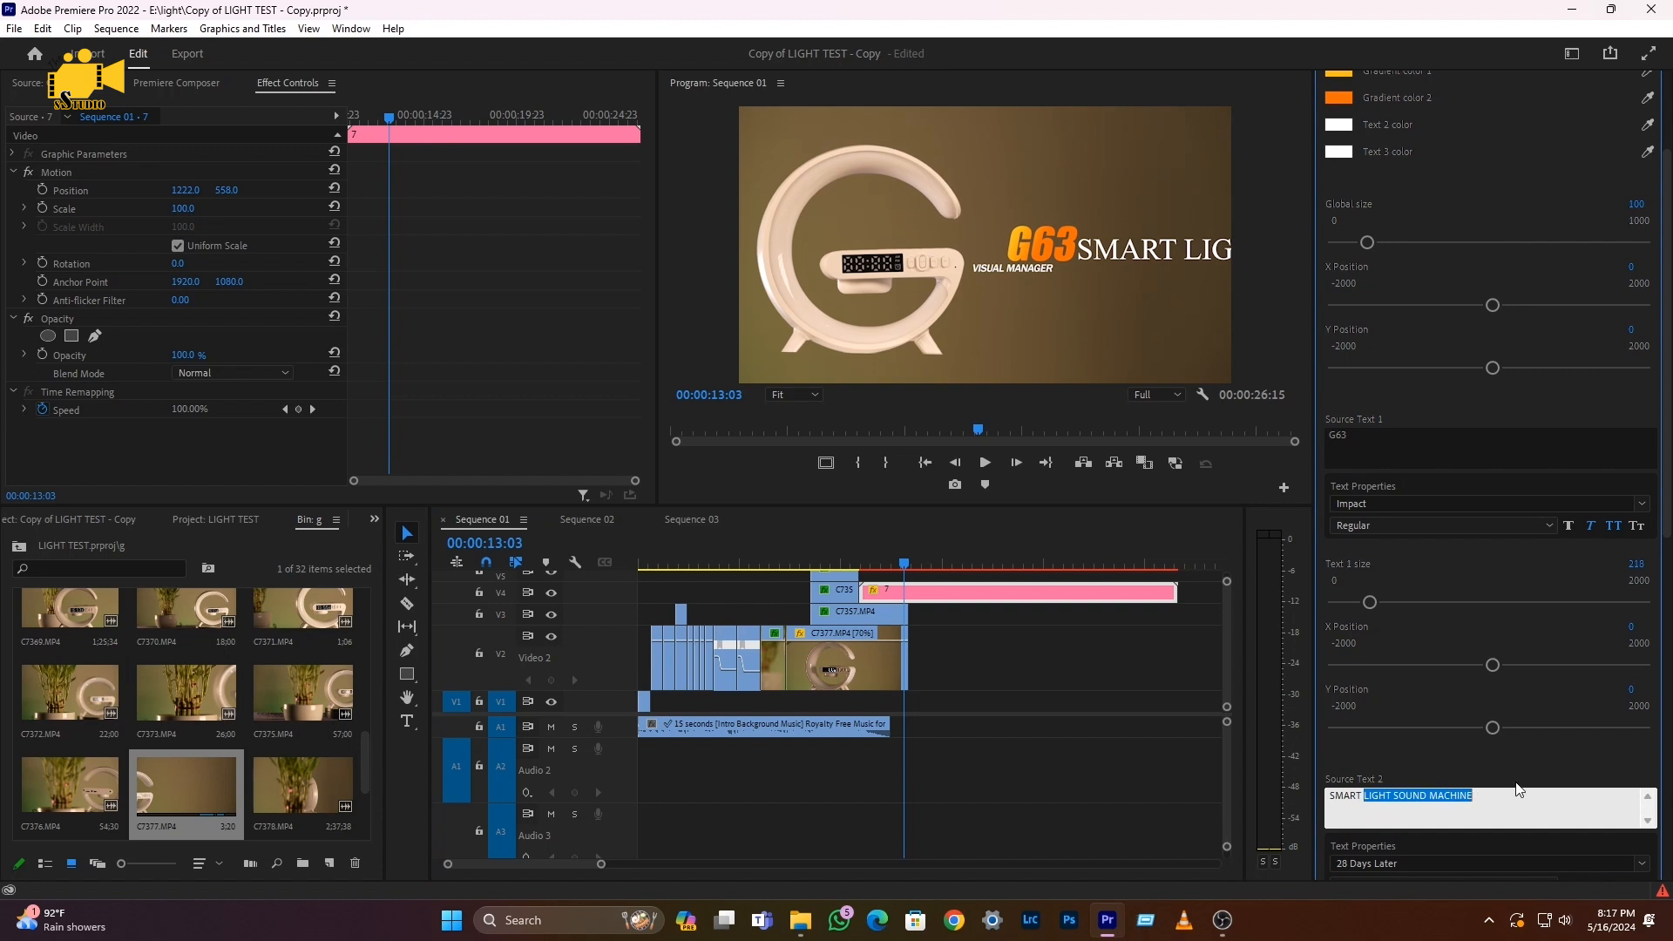
key("BackSpace")
Replace the third source text "visual manager" with the copied "LIGHT SOUND MACHINE" and replay the title animation
left_click_drag(1644, 519, 1658, 719)
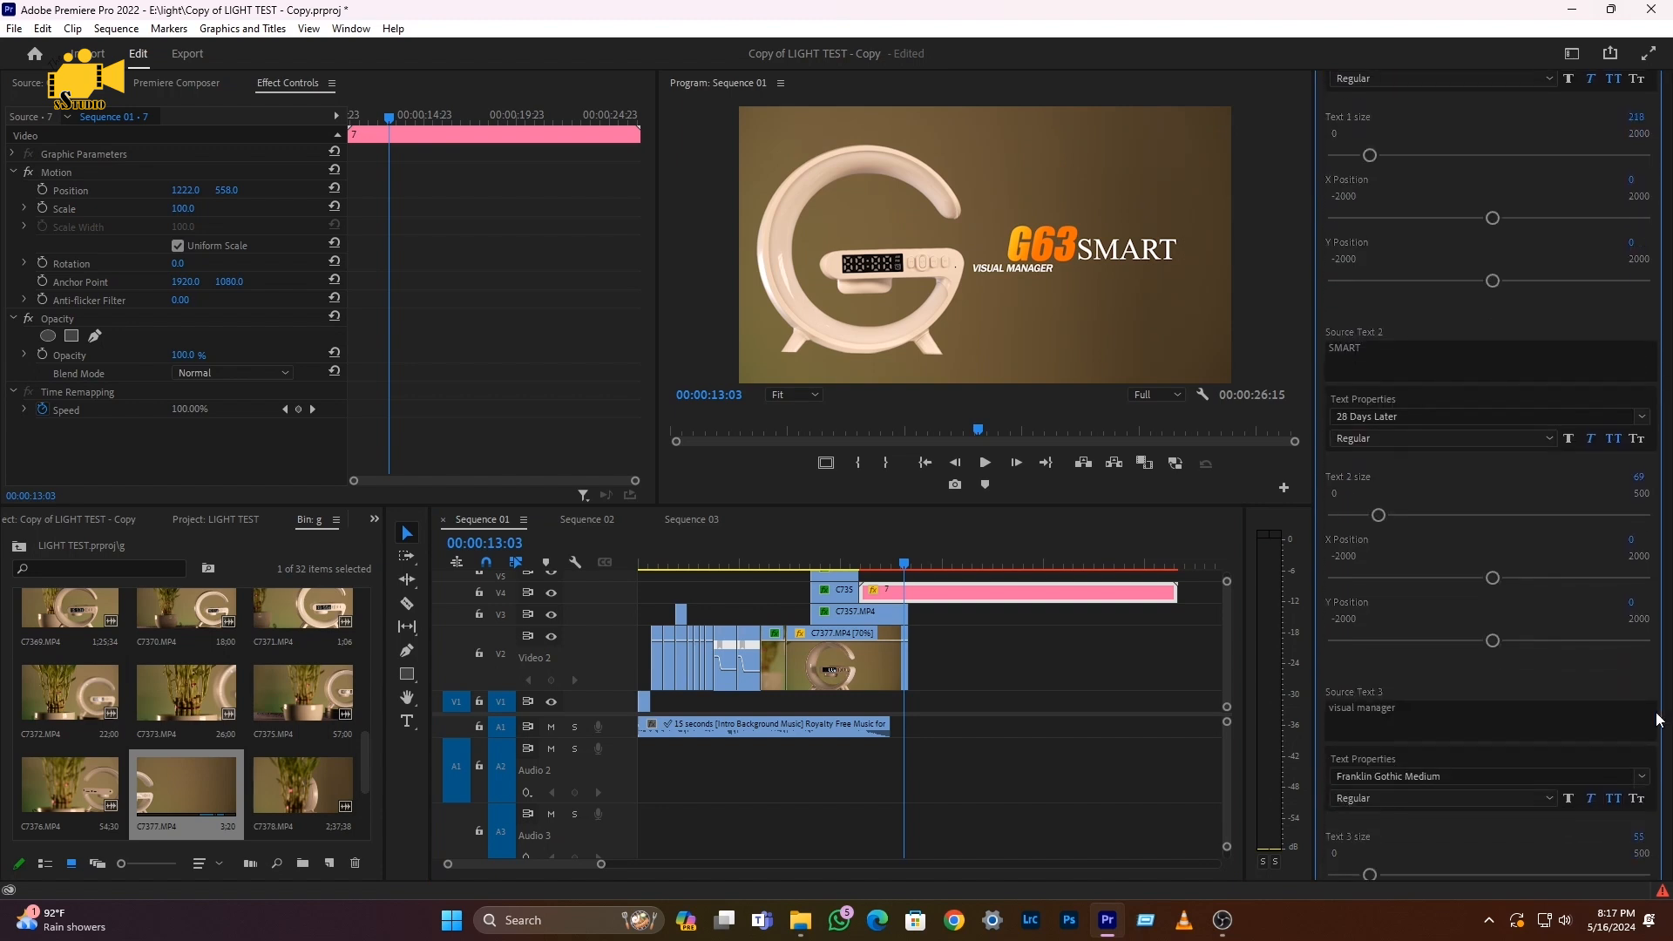
left_click(1385, 715)
key("ctrl+v")
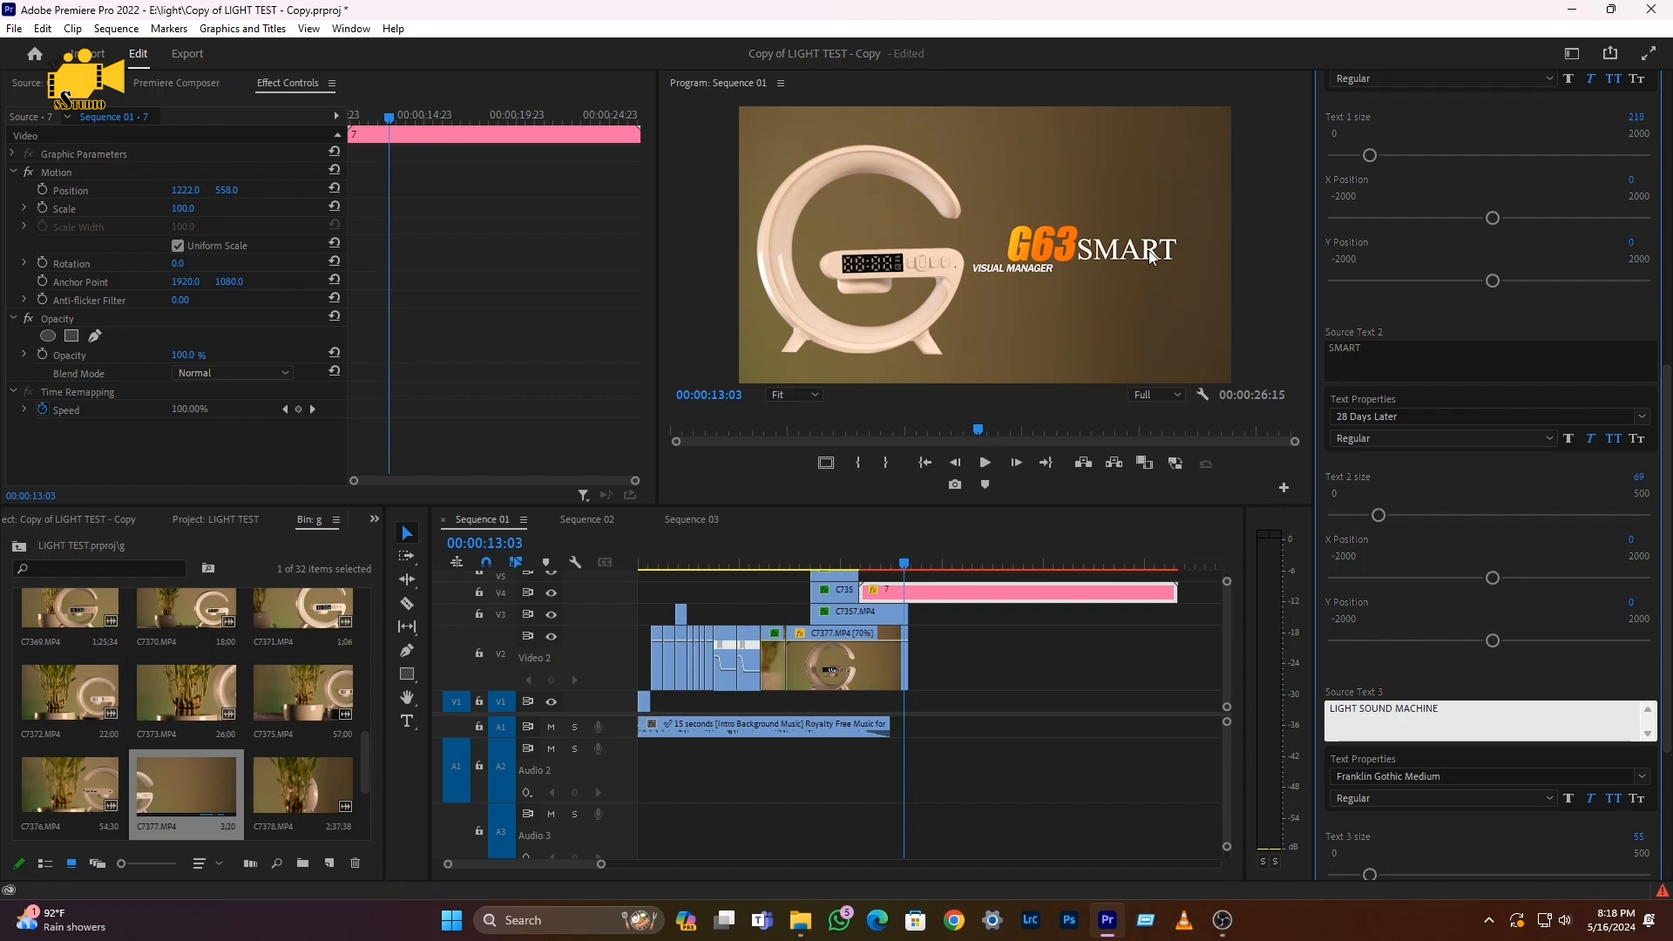
left_click(860, 556)
key("space")
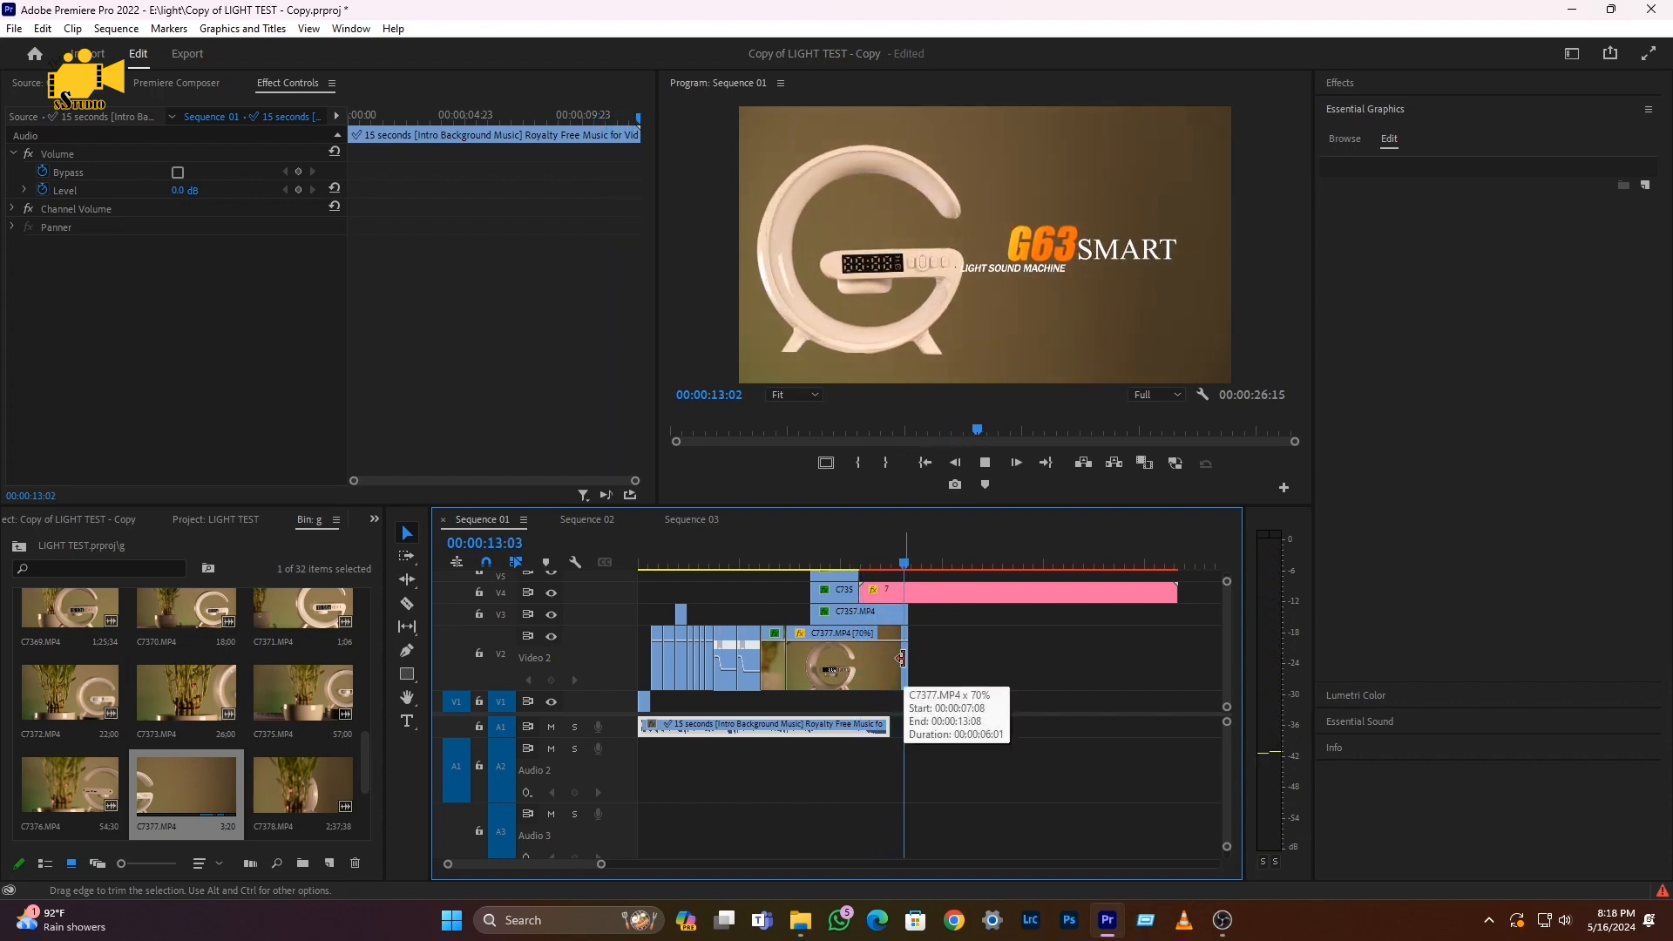
key("space")
Set the third text's X Position to 182 so it aligns under "G63 SMART", and replay the title
left_click(913, 592)
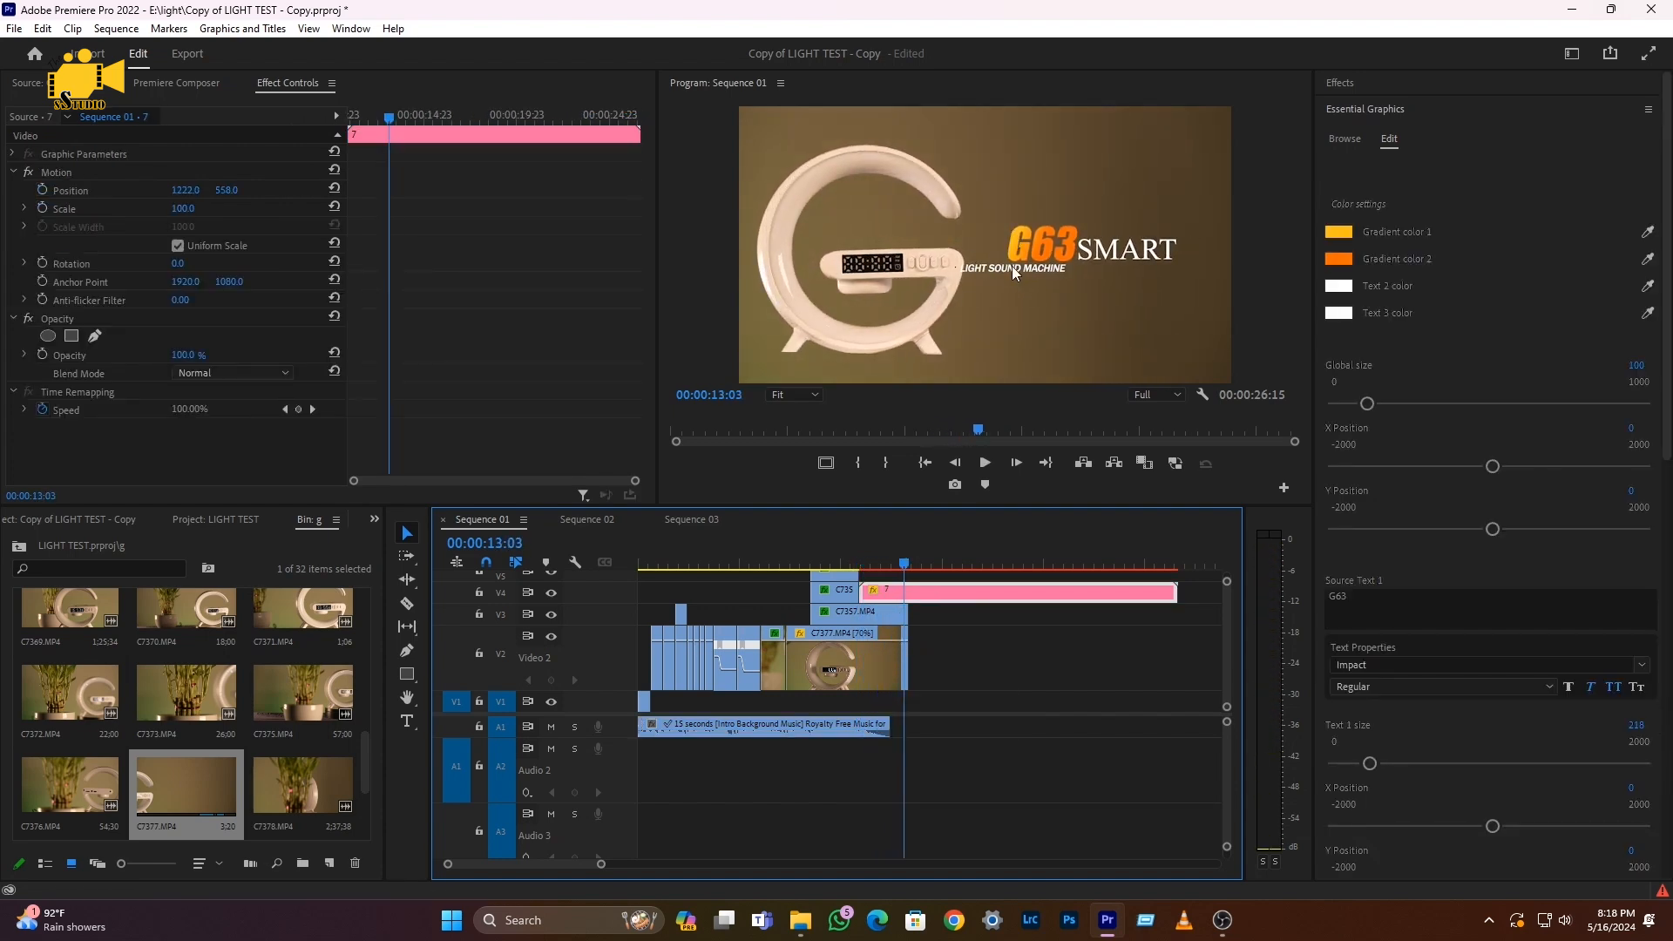
scroll(1389, 758, "down", 2)
left_click_drag(1664, 523, 1662, 806)
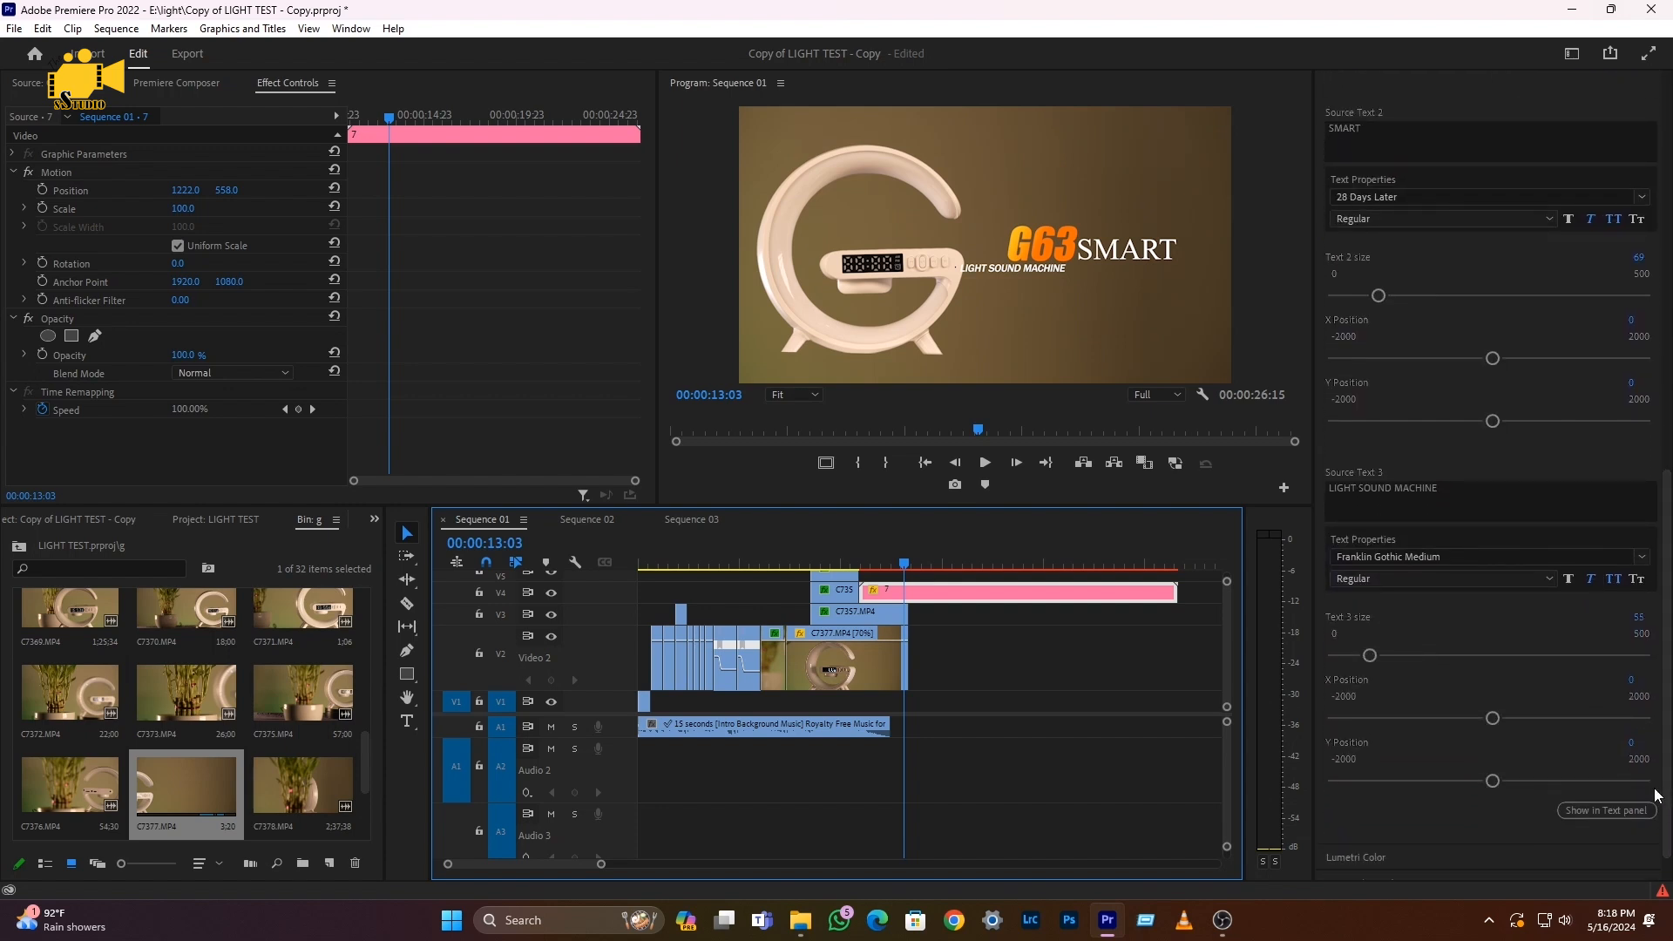
mouse_move(1495, 720)
left_mouse_down()
mouse_move(1525, 718)
mouse_move(1502, 720)
left_mouse_up()
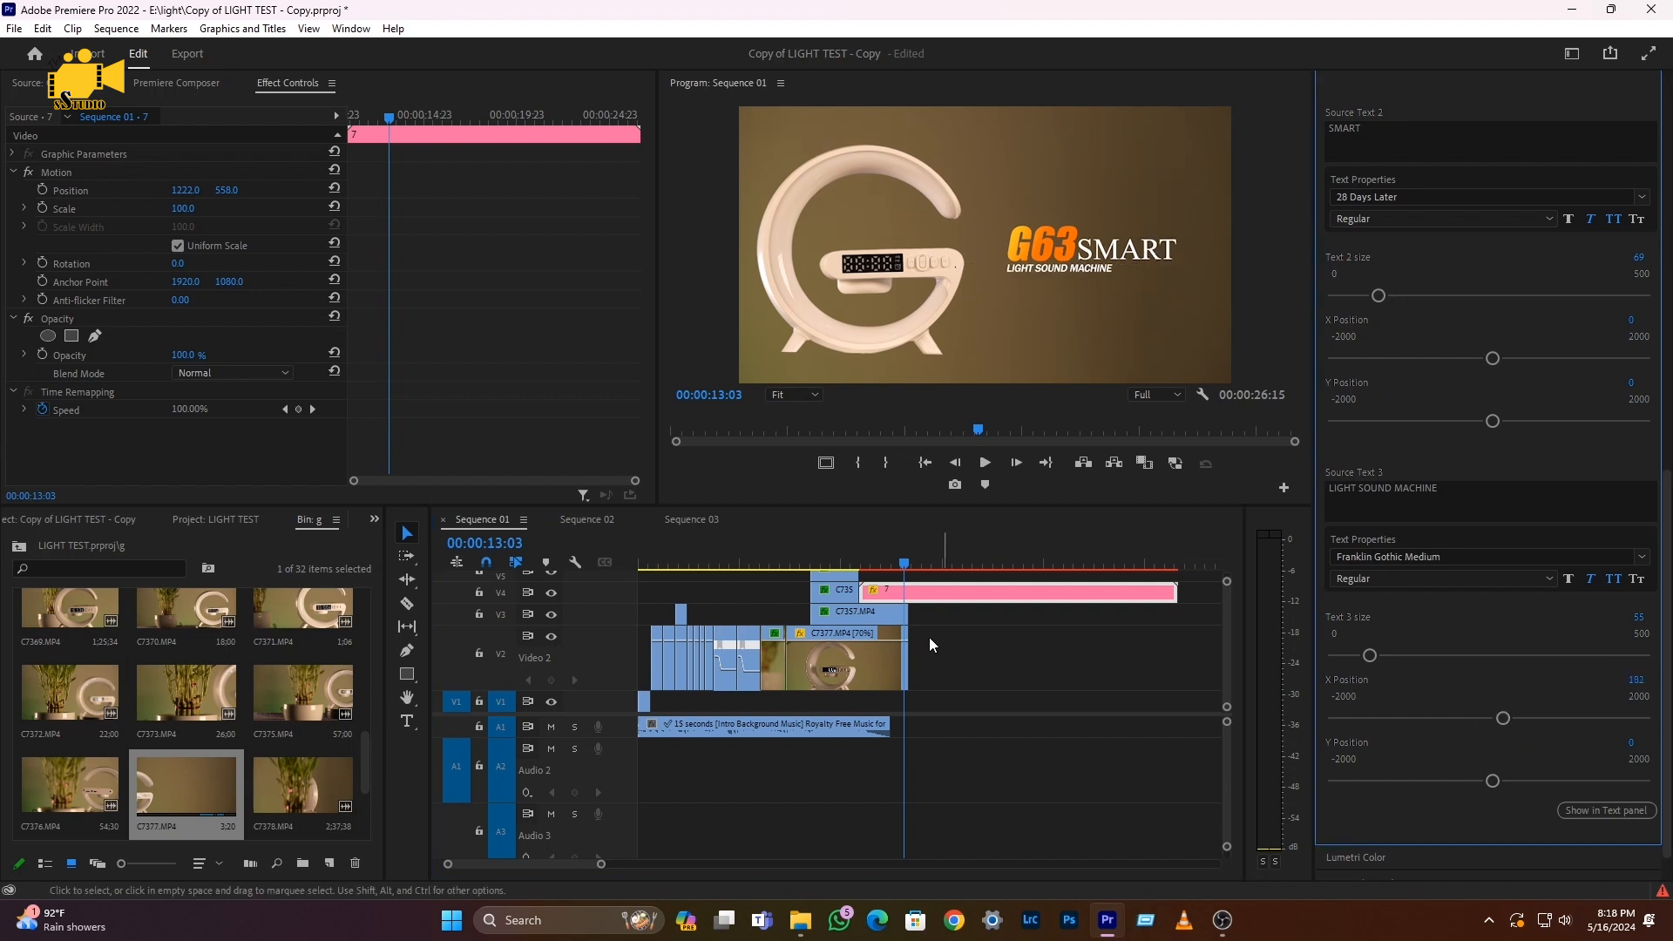
left_click(860, 556)
key("space")
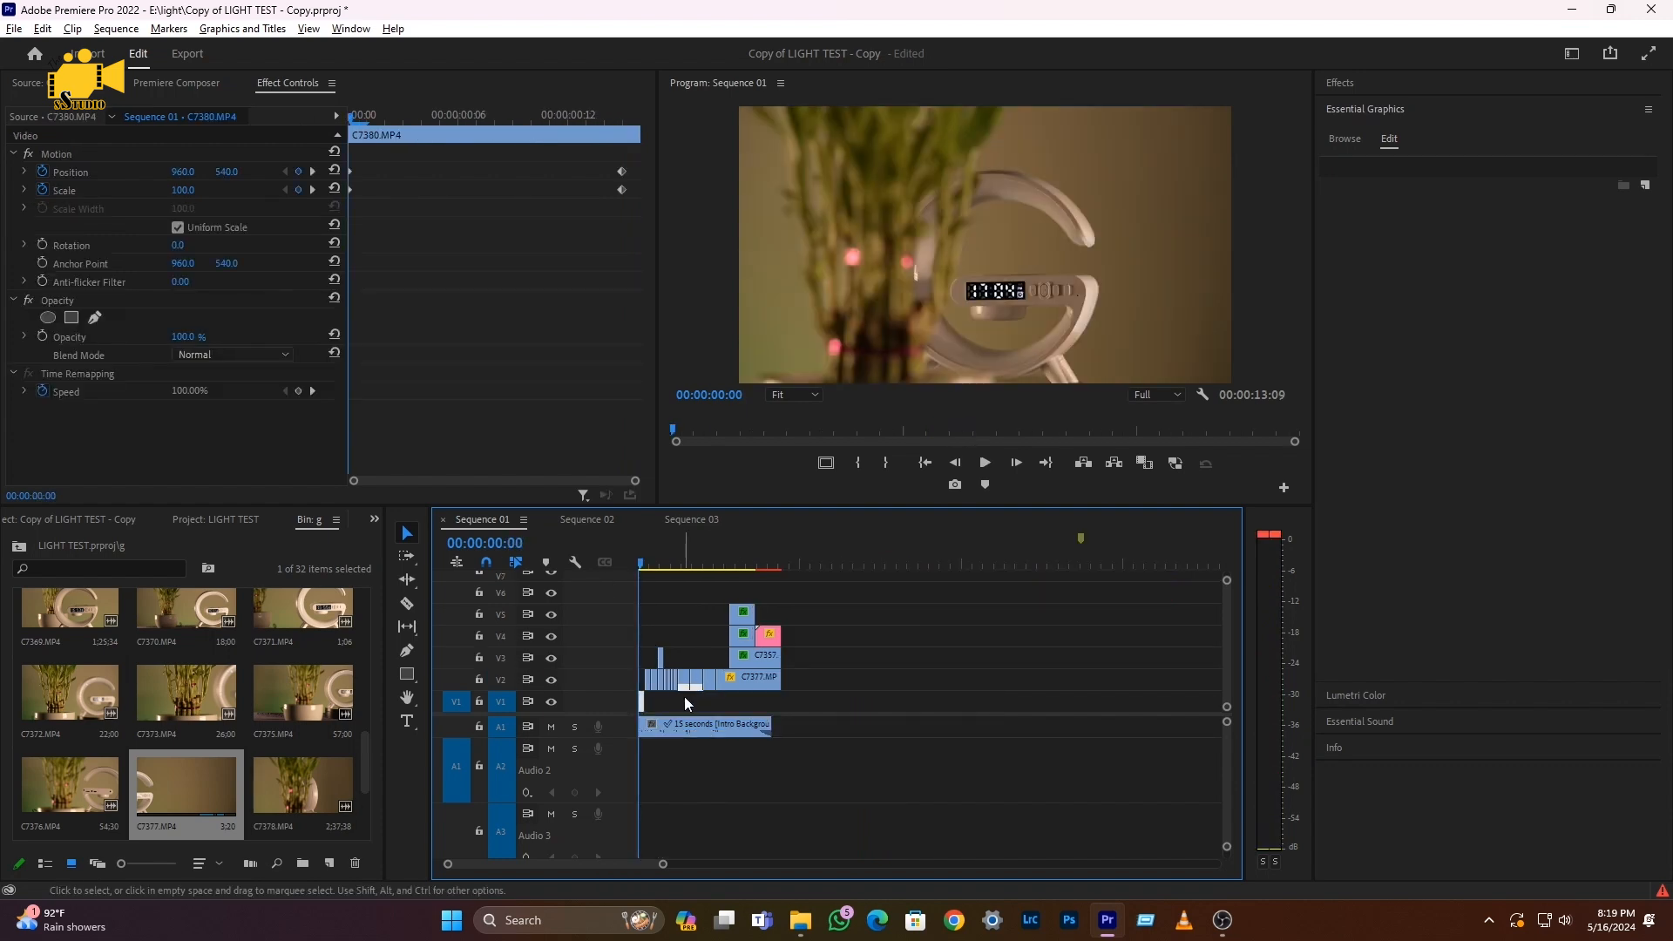
key("equal")
key("equal")
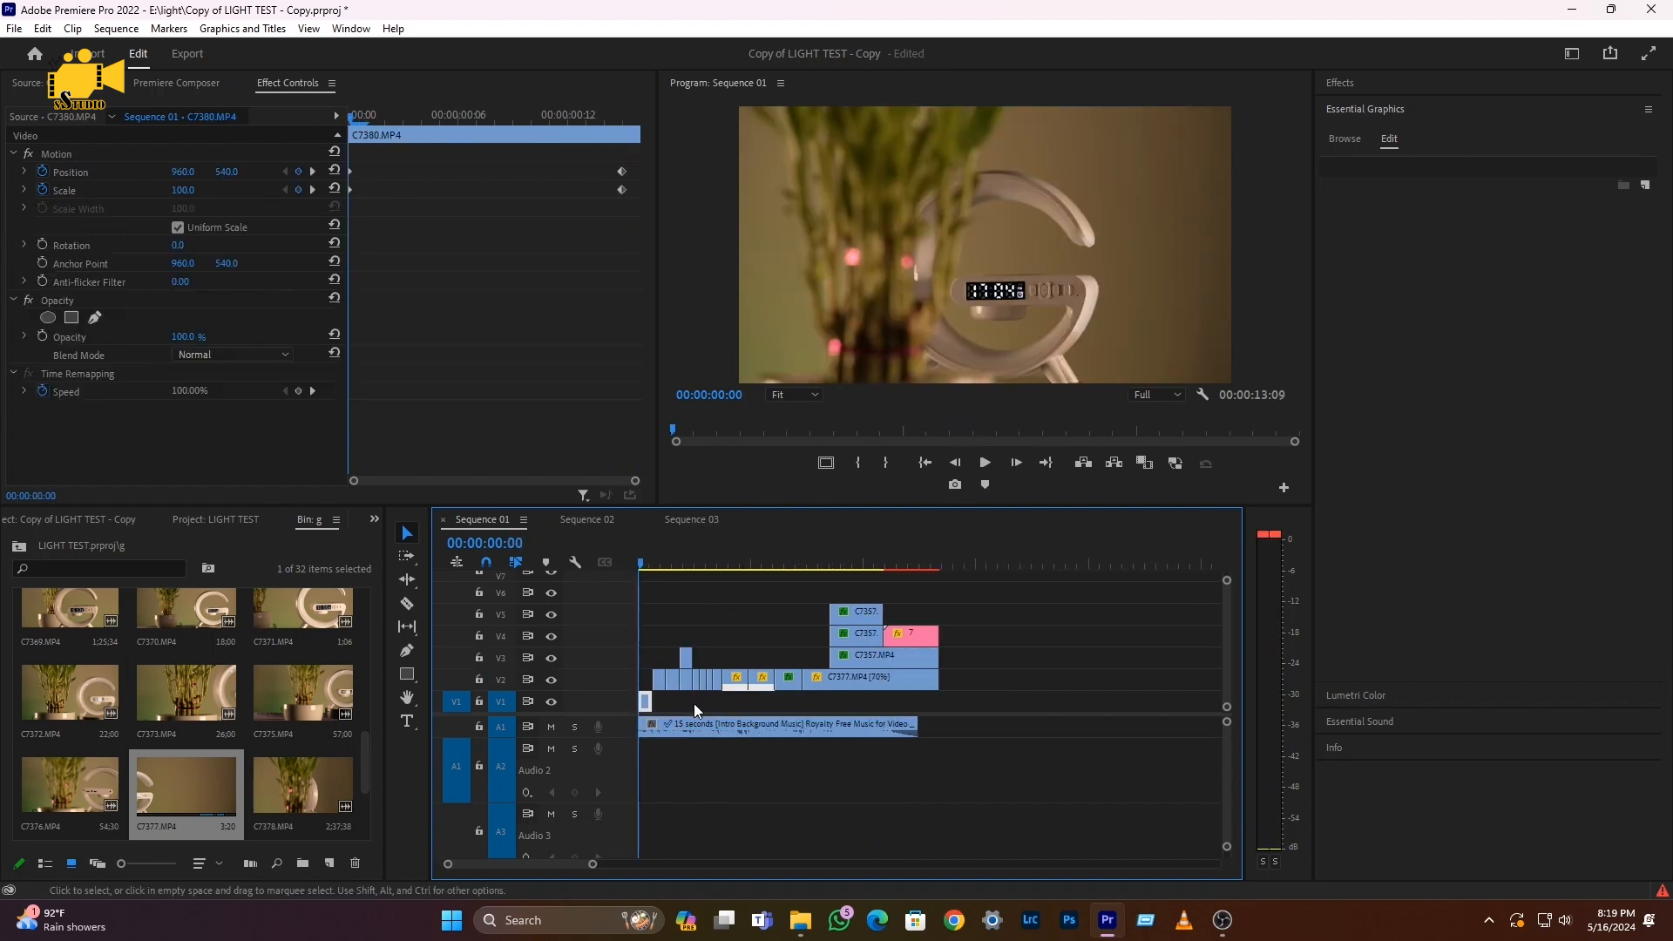
Create a 1920 × 1080 adjustment layer at 23.976 fps with square pixels in the project bin
left_click(331, 864)
left_click(353, 745)
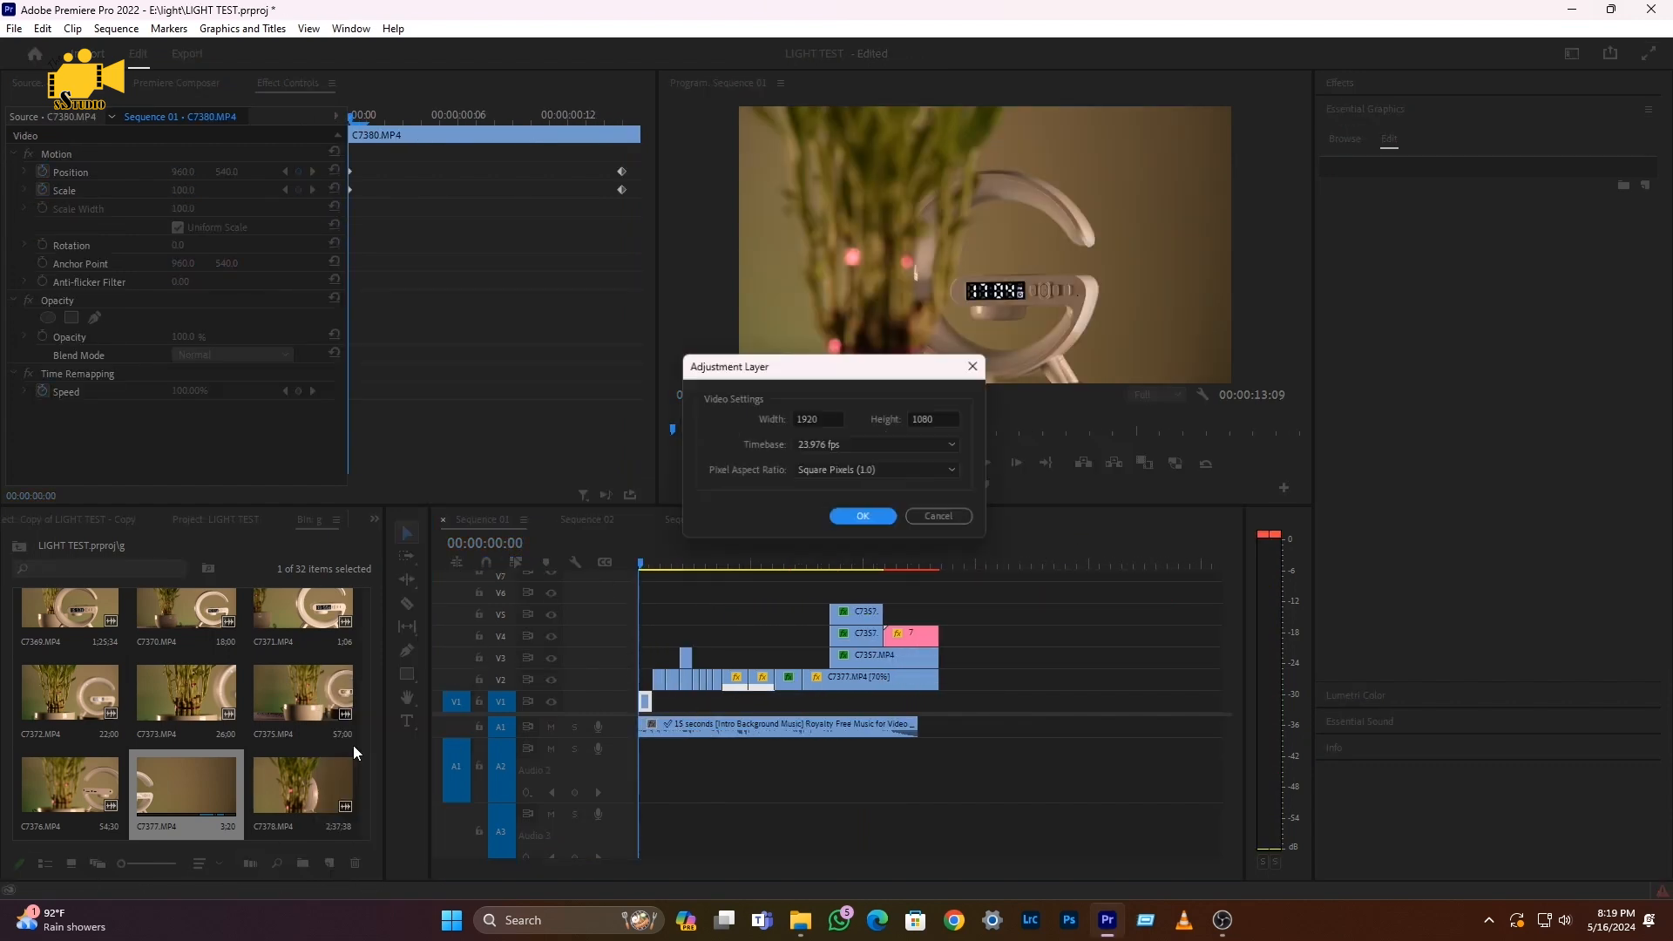
left_click(865, 519)
Place the adjustment layer on track V7 of Sequence 01, spanning from the start to the end of the last video clip
left_click_drag(300, 801, 835, 577)
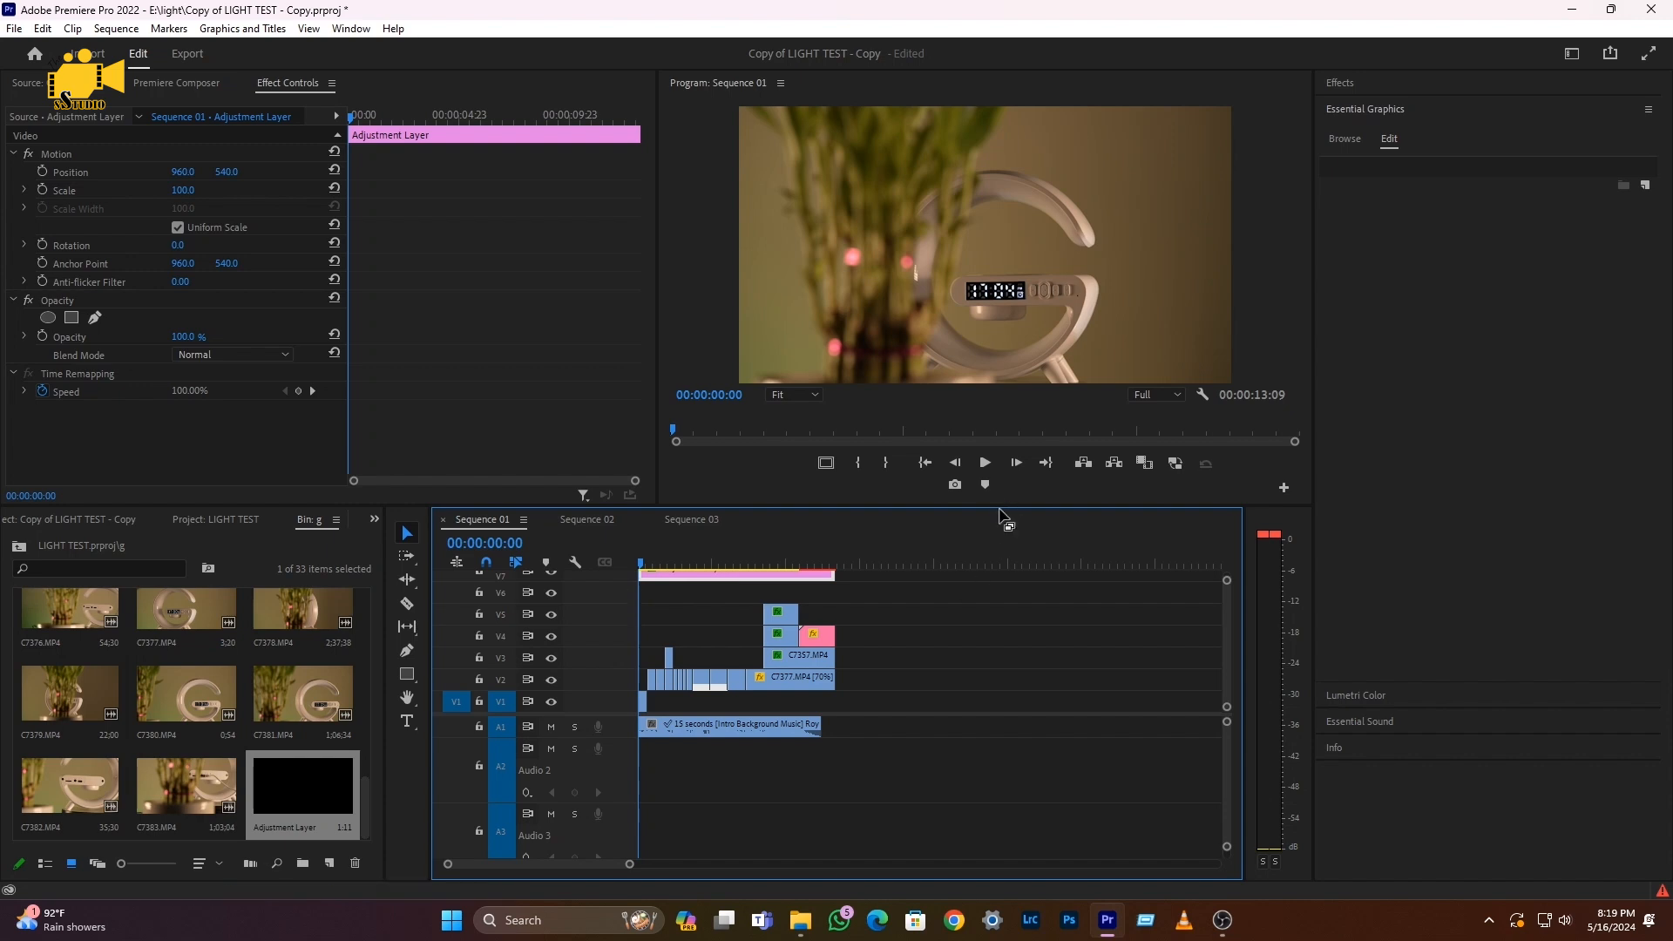
left_click_drag(997, 503, 988, 404)
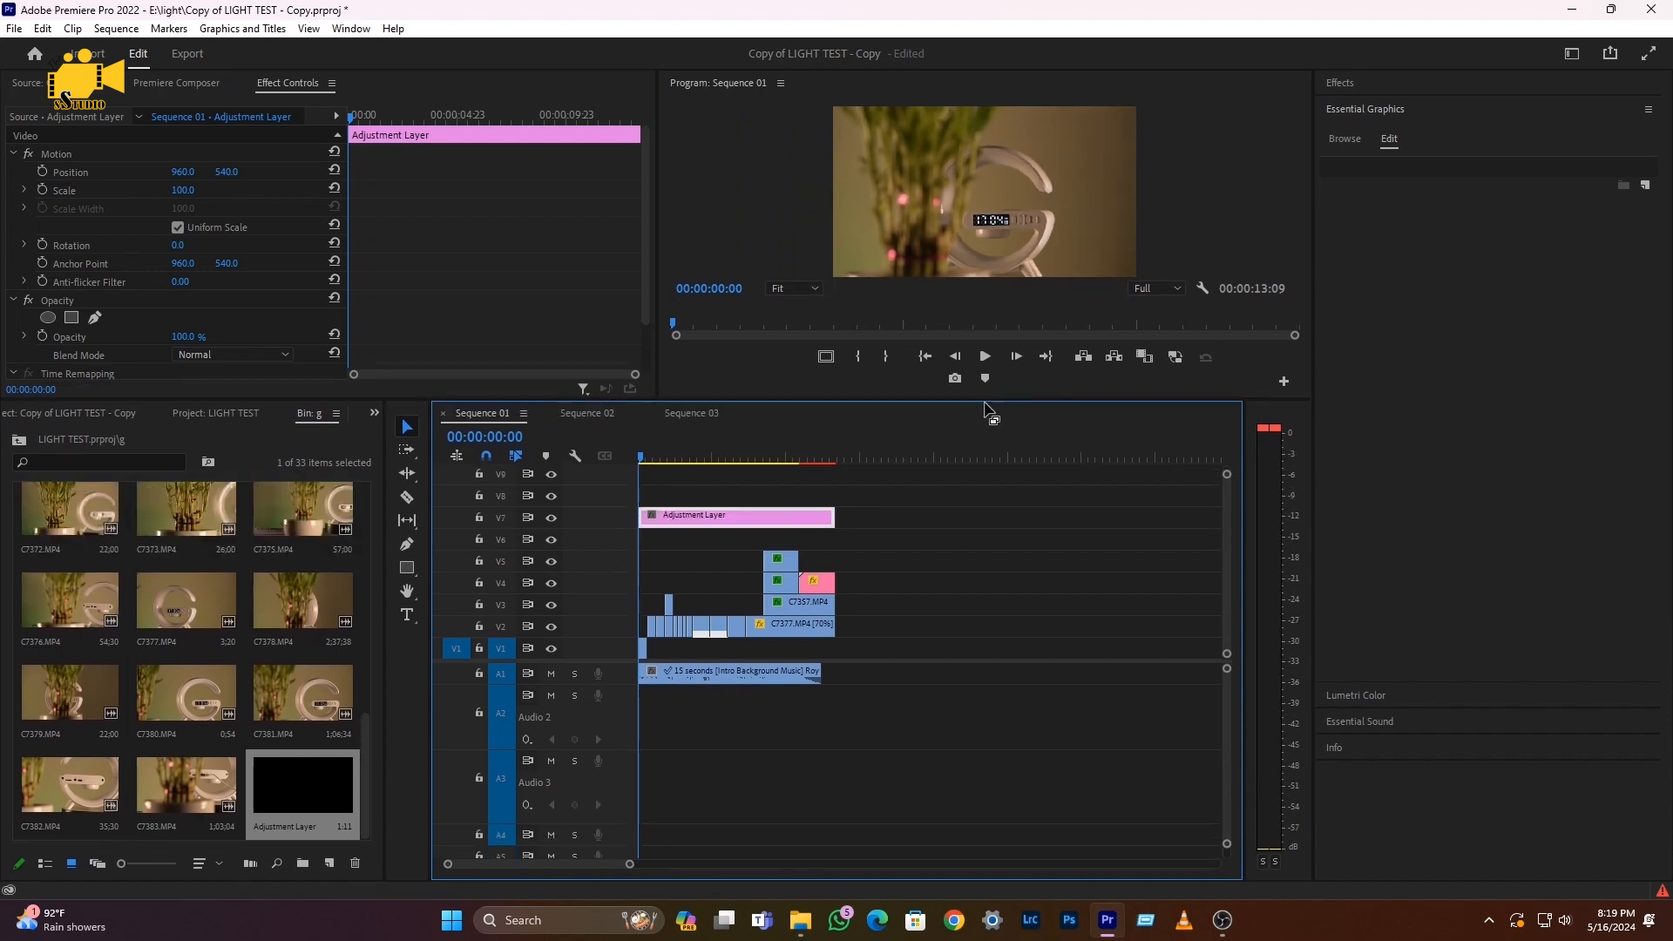
left_click_drag(601, 664, 645, 731)
left_click_drag(756, 403, 757, 538)
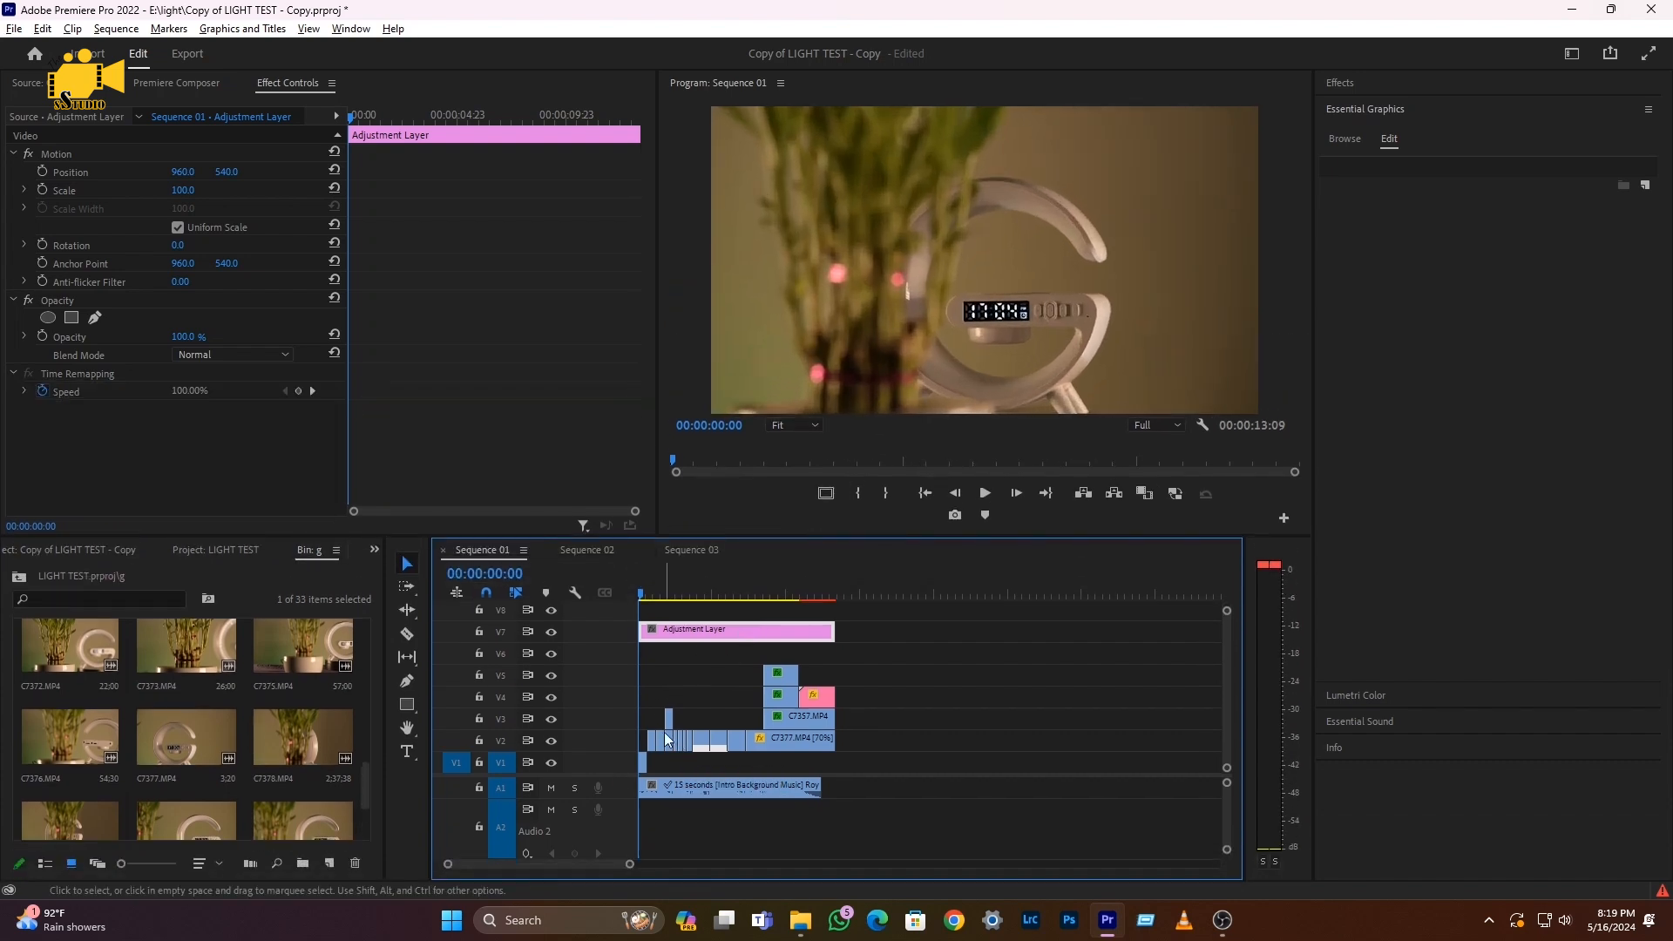
key("equal")
key("equal")
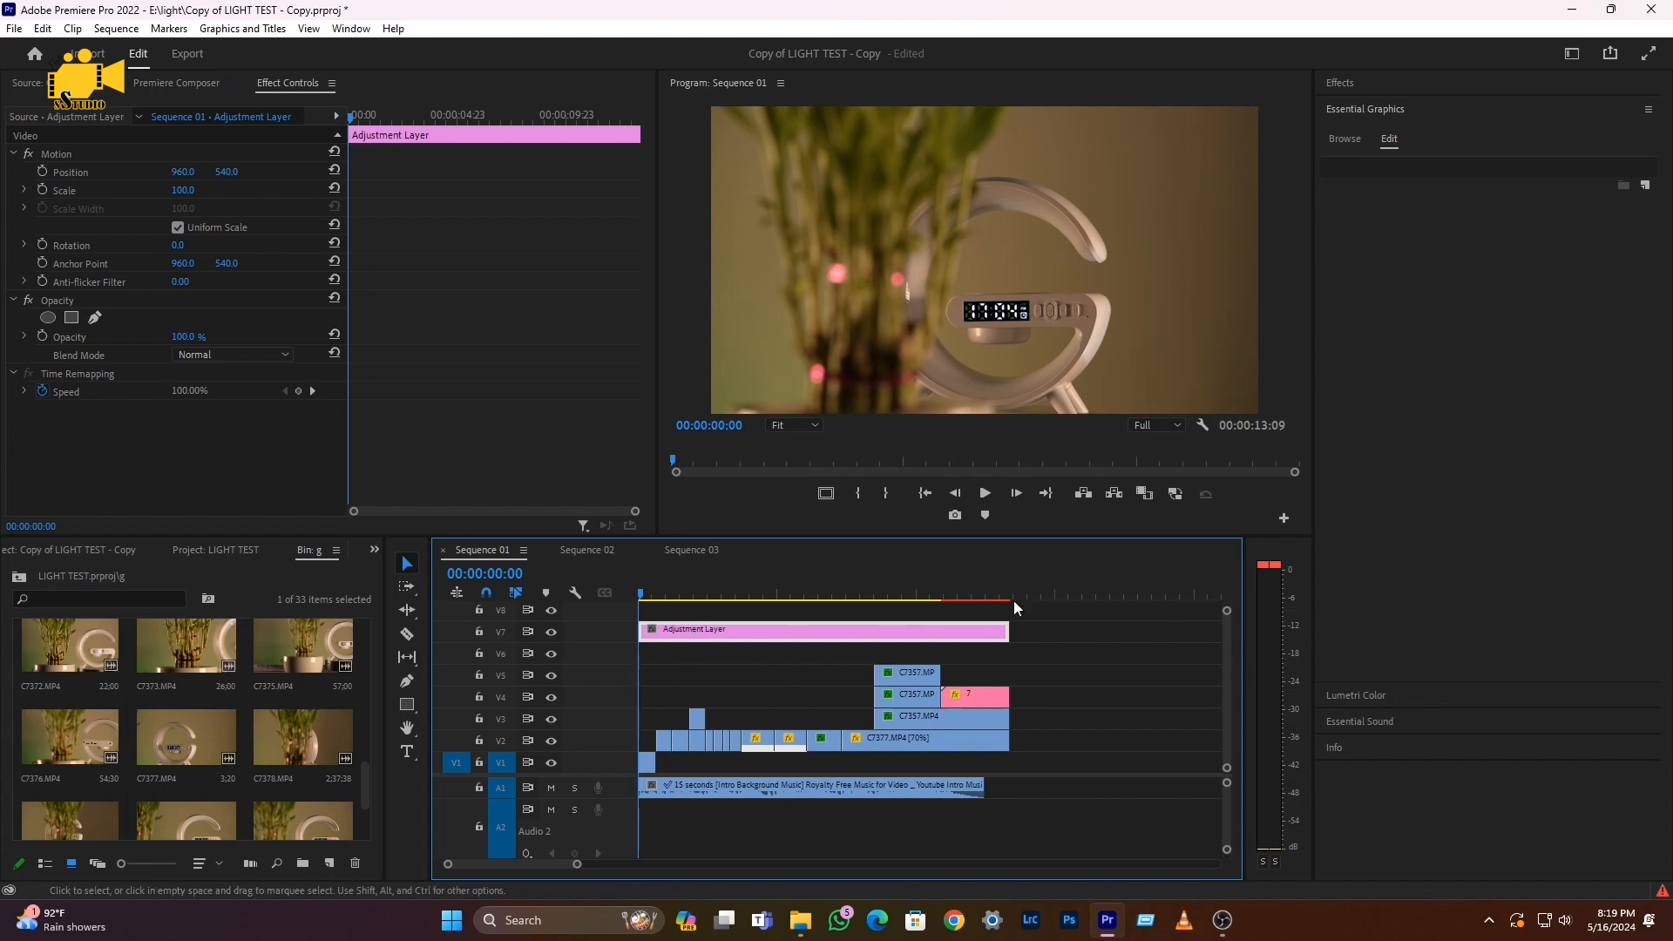
Grade the adjustment layer with Lumetri basic correction: exposure 1.2, contrast -4.6, highlights 13.8, temperature -13.0 and tint 2.9
left_click(1349, 696)
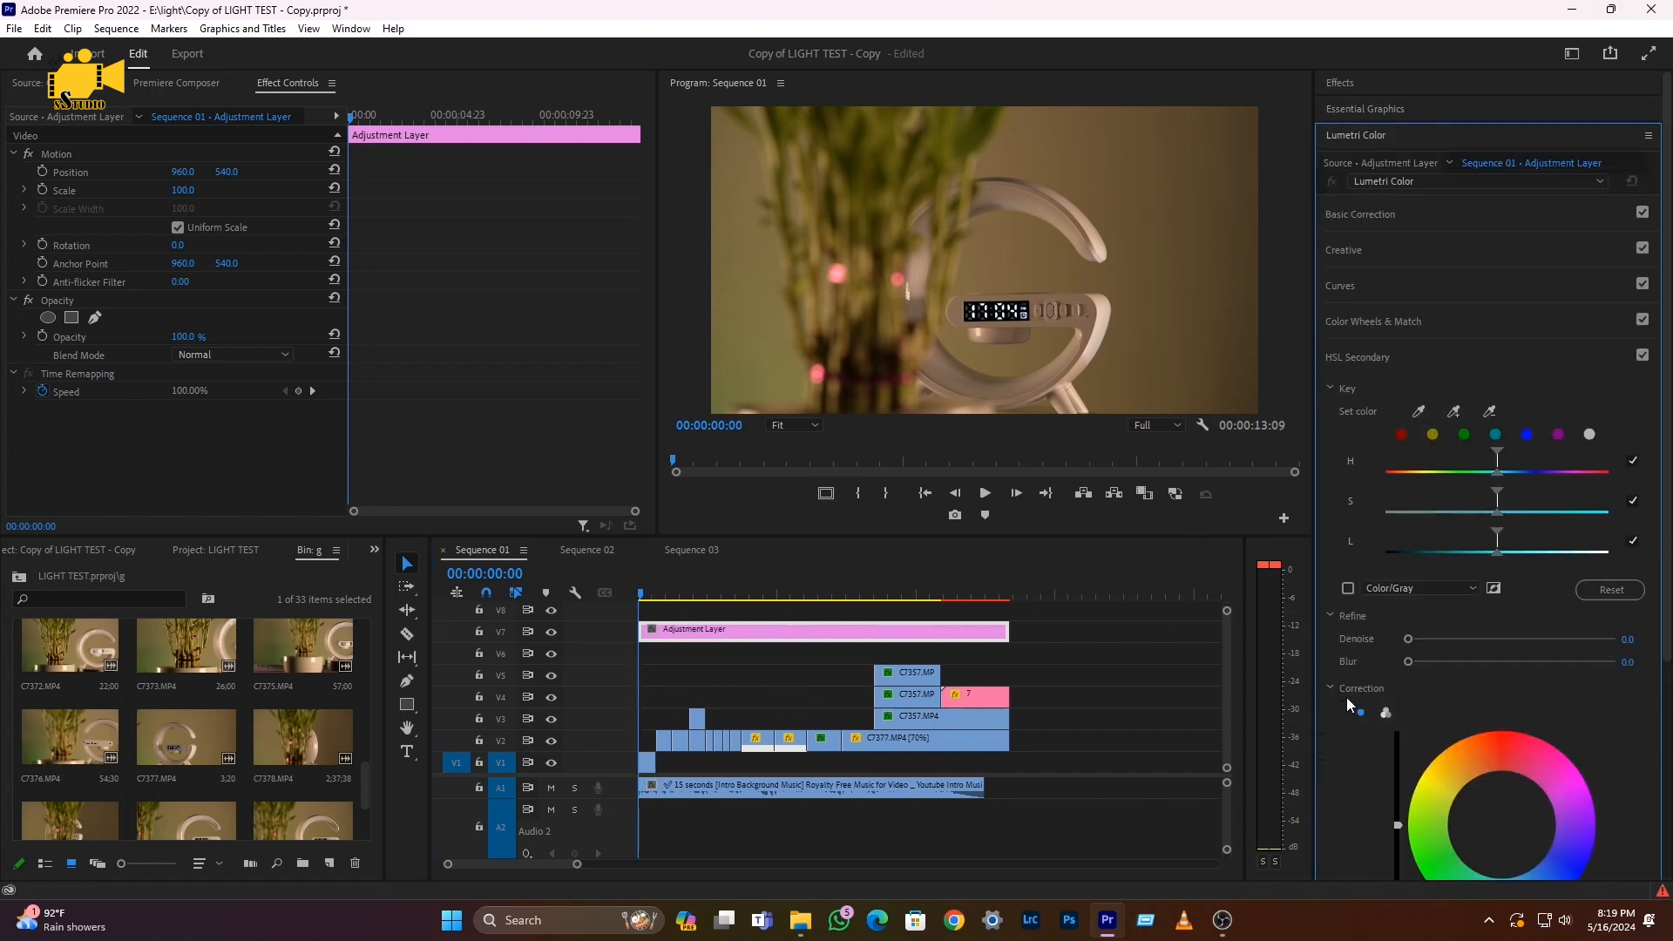
left_click(350, 29)
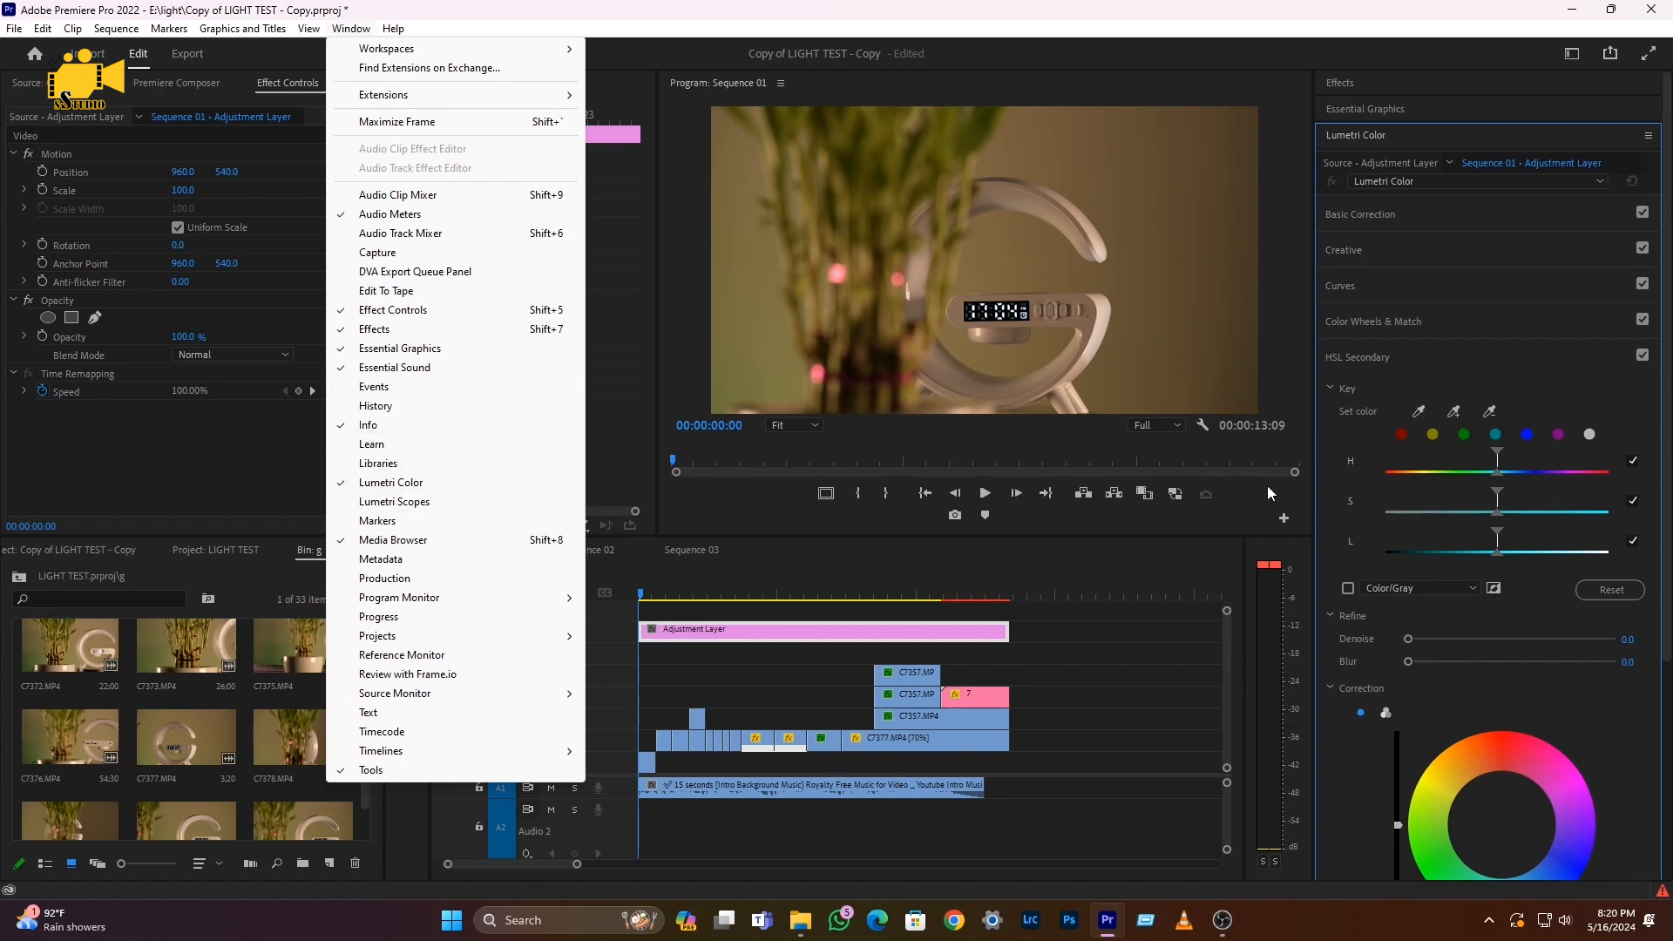
left_click(1393, 337)
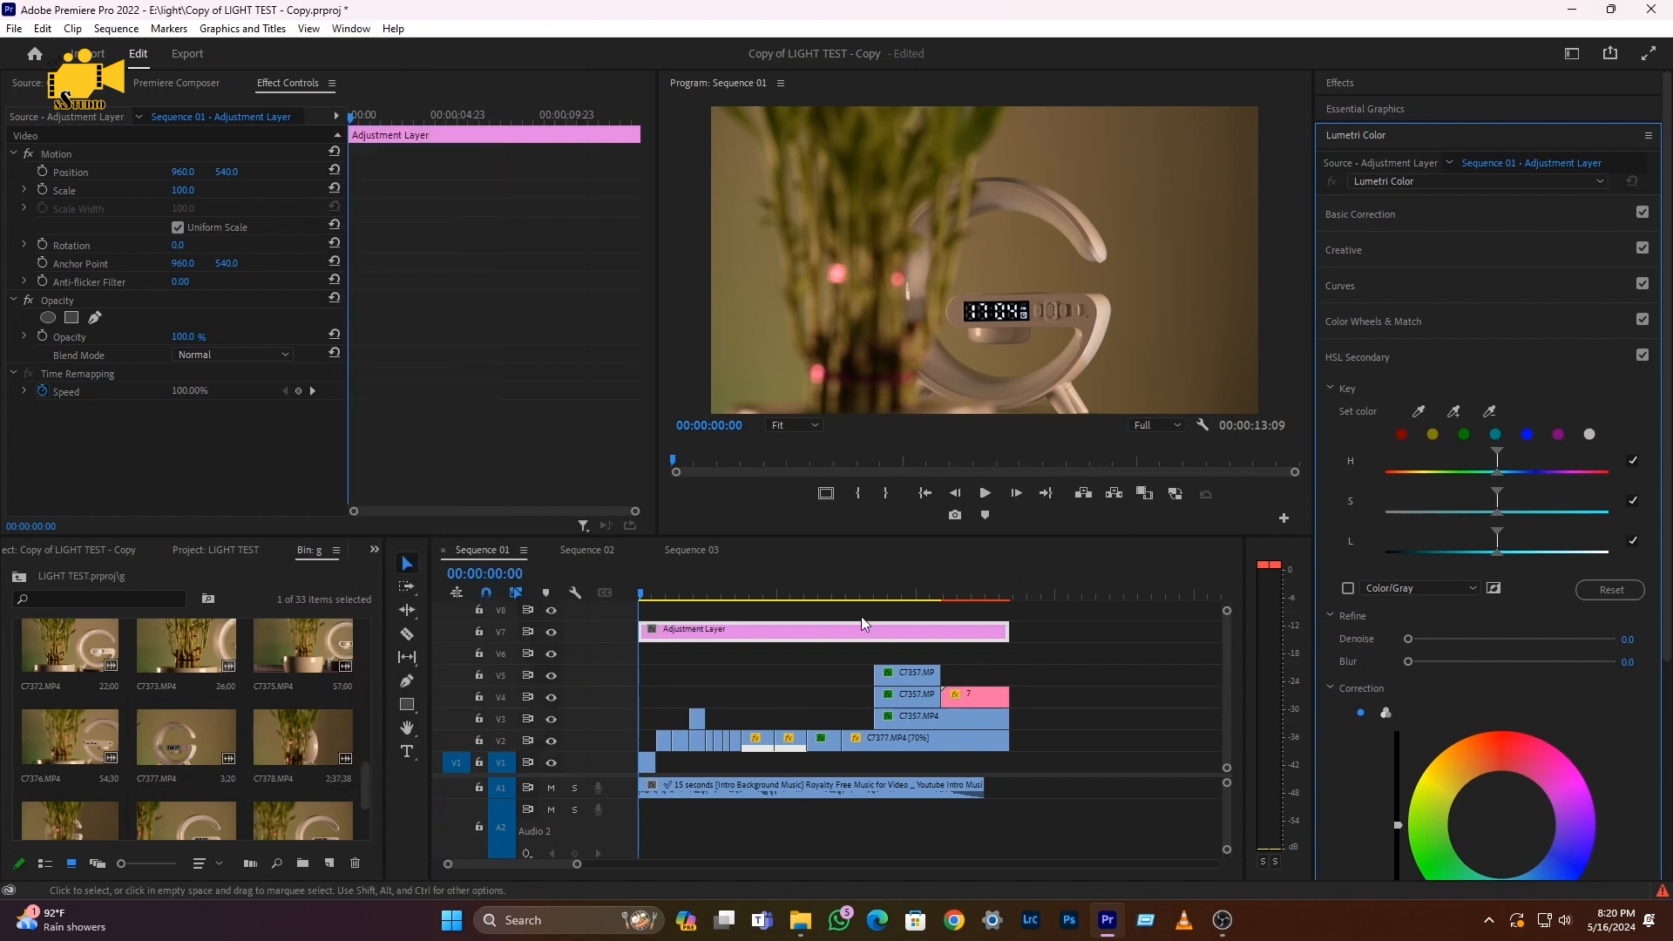
left_click(1347, 216)
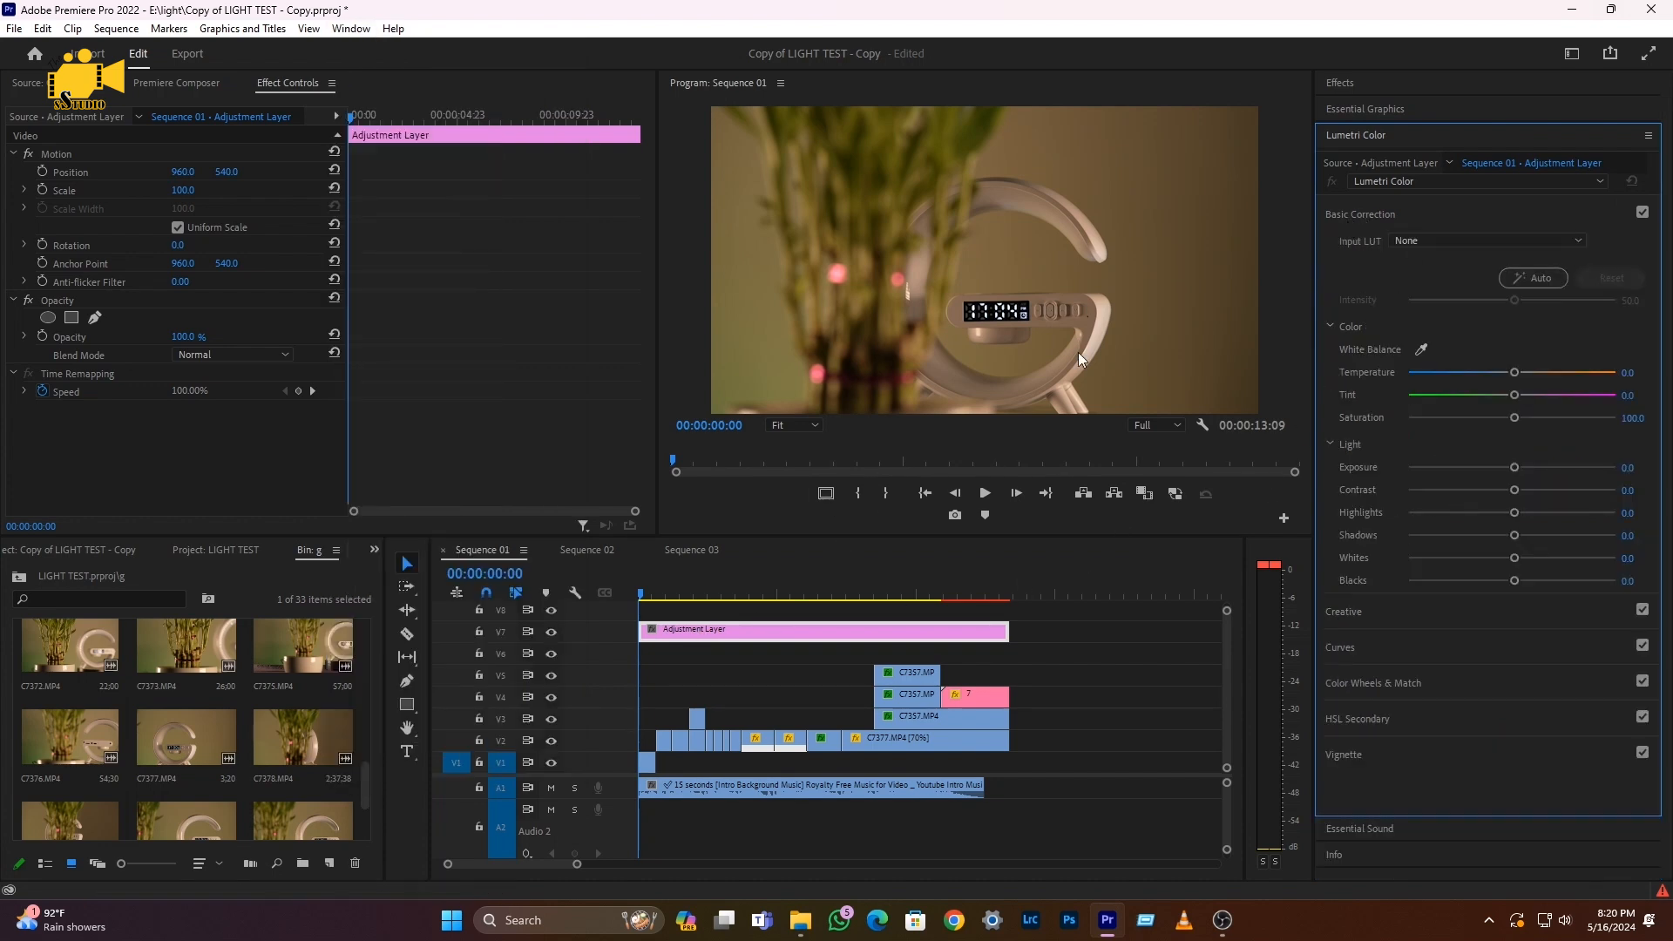
left_click_drag(1515, 468, 1527, 512)
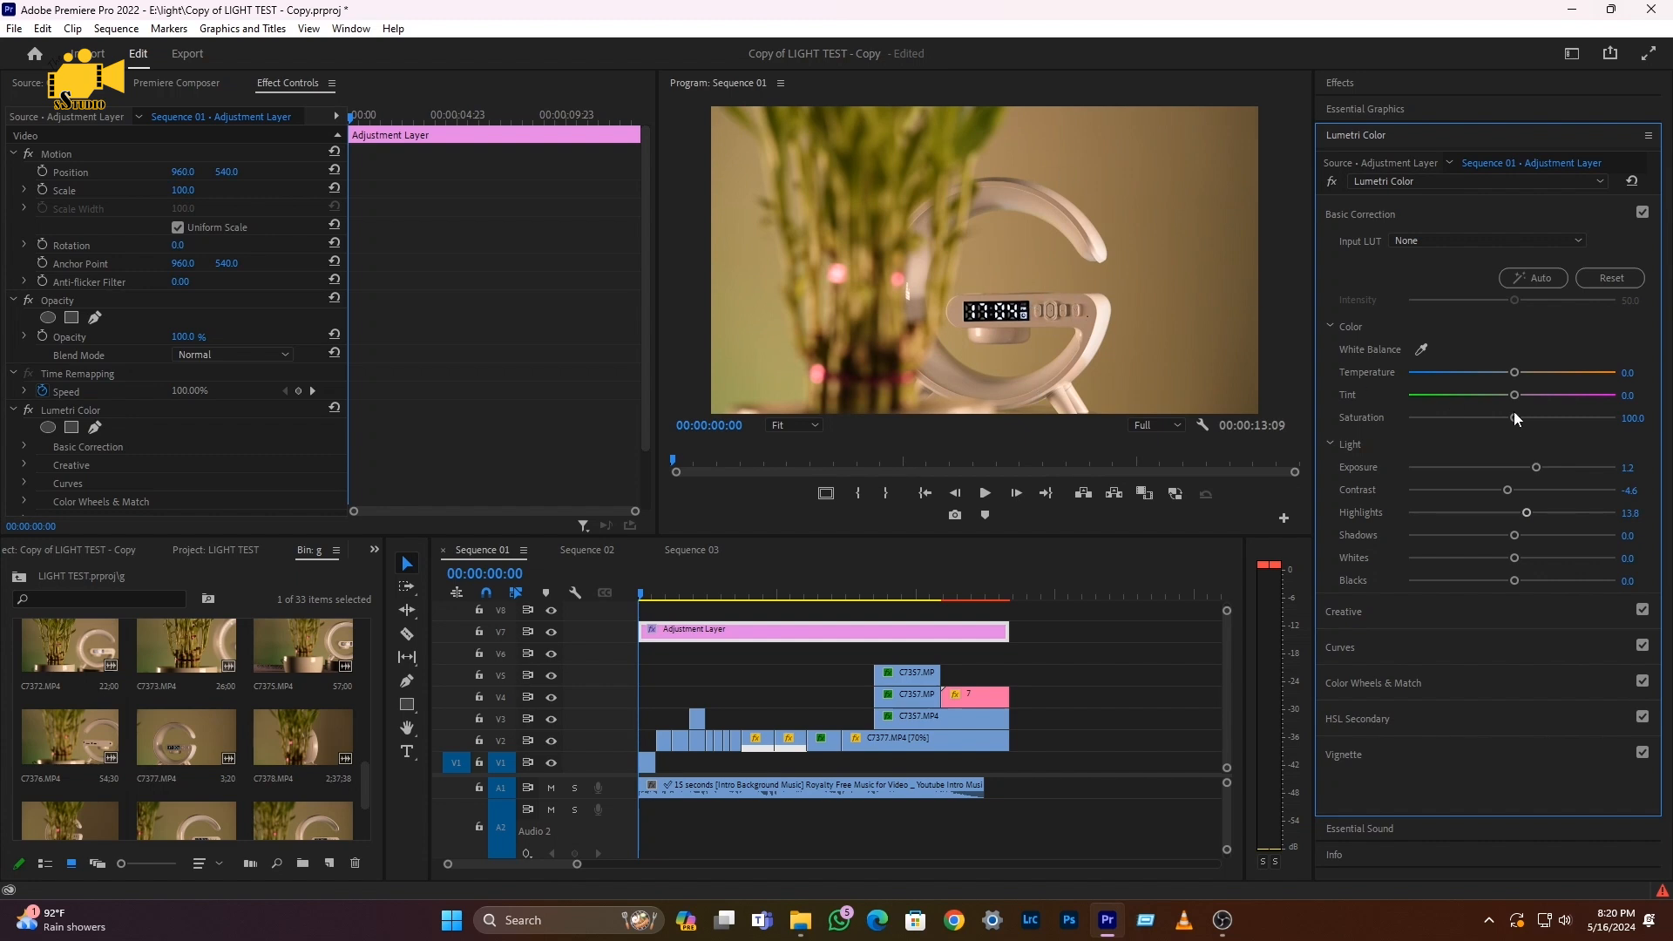
left_click_drag(1514, 395, 1498, 375)
Compare the picture with and without the grade by toggling the Lumetri Color effect and track V7's visibility, and play the graded sequence
scroll(61, 431, "down", 1)
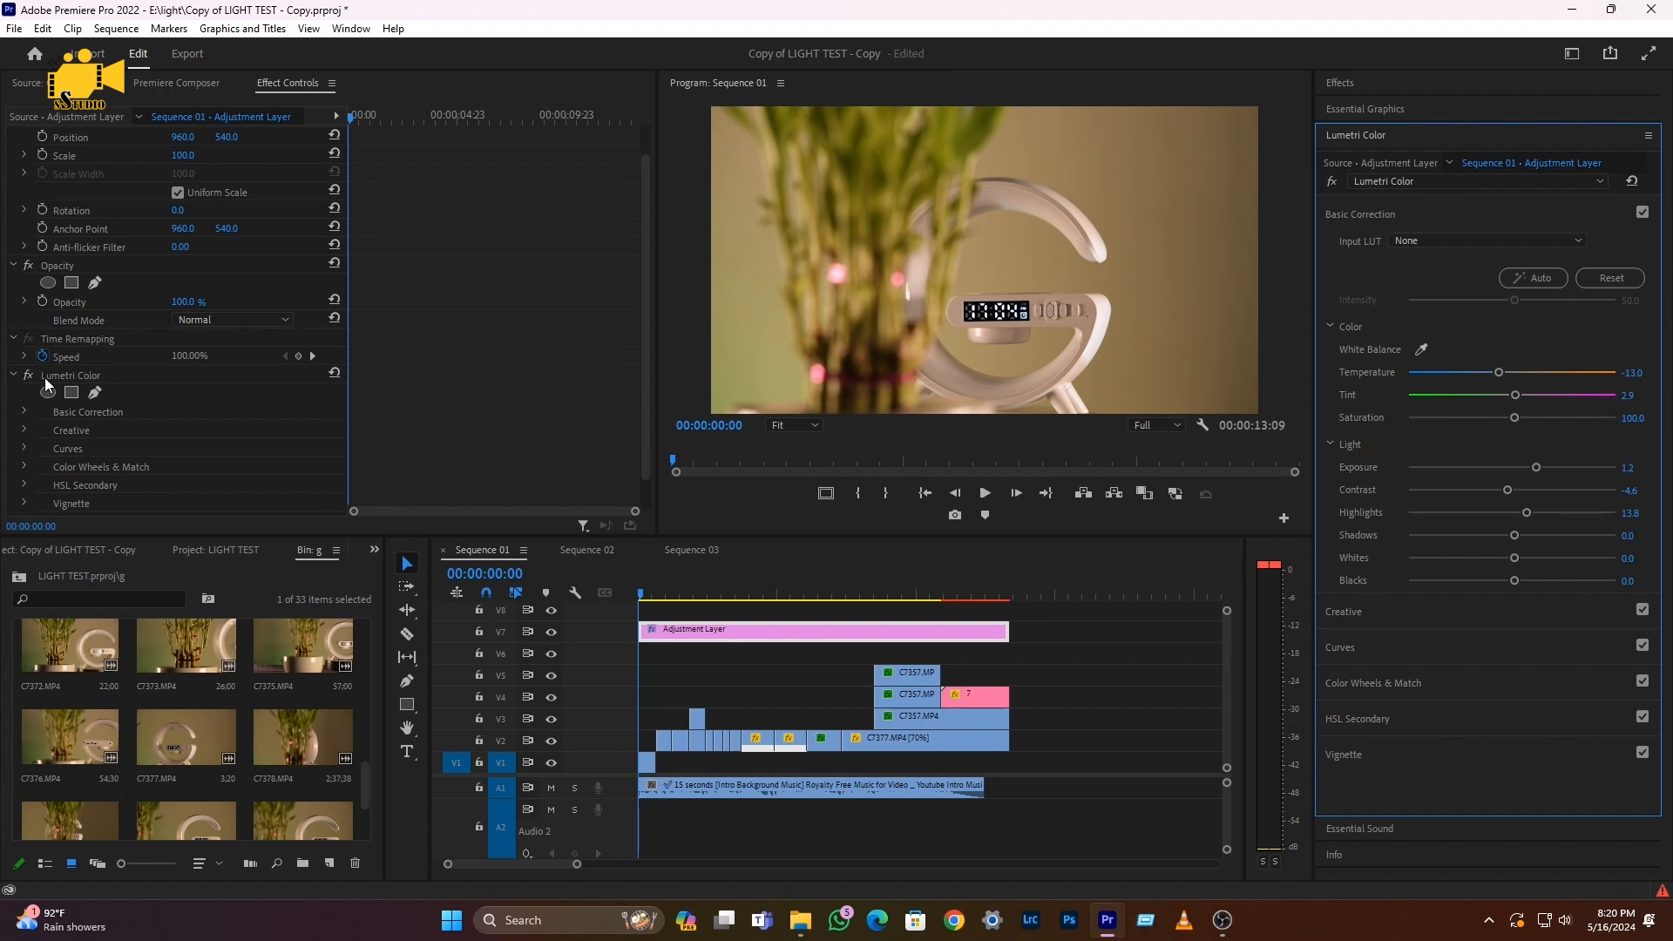
left_click(29, 378)
left_click(28, 378)
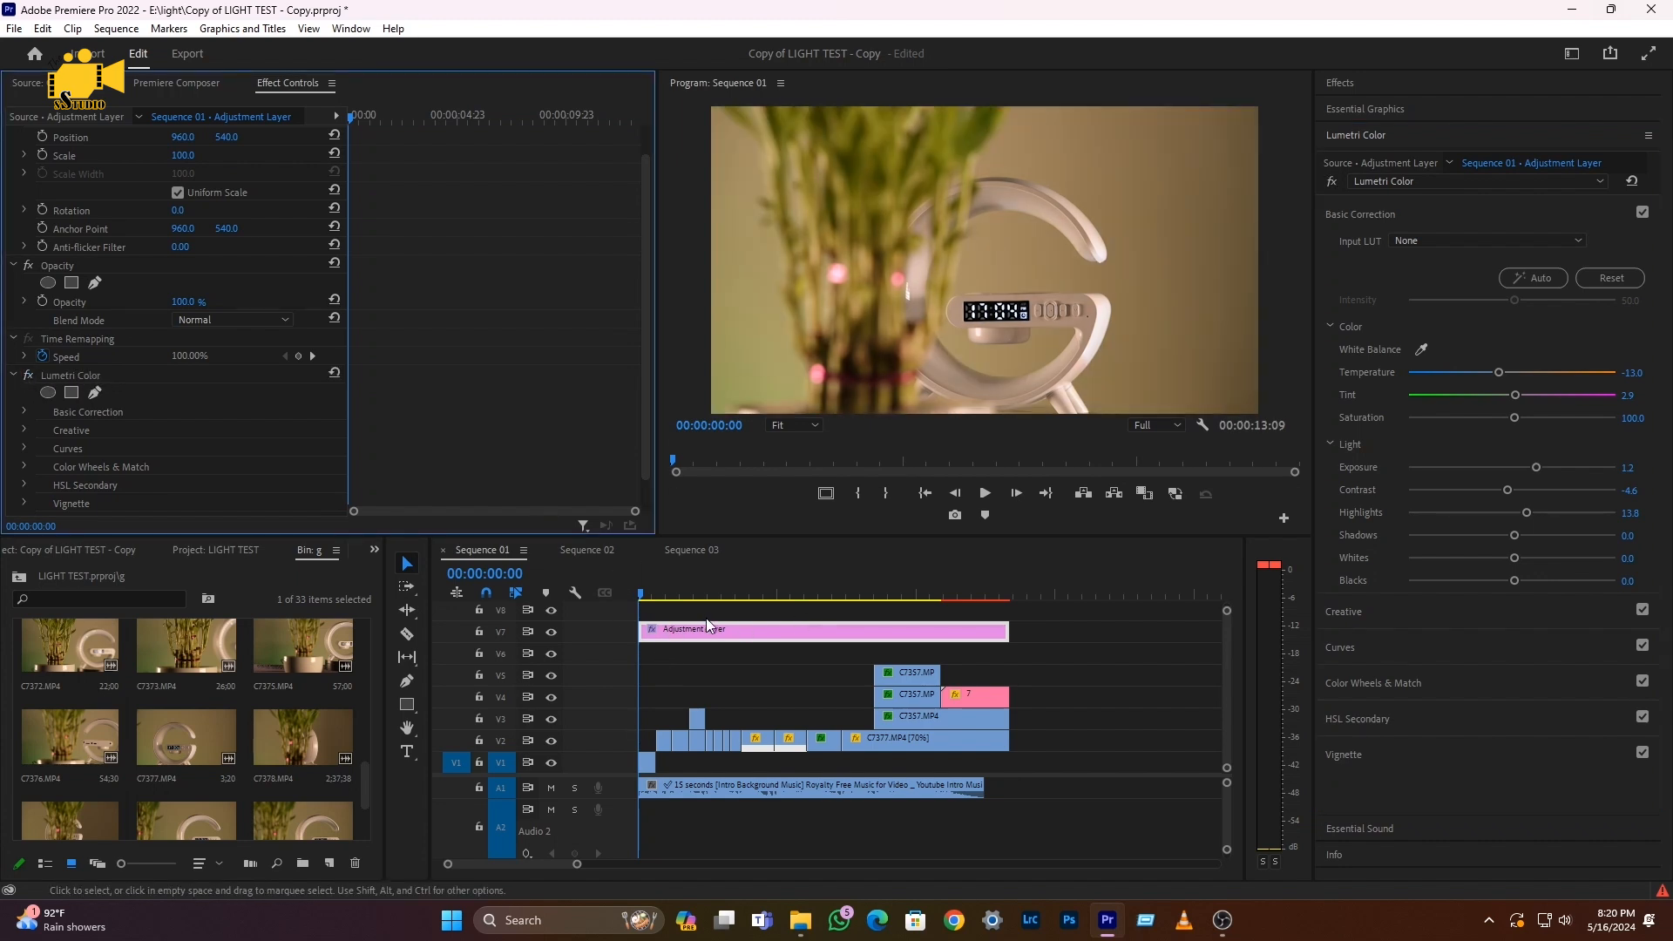
left_click(551, 635)
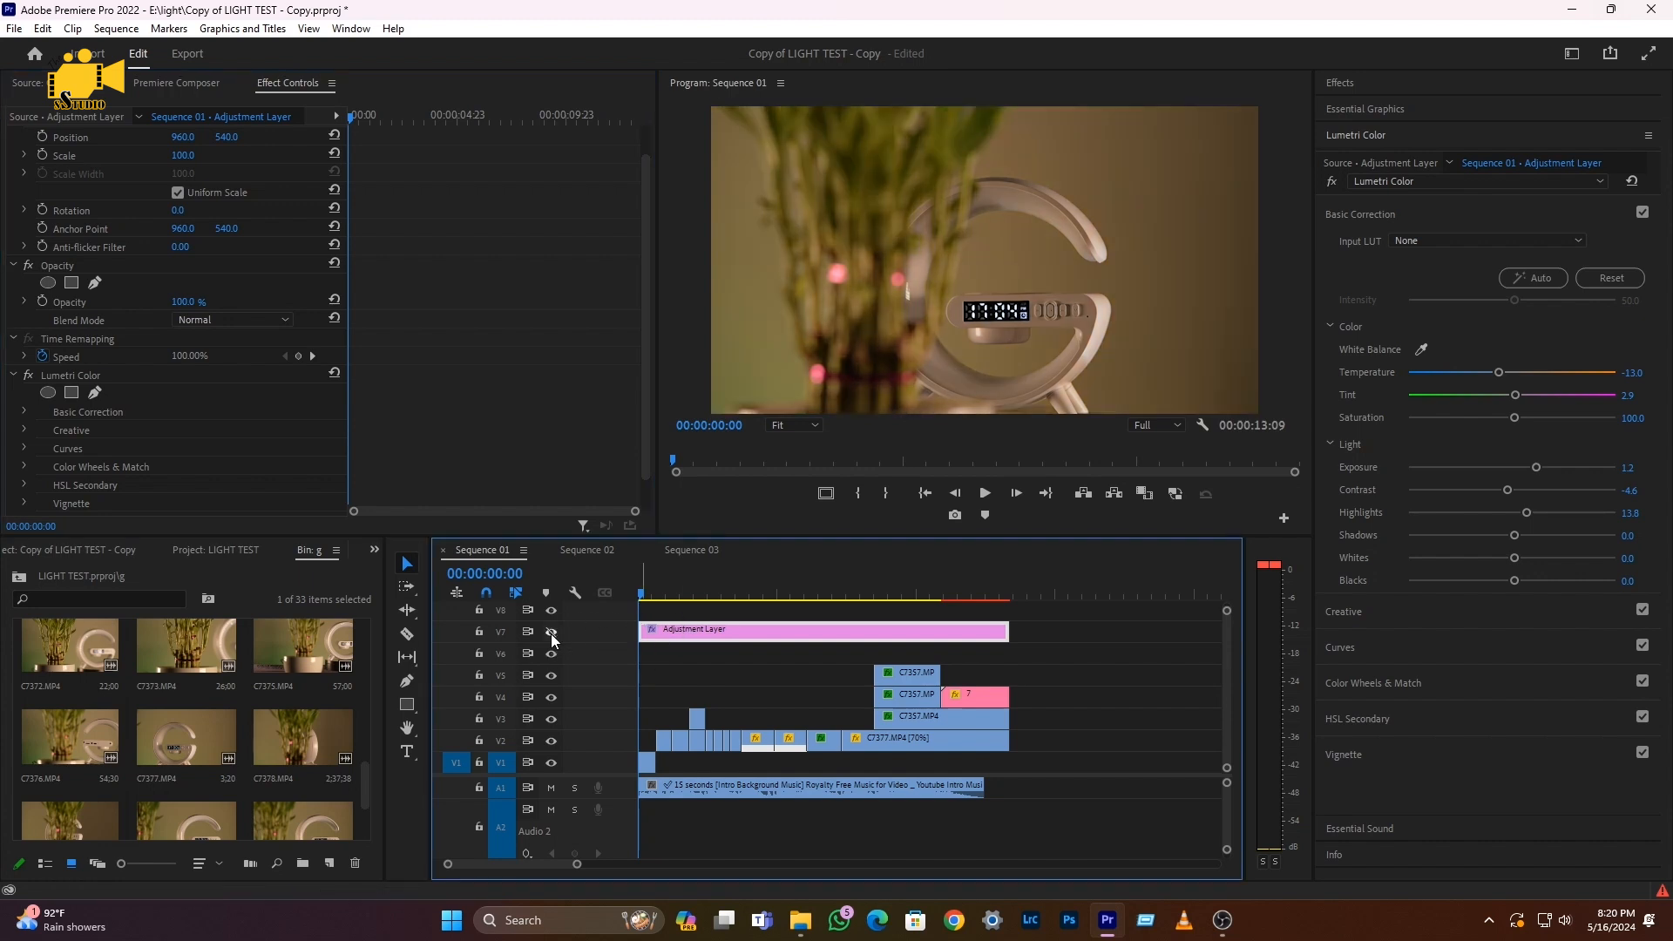
left_click(646, 762)
left_click(665, 739)
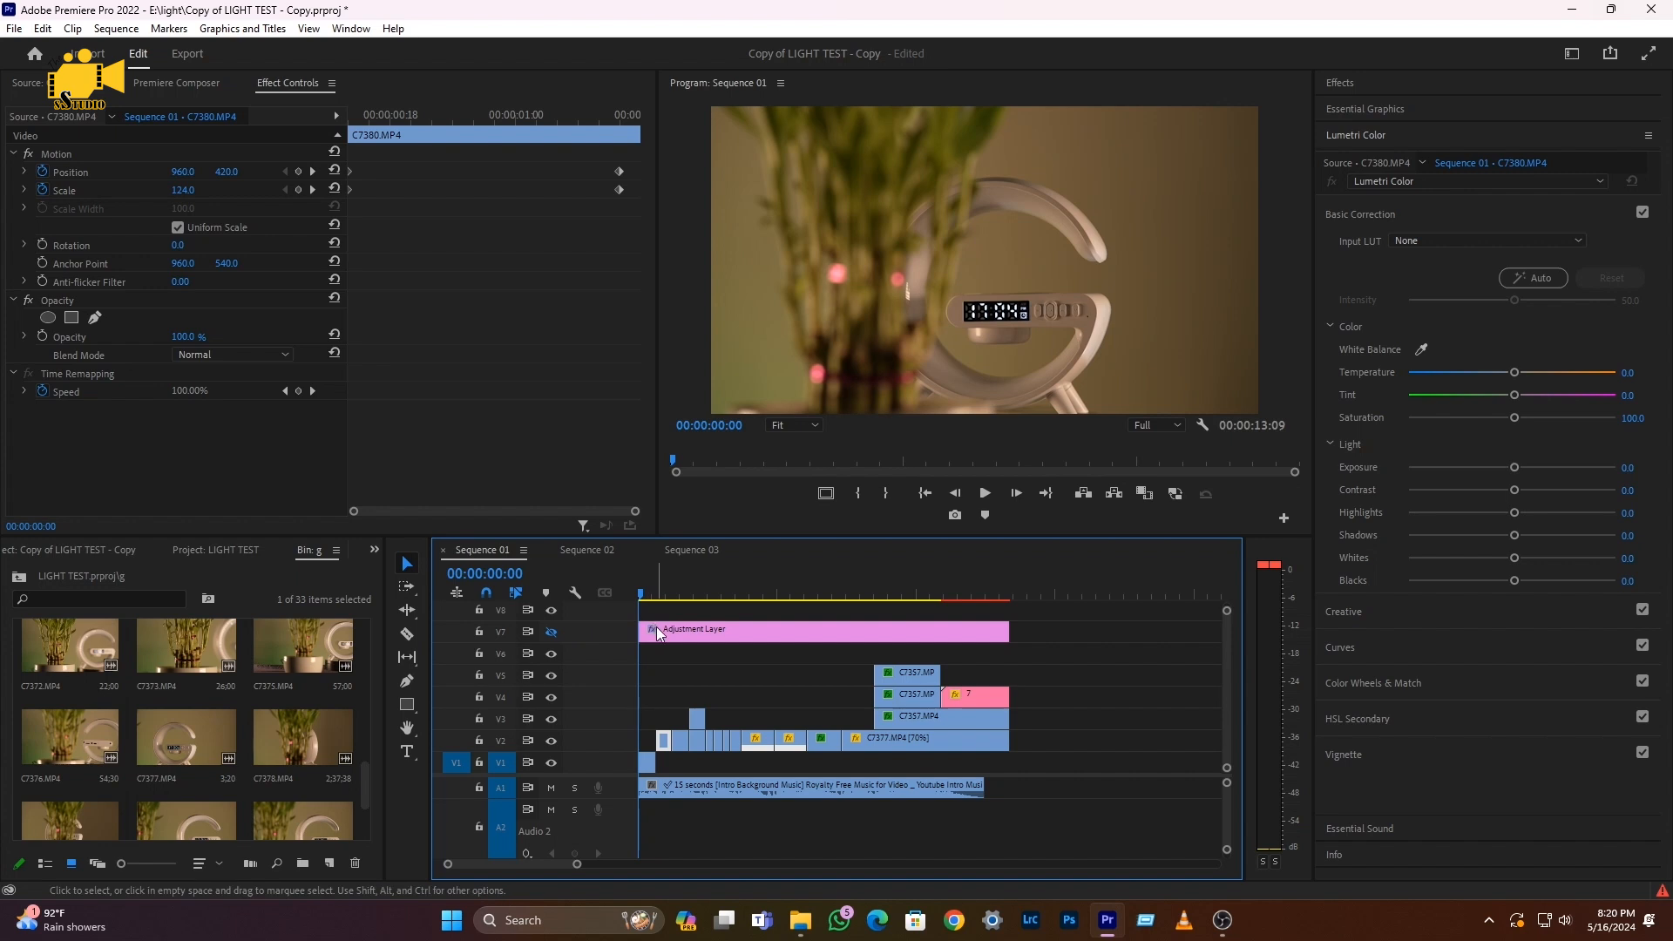
left_click(556, 631)
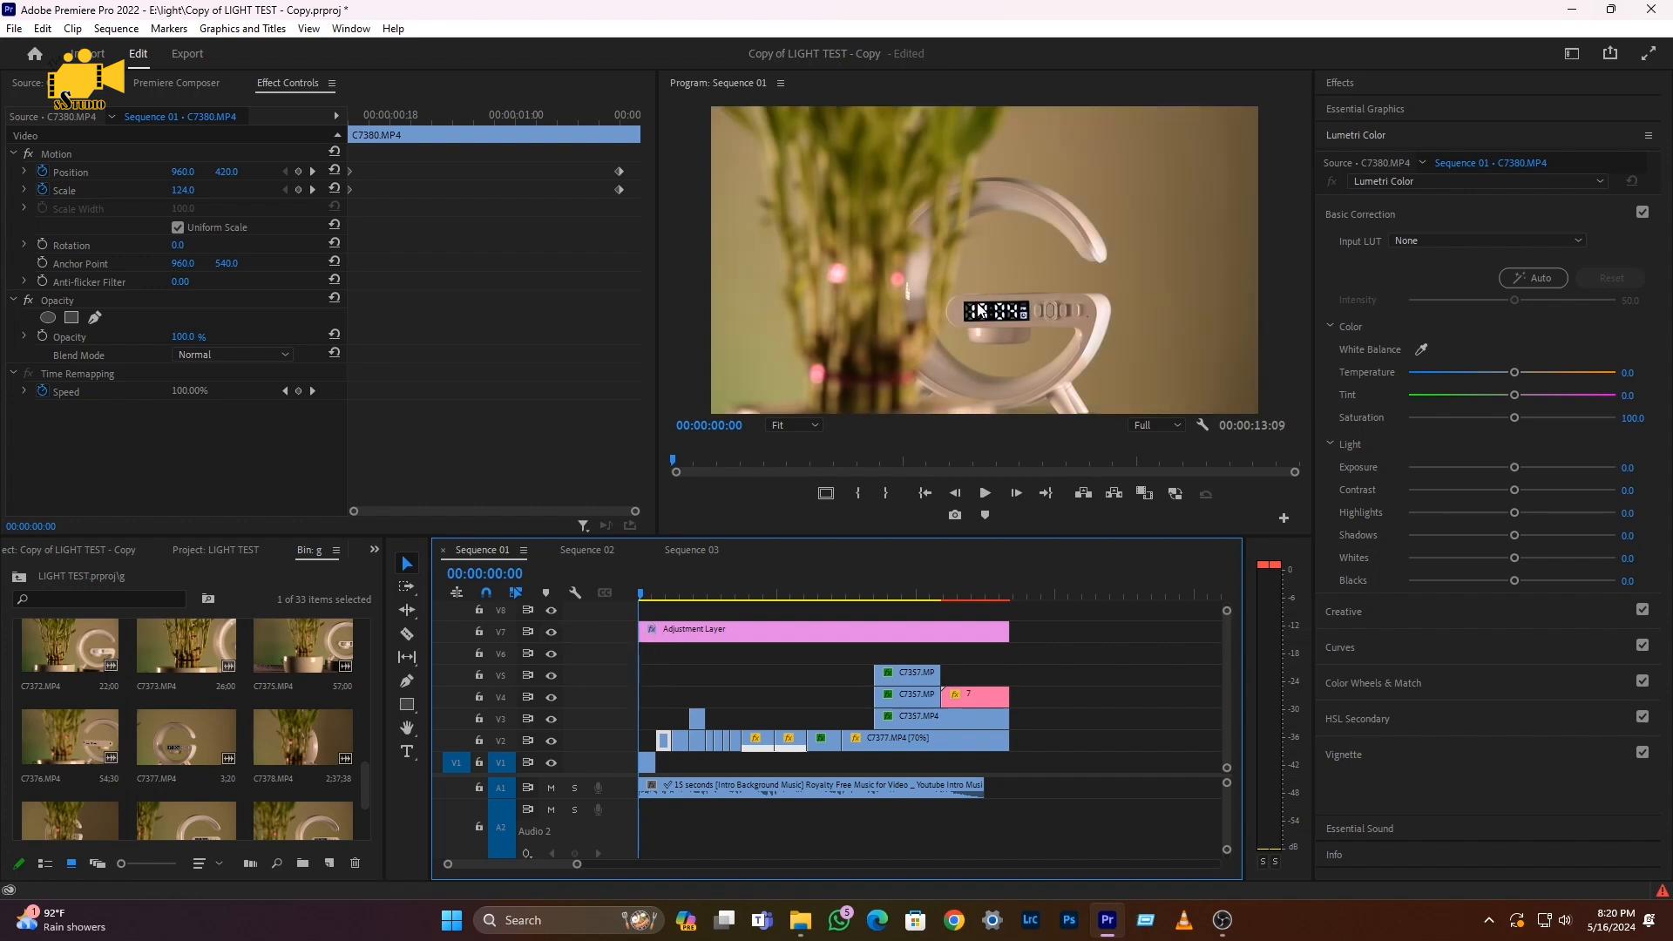
key("space")
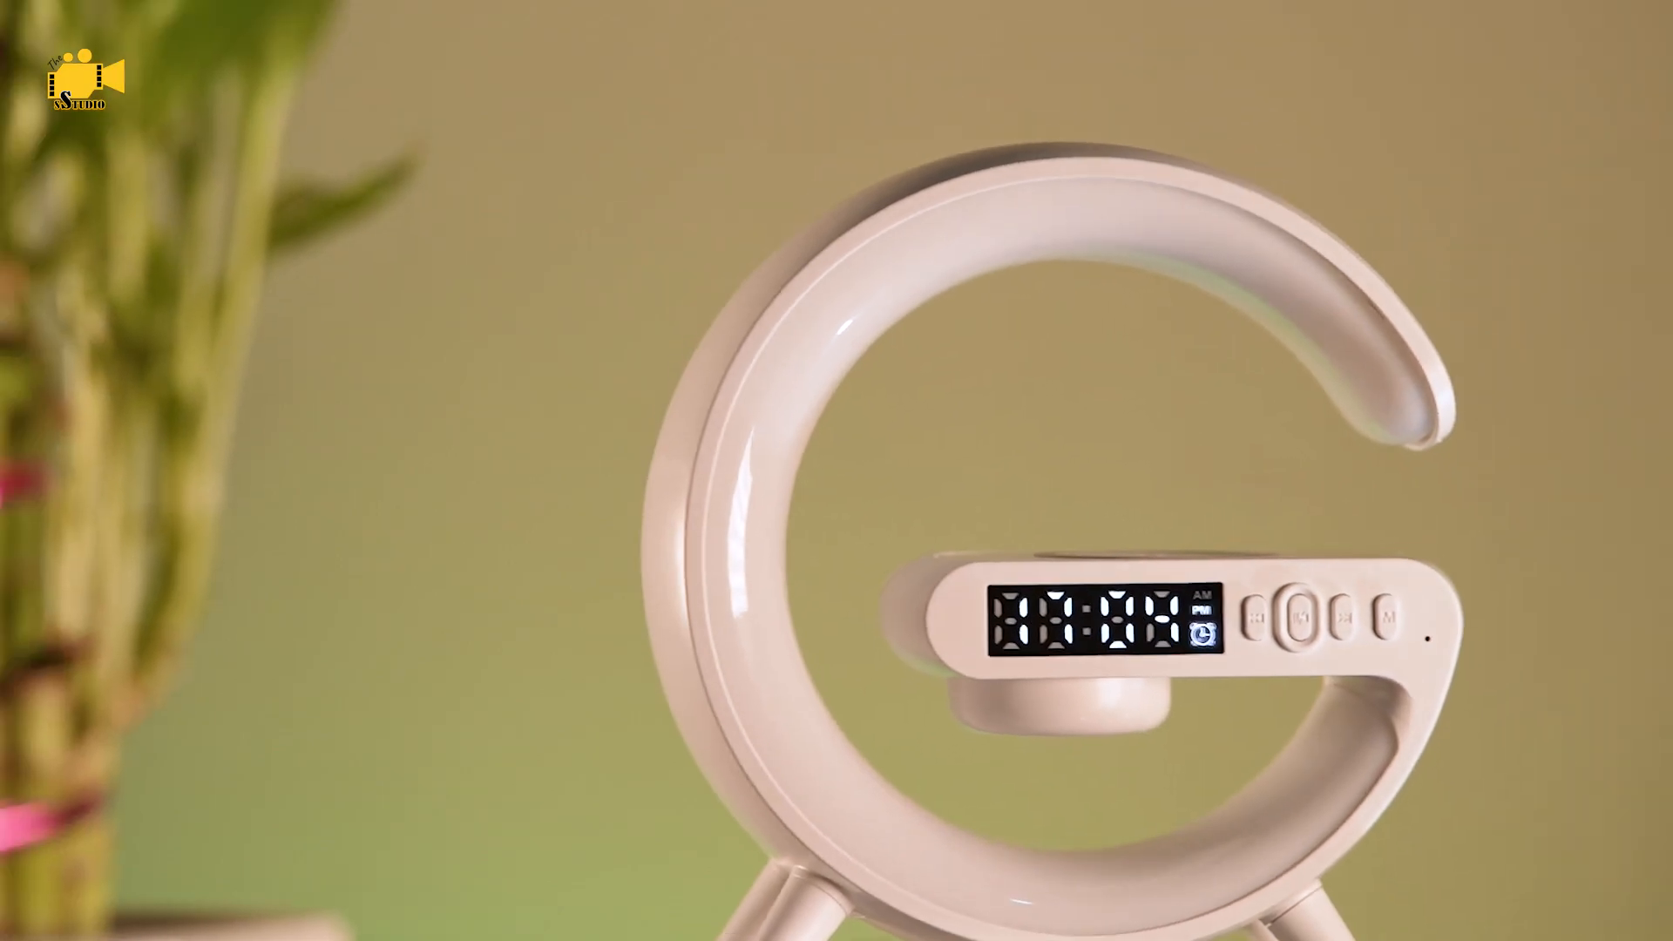